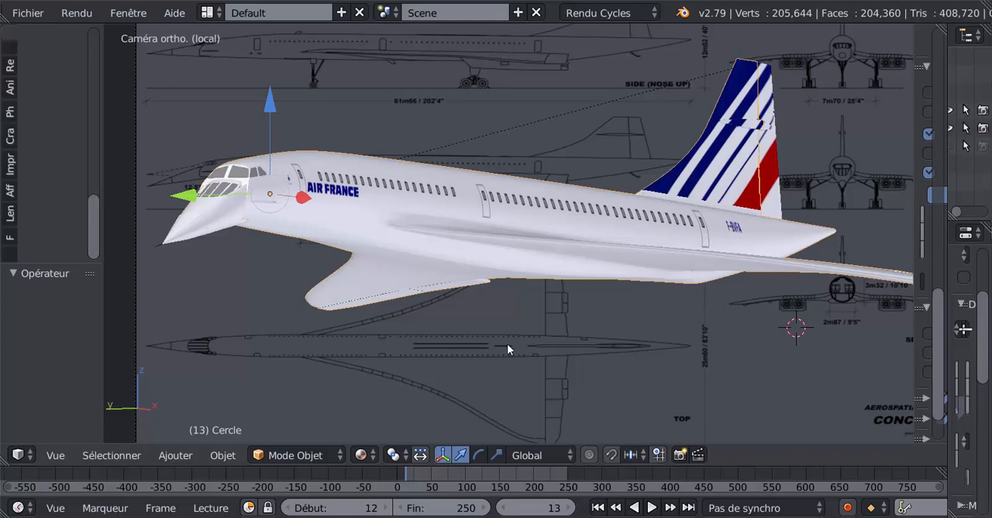
Examine the cut-out flaps along the wing's trailing edge and the fuselage of the finished Concorde model.
middle_drag(619, 331, 357, 257)
scroll(357, 252, up, 5)
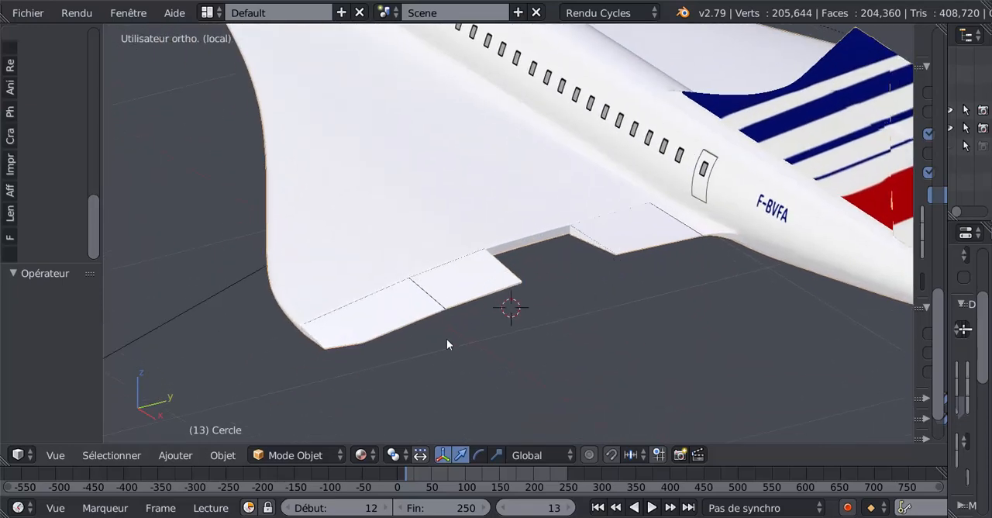
scroll(521, 321, down, 4)
scroll(521, 321, up, 4)
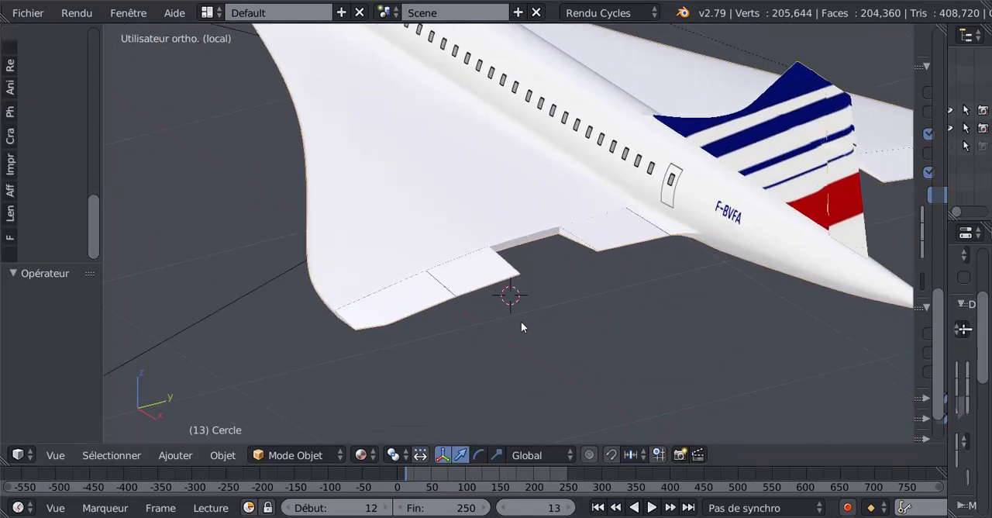
middle_drag(520, 328, 592, 288)
scroll(458, 301, down, 5)
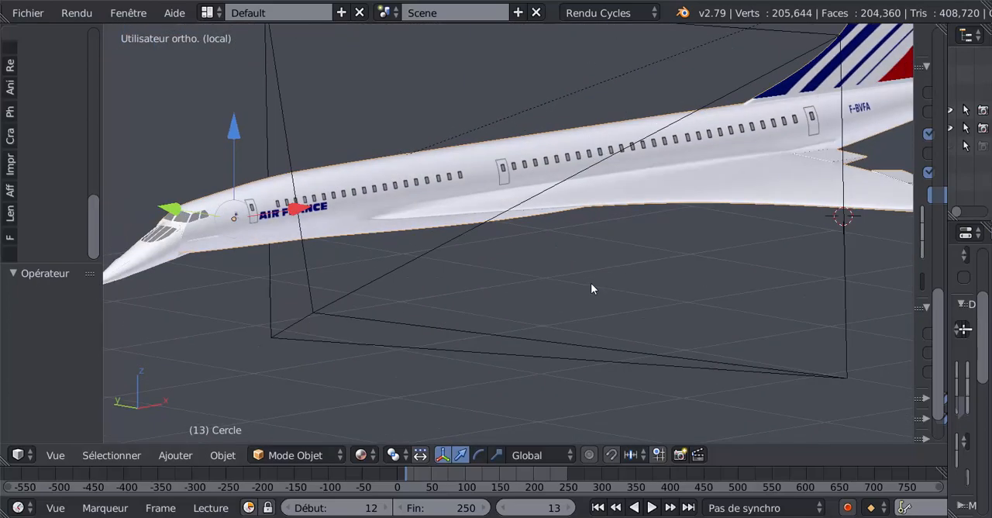
scroll(591, 288, up, 2)
scroll(608, 286, down, 1)
scroll(457, 227, up, 3)
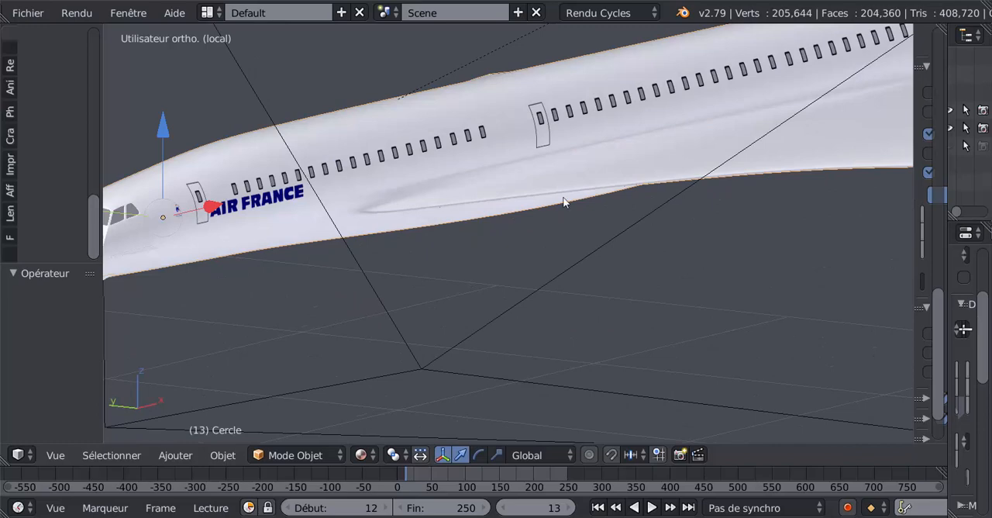
scroll(635, 263, down, 2)
middle_drag(693, 282, 512, 288)
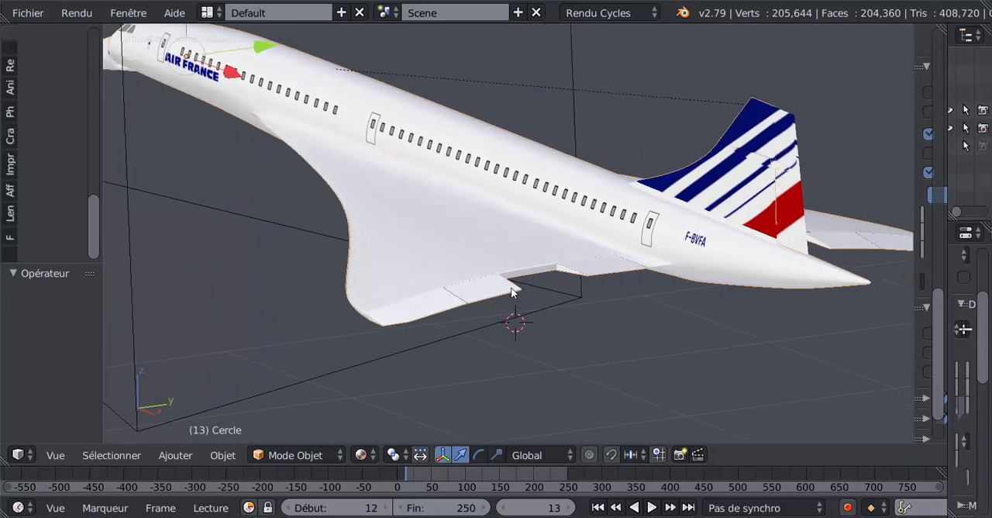
scroll(541, 281, up, 2)
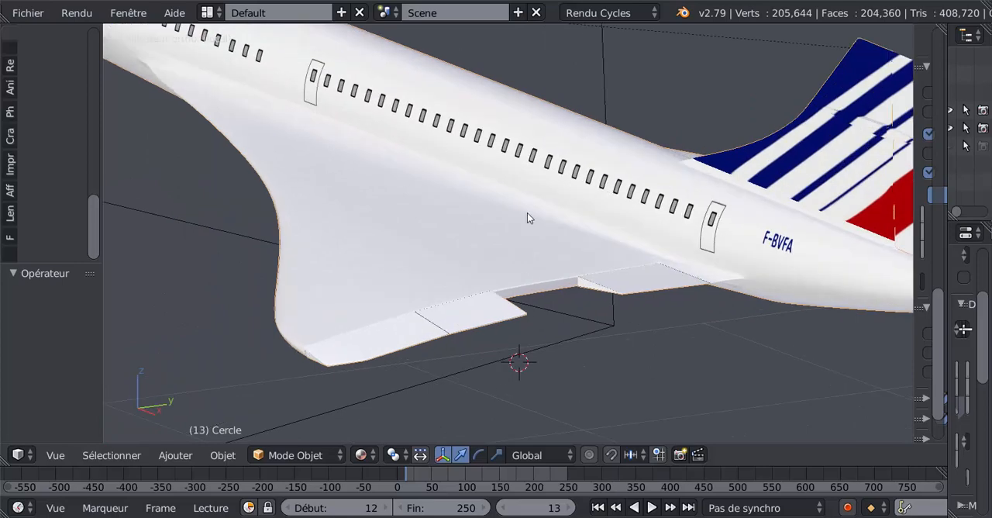
scroll(692, 302, down, 1)
middle_drag(690, 296, 558, 256)
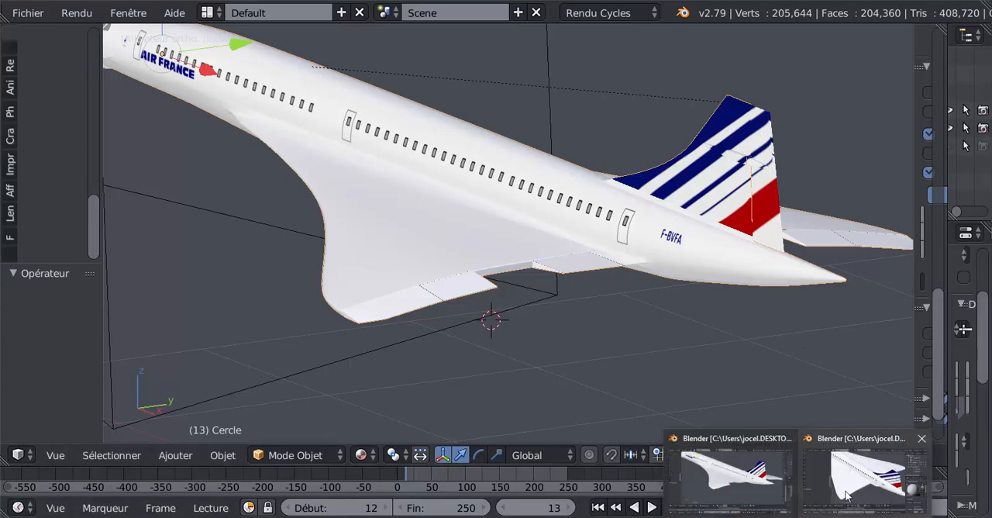
Switch to the other Blender window and examine the plain trailing edge of the Concorde's wing up to the fuselage.
click(846, 496)
scroll(621, 330, up, 3)
scroll(622, 330, down, 5)
scroll(622, 330, up, 1)
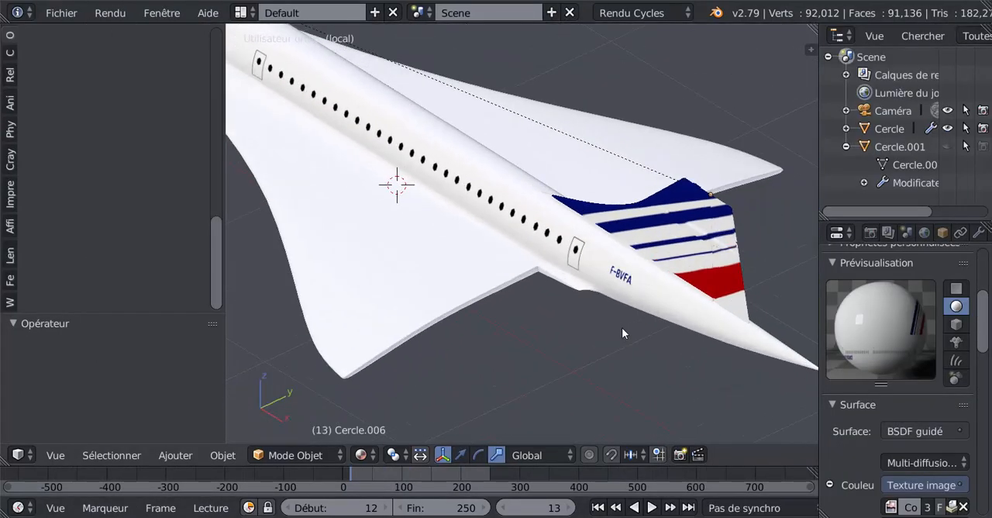
scroll(488, 342, down, 3)
mouse_move(488, 342)
middle_down()
mouse_move(511, 331)
mouse_move(511, 316)
mouse_move(505, 342)
middle_up()
scroll(505, 343, up, 5)
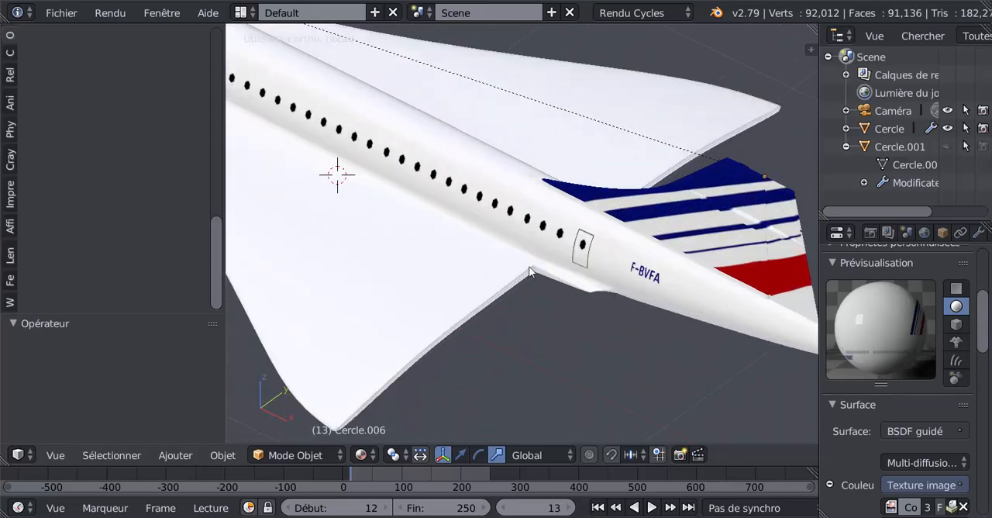
scroll(562, 319, down, 4)
middle_drag(556, 325, 596, 344)
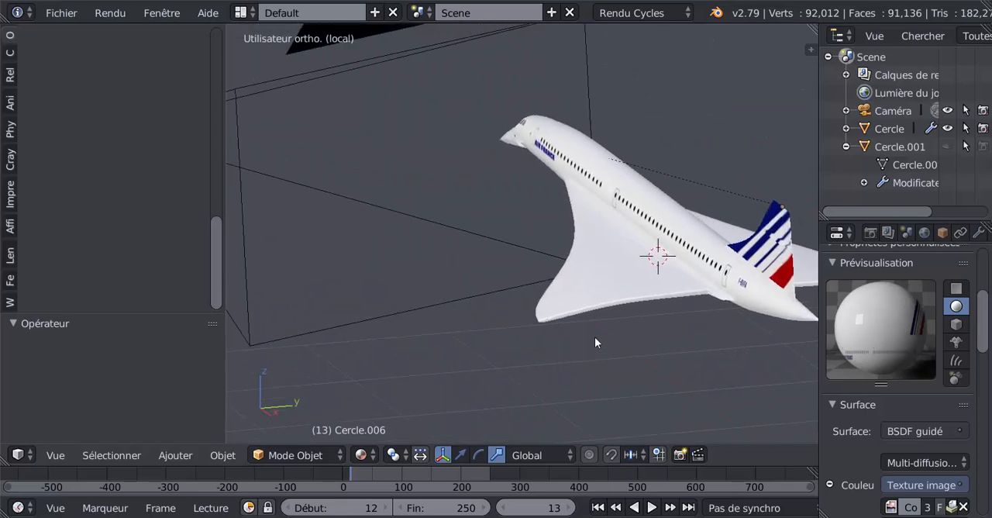
scroll(631, 345, up, 5)
middle_drag(646, 284, 559, 379)
scroll(595, 355, up, 3)
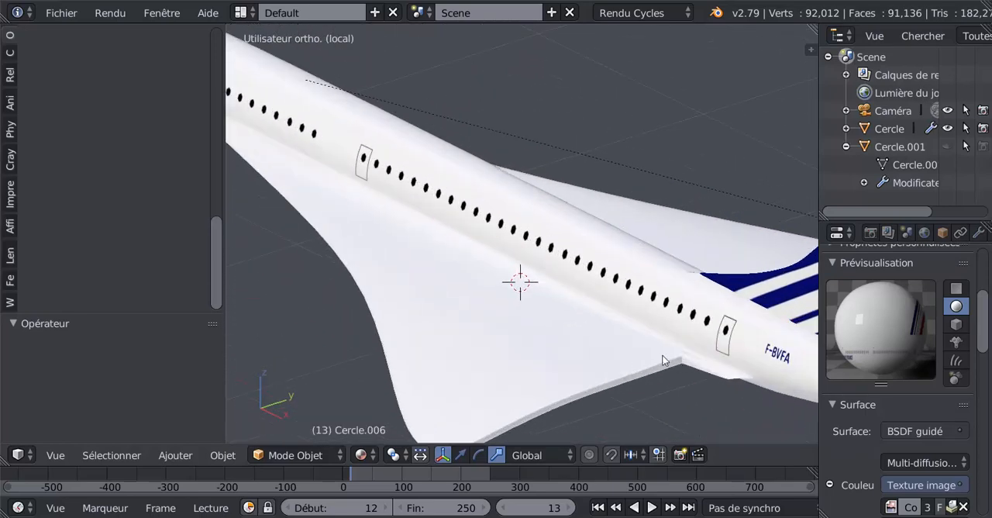
Open the Cercle aircraft mesh in Edit Mode with vertex selection at the corner between the wing's trailing edge and fuselage.
shift+middle_drag(657, 362, 546, 293)
scroll(550, 314, up, 4)
right_click(553, 329)
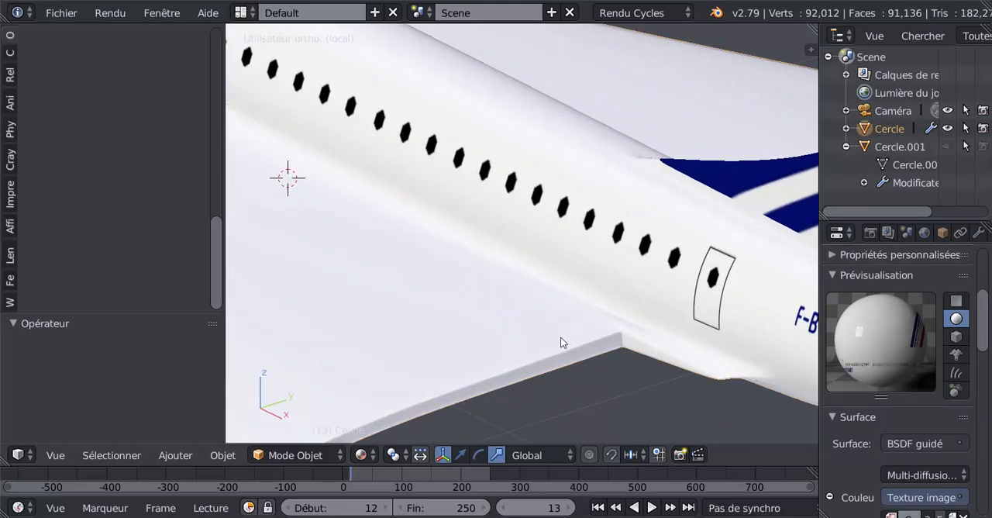
key(Tab)
shift+middle_drag(635, 372, 565, 266)
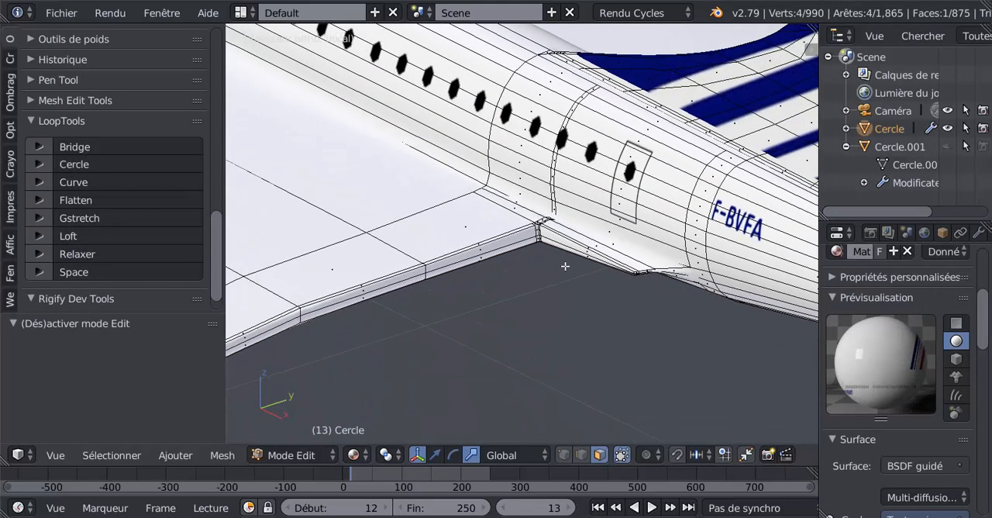
scroll(579, 256, up, 3)
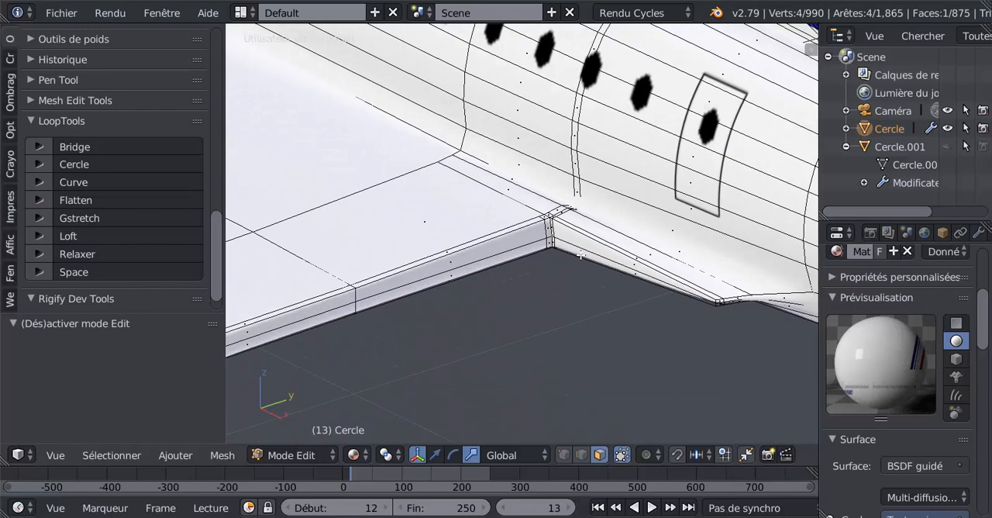
scroll(564, 245, up, 2)
click(564, 455)
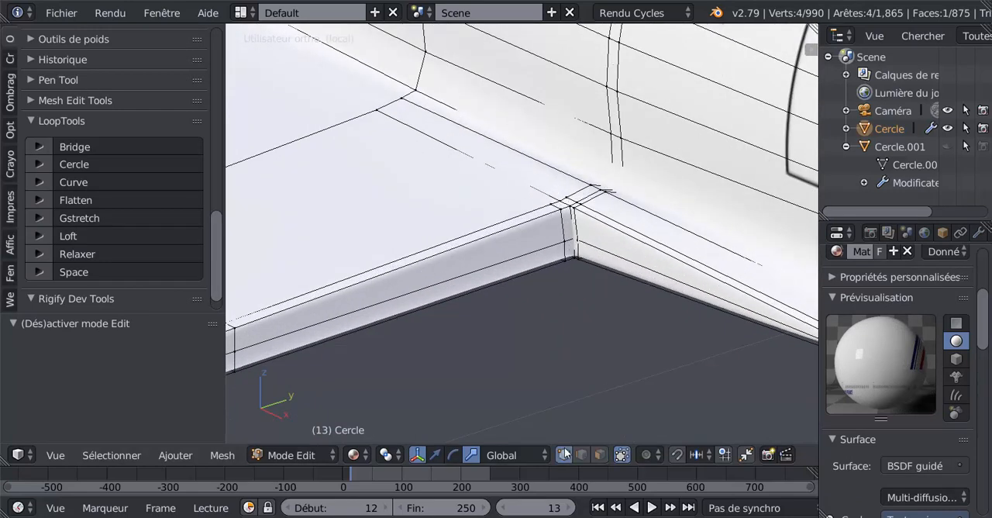
middle_drag(587, 270, 559, 247)
scroll(578, 208, up, 2)
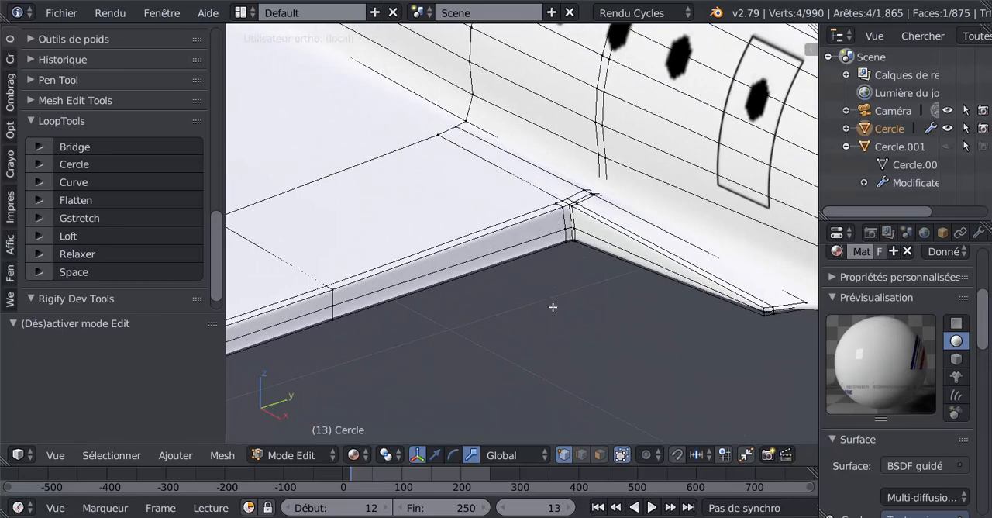
Circle-select the vertices in wireframe at the corner where the wing's trailing edge meets the fuselage.
key(z)
key(c)
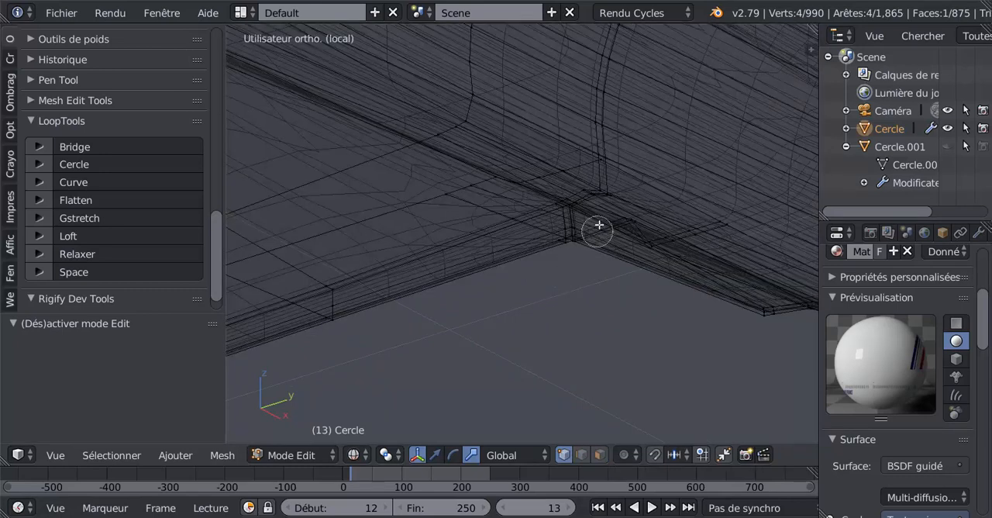
mouse_move(594, 203)
mouse_down()
mouse_move(562, 205)
mouse_move(569, 230)
mouse_up()
key(Escape)
scroll(536, 320, down, 5)
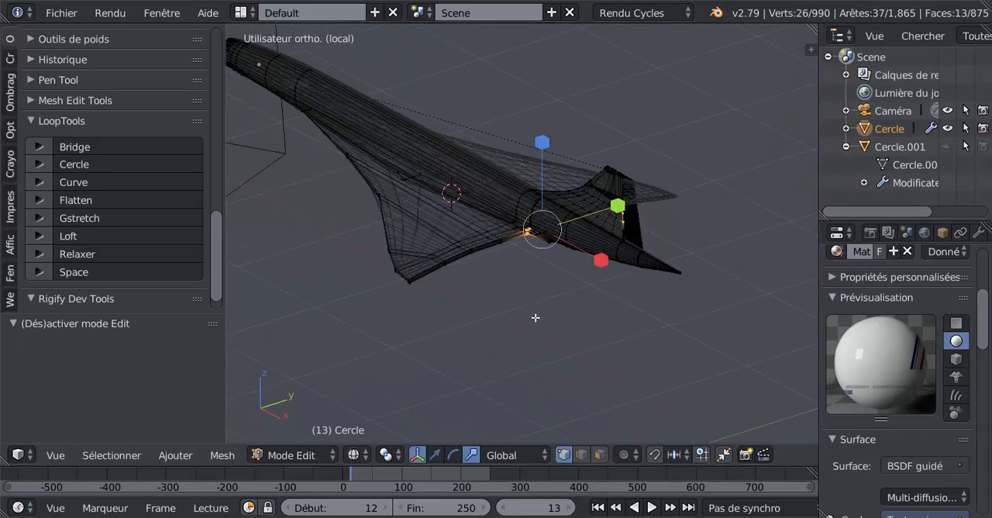
Deselect the stray vertices caught on the tail fin, keeping the wing-root corner selected, and return to solid shading.
scroll(538, 314, up, 2)
scroll(543, 310, down, 2)
key(c)
mouse_move(679, 207)
middle_down()
mouse_move(674, 192)
mouse_move(660, 195)
middle_up()
key(Escape)
scroll(543, 279, up, 3)
scroll(548, 284, up, 8)
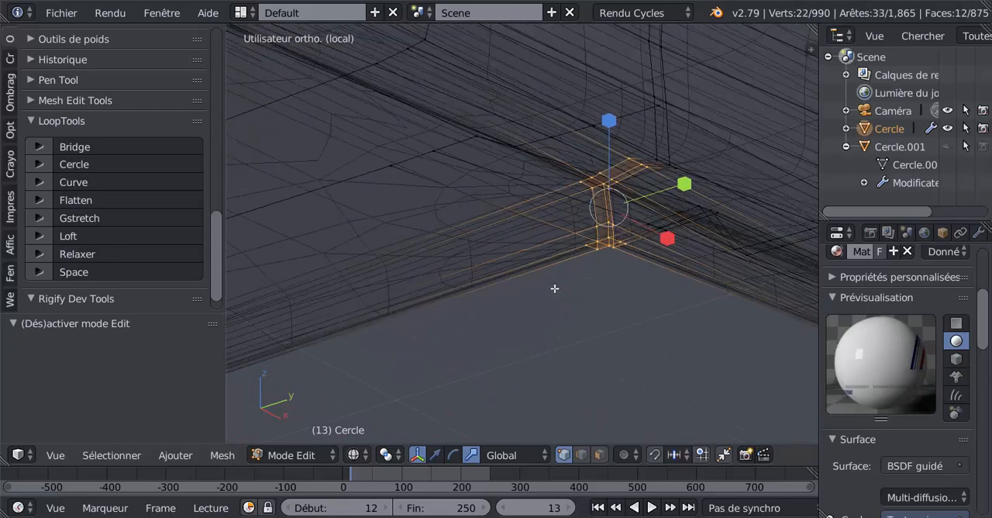
shift+middle_drag(577, 306, 470, 343)
scroll(466, 325, up, 3)
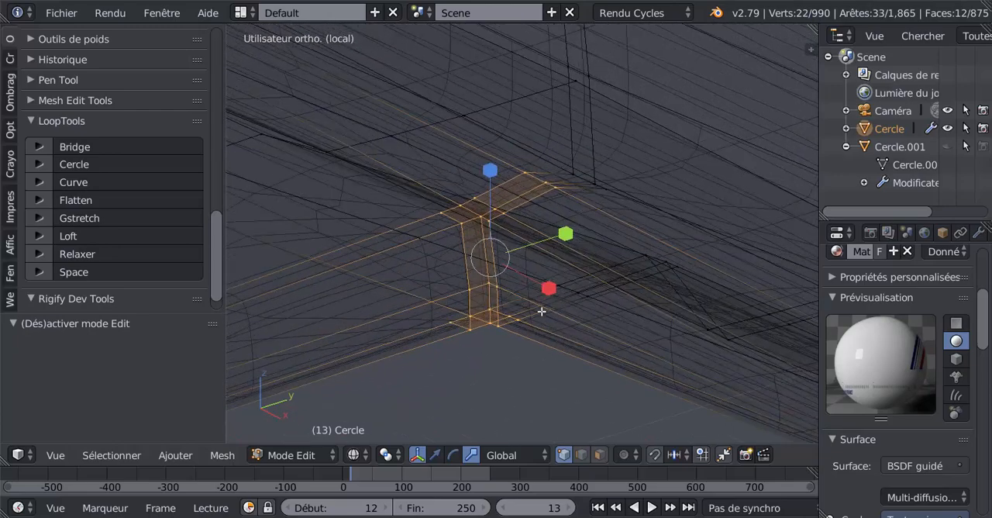
key(z)
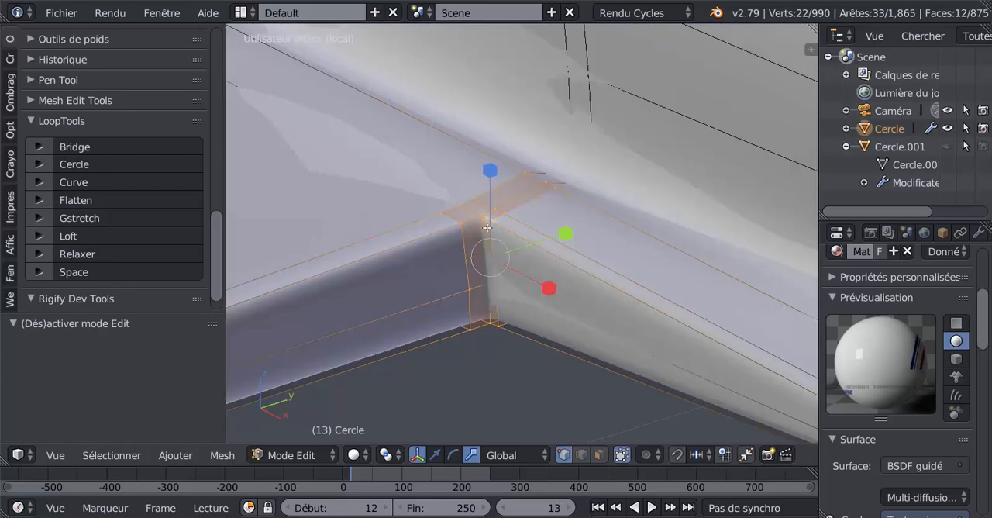
scroll(490, 172, down, 4)
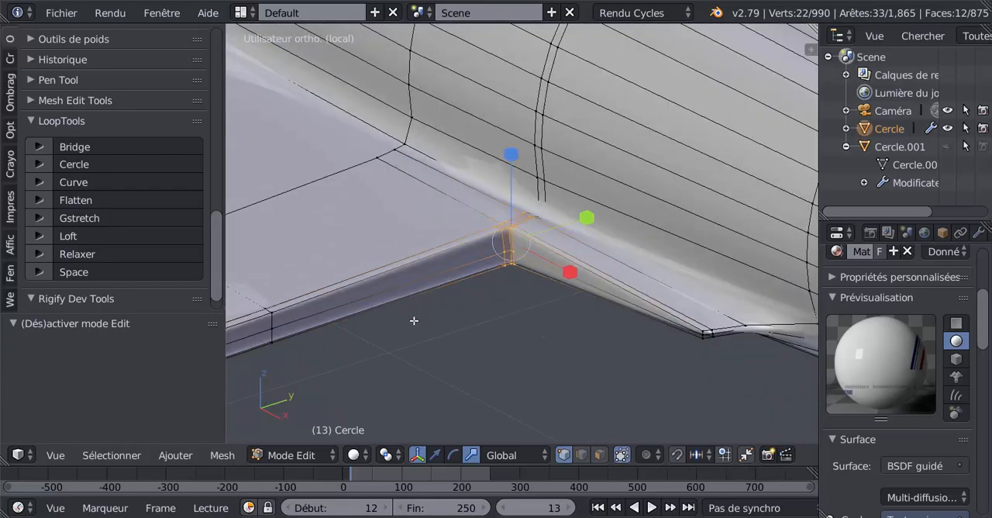
Scale the selected wing-root corner vertices along Z to about 0.79 and leave Edit Mode.
key(KP_5)
middle_drag(383, 305, 361, 290)
shift+middle_drag(515, 361, 478, 267)
middle_drag(512, 325, 509, 349)
scroll(510, 328, up, 2)
key(s)
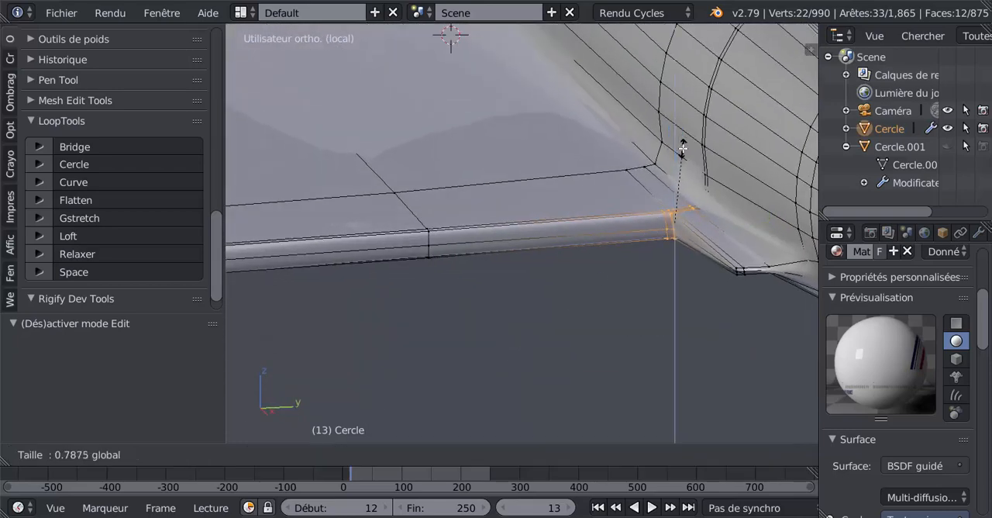
click(680, 151)
key(Tab)
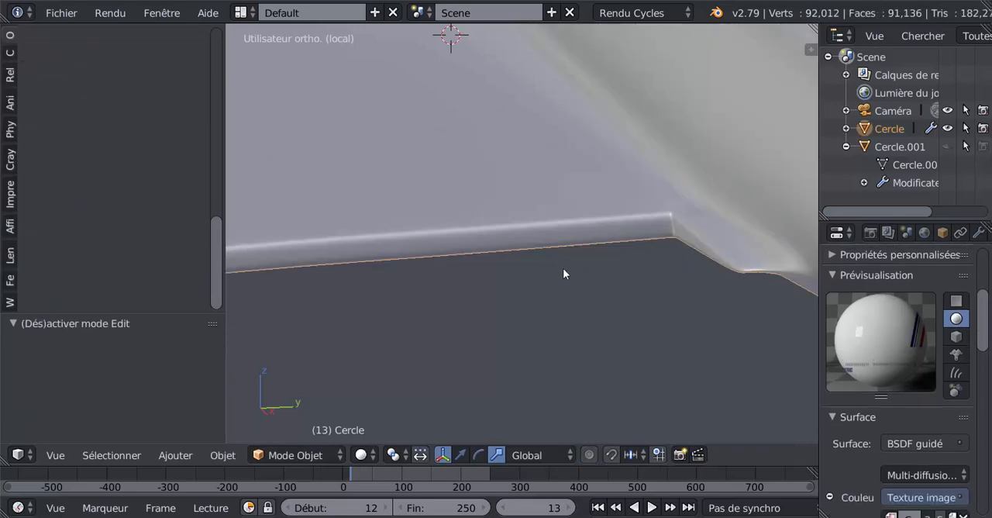
middle_drag(563, 267, 698, 288)
Resume editing the aircraft mesh and set its Subdivision Surface modifier's view level to 0.
key(Tab)
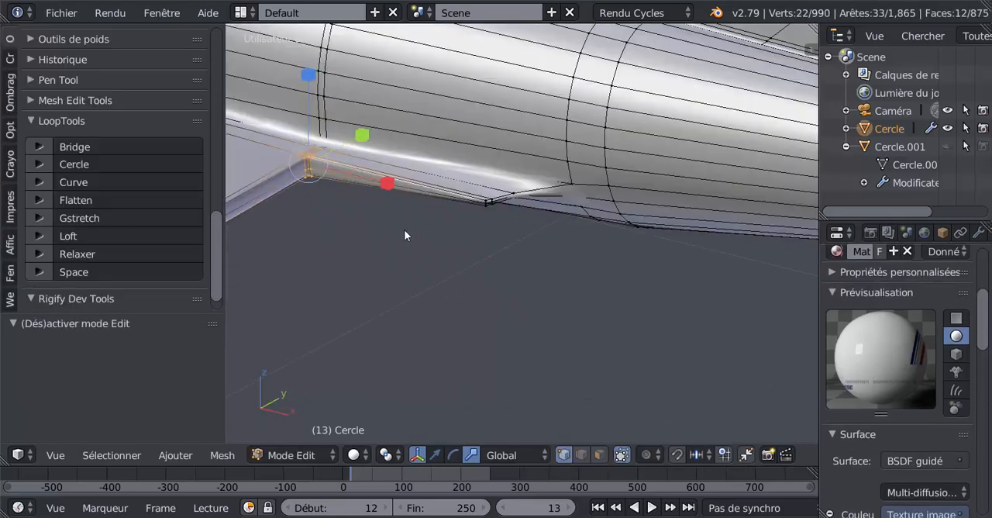
middle_drag(427, 226, 591, 336)
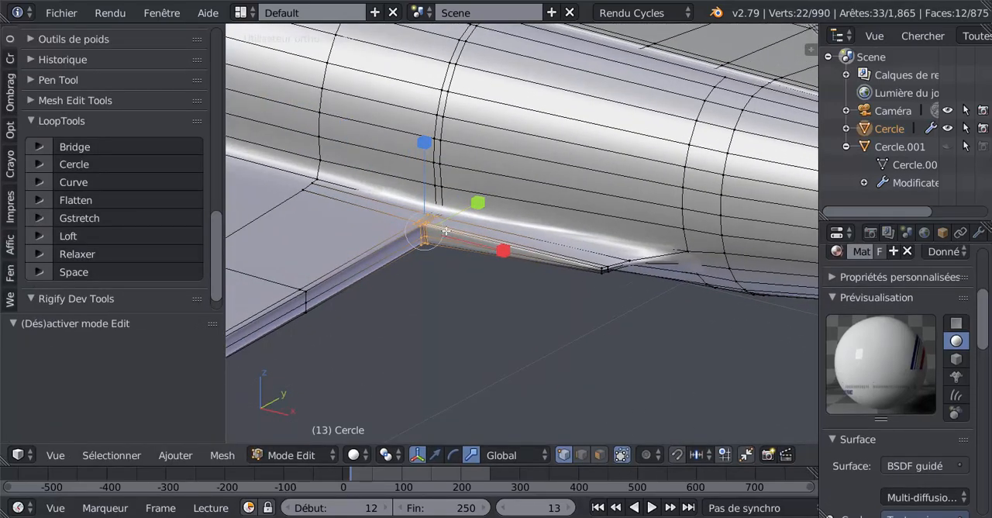
key(KP_Divide)
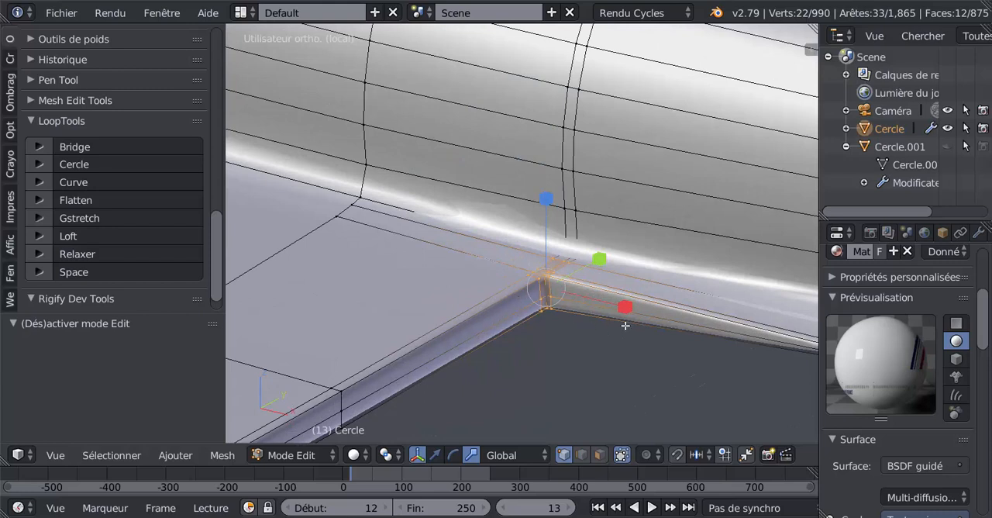
scroll(877, 441, down, 5)
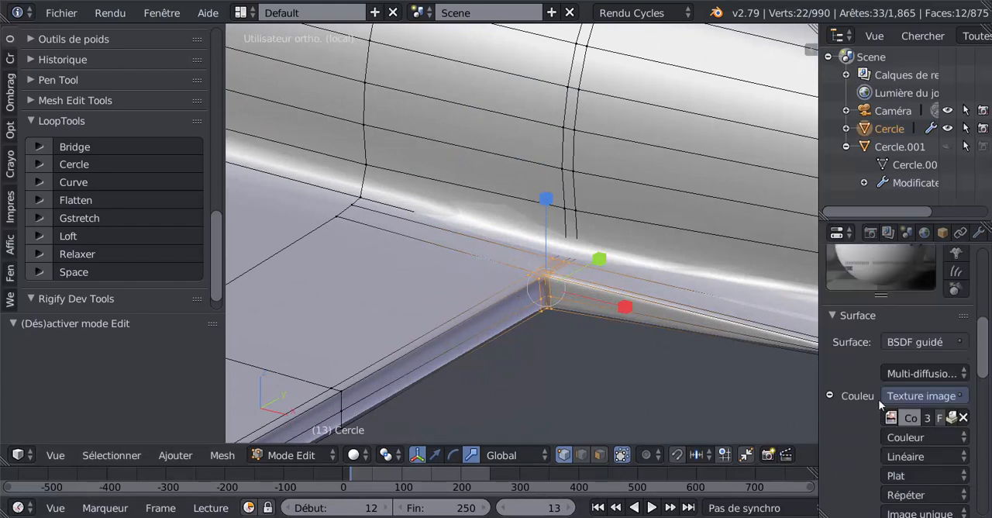
scroll(964, 236, down, 1)
click(967, 232)
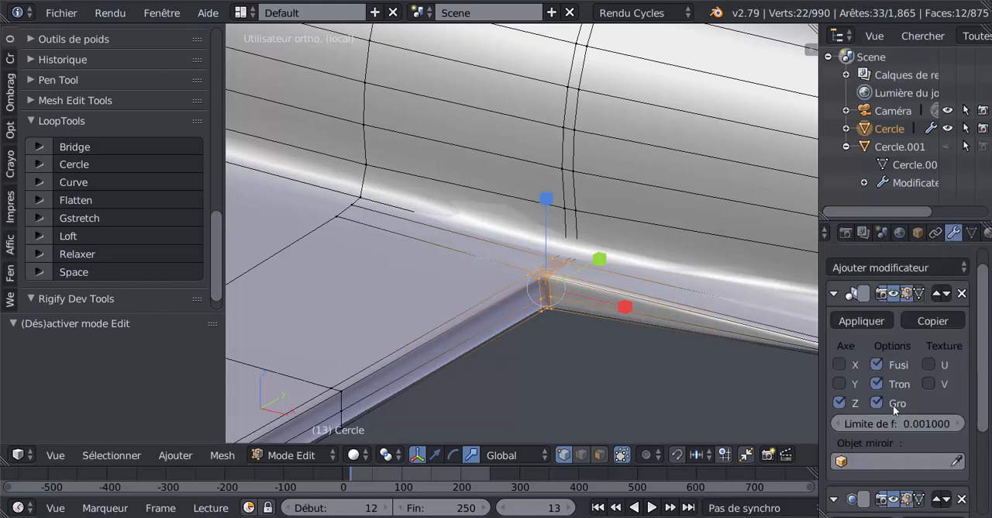
scroll(893, 405, down, 3)
scroll(889, 411, down, 1)
click(843, 453)
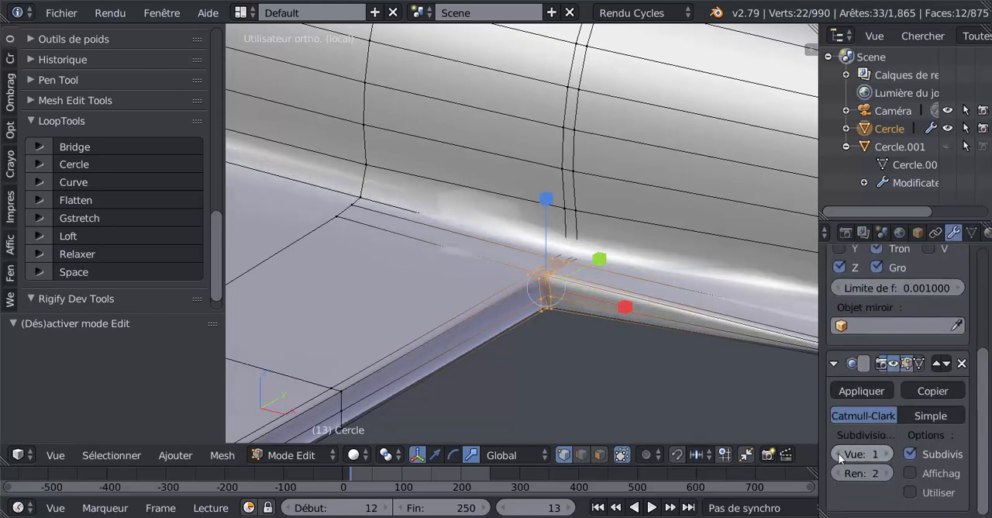
click(843, 453)
Select the three vertices on the wing-root line above the corner, move them slightly up along Z and leave Edit Mode.
middle_drag(603, 277, 456, 277)
alt+right_click(418, 259)
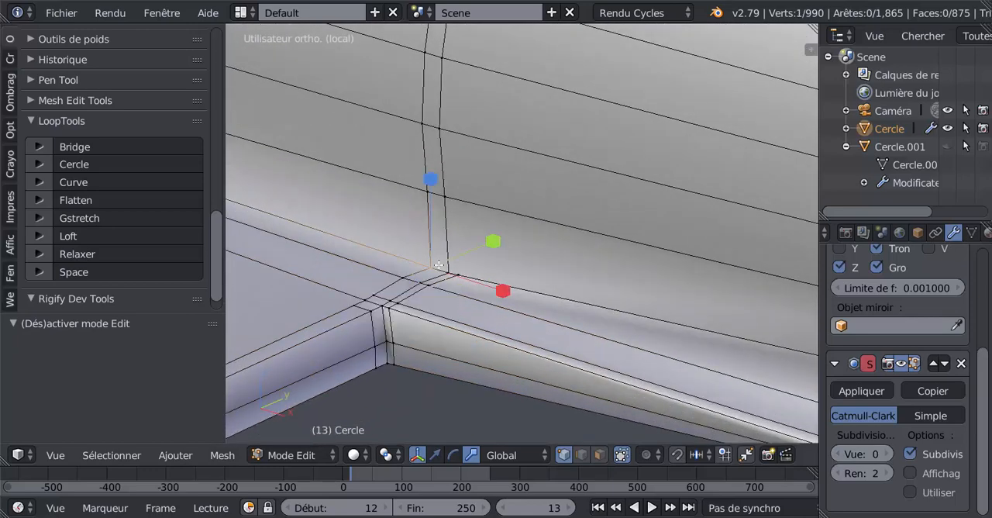
click(438, 456)
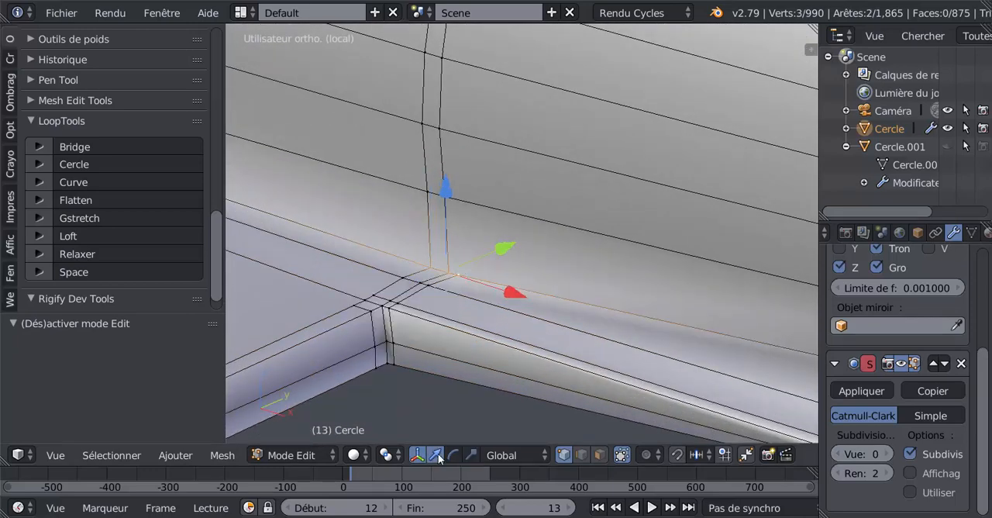
drag(447, 189, 447, 182)
key(Tab)
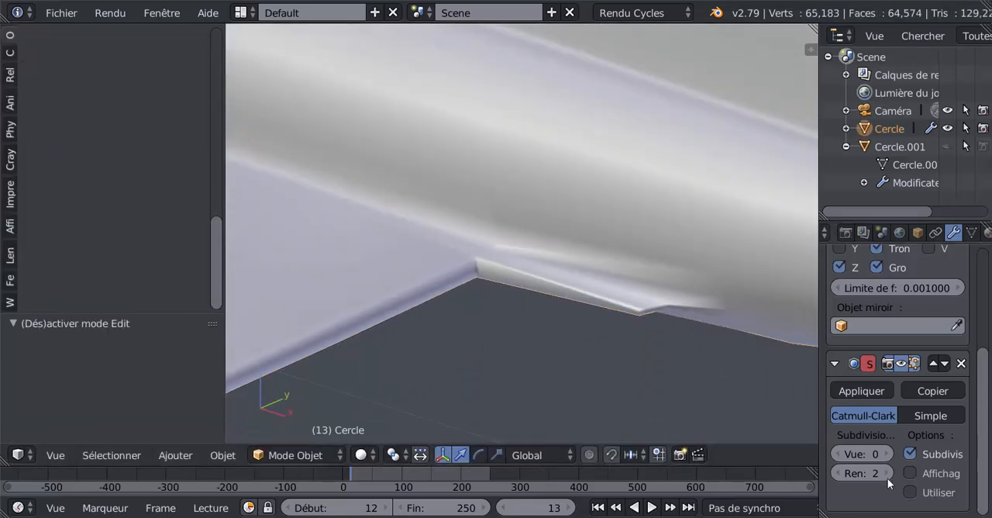
Set the aircraft's subdivision view level to 2 and return to Edit Mode near the wing's trailing edge.
key(ctrl+2)
middle_drag(748, 433, 605, 354)
key(Tab)
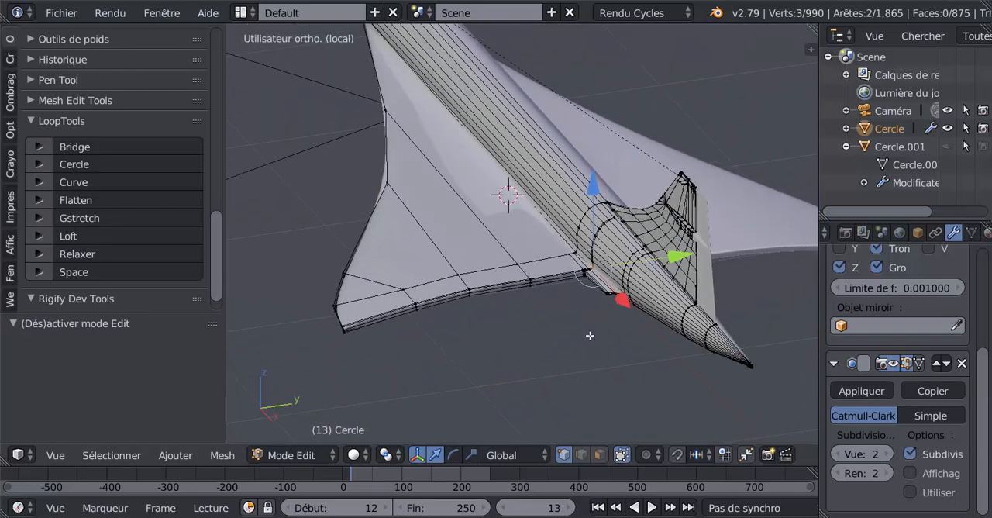
scroll(590, 335, up, 3)
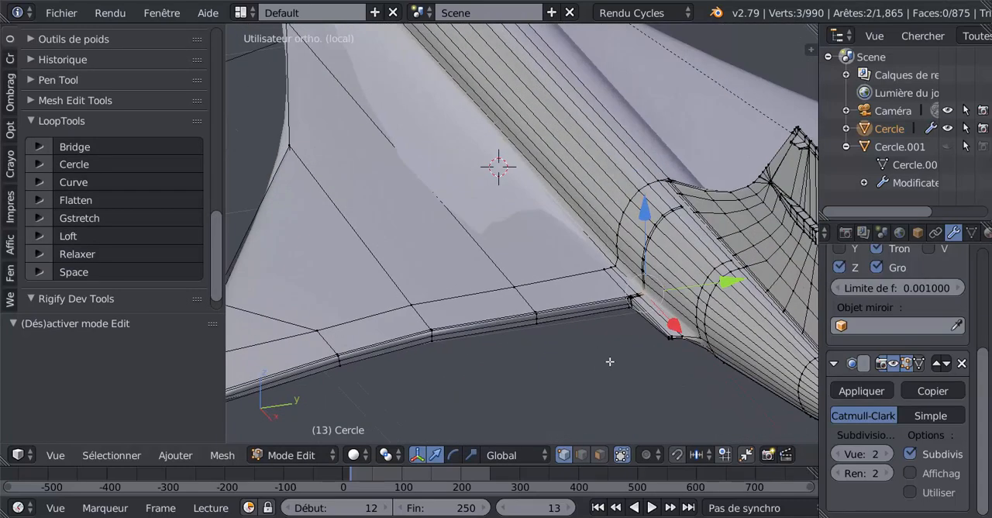
Select the three middle vertices on the trailing-edge wall at the wing-fuselage corner and move them 0.004 up along Z.
middle_drag(583, 355, 532, 297)
scroll(472, 314, up, 2)
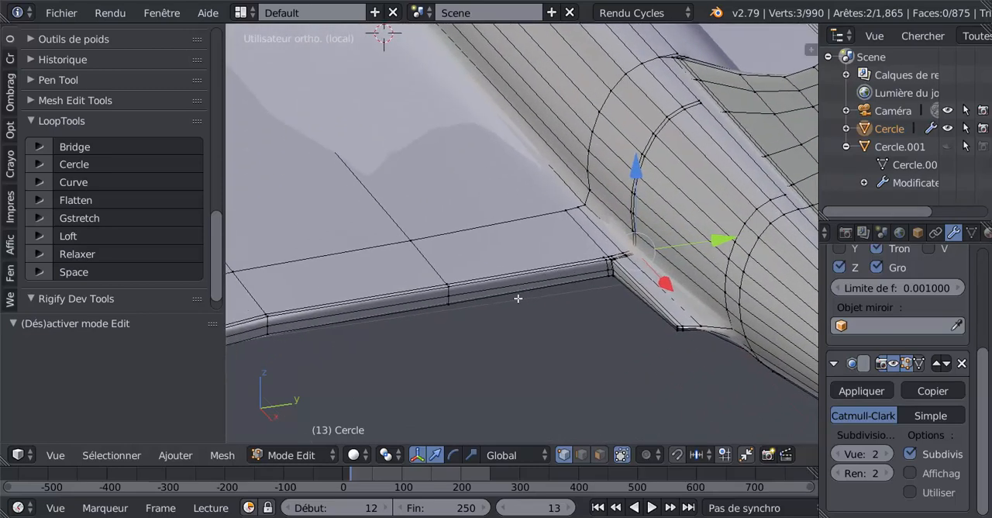
scroll(569, 277, down, 5)
mouse_move(602, 278)
middle_down()
mouse_move(560, 290)
mouse_move(601, 287)
middle_up()
scroll(518, 310, up, 3)
shift+middle_drag(514, 308, 565, 328)
scroll(545, 336, up, 2)
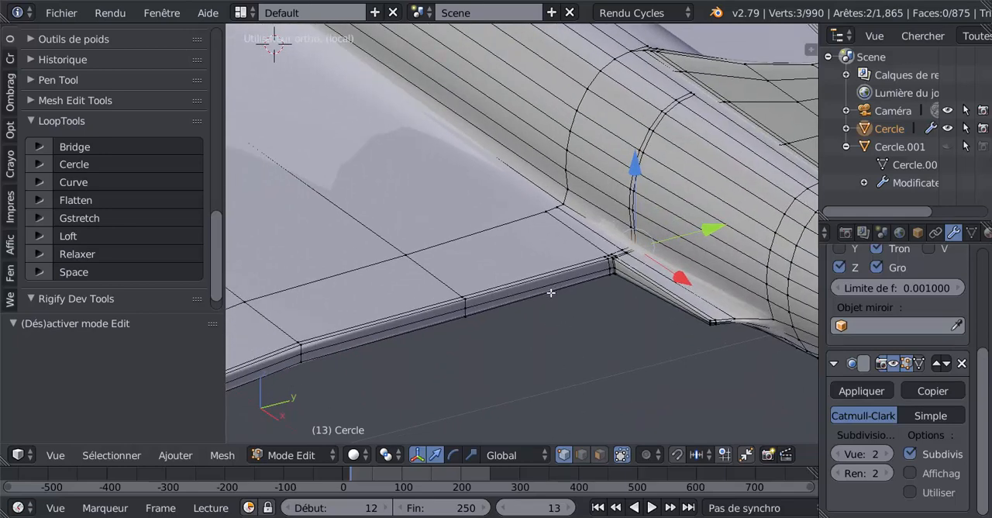
scroll(552, 294, up, 2)
middle_drag(596, 301, 518, 333)
scroll(558, 338, up, 3)
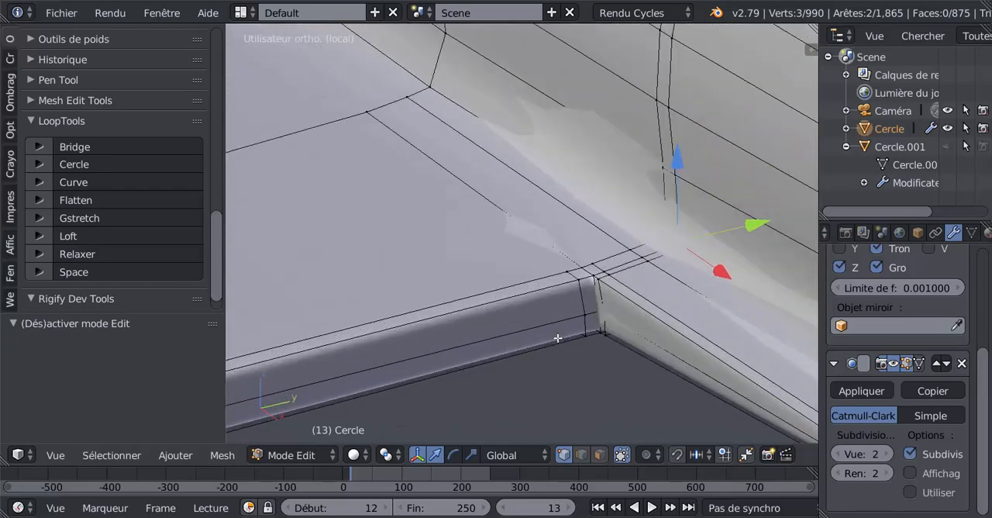
right_click(605, 329)
shift+right_click(620, 326)
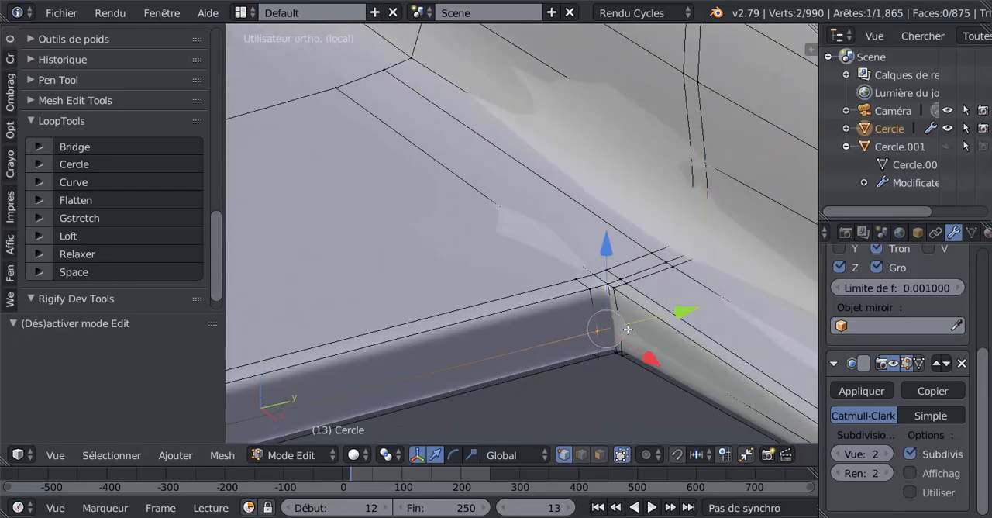
shift+right_click(629, 329)
drag(614, 254, 618, 245)
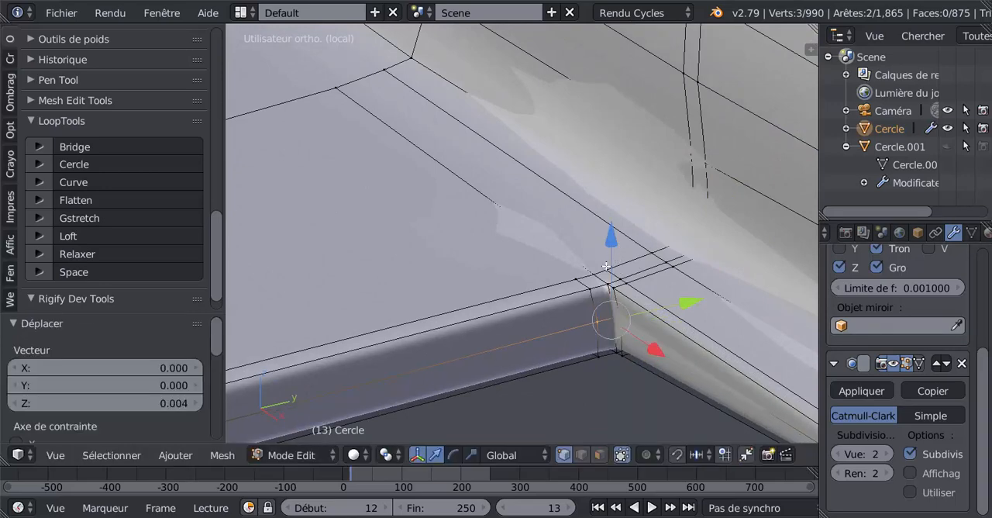
In face select mode, select the four wall faces on the fuselage side of the corner and flatten them with LoopTools using Best fit.
scroll(606, 266, down, 4)
middle_drag(578, 336, 687, 261)
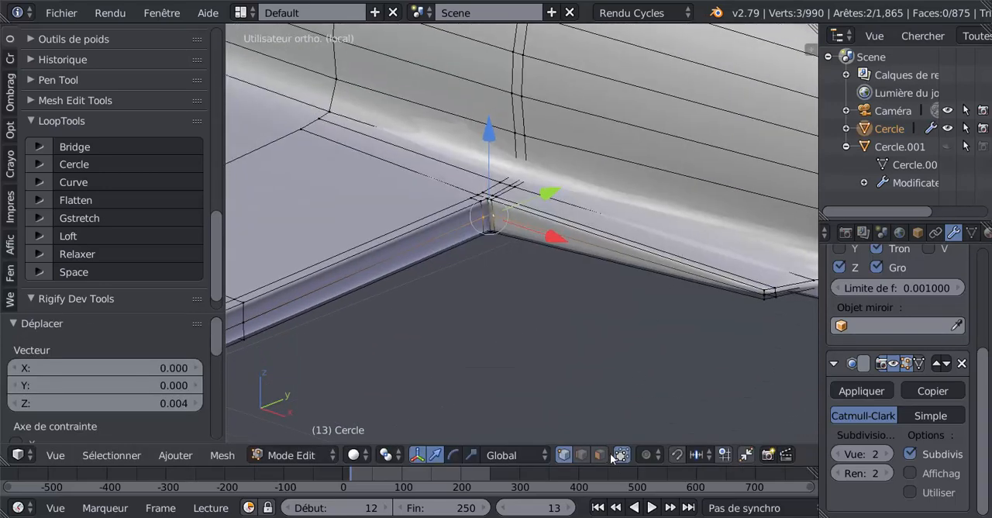
click(603, 456)
scroll(500, 221, up, 5)
right_click(447, 174)
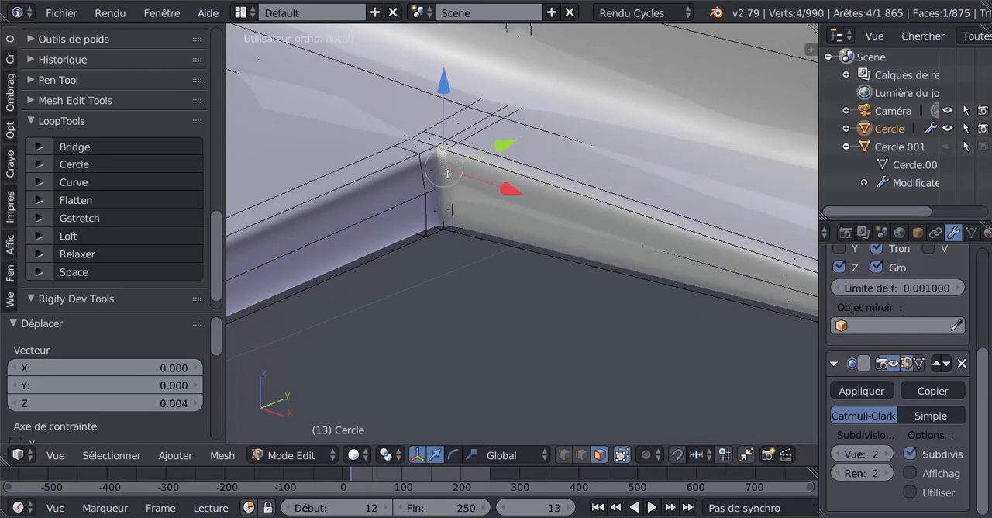
shift+right_click(447, 206)
shift+right_click(481, 183)
shift+right_click(520, 223)
scroll(659, 227, down, 2)
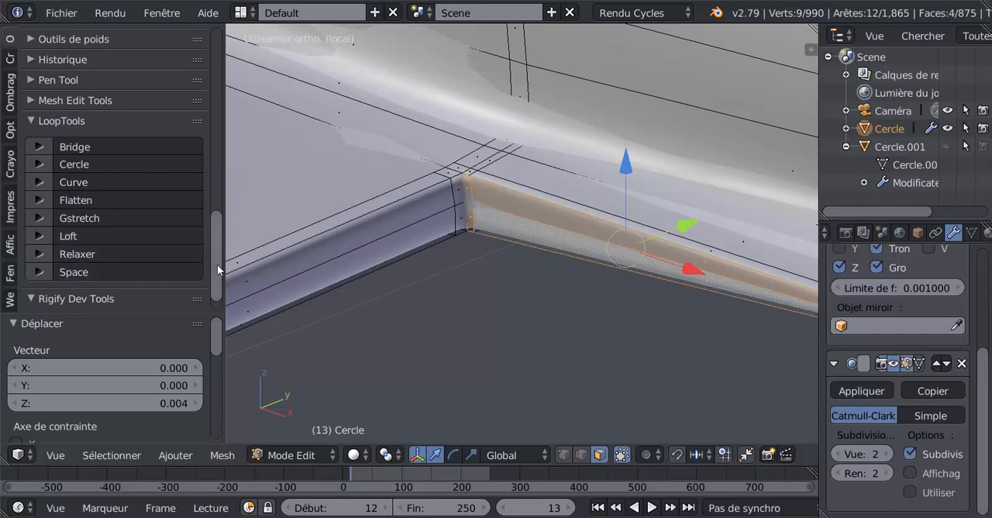
scroll(123, 250, up, 1)
scroll(87, 245, down, 3)
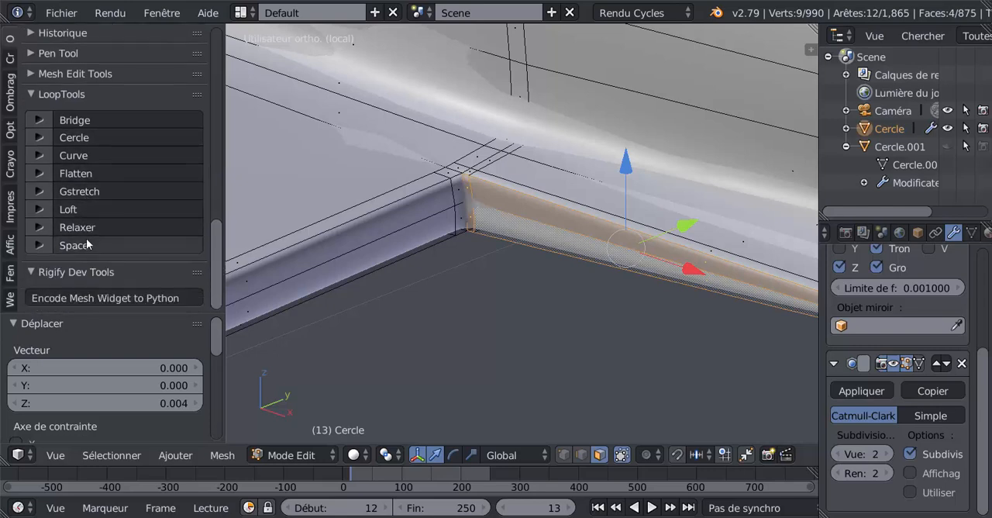
click(76, 173)
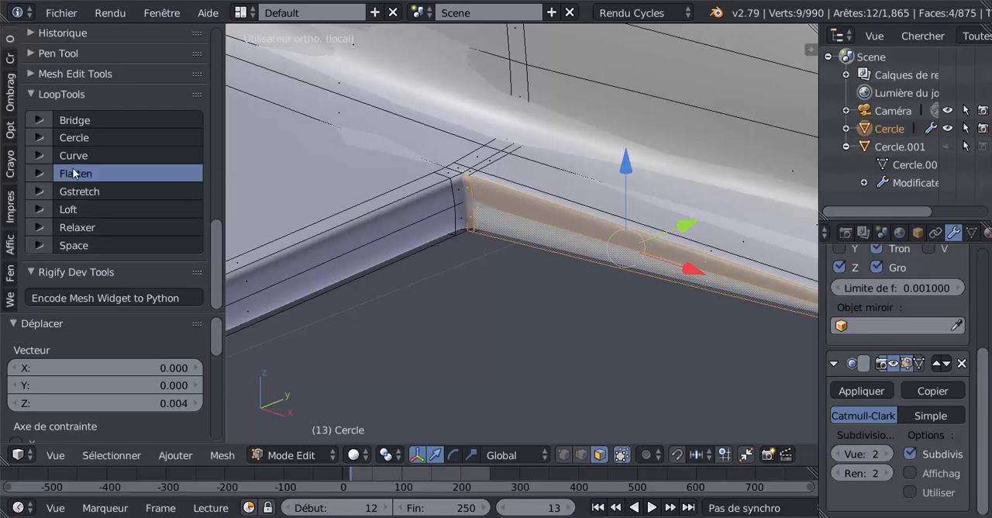
Select the four trailing-edge faces on the wing side of the corner and flatten them with LoopTools using Best fit.
right_click(433, 212)
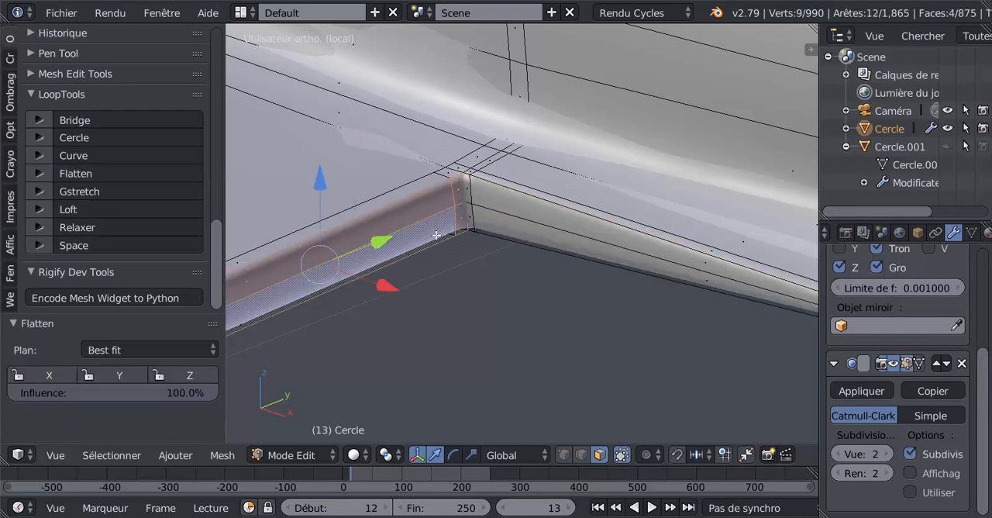
key(KP_Decimal)
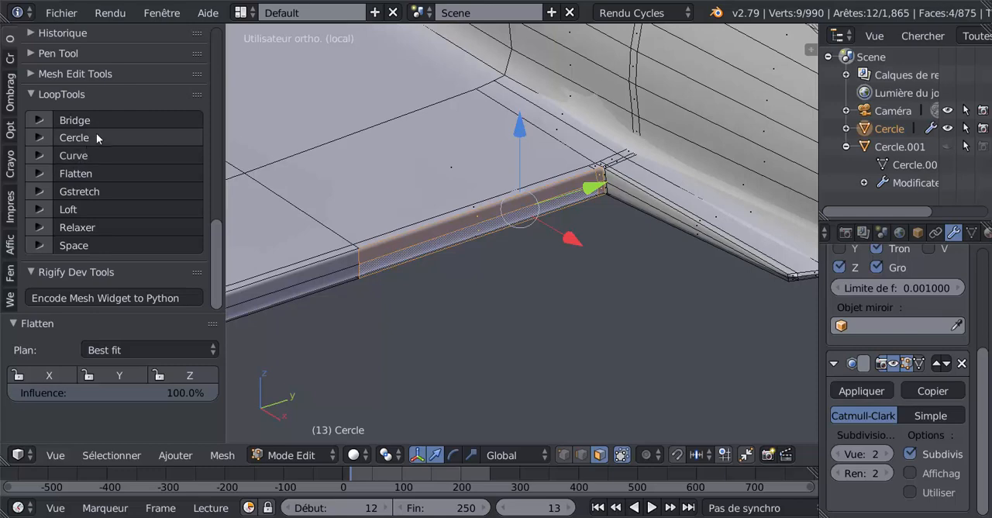
click(95, 172)
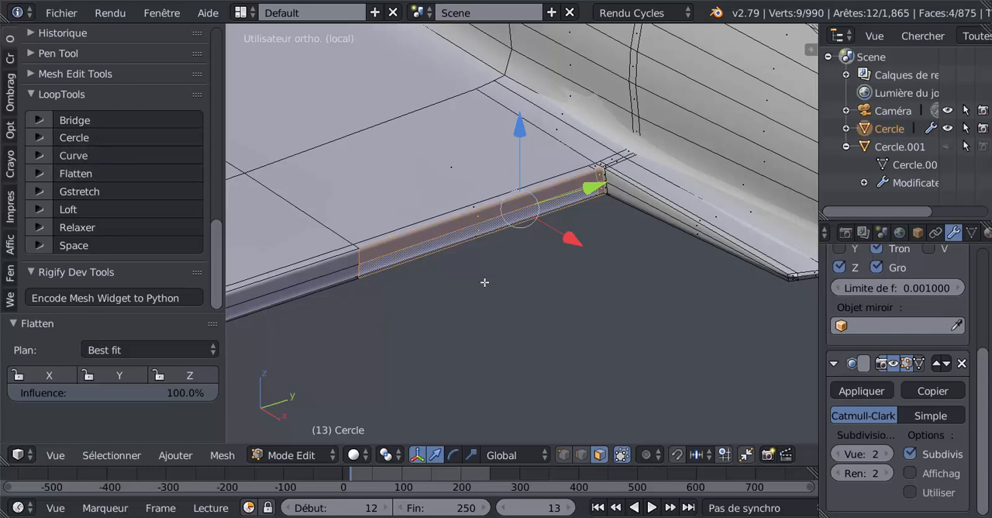
middle_drag(518, 268, 627, 277)
scroll(501, 272, up, 3)
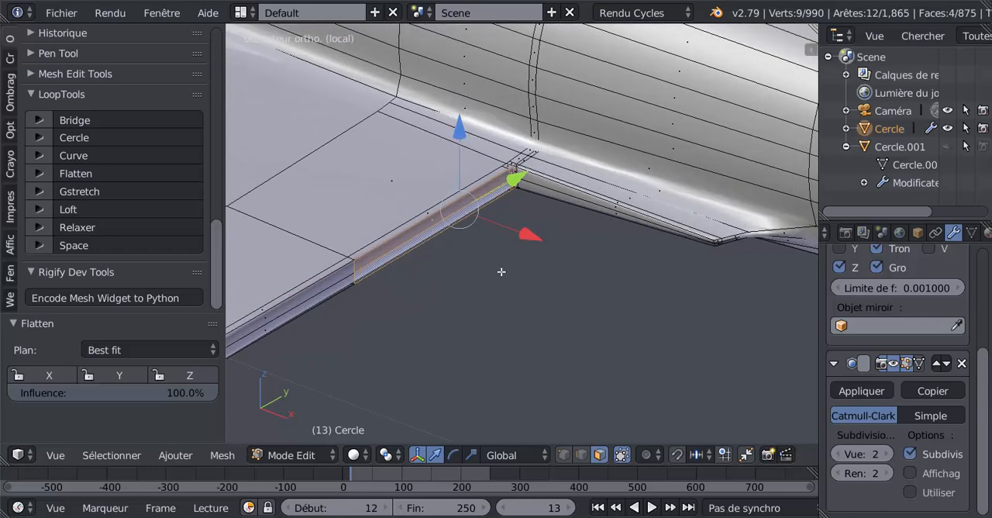
shift+middle_drag(538, 217, 521, 236)
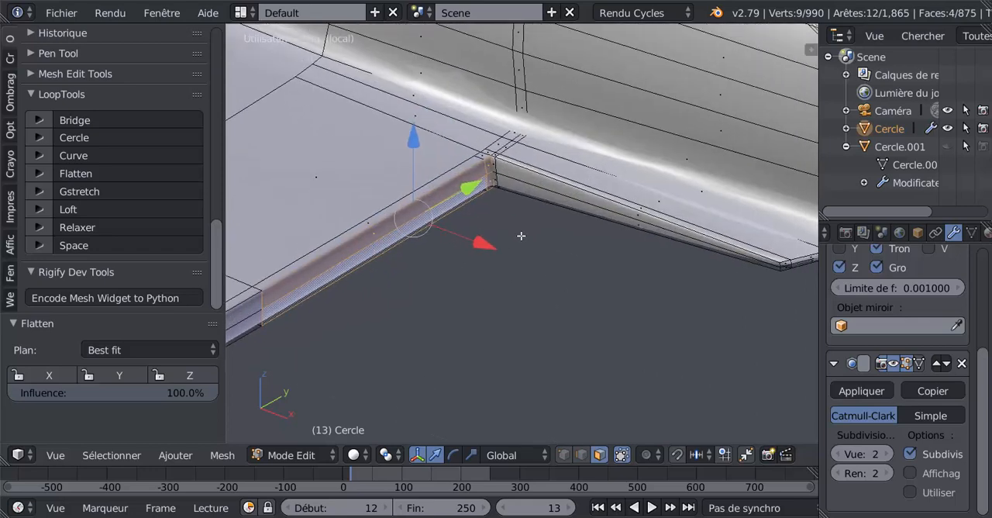
middle_drag(642, 299, 611, 293)
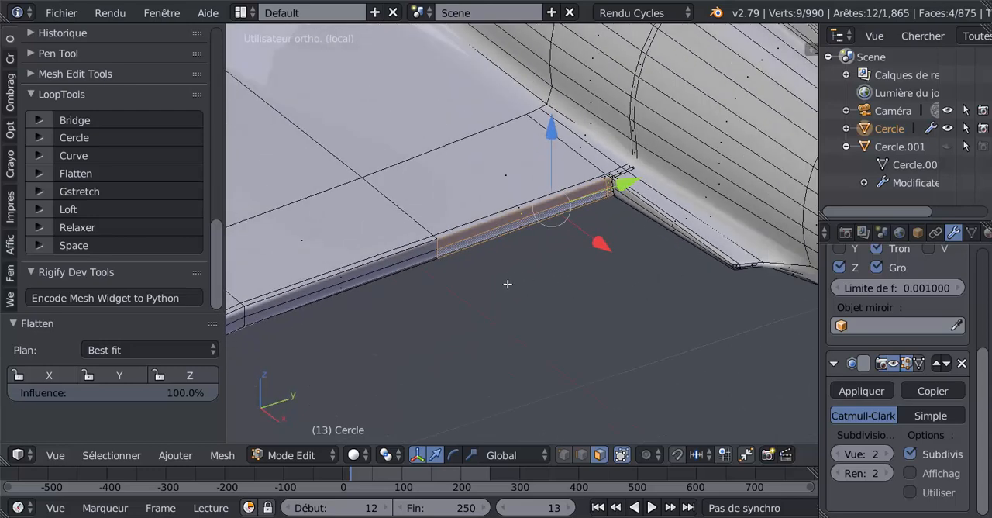
middle_drag(510, 277, 528, 262)
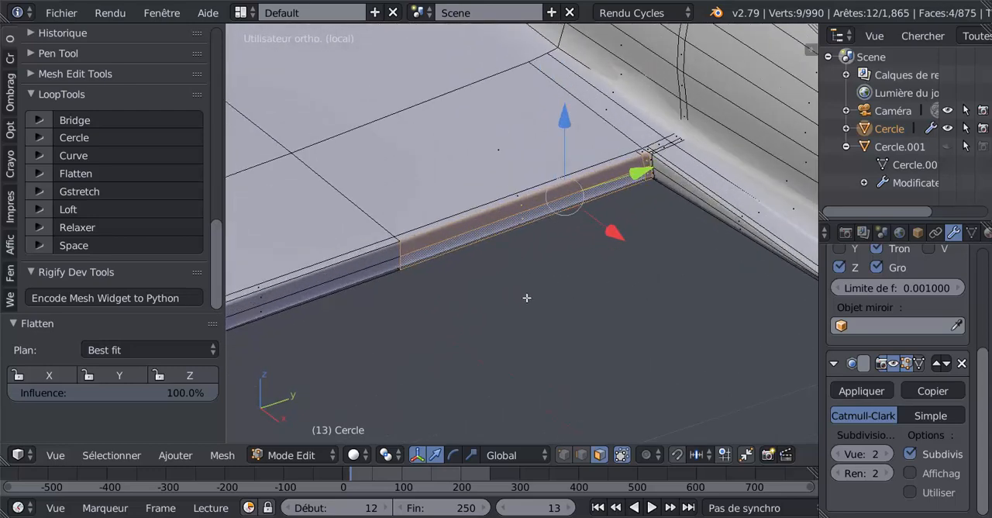
middle_drag(528, 298, 432, 308)
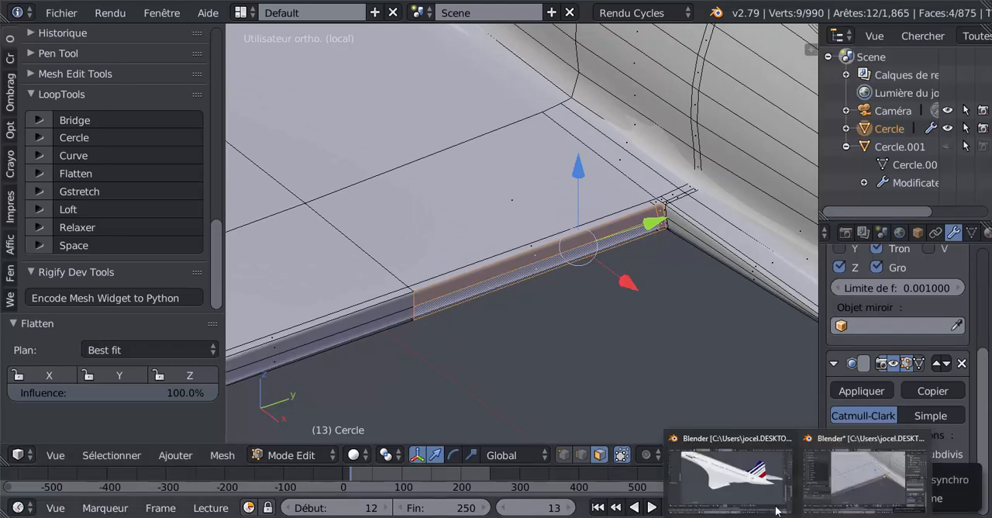
Switch to the Blender window with the finished Concorde and examine the flaps' layout, gaps and thickness along the wing's trailing edge.
click(778, 508)
middle_drag(545, 305, 542, 329)
scroll(527, 345, up, 3)
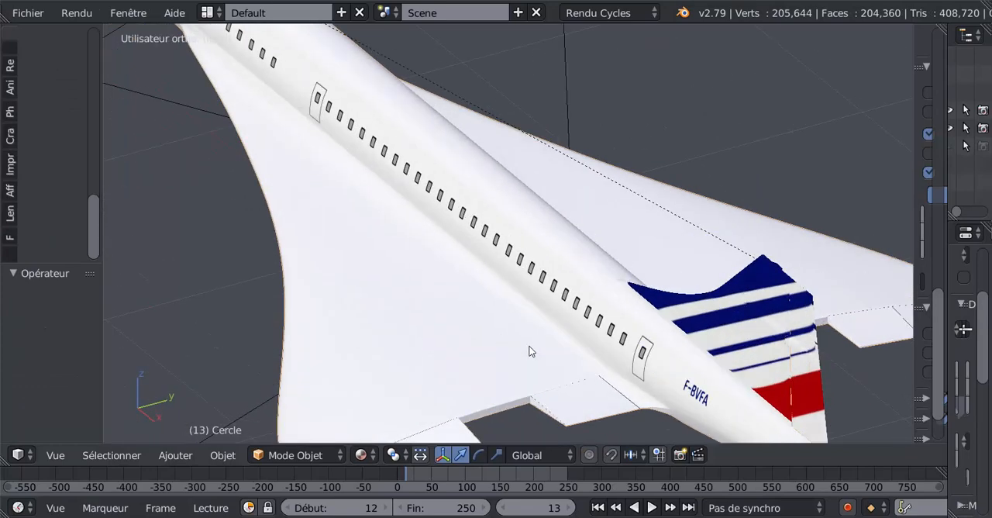
shift+middle_drag(520, 300, 529, 62)
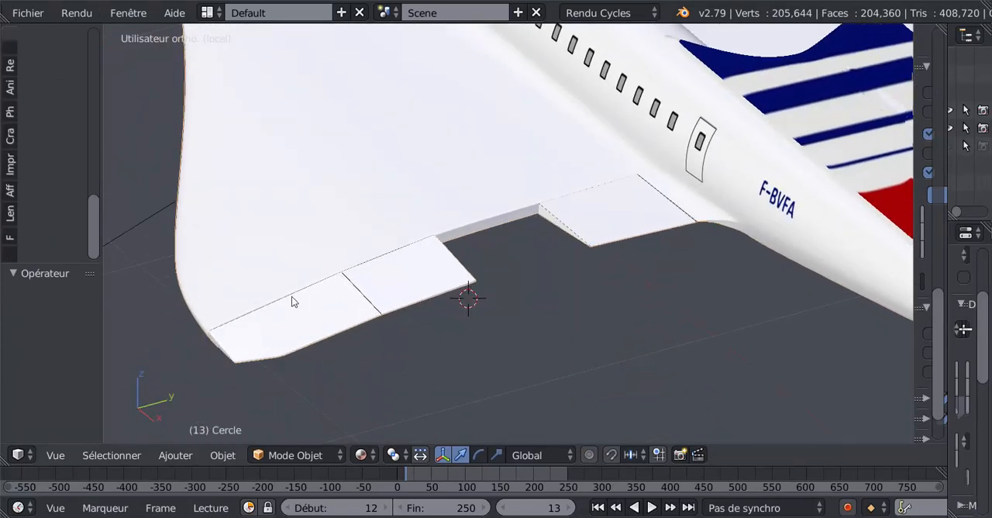
scroll(353, 316, up, 3)
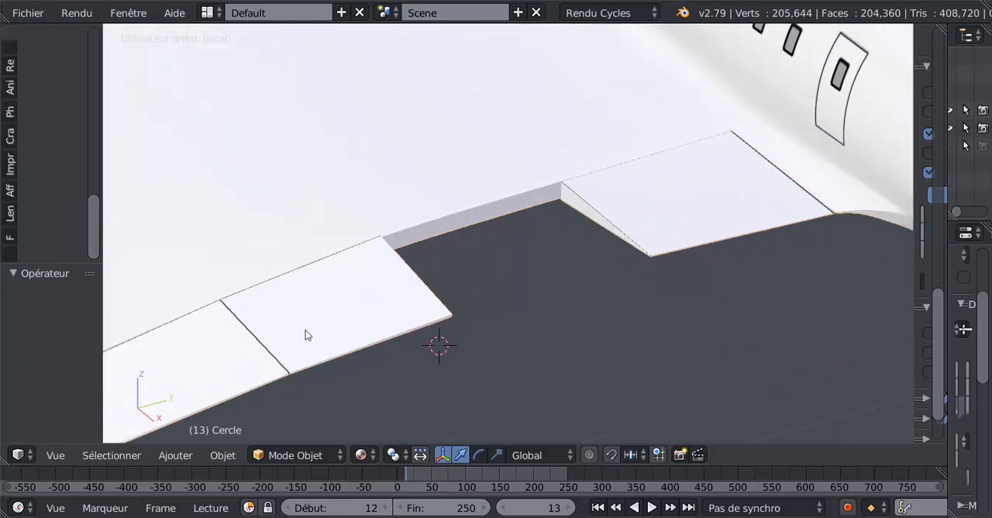
shift+middle_drag(293, 329, 507, 228)
scroll(449, 264, up, 6)
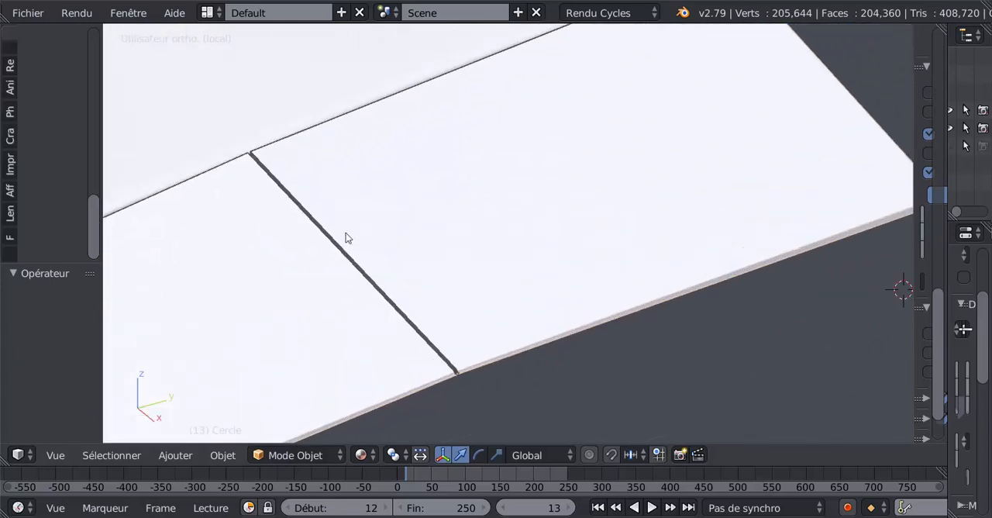
scroll(396, 345, up, 5)
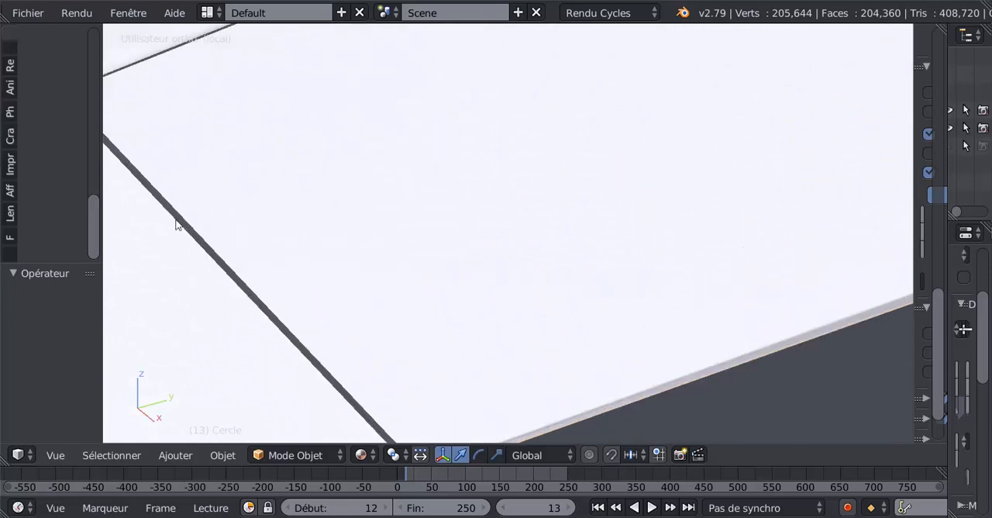
scroll(253, 259, down, 8)
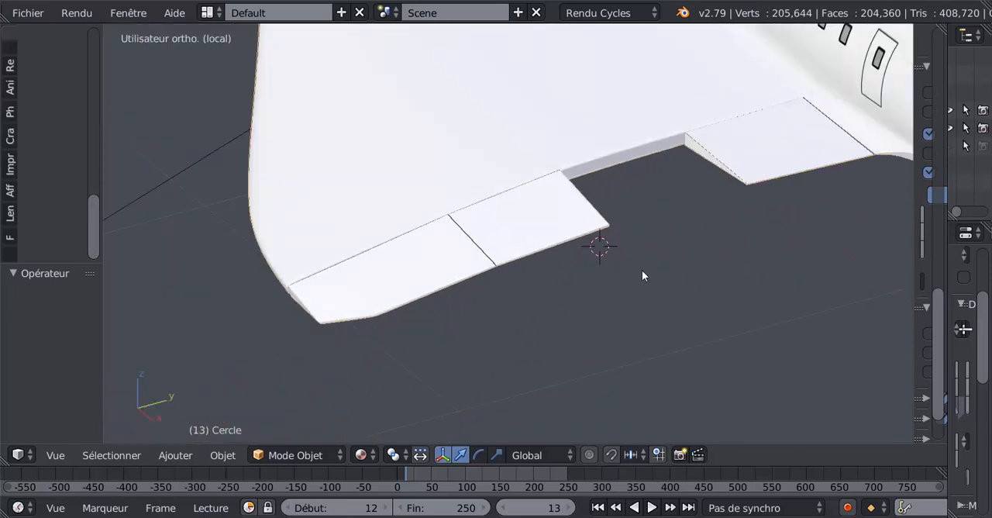
shift+middle_drag(642, 275, 466, 303)
scroll(466, 303, down, 3)
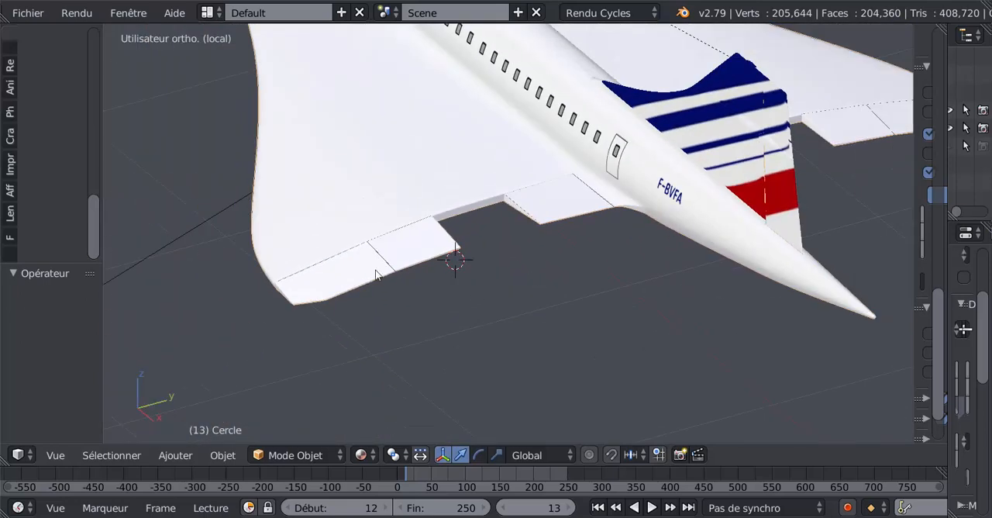
scroll(642, 259, down, 2)
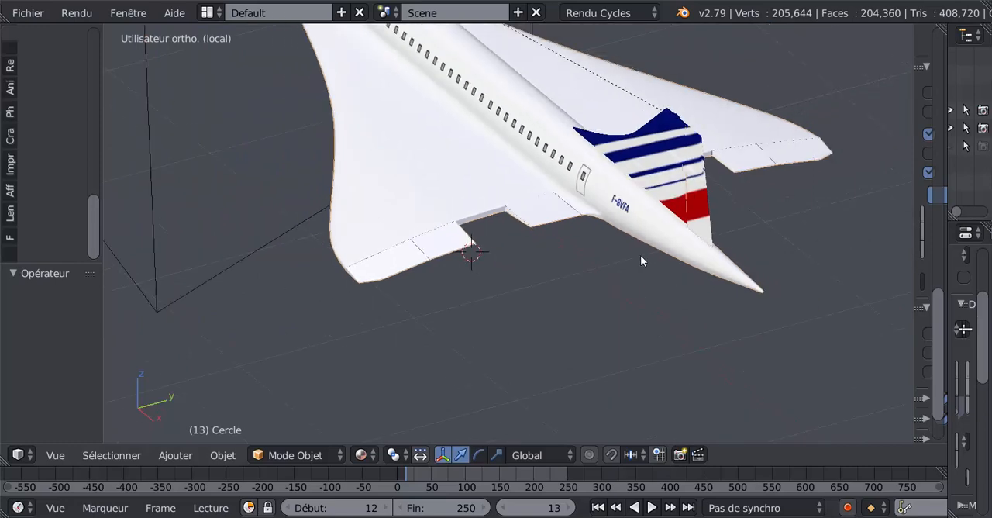
shift+middle_drag(550, 300, 522, 294)
scroll(484, 299, up, 1)
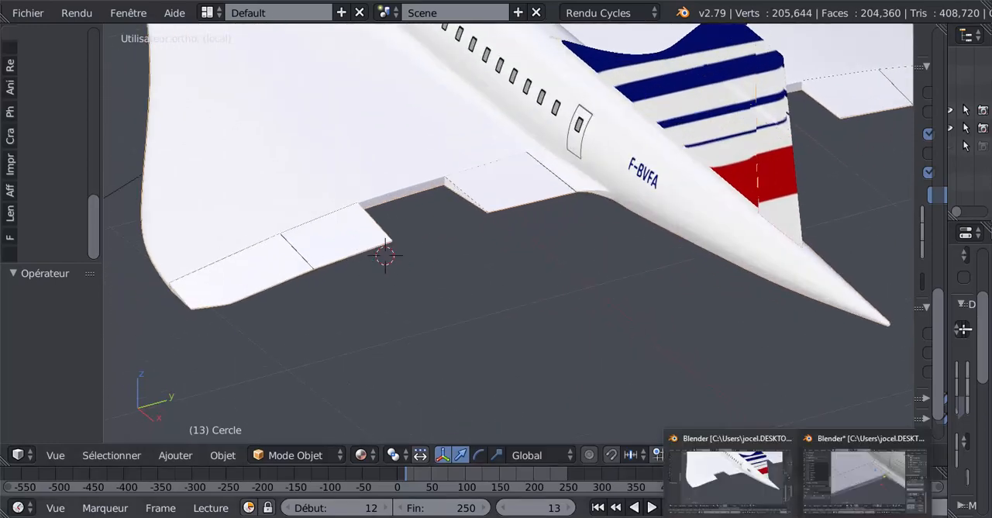
scroll(496, 225, up, 3)
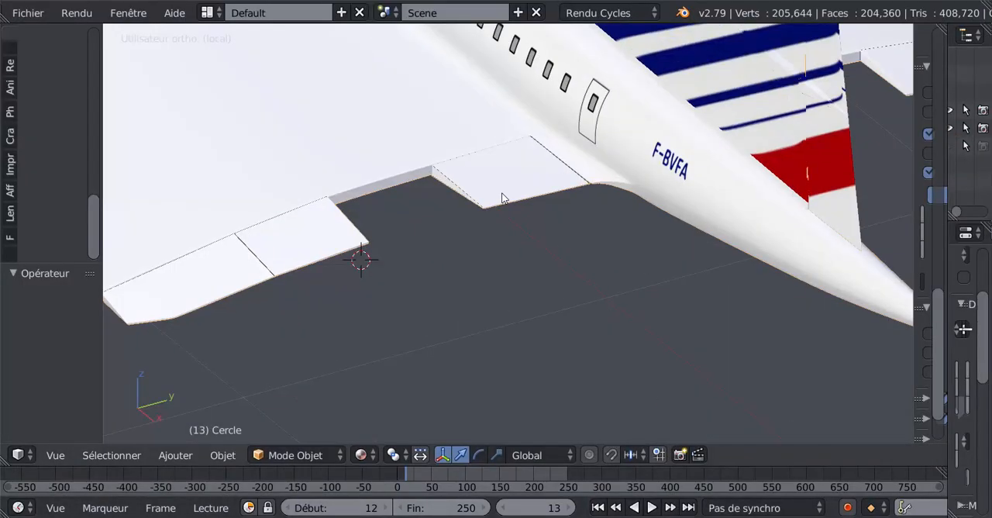
scroll(432, 259, up, 2)
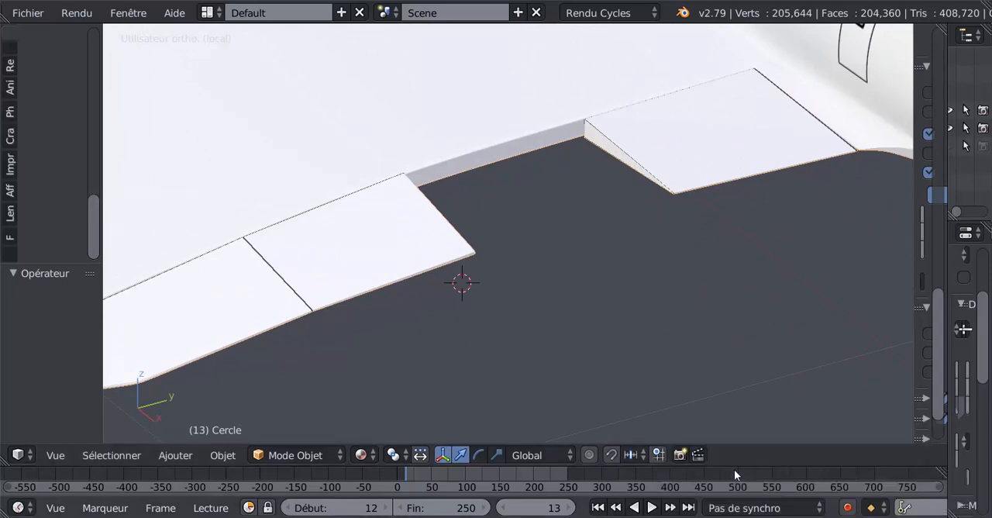
Return to the working model's Blender window, duplicate the four selected trailing-edge faces and move the copy 0.073 backwards along X.
click(869, 473)
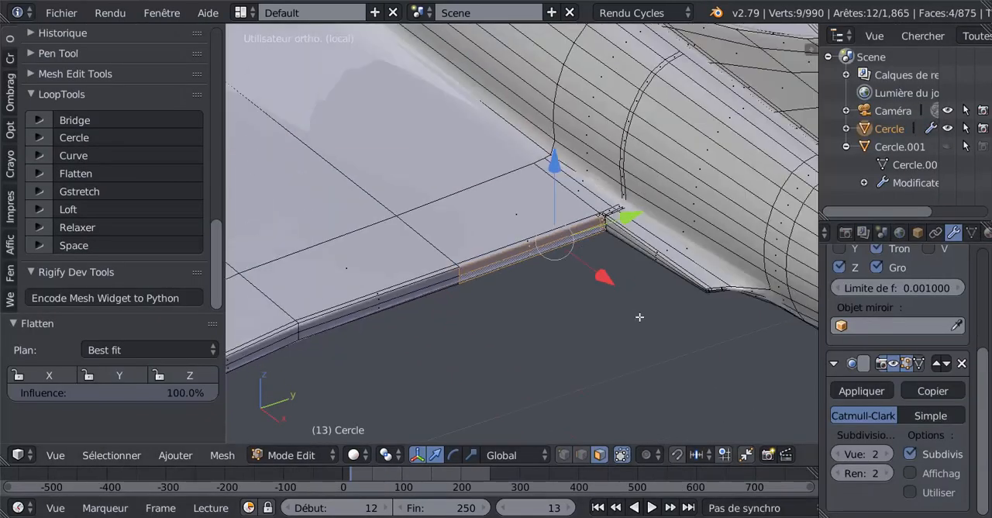
shift+middle_drag(617, 307, 481, 273)
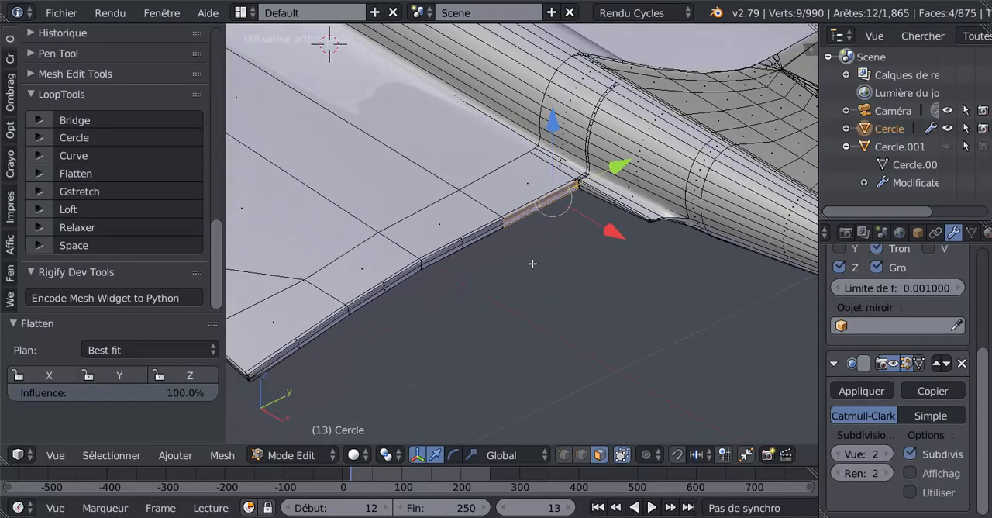
scroll(533, 264, up, 2)
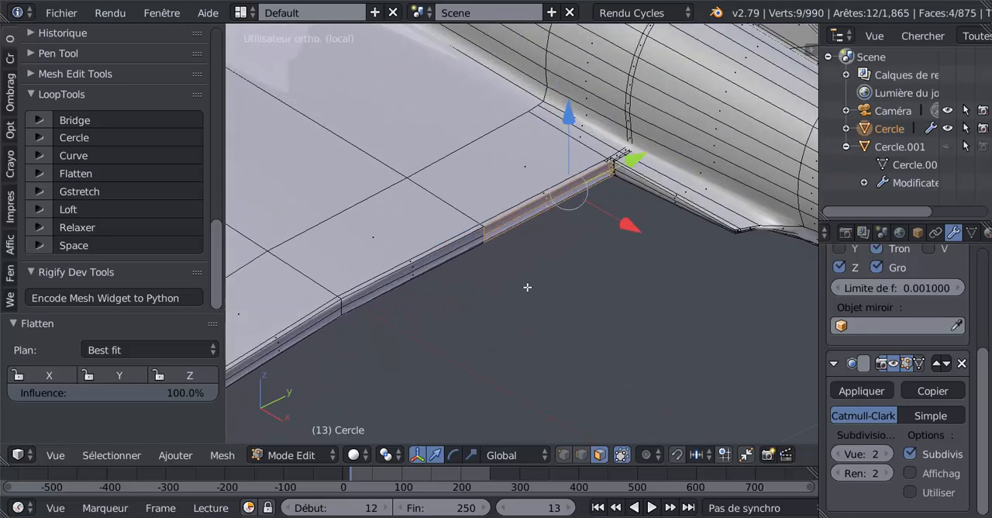
key(shift+d)
right_click(528, 287)
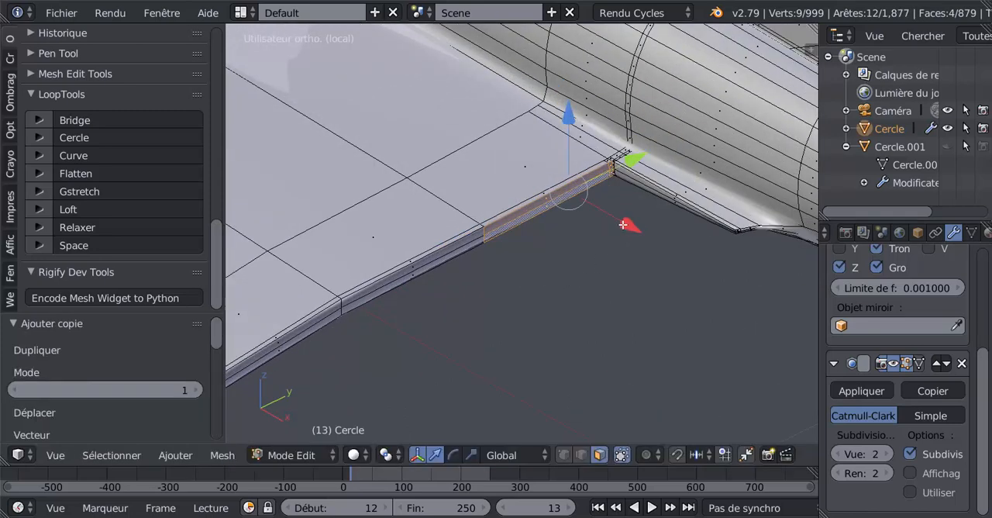
drag(623, 225, 657, 242)
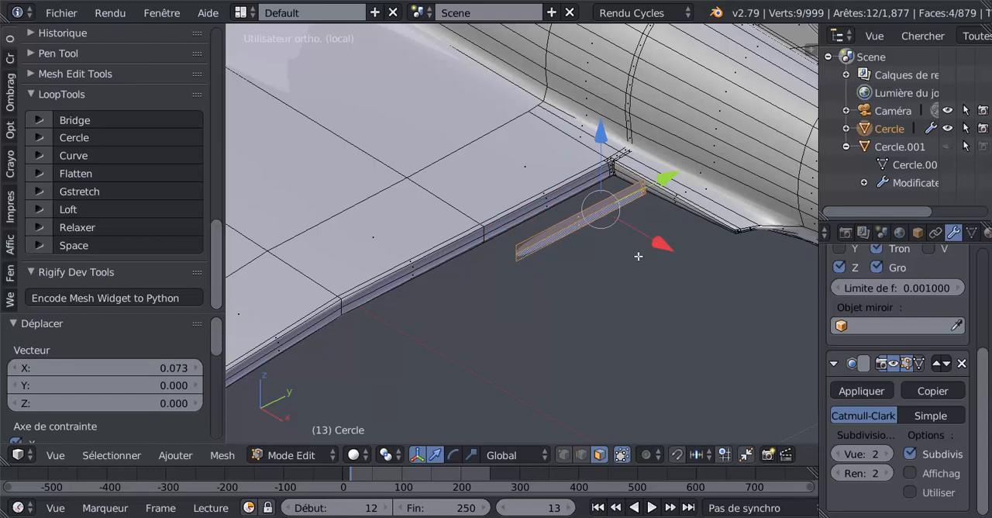
shift+middle_drag(638, 256, 540, 272)
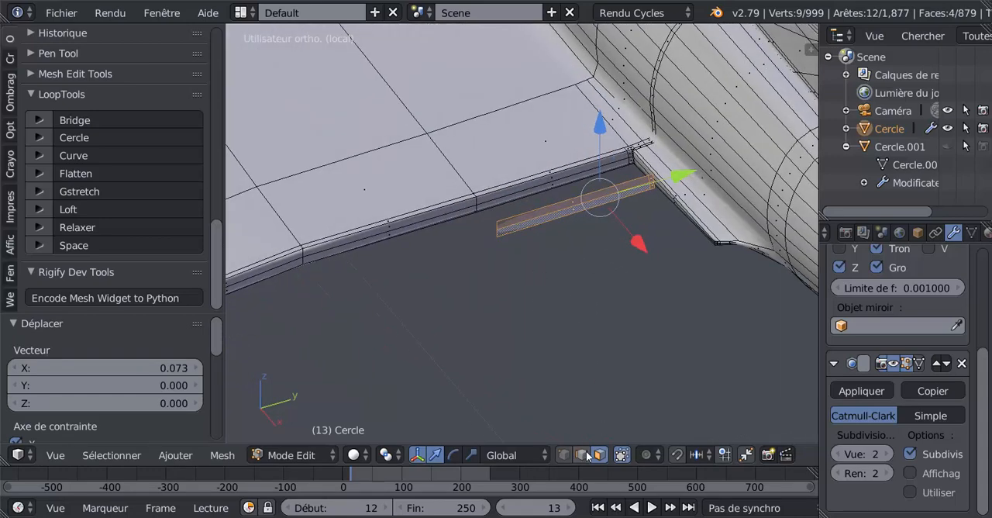
In edge select mode, select the crosswise edge loop near the fuselage end of the duplicated strip and dissolve its edges.
click(587, 456)
shift+middle_drag(649, 256, 524, 274)
scroll(582, 266, up, 3)
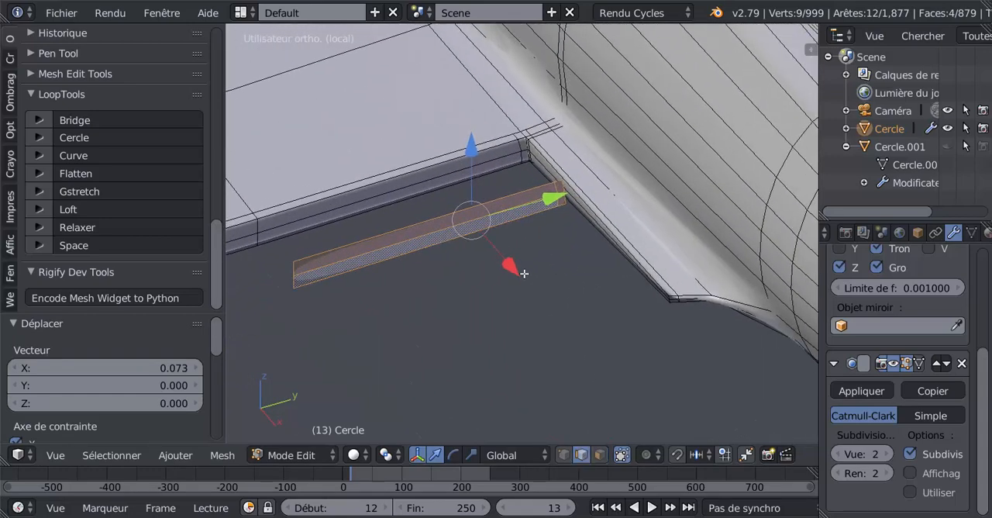
scroll(524, 273, up, 3)
right_click(580, 154)
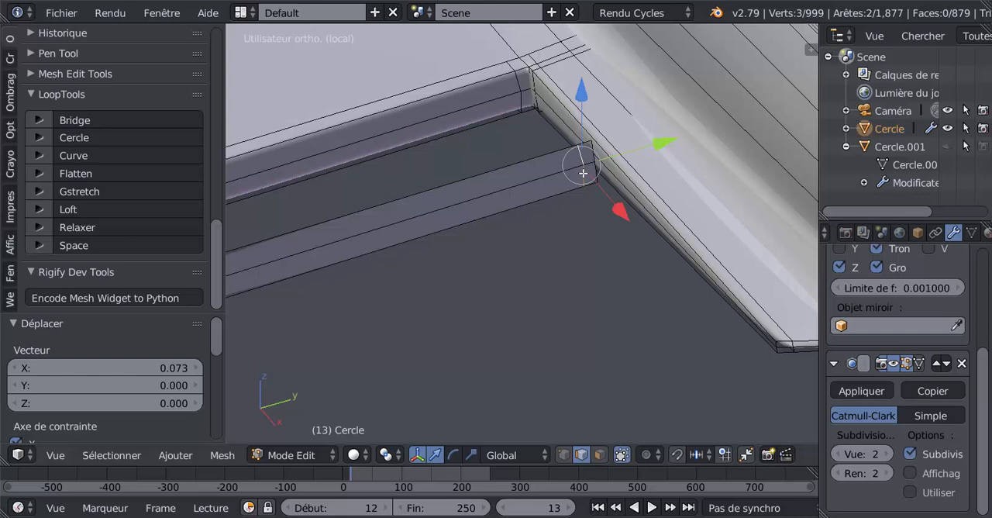
key(x)
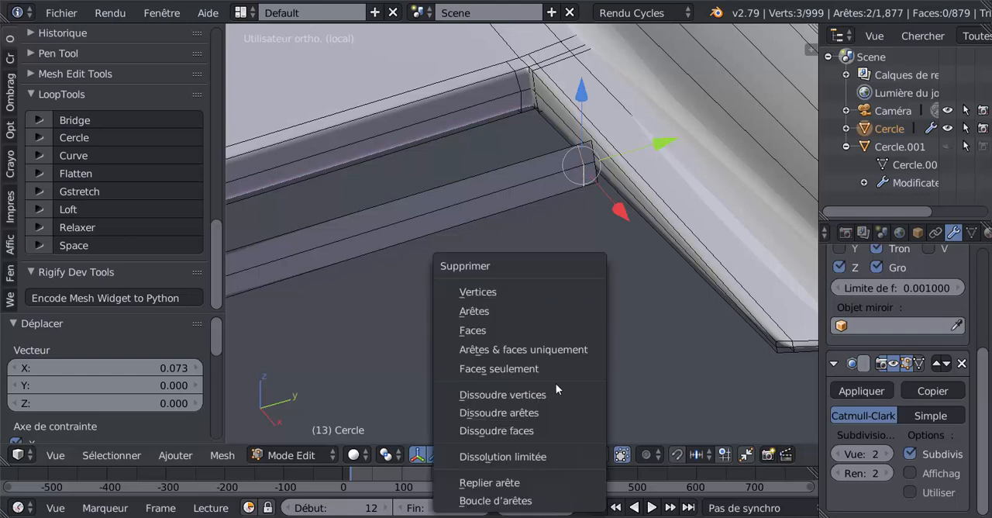
click(543, 409)
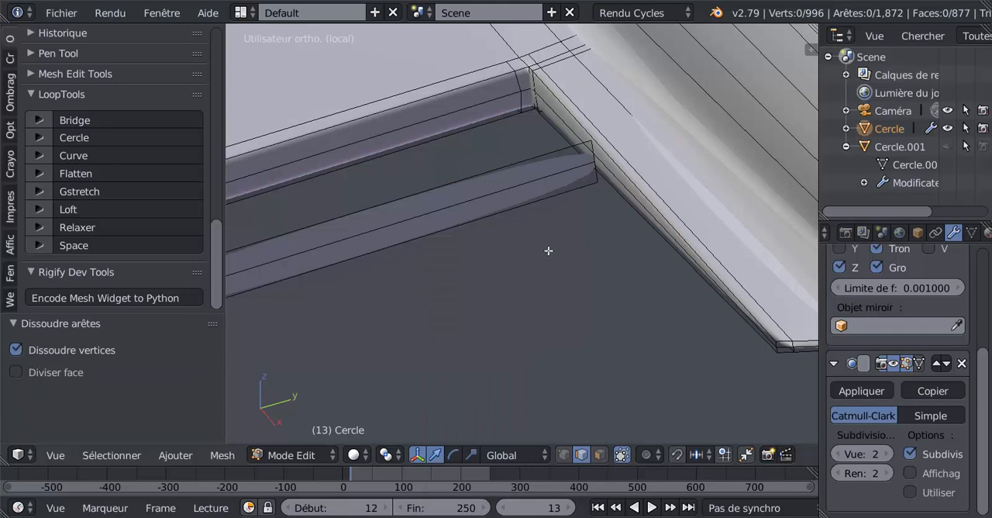
Dissolve the lengthwise middle edge of the duplicated strip to leave a single face.
right_click(511, 191)
middle_drag(508, 277, 505, 299)
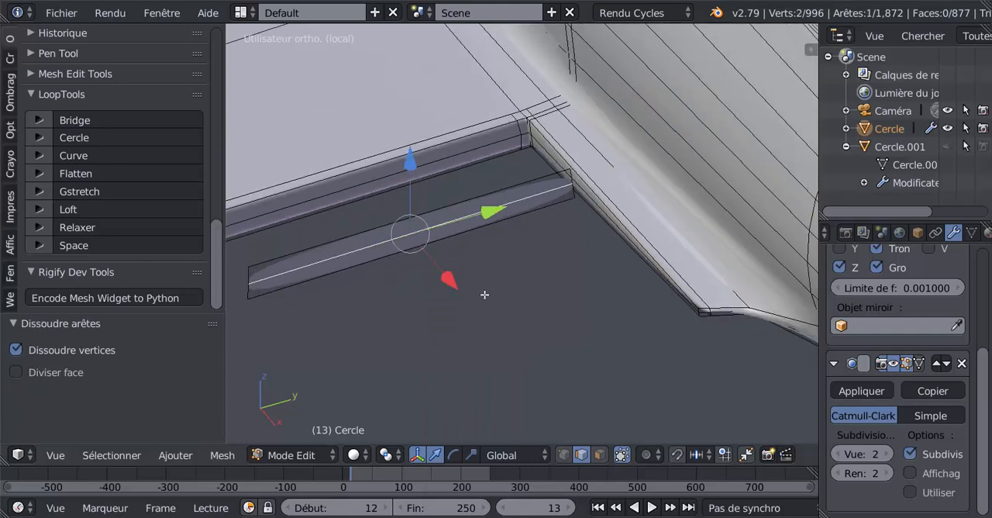
key(x)
click(523, 296)
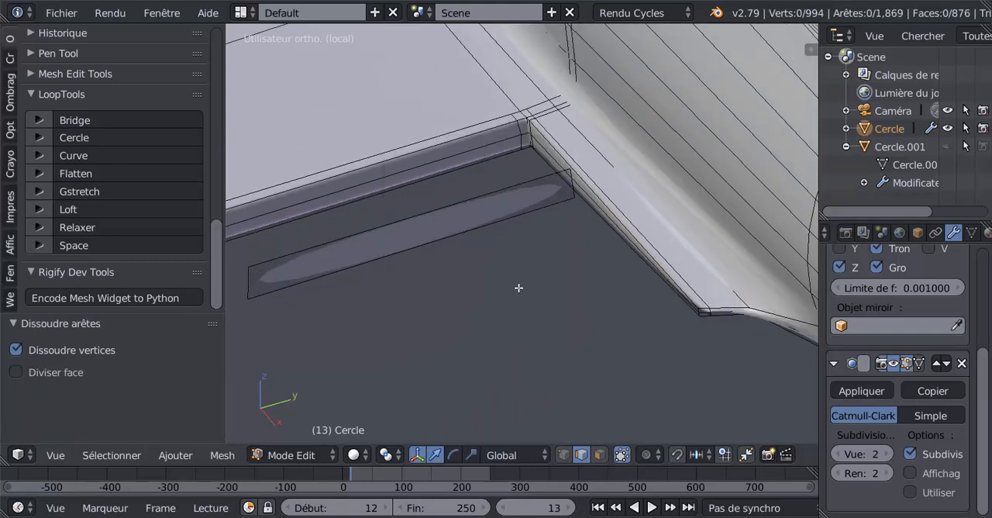
Add a loop cut close to each end of the strip, sliding them to about 0.99 and -0.975.
shift+middle_drag(508, 268, 553, 279)
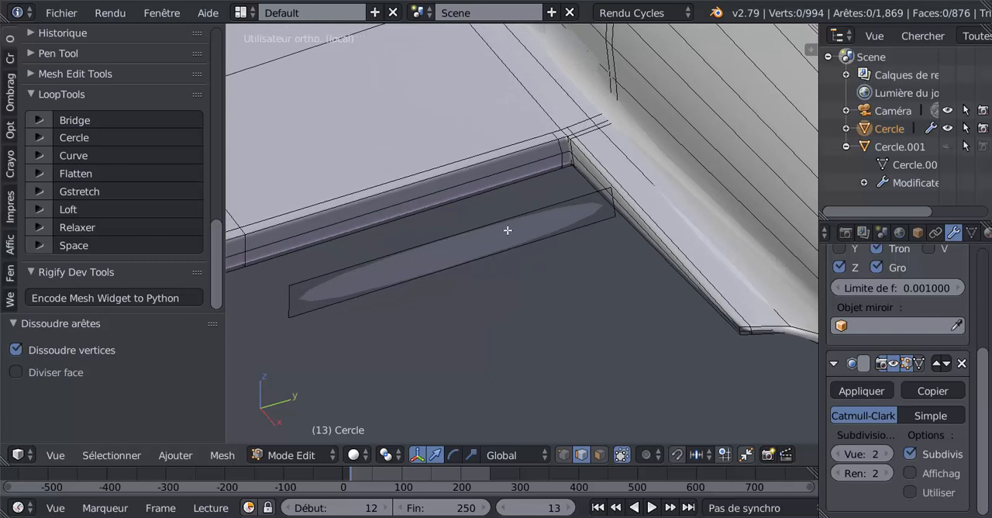
key(ctrl+r)
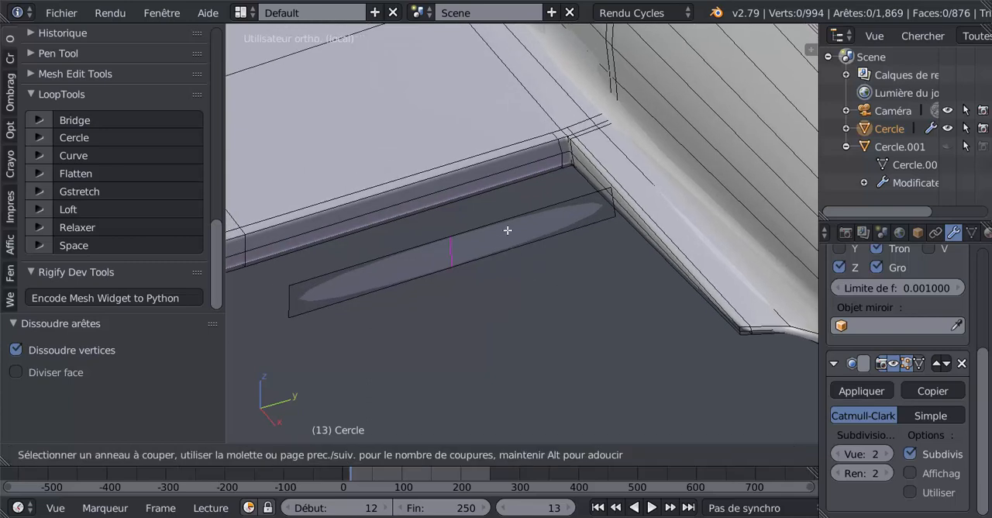
click(507, 231)
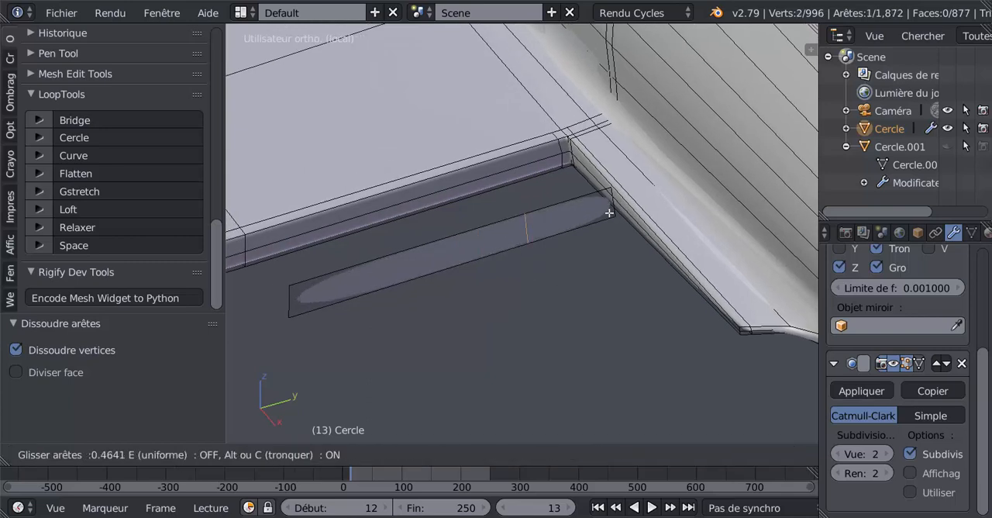
click(671, 193)
key(ctrl+r)
click(423, 246)
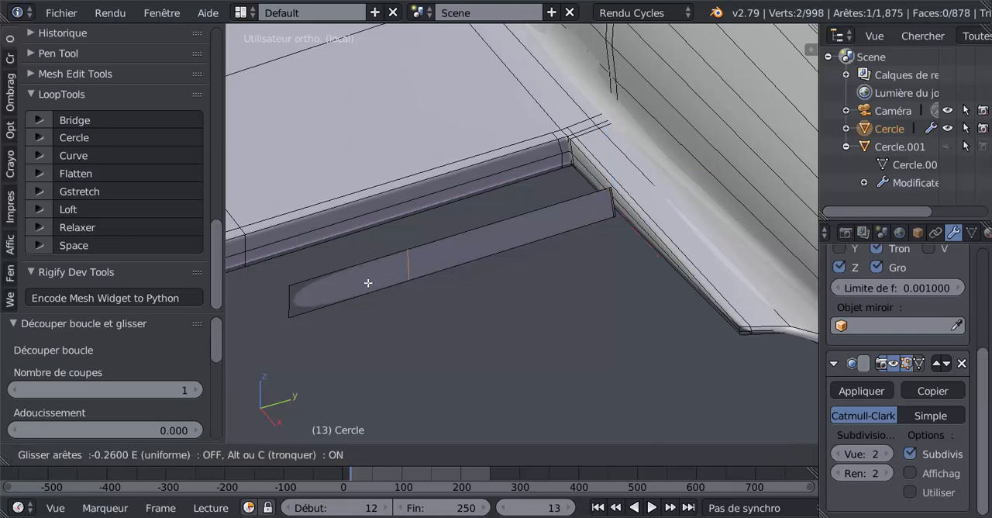
click(283, 347)
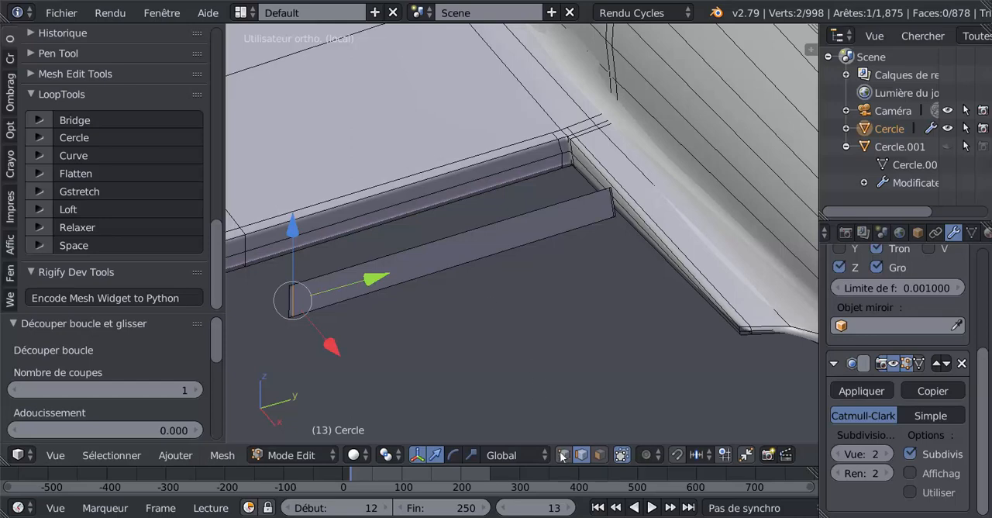
In vertex select mode, move the middle trailing-edge vertex next to the wing corner by -0.000542 along Y.
right_click(562, 152)
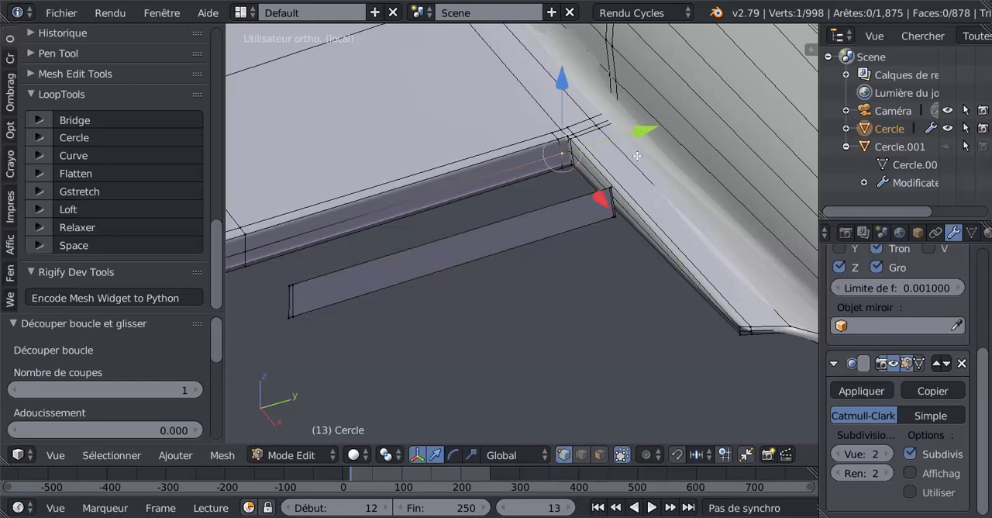
middle_drag(637, 156, 463, 161)
scroll(464, 161, up, 3)
shift+middle_drag(544, 223, 550, 349)
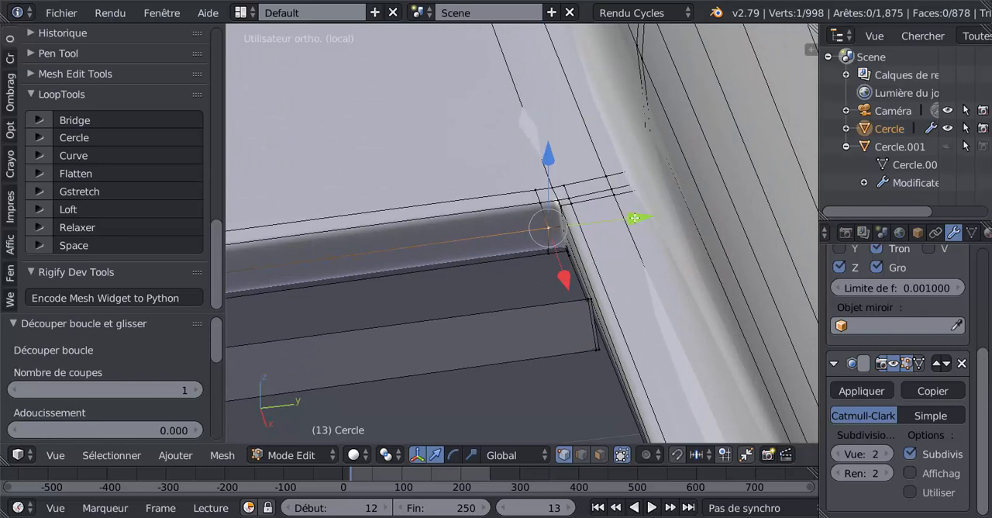
drag(634, 218, 631, 248)
Show the wing-fuselage corner in bottom view and set the Subdivision Surface modifier's view level to 0.
right_click(553, 256)
scroll(630, 248, down, 5)
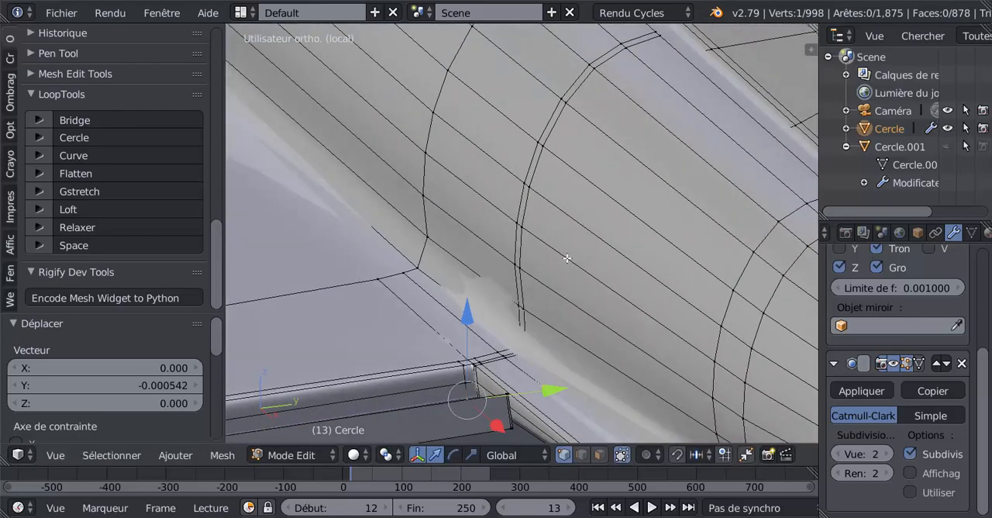
middle_drag(506, 341, 600, 171)
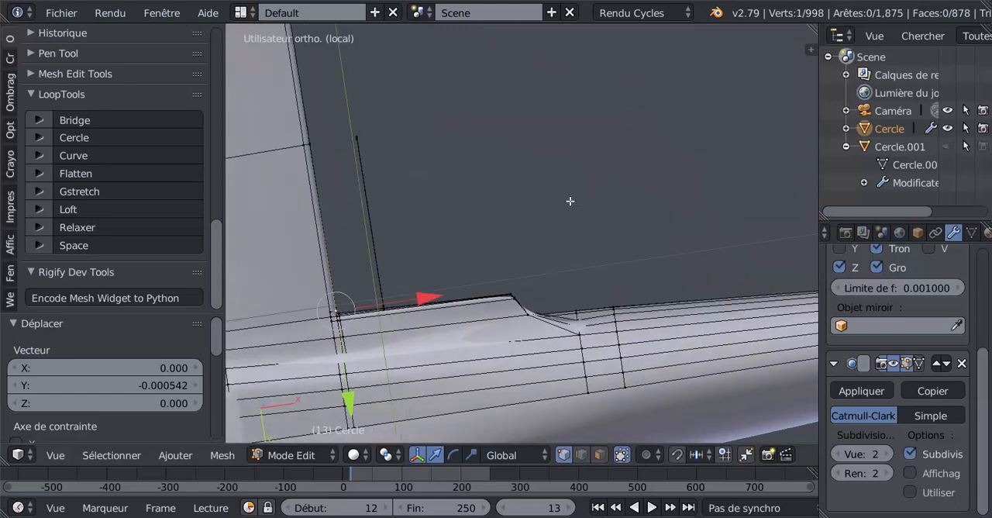
key(ctrl+KP_7)
scroll(547, 233, up, 6)
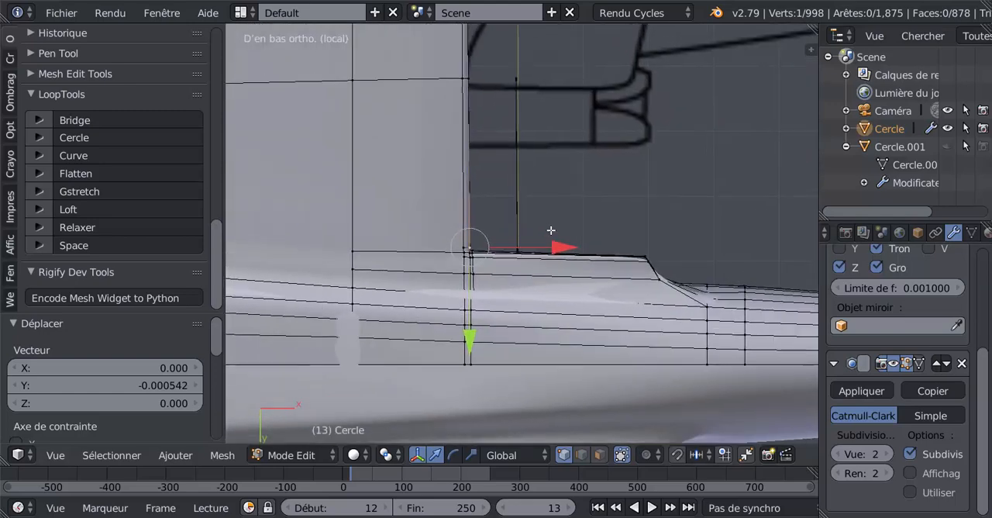
shift+middle_drag(526, 263, 583, 163)
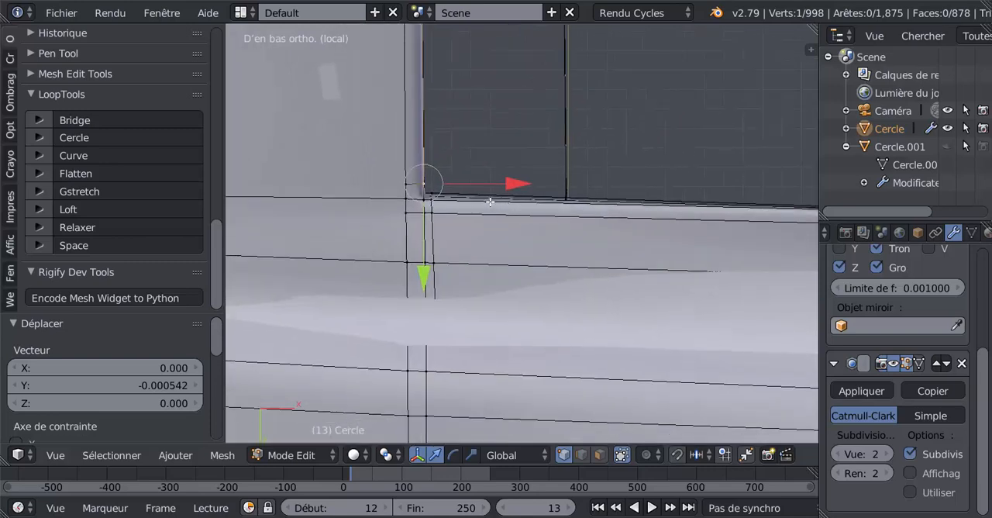
scroll(488, 200, up, 2)
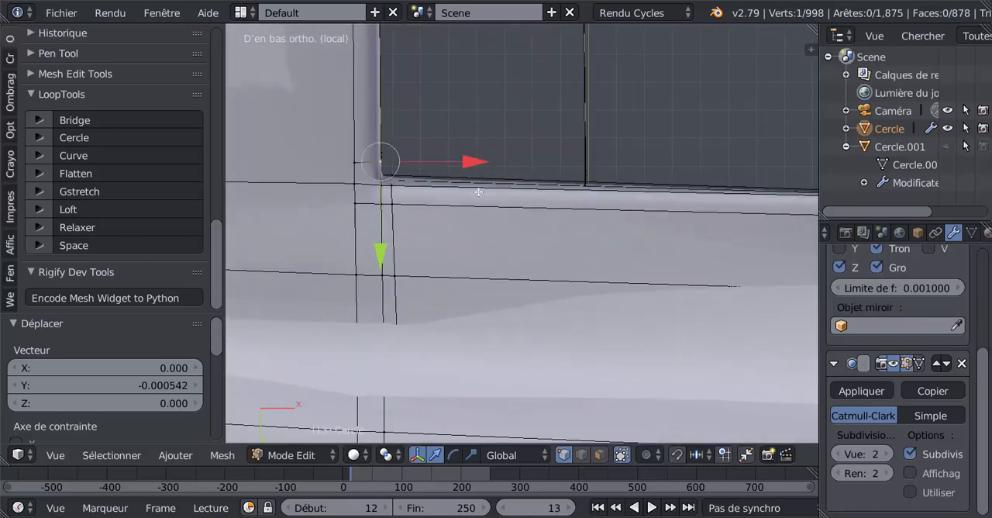
key(z)
right_click(397, 171)
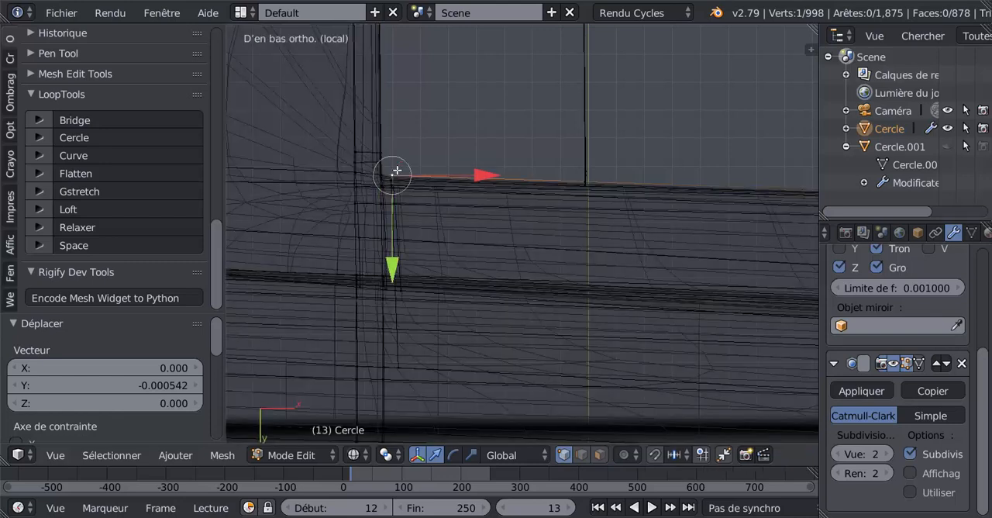
key(z)
scroll(416, 211, up, 1)
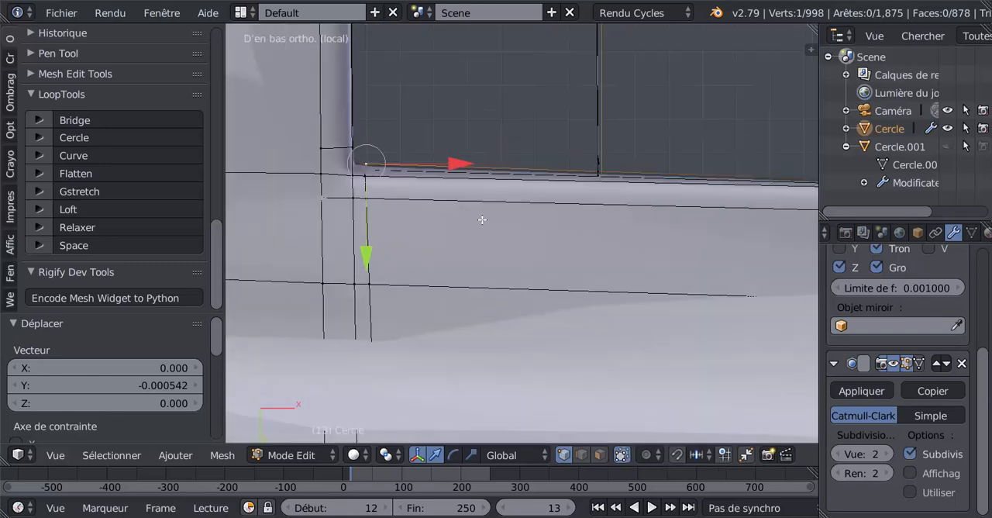
scroll(466, 213, up, 2)
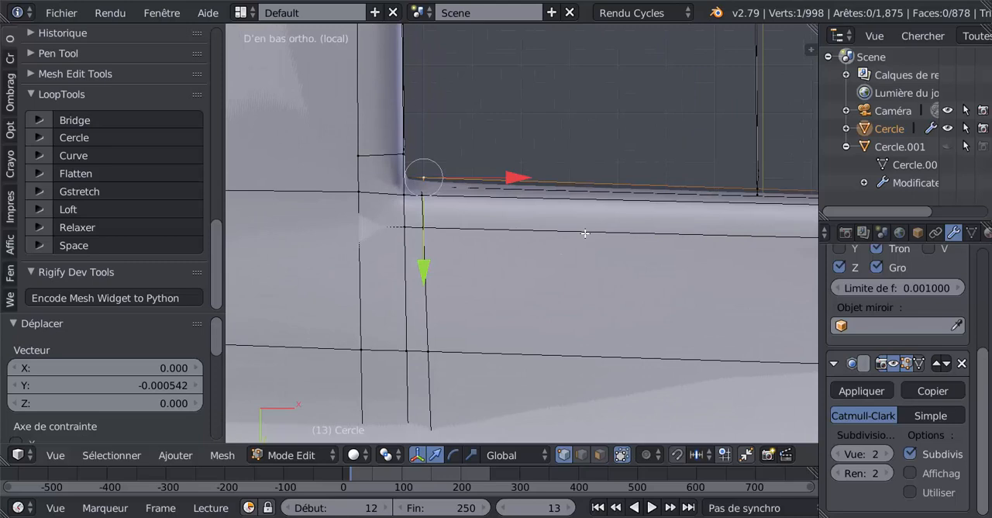
click(838, 454)
click(839, 455)
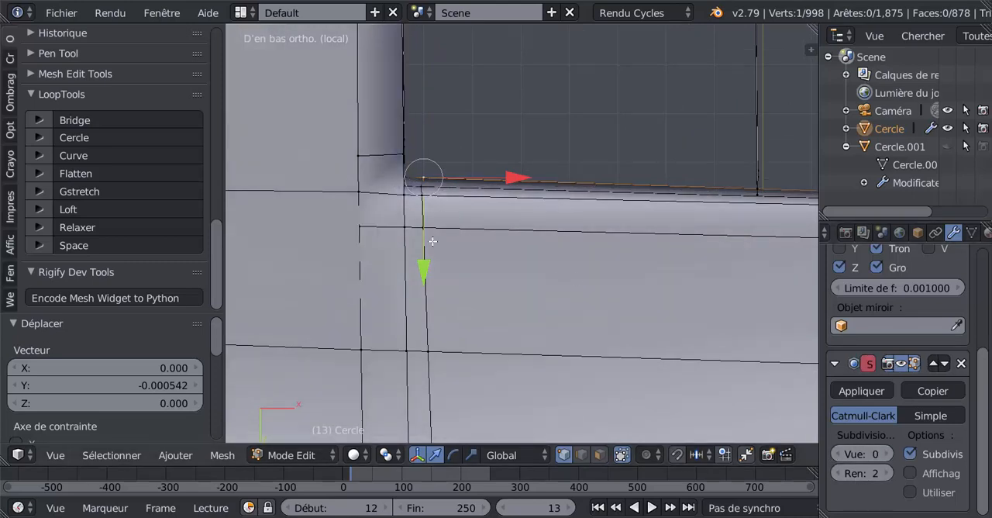
Try to line up the fuselage wall's vertices beside the corner by moving them individually along X and Y.
right_click(422, 186)
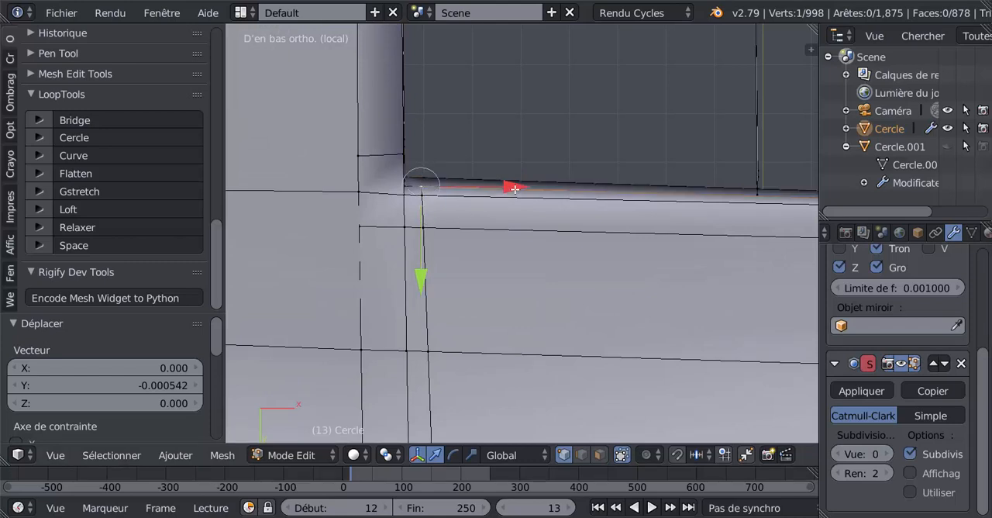
drag(515, 189, 519, 187)
drag(422, 277, 427, 278)
right_click(439, 163)
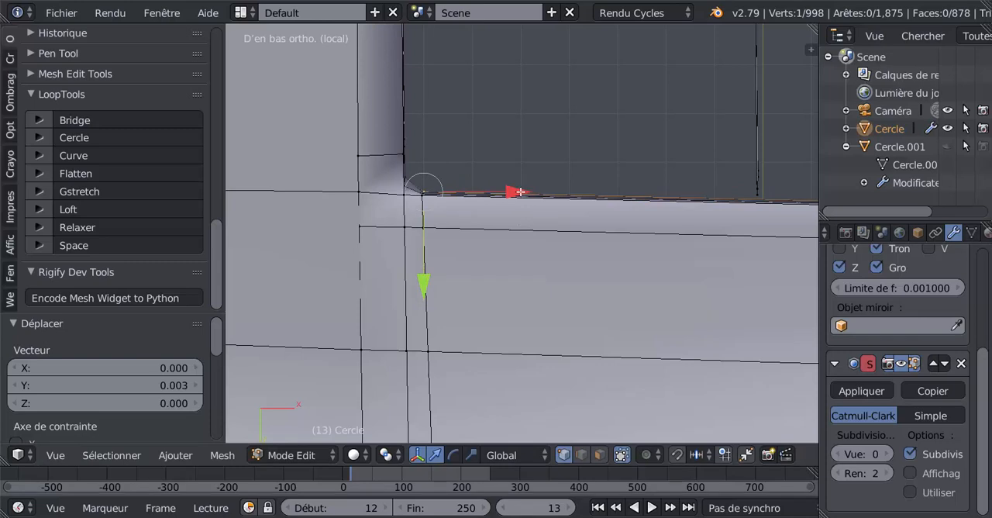
drag(520, 191, 515, 194)
scroll(434, 221, up, 1)
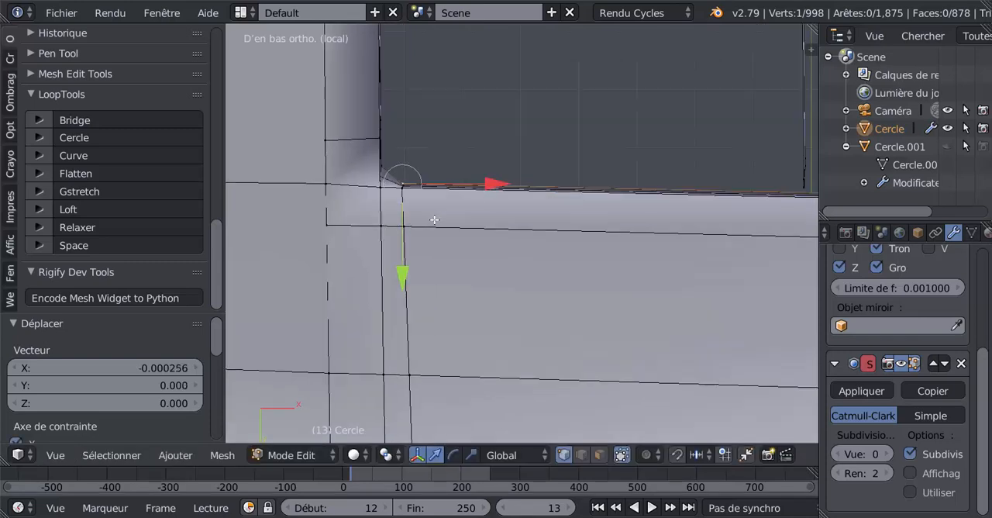
Undo the last individual vertex moves on the fuselage wall.
key(ctrl+z)
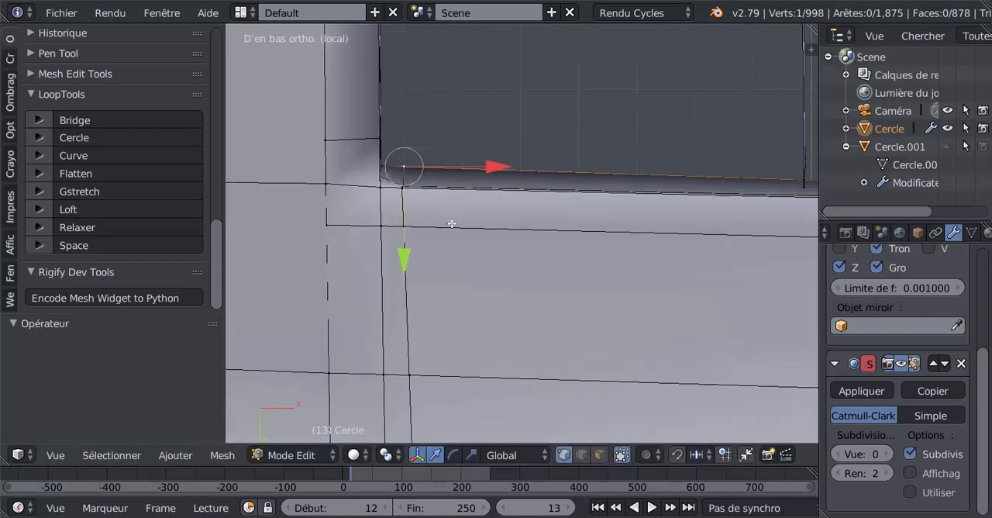
key(ctrl+z)
key(ctrl+z)
Select the two outer-row vertices at the corner and examine from an angle and from below how the wall rows line up.
scroll(446, 218, up, 2)
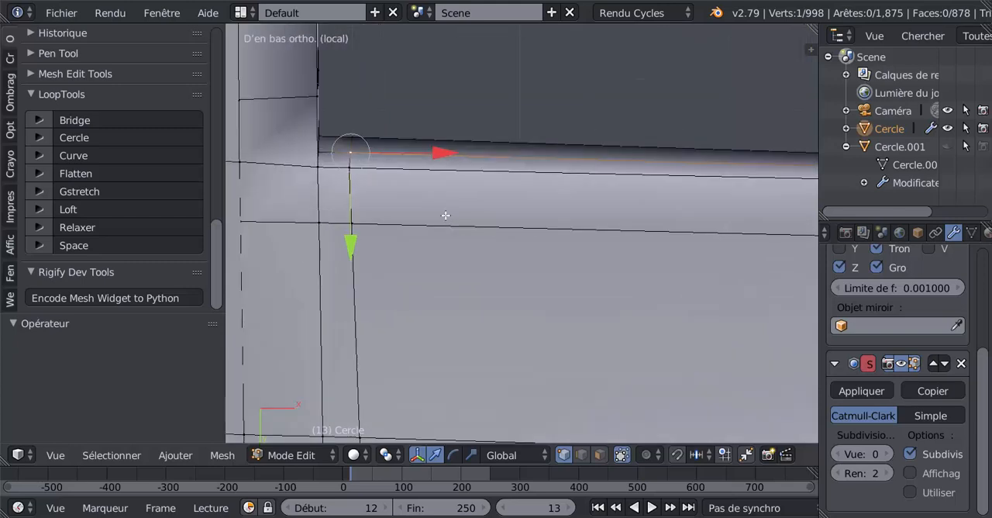
shift+middle_drag(454, 221, 565, 283)
scroll(423, 231, up, 2)
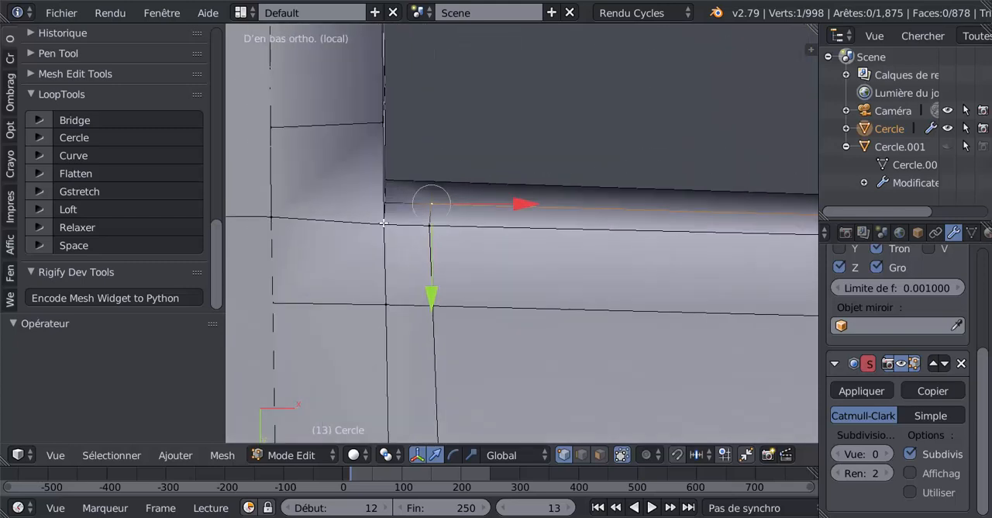
right_click(383, 223)
shift+right_click(432, 221)
middle_drag(432, 249, 363, 288)
shift+middle_drag(436, 308, 438, 120)
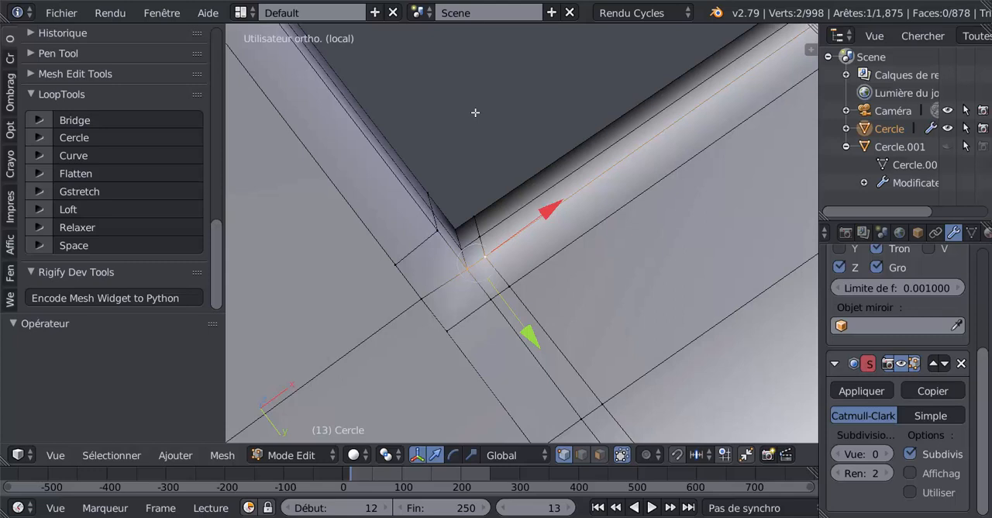
key(ctrl+KP_7)
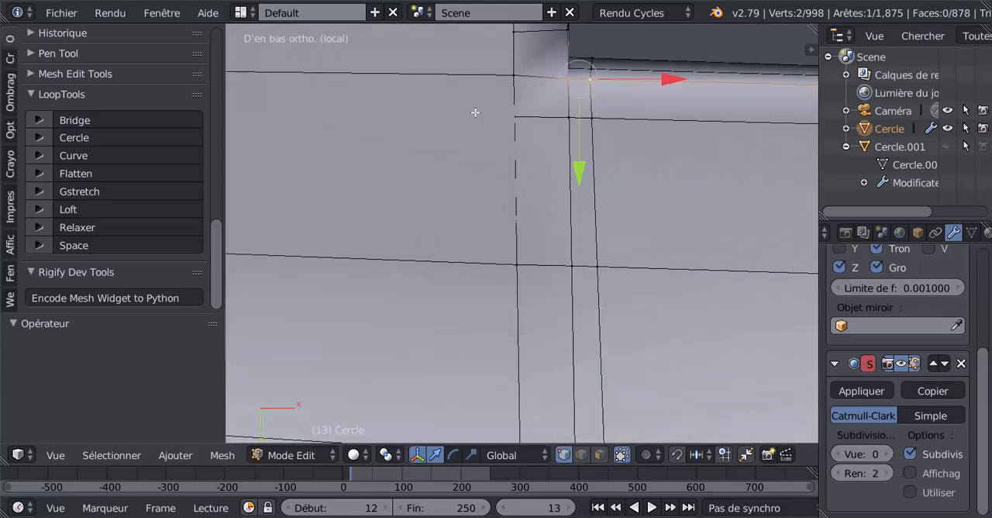
shift+middle_drag(564, 150, 457, 277)
scroll(457, 277, up, 2)
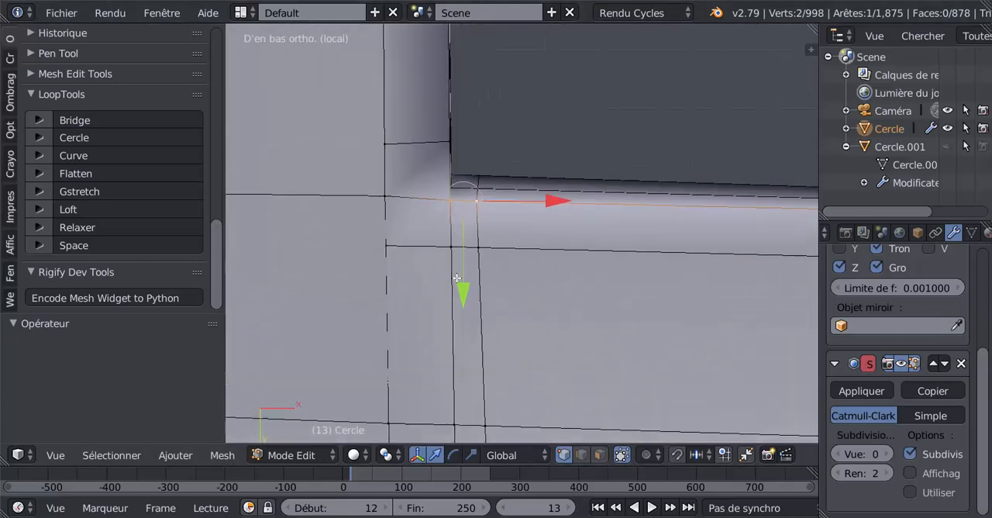
Select the two middle-row vertices at the corner and move them -0.002 along Y, in line with the wall's inner row.
right_click(446, 177)
shift+right_click(478, 177)
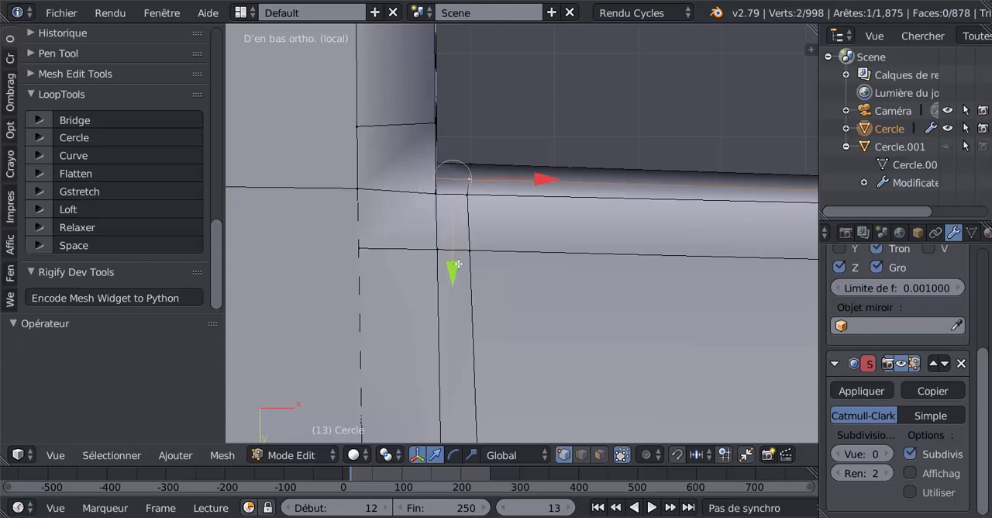
key(g)
key(y)
click(461, 256)
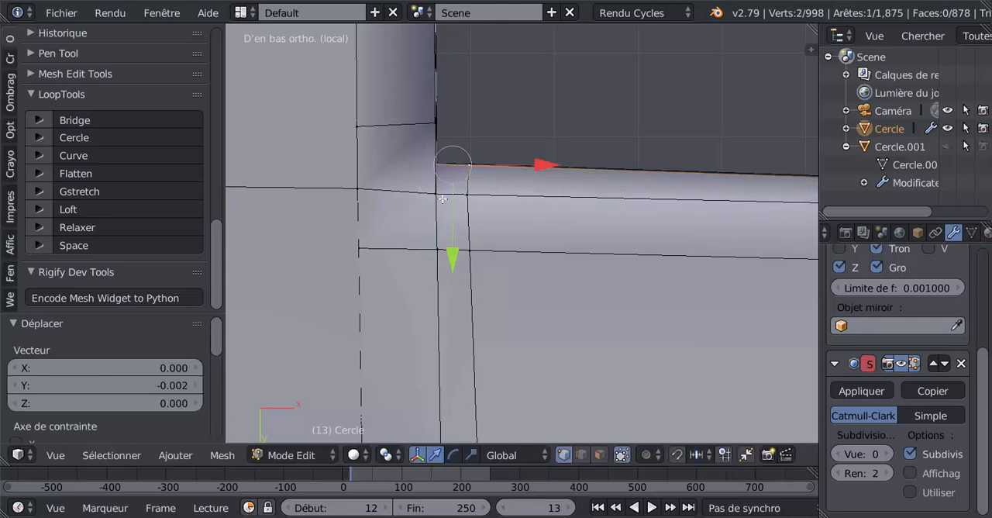
Move the two outer-row vertices at the corner -0.003 along Y, in line with the wall's other rows.
key(g)
key(y)
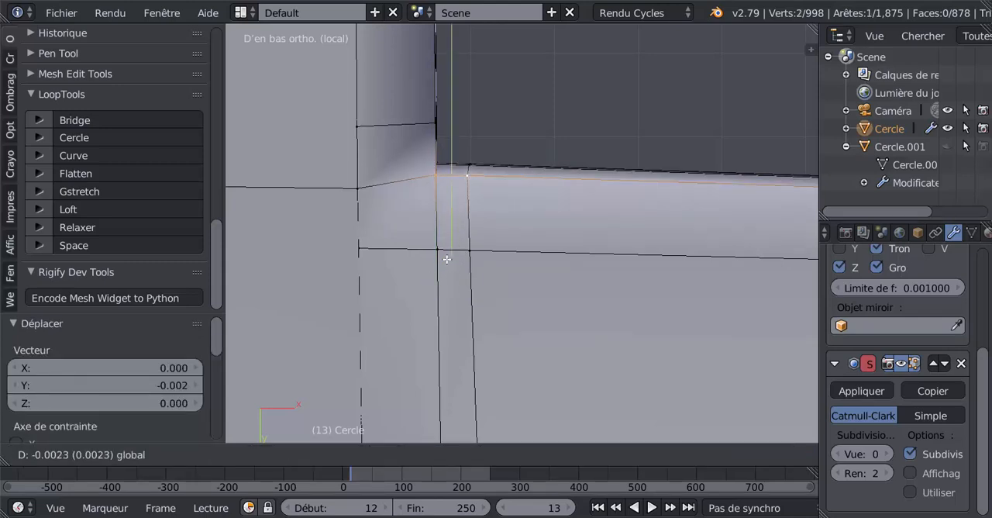
click(448, 252)
scroll(458, 250, down, 5)
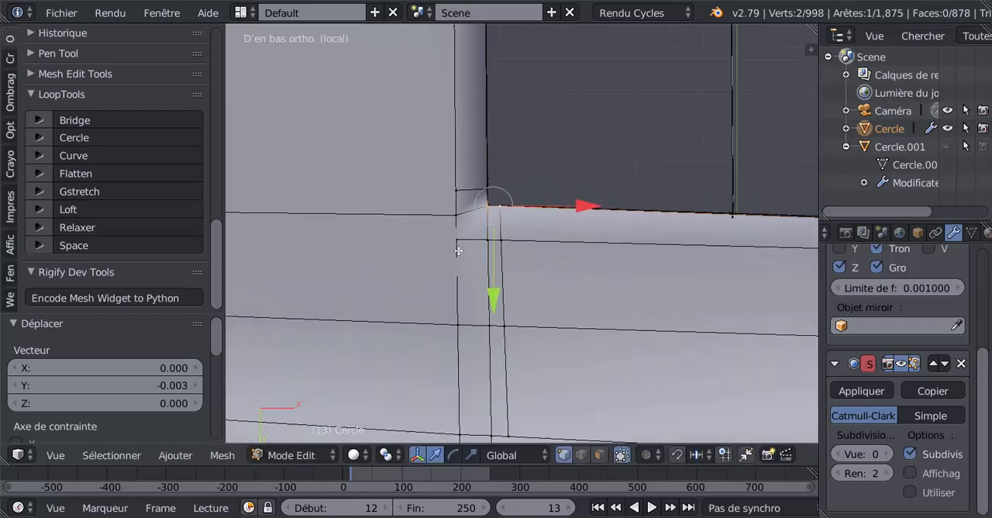
Examine the wing corner at the fuselage from the front, the side and oblique angles.
middle_drag(511, 237, 514, 151)
shift+middle_drag(514, 202, 481, 93)
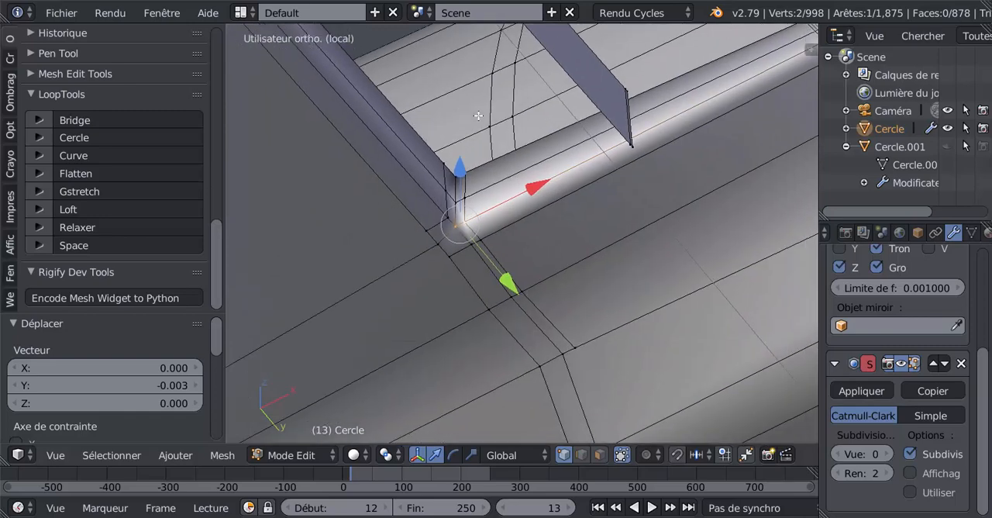
key(KP_1)
scroll(492, 127, down, 8)
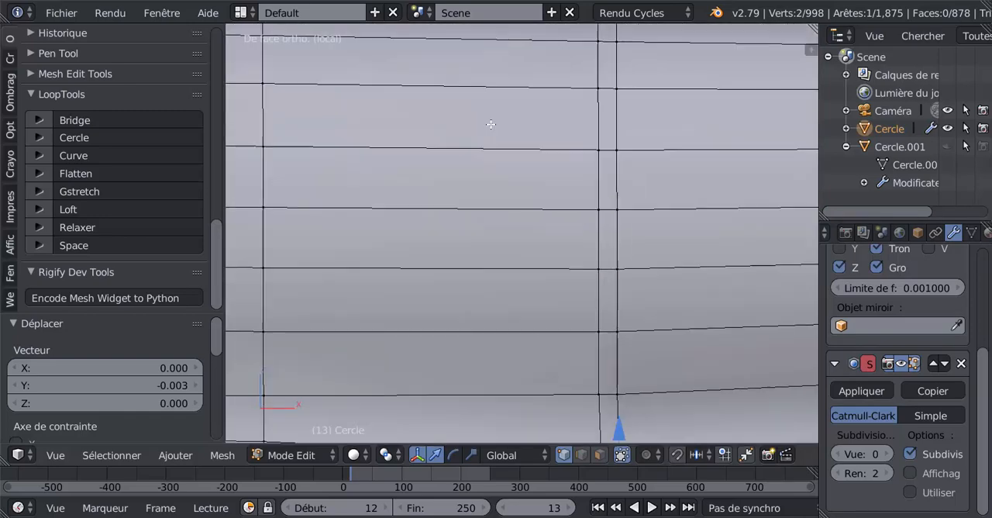
shift+middle_drag(640, 275, 549, 149)
middle_drag(461, 198, 399, 196)
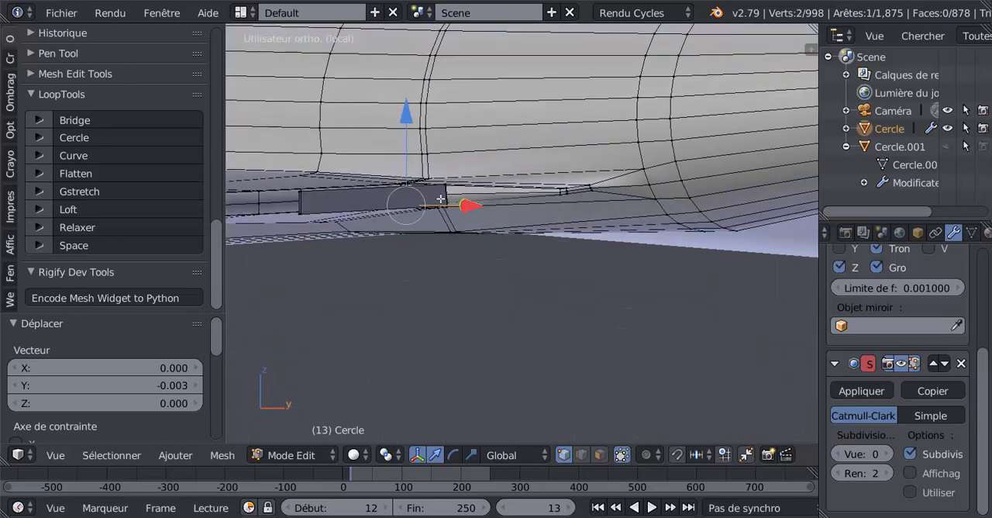
shift+middle_drag(424, 234, 616, 214)
scroll(617, 214, up, 2)
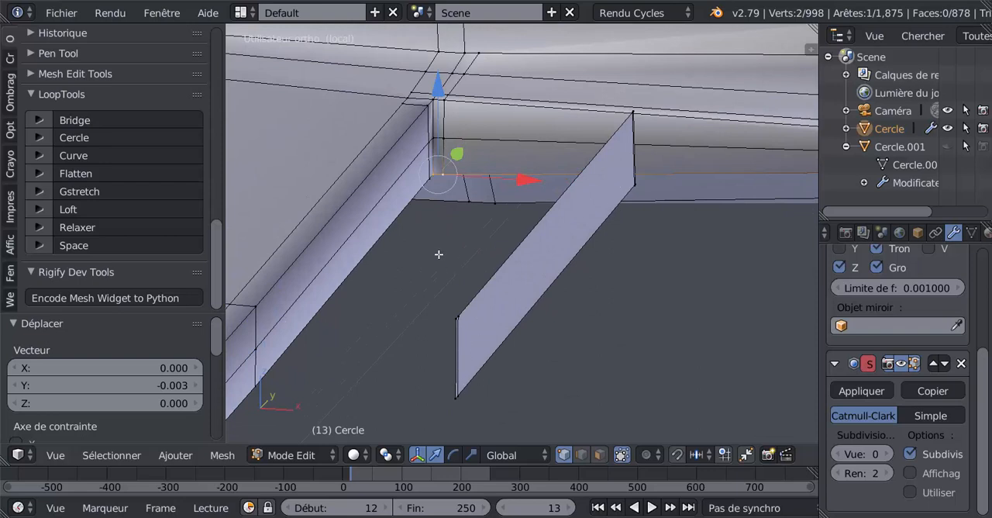
middle_drag(438, 254, 433, 260)
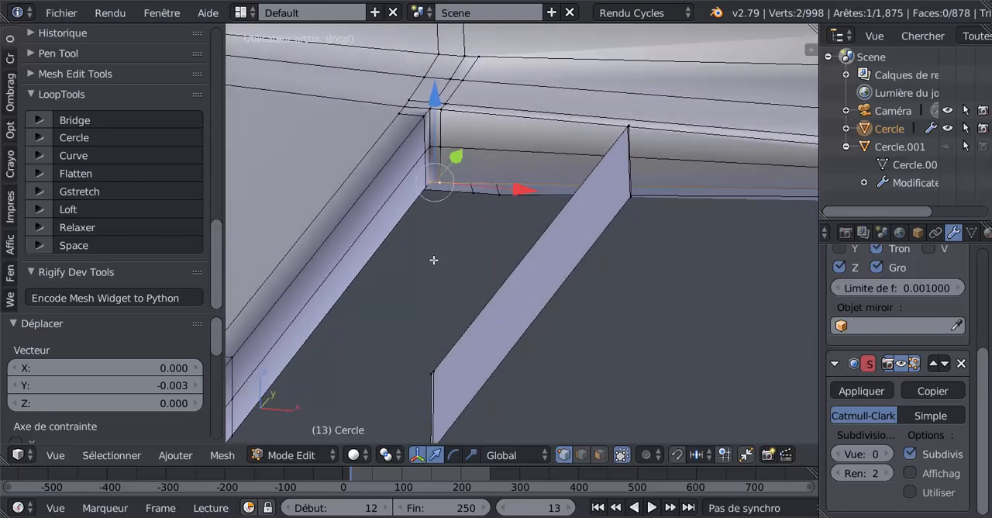
Select the loose vertical strip inside the flap opening with all its linked geometry and delete its faces.
right_click(432, 370)
key(ctrl+l)
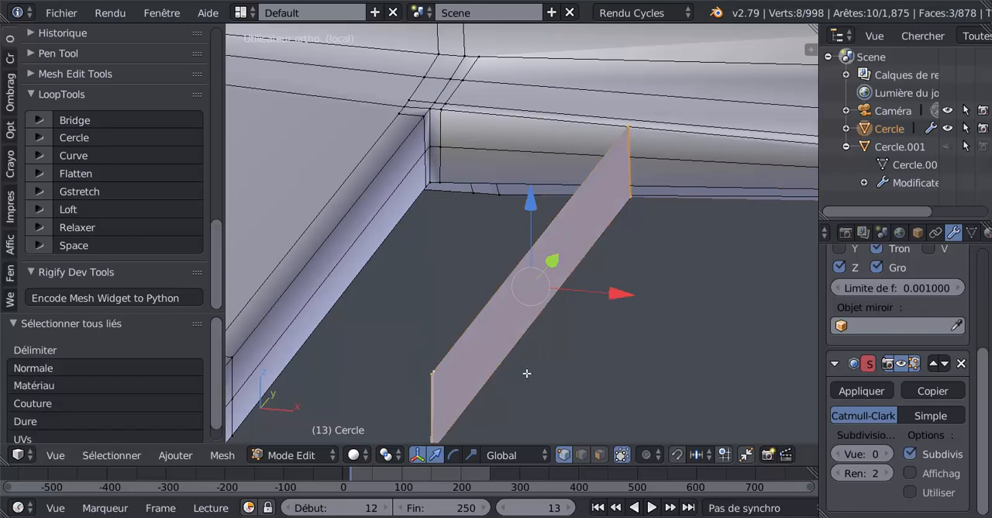
key(x)
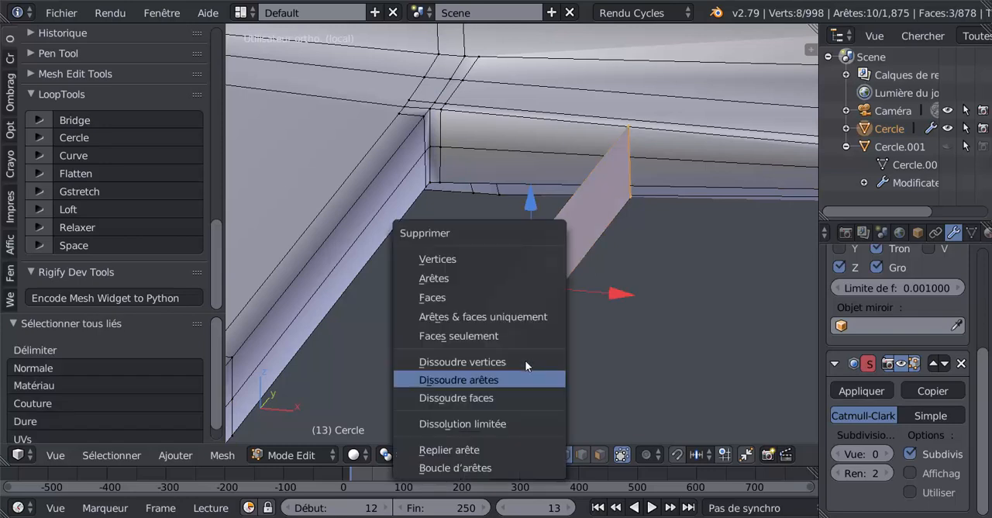
click(466, 297)
Move vertices of the column beside the corner on the trailing-edge wall along Y, the last one by -0.004.
middle_drag(467, 281, 531, 256)
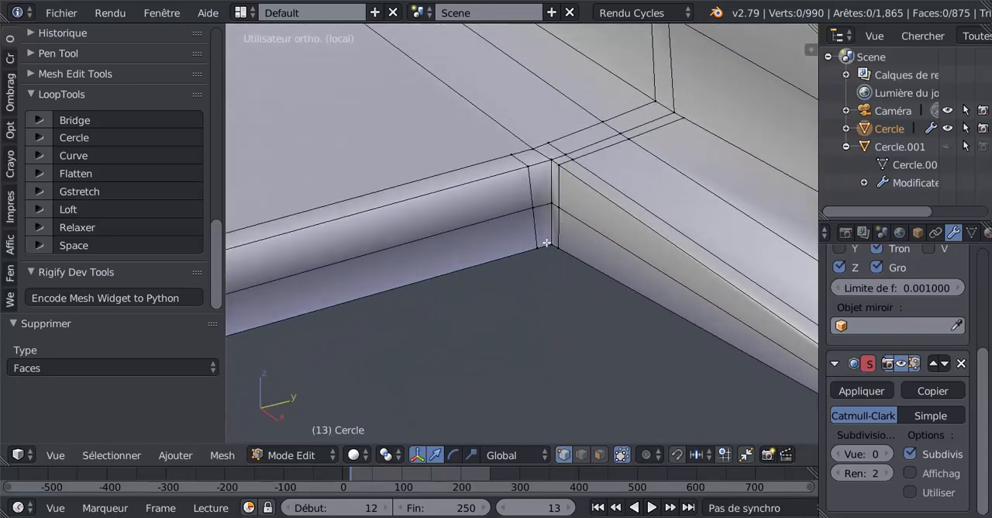
mouse_move(540, 313)
middle_down()
mouse_move(508, 322)
mouse_move(534, 320)
middle_up()
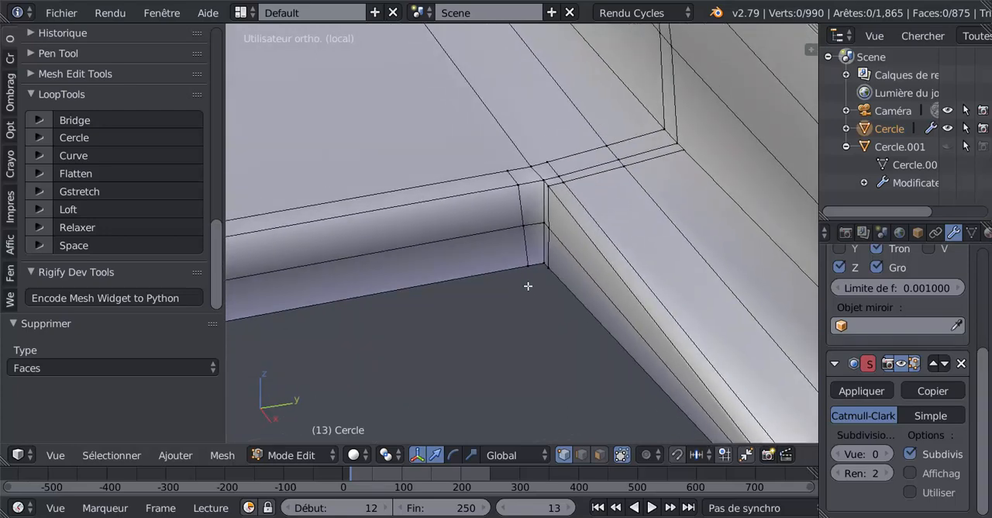
right_click(525, 230)
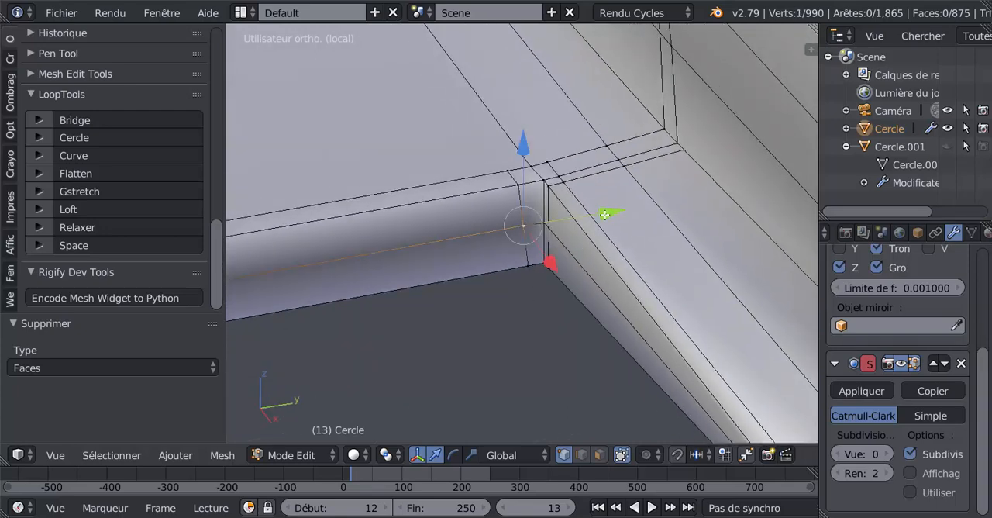
drag(604, 214, 601, 270)
middle_drag(601, 270, 530, 270)
drag(617, 255, 608, 256)
middle_drag(565, 263, 570, 247)
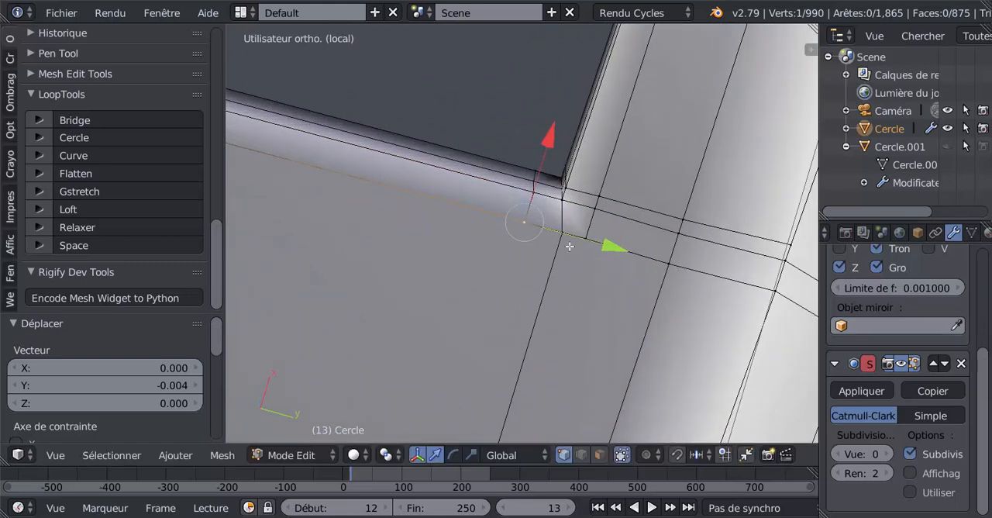
Select the three wall vertices in the column beside the corner and straighten them with Gstretch.
right_click(536, 190)
shift+right_click(534, 182)
shift+right_click(537, 168)
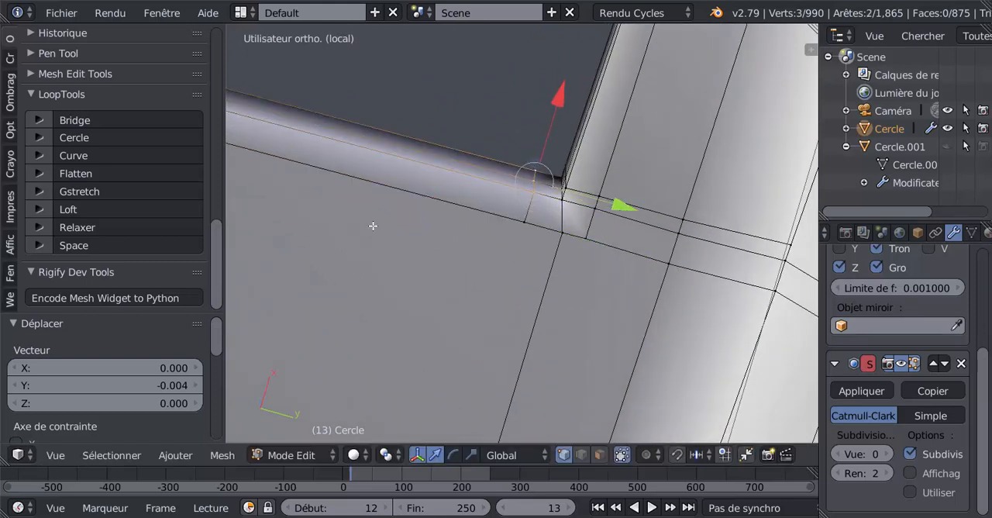
click(77, 191)
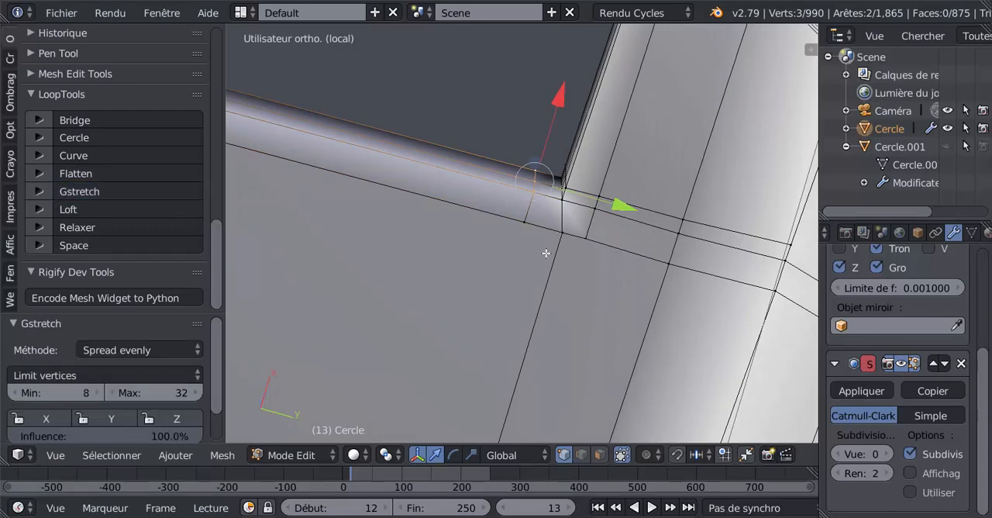
Slide the wing-underside edge running forward from the corner by a factor of about -0.037.
scroll(562, 236, down, 5)
shift+middle_drag(522, 312, 572, 242)
click(582, 455)
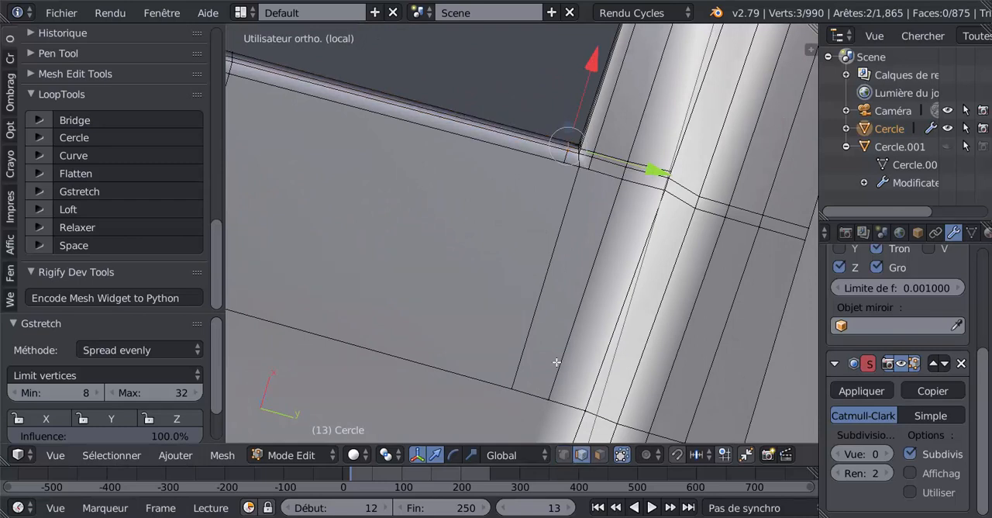
right_click(552, 243)
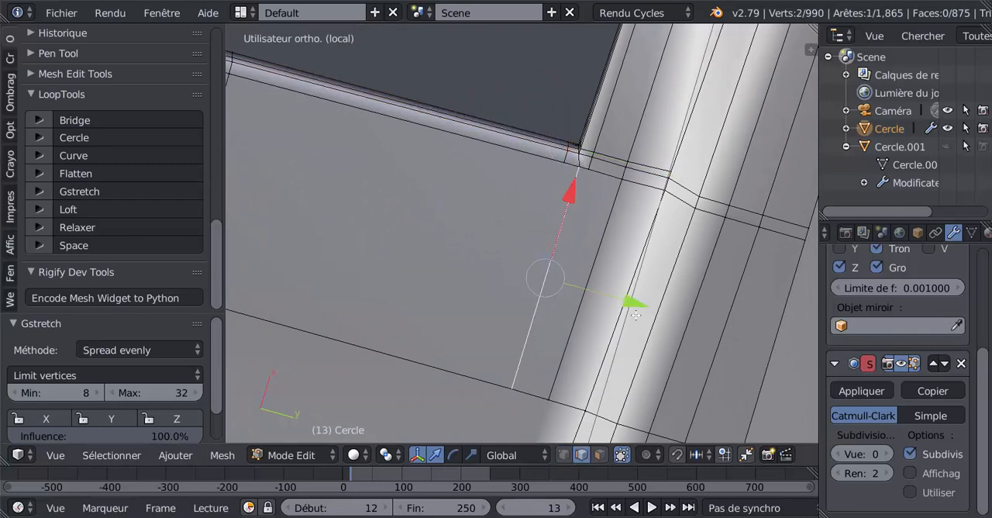
middle_drag(636, 314, 618, 336)
key(g)
key(g)
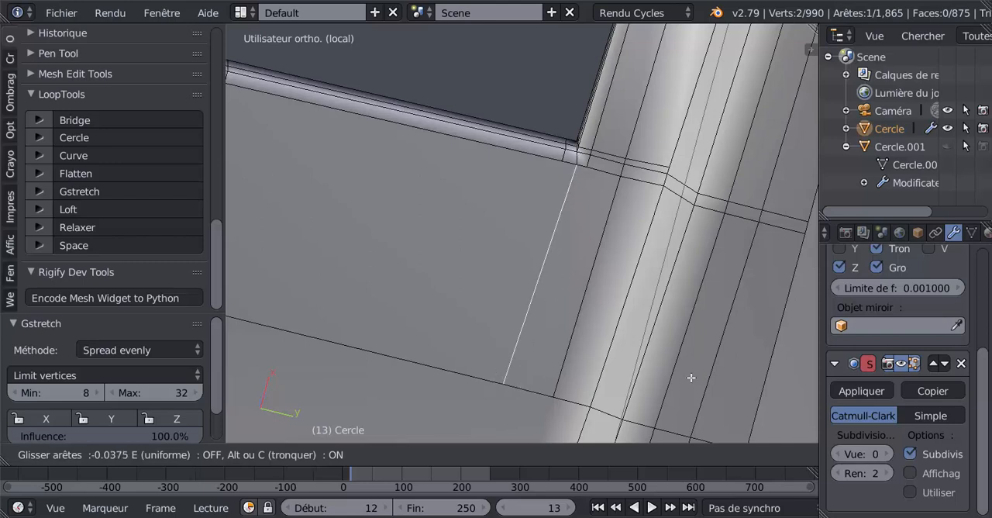
click(691, 378)
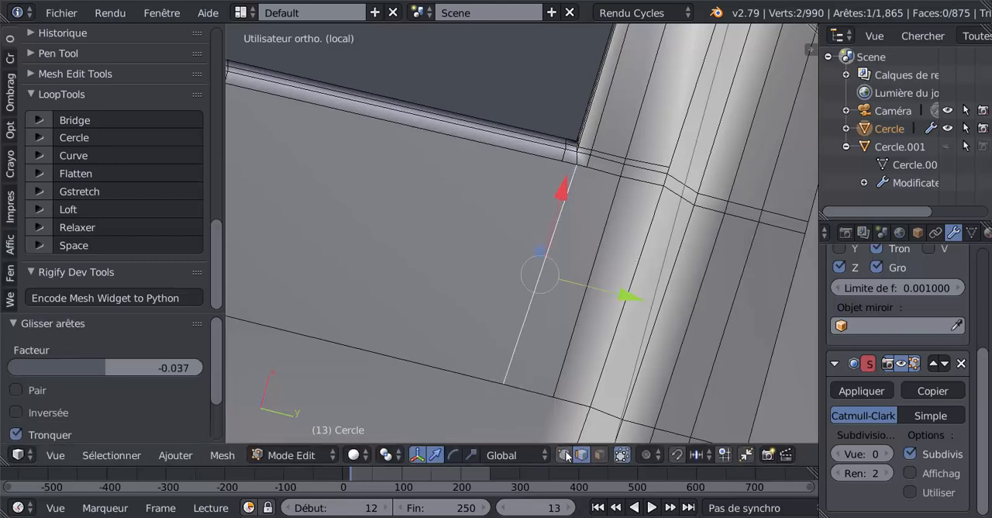
Move the single lower-edge vertex beside the corner -0.002 along Y.
right_click(582, 189)
drag(669, 183, 660, 184)
middle_drag(660, 185, 643, 293)
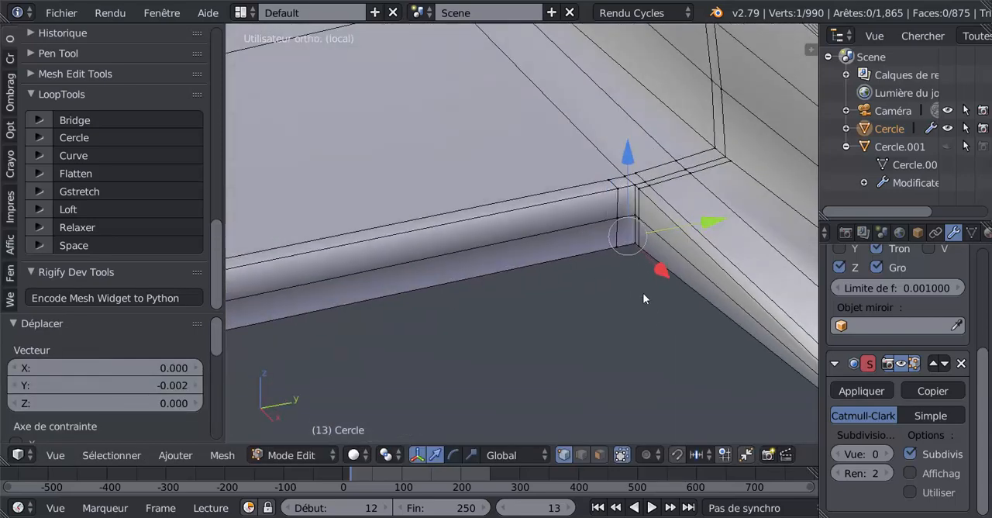
Preview the smoothed corner in Object Mode with the Subdivision Surface view level at 3.
key(Tab)
key(Tab)
key(Tab)
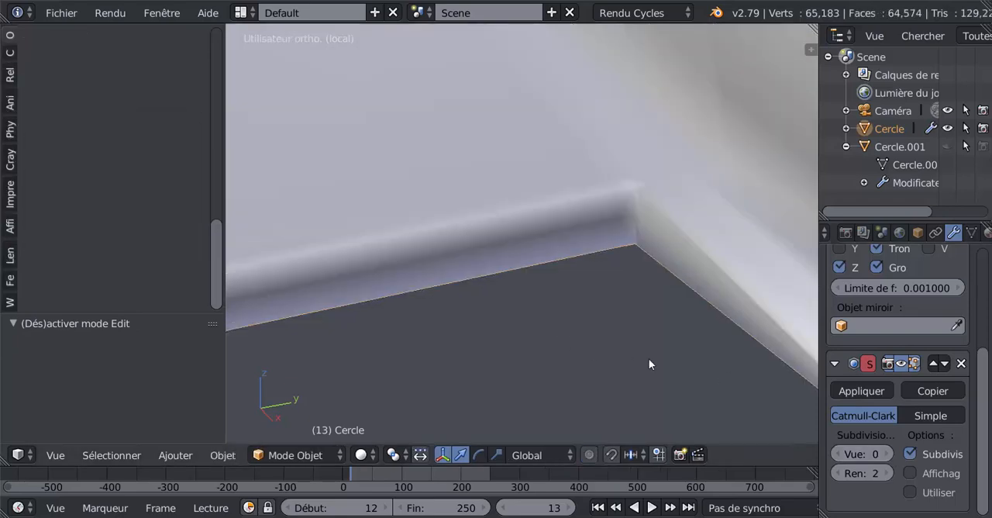
click(889, 456)
click(889, 456)
scroll(672, 354, down, 4)
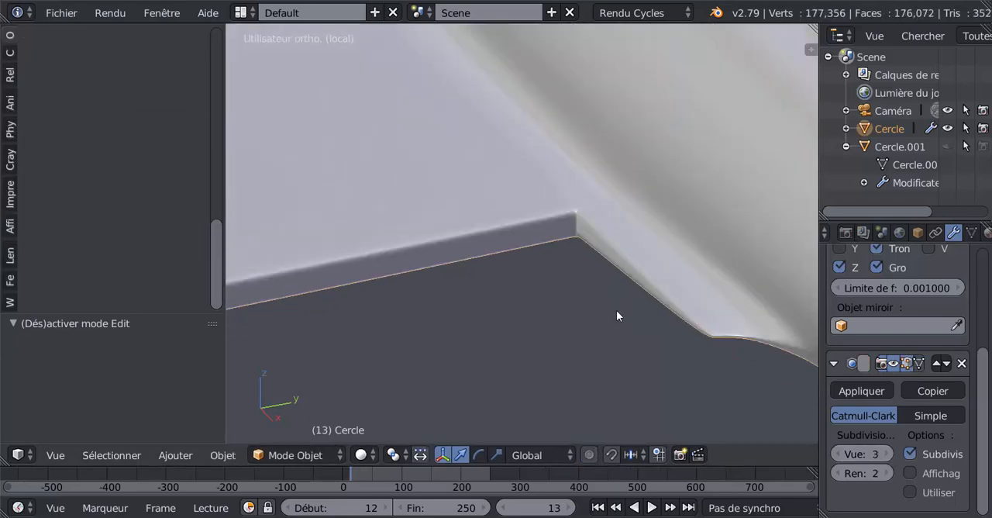
middle_drag(618, 311, 623, 188)
Return to Edit Mode and set the Subdivision Surface view level to 0.
key(Tab)
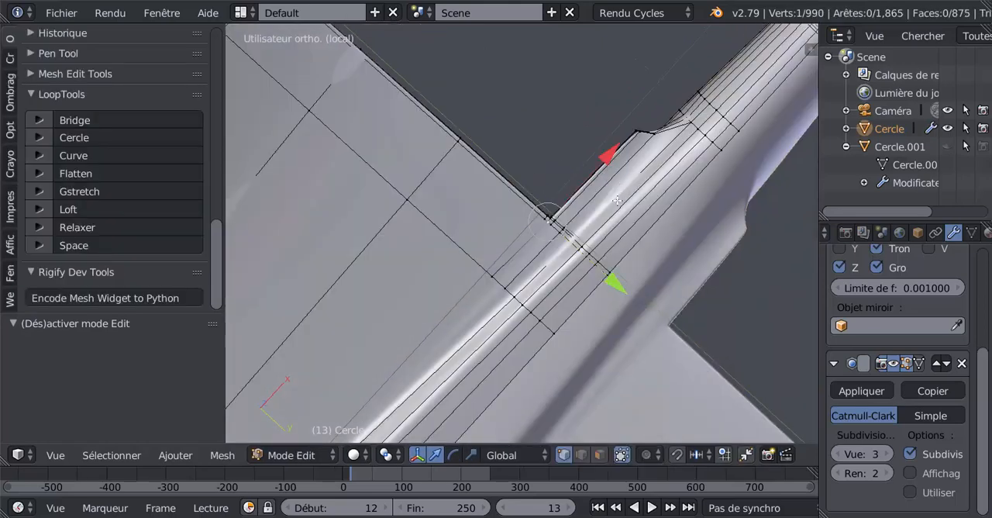
scroll(593, 286, up, 3)
middle_drag(613, 276, 707, 319)
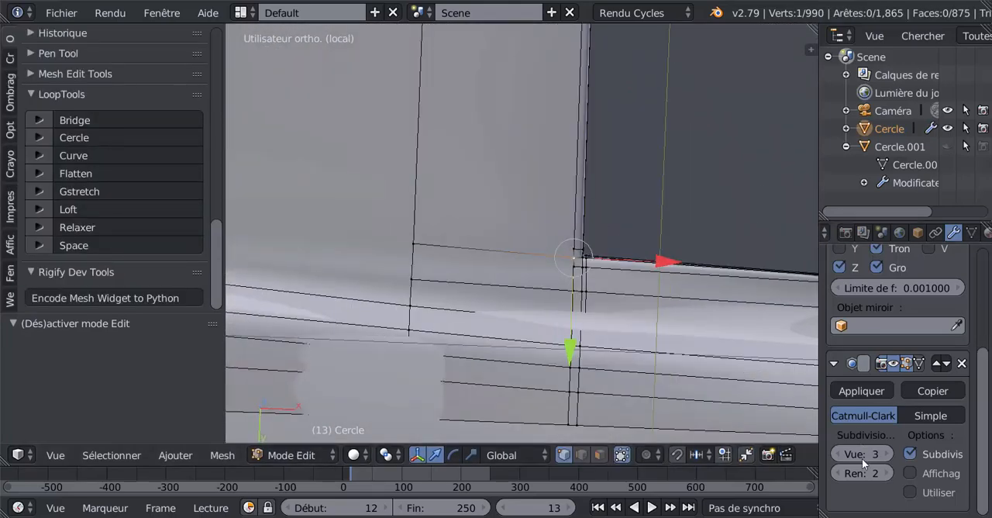
click(837, 454)
click(837, 453)
click(838, 453)
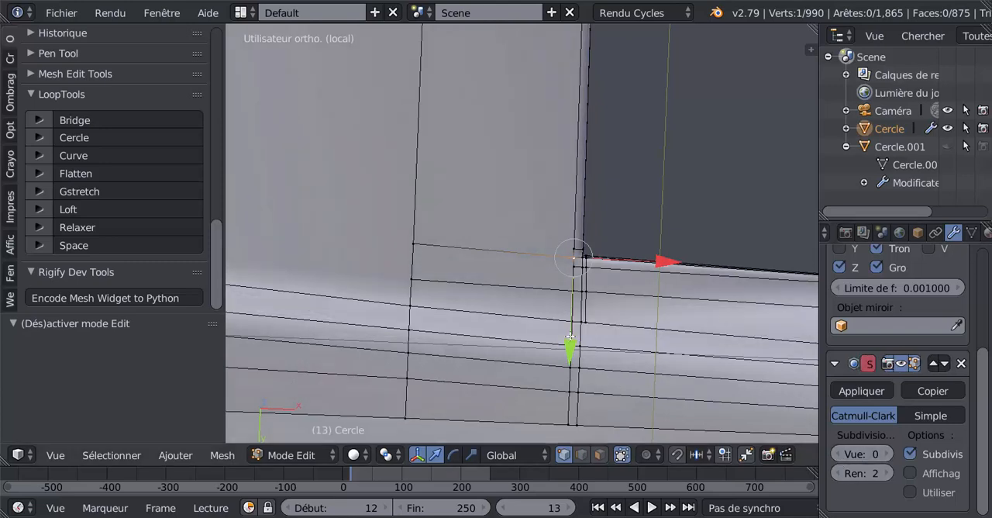
Select the five underside vertices in the column at the corner, try Gstretch with Spread evenly and undo it.
scroll(585, 352, up, 2)
right_click(587, 354)
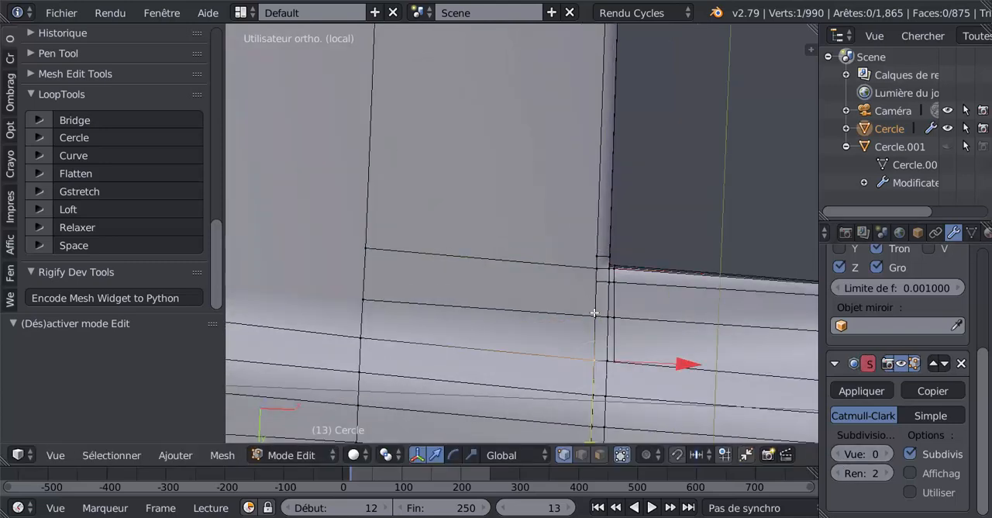
shift+right_click(593, 312)
shift+right_click(597, 281)
shift+right_click(597, 268)
shift+right_click(597, 256)
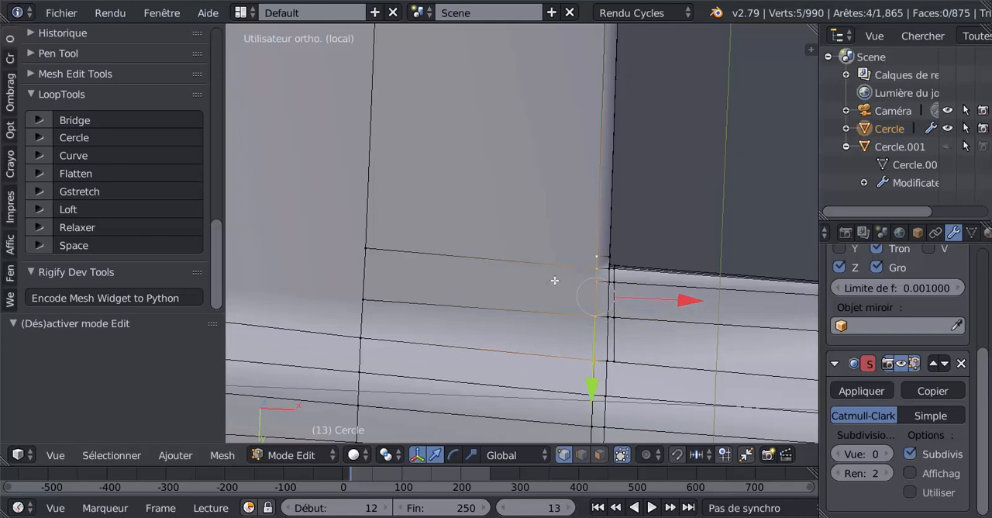
click(92, 191)
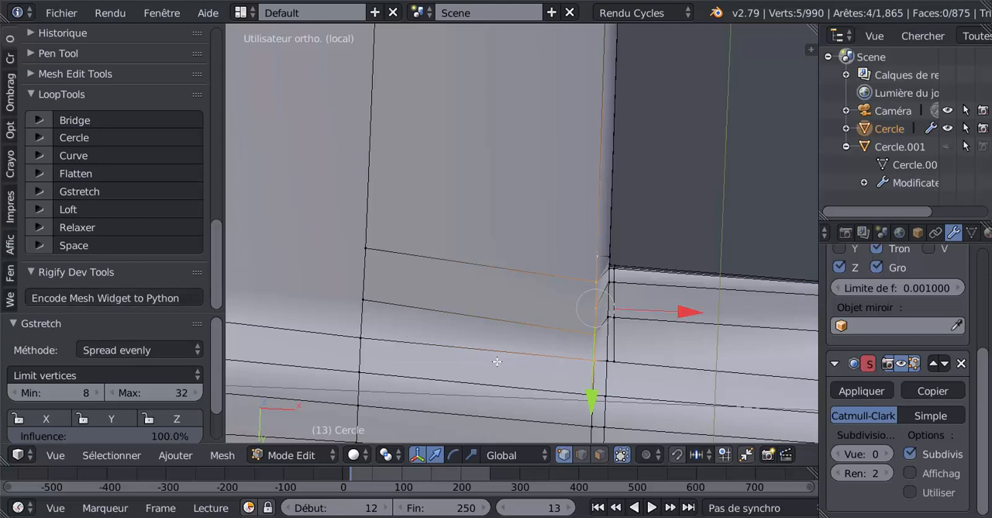
key(ctrl+z)
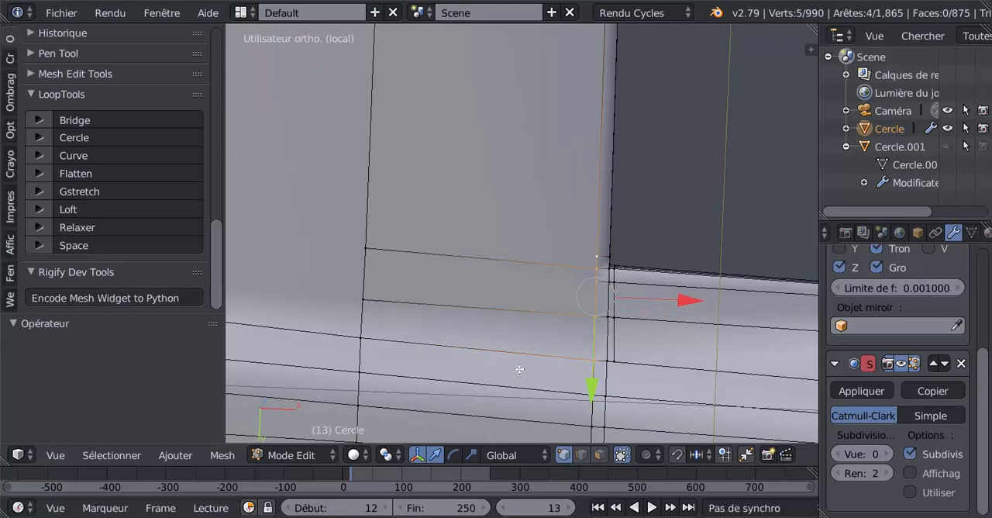
Set the Gstretch method to Propagation and apply it to the selected five-vertex column.
click(36, 193)
click(162, 213)
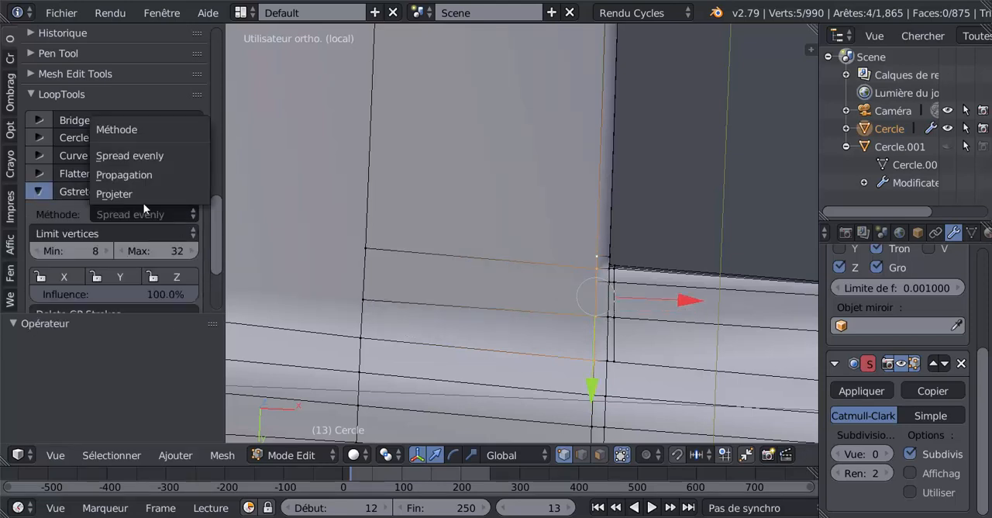
click(134, 175)
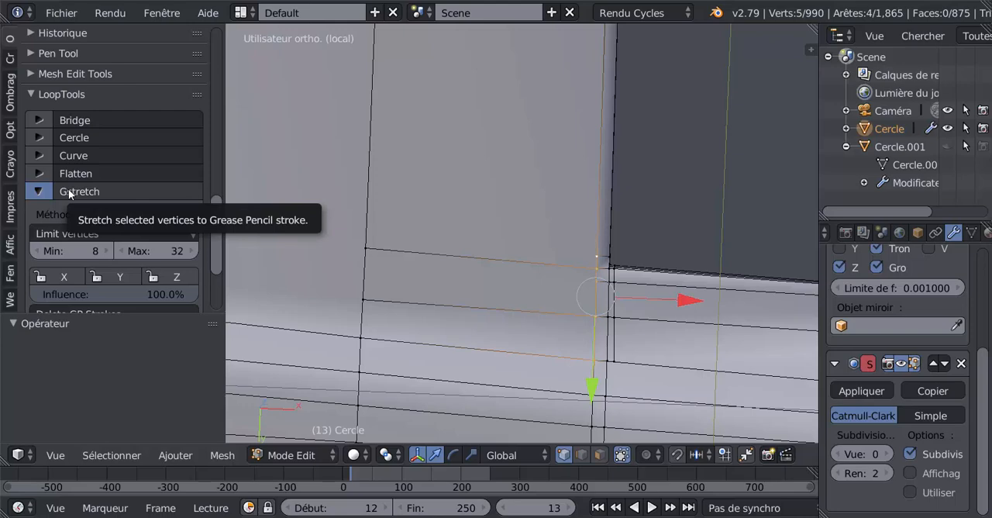
click(69, 191)
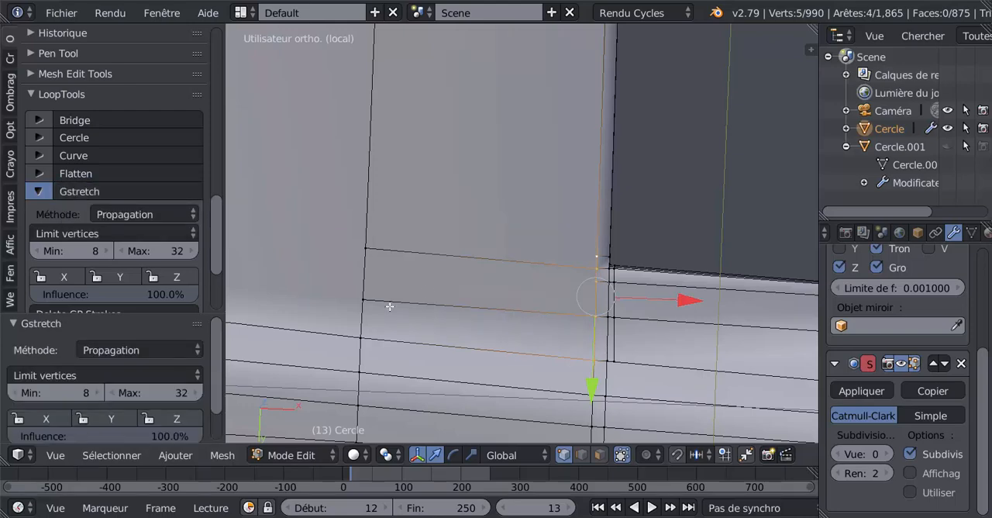
Select the three underside vertices of the next column forward of the corner and straighten them with Gstretch.
right_click(365, 249)
shift+right_click(361, 299)
middle_drag(366, 329, 482, 390)
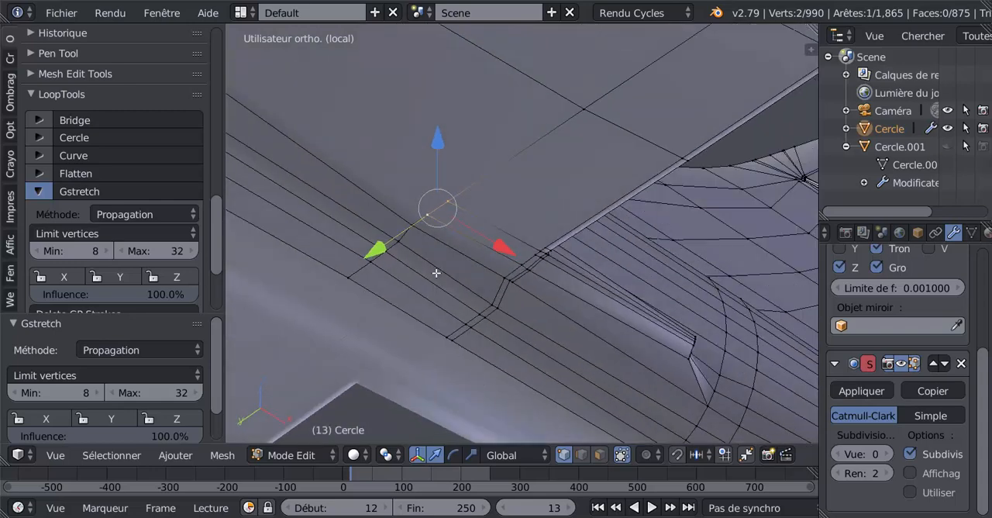
shift+right_click(408, 228)
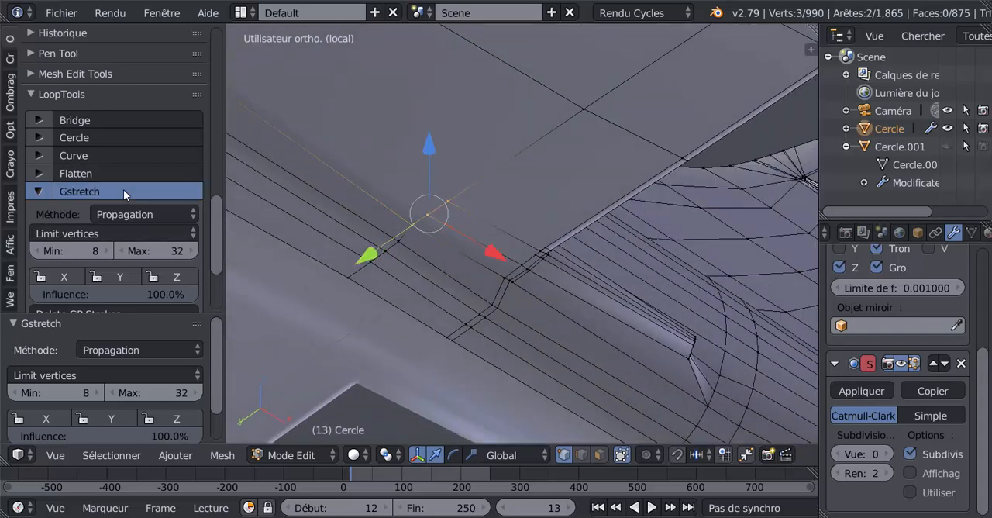
Select four underside vertices in the column just behind the corner, flatten them to the best-fit plane and apply Gstretch with Propagation.
middle_drag(539, 331, 597, 241)
right_click(625, 339)
ctrl+right_click(620, 271)
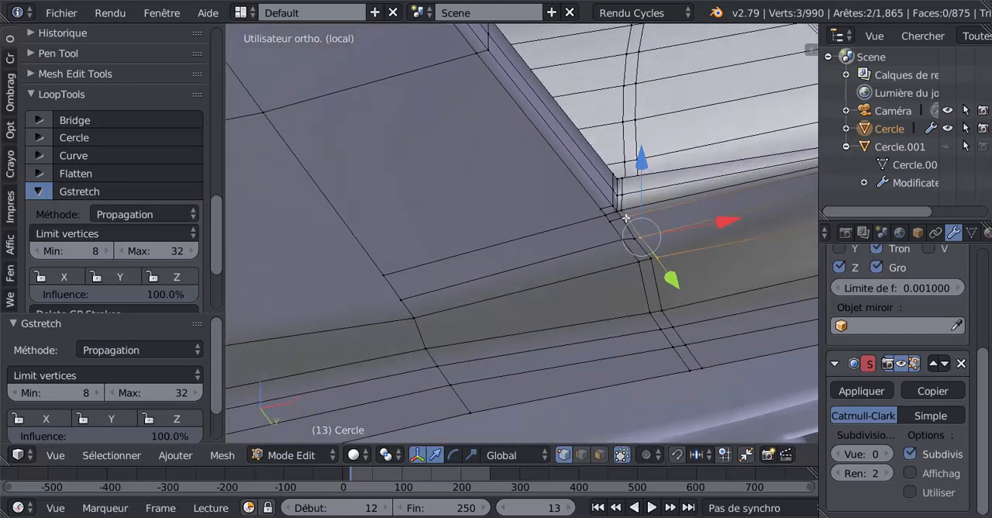
ctrl+right_click(591, 233)
click(79, 172)
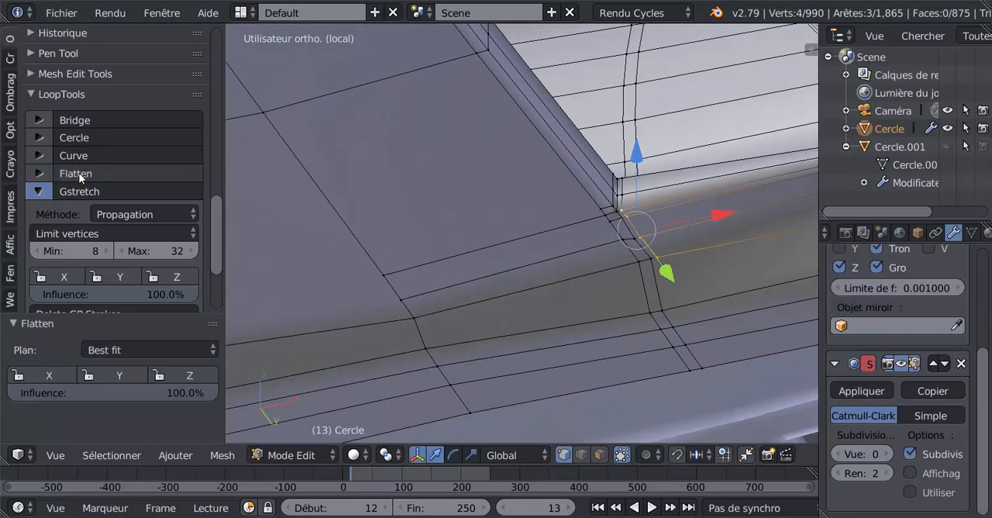
click(126, 194)
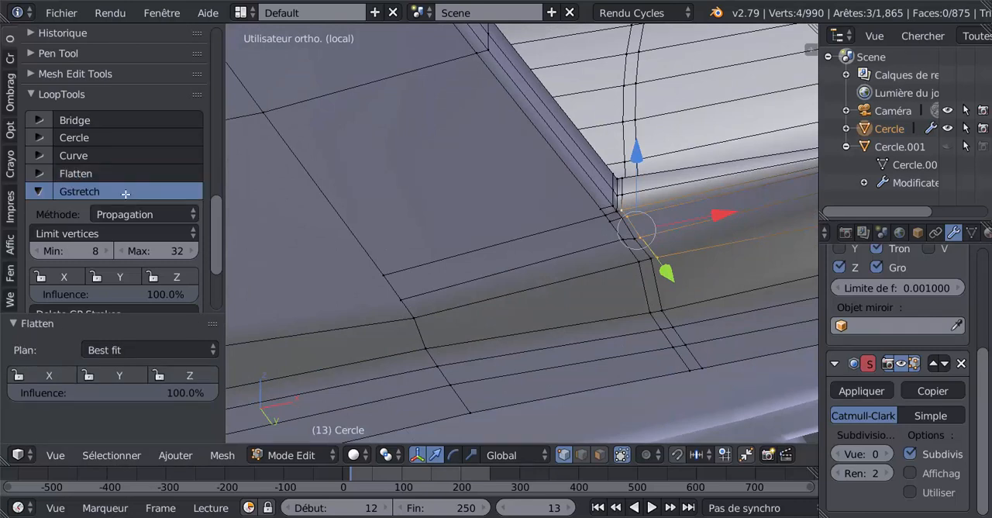
Select the four underside vertices of the neighbouring column at the wing corner and straighten them with Gstretch using Propagation.
right_click(613, 208)
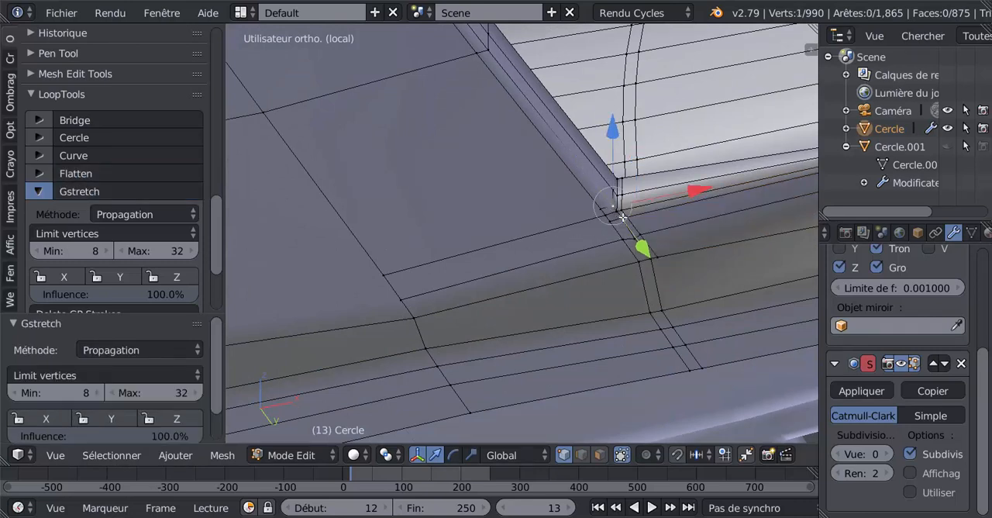
shift+right_click(622, 222)
shift+right_click(646, 259)
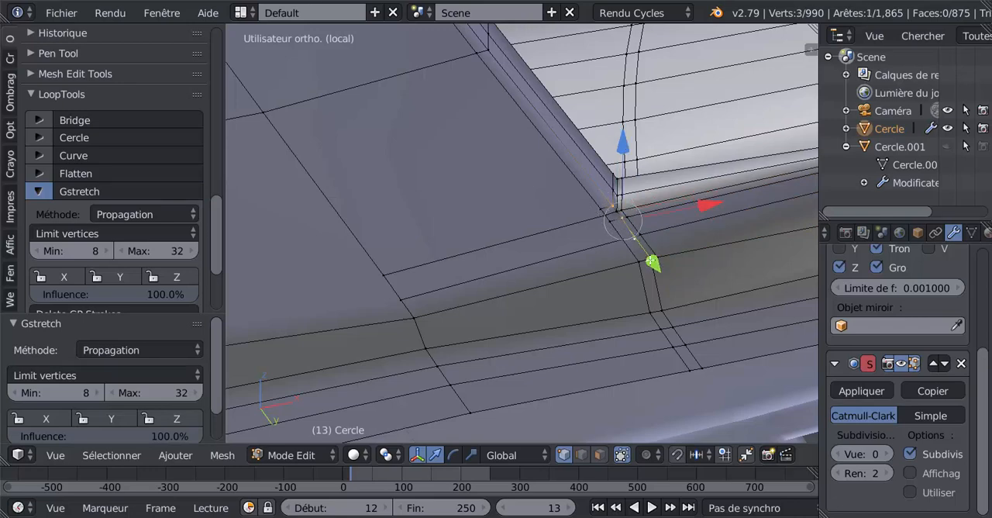
shift+right_click(652, 261)
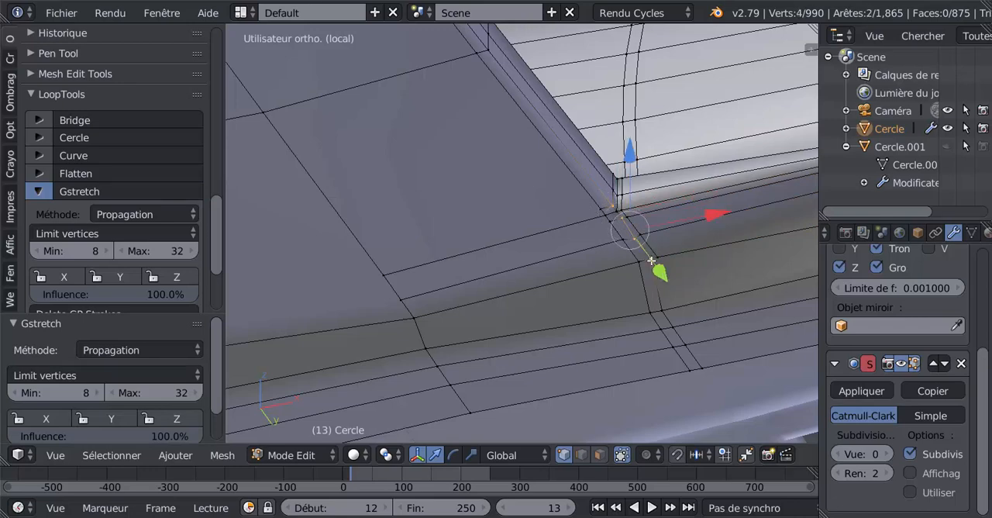
click(108, 191)
Raise the Subdivision Surface view level to 2 and examine the smoothing around the wing corner and fuselage.
middle_drag(262, 304, 580, 177)
key(Tab)
key(Tab)
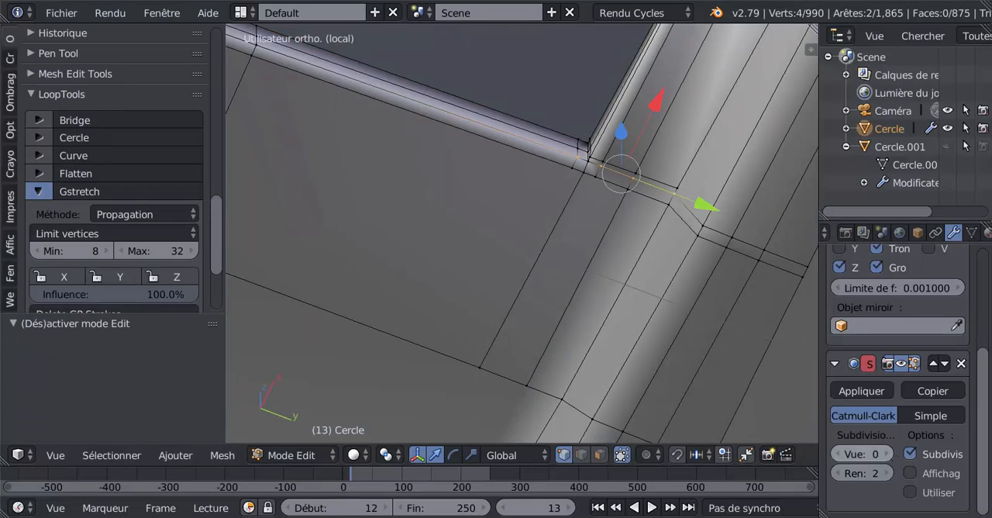
click(890, 454)
click(870, 454)
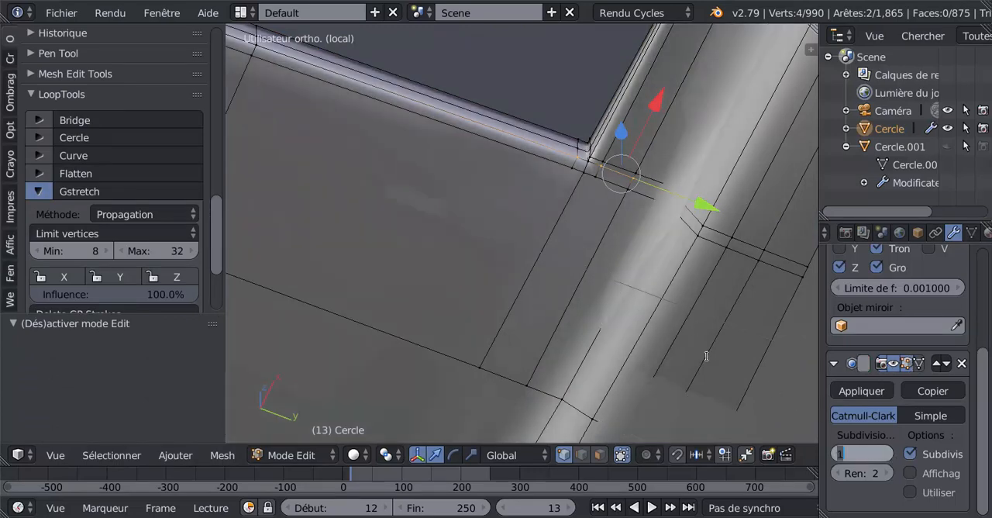
click(913, 446)
click(887, 454)
middle_drag(632, 345, 590, 201)
key(Tab)
key(Tab)
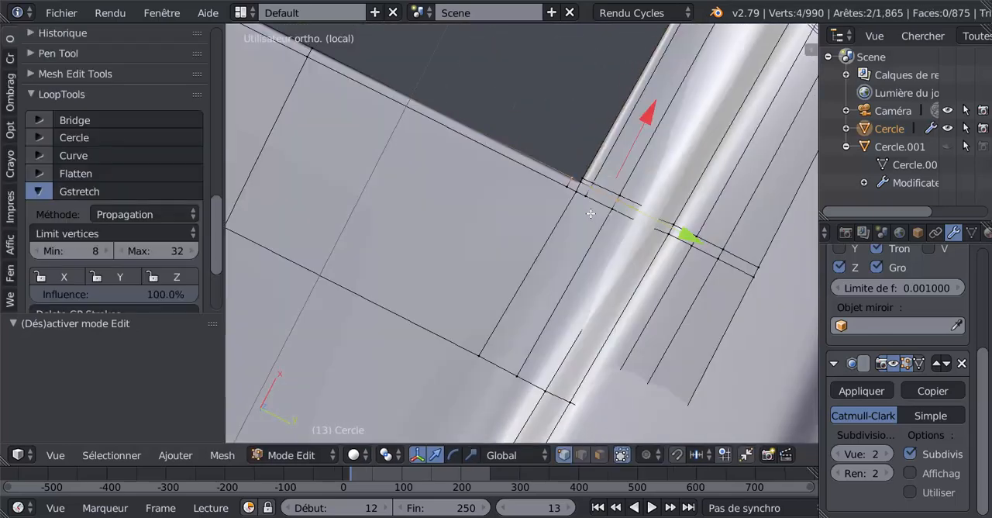
shift+middle_drag(564, 293, 569, 195)
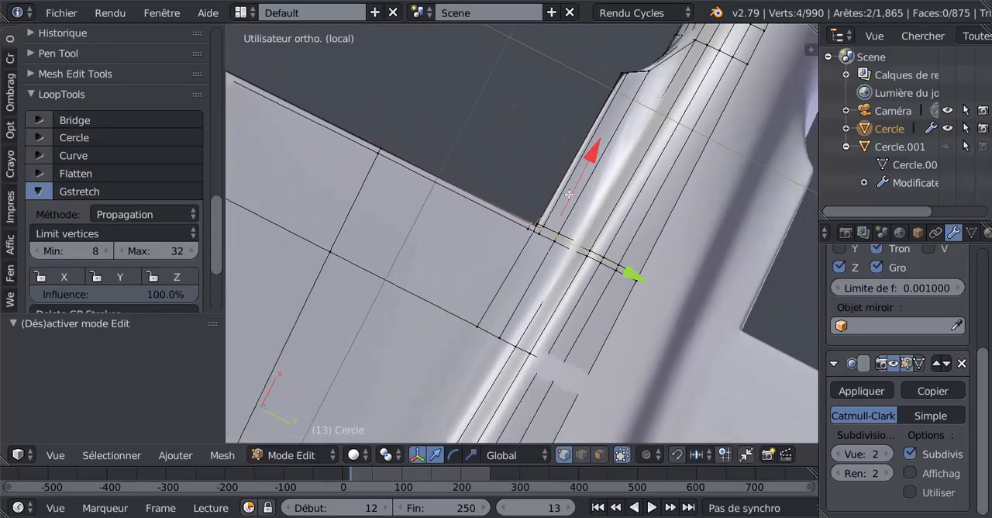
Select the five vertices of the lengthwise row beside the fuselage, try straightening them with Gstretch and undo it.
right_click(501, 332)
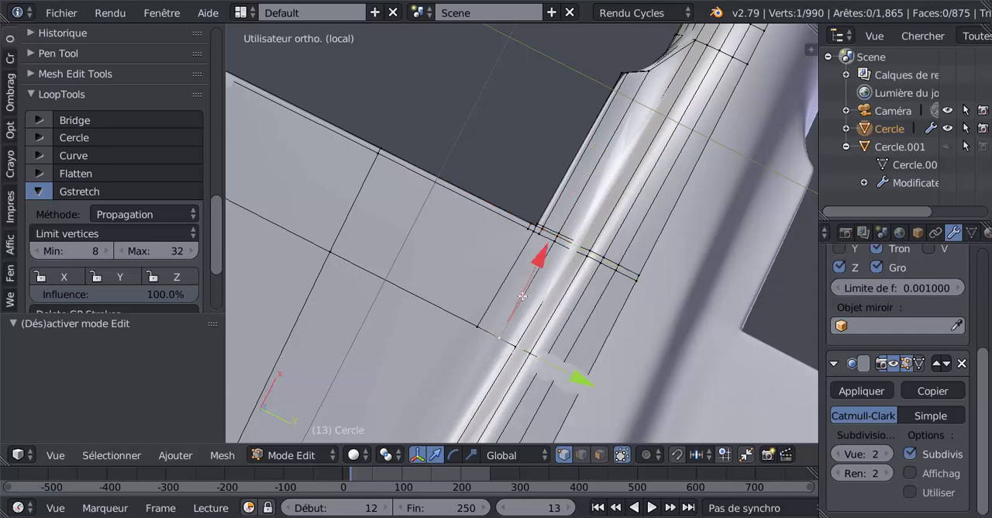
shift+right_click(557, 237)
shift+right_click(558, 234)
scroll(555, 238, up, 2)
key(c)
drag(576, 230, 572, 240)
scroll(623, 158, down, 3)
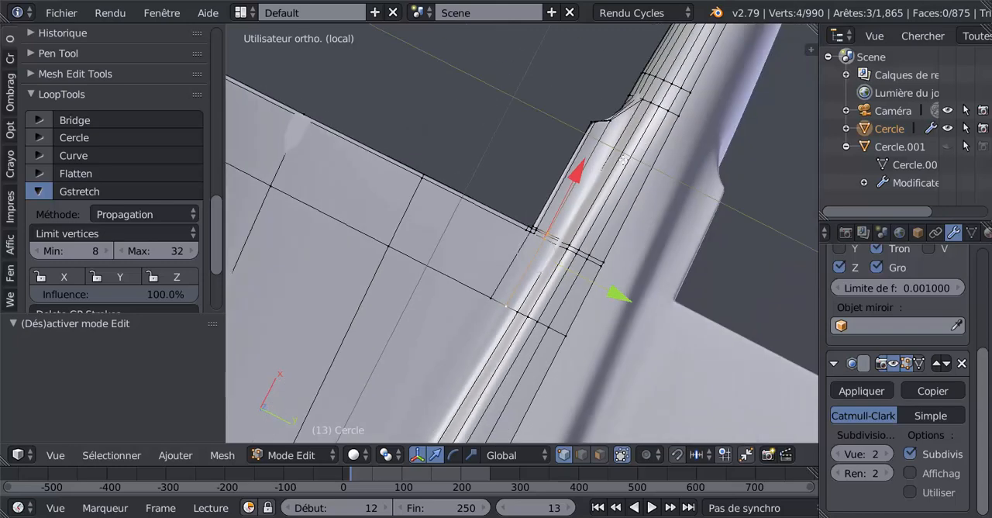
shift+right_click(612, 125)
scroll(516, 297, up, 2)
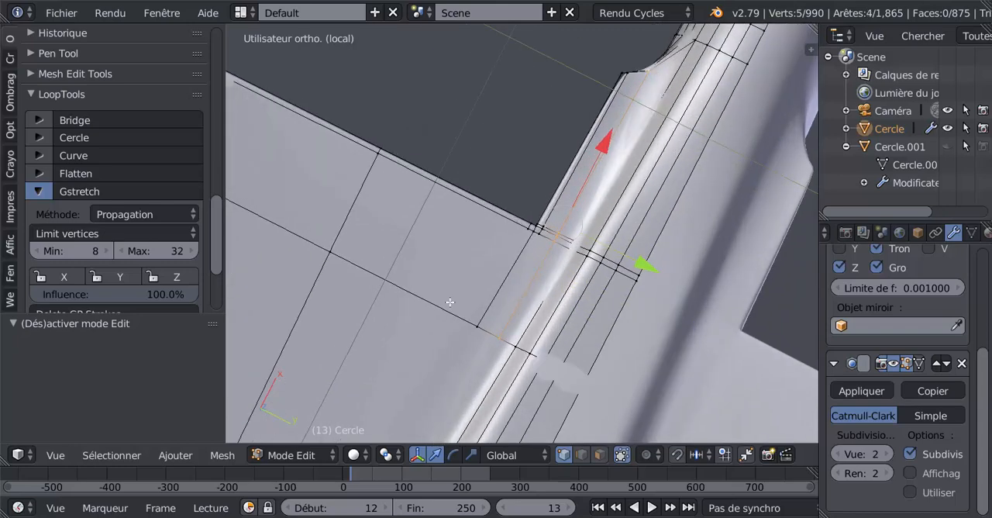
click(124, 191)
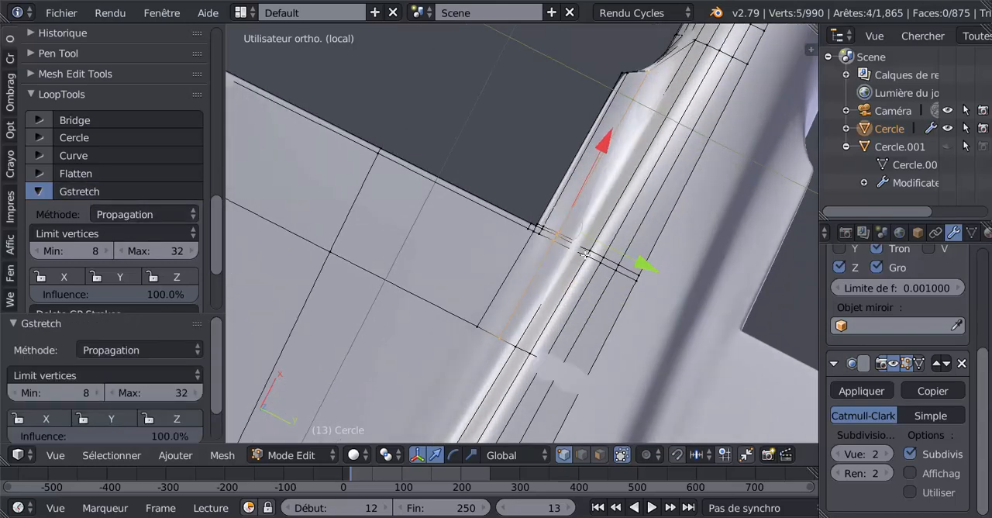
scroll(583, 292, up, 1)
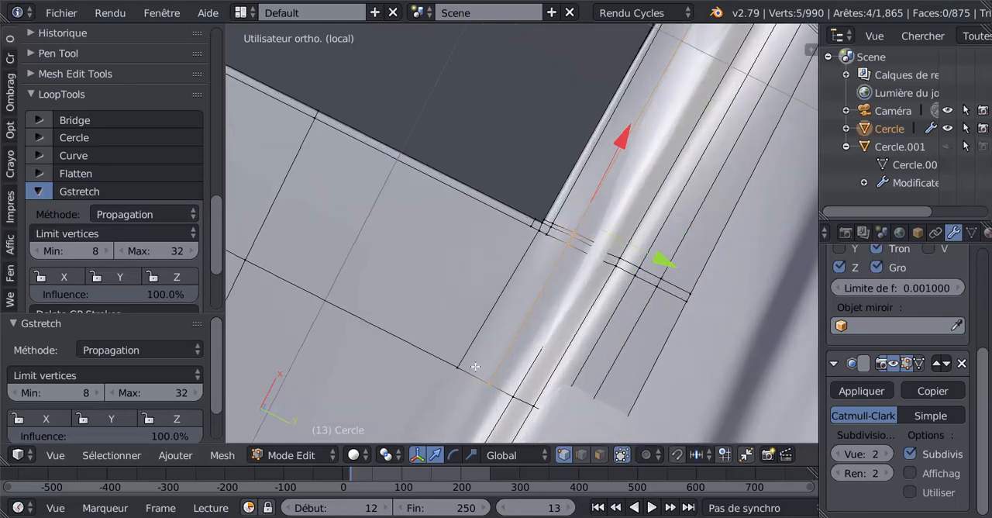
key(ctrl+z)
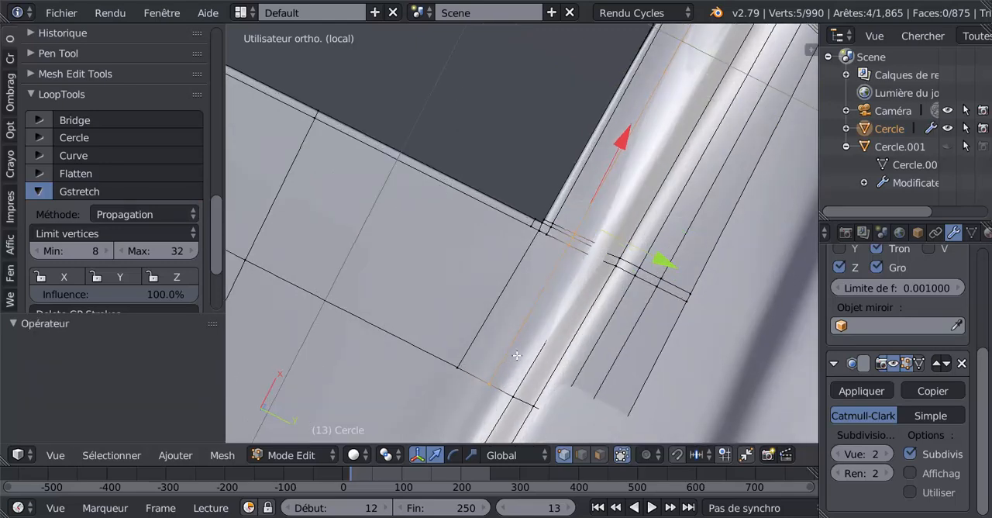
Set the Subdivision Surface view level to 0.
scroll(546, 342, down, 3)
click(842, 455)
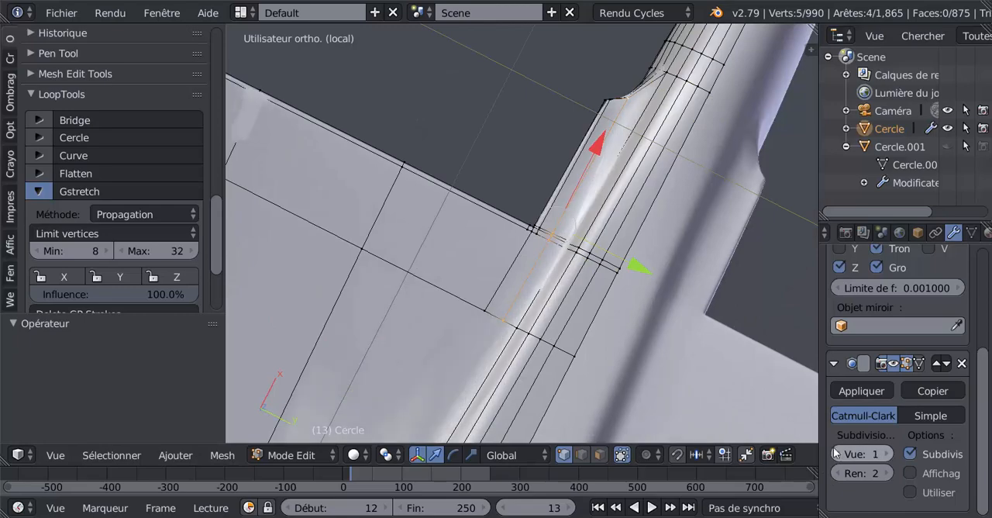
click(842, 455)
Select the four vertices stacked at the flap opening's inner corner and shift them about 0.0005 along the X axis.
middle_drag(606, 400, 739, 400)
middle_drag(646, 327, 467, 300)
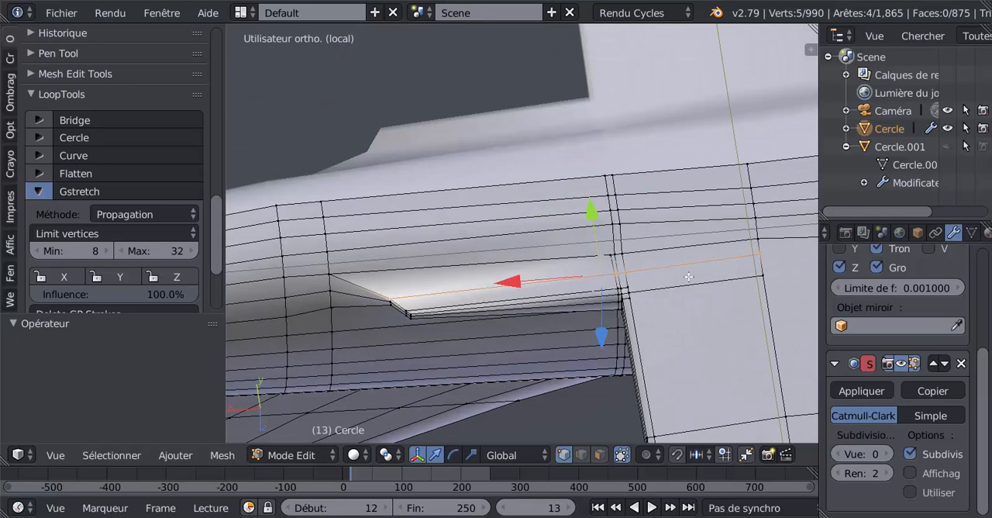
scroll(688, 277, up, 1)
scroll(398, 319, up, 1)
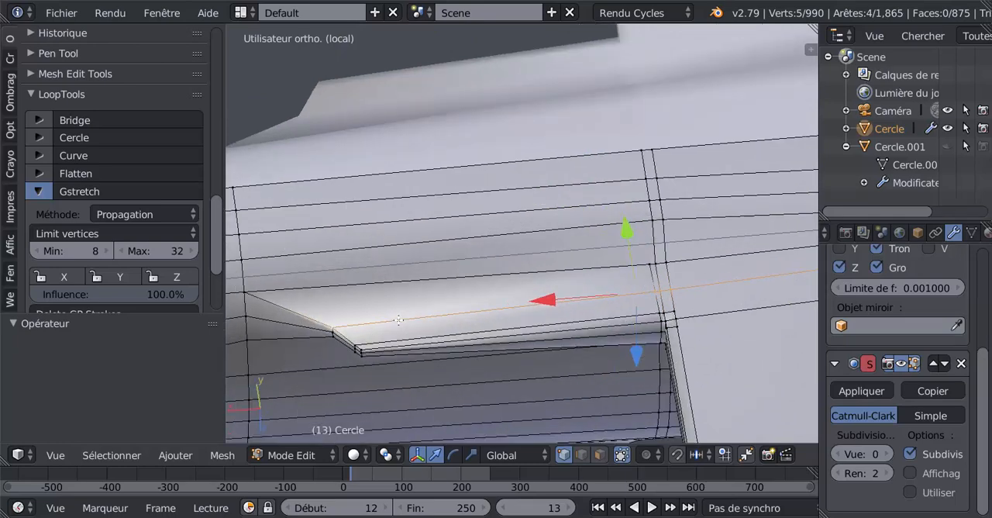
middle_drag(399, 320, 647, 290)
scroll(626, 291, up, 4)
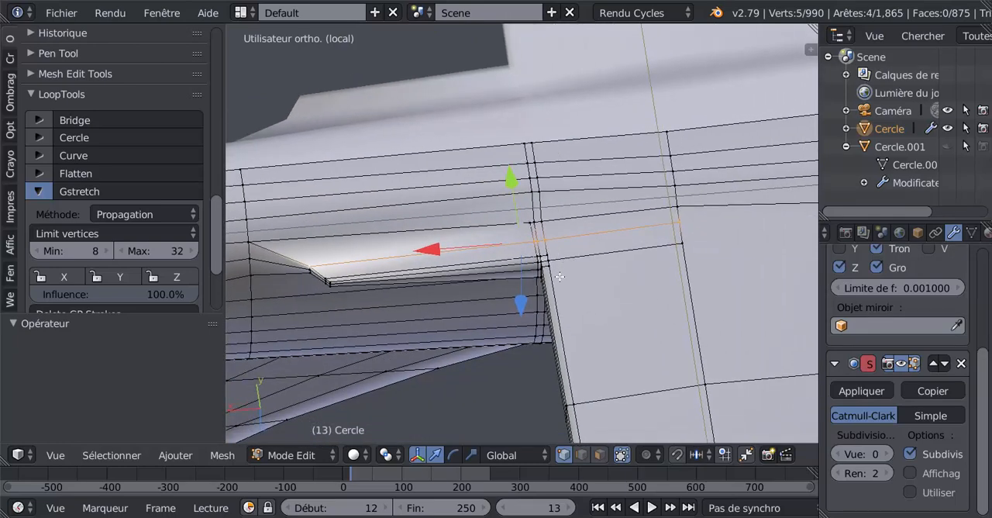
right_click(561, 296)
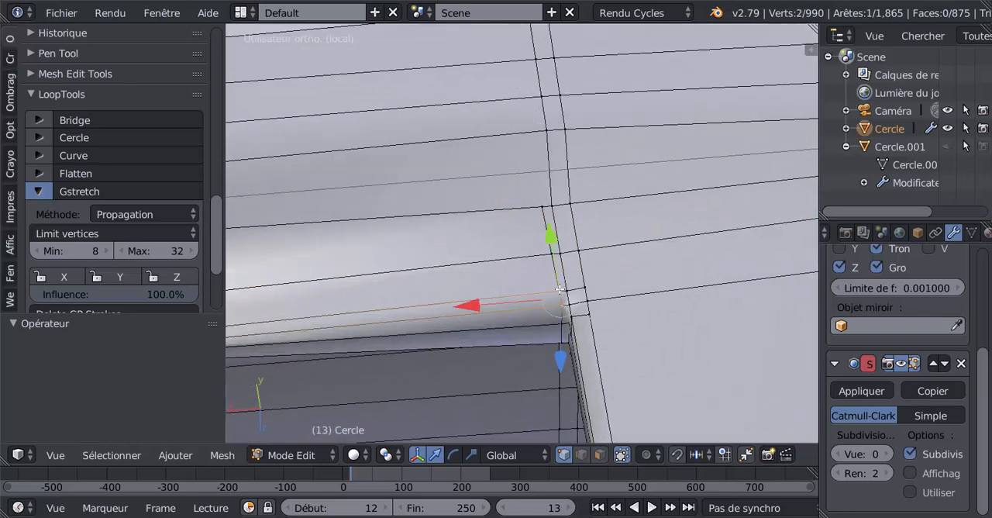
shift+right_click(561, 333)
shift+right_click(562, 340)
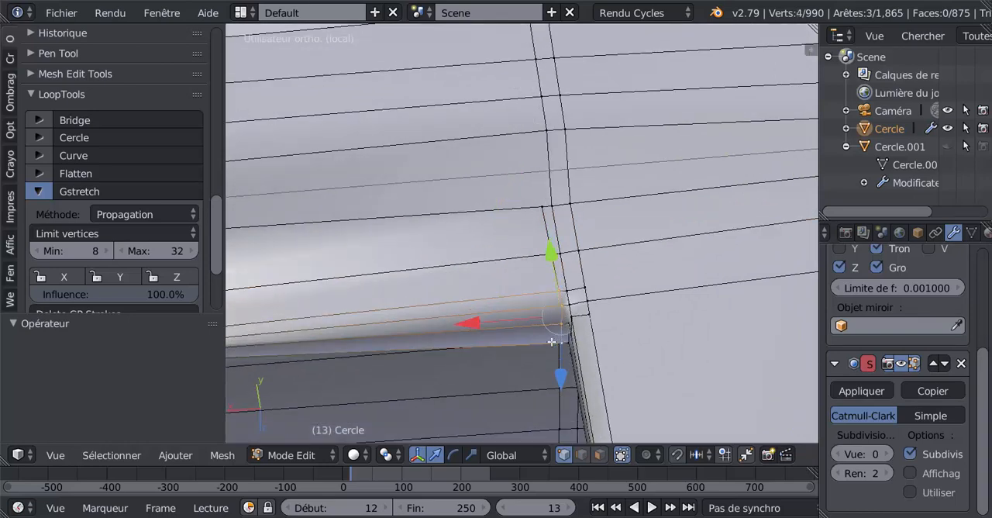
drag(474, 323, 473, 327)
Switch to face selection and select the four inner-wall faces of the flap opening next to the fuselage corner.
middle_drag(595, 390, 236, 317)
shift+middle_drag(401, 332, 581, 407)
scroll(585, 415, down, 4)
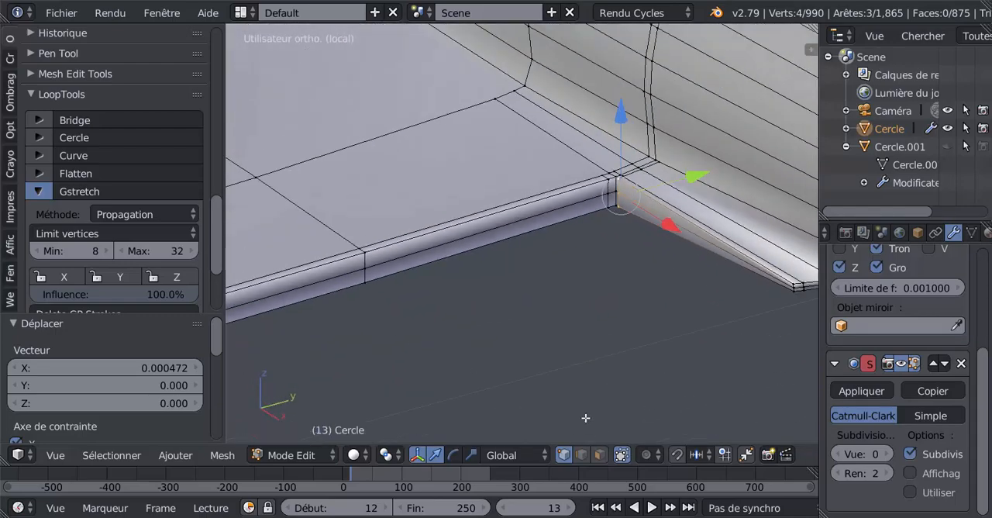
click(597, 457)
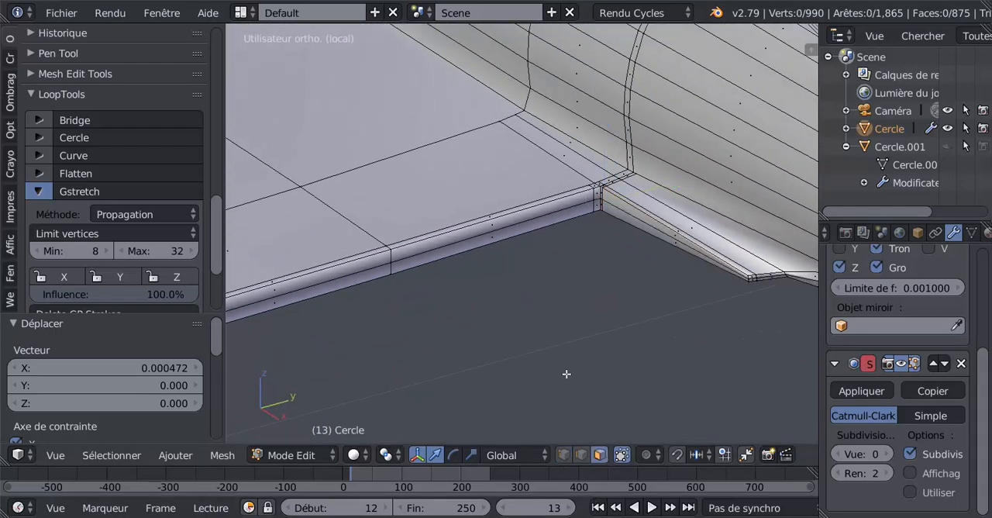
right_click(500, 225)
shift+right_click(598, 195)
shift+right_click(598, 200)
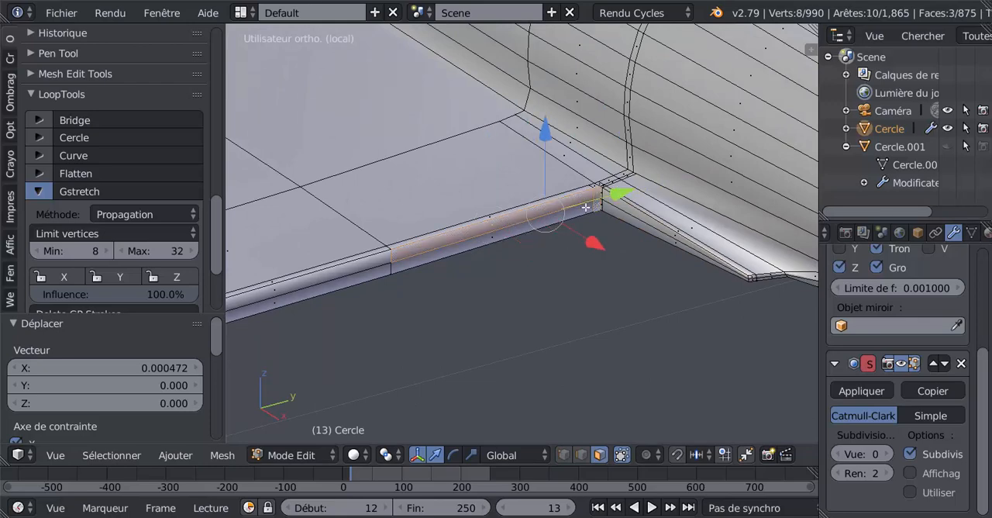
shift+right_click(591, 208)
middle_drag(547, 272, 583, 361)
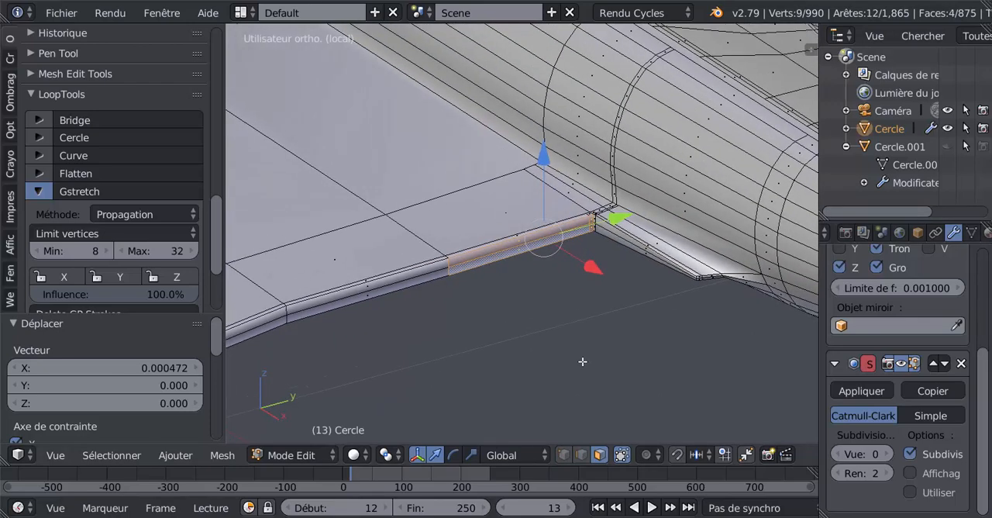
Duplicate the four selected wall faces and move the copy about 0.052 along the X axis, into the opening.
key(shift+d)
right_click(593, 280)
key(g)
key(x)
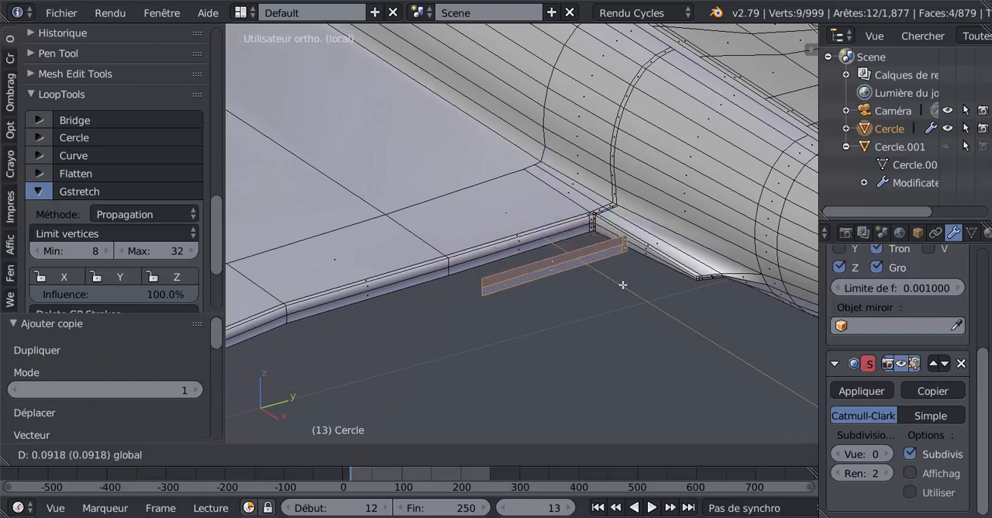
click(619, 295)
Separate the duplicated faces into their own object and open that object in Edit Mode.
scroll(638, 348, up, 3)
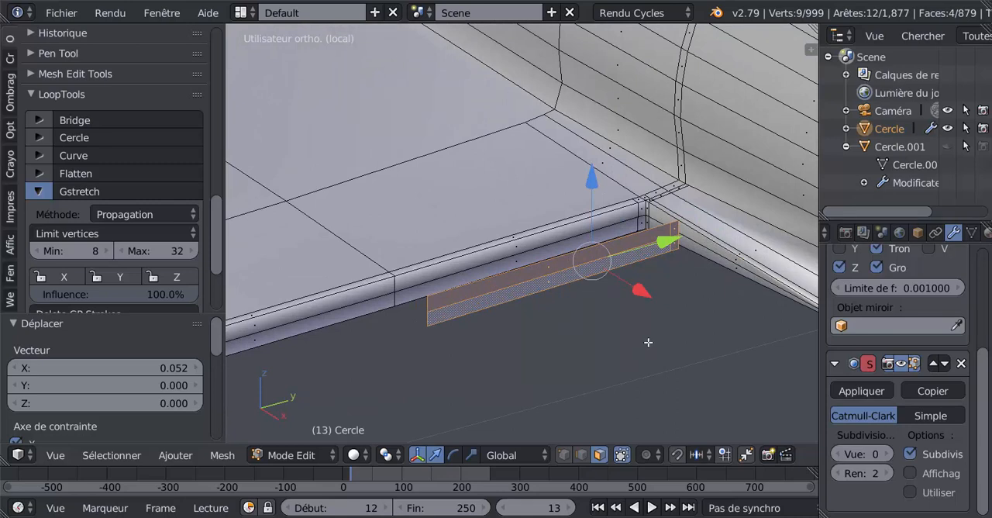
key(p)
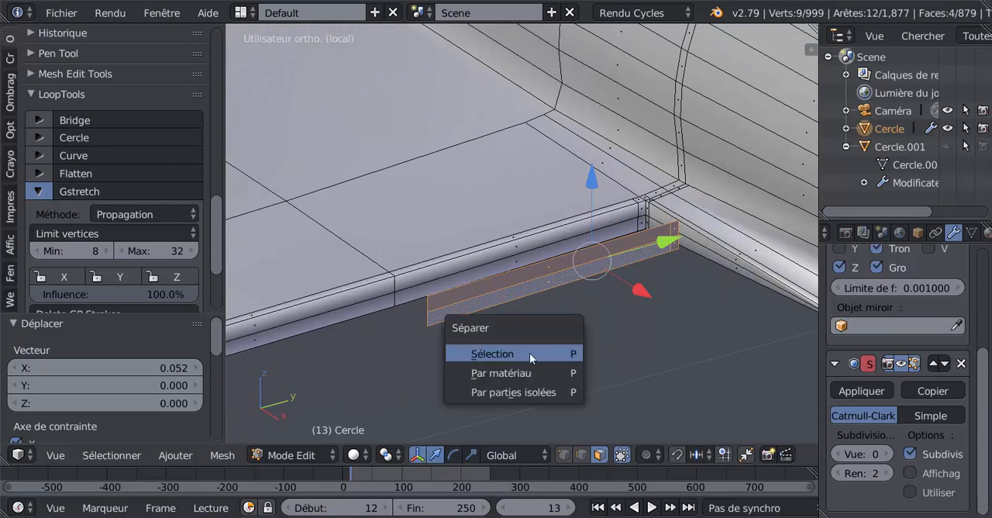
click(529, 353)
key(Tab)
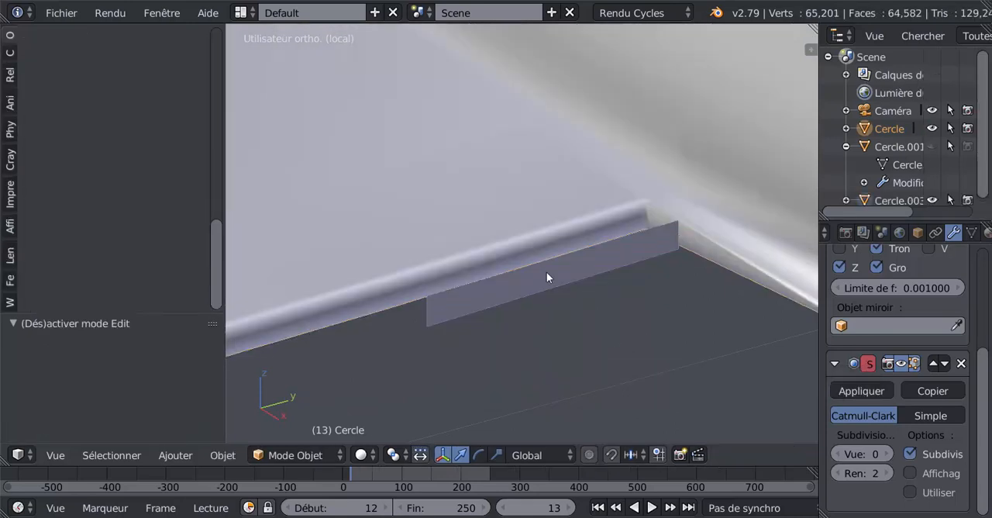
right_click(547, 275)
key(Tab)
Switch to edge selection and dissolve the two edges running lengthwise through the middle of the separated strip.
middle_drag(568, 367, 616, 381)
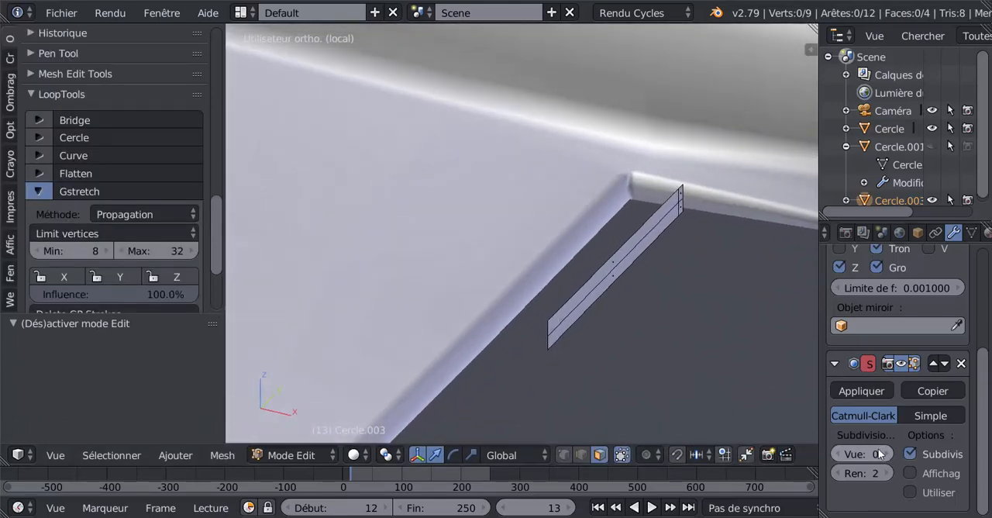
middle_drag(732, 377, 705, 365)
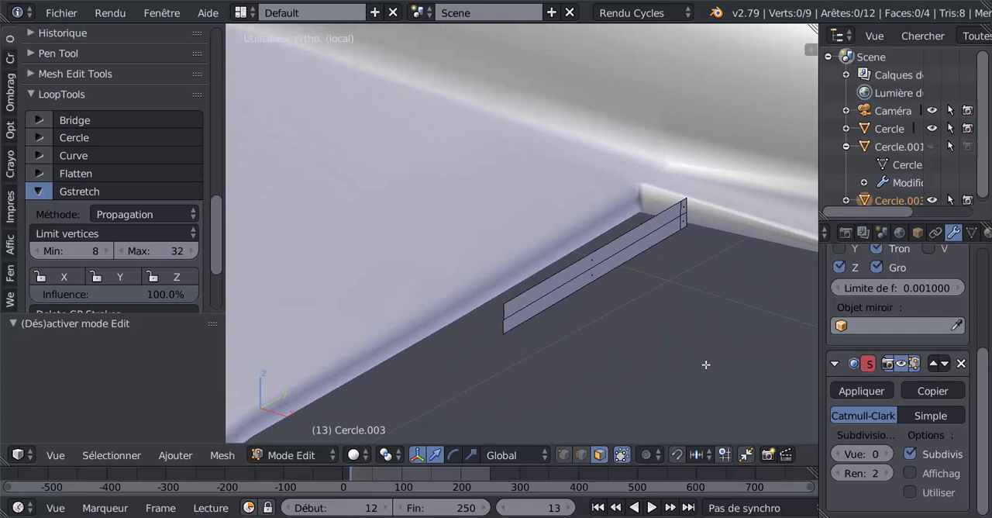
click(581, 455)
scroll(737, 234, up, 2)
right_click(755, 205)
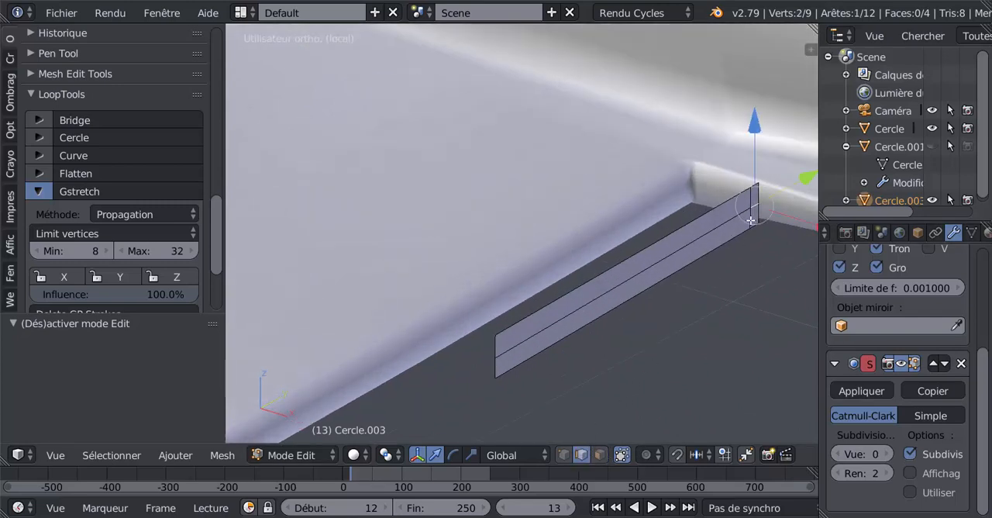
right_click(752, 199)
right_click(737, 221)
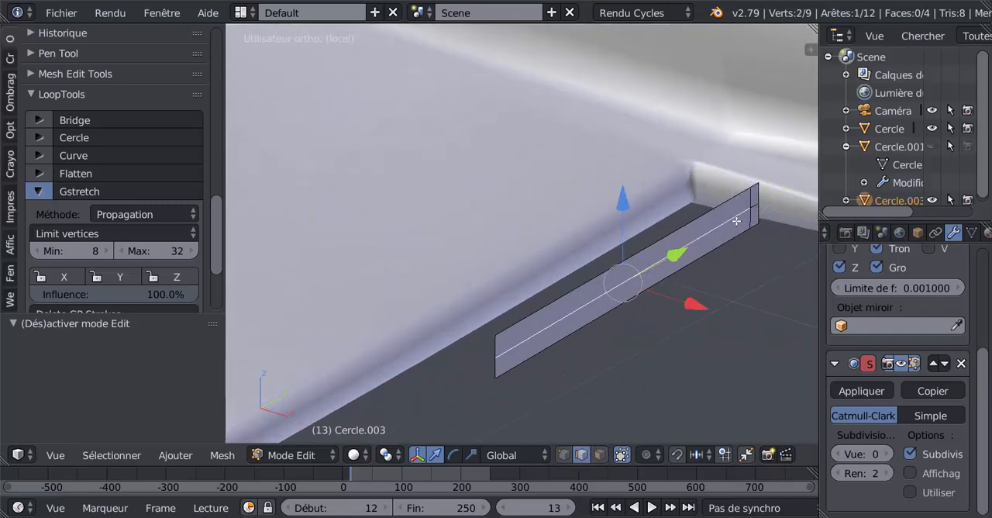
shift+right_click(757, 206)
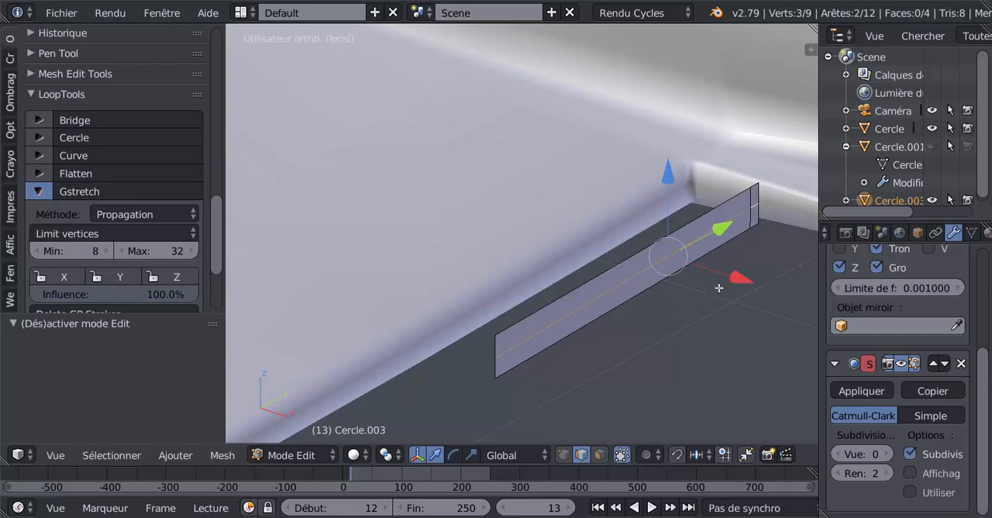
key(x)
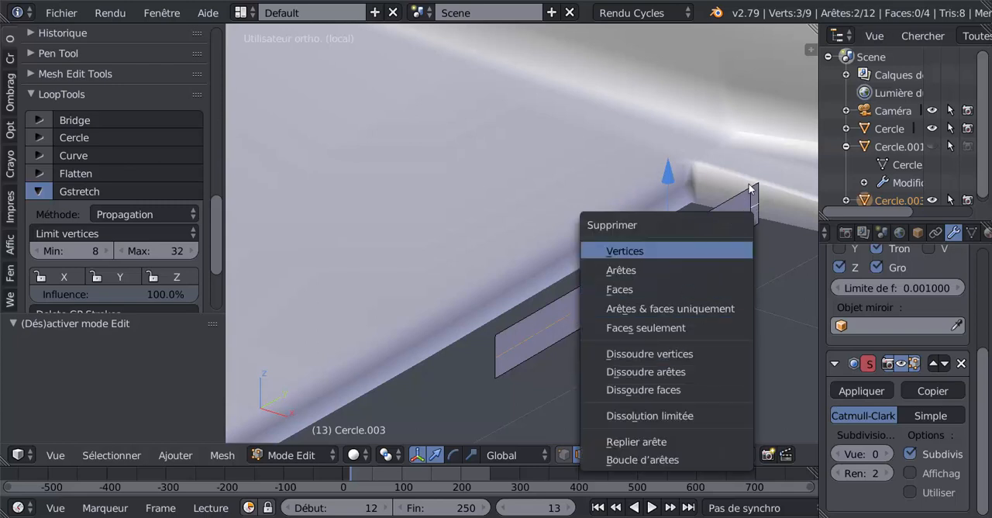
click(655, 372)
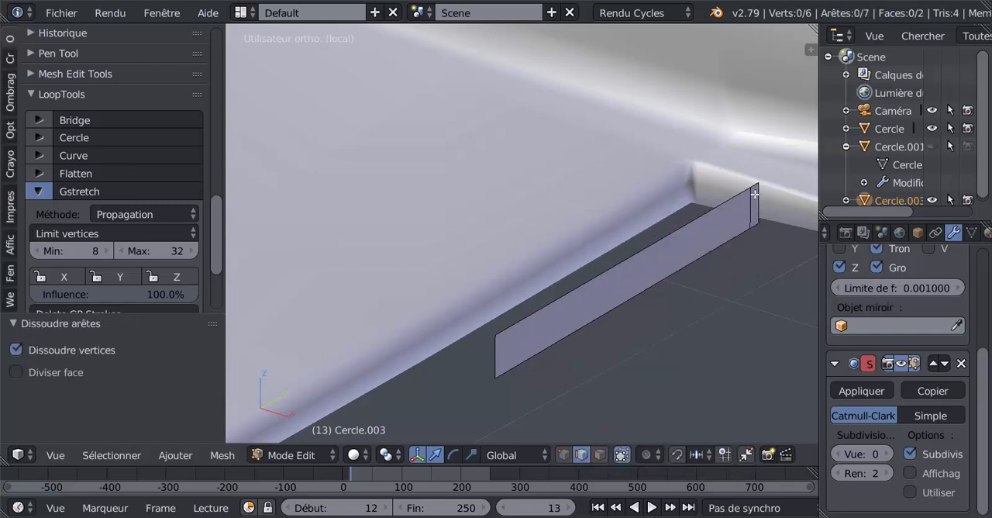
Dissolve the remaining vertical edge near the strip's fuselage end to leave a single face.
right_click(756, 194)
key(x)
click(726, 319)
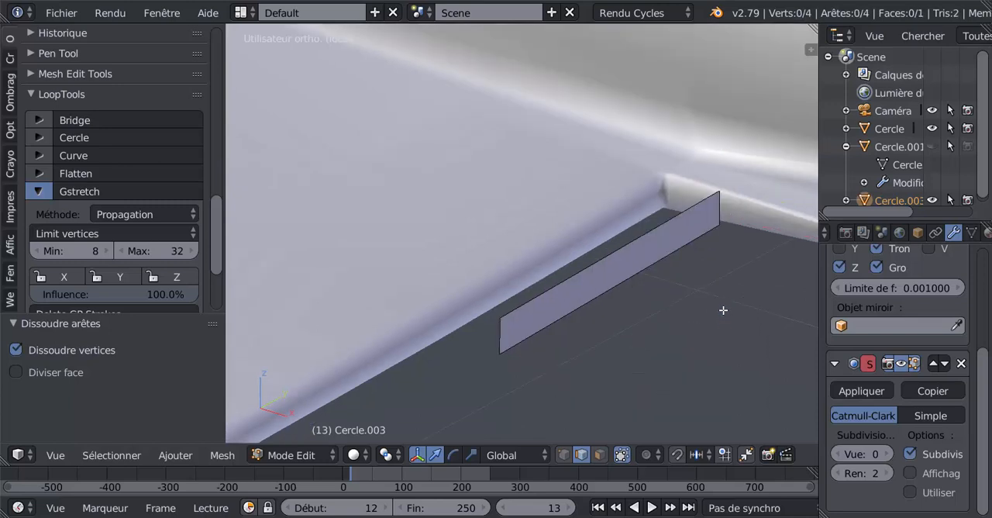
Set the strip's viewport subdivision level to 2 and add a loop cut tight against each of its two short ends.
middle_drag(724, 312, 662, 293)
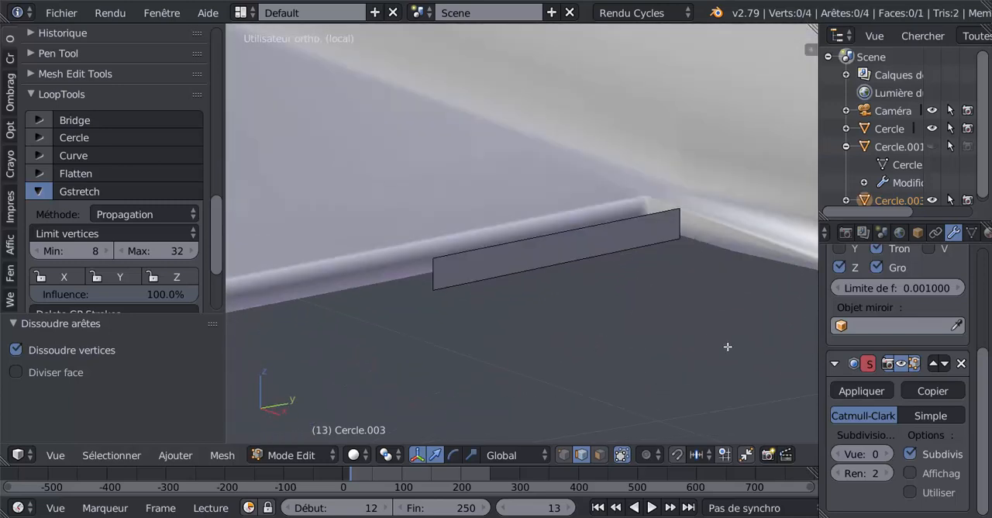
click(885, 454)
click(886, 453)
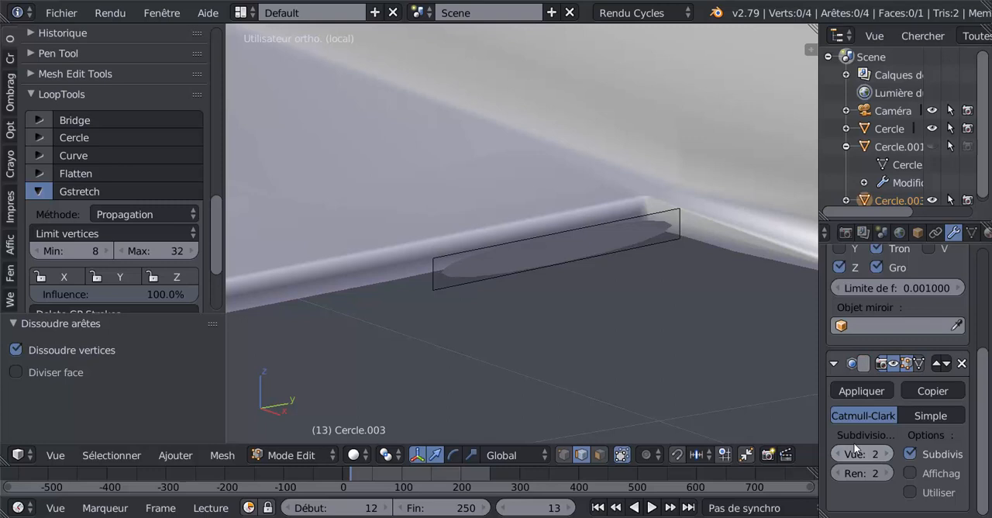
key(ctrl+r)
click(550, 239)
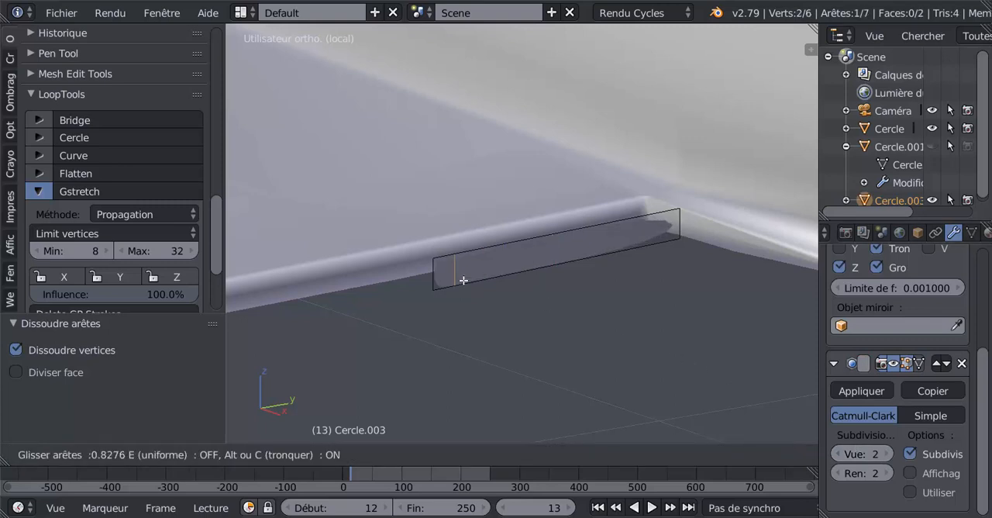
click(448, 302)
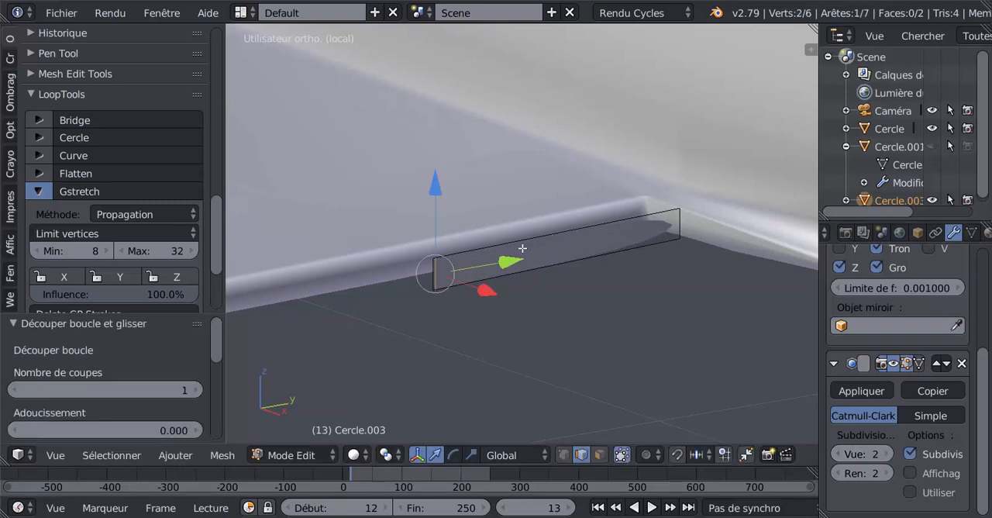
key(ctrl+r)
click(566, 239)
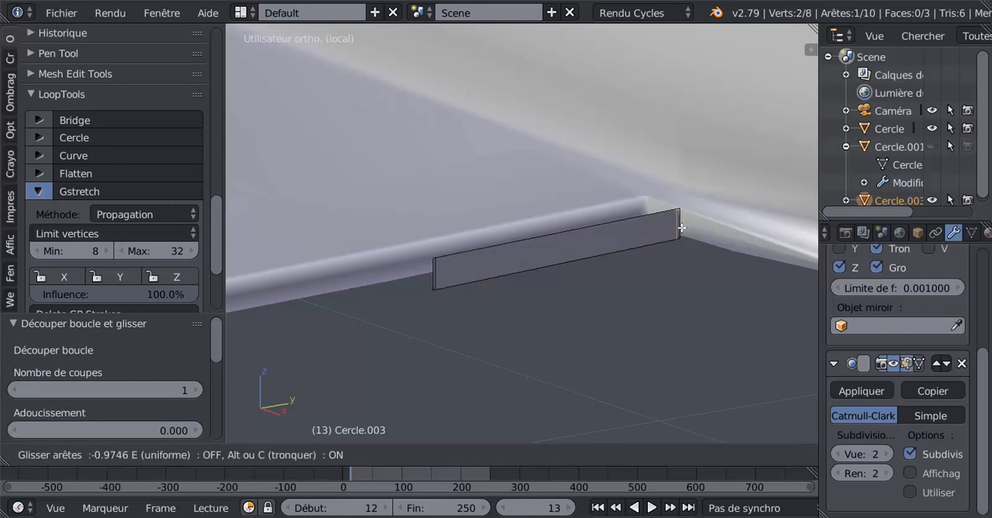
click(680, 228)
middle_drag(610, 275, 671, 313)
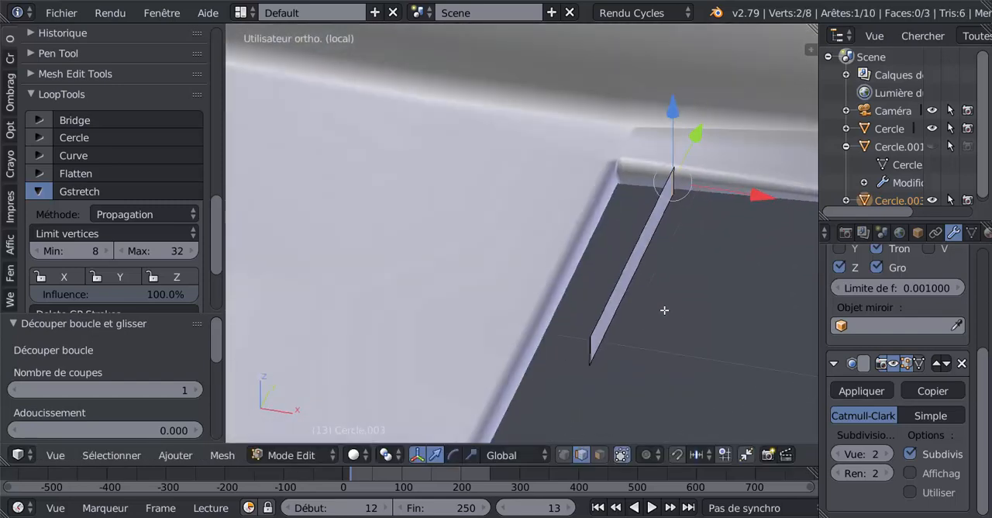
In Object Mode, set the aircraft body's viewport subdivision level to 2 and reselect the flap strip.
key(Tab)
right_click(516, 272)
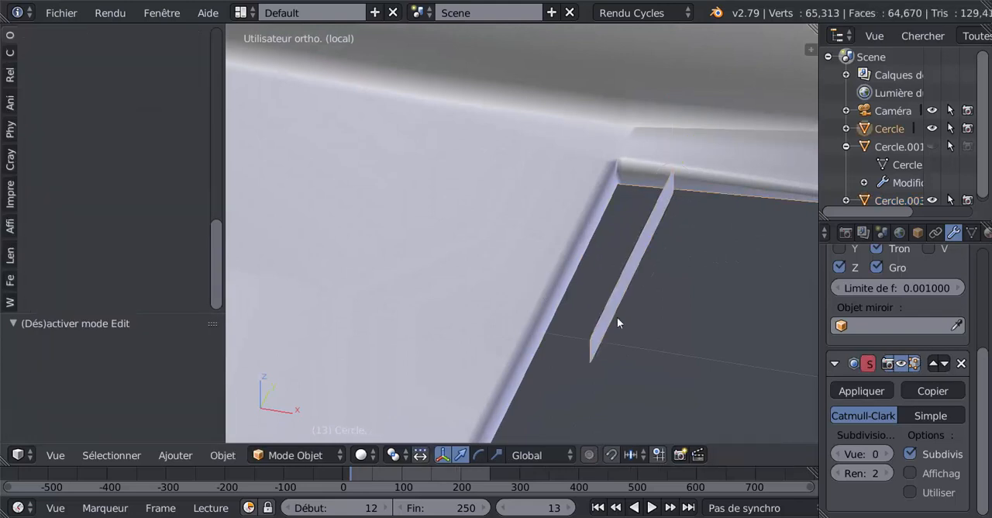
click(886, 455)
click(886, 454)
middle_drag(721, 370, 700, 359)
right_click(633, 271)
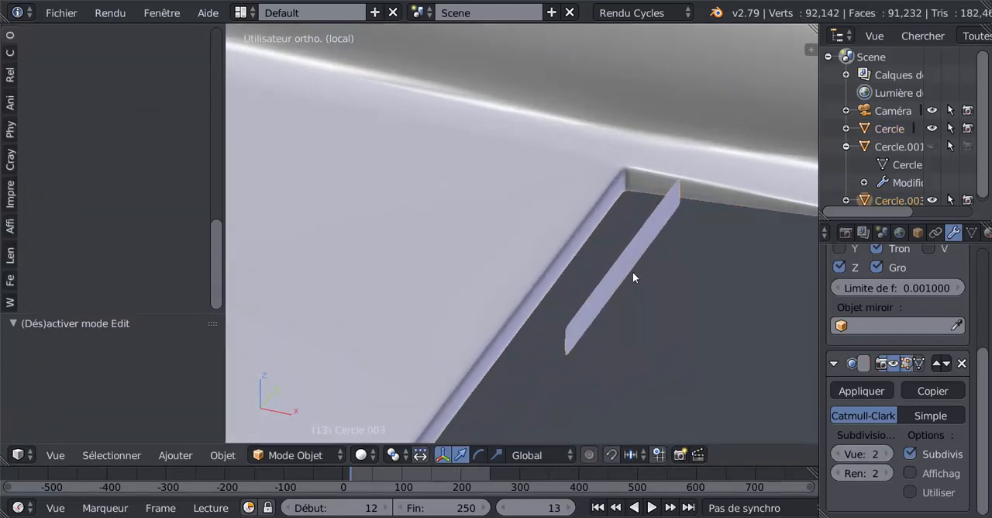
middle_drag(699, 327, 712, 353)
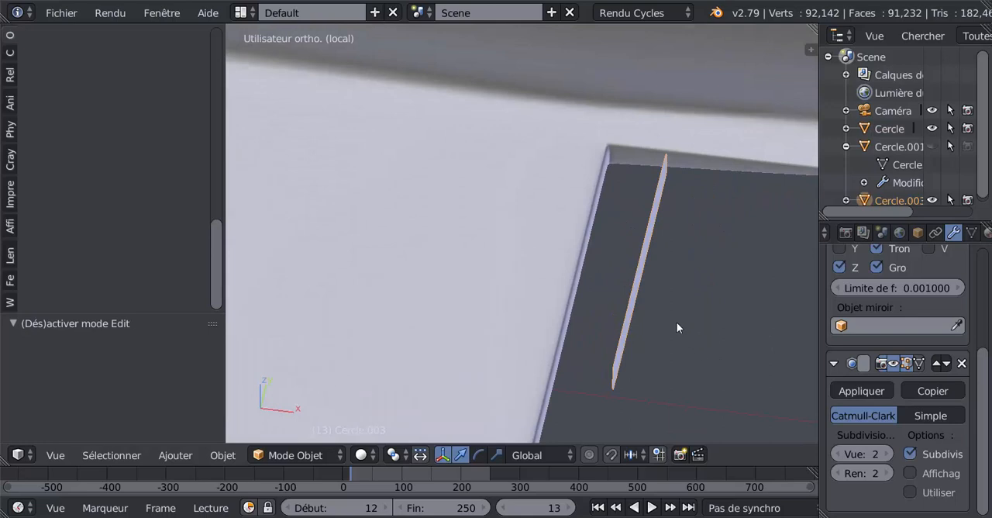
Select the strip's whole mesh in Edit Mode and move it about -0.047 and a further -0.003 along X, against the wing opening's wall.
key(Tab)
drag(764, 178, 735, 255)
key(ctrl+z)
key(a)
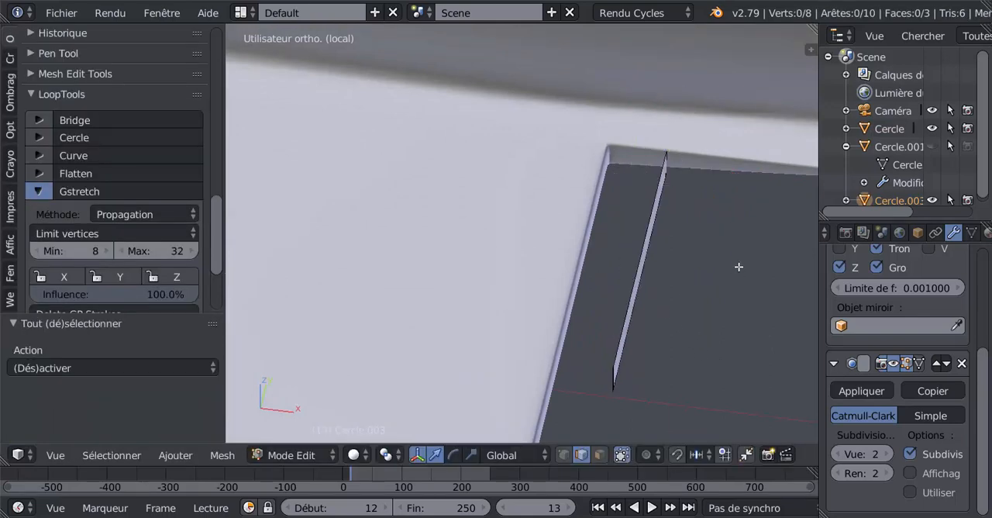
drag(725, 282, 673, 289)
key(KP_7)
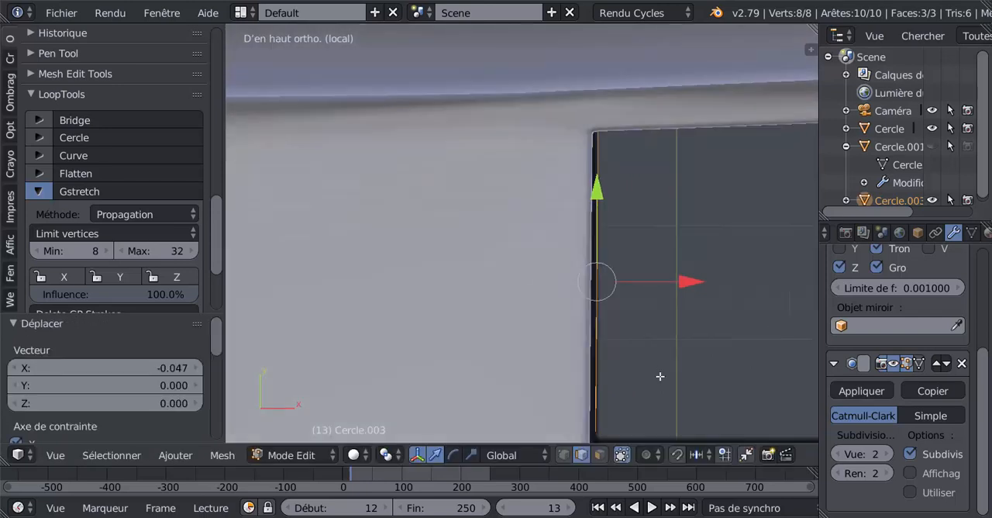
scroll(709, 290, up, 2)
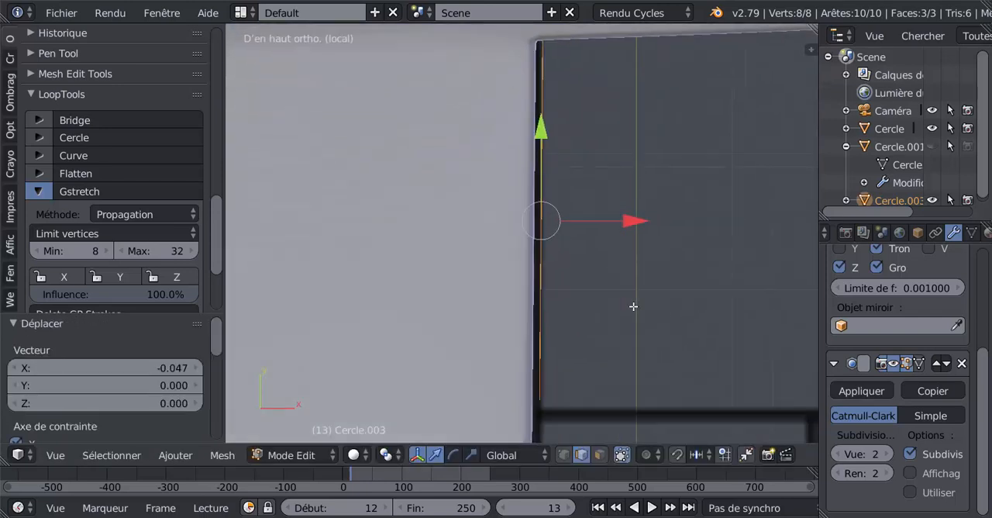
drag(632, 223, 631, 244)
scroll(627, 281, down, 1)
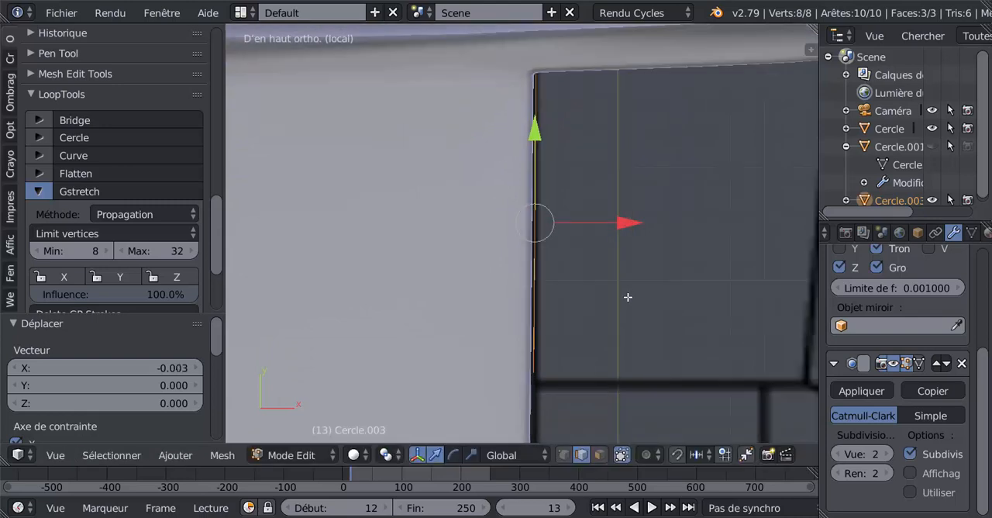
Extrude the strip along X by about 0.142 plus 0.112 to reach the blueprint's trailing edge of the inner flap.
key(e)
right_click(629, 295)
drag(650, 223, 770, 249)
shift+middle_drag(650, 303, 508, 306)
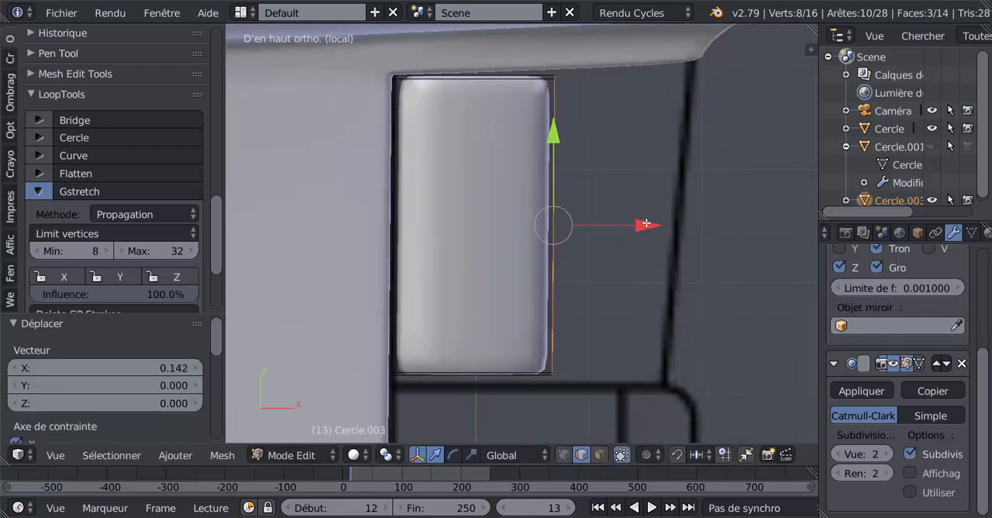
drag(647, 224, 771, 240)
scroll(620, 284, down, 10)
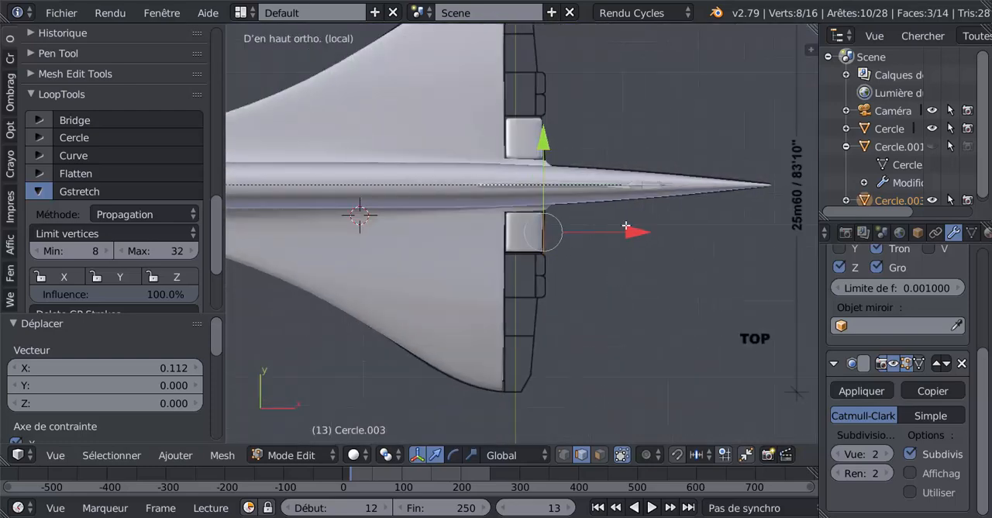
scroll(627, 225, up, 4)
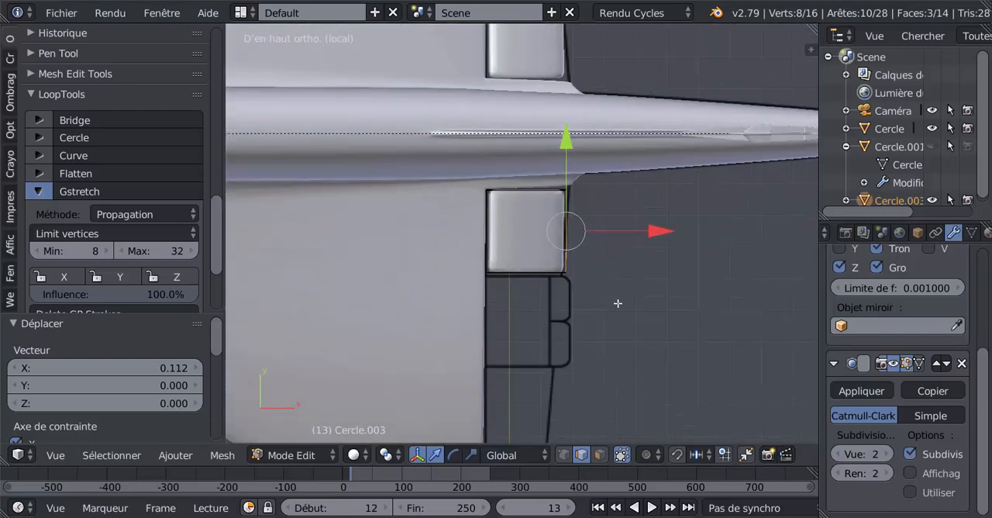
scroll(576, 301, up, 2)
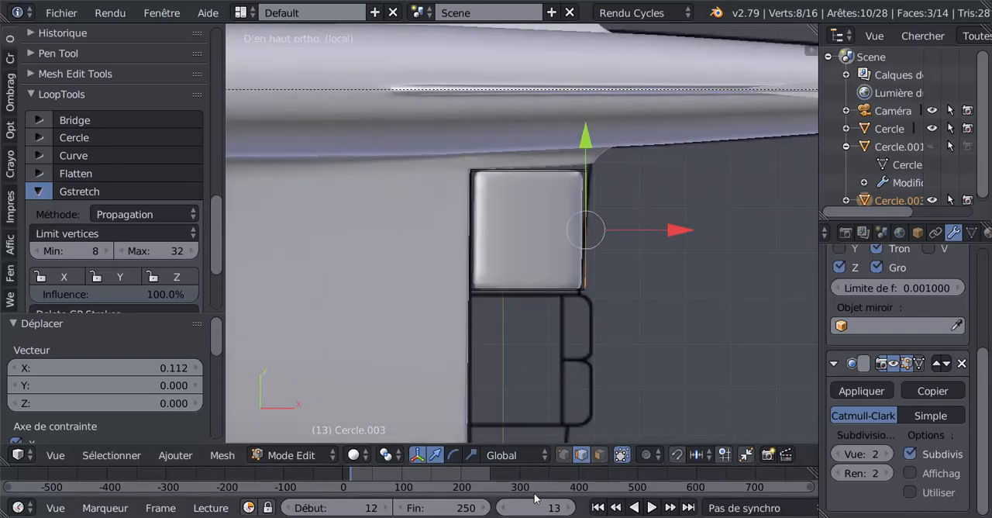
Using vertex selection, move the flap's trailing corner vertices beside the fuselage slightly toward it along Y and about 0.028 along X.
click(563, 456)
key(a)
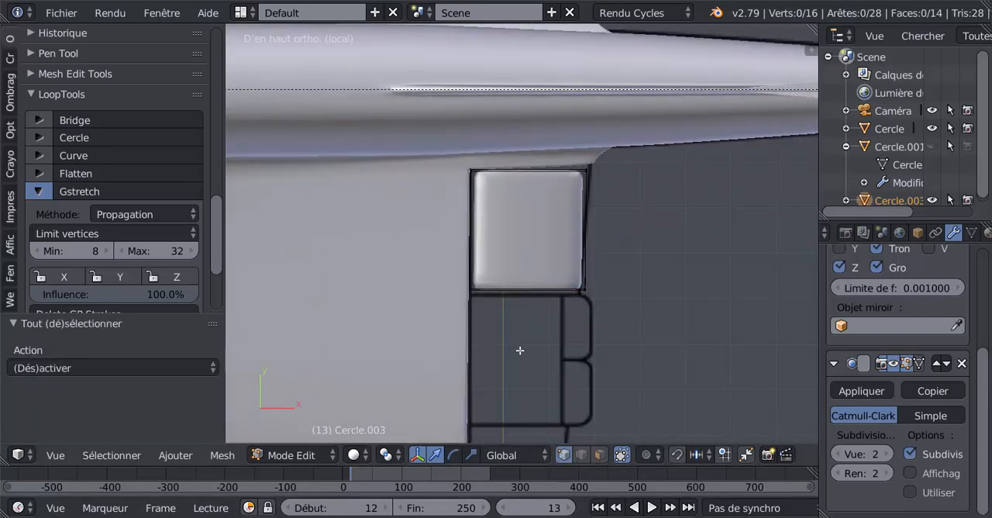
scroll(508, 342, up, 2)
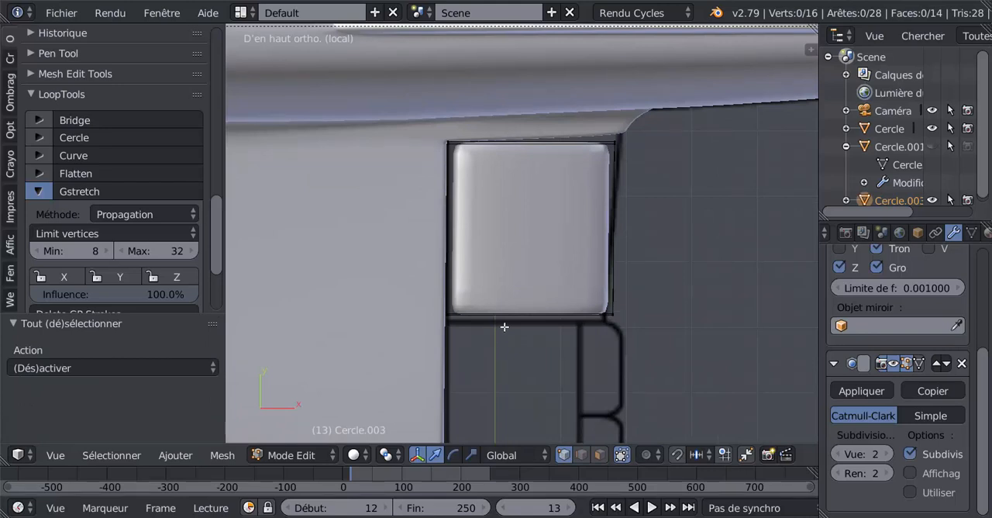
key(a)
key(a)
key(z)
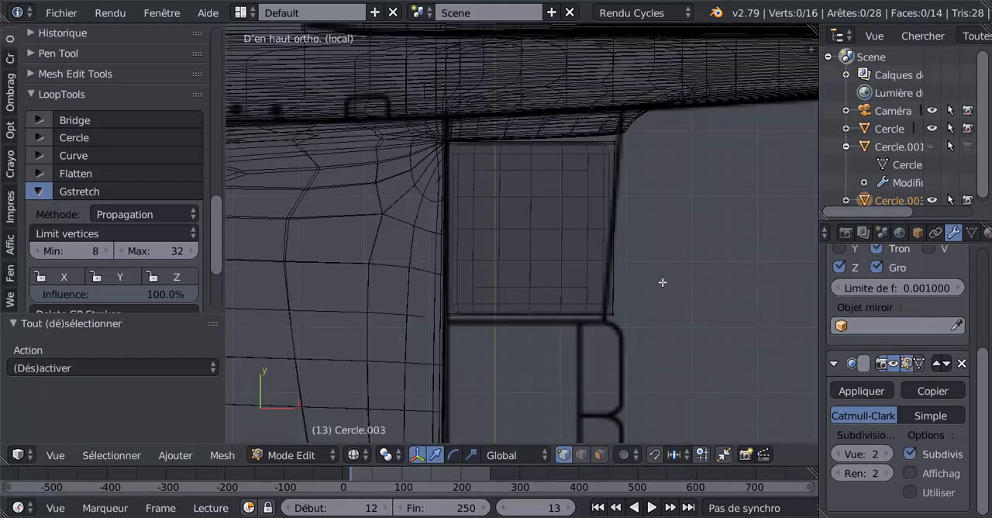
right_click(613, 143)
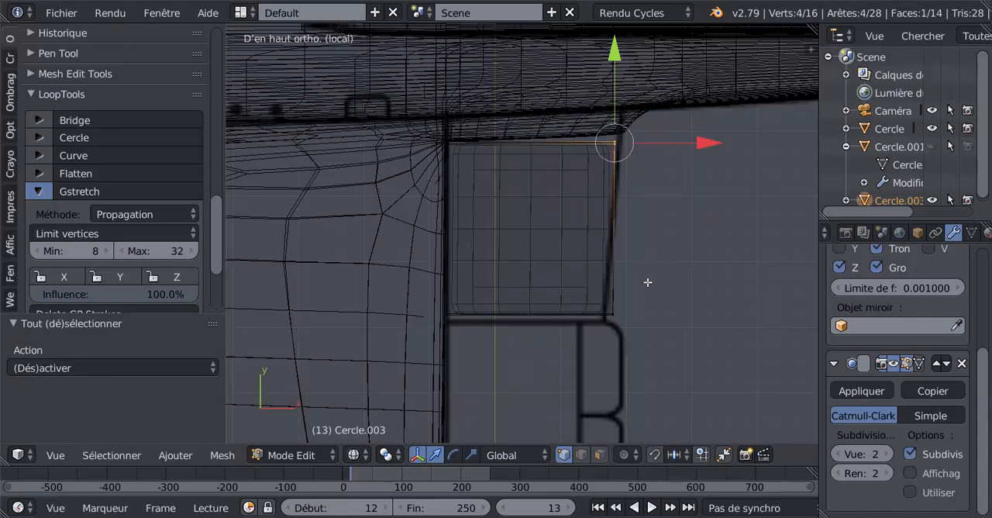
middle_drag(662, 326, 580, 234)
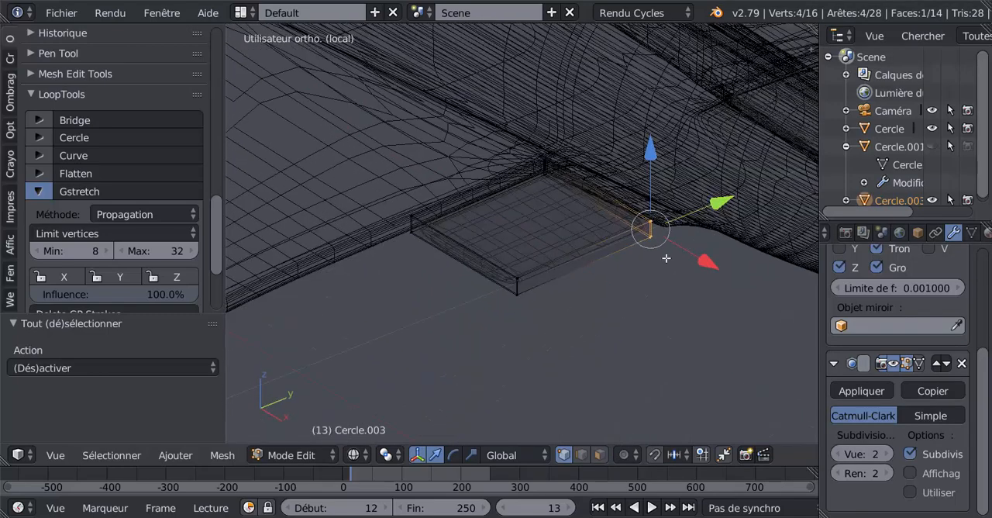
key(z)
scroll(665, 261, up, 2)
mouse_move(672, 265)
shift+middle_down()
mouse_move(576, 259)
mouse_move(605, 318)
mouse_move(622, 317)
mouse_move(628, 234)
shift+middle_up()
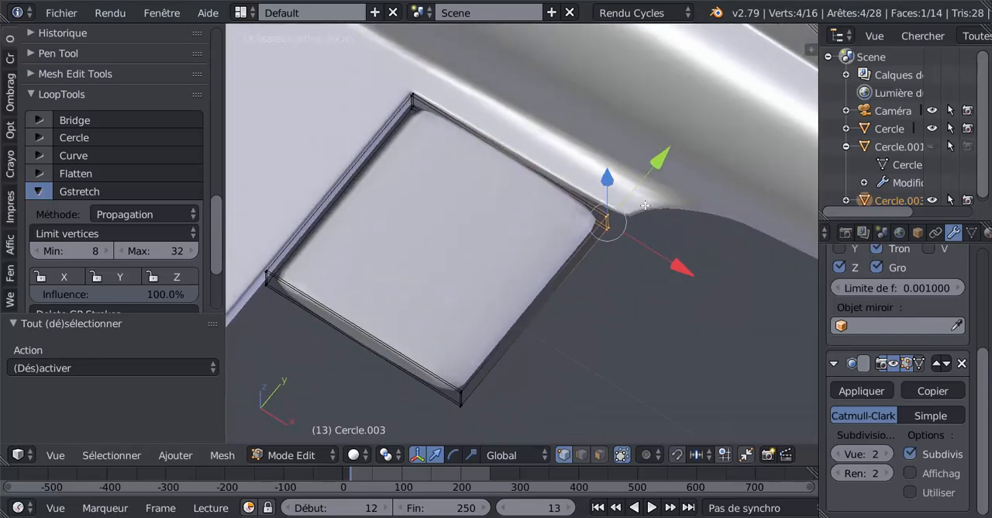
middle_drag(594, 318, 640, 360)
key(KP_7)
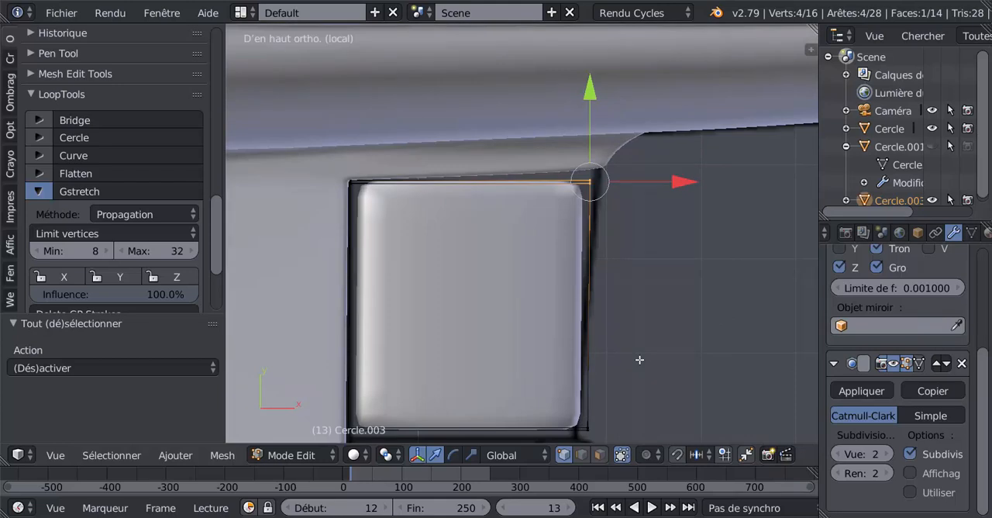
shift+middle_drag(715, 233, 646, 294)
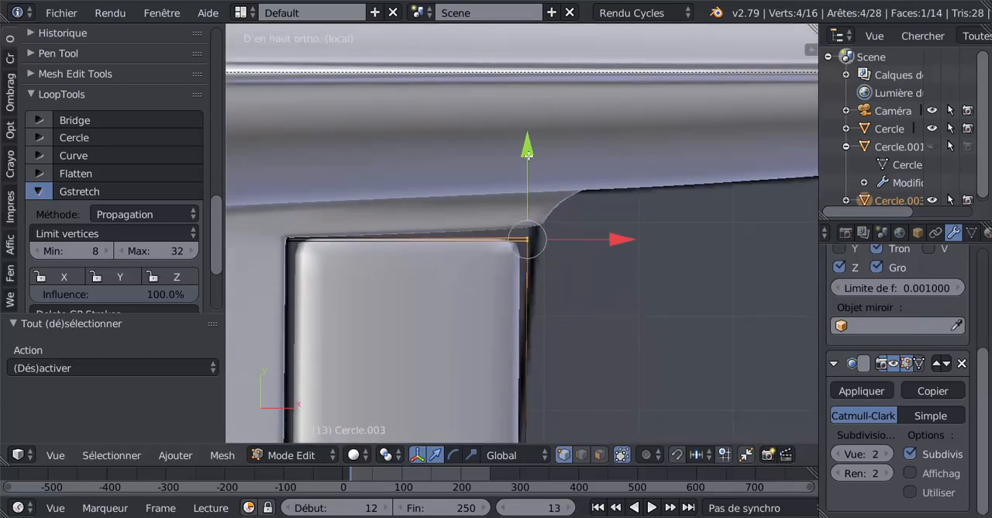
drag(528, 158, 533, 149)
drag(622, 231, 640, 233)
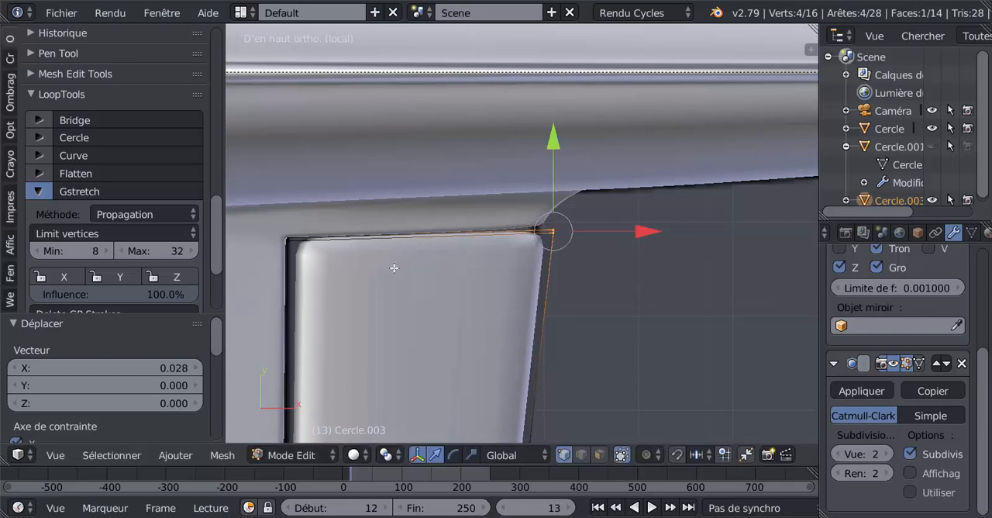
Select the vertices at both corners of the flap's outboard side and move them about -0.009 along Y to the blueprint line.
scroll(394, 268, down, 4)
shift+middle_drag(452, 291, 438, 204)
scroll(474, 274, up, 2)
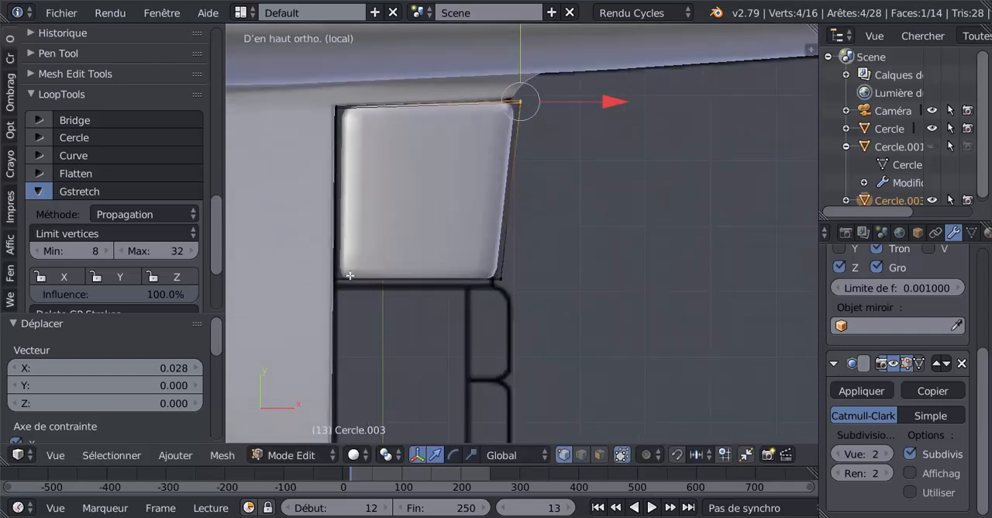
key(a)
right_click(336, 280)
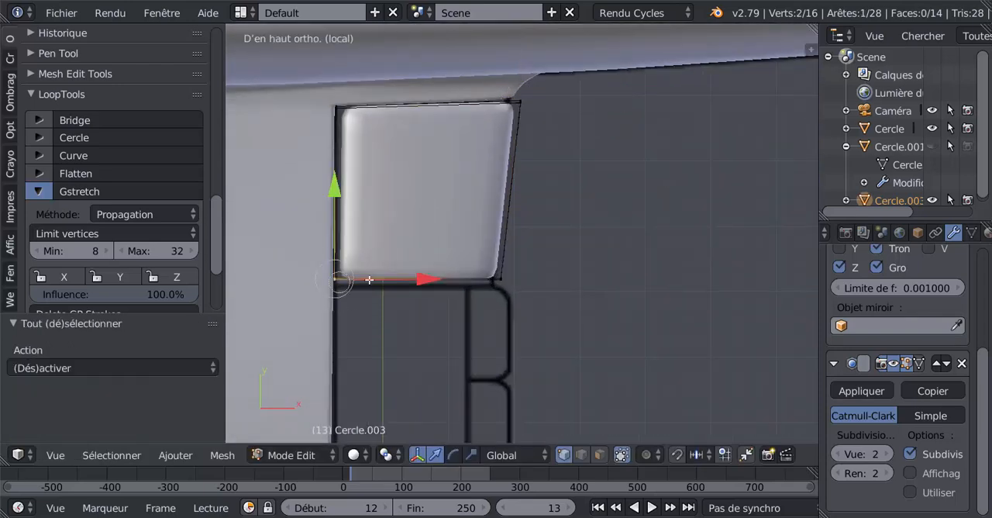
shift+right_click(508, 278)
drag(436, 195, 437, 200)
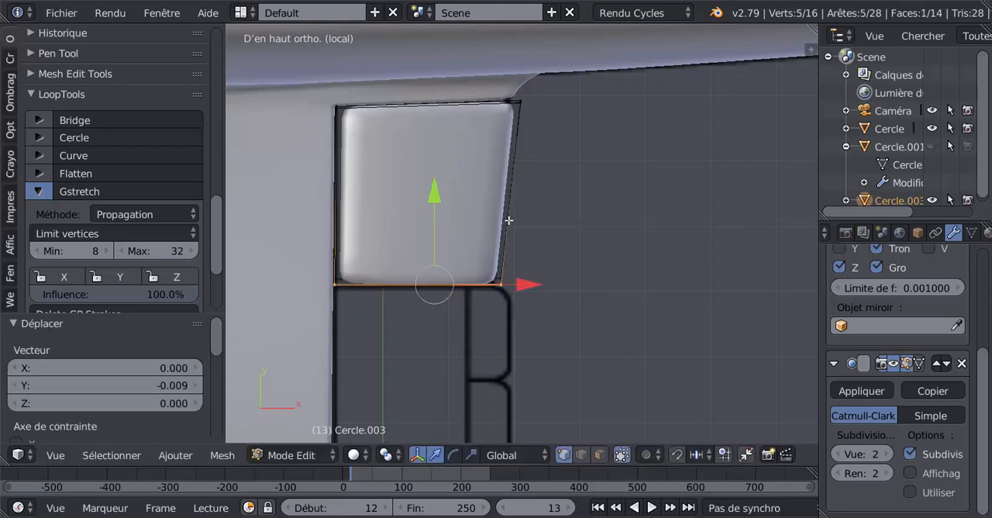
Add a loop cut across the flap and slide it tight against its front edge at the wing.
key(ctrl+r)
click(407, 117)
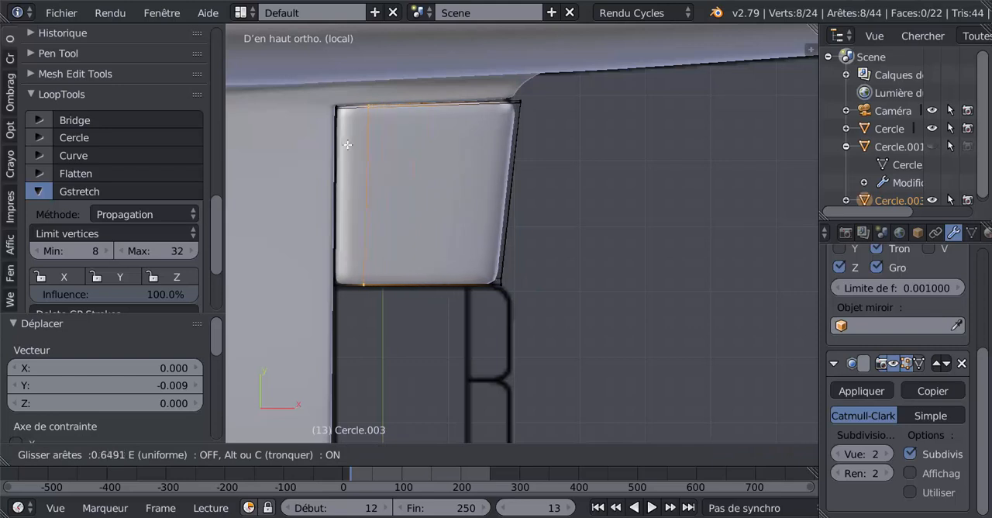
click(324, 160)
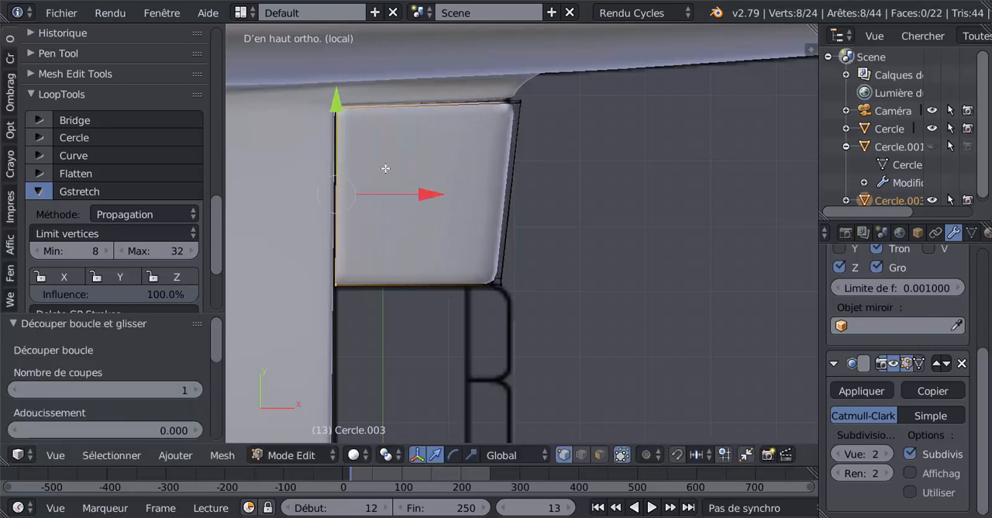
shift+middle_drag(404, 155, 411, 224)
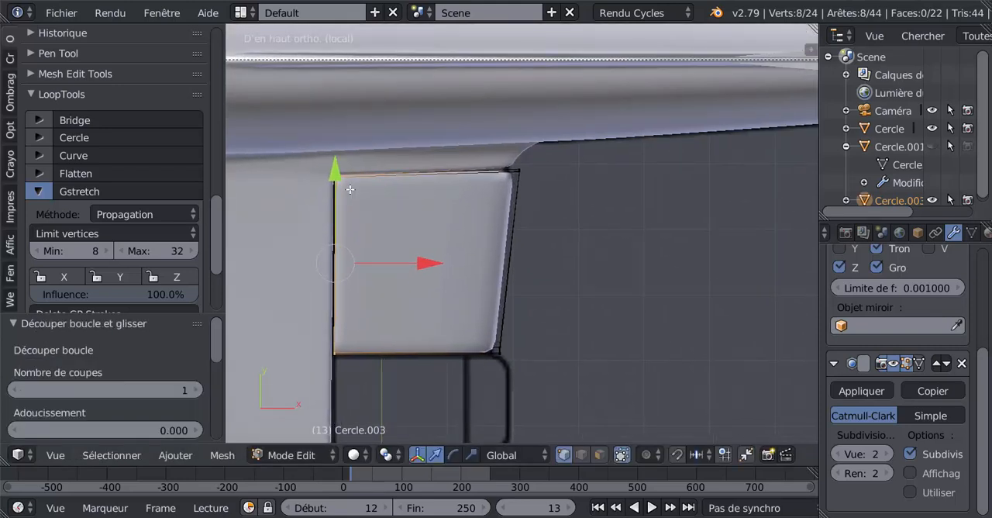
key(Tab)
key(Tab)
key(ctrl+KP_4)
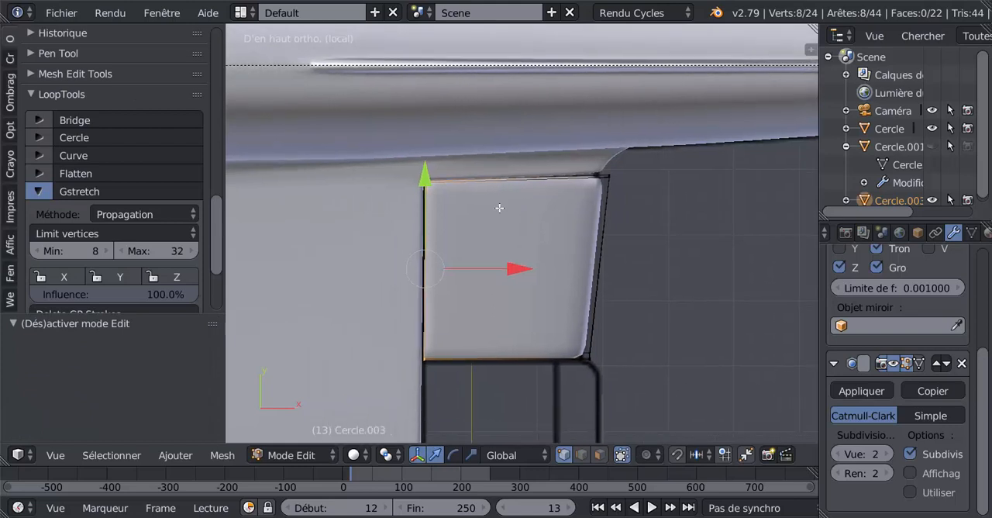
Select the stacked vertices at the flap's front corner beside the fuselage and move them about -0.002 along Y.
key(z)
key(a)
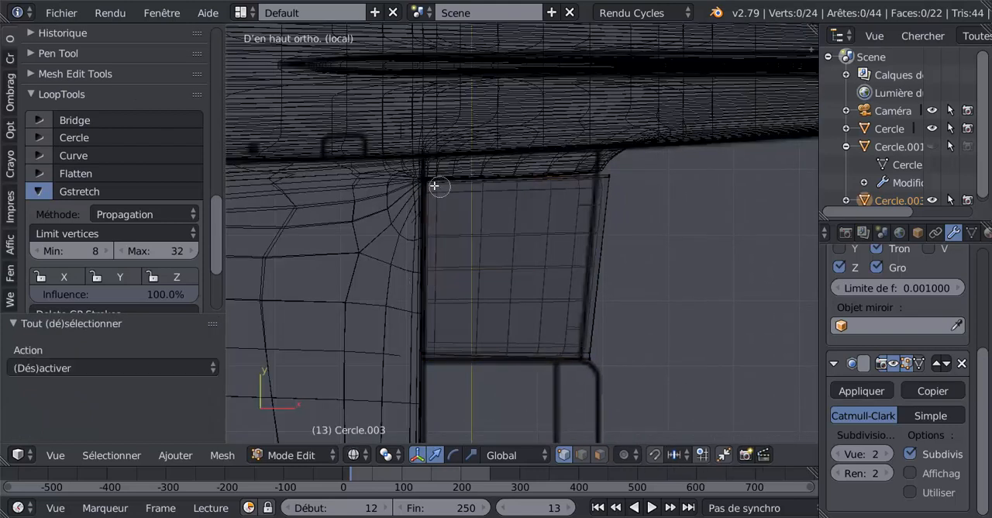
right_click(422, 183)
key(a)
key(c)
click(428, 182)
right_click(429, 182)
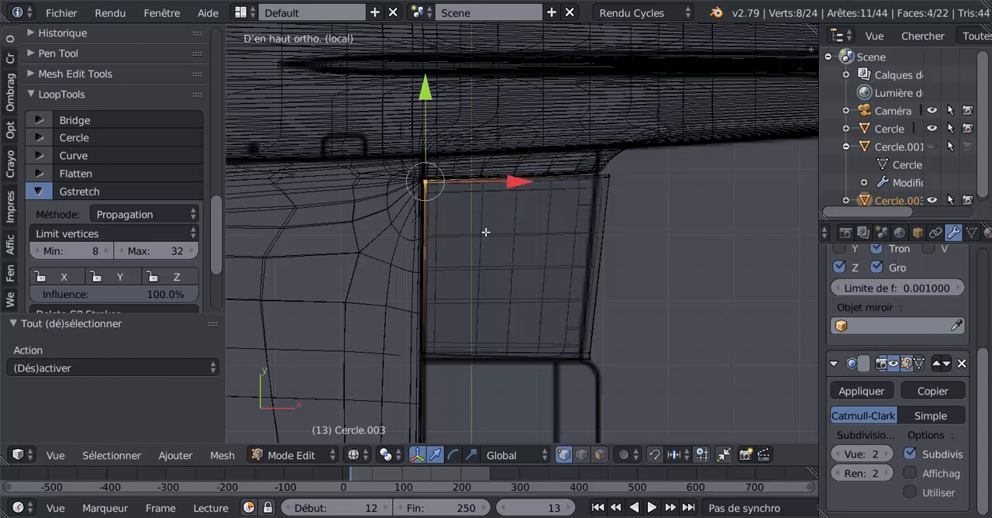
key(Tab)
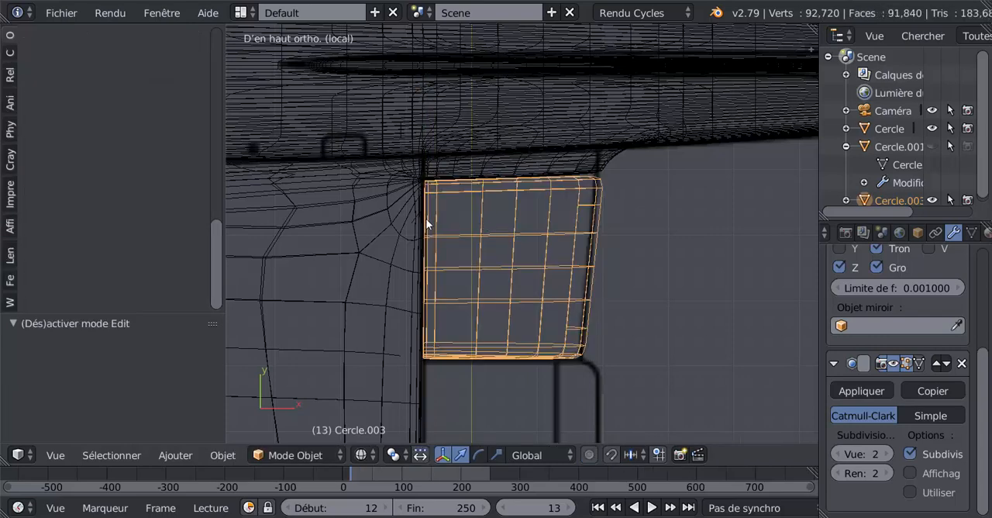
key(Tab)
key(z)
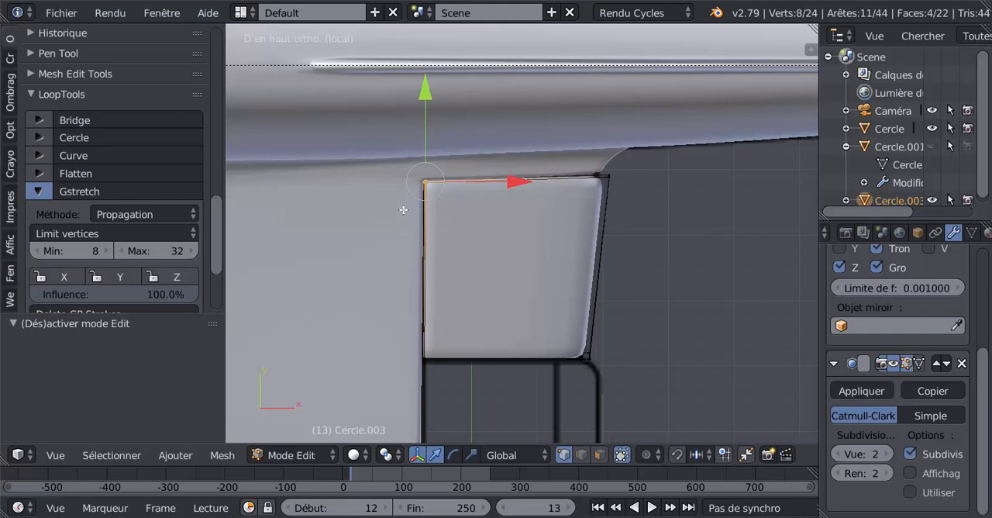
scroll(403, 210, up, 3)
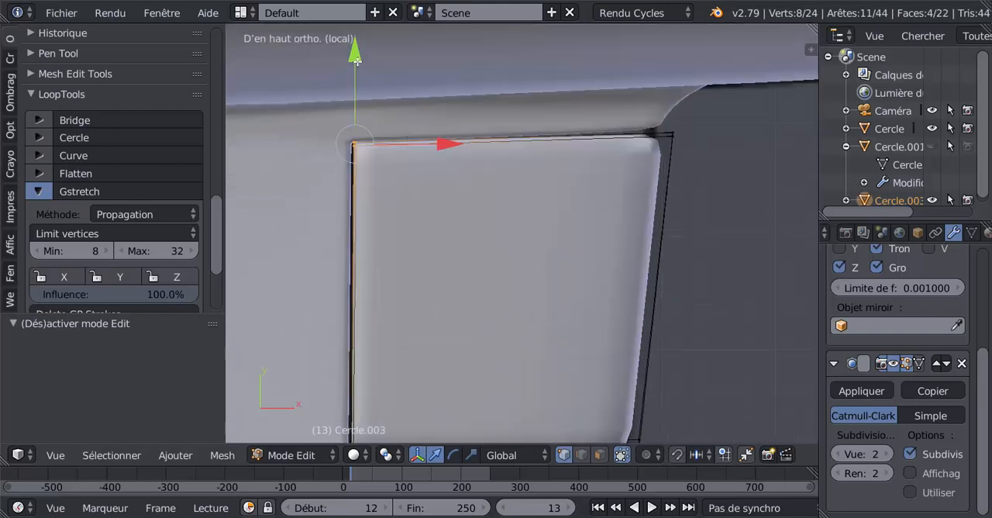
drag(356, 61, 356, 64)
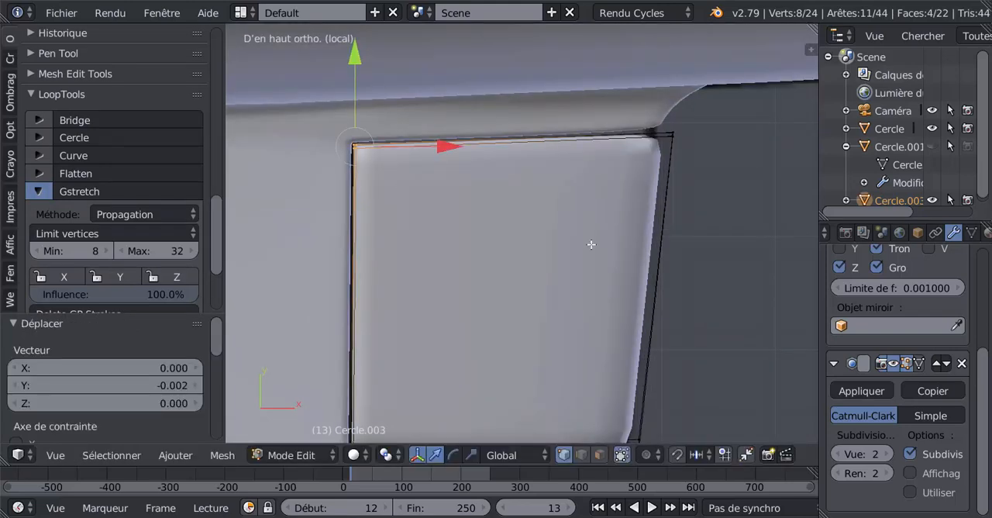
Add one loop cut running front to back on the flap and slide it tight against the fuselage-side edge.
key(ctrl+r)
click(640, 276)
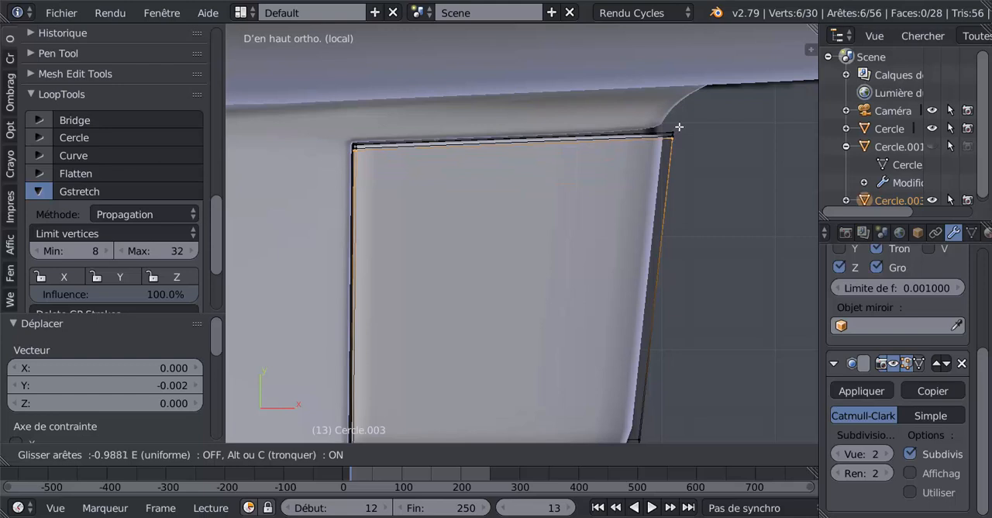
click(681, 136)
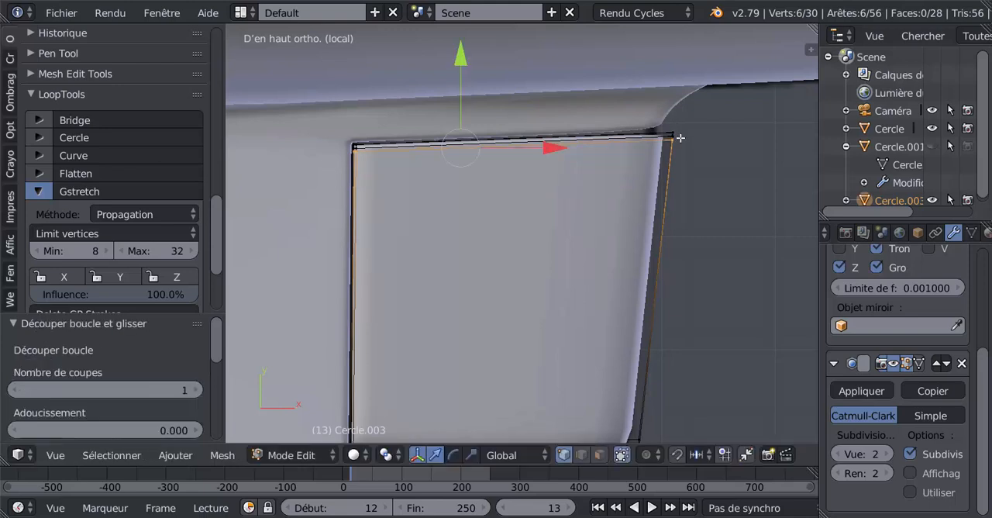
Add one loop cut running front to back on the flap and slide it about -0.977 toward the outboard edge.
scroll(680, 163, down, 5)
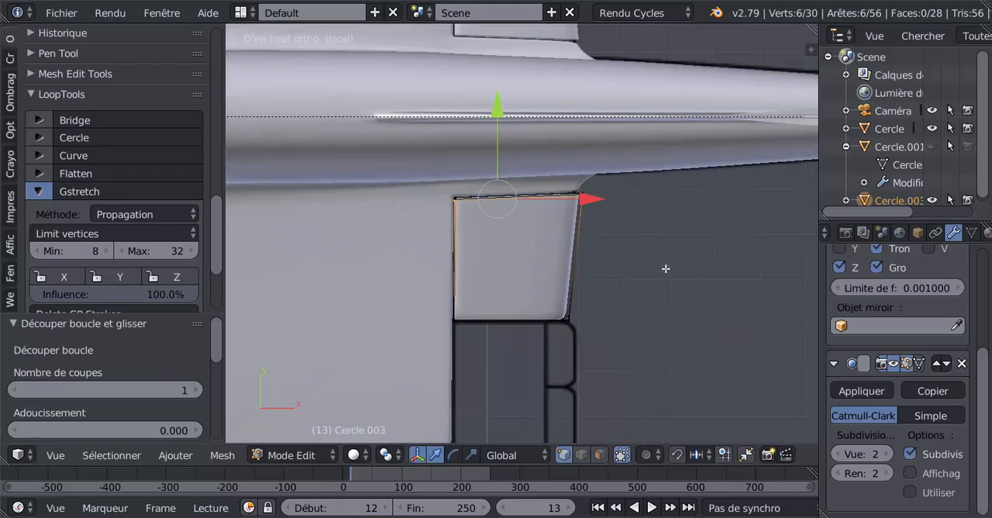
shift+middle_drag(651, 280, 650, 184)
scroll(600, 178, up, 1)
key(ctrl+r)
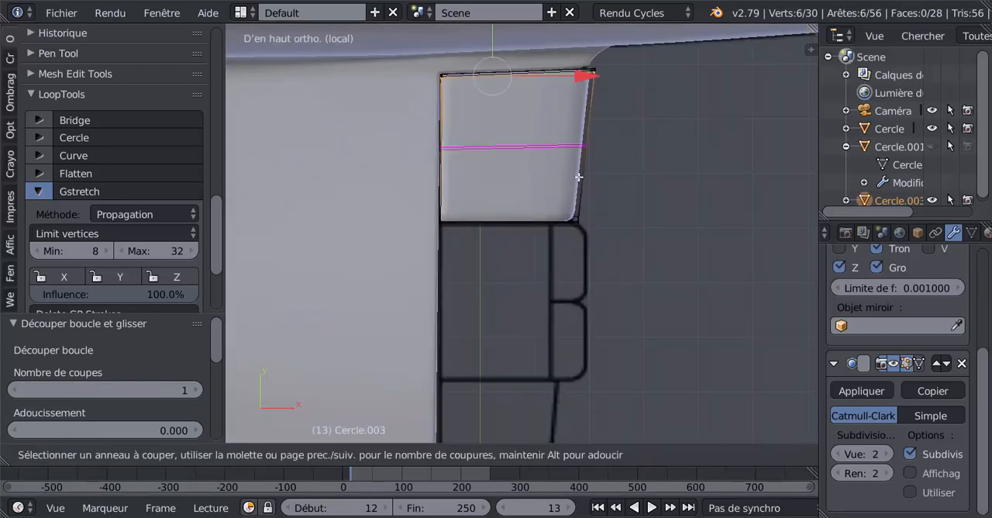
click(583, 186)
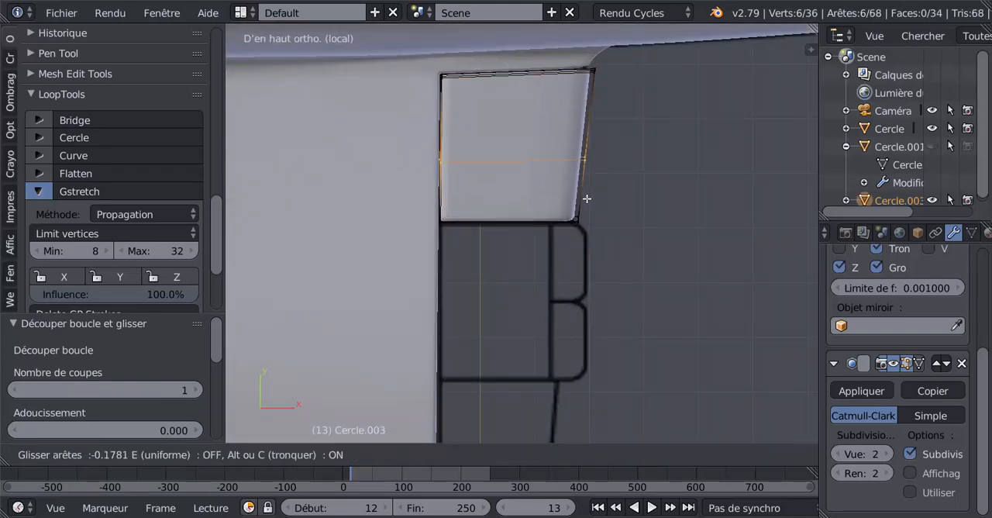
click(596, 254)
scroll(629, 233, up, 3)
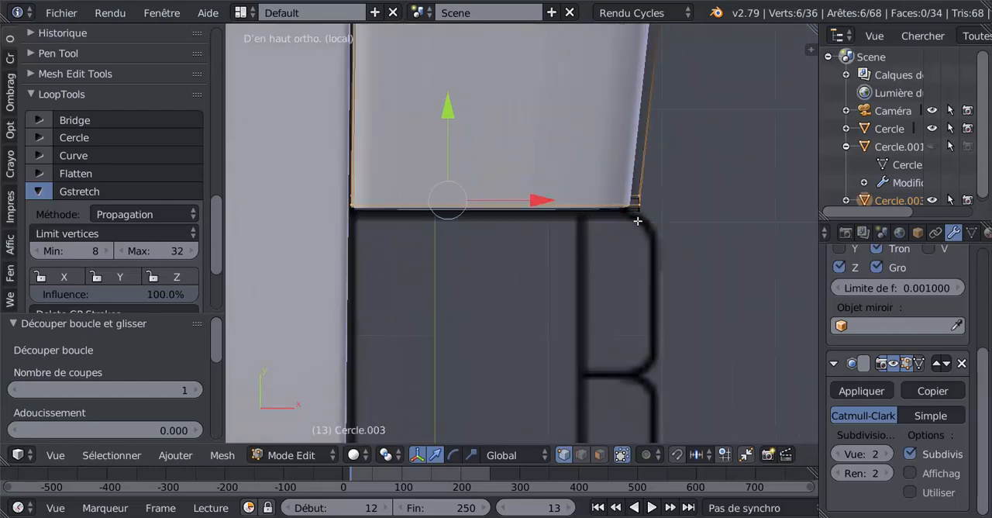
scroll(638, 221, down, 3)
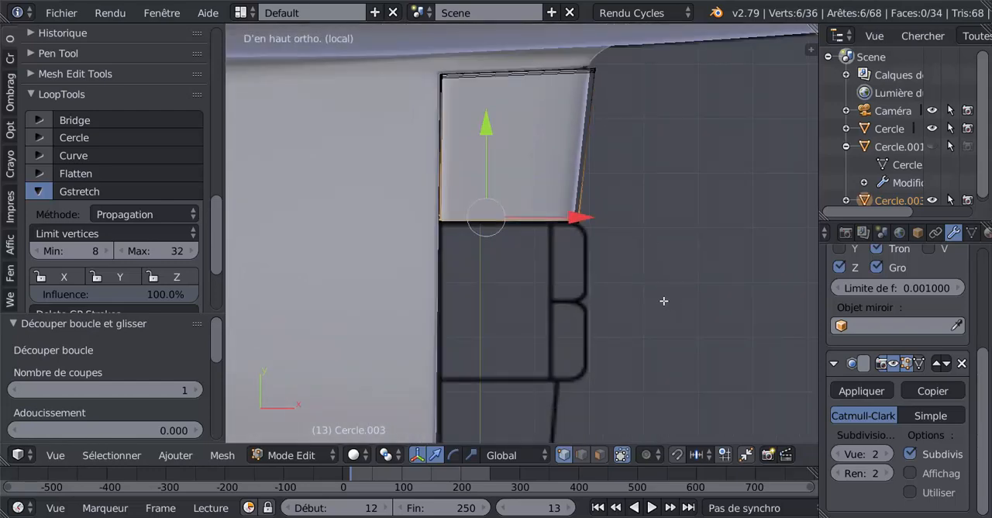
Select the innermost edge loop near the flap's outboard side and remove it with Dissolve Edges.
middle_drag(664, 300, 594, 175)
scroll(594, 241, up, 2)
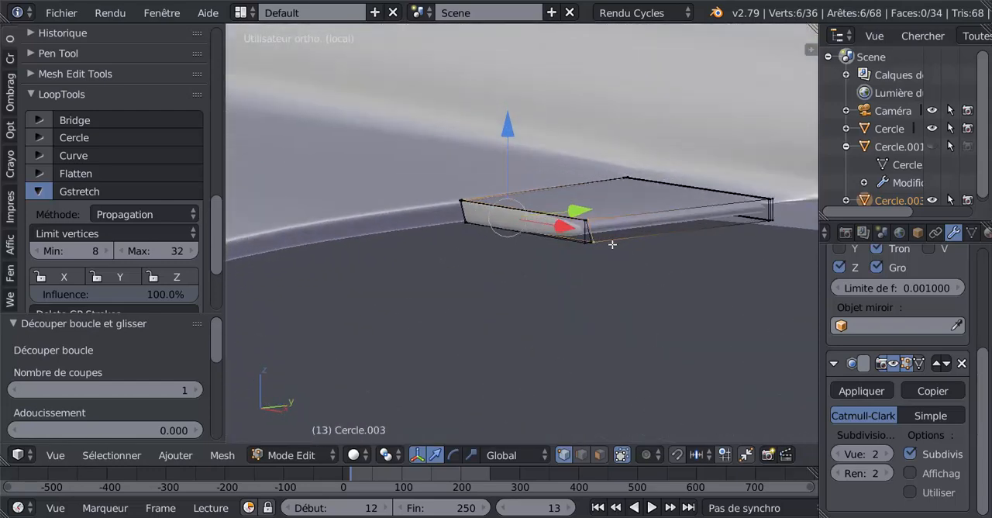
shift+middle_drag(613, 244, 542, 235)
scroll(579, 229, up, 2)
right_click(545, 210)
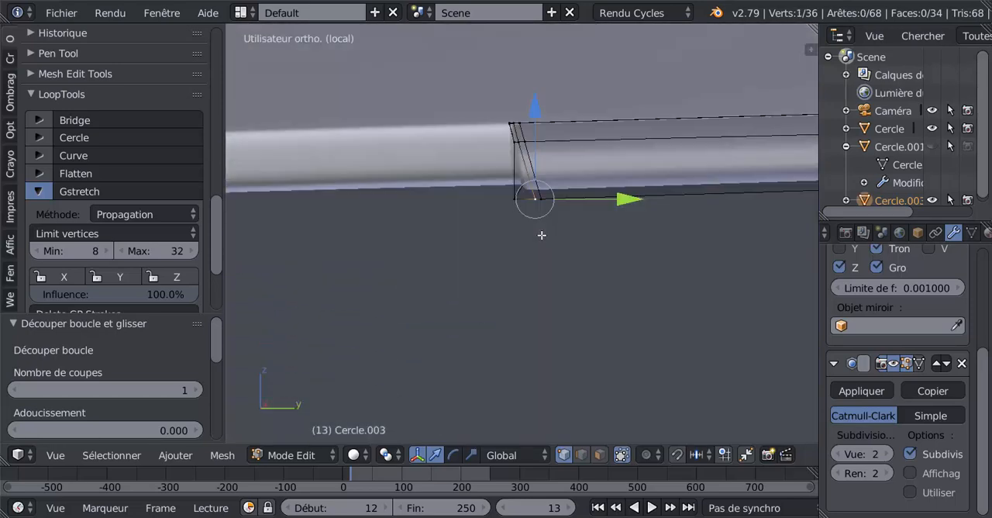
key(KP_3)
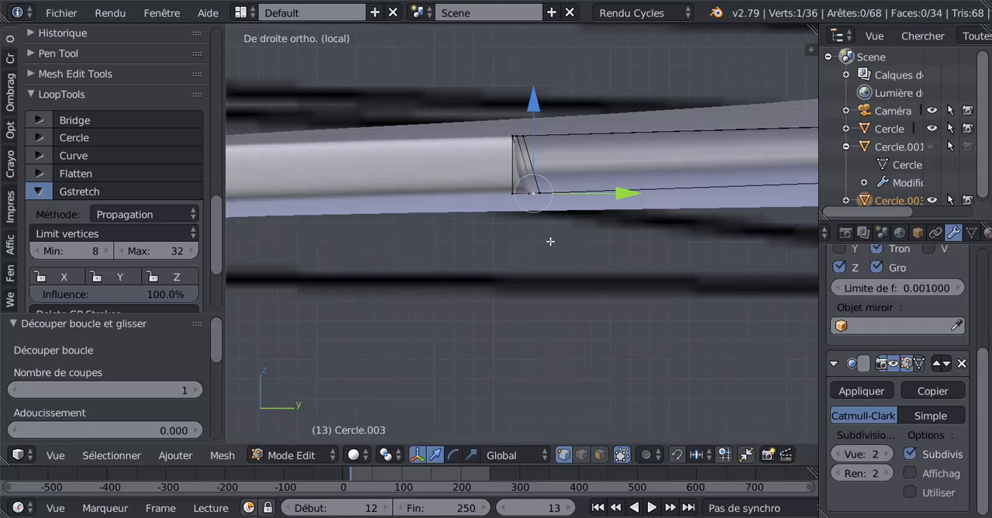
scroll(515, 222, up, 3)
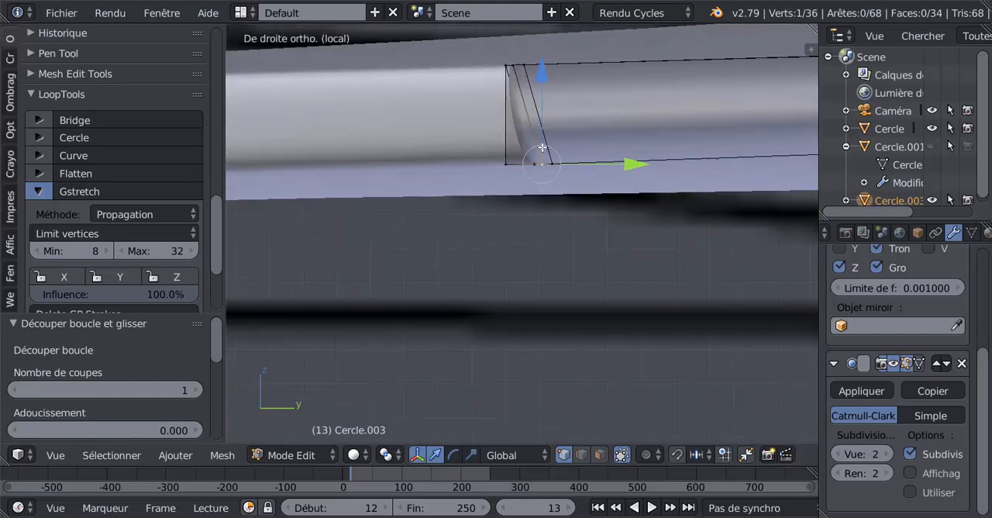
alt+right_click(544, 142)
key(x)
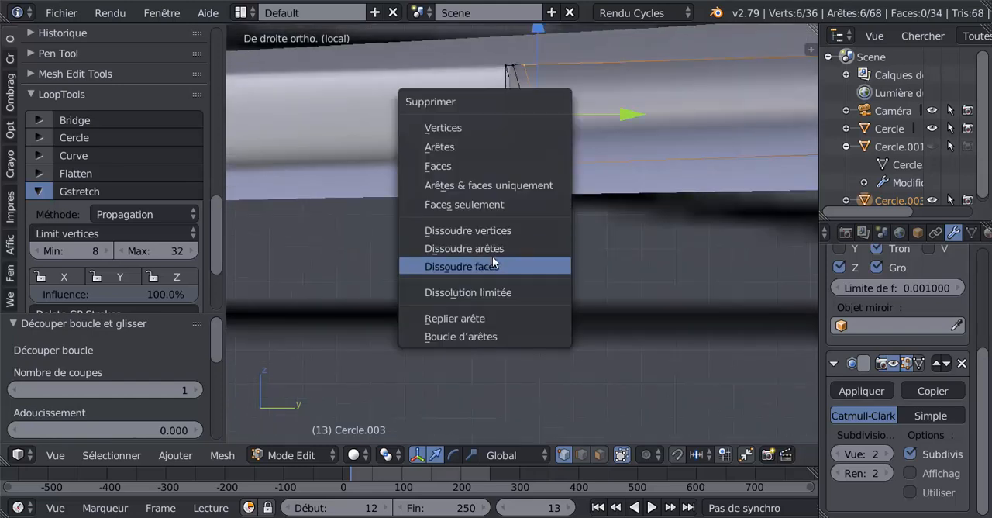
click(494, 247)
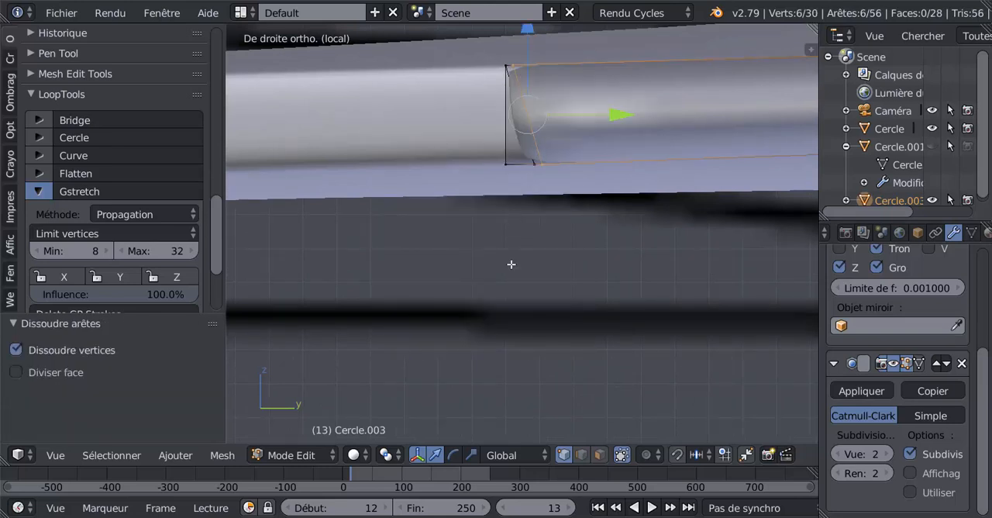
Dissolve the remaining edge loop beside the flap's outboard edge, leaving only the outer corner edges there.
key(x)
click(512, 268)
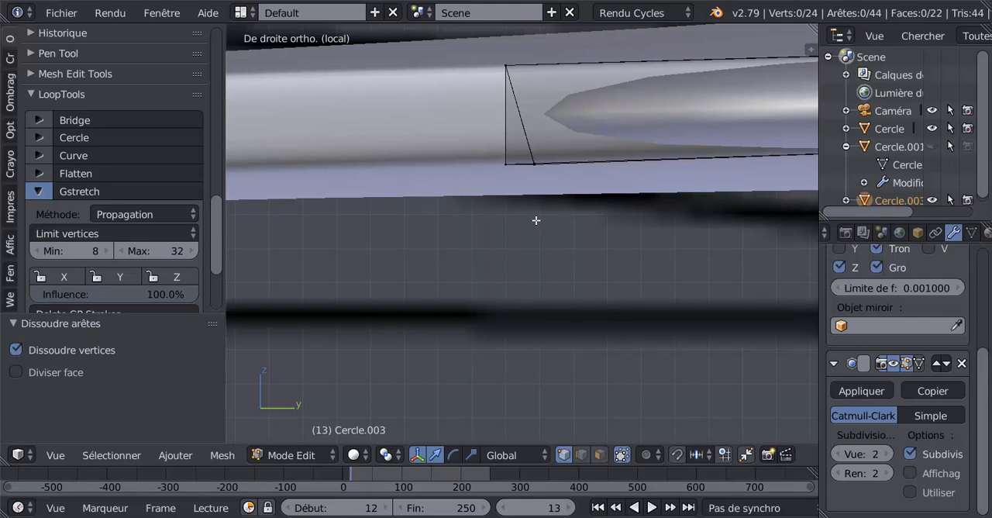
key(ctrl+z)
mouse_move(535, 234)
middle_down()
mouse_move(539, 255)
mouse_move(552, 241)
middle_up()
key(x)
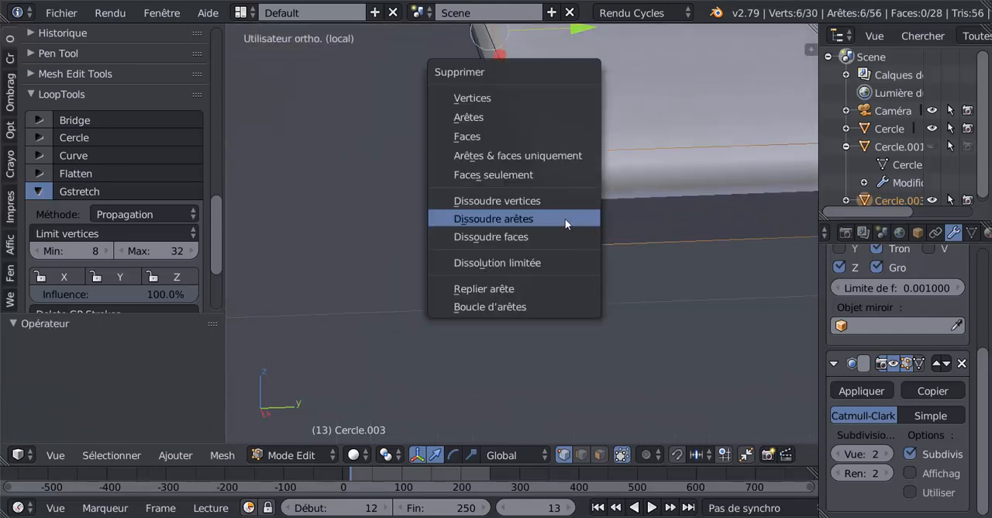
click(564, 219)
key(KP_8)
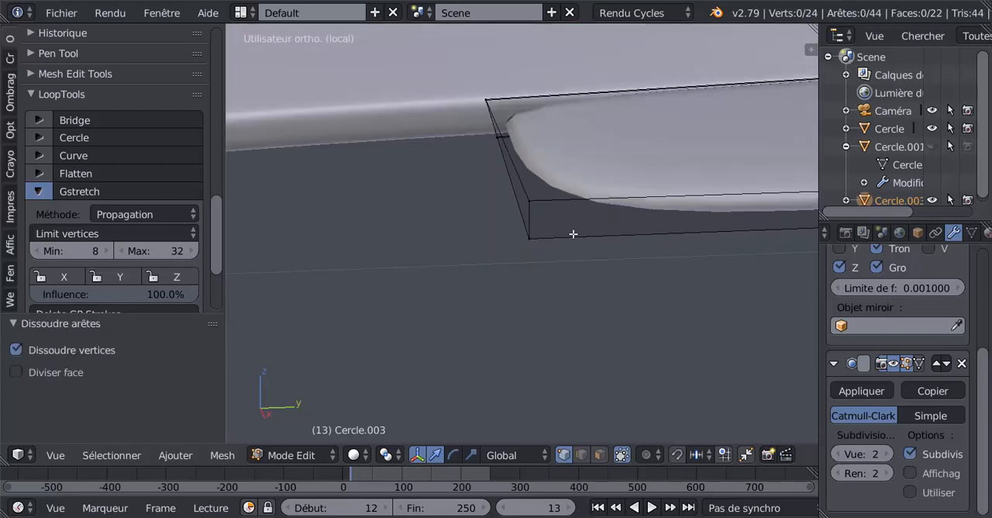
Try to move the flap's lower outboard corner vertex along Y in the right view to straighten the slanted side.
middle_drag(573, 233, 561, 198)
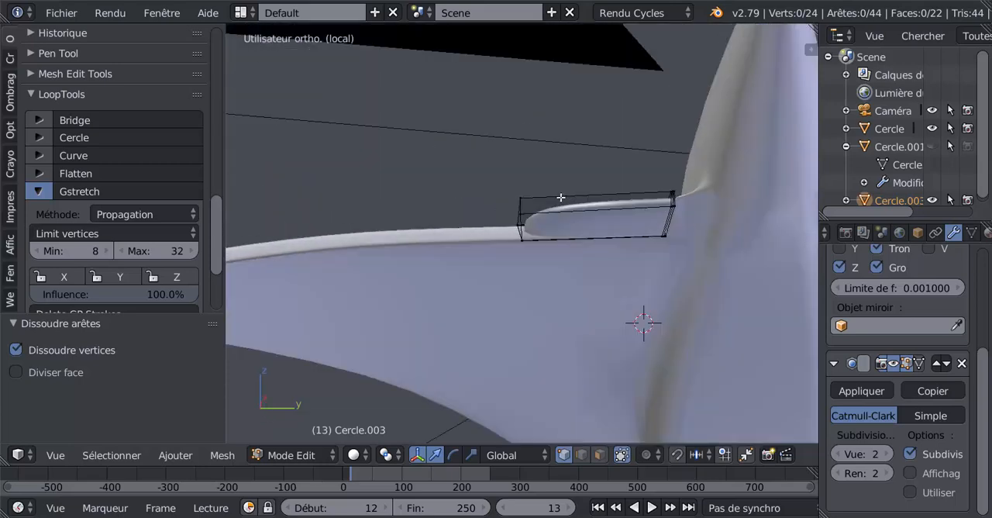
key(KP_1)
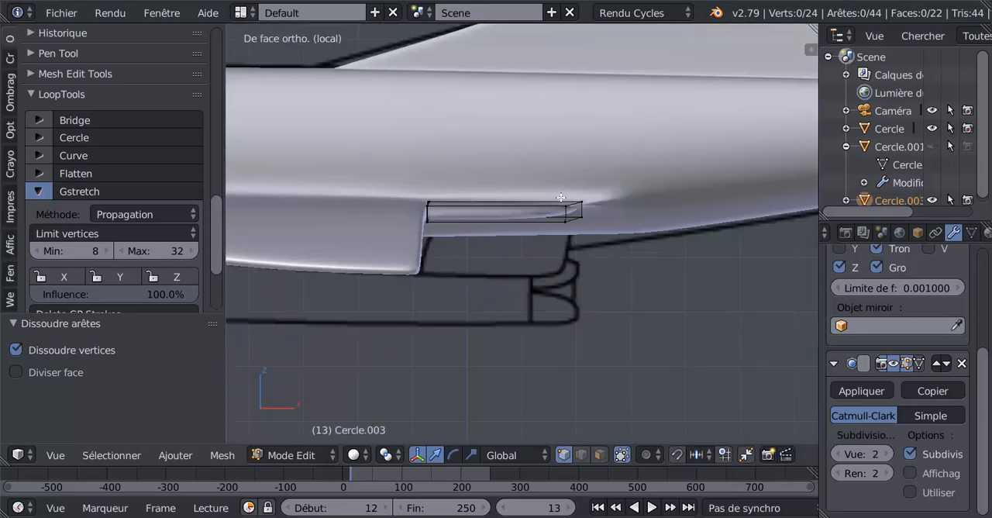
key(KP_3)
scroll(493, 186, up, 7)
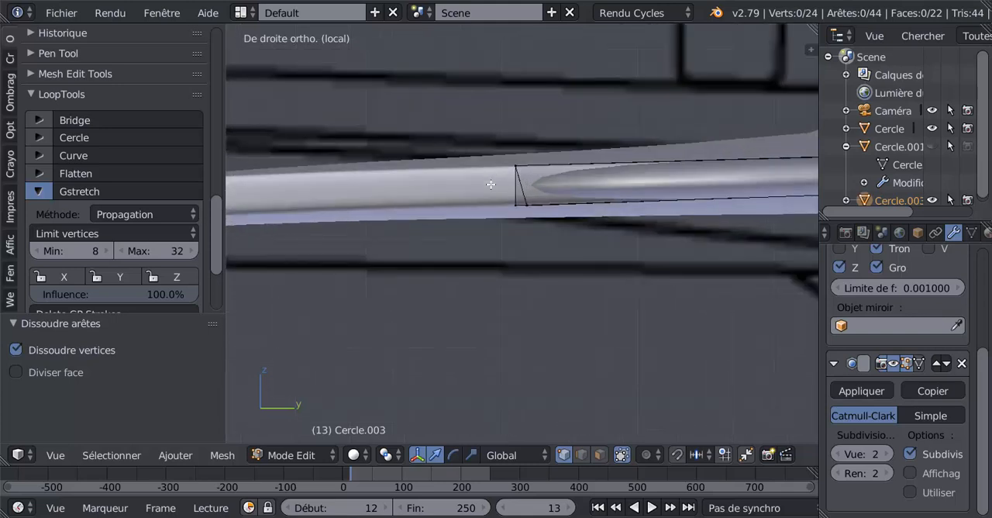
right_click(533, 194)
drag(613, 199, 595, 202)
key(ctrl+z)
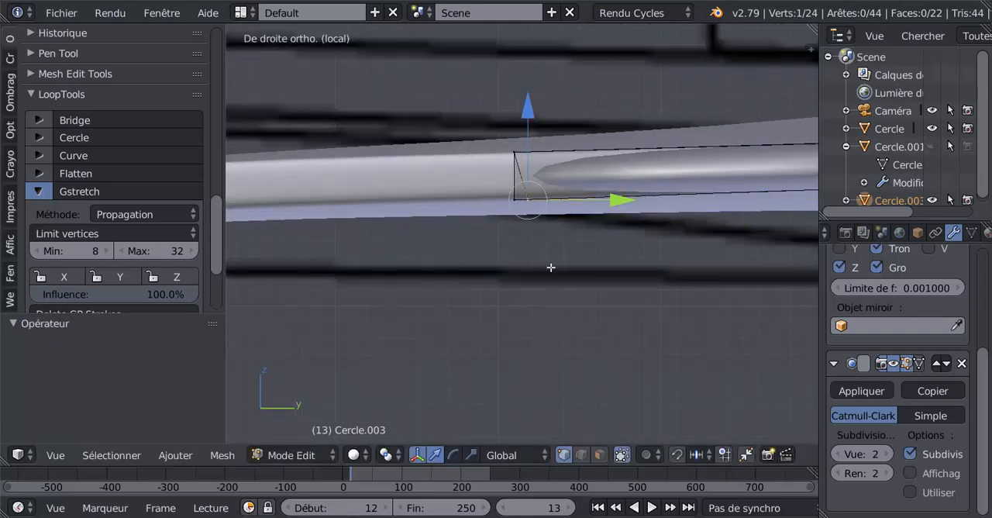
key(c)
click(525, 201)
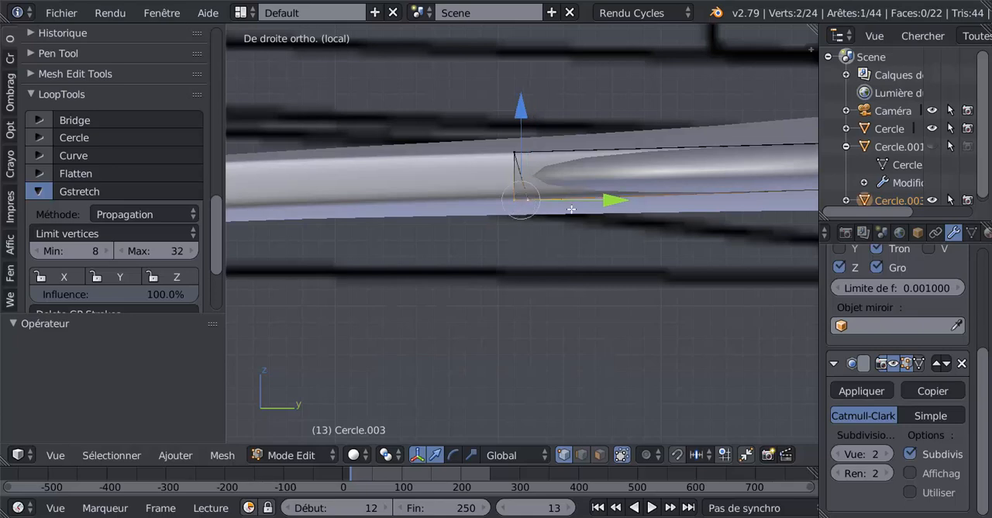
middle_click(507, 203)
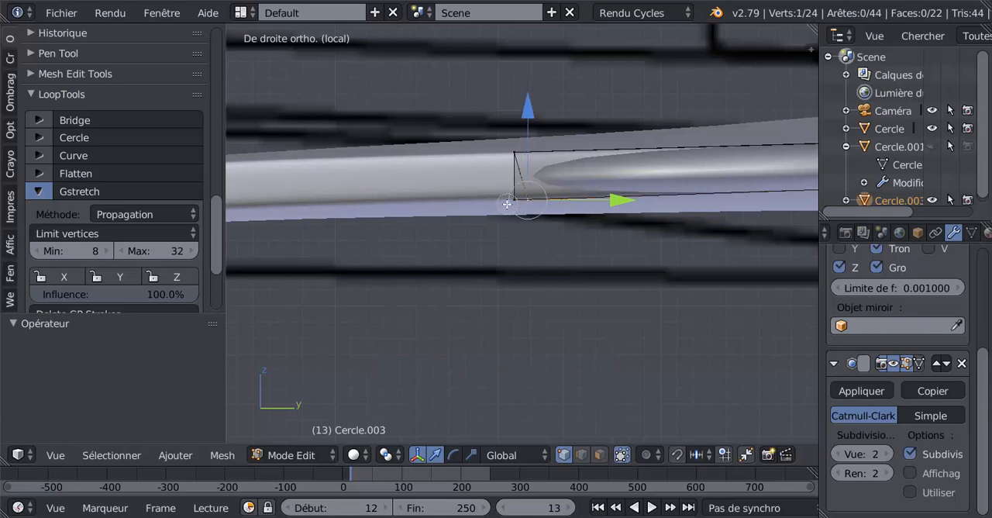
mouse_move(622, 203)
mouse_down()
mouse_move(631, 202)
mouse_move(612, 202)
mouse_up()
key(a)
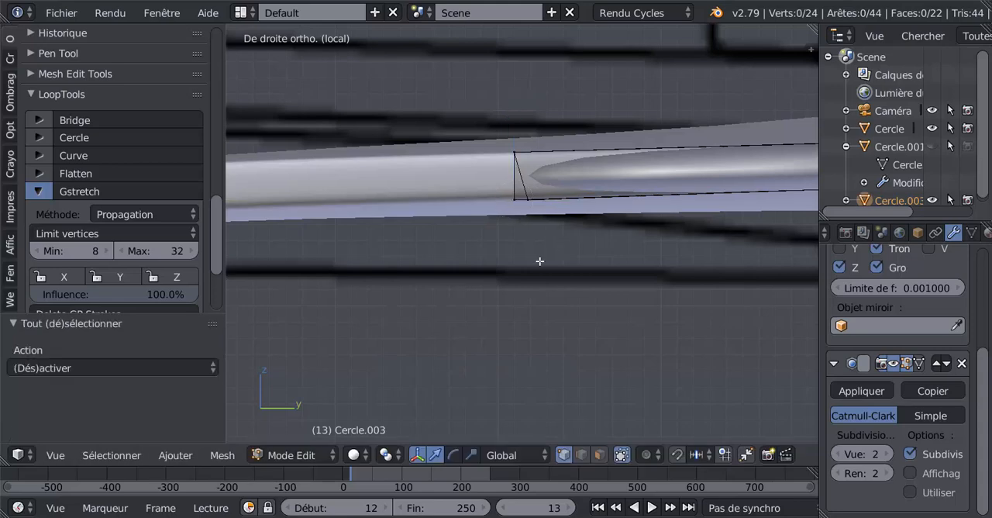
Select the offset lower outboard corner vertex in wireframe and move it about -0.008 along Y, in line with the outer edge.
key(z)
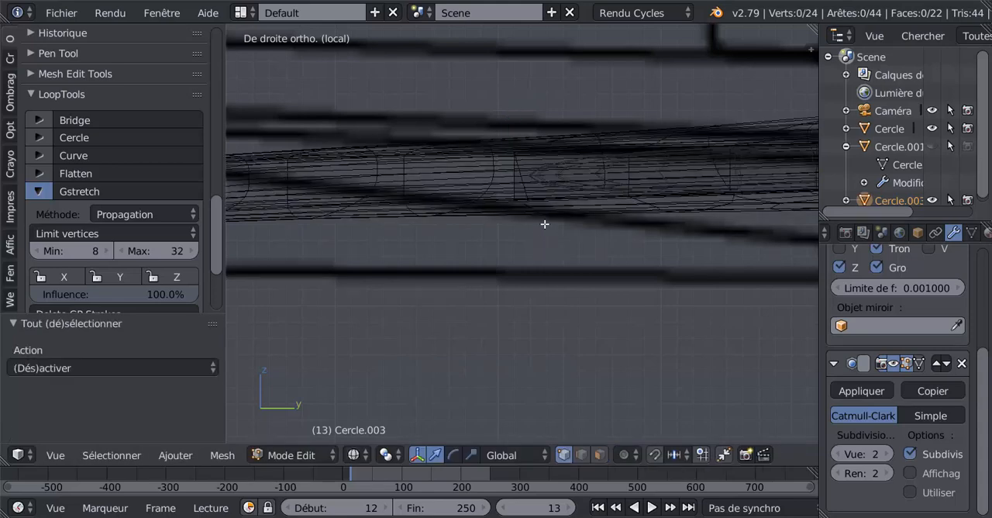
right_click(527, 201)
key(a)
right_click(529, 202)
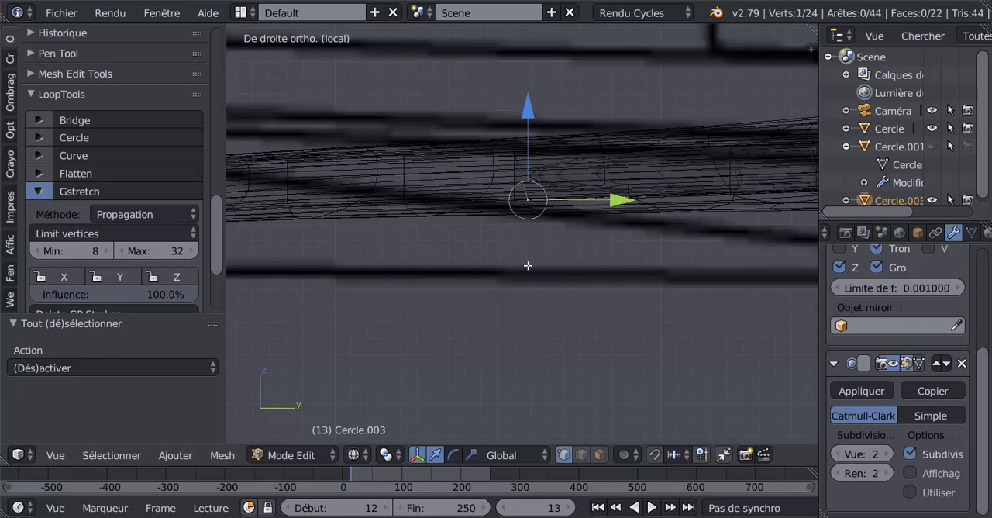
key(z)
drag(608, 199, 597, 214)
scroll(515, 258, up, 2)
scroll(516, 258, down, 9)
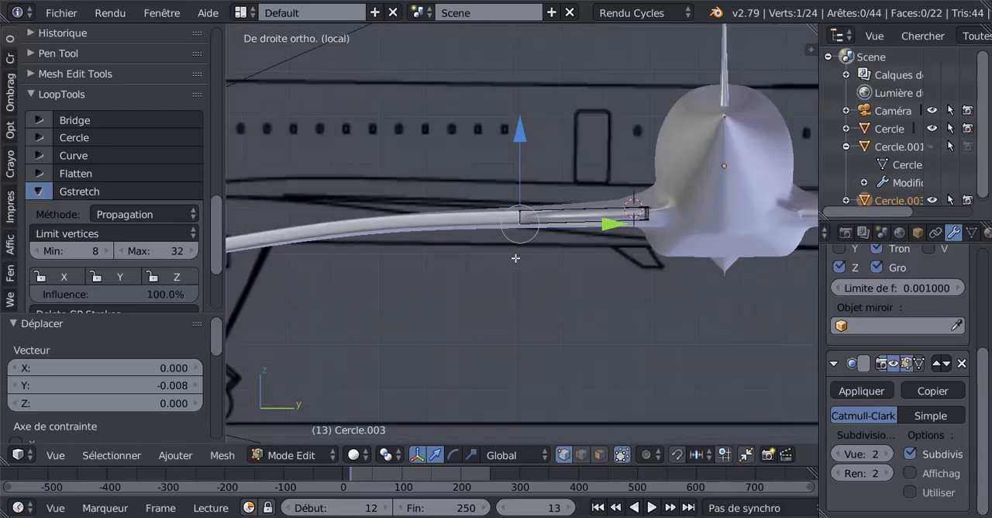
Add one loop cut beside the flap's straightened outboard side and slide it about -0.974 toward that edge.
scroll(516, 258, up, 5)
scroll(515, 258, up, 3)
scroll(517, 258, down, 1)
middle_drag(518, 258, 543, 279)
key(ctrl+r)
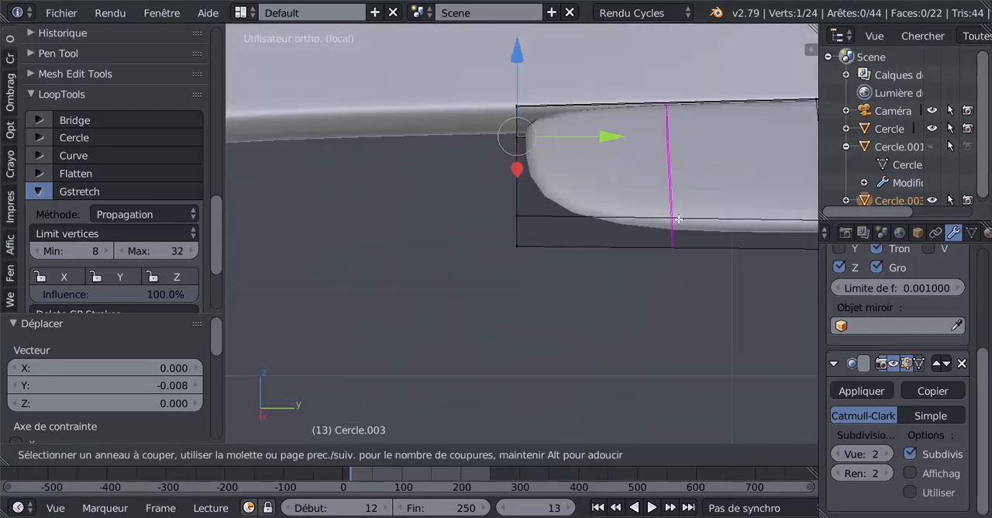
click(665, 221)
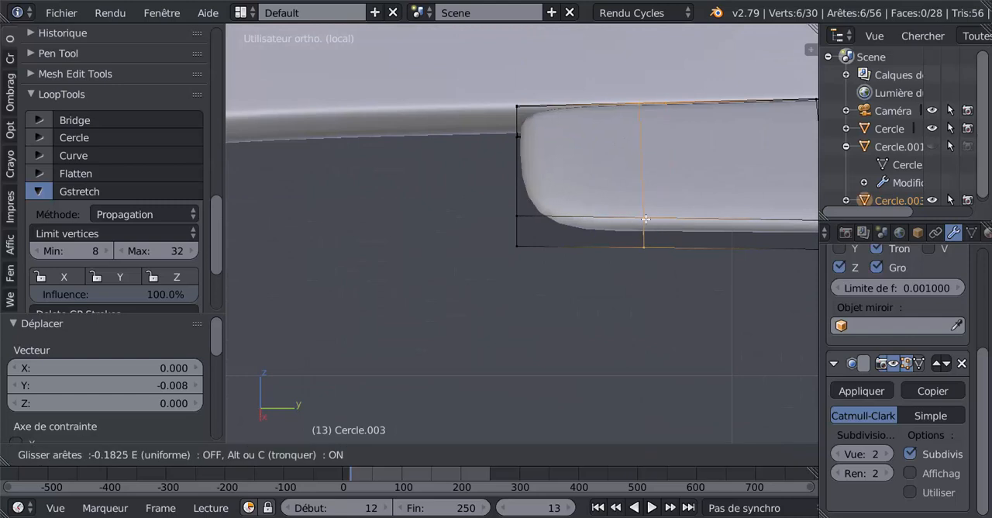
click(525, 242)
Add two horizontal loop cuts around the flap's sides, sliding one about 0.946 toward the upper edge and the other close to the lower edge.
middle_drag(560, 259, 577, 205)
key(ctrl+r)
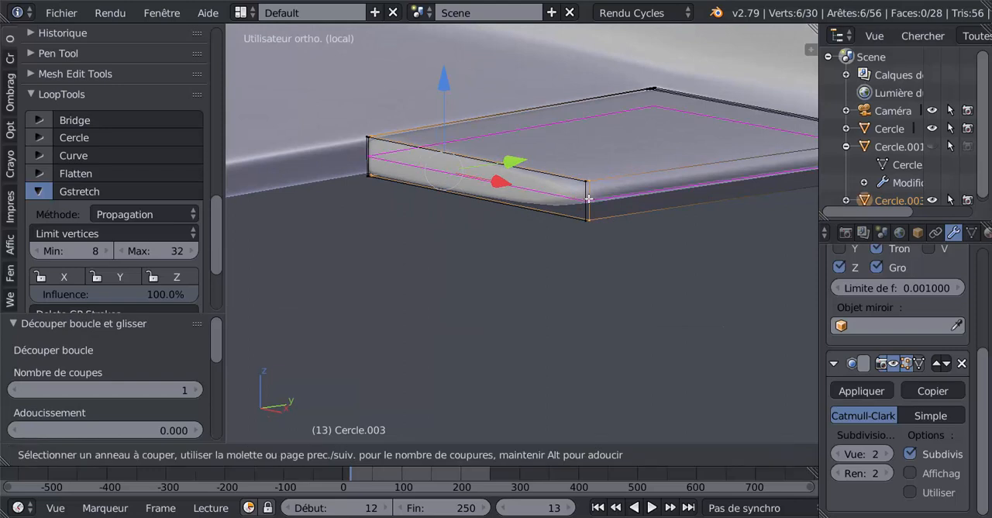
click(589, 198)
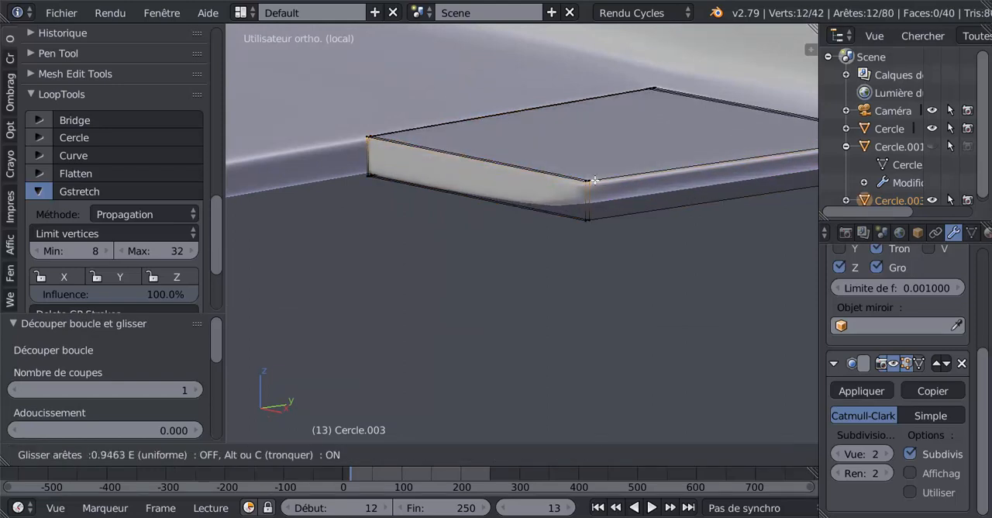
click(594, 182)
key(ctrl+r)
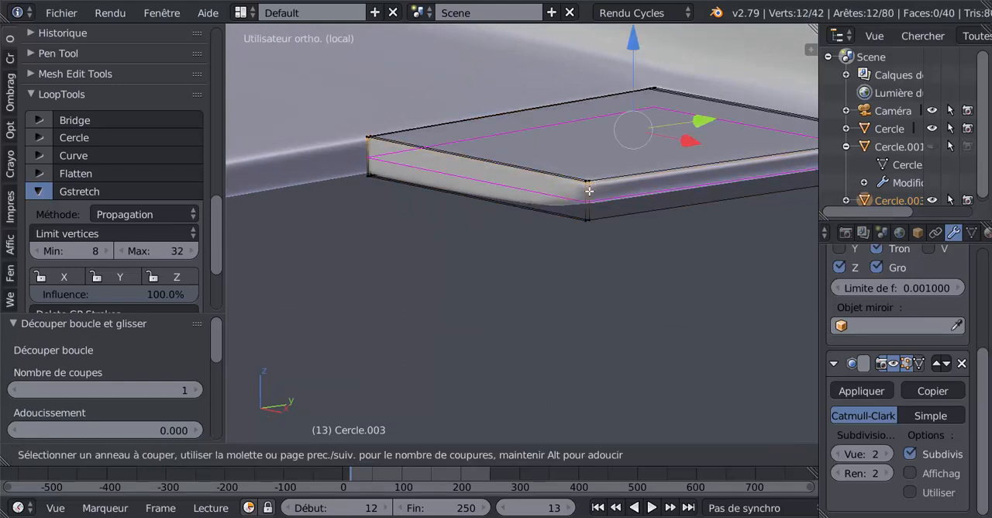
click(589, 194)
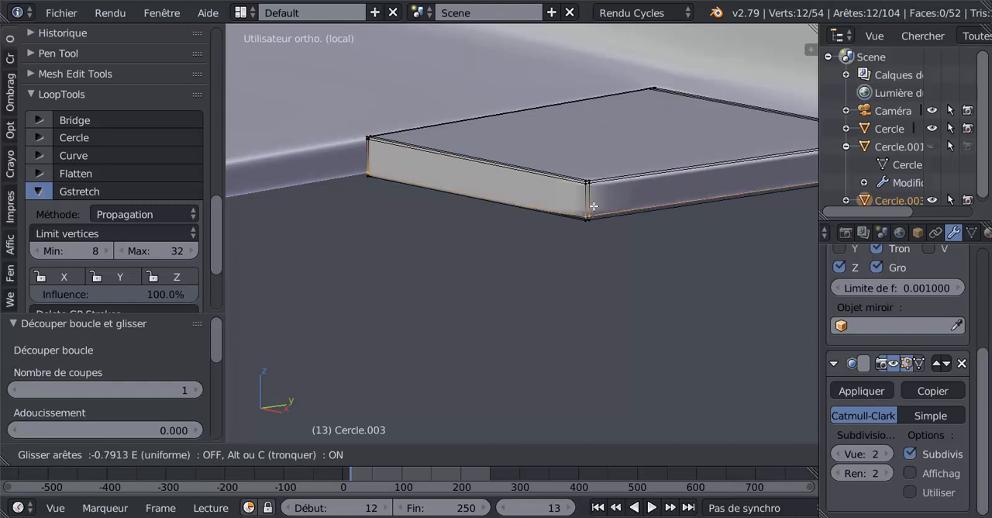
click(593, 217)
Examine the smoothed flap's edges and its fit against the wing and fuselage, in object and edit mode.
key(Tab)
scroll(622, 258, down, 4)
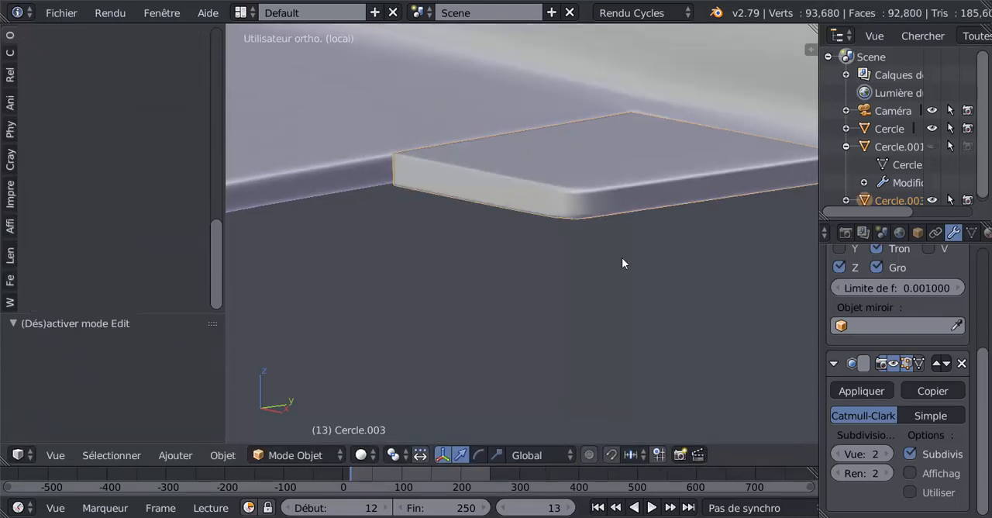
middle_drag(622, 258, 554, 259)
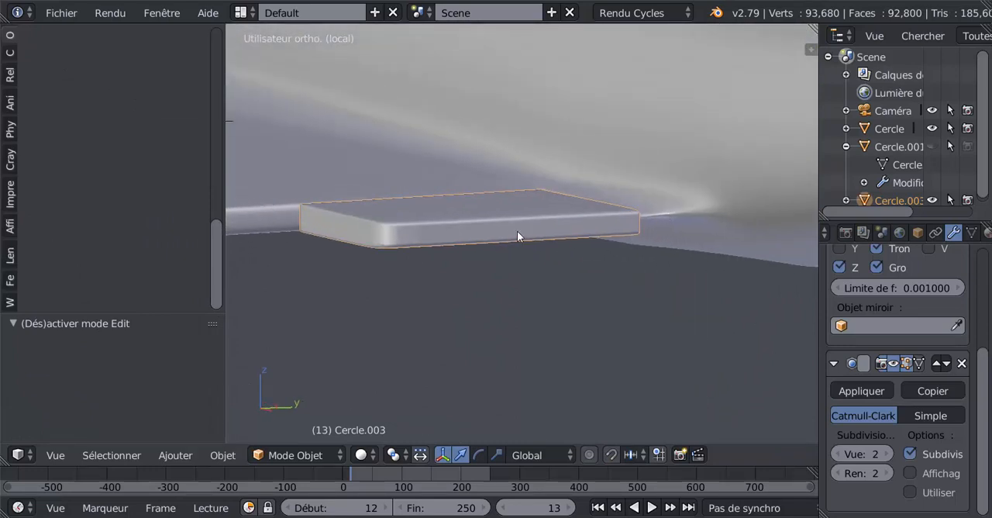
key(Tab)
middle_drag(517, 248, 515, 296)
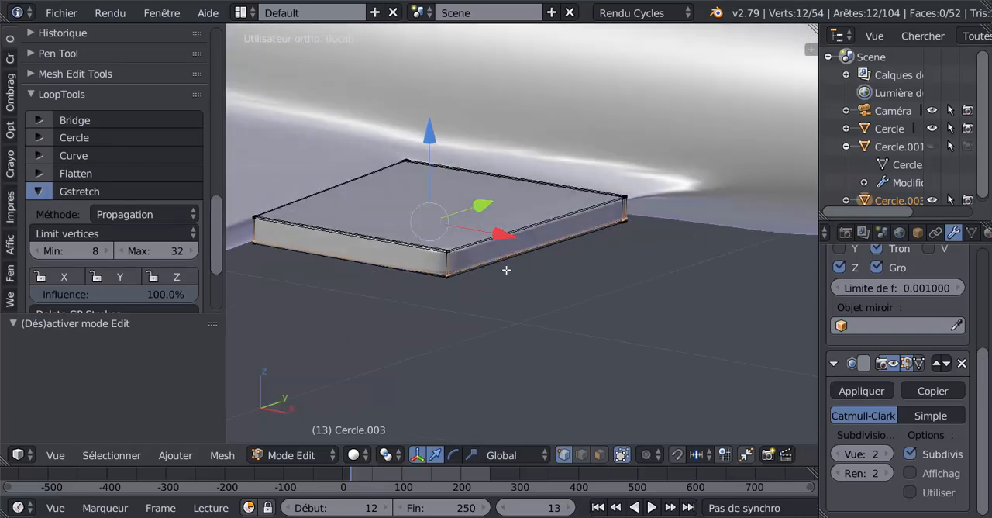
scroll(500, 277, up, 3)
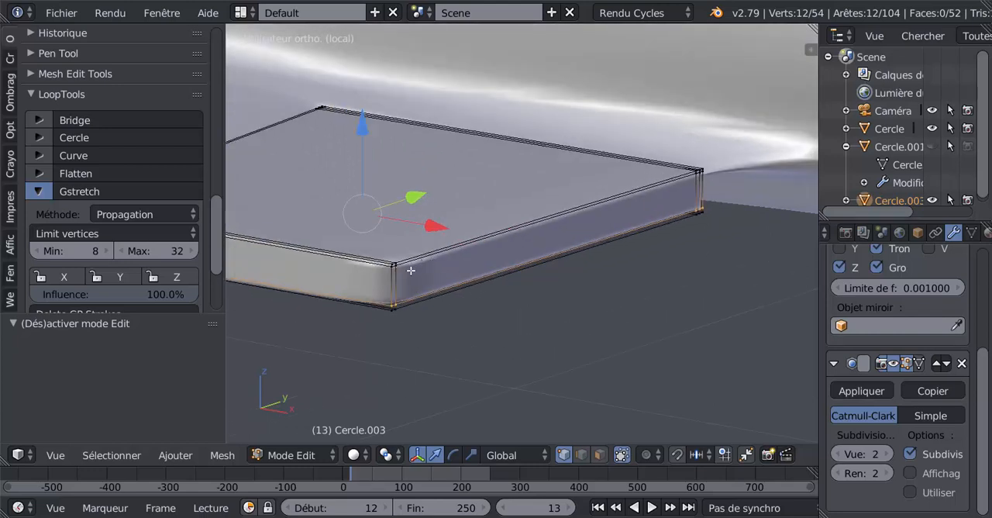
scroll(403, 270, down, 4)
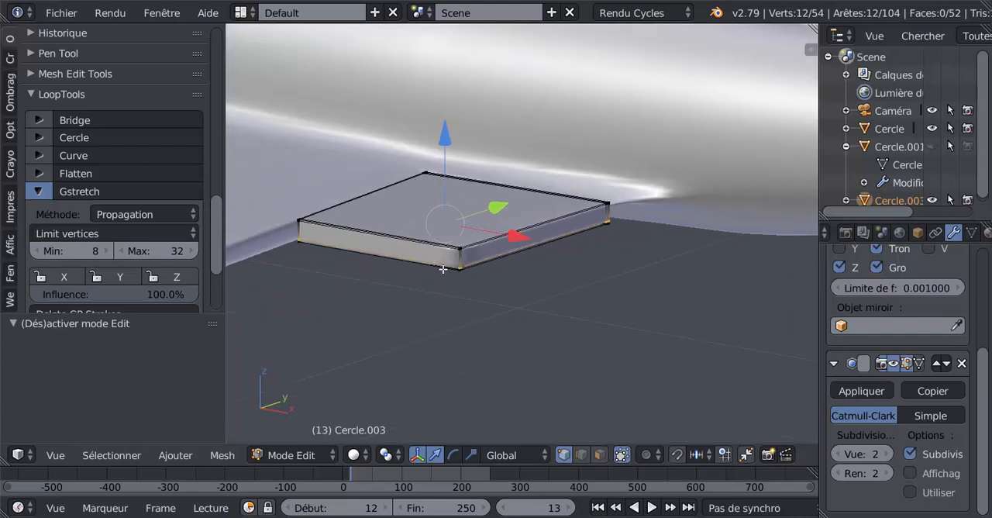
key(Tab)
scroll(465, 258, down, 2)
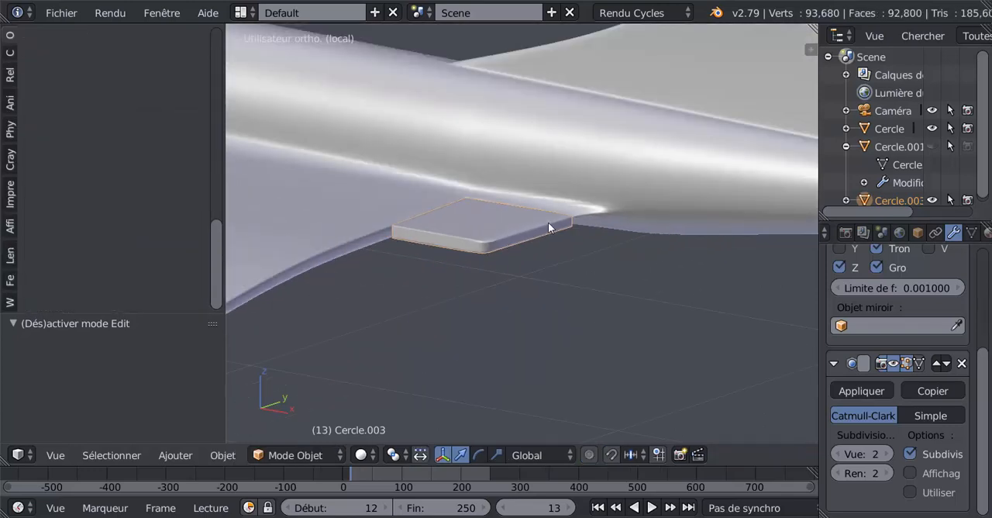
scroll(433, 289, down, 3)
scroll(512, 260, up, 8)
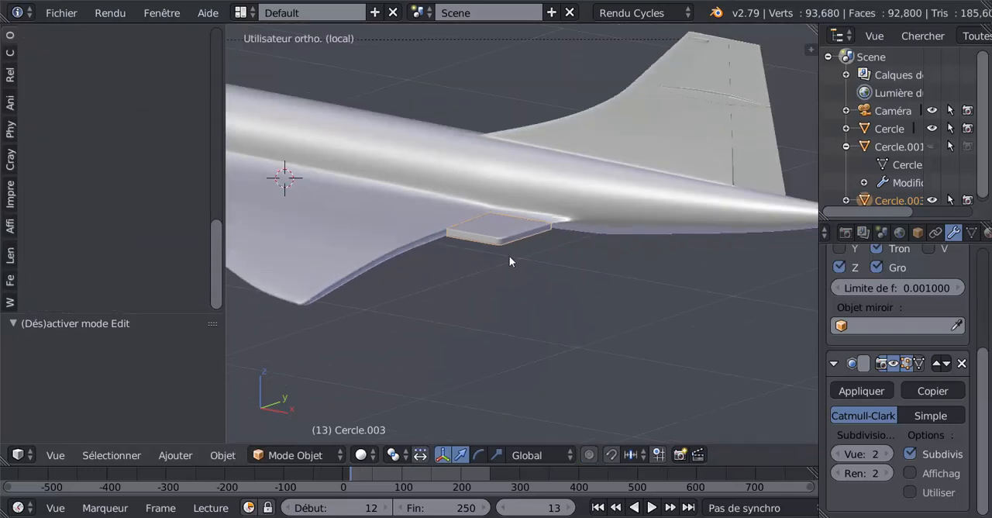
Select the flap's upper trailing-edge vertices at both corners in wireframe and move them -0.008 along Z in the right view.
key(Tab)
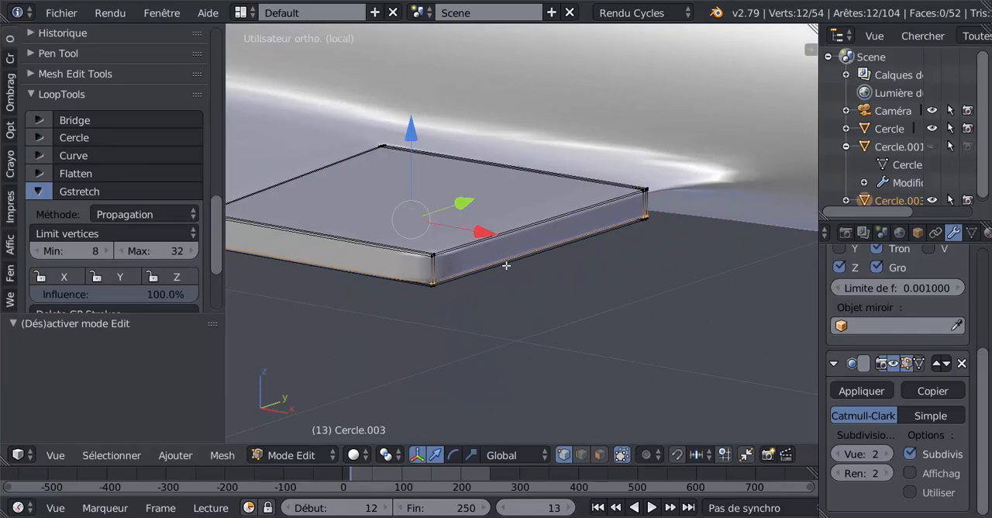
key(z)
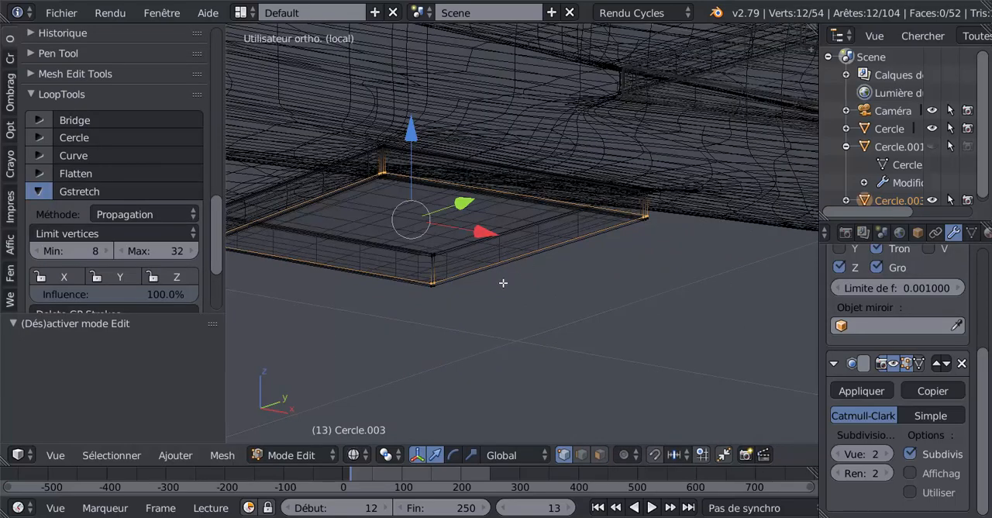
key(a)
alt+right_click(431, 256)
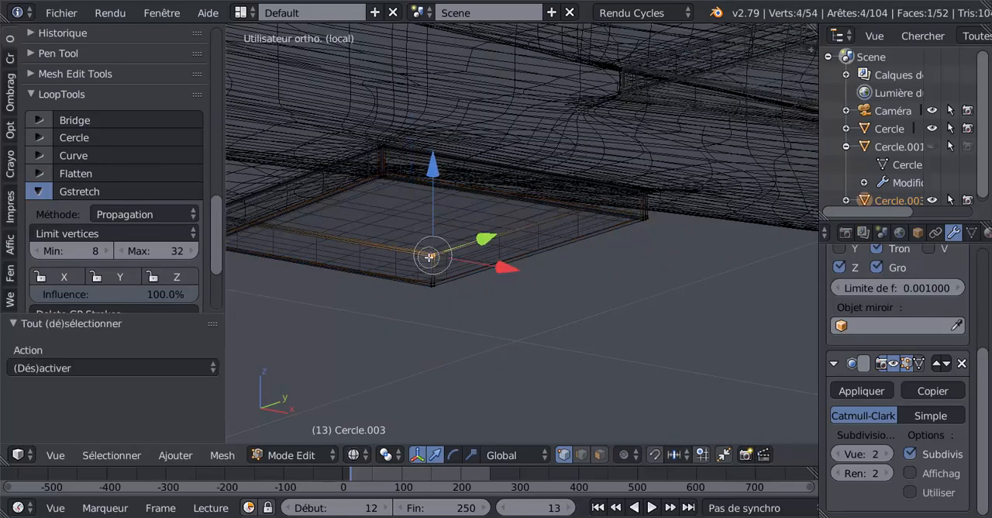
alt+shift+right_click(637, 195)
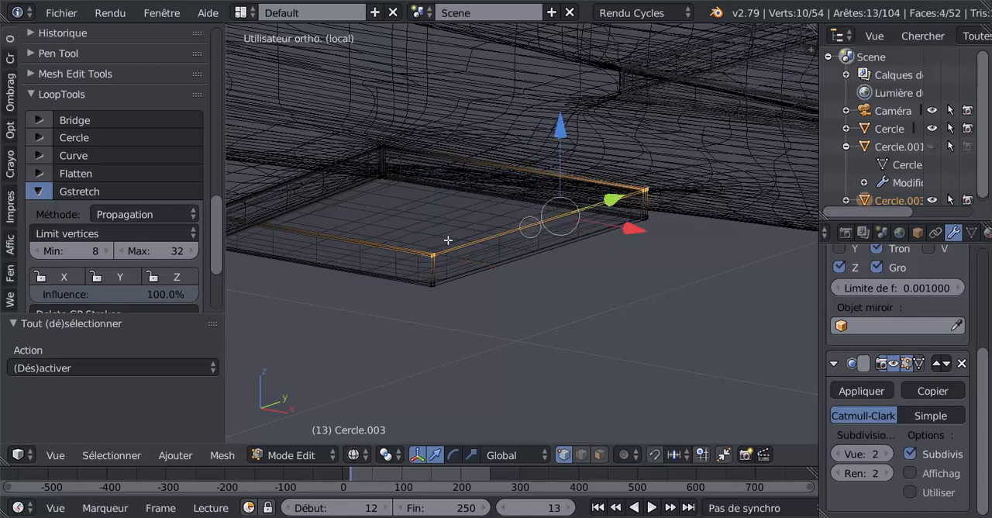
middle_drag(596, 306, 523, 318)
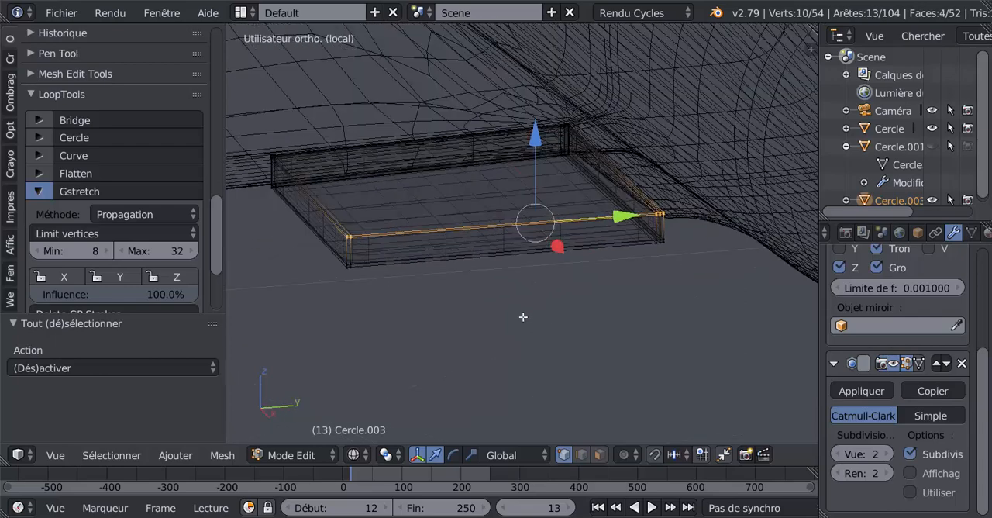
key(z)
scroll(524, 315, up, 3)
scroll(567, 219, down, 2)
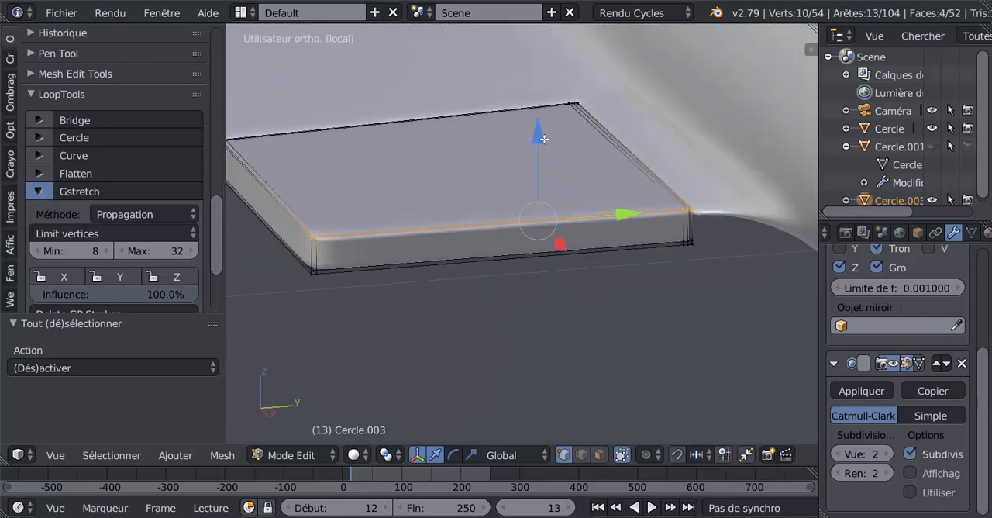
middle_drag(544, 138, 527, 236)
key(ctrl+KP_3)
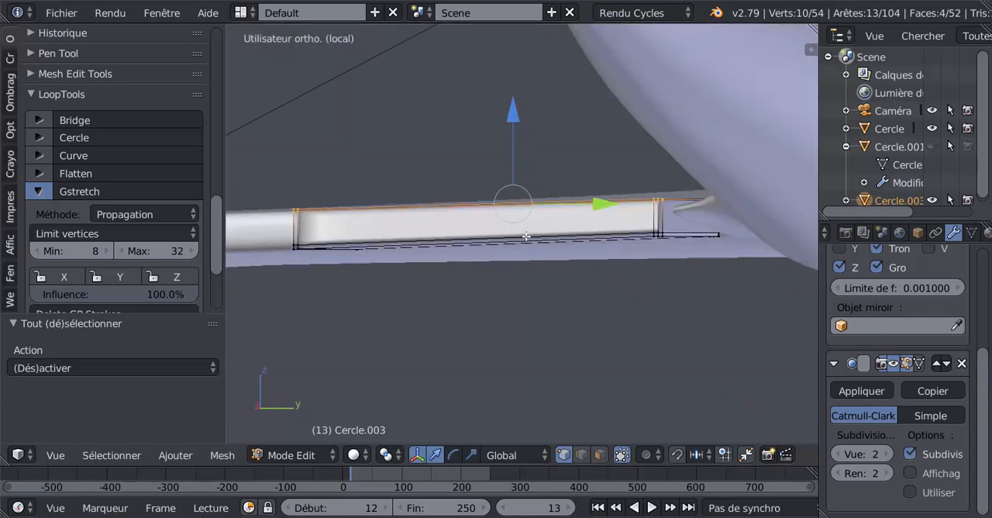
key(KP_3)
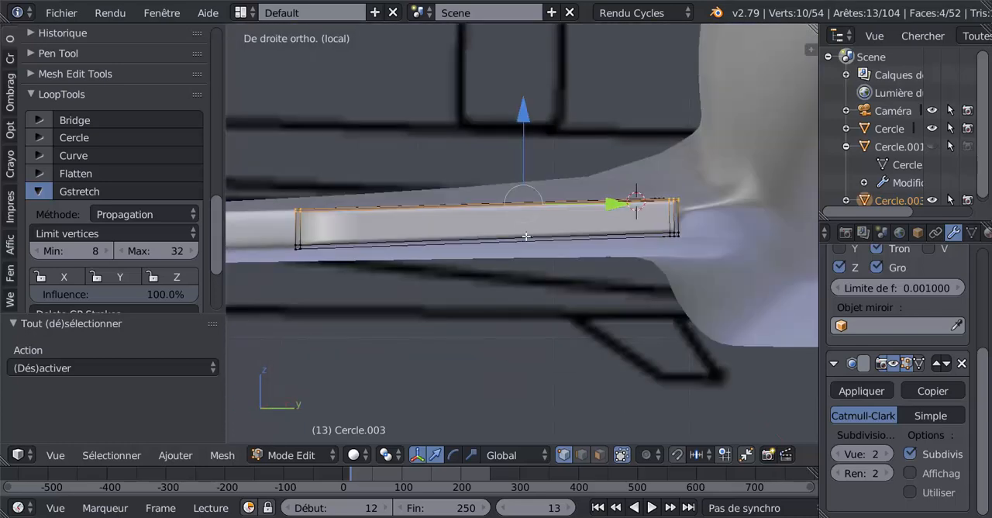
scroll(553, 234, up, 2)
scroll(563, 240, down, 1)
drag(522, 121, 522, 130)
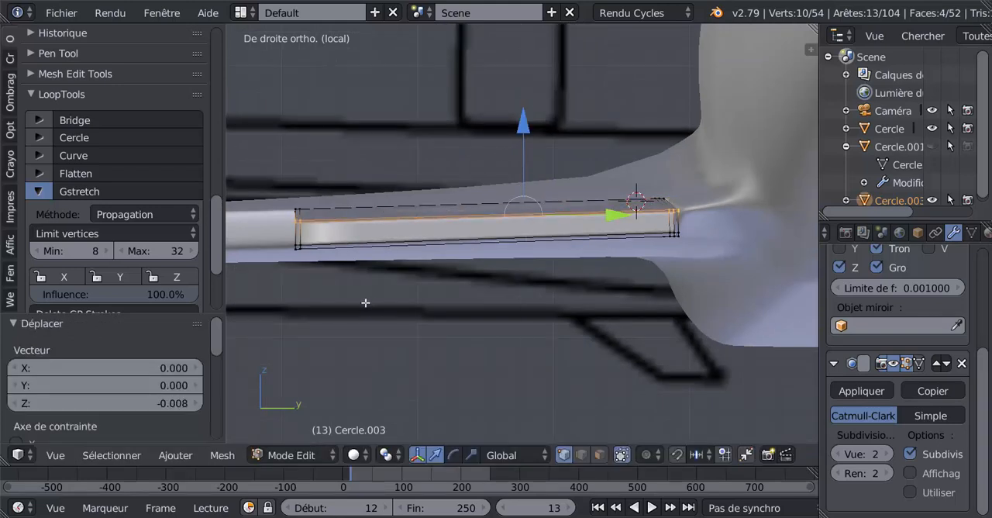
Select all of the flap's lower vertices in wireframe and move them up 0.016 along Z to thin the trailing edge.
key(a)
key(z)
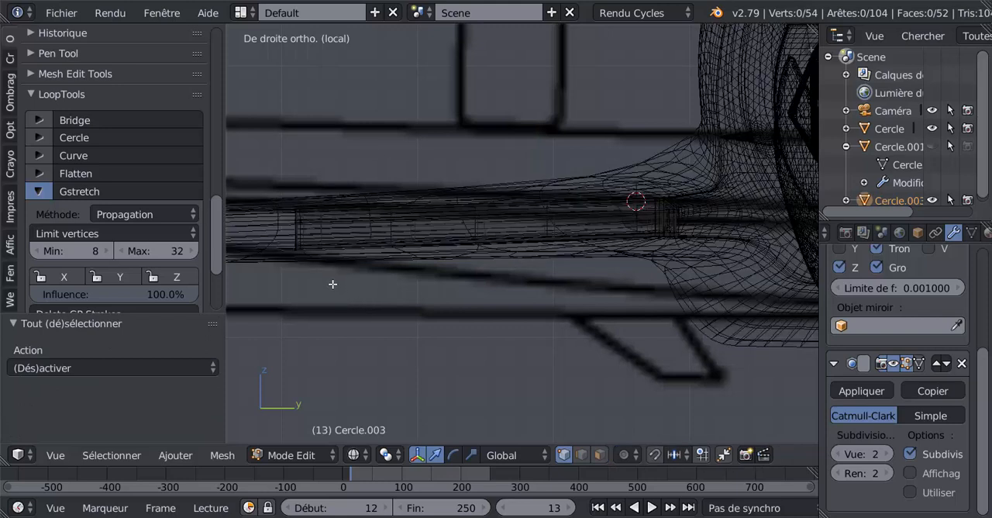
key(x)
key(c)
click(302, 250)
mouse_move(305, 250)
mouse_down()
mouse_move(552, 227)
mouse_move(691, 233)
mouse_up()
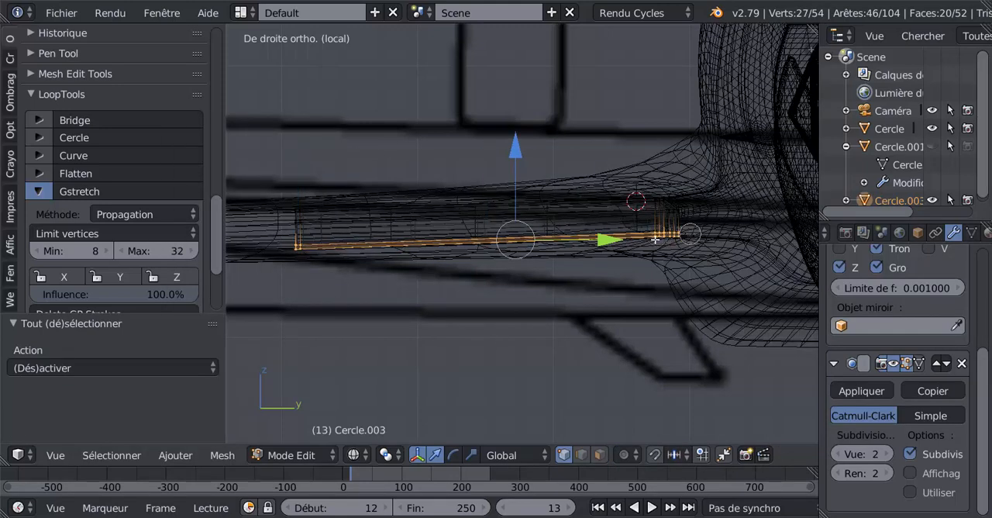
right_click(321, 273)
key(z)
mouse_move(523, 151)
mouse_down()
mouse_move(532, 131)
mouse_move(527, 153)
mouse_up()
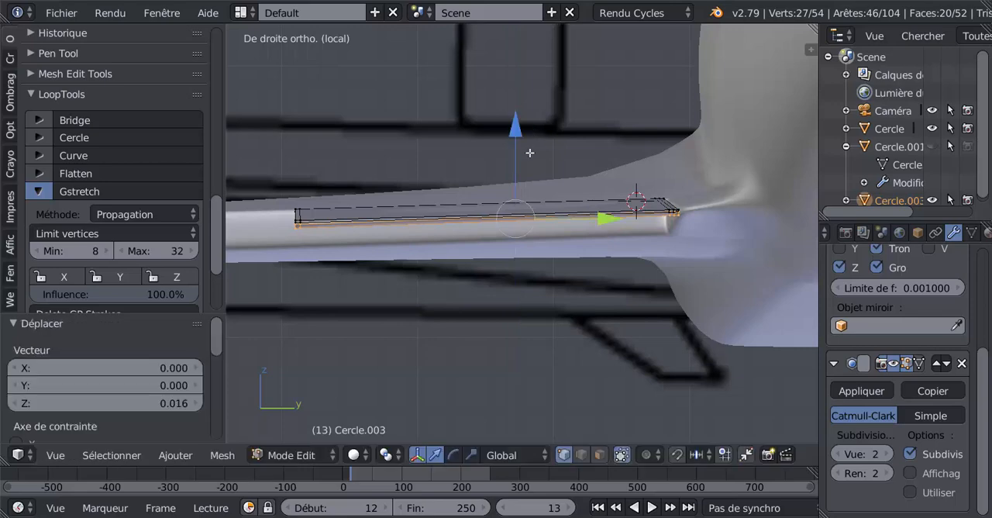
Select the flap's lower vertices along the wing-side edge and lower them -0.015 along Z, plus a fine adjustment of -0.000553.
key(Tab)
scroll(540, 194, up, 3)
middle_drag(541, 194, 553, 256)
key(Tab)
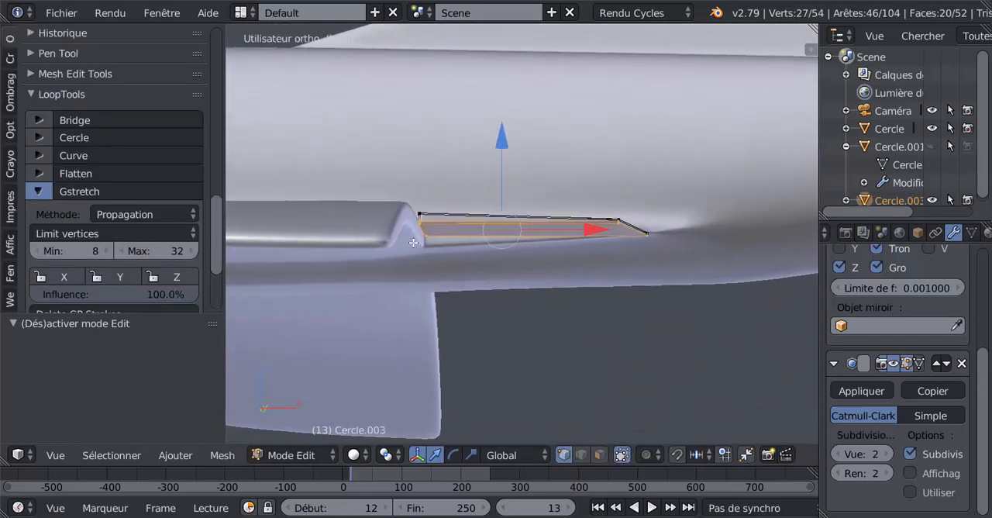
scroll(458, 247, up, 2)
middle_drag(431, 243, 409, 248)
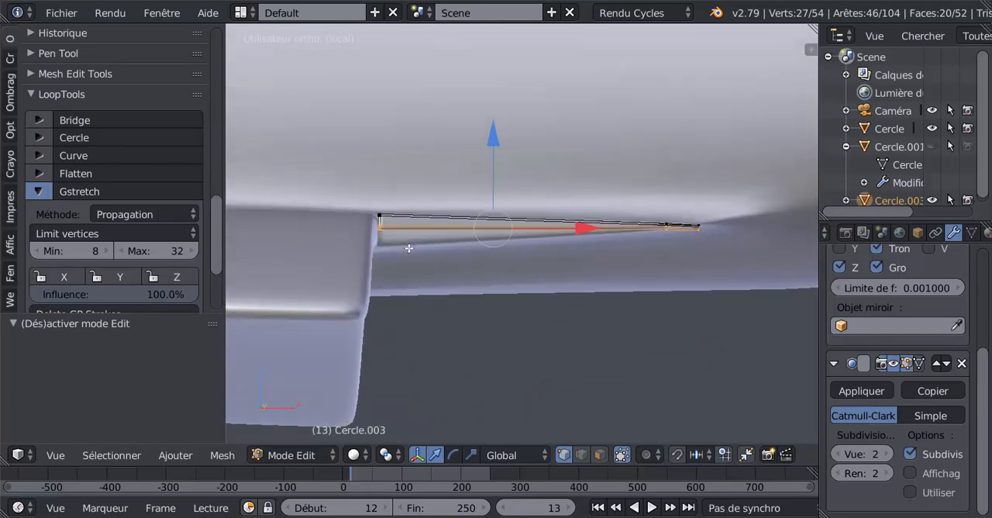
key(a)
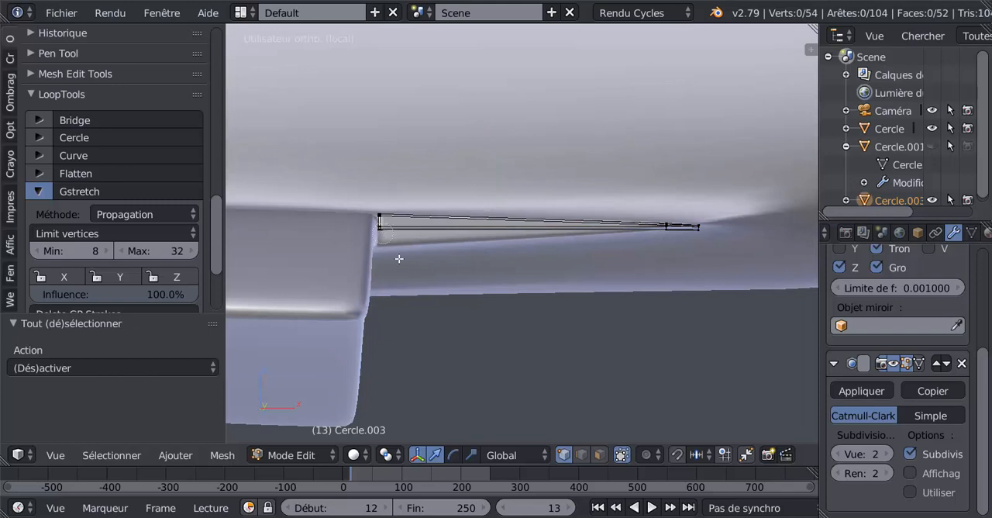
key(z)
drag(385, 239, 381, 234)
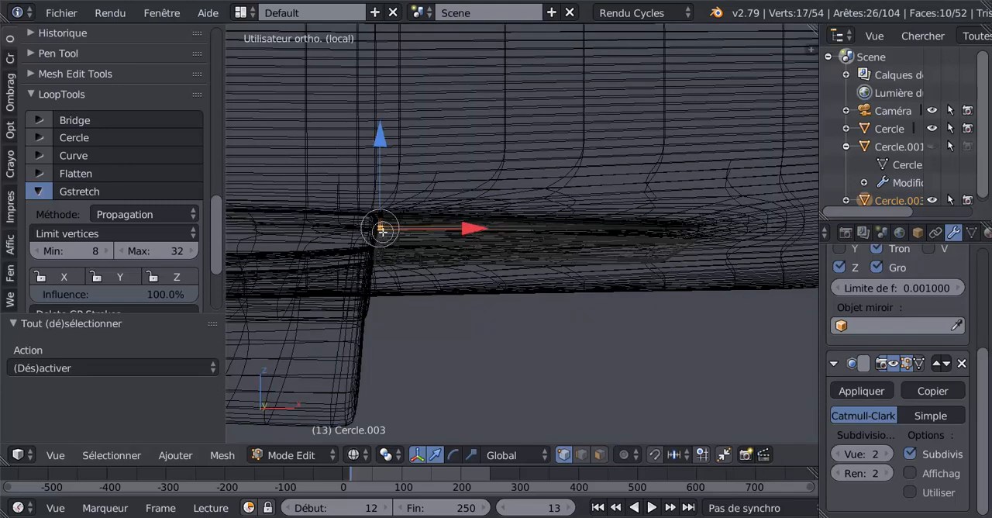
key(Escape)
key(z)
drag(384, 164, 384, 187)
middle_drag(384, 187, 386, 268)
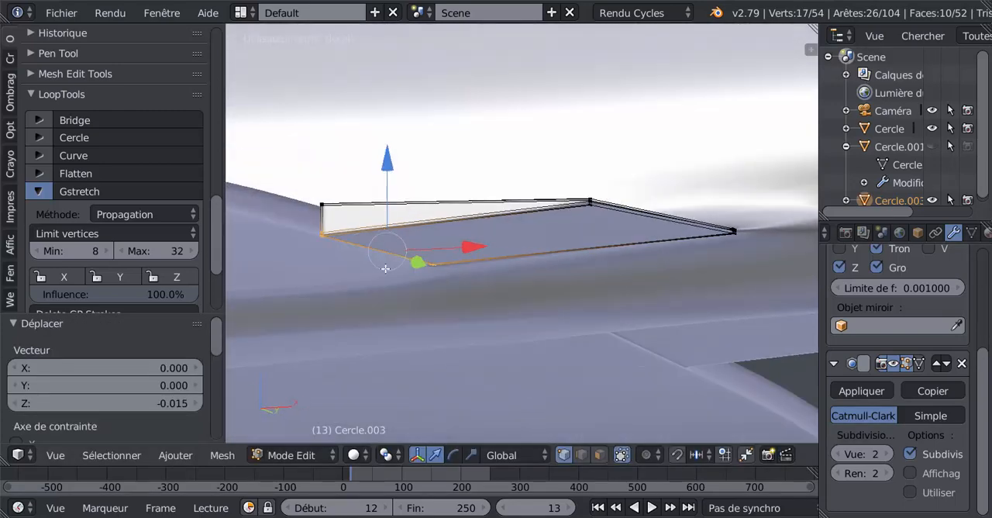
drag(380, 172, 381, 173)
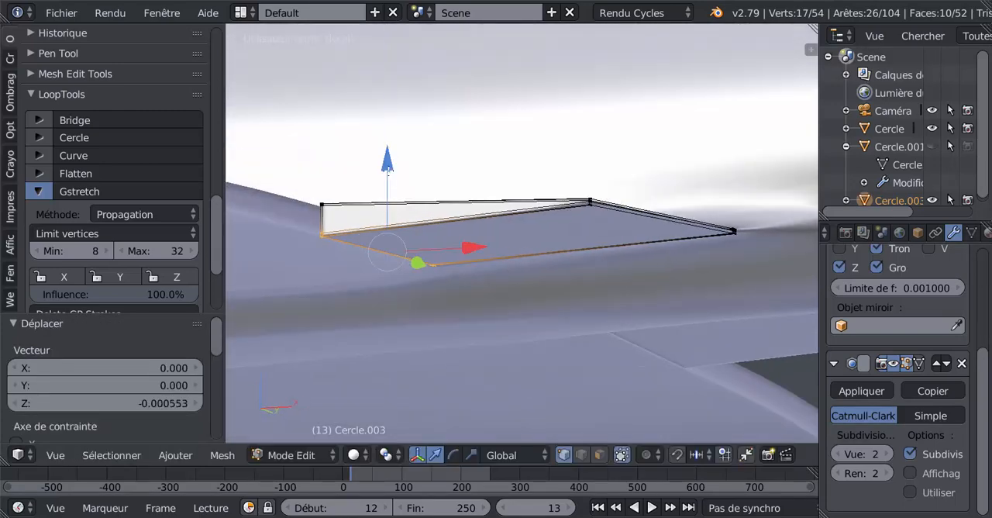
Examine the thinned flap and its inner rear corner beside the fuselage, in object and edit mode, shaded and wireframe.
key(Tab)
middle_drag(452, 275, 435, 172)
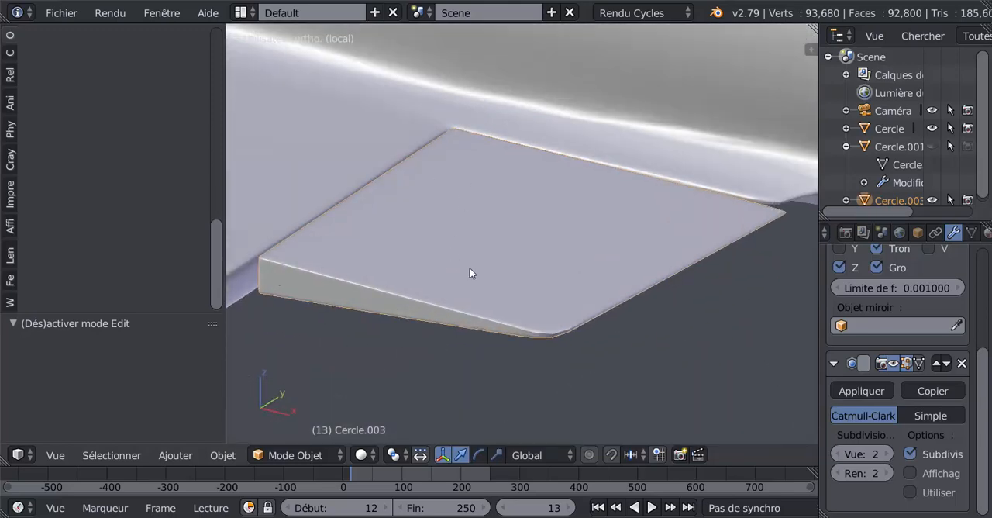
middle_drag(470, 273, 404, 327)
key(Tab)
scroll(524, 306, up, 2)
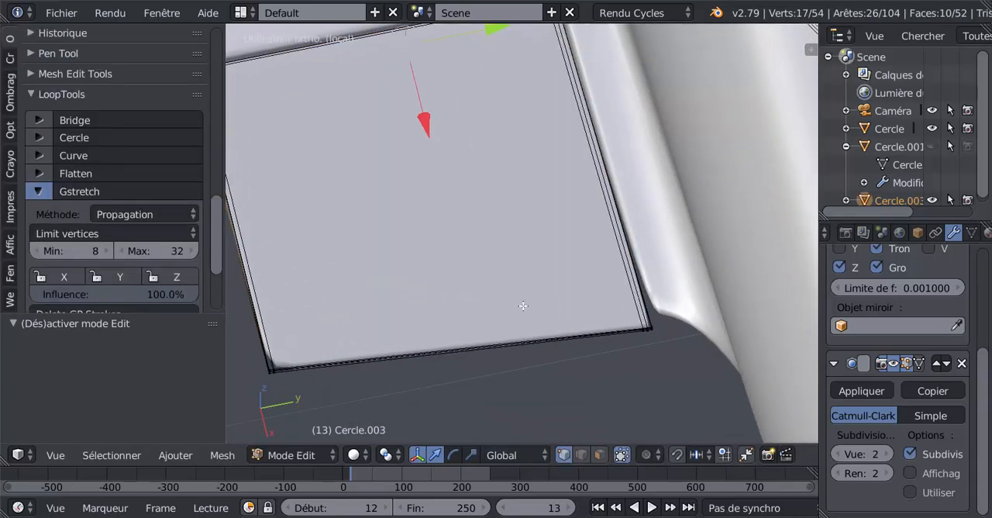
middle_drag(523, 306, 594, 341)
key(z)
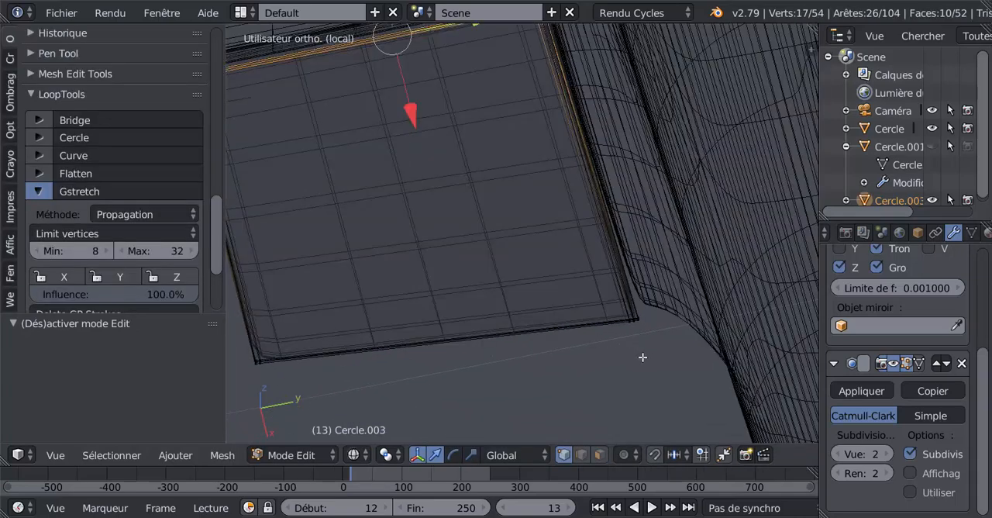
alt+shift+right_click(634, 320)
key(z)
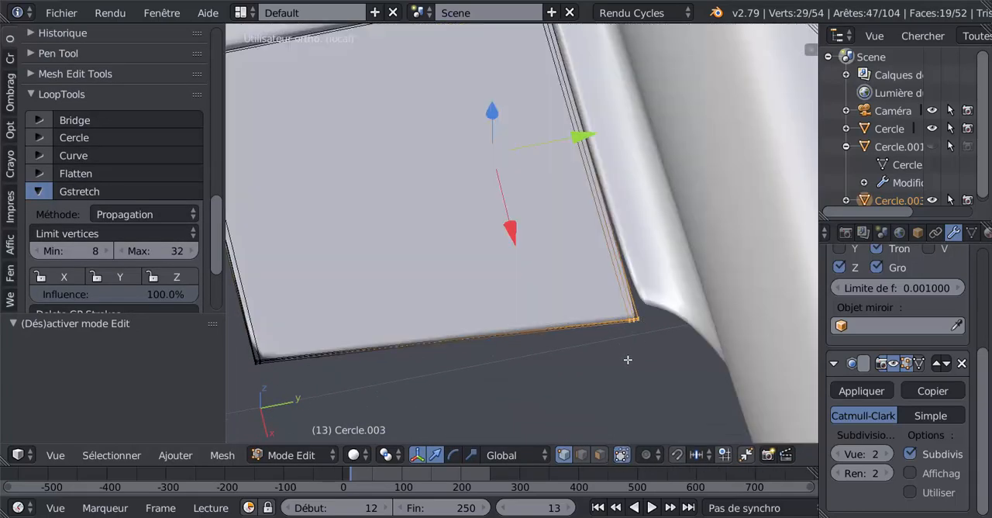
key(z)
scroll(575, 272, down, 3)
scroll(576, 334, up, 3)
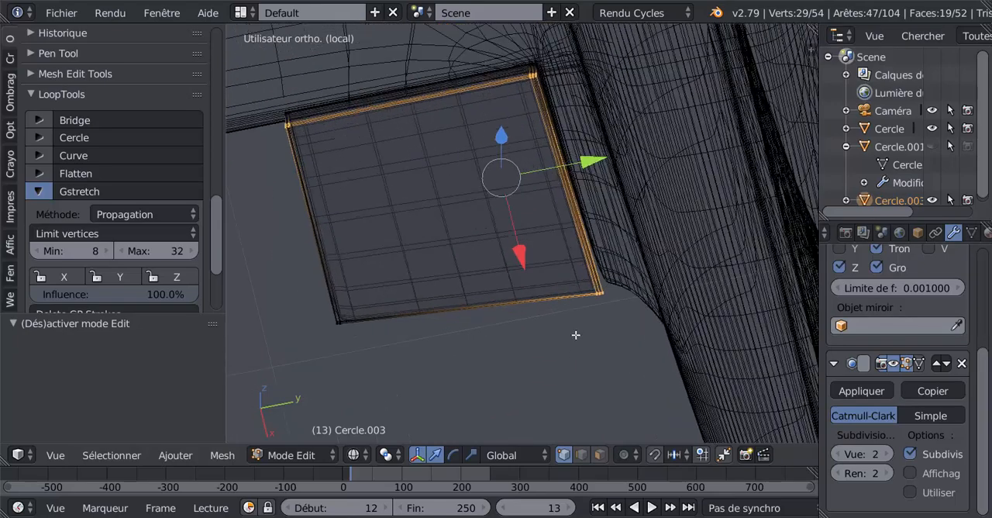
Select only the flap's fuselage-side rear corner vertices in wireframe and move them -0.013 along X and 0.002 along Y.
key(a)
alt+right_click(598, 291)
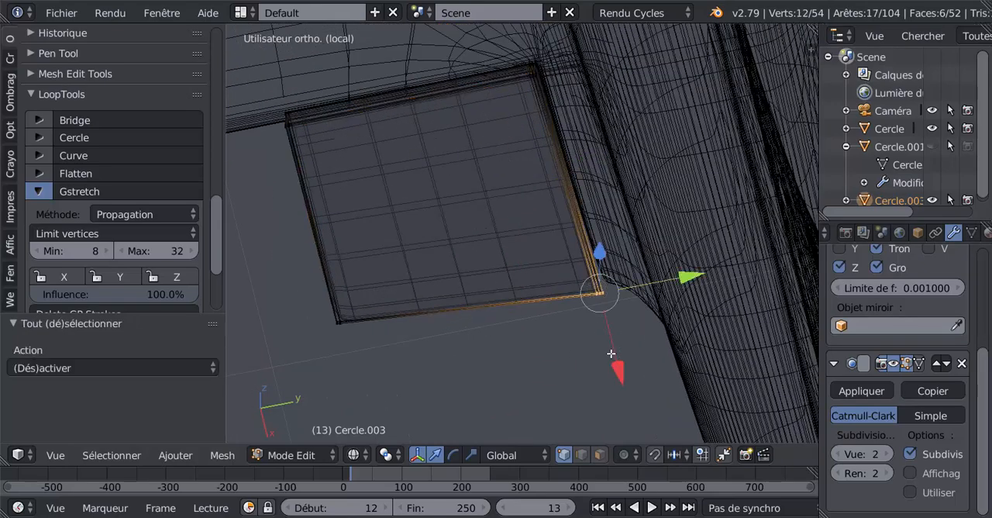
key(Tab)
key(Tab)
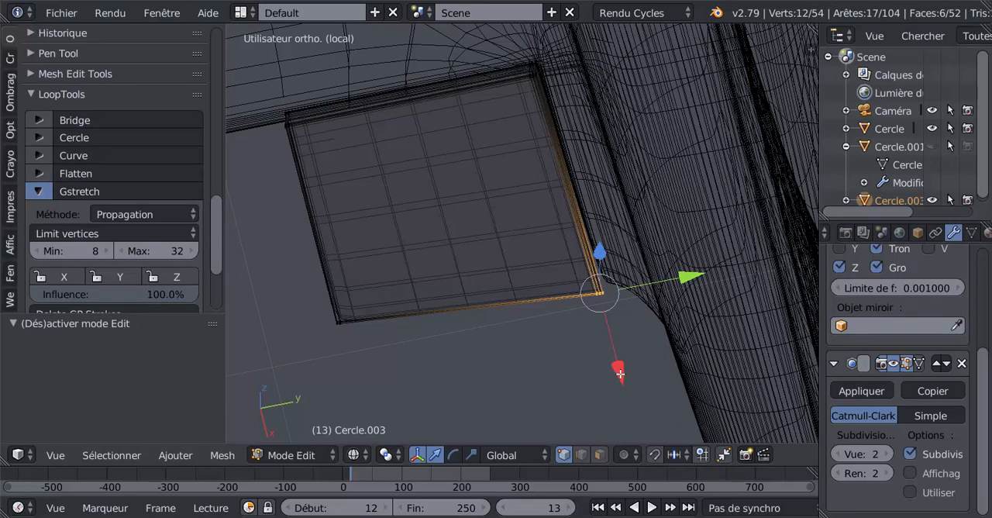
drag(621, 375, 625, 355)
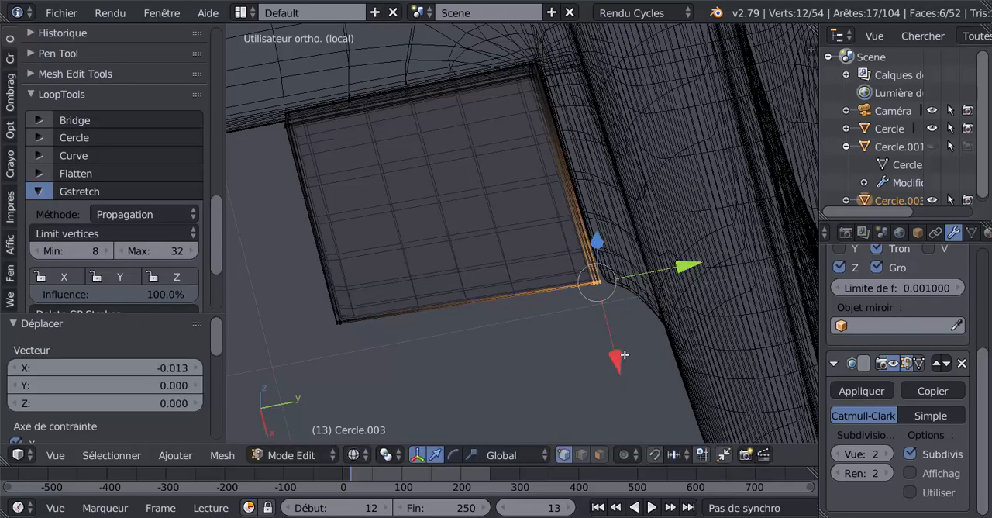
drag(686, 266, 693, 259)
scroll(597, 386, up, 2)
key(z)
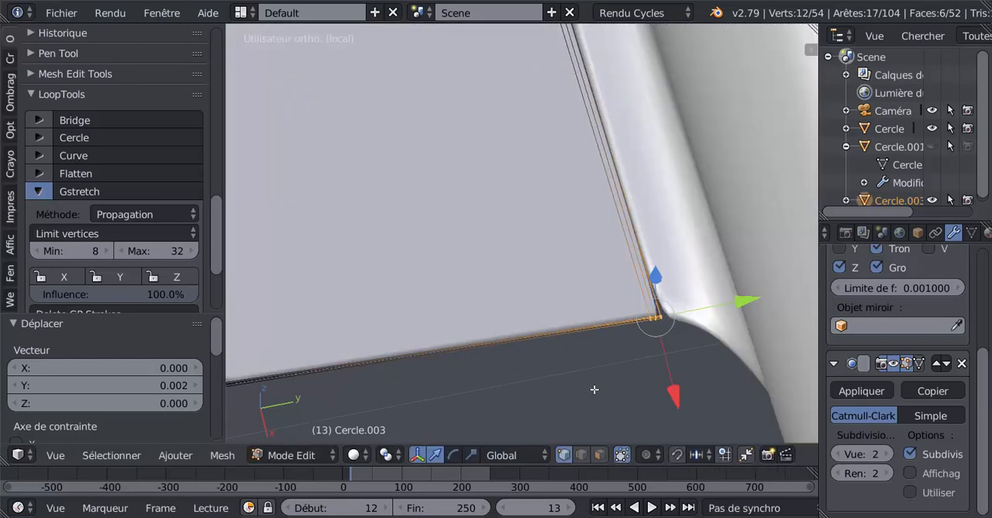
Nudge the flap's rear corner vertices slightly away from the fuselage along Y and finish editing the flap.
scroll(581, 339, down, 4)
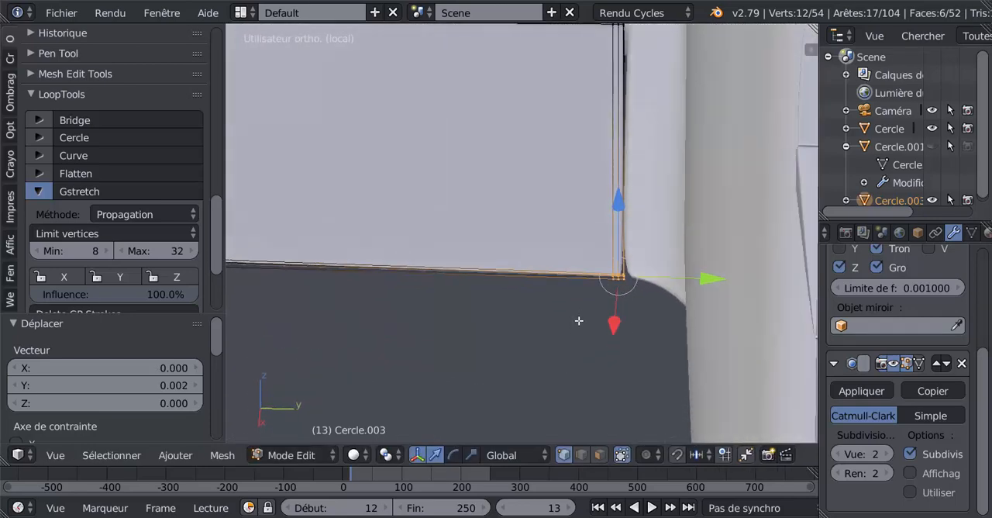
scroll(591, 351, up, 2)
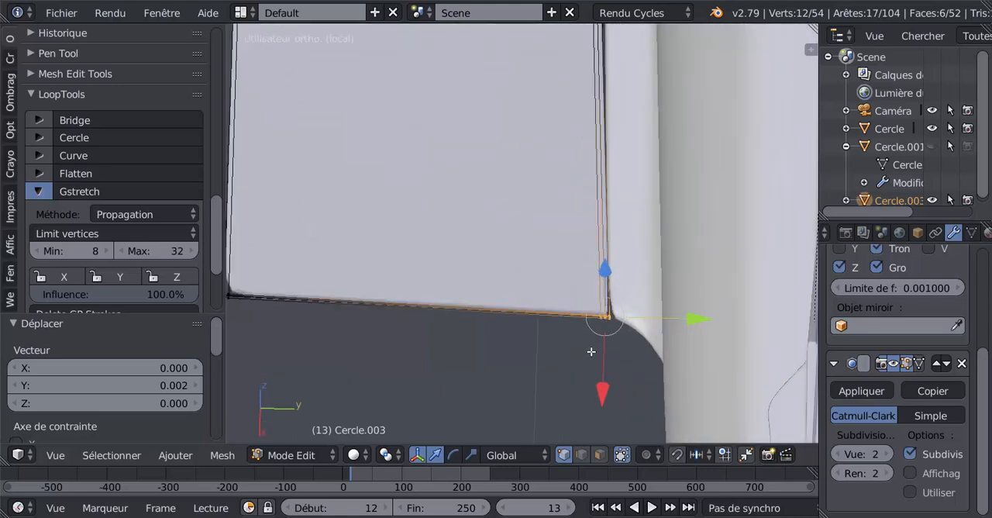
drag(694, 308, 691, 323)
key(Tab)
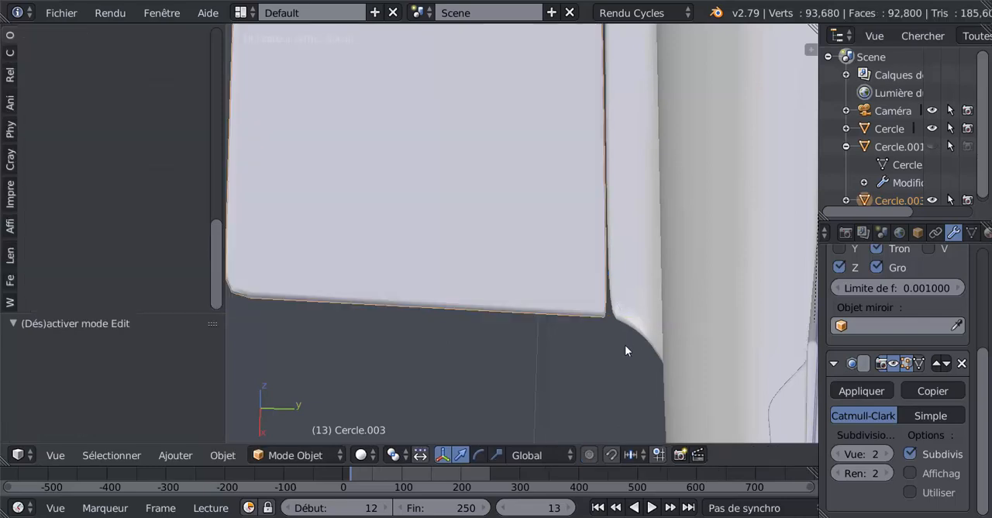
Open the main aircraft mesh for editing at the wing-root corner beside the flap's inner rear corner.
scroll(625, 345, down, 2)
right_click(578, 249)
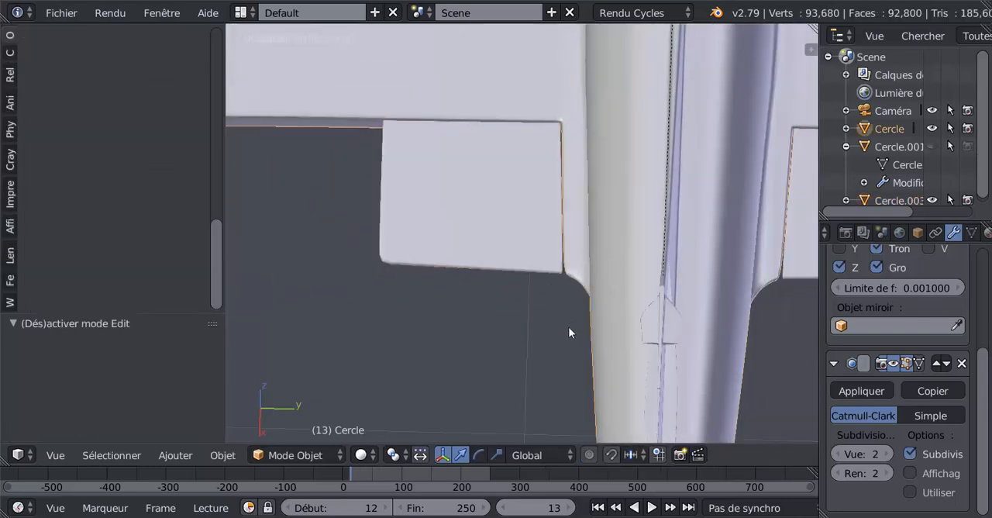
key(Tab)
scroll(566, 350, up, 4)
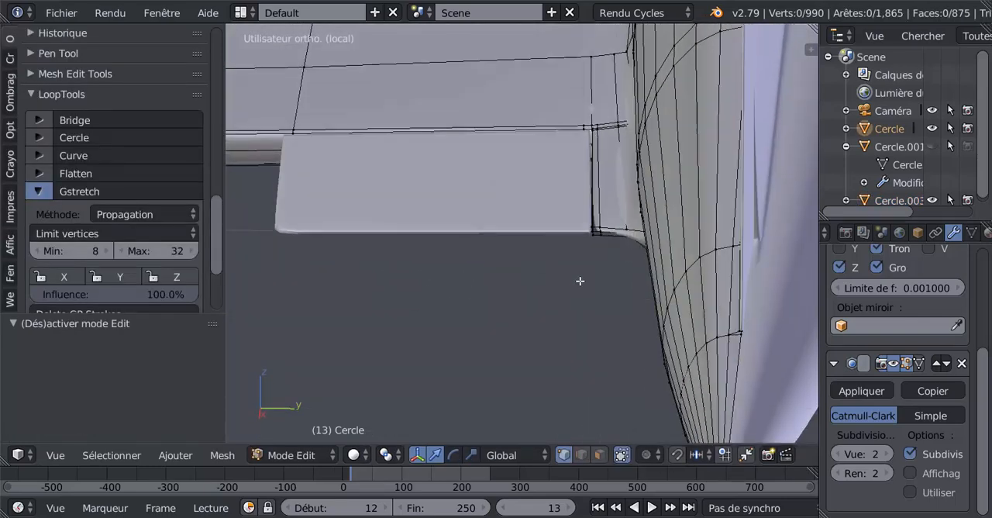
scroll(580, 281, up, 2)
middle_drag(618, 292, 561, 309)
scroll(564, 308, up, 1)
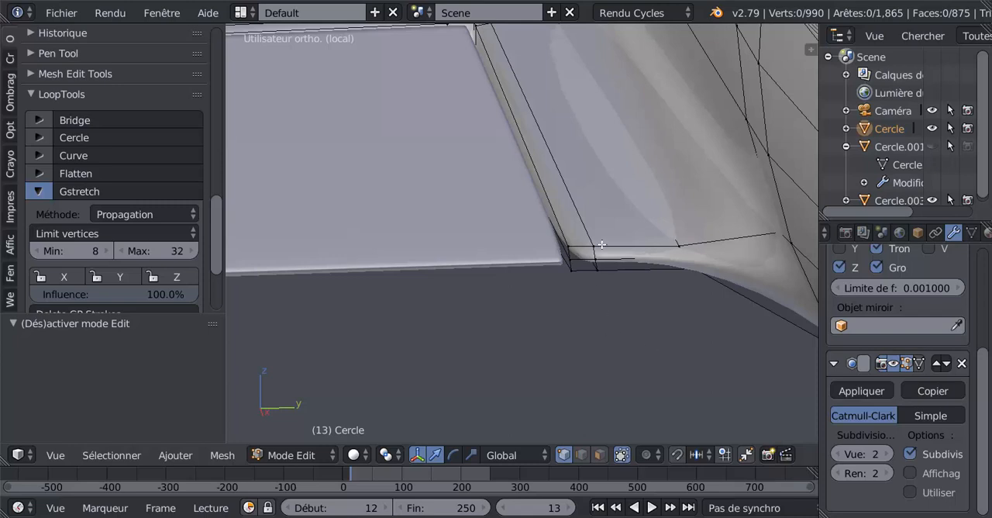
Try a loop cut down the wing-root strip between the flap and the fuselage, then undo it.
scroll(597, 256, down, 3)
middle_drag(567, 281, 567, 260)
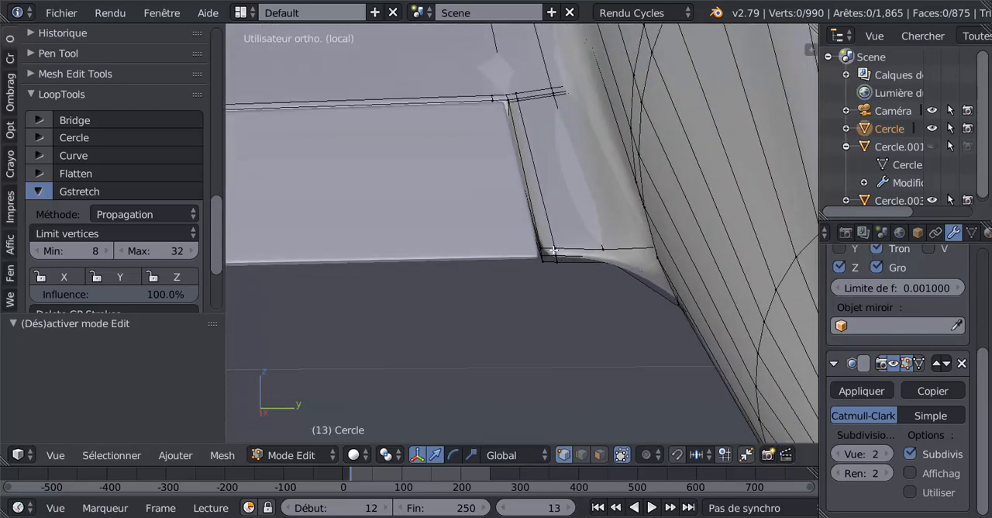
key(ctrl+r)
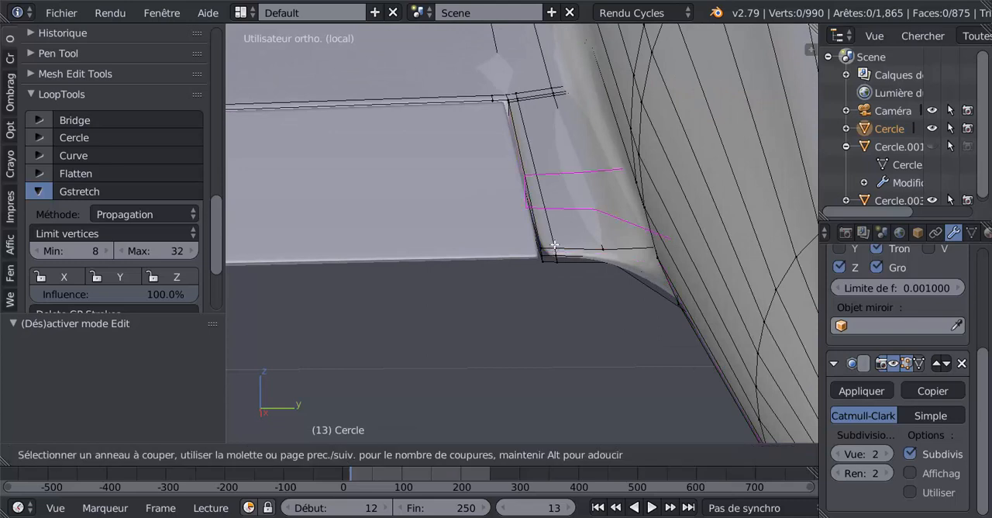
click(562, 245)
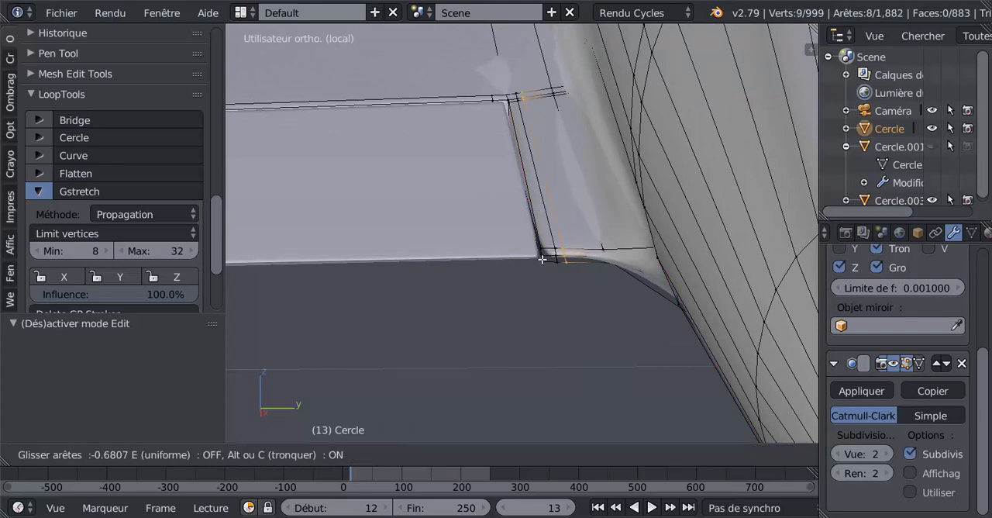
click(576, 250)
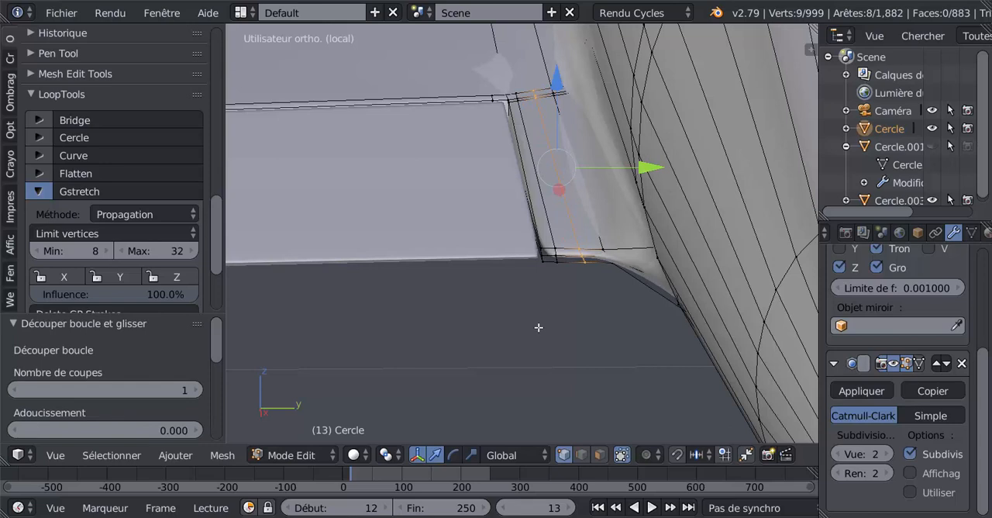
key(ctrl+z)
Add one loop cut in the narrow flap-side strip of the wing root, slid about -0.71 toward the flap edge.
scroll(543, 322, up, 2)
key(ctrl+r)
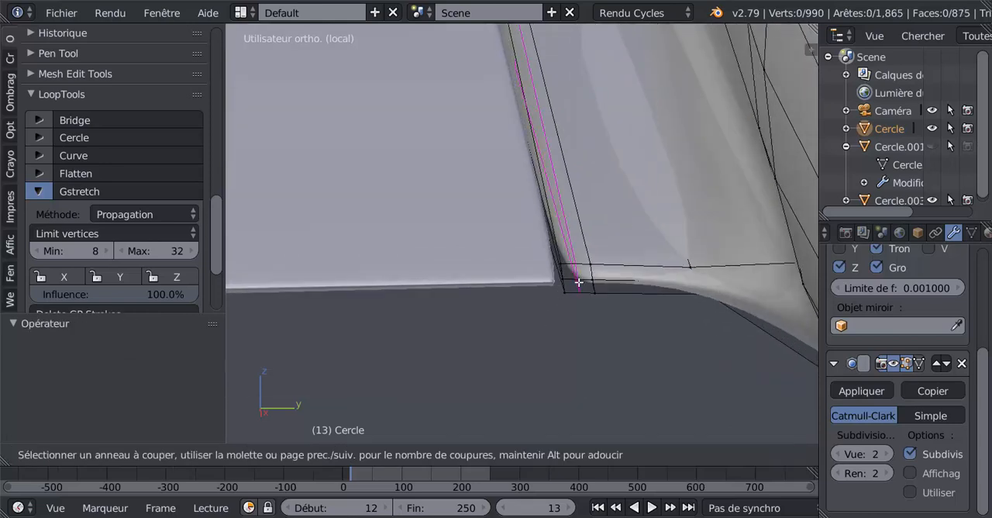
click(578, 282)
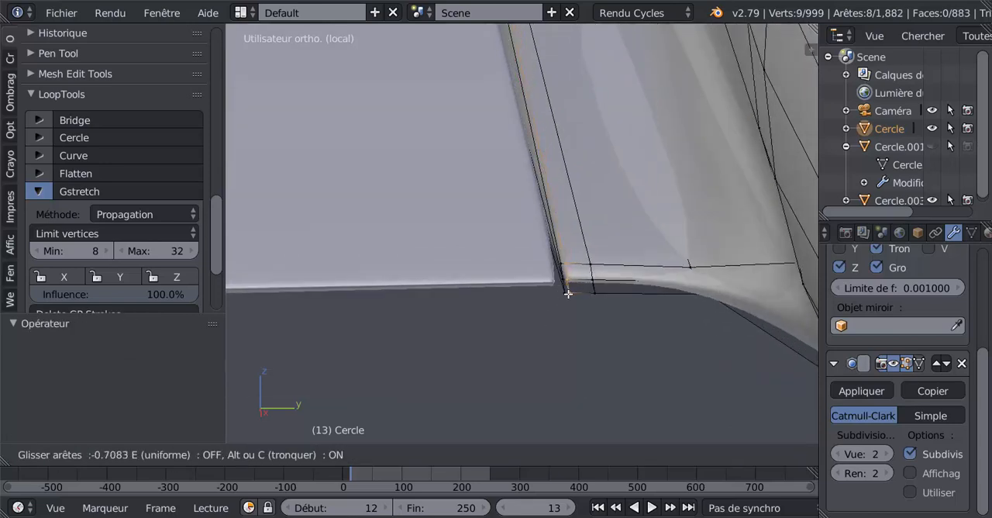
click(568, 294)
scroll(569, 294, down, 6)
scroll(570, 293, up, 3)
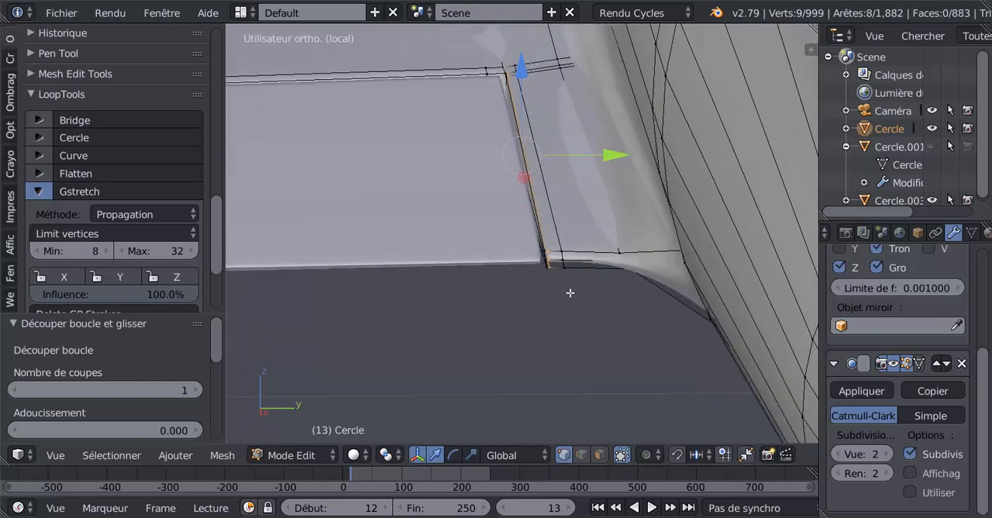
Dissolve the neighbouring edge loop on the fuselage side of the new cut and finish editing to check the corner.
alt+right_click(560, 235)
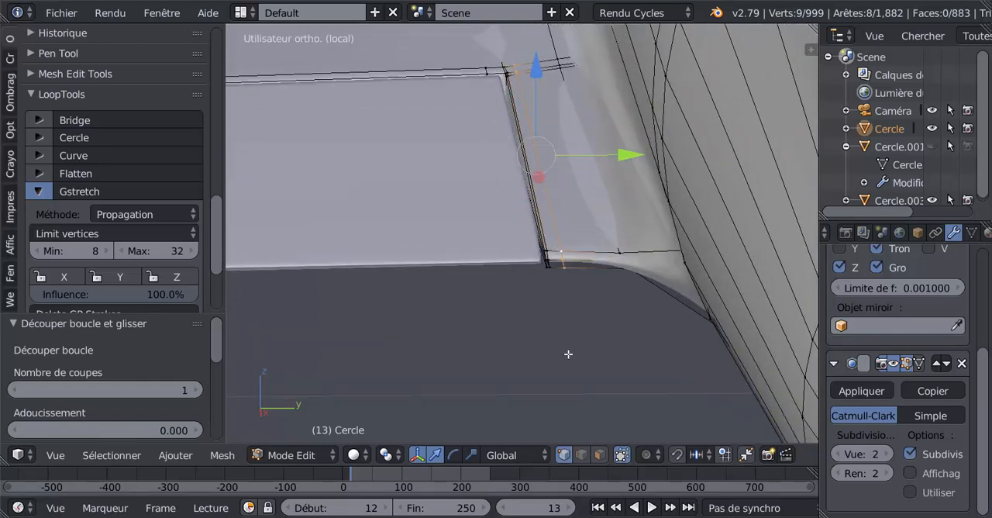
key(x)
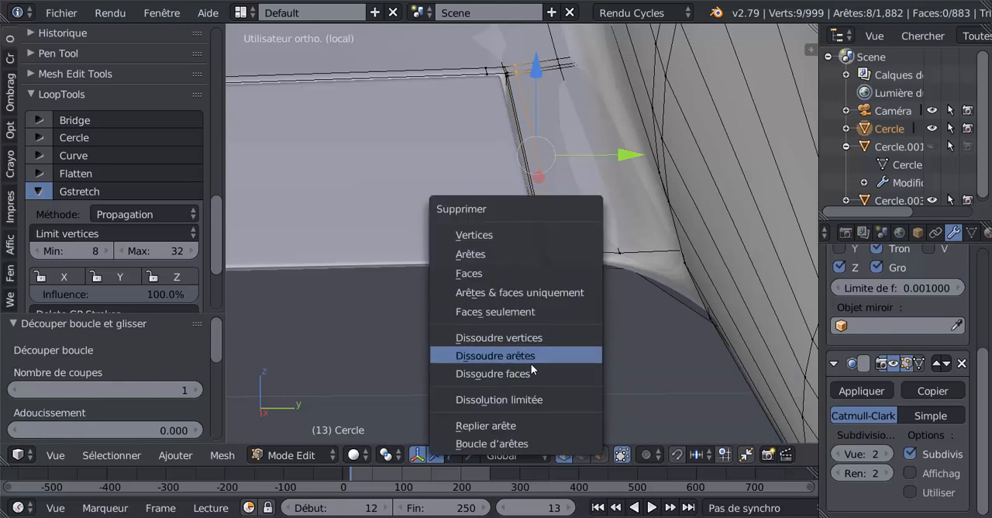
click(534, 359)
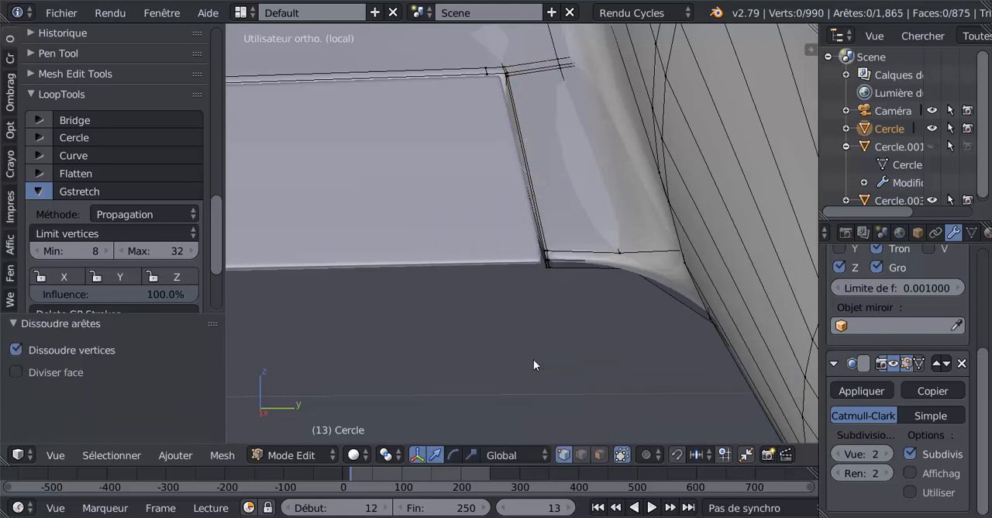
key(Tab)
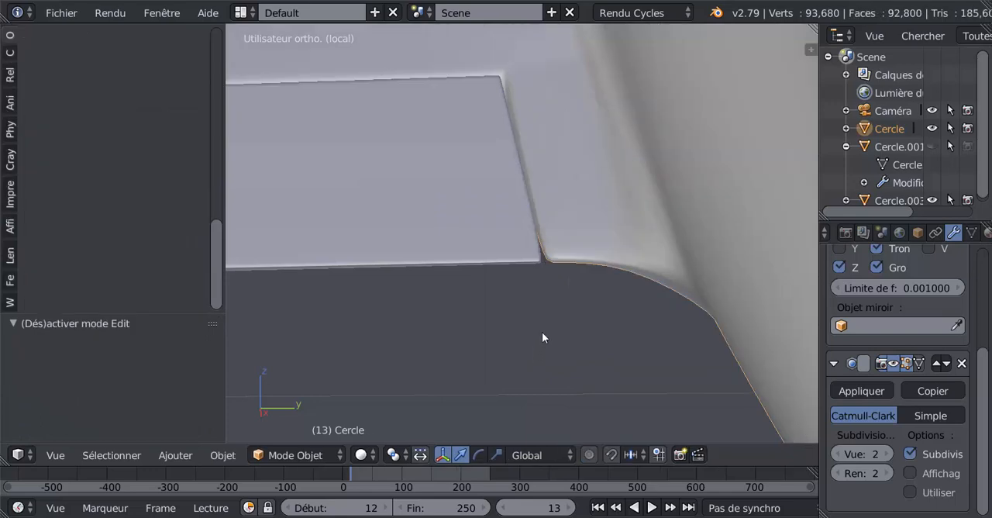
middle_drag(542, 332, 538, 308)
Select the two lowest vertices of the wing-root corner beside the flap and raise them 0.002 along Z.
key(Tab)
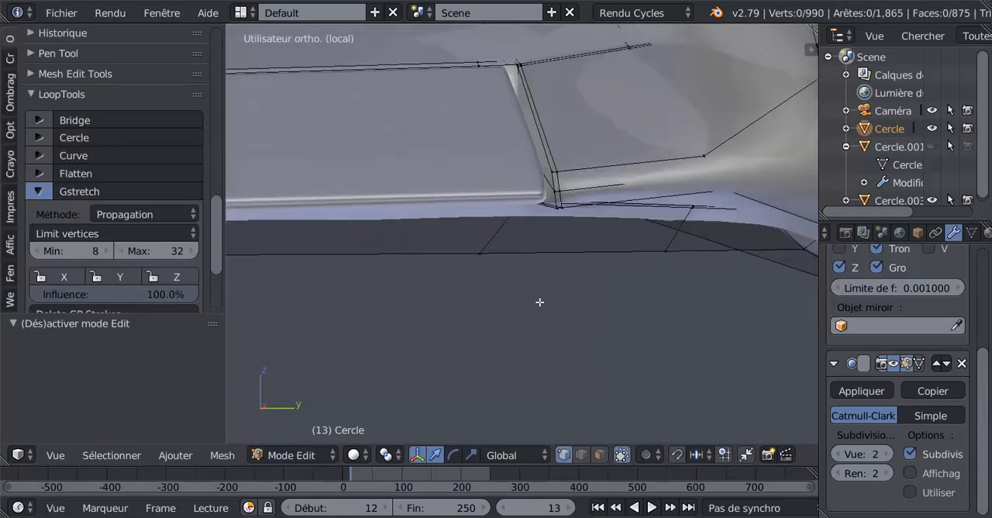
middle_drag(576, 272, 599, 281)
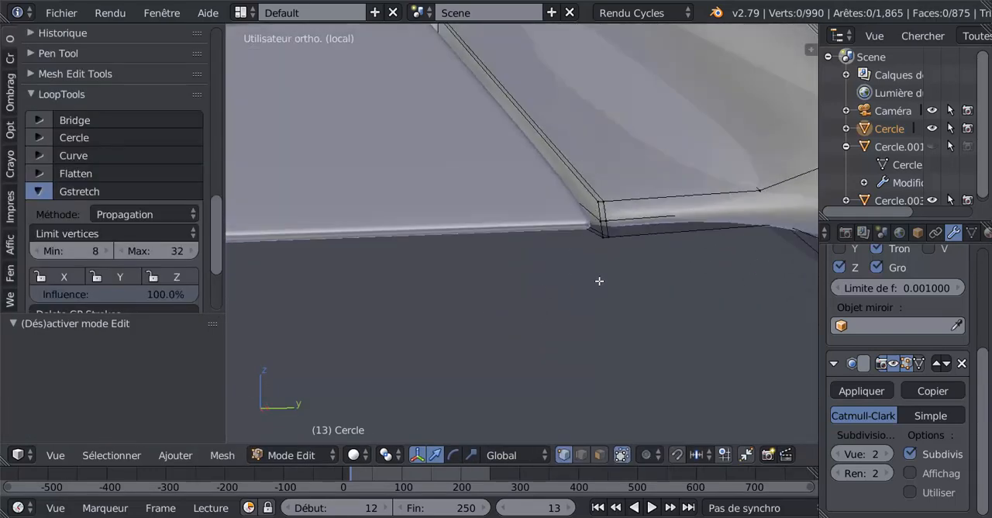
right_click(606, 200)
shift+right_click(599, 203)
shift+right_click(605, 220)
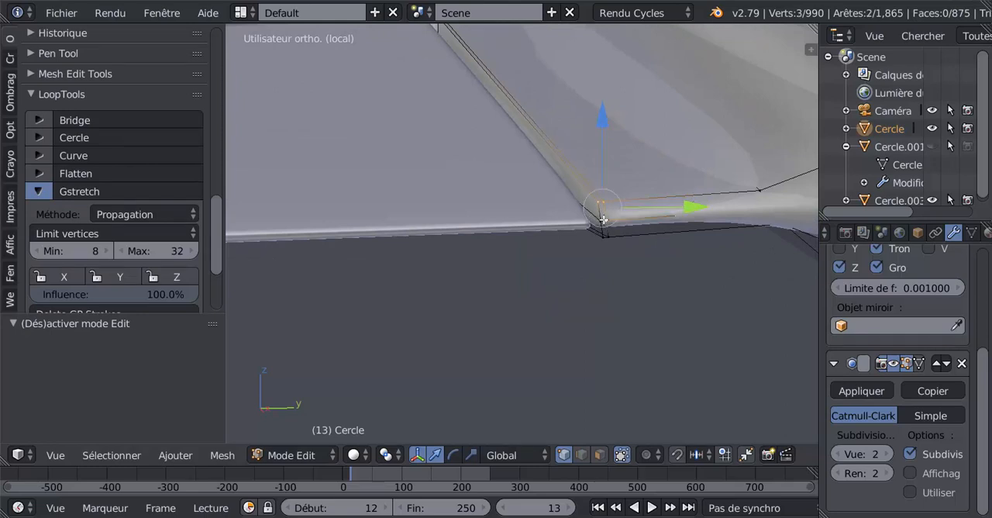
shift+right_click(602, 222)
right_click(606, 239)
shift+right_click(603, 250)
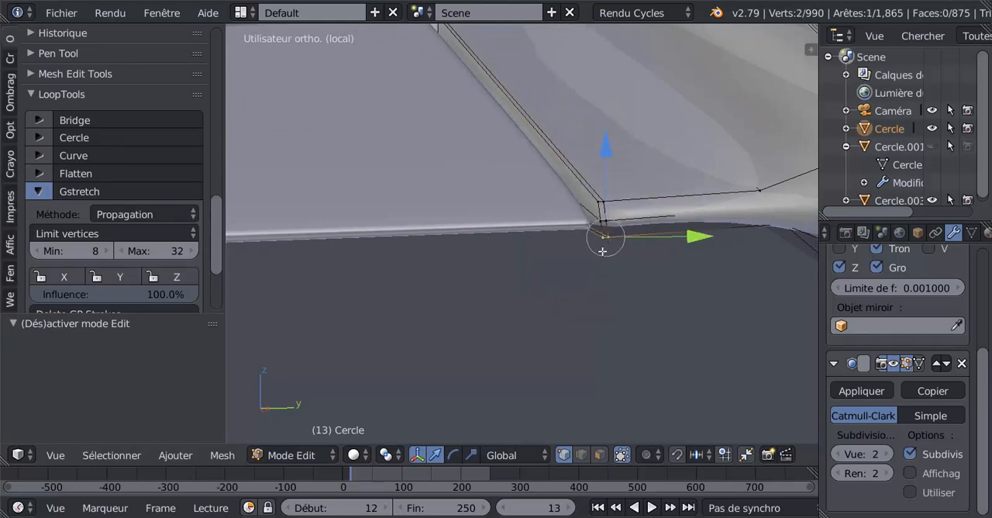
key(g)
key(z)
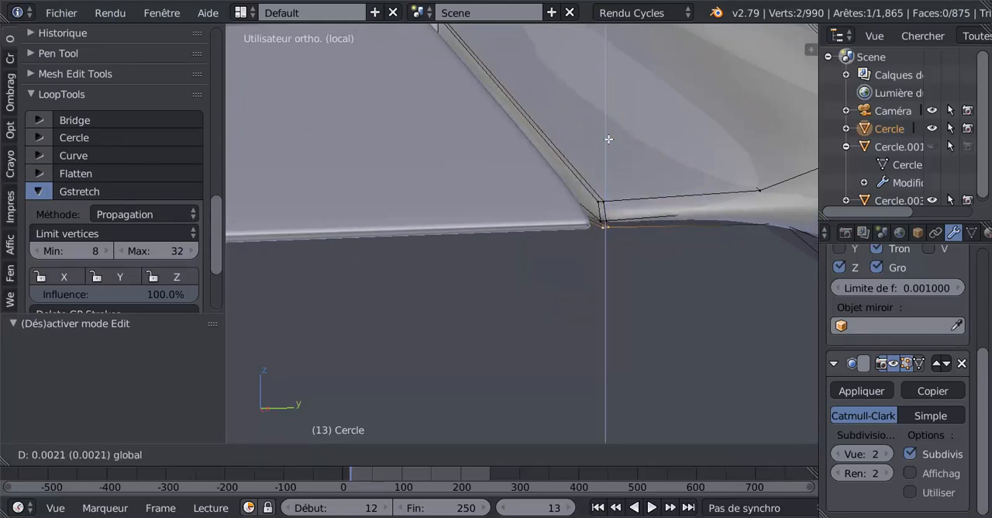
click(608, 142)
Select the two upper vertices of the same wing-root corner, lower them -0.003 along Z and finish editing.
right_click(599, 198)
shift+right_click(604, 200)
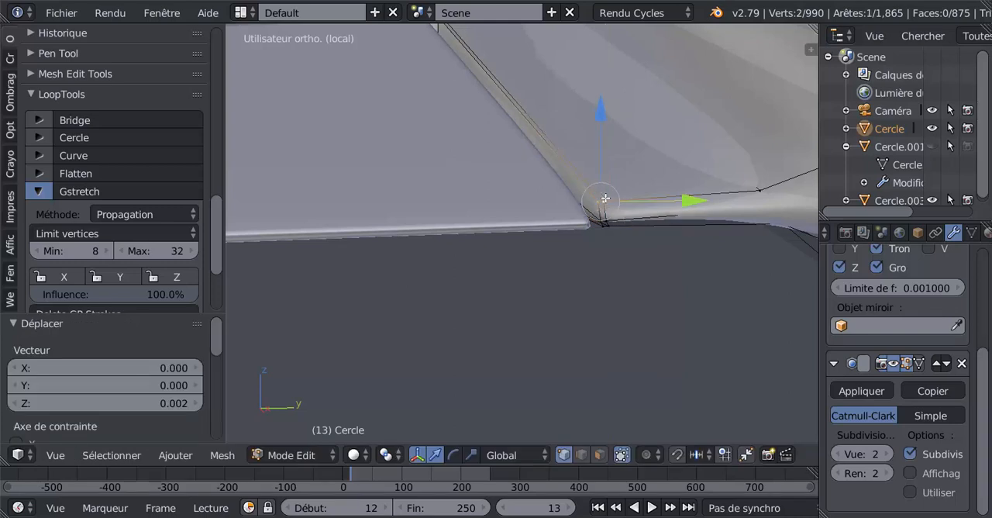
key(g)
key(z)
click(606, 136)
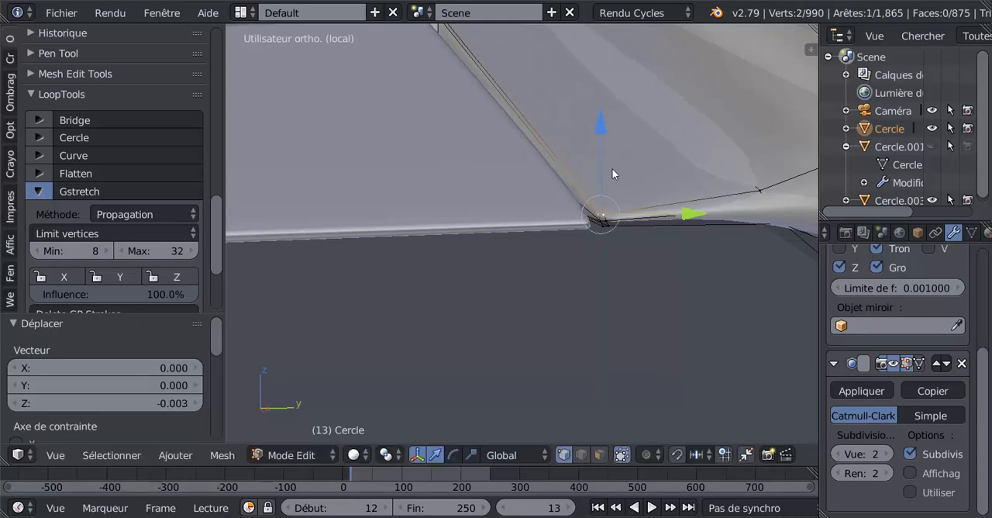
key(Tab)
scroll(596, 263, up, 5)
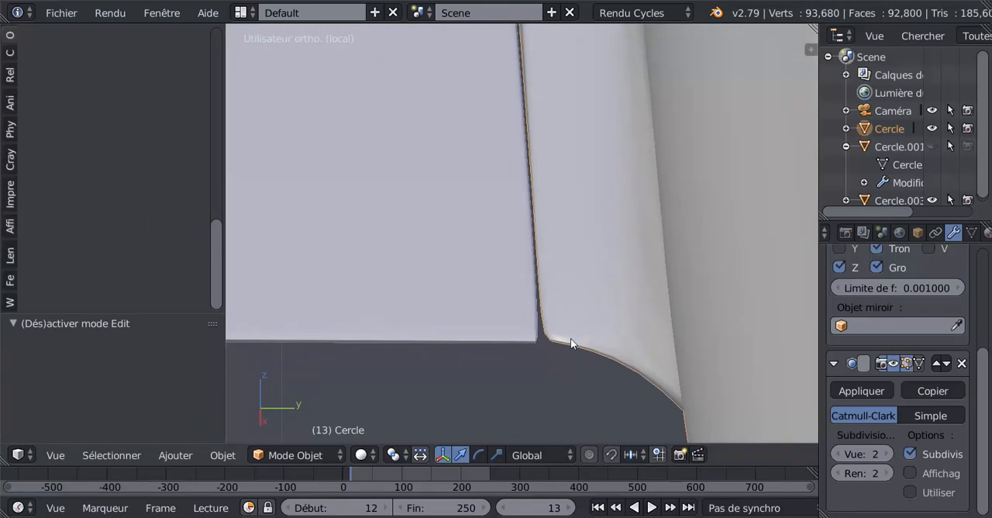
Add a loop cut along the wing-root strip, slid about 0.986 against the flap-side edge, and finish editing.
key(Tab)
middle_drag(579, 342, 530, 317)
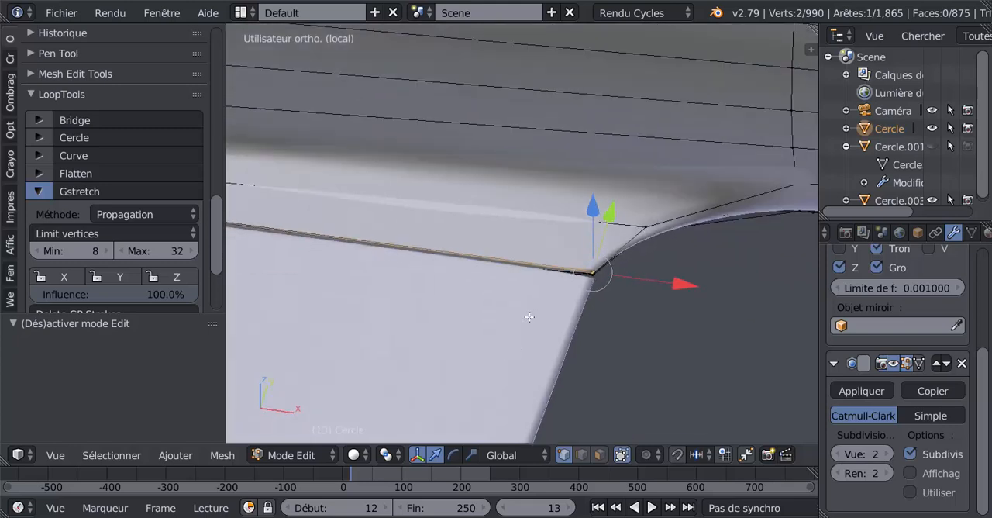
key(Tab)
key(Tab)
key(ctrl+r)
click(576, 224)
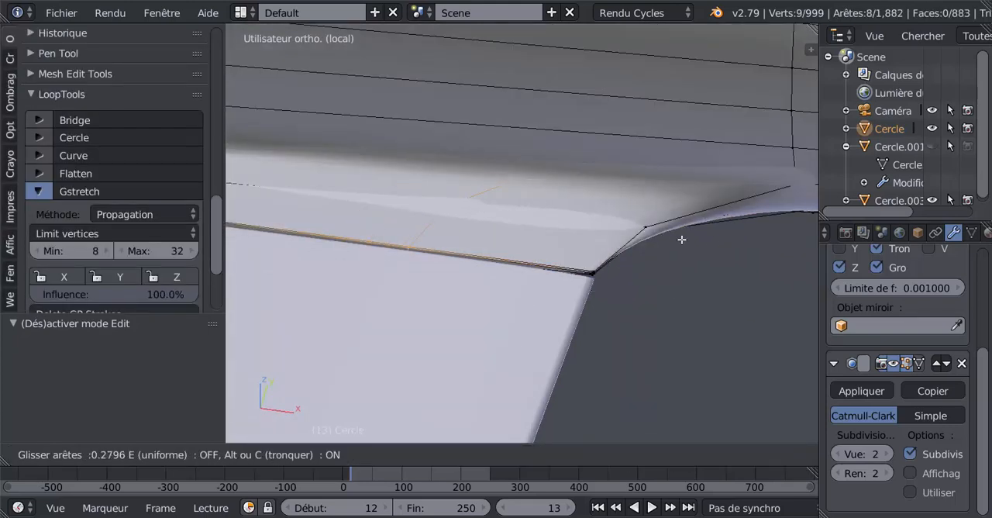
click(254, 280)
key(Tab)
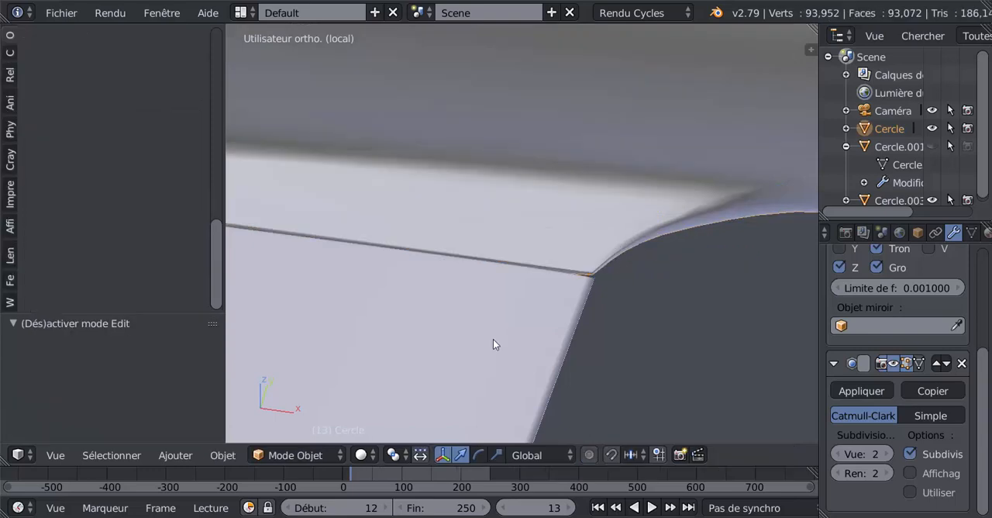
Select the lower vertices of the wing-root corner facing the flap and move them -0.000088 along Y.
middle_drag(493, 344, 386, 295)
scroll(386, 295, up, 6)
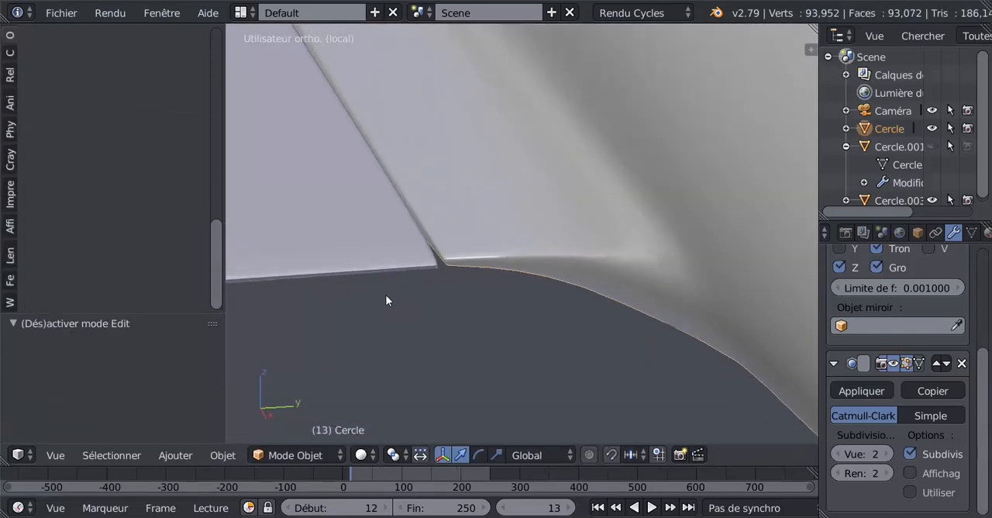
key(Tab)
shift+middle_drag(455, 302, 423, 332)
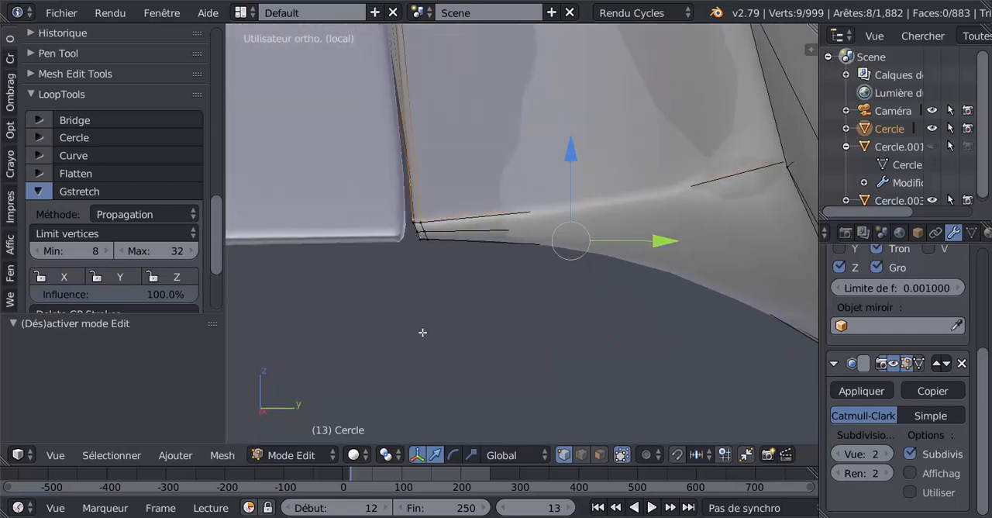
key(KP_3)
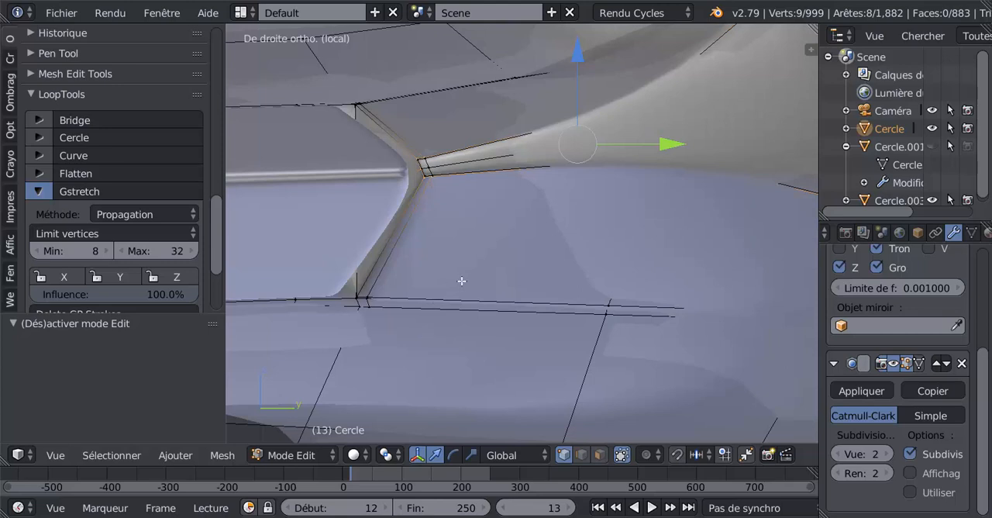
shift+middle_drag(462, 280, 543, 356)
scroll(542, 356, up, 4)
right_click(486, 266)
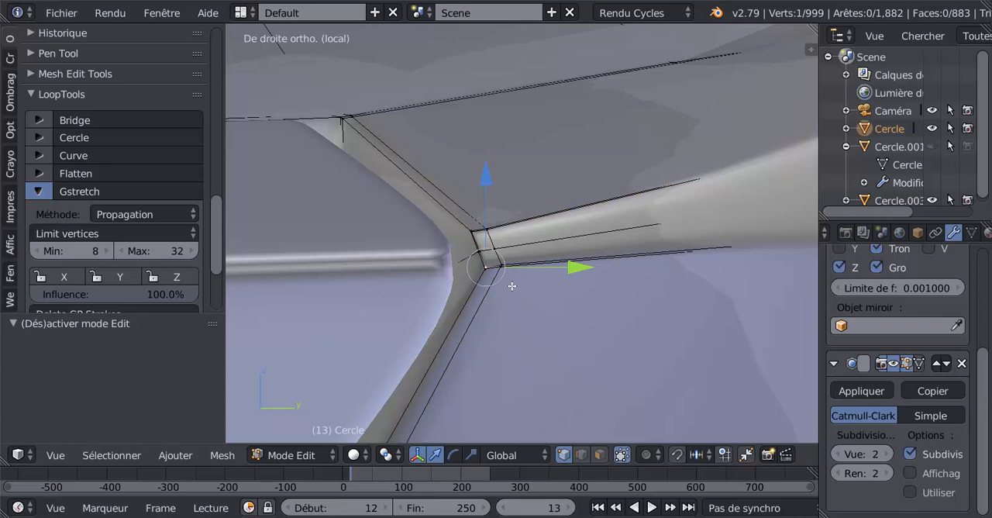
shift+right_click(502, 267)
shift+right_click(502, 267)
shift+right_click(486, 268)
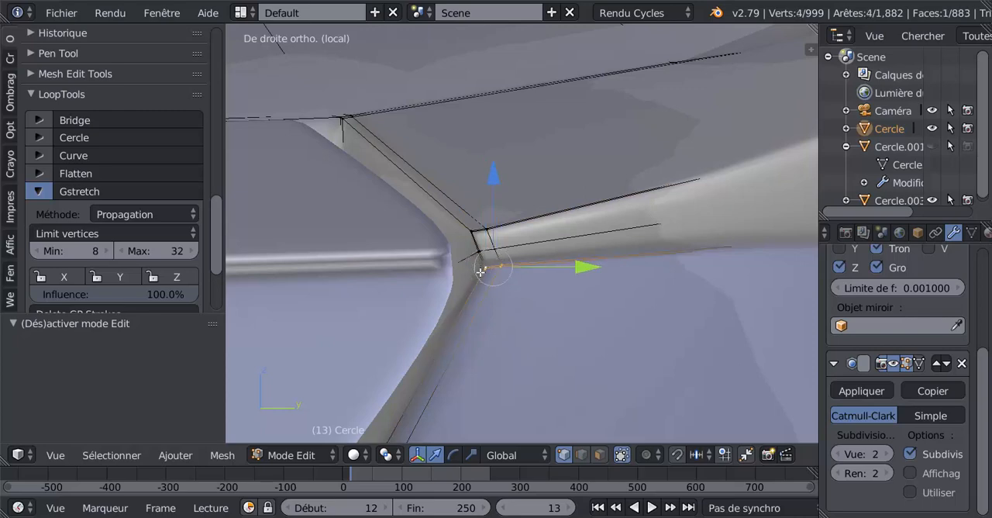
scroll(493, 312, down, 4)
mouse_move(493, 313)
middle_down()
mouse_move(487, 338)
mouse_move(480, 304)
mouse_move(498, 310)
middle_up()
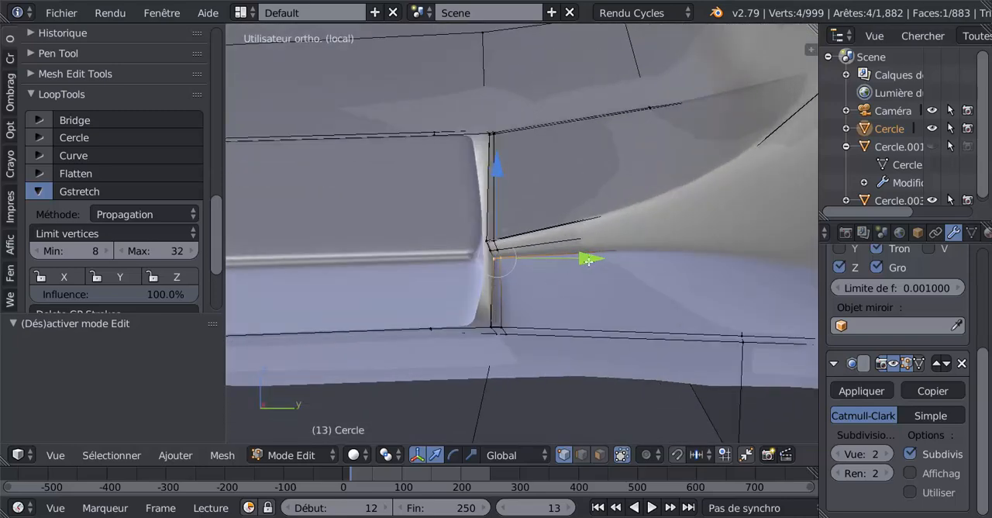
mouse_move(589, 258)
mouse_down()
mouse_move(574, 253)
mouse_move(576, 263)
mouse_up()
Circle-select the four lower corner vertices at the wing root and move them -0.000128 along Y.
right_click(487, 251)
scroll(543, 283, up, 4)
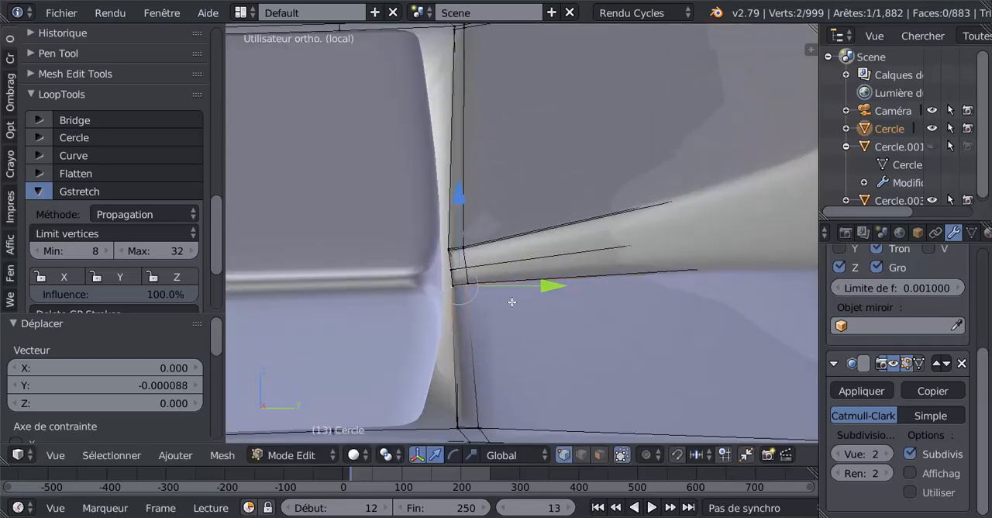
key(c)
drag(470, 290, 461, 290)
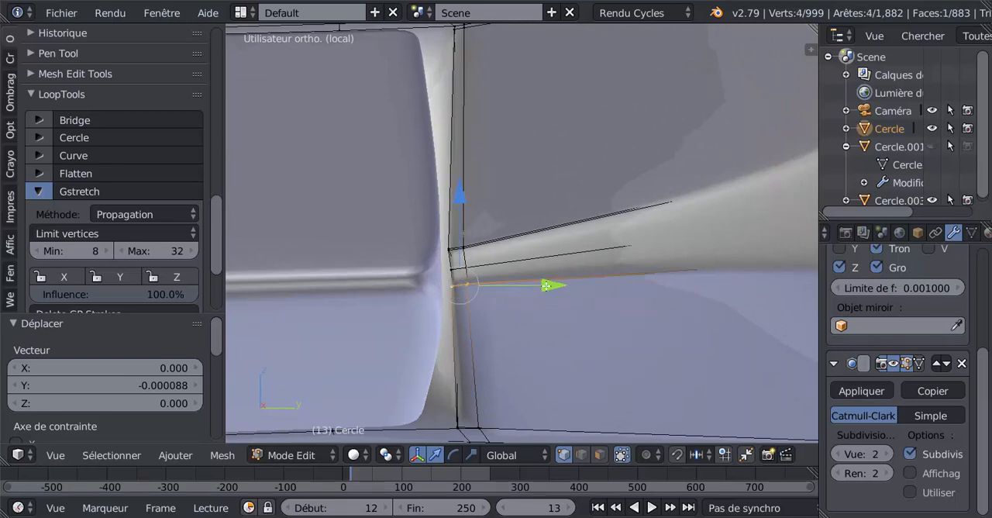
drag(545, 286, 547, 289)
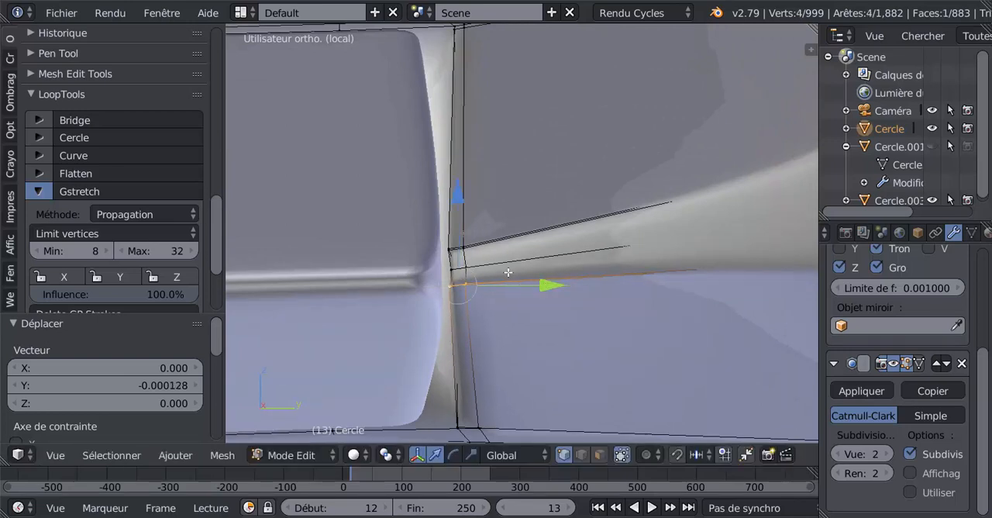
Select only the middle vertex on the corner's fuselage side, nudge it along Y toward the fuselage and finish editing.
key(a)
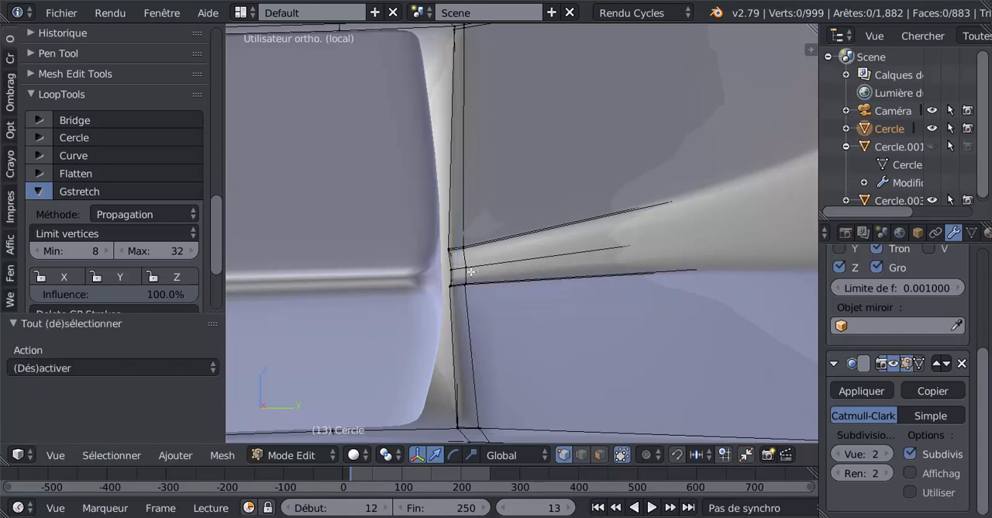
right_click(466, 266)
drag(536, 267, 548, 269)
scroll(549, 295, down, 2)
key(Tab)
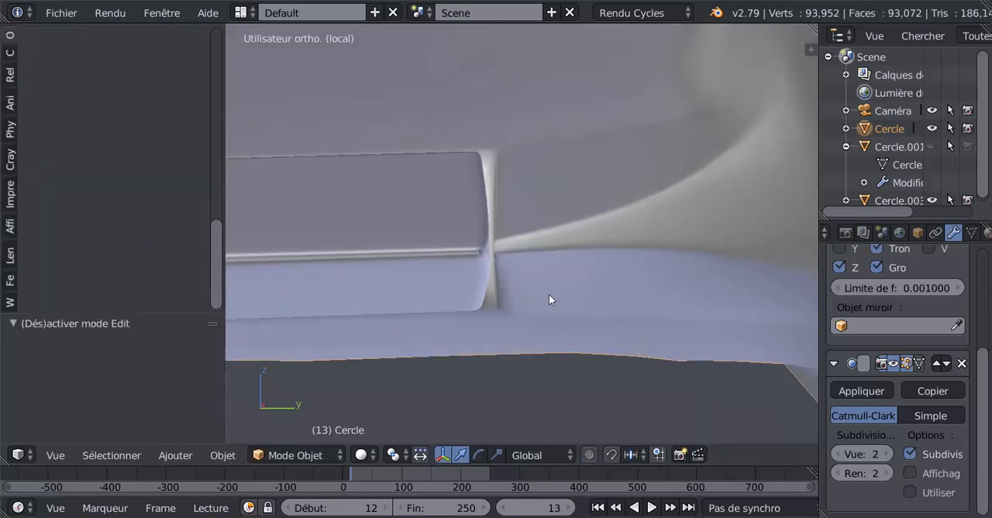
Start editing the wing mesh and select a vertex at the wing-root corner beside the flap.
scroll(549, 294, up, 3)
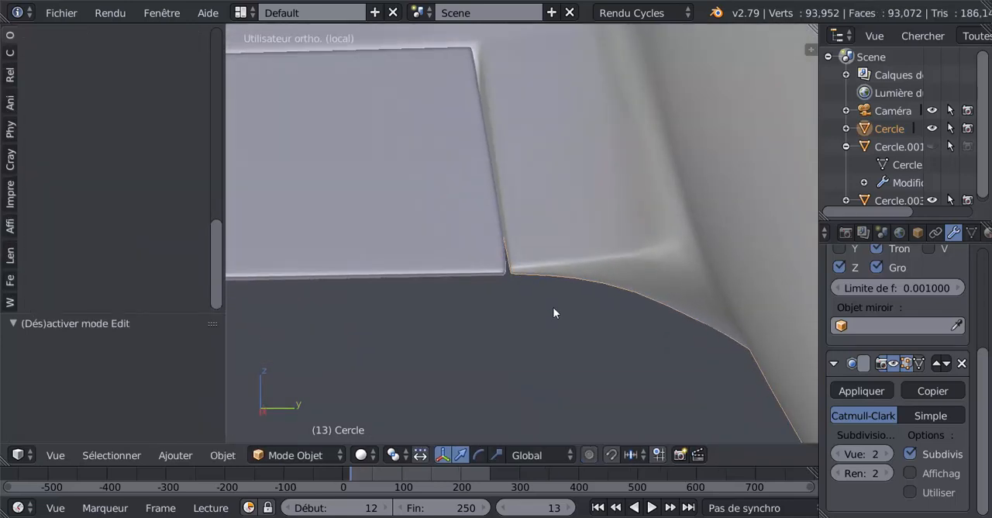
mouse_move(553, 312)
middle_down()
mouse_move(551, 304)
mouse_move(561, 319)
mouse_move(561, 308)
mouse_move(512, 307)
middle_up()
key(Tab)
right_click(488, 293)
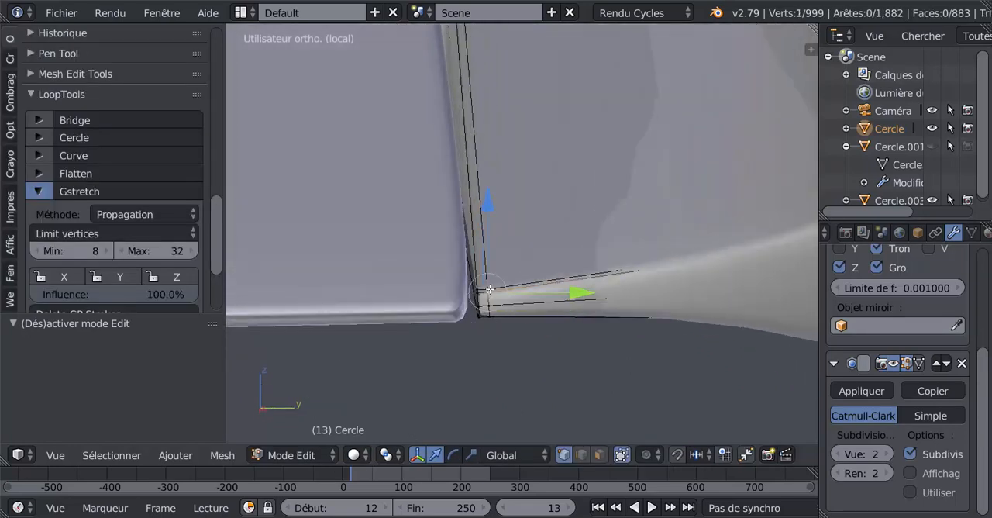
Circle-select the cluster of wing-root corner vertices beside the flap in wireframe display.
key(z)
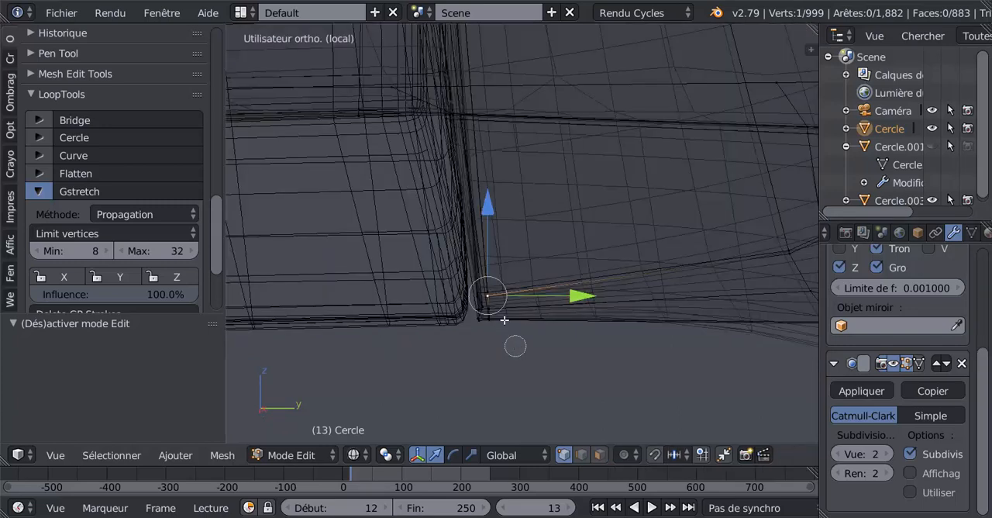
right_click(487, 296)
right_click(487, 296)
key(a)
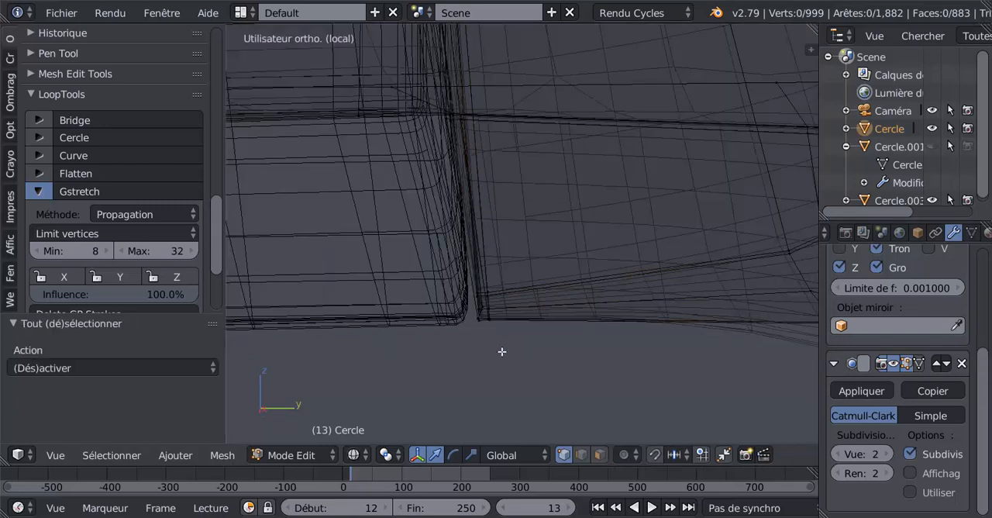
key(c)
mouse_move(494, 290)
mouse_down()
mouse_move(480, 337)
mouse_move(482, 289)
mouse_up()
right_click(482, 289)
mouse_move(490, 364)
middle_down()
mouse_move(492, 317)
mouse_move(504, 294)
mouse_move(485, 359)
mouse_move(504, 302)
mouse_move(523, 296)
middle_up()
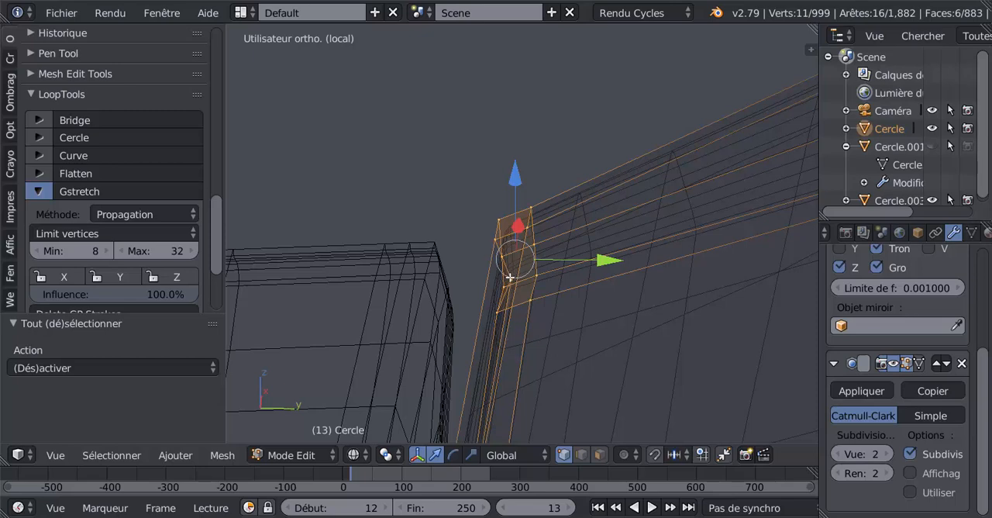
Select a single vertex on the corner's flap side in solid display and set the viewport subdivision level to 0.
right_click(510, 278)
key(z)
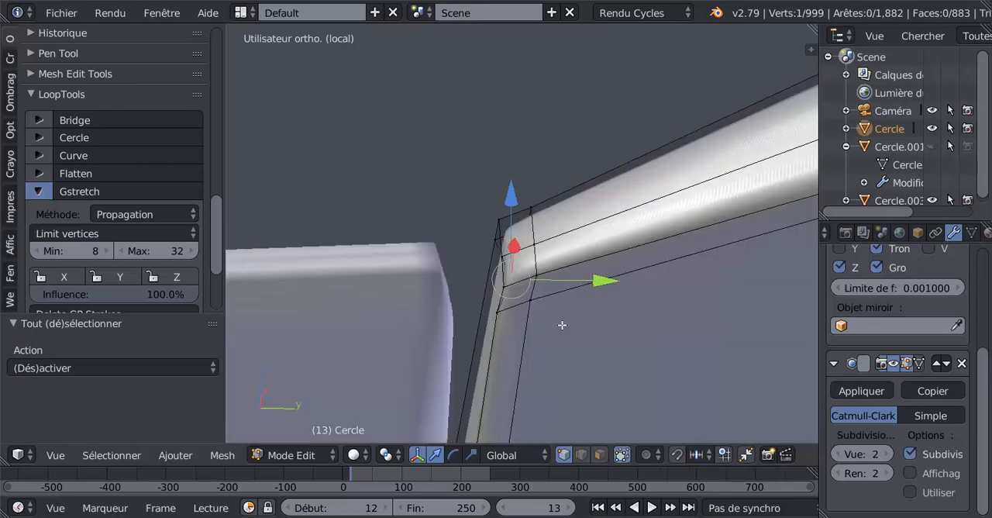
middle_drag(568, 318, 485, 290)
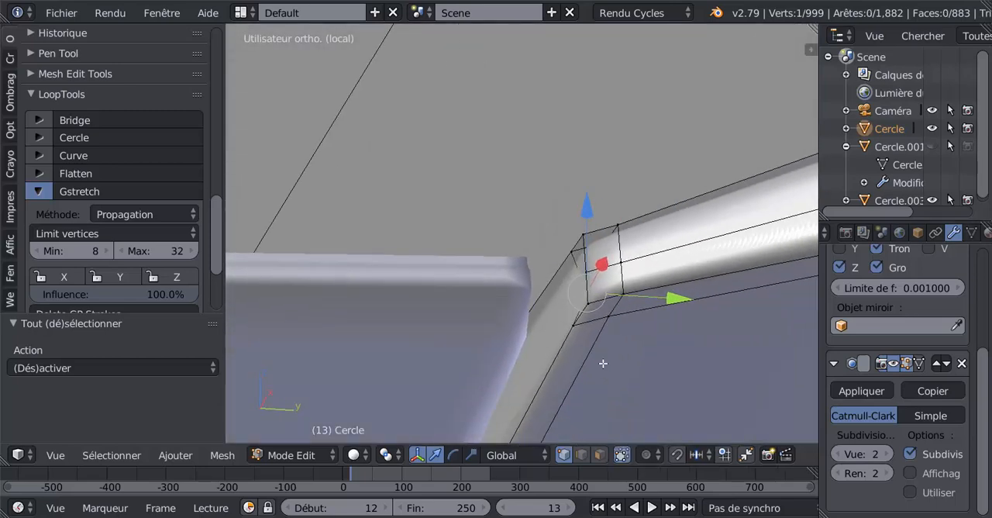
click(836, 454)
click(837, 455)
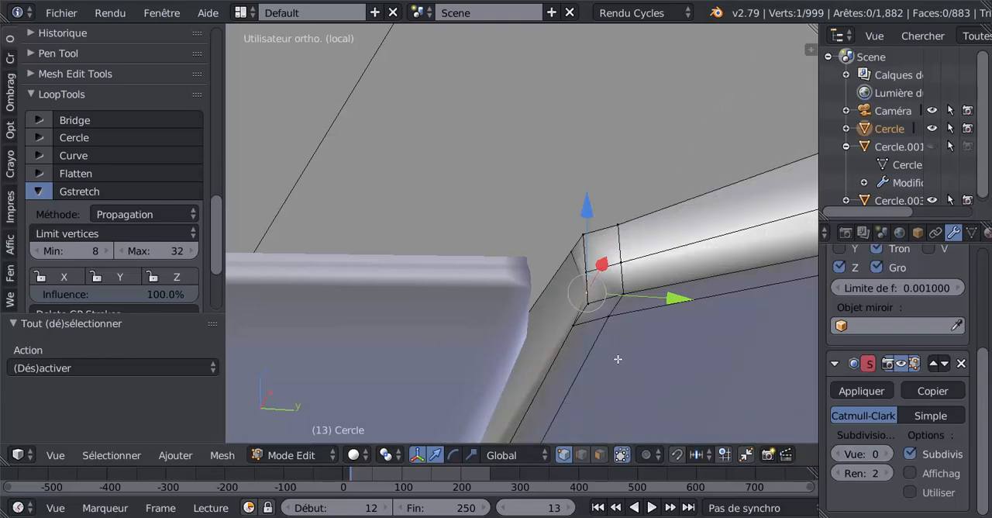
Move the selected corner vertex -0.000494 along Y toward the flap.
middle_drag(618, 359, 512, 323)
drag(453, 297, 439, 298)
middle_drag(487, 313, 547, 308)
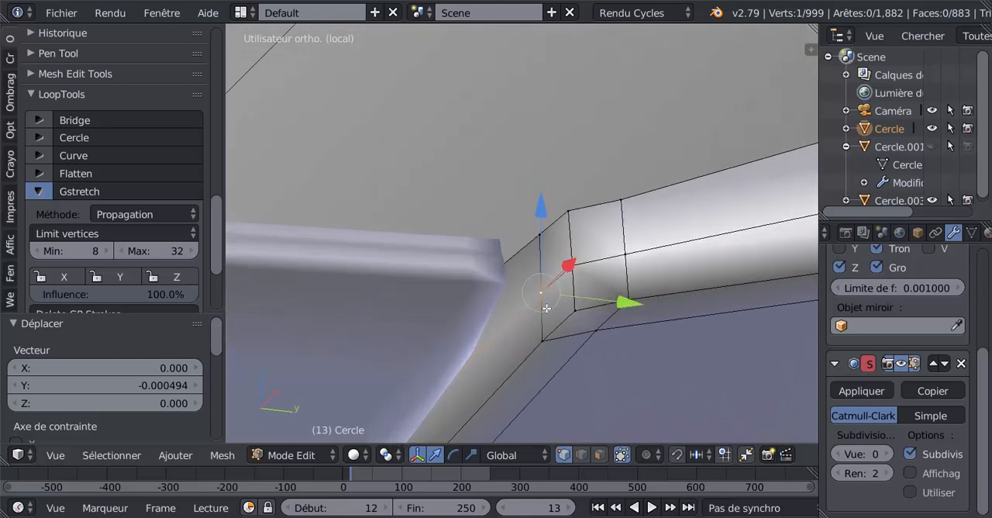
Switch to face selection and select the four narrow faces along the wing root's flap-side edge.
click(600, 455)
right_click(561, 295)
shift+right_click(549, 240)
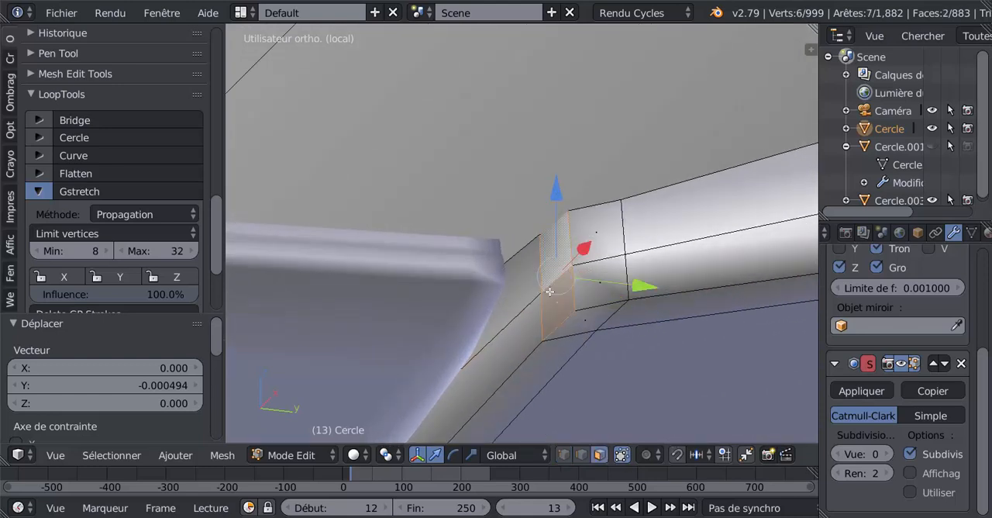
middle_drag(550, 293, 519, 366)
shift+middle_drag(441, 389, 570, 295)
shift+right_click(515, 299)
shift+right_click(511, 277)
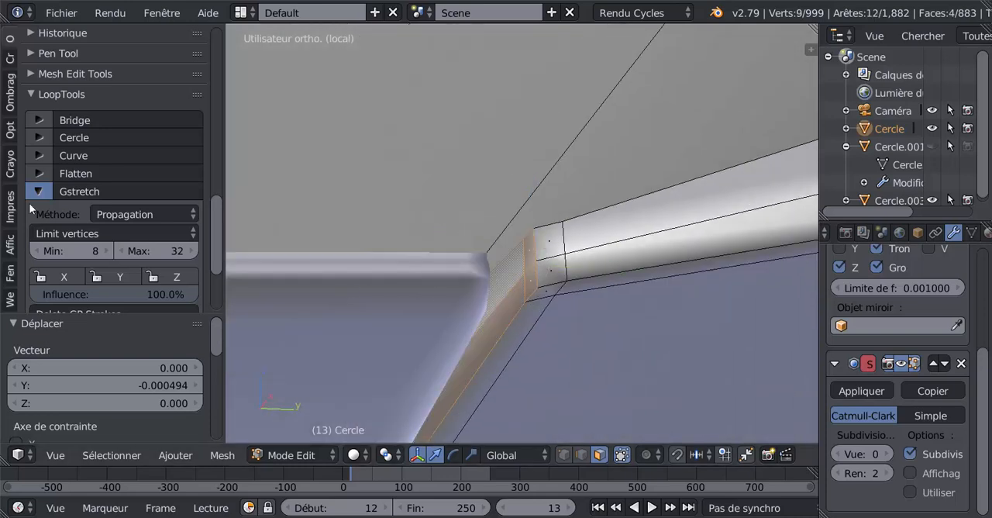
Collapse the Gstretch options in LoopTools and finish editing the wing.
scroll(214, 279, down, 4)
scroll(214, 279, up, 4)
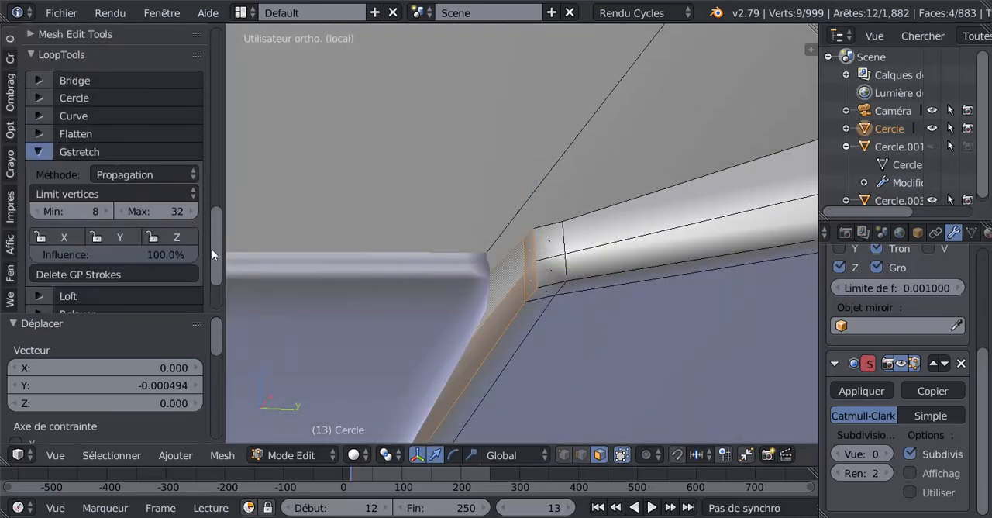
click(37, 152)
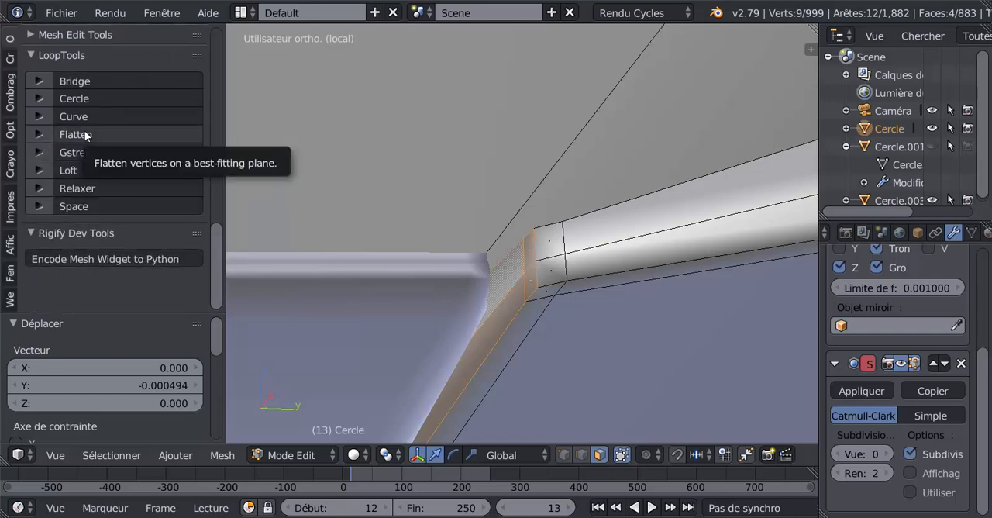
key(KP_Decimal)
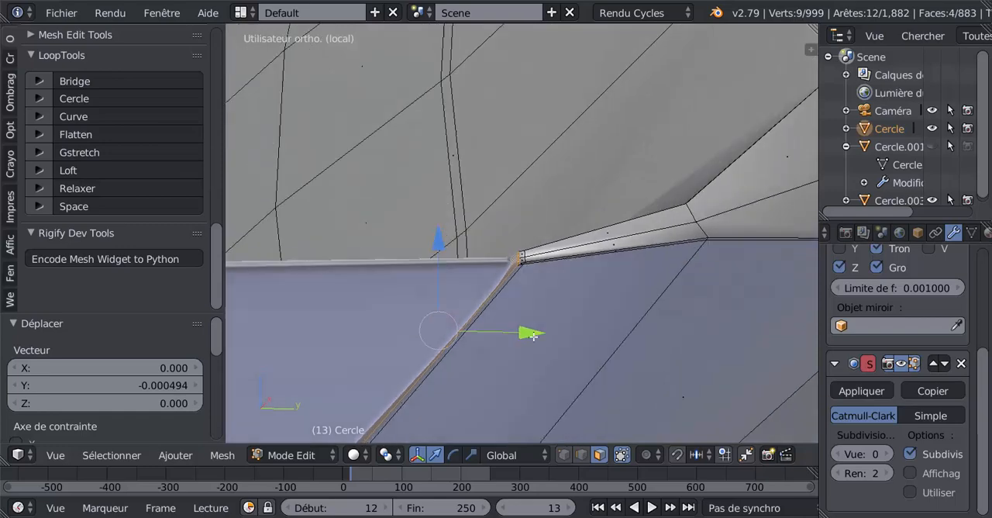
middle_drag(533, 335, 512, 187)
scroll(512, 387, up, 3)
key(Tab)
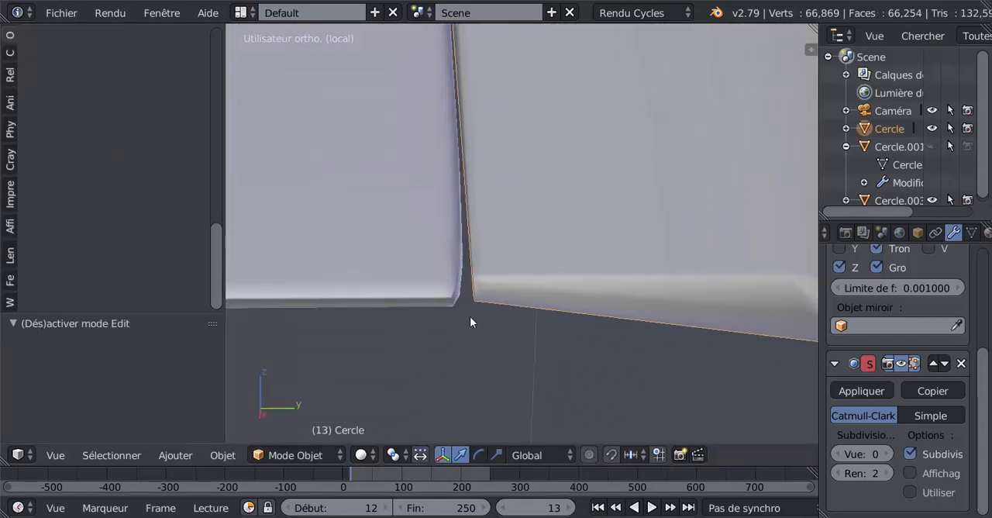
Set the wing's viewport subdivision level to 2 and inspect the corner beside the flap.
middle_drag(470, 316, 472, 305)
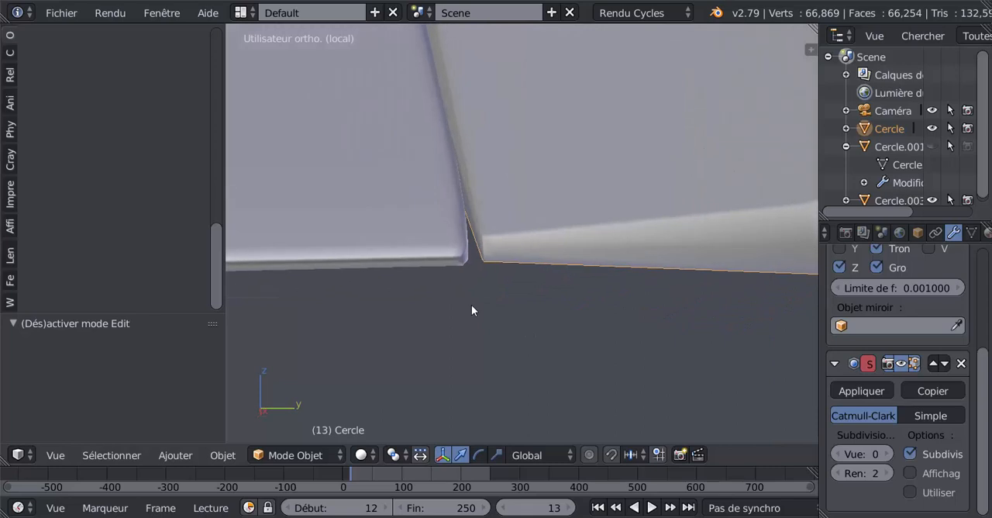
double_click(889, 456)
click(574, 316)
scroll(574, 316, down, 8)
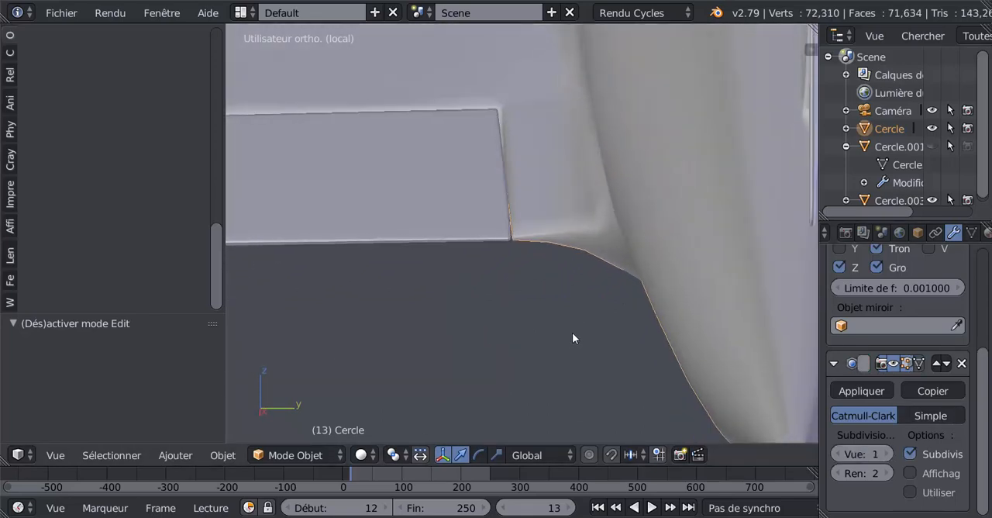
click(888, 454)
scroll(564, 342, up, 2)
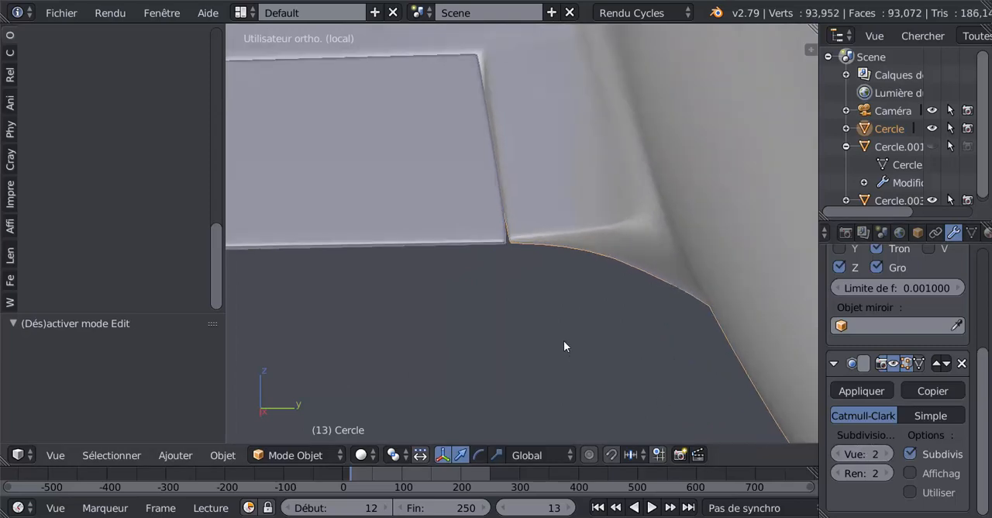
mouse_move(559, 330)
middle_down()
mouse_move(561, 358)
mouse_move(556, 341)
middle_up()
scroll(542, 329, up, 3)
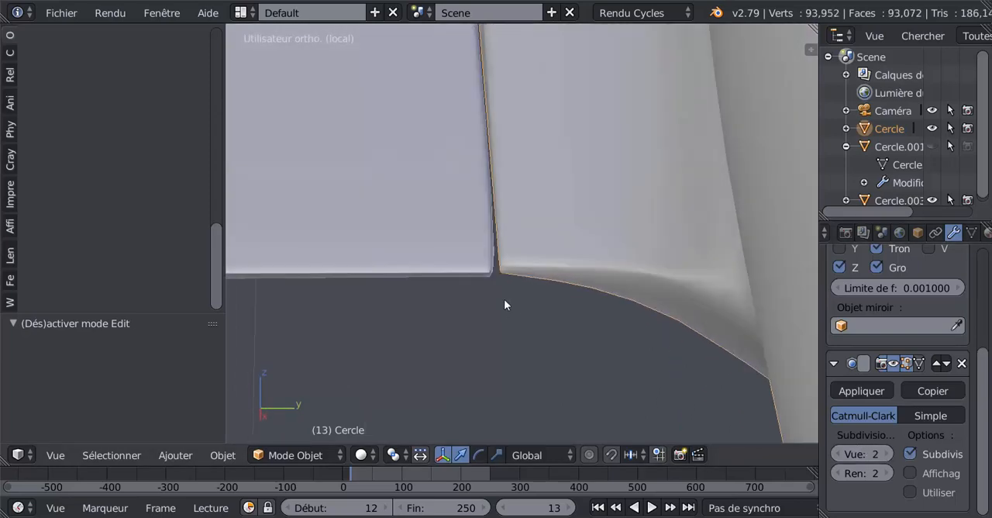
Edit the flap and slide the edge loop nearest its wing-root end by a factor of 0.731 toward that end.
key(Tab)
key(Tab)
right_click(451, 263)
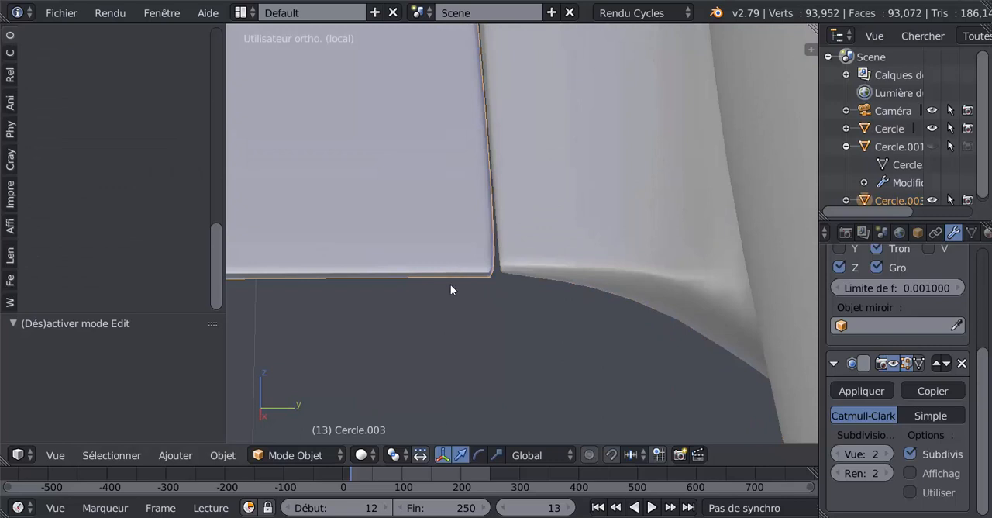
key(Tab)
scroll(461, 298, up, 1)
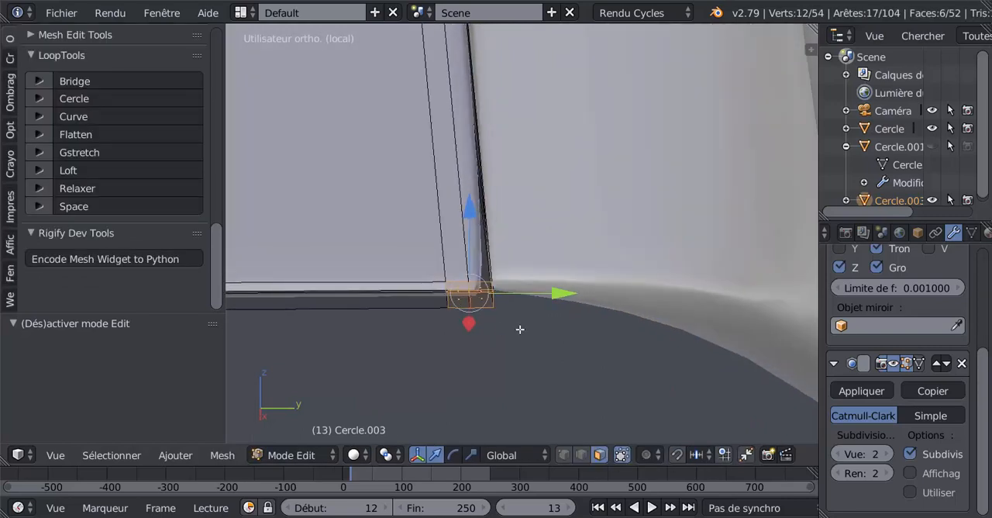
middle_drag(498, 306, 487, 253)
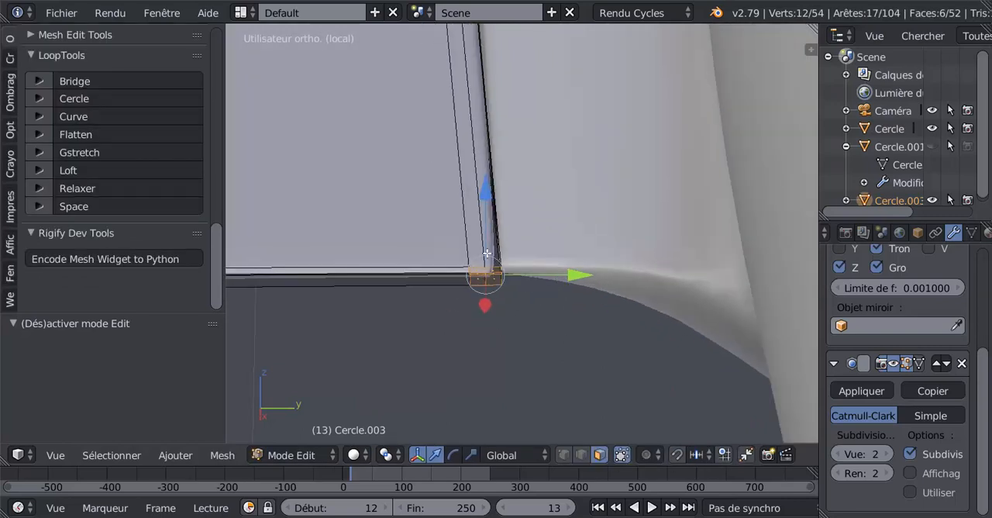
alt+right_click(487, 247)
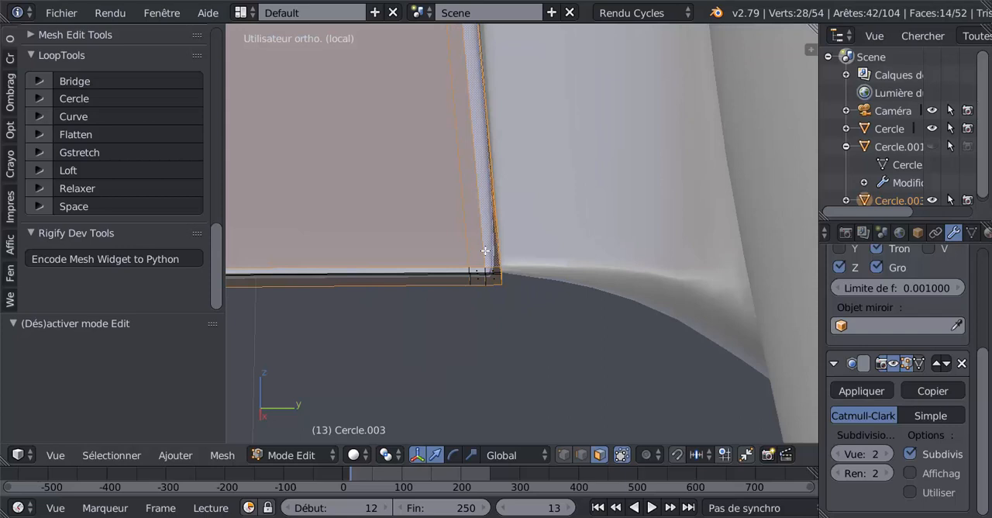
click(581, 456)
alt+right_click(480, 220)
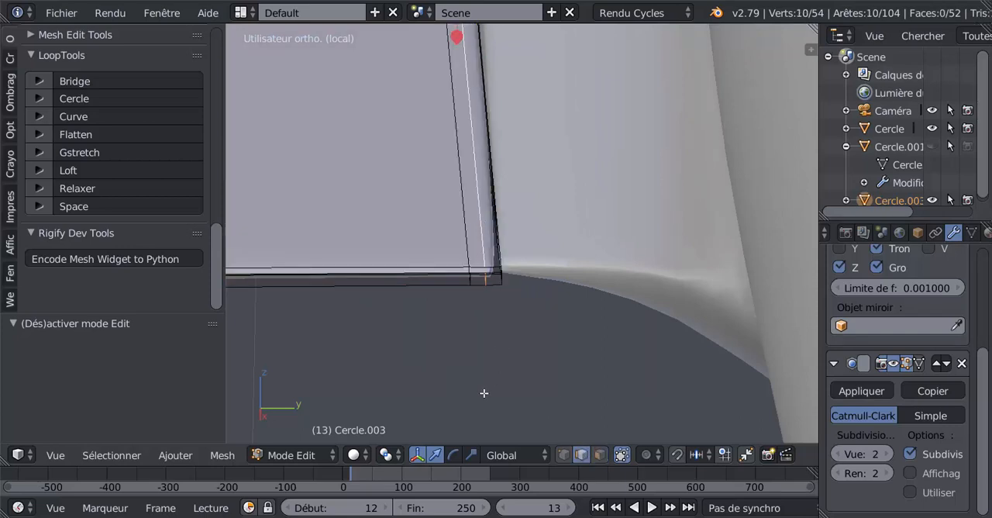
key(g)
key(g)
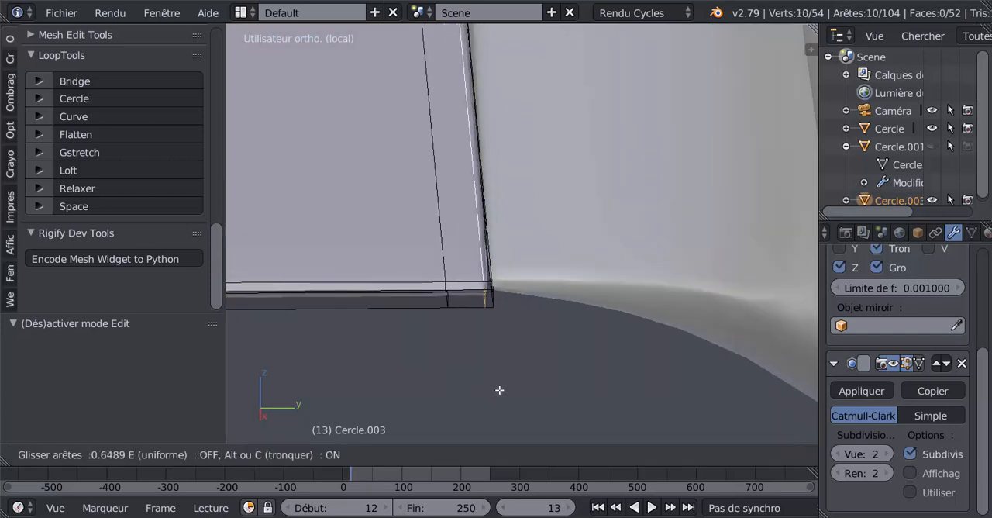
click(500, 388)
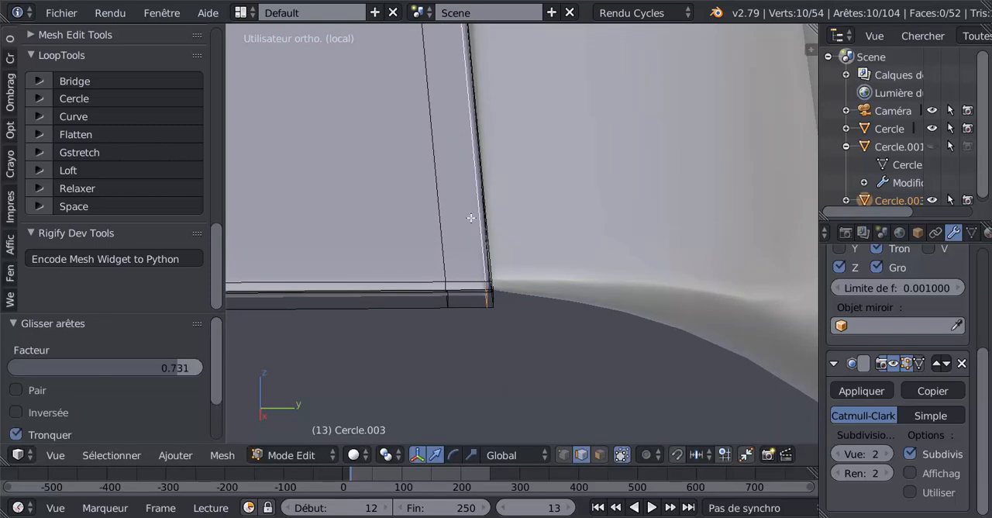
Slide the flap's next inner edge loop by a factor of -0.861 toward the wing-root end and finish editing.
alt+right_click(440, 242)
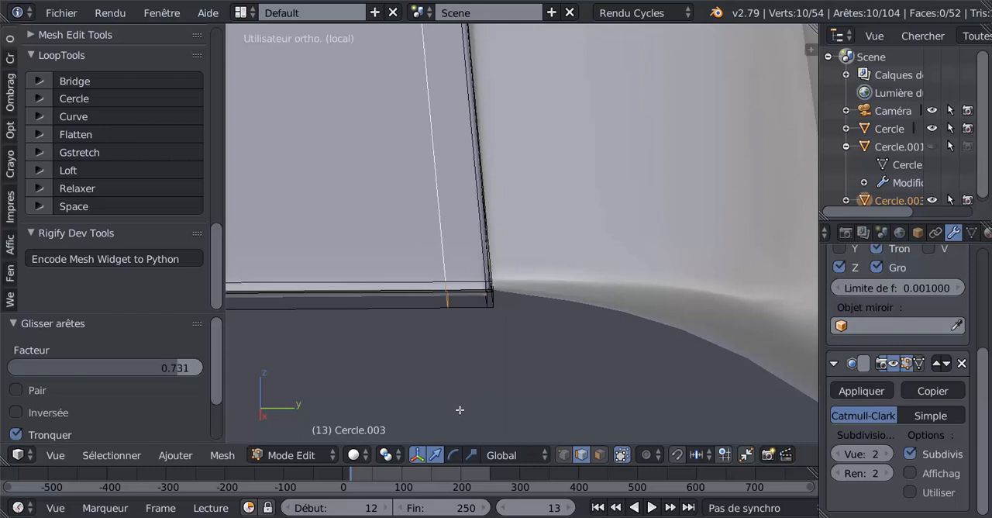
key(g)
key(g)
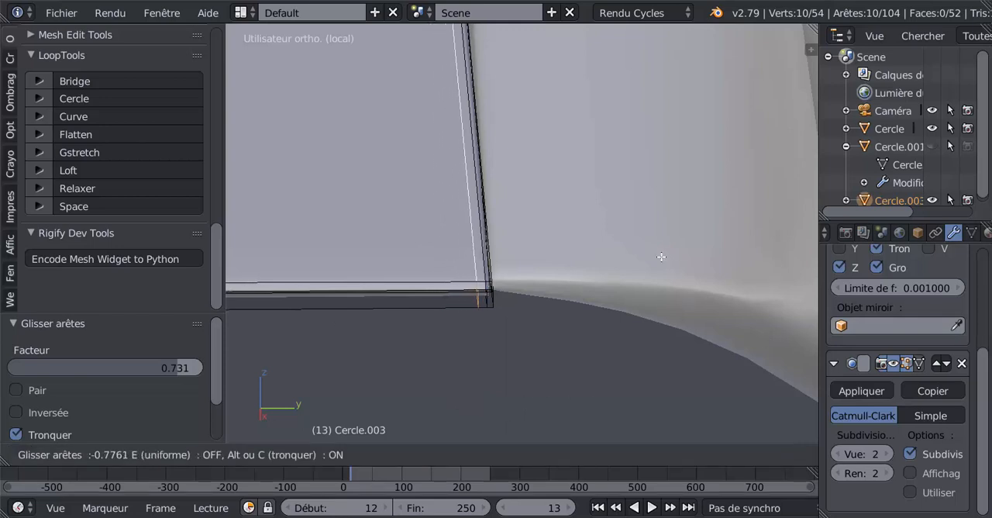
click(707, 249)
middle_drag(589, 319, 594, 300)
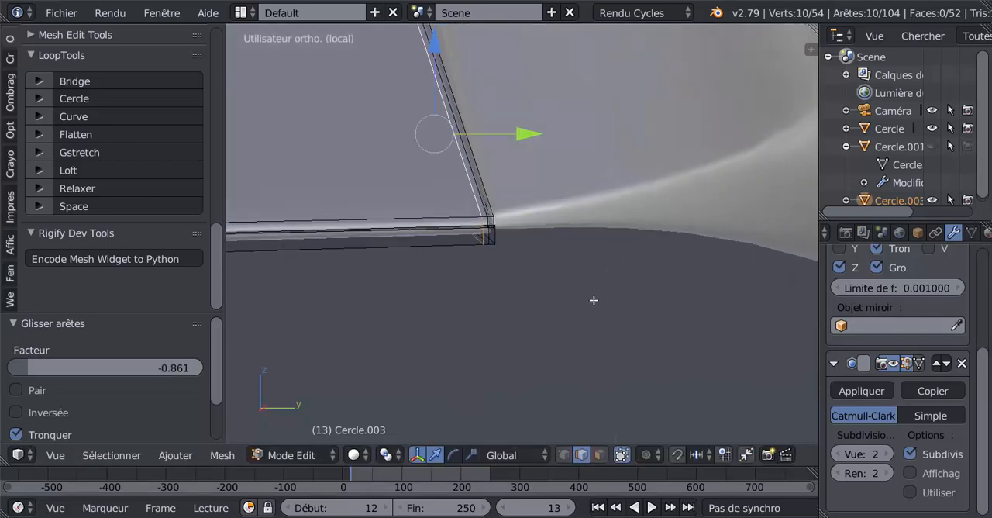
key(Tab)
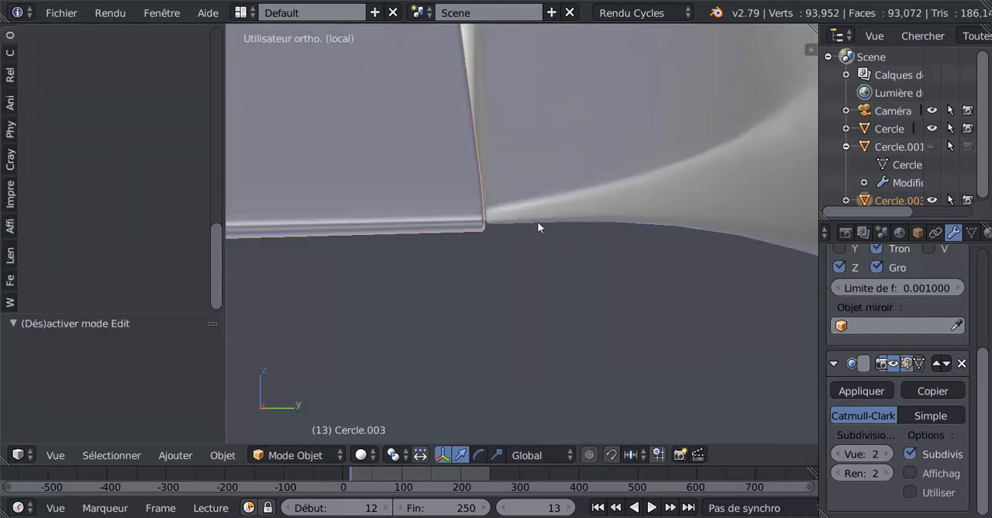
key(Tab)
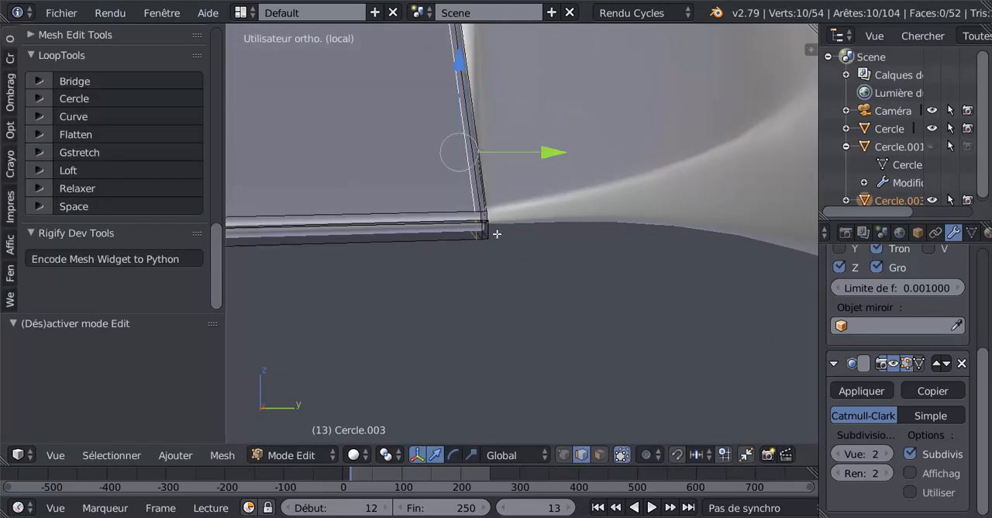
middle_drag(497, 233, 435, 274)
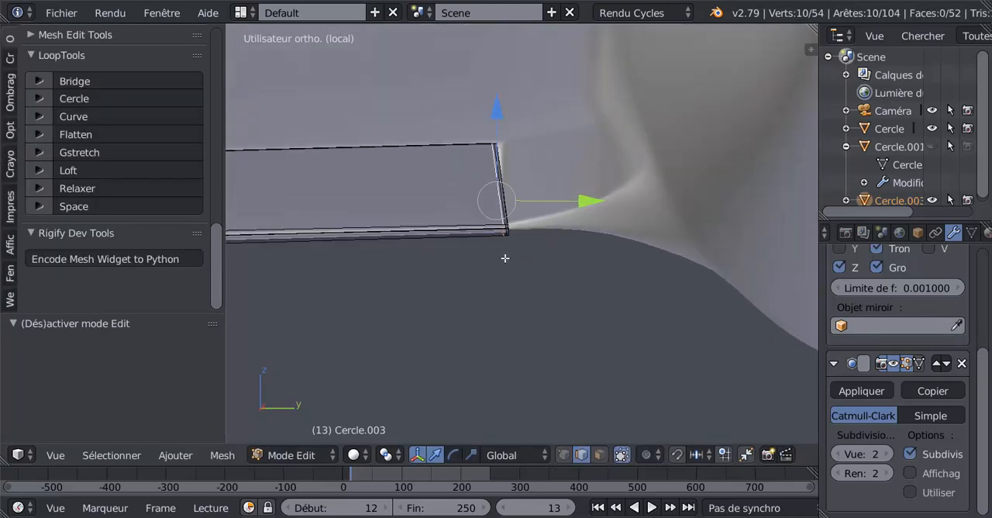
middle_drag(504, 261, 519, 279)
key(Tab)
Edit the wing and scale its trailing-edge corner vertices beside the flap to 0.644.
right_click(524, 240)
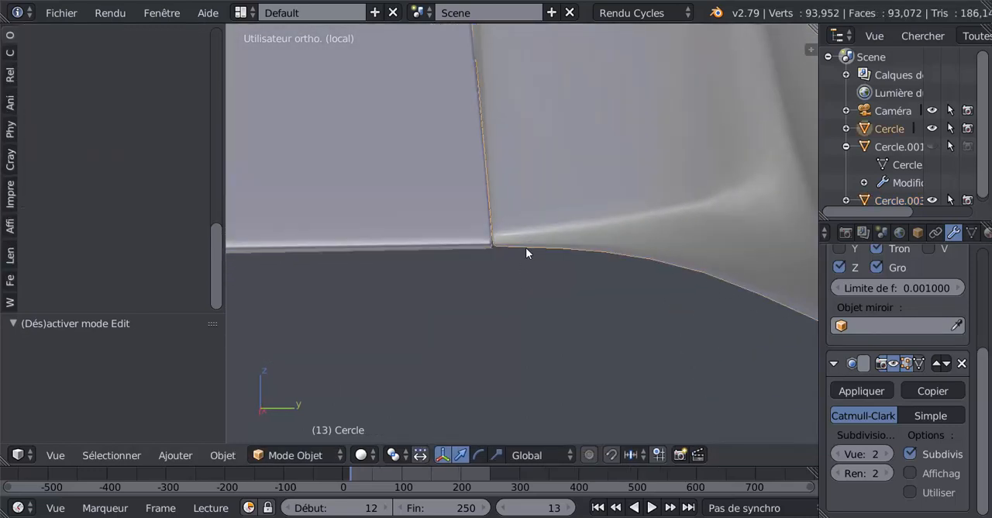
key(Tab)
scroll(528, 262, up, 1)
click(564, 454)
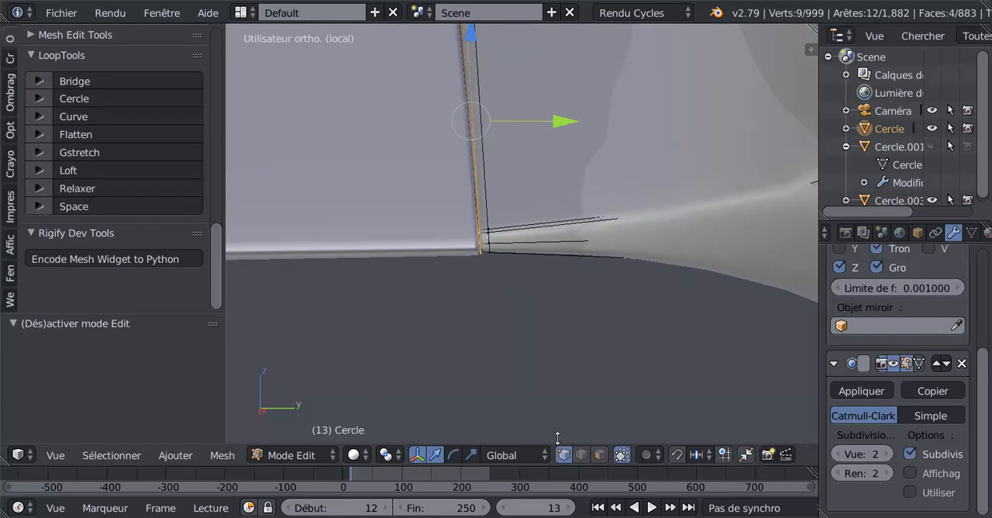
key(z)
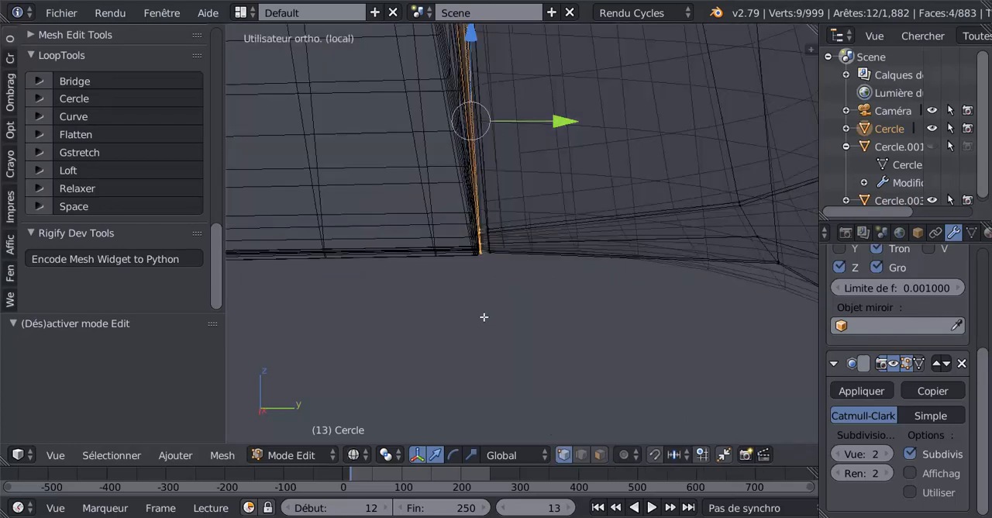
key(a)
key(a)
key(a)
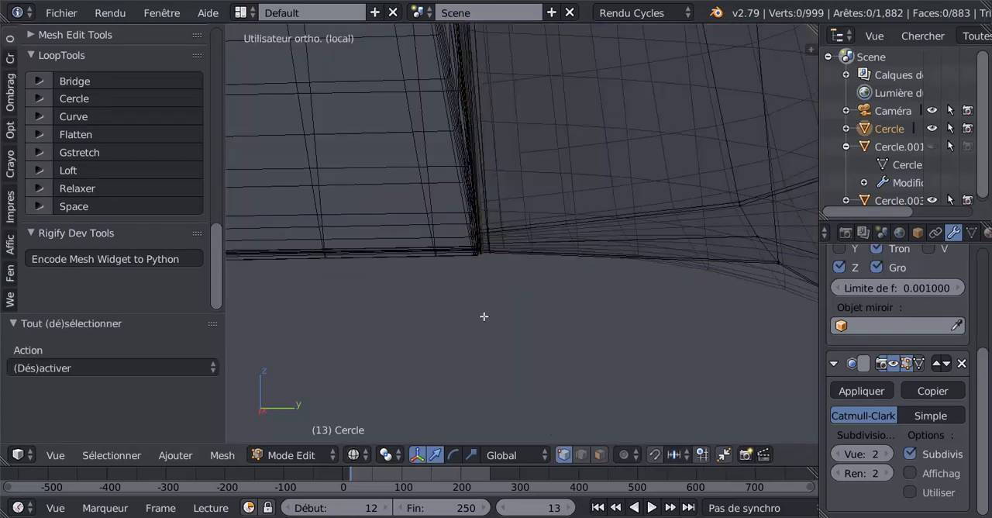
key(c)
drag(482, 232, 485, 248)
right_click(478, 294)
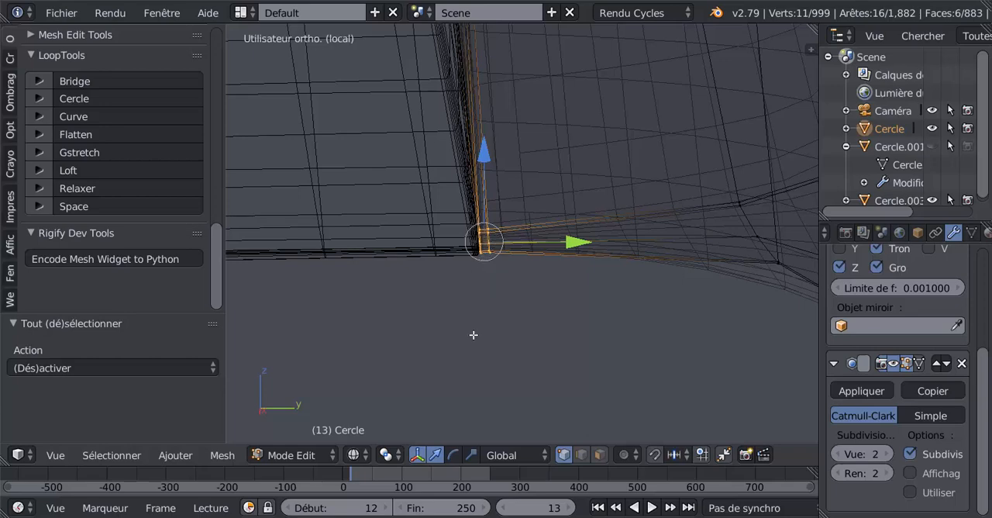
middle_drag(474, 335, 473, 330)
key(z)
middle_drag(484, 293, 486, 282)
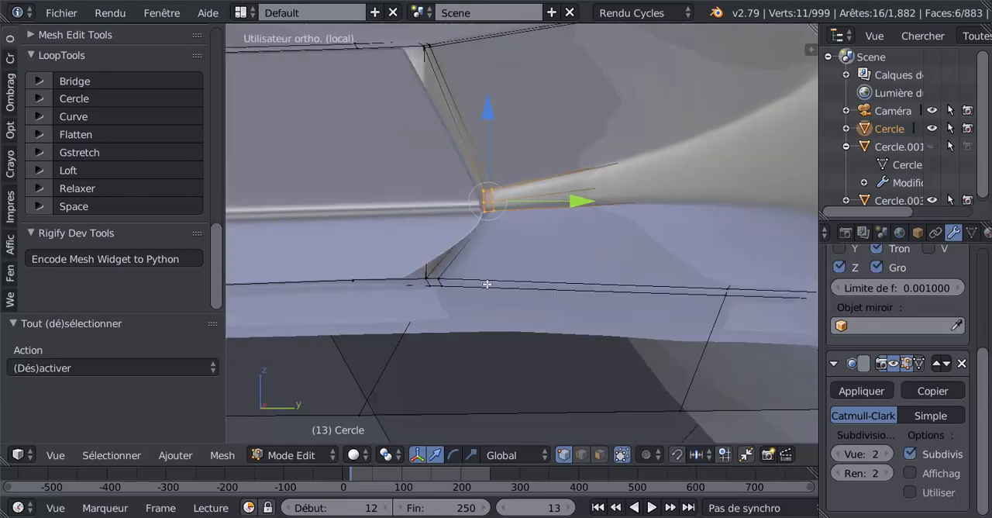
click(471, 454)
key(s)
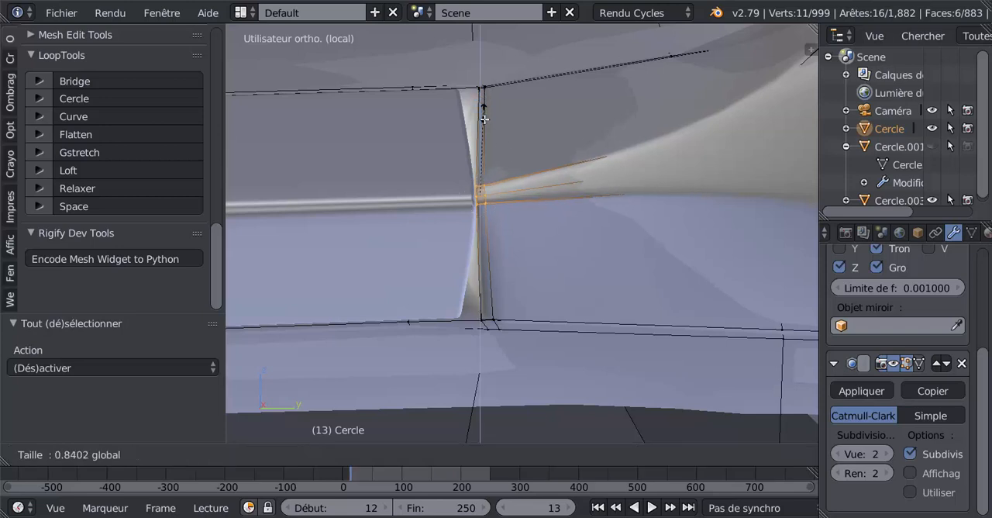
click(489, 129)
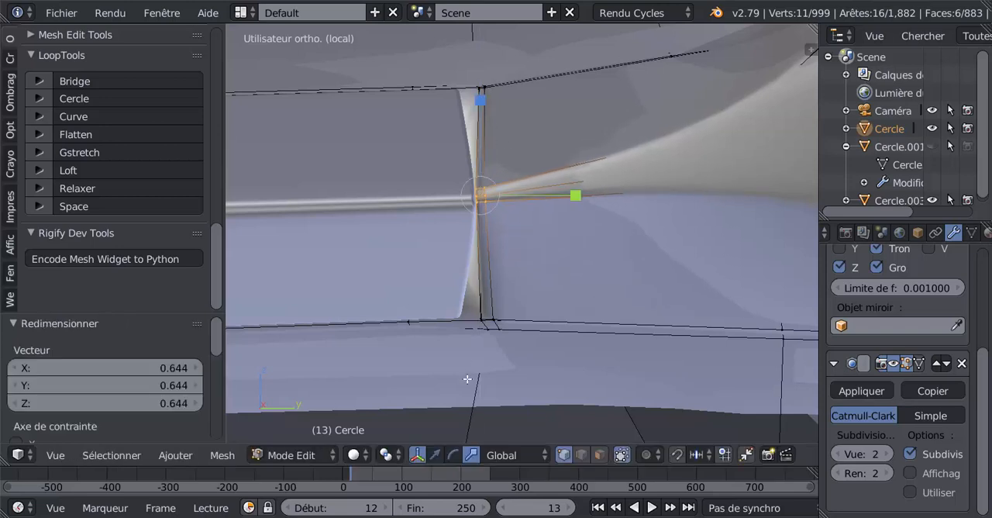
Move the wing's trailing-edge corner vertices -0.000516 along Z, scale them to 0.842 and finish editing.
click(435, 454)
drag(481, 108, 491, 158)
click(471, 454)
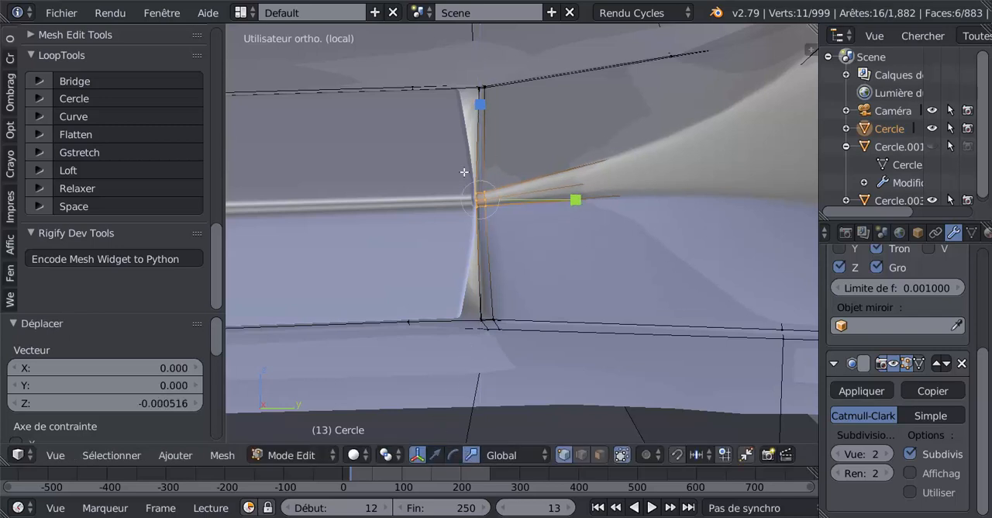
drag(480, 103, 488, 138)
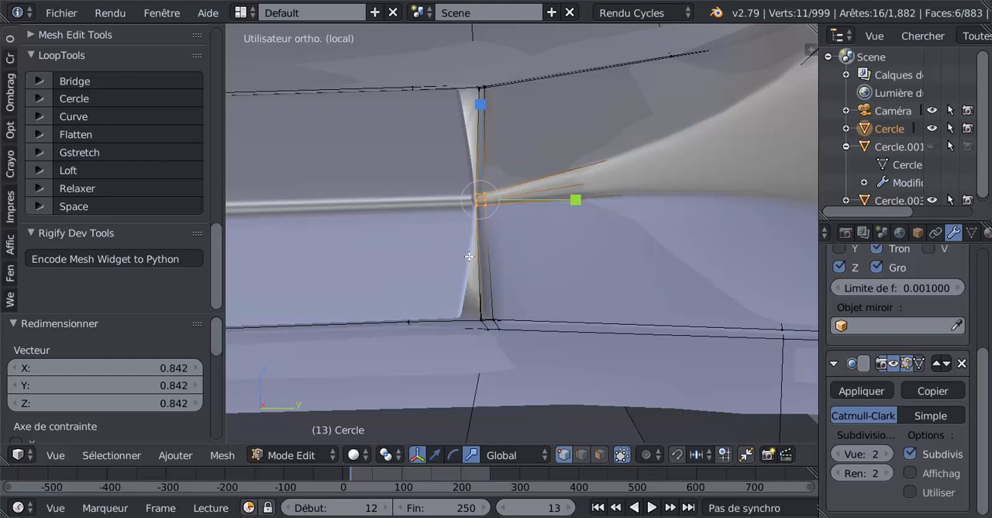
key(Tab)
scroll(470, 243, up, 3)
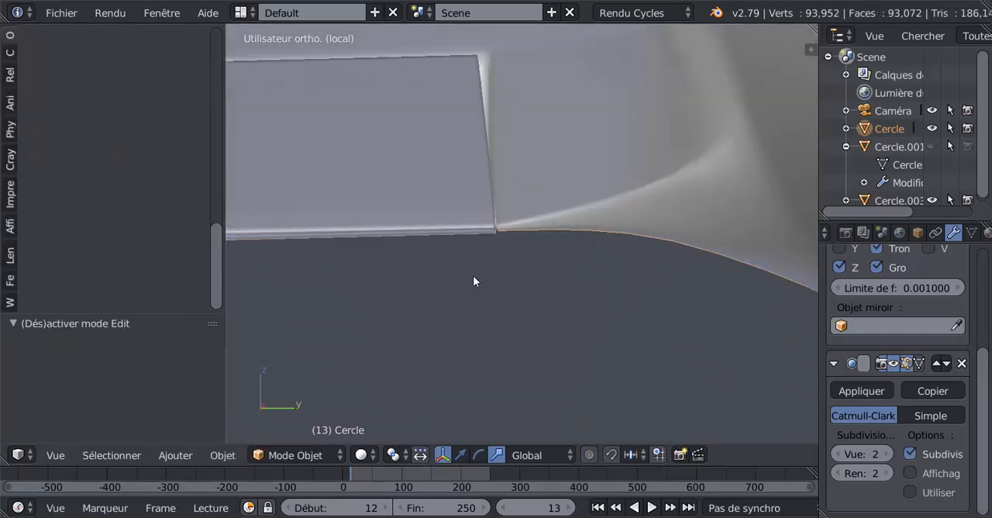
middle_drag(472, 268, 476, 228)
key(Tab)
Edit the flap and shift its front wing-root corner vertices slightly along Y toward the fuselage.
key(Tab)
right_click(451, 179)
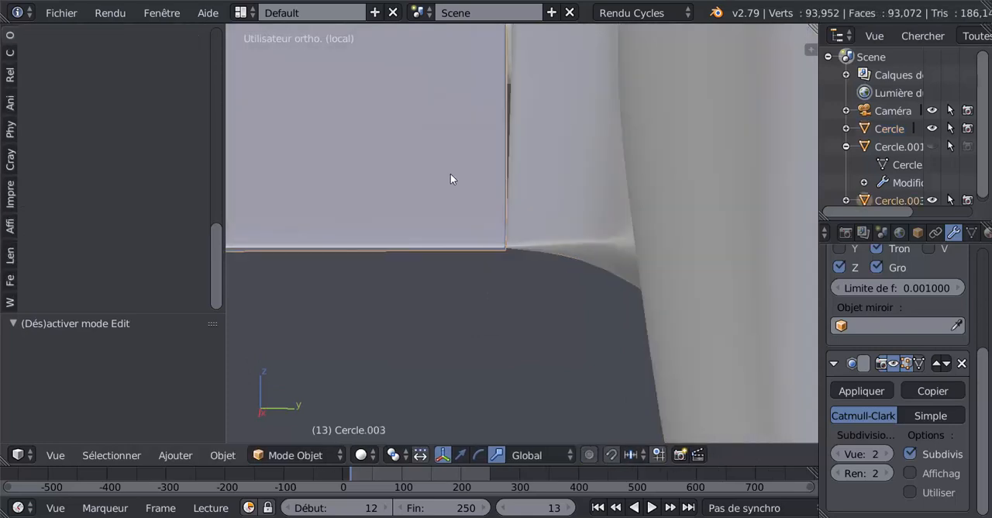
key(Tab)
middle_drag(446, 194, 476, 318)
key(KP_7)
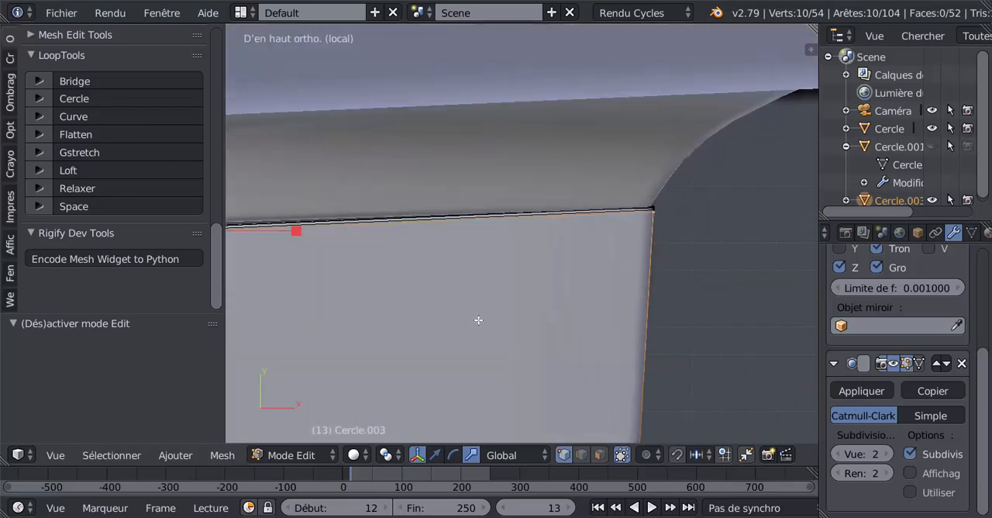
shift+middle_drag(360, 341, 669, 322)
shift+middle_drag(408, 328, 669, 320)
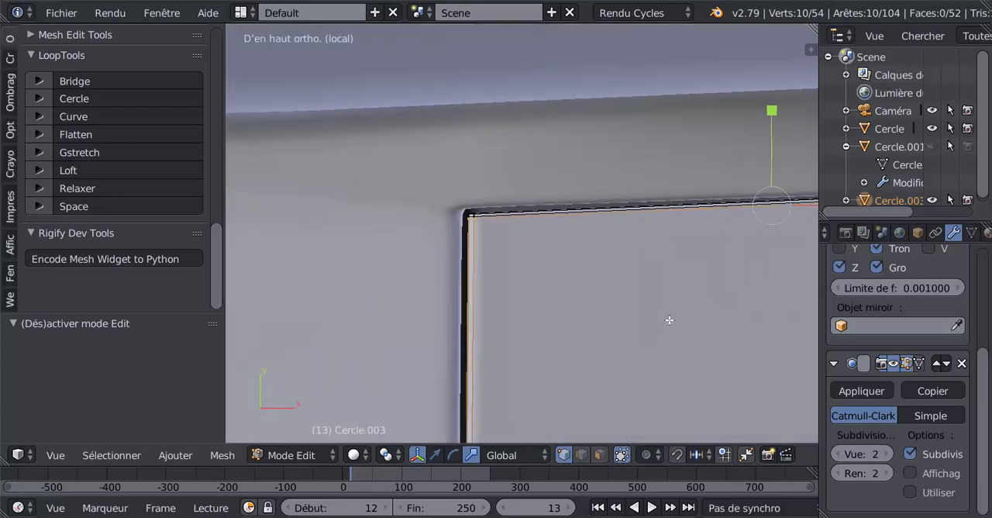
key(z)
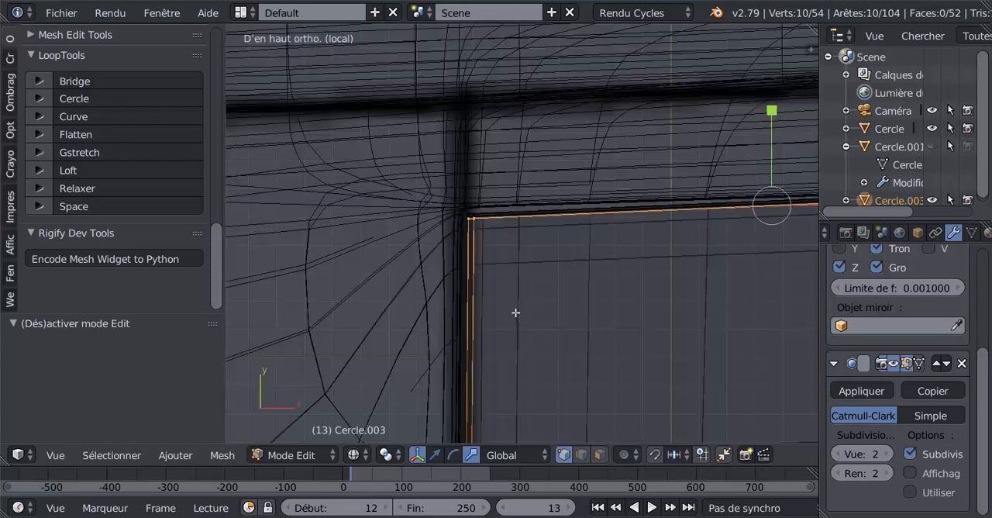
key(a)
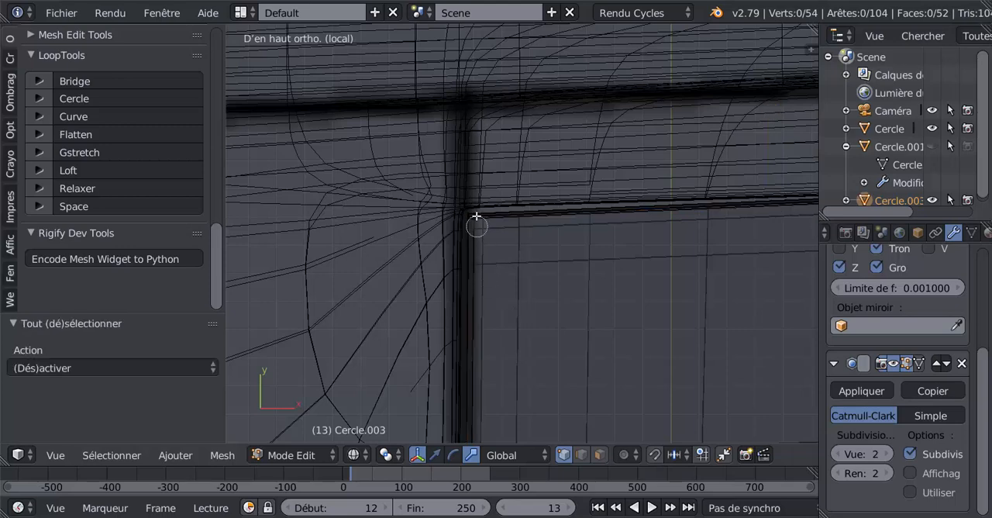
alt+right_click(473, 221)
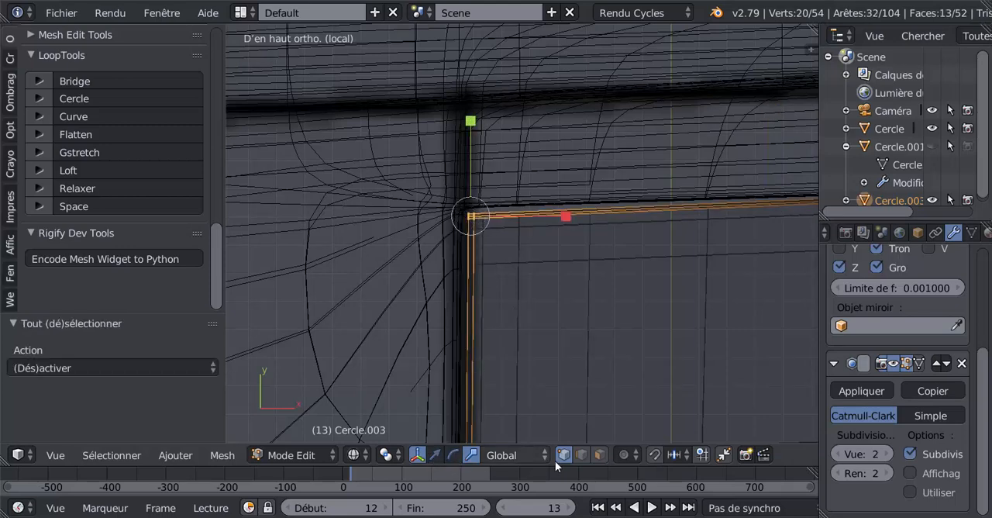
click(437, 456)
scroll(447, 235, up, 3)
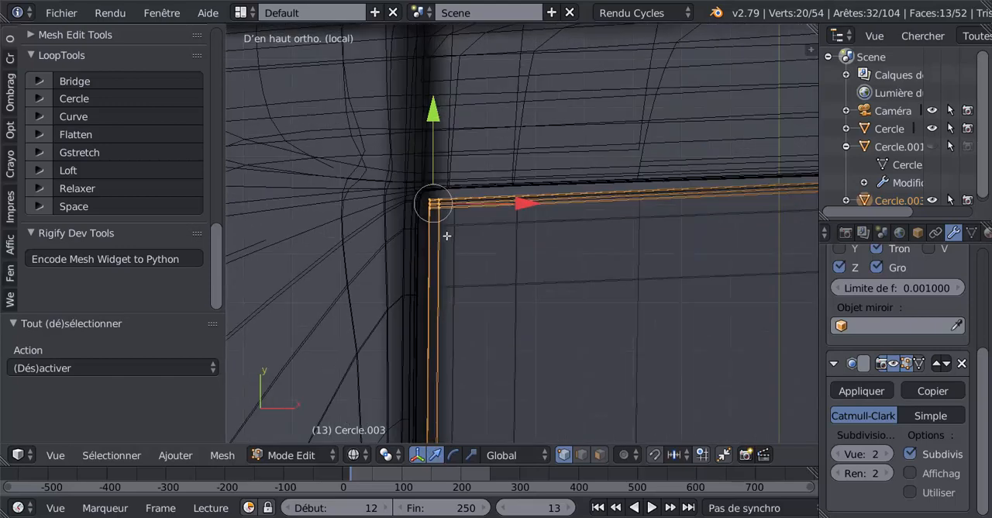
scroll(447, 202, down, 1)
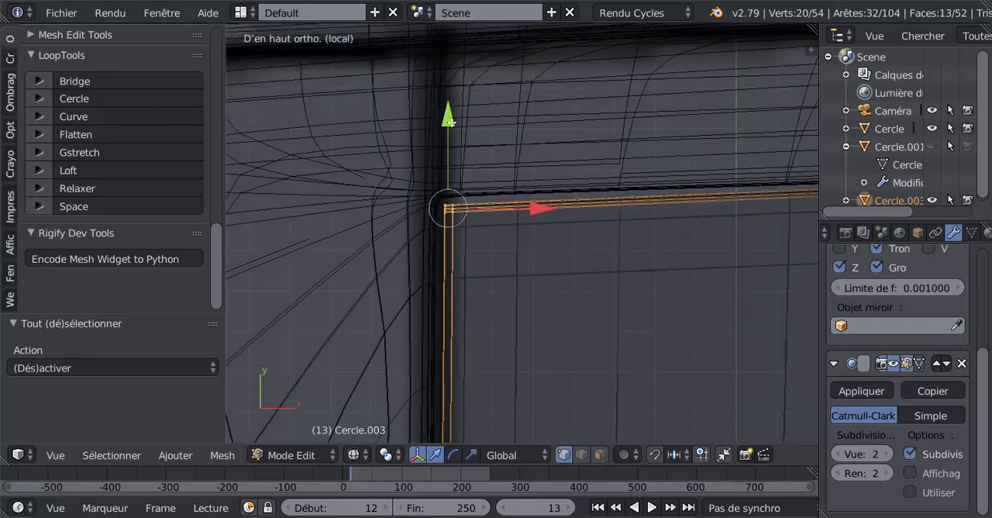
drag(451, 121, 450, 119)
key(Tab)
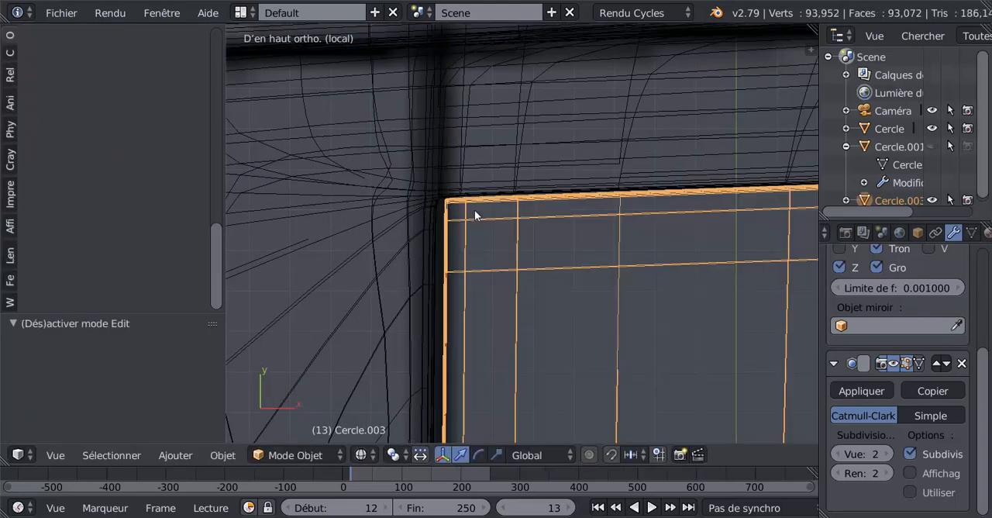
key(z)
Select the flap's whole mesh and move it slightly along X toward the wing to narrow the front gap.
scroll(475, 210, down, 2)
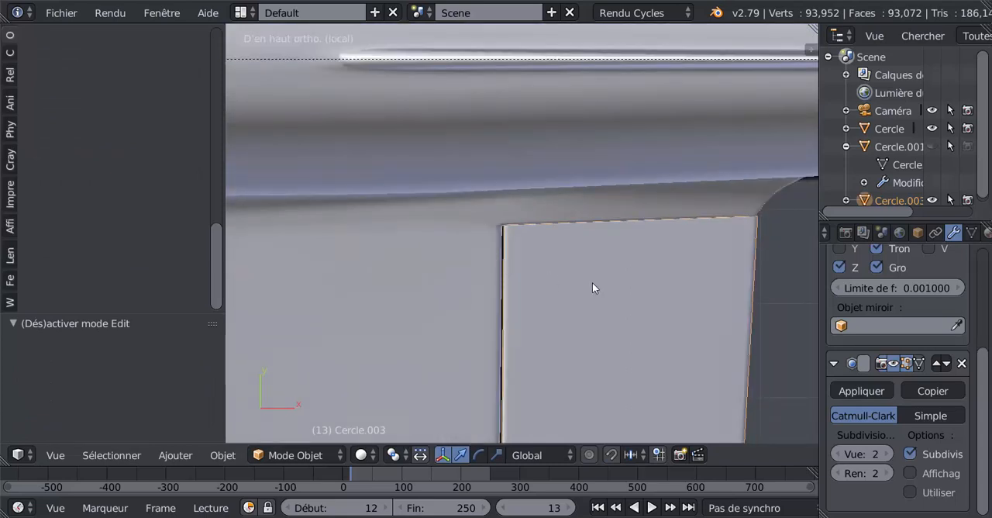
scroll(592, 283, down, 3)
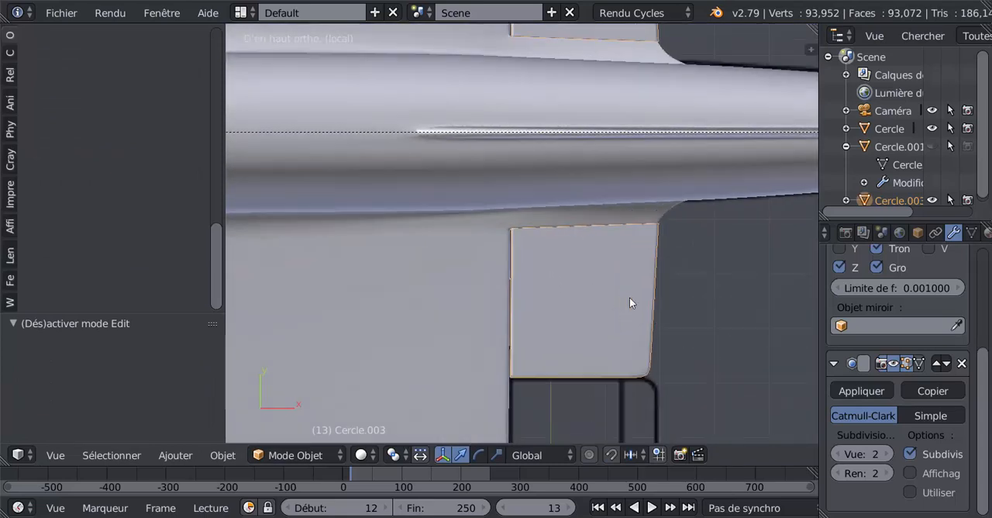
scroll(554, 279, up, 3)
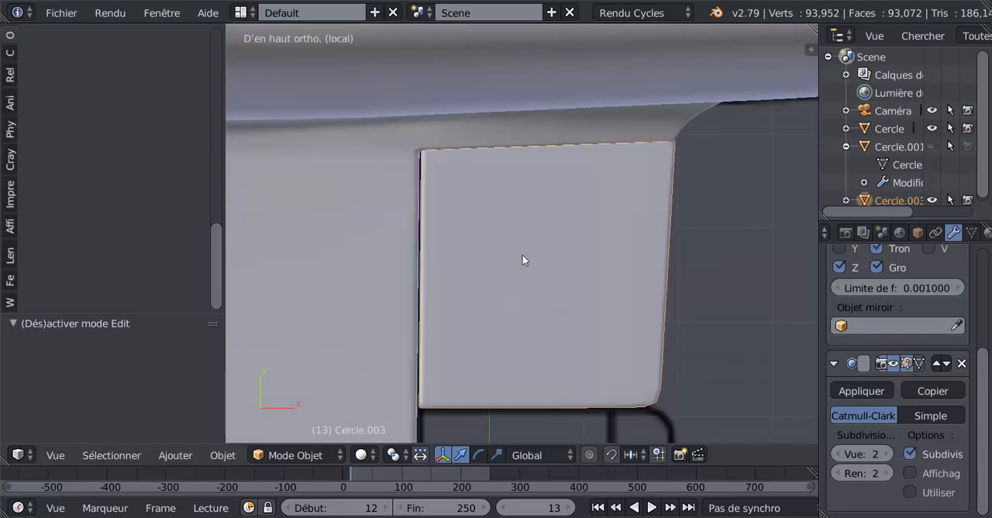
key(Tab)
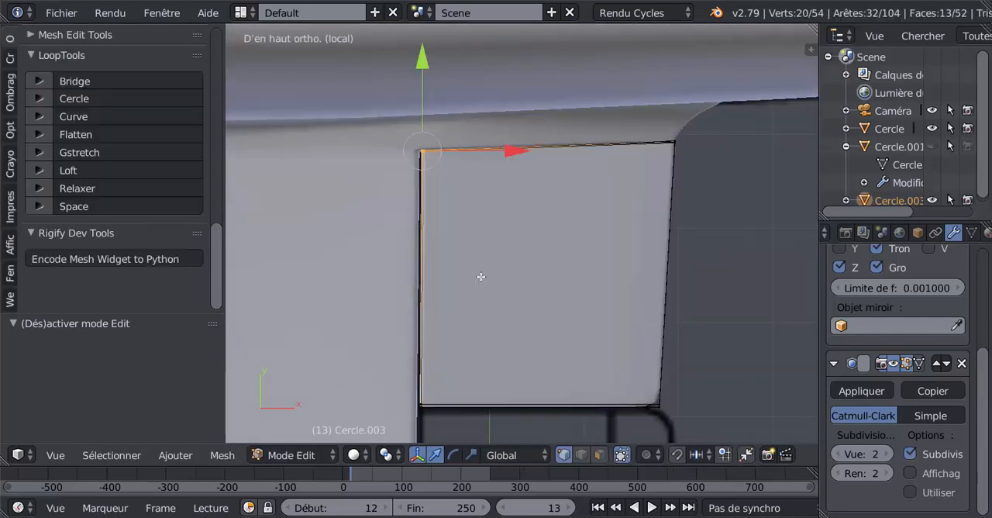
key(Tab)
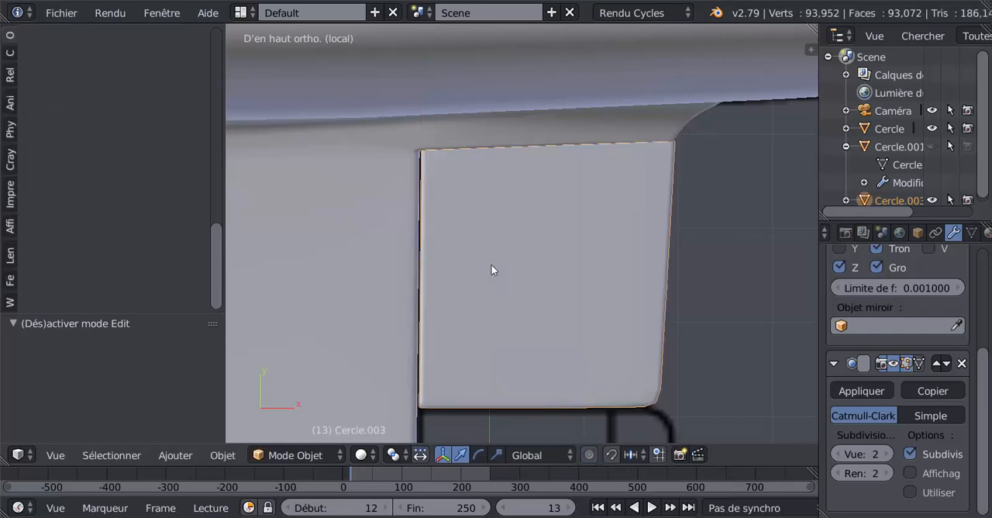
scroll(486, 258, up, 3)
key(Tab)
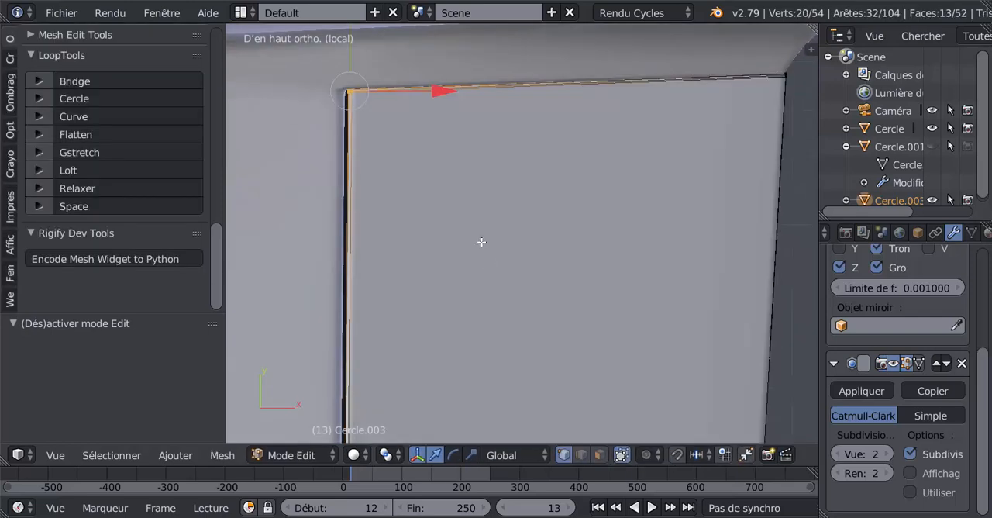
key(a)
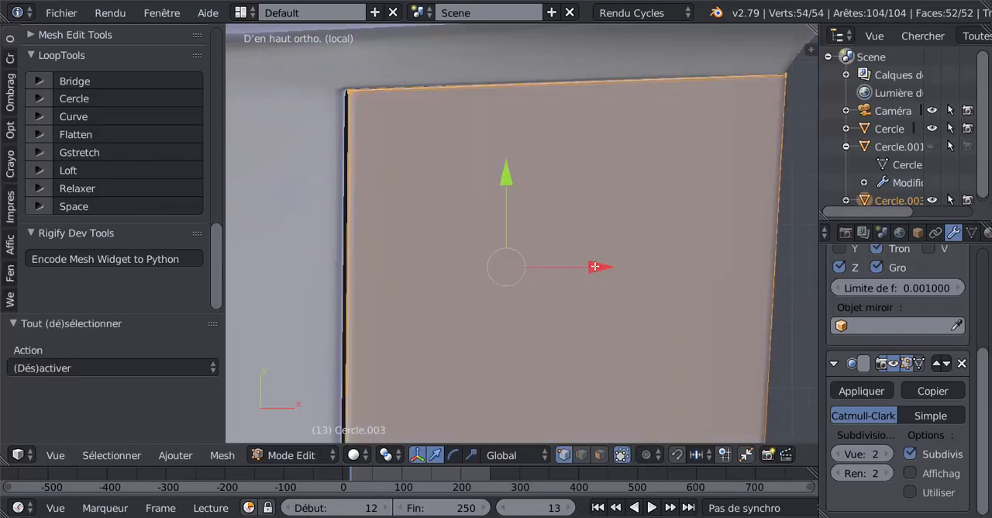
drag(594, 267, 575, 275)
key(Tab)
scroll(571, 270, down, 6)
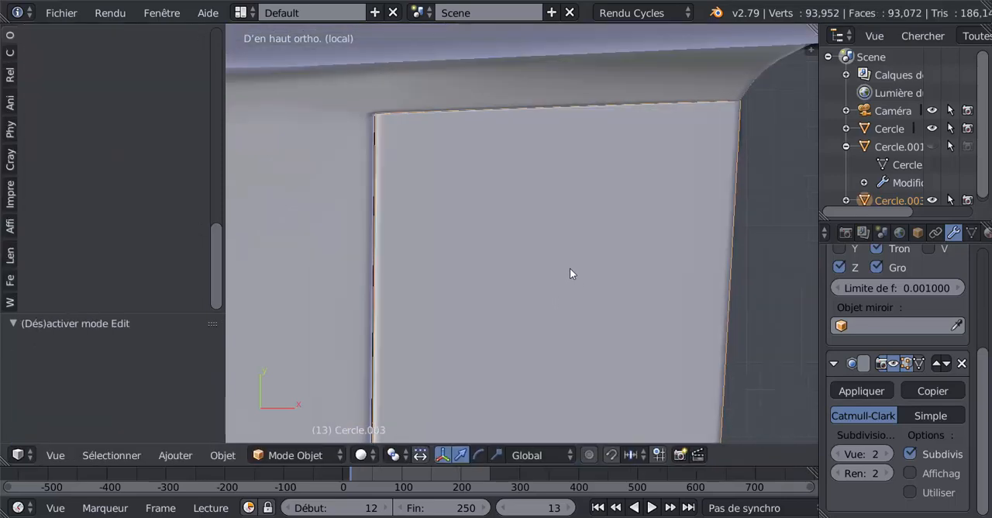
Insert one edge loop across the flap and slide it close to the outboard end.
middle_drag(552, 297, 490, 237)
key(Tab)
scroll(512, 245, up, 4)
key(ctrl+r)
click(480, 237)
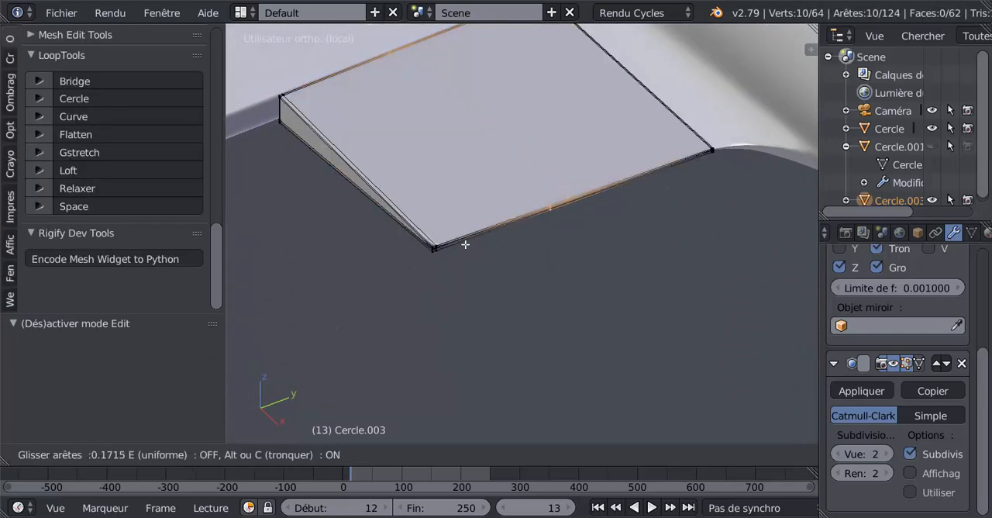
click(374, 326)
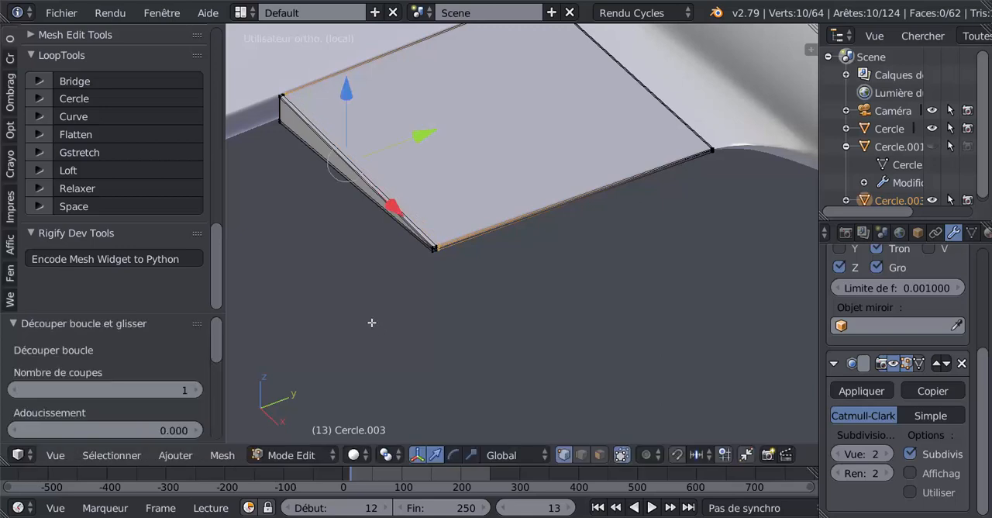
key(Tab)
Switch the flap's selection mode to faces and select the narrow face loop along its front edge.
middle_drag(380, 314, 501, 285)
key(Tab)
shift+middle_drag(602, 287, 630, 289)
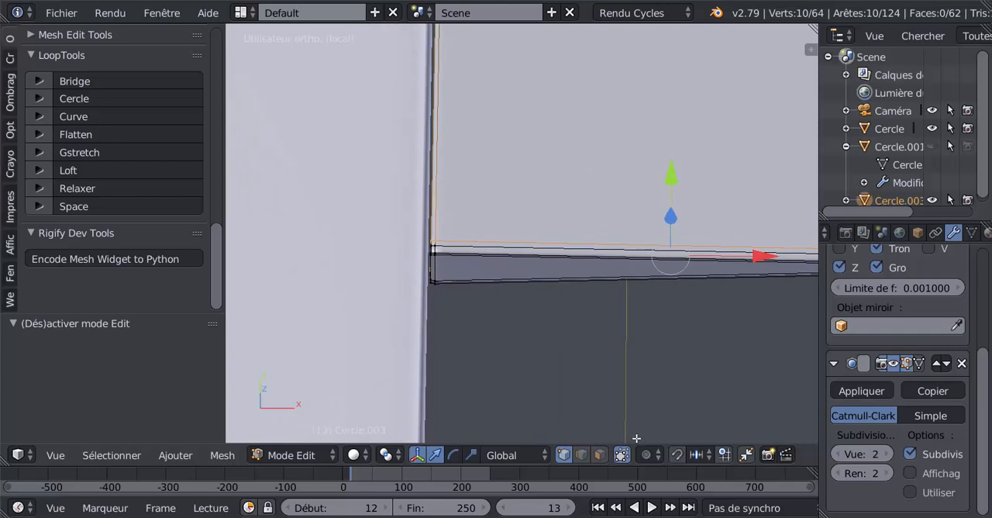
click(600, 455)
scroll(409, 277, up, 2)
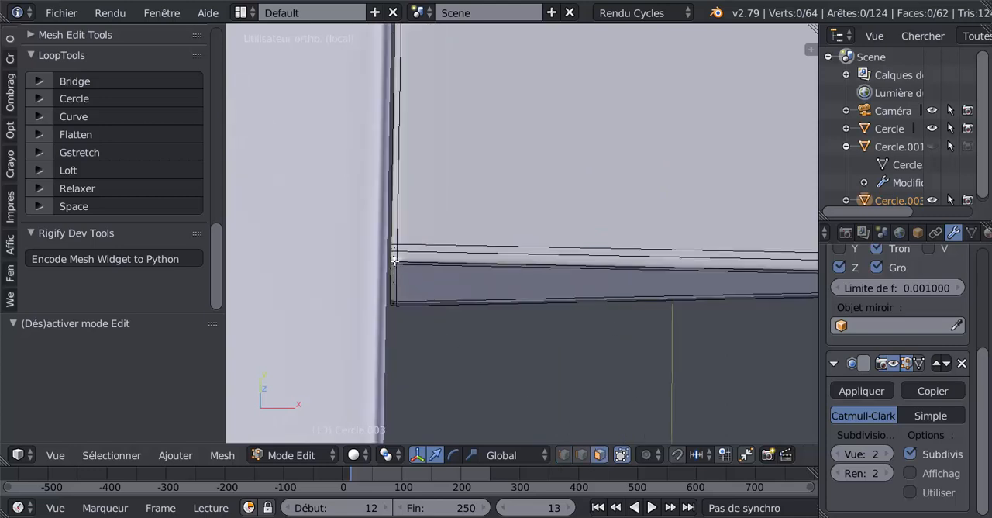
alt+right_click(394, 254)
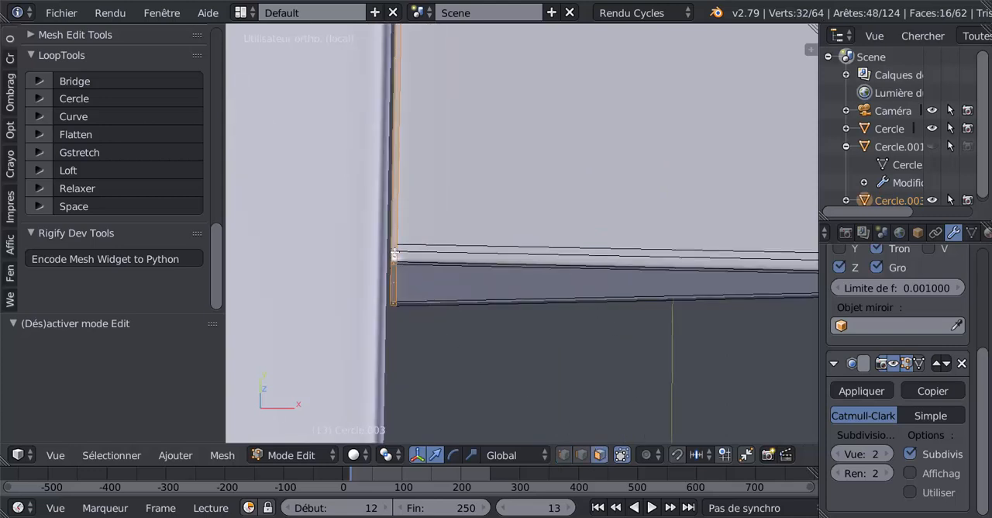
alt+scroll(469, 262, down, 1)
scroll(476, 266, down, 10)
shift+middle_drag(579, 291, 522, 303)
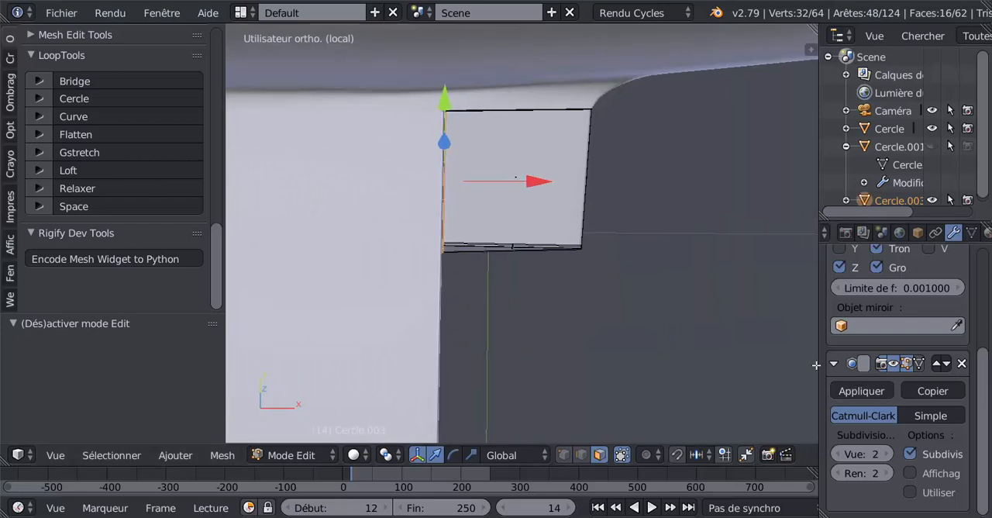
Widen the properties area and display the flap's list of material slots.
drag(818, 352, 664, 349)
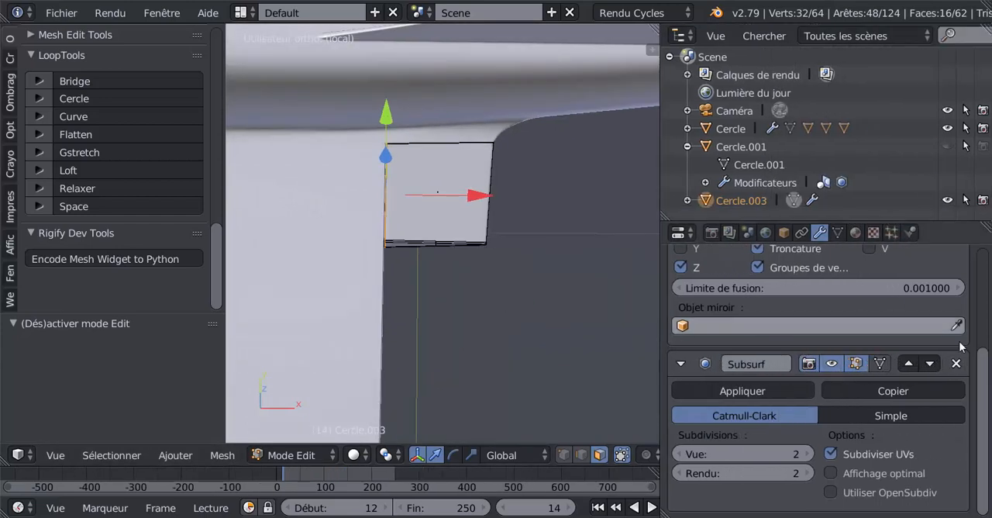
scroll(965, 320, up, 2)
click(856, 233)
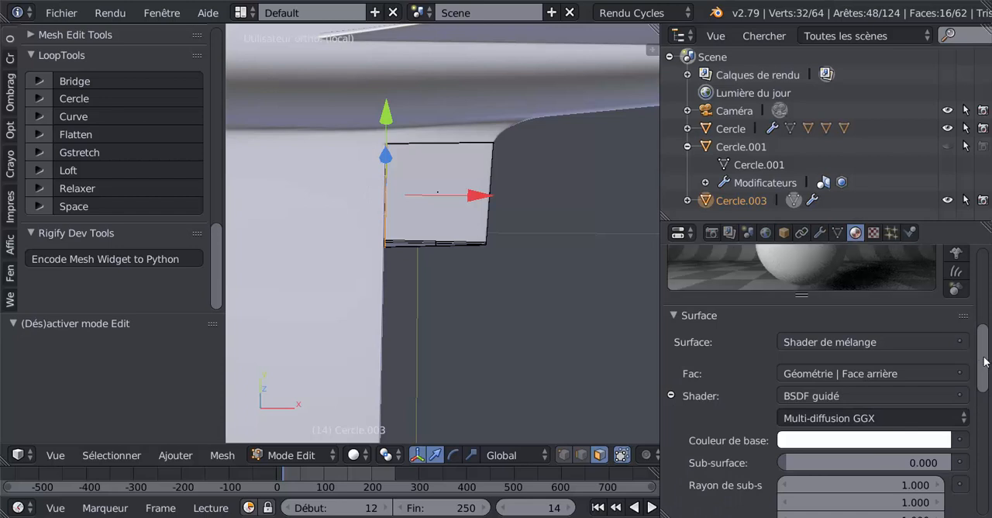
scroll(983, 339, up, 4)
scroll(989, 378, down, 6)
scroll(989, 378, up, 1)
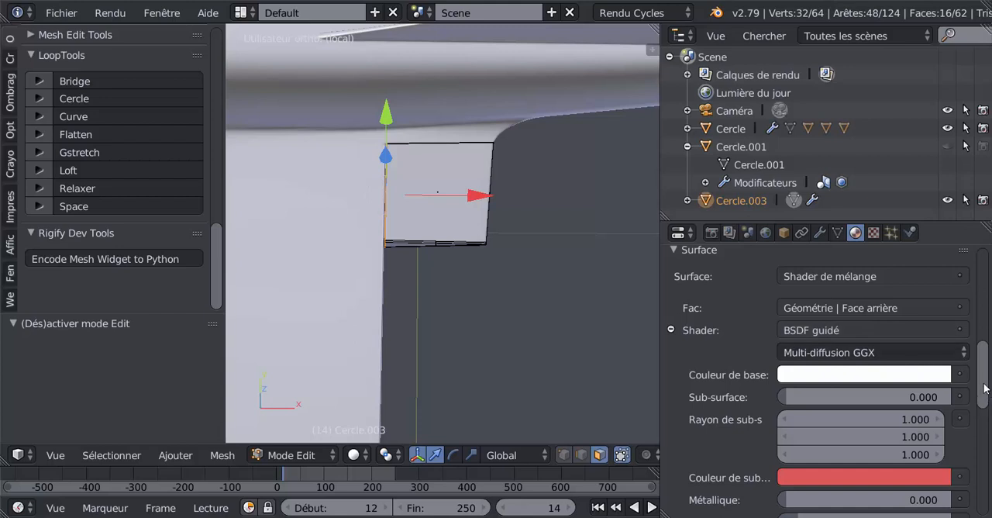
scroll(859, 310, up, 5)
scroll(859, 307, up, 2)
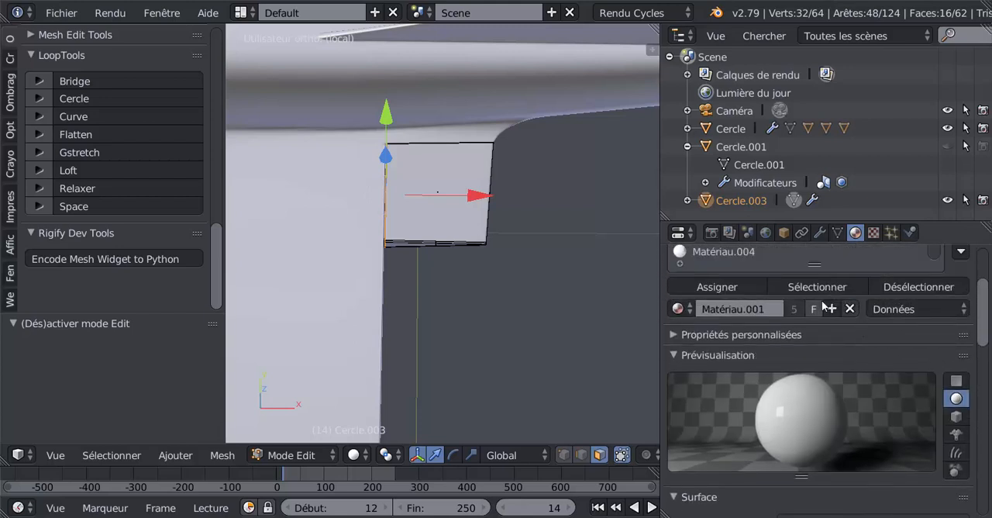
scroll(788, 332, up, 3)
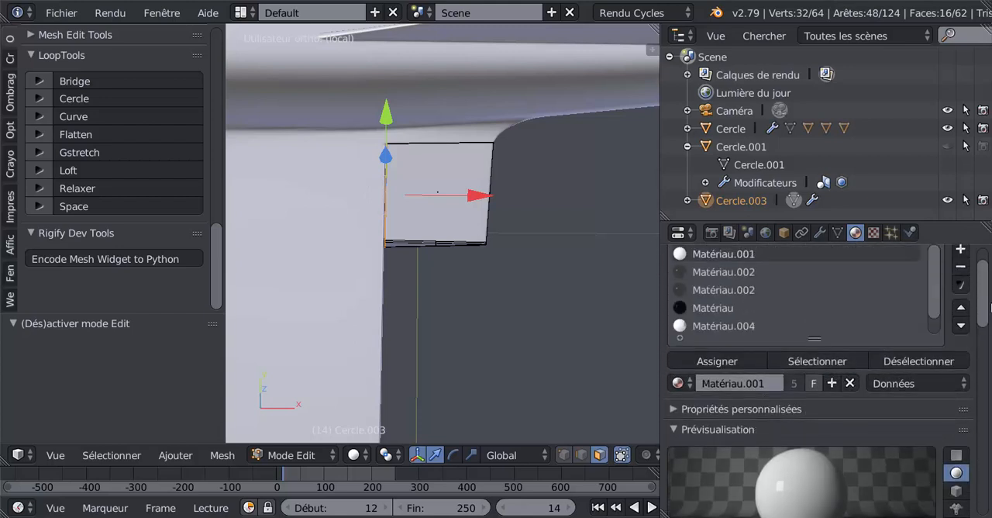
drag(983, 306, 986, 276)
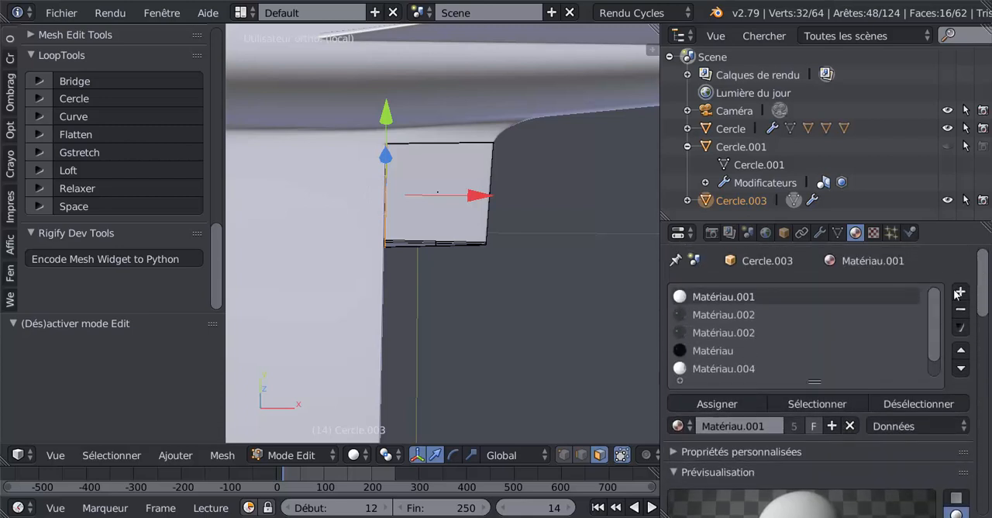
Add a material slot with a new diffuse material and set its colour to near-black, RGB 0.021.
click(960, 293)
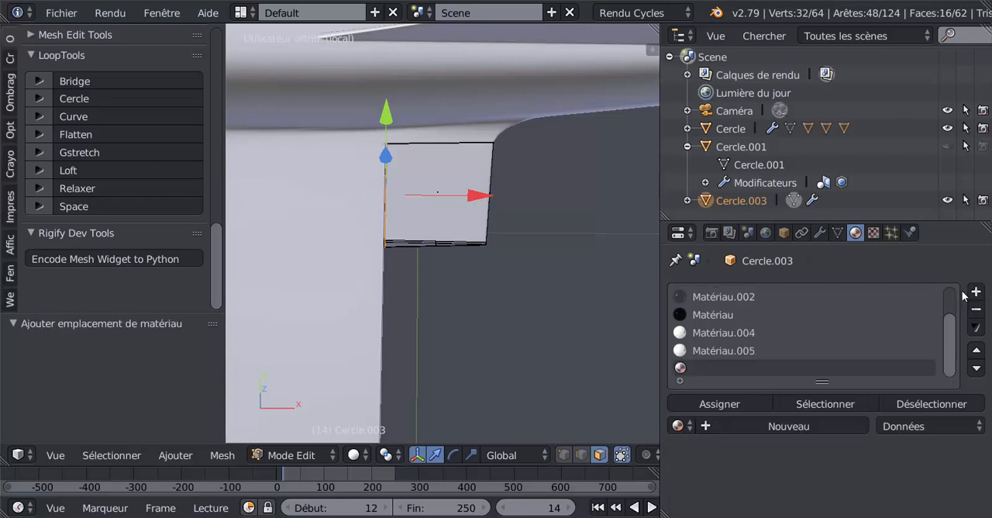
click(820, 424)
scroll(811, 419, down, 5)
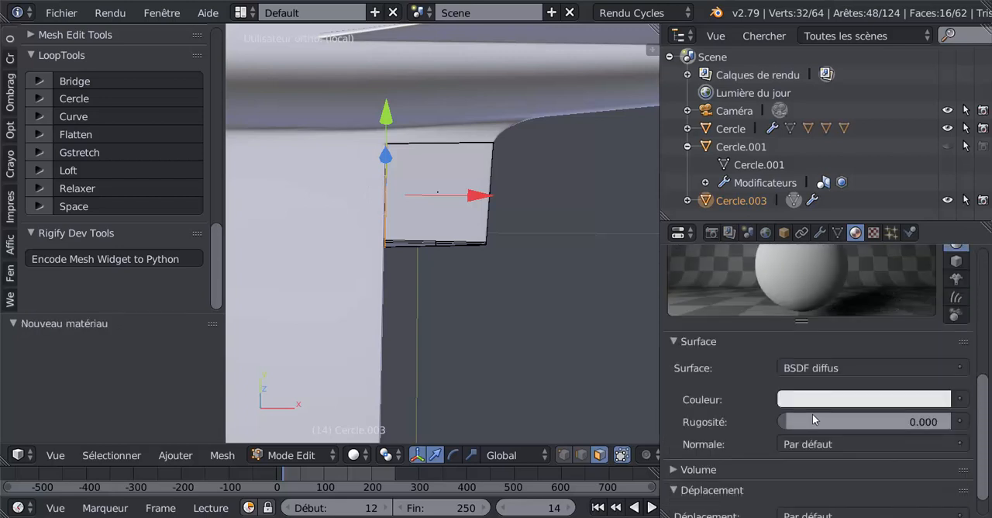
click(863, 400)
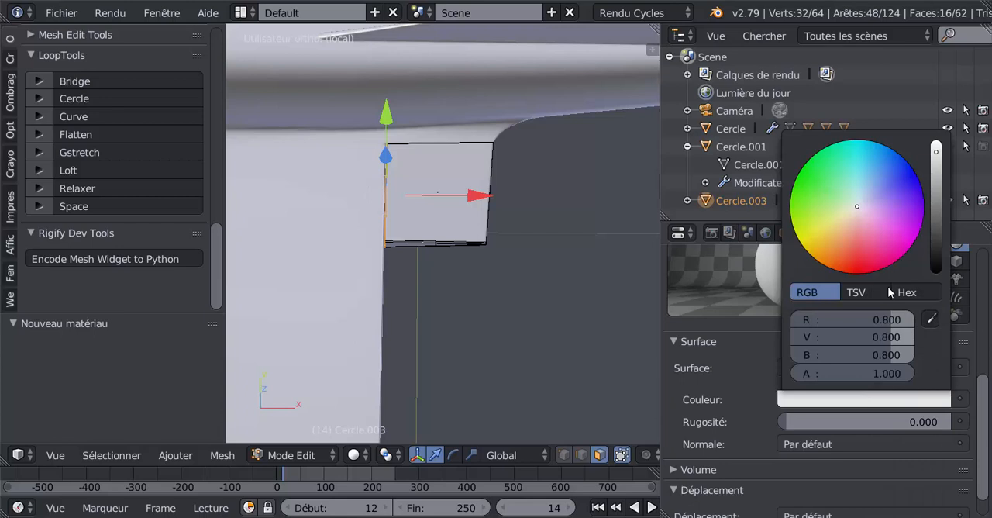
click(936, 235)
click(936, 248)
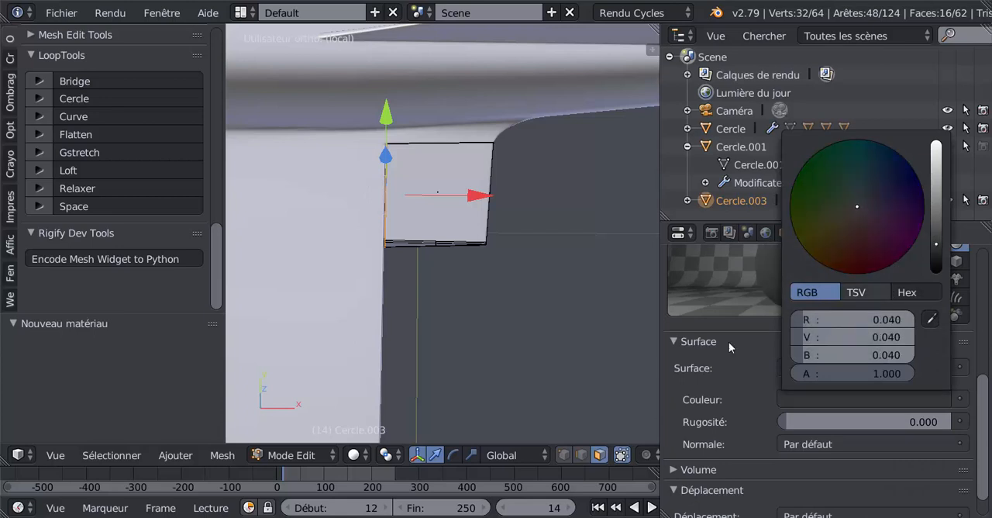
scroll(985, 404, up, 1)
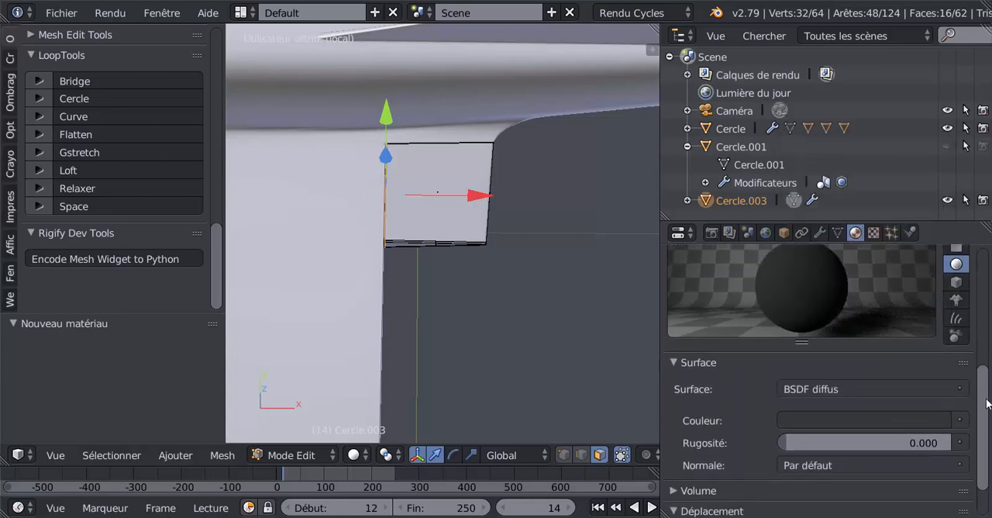
click(875, 380)
click(895, 408)
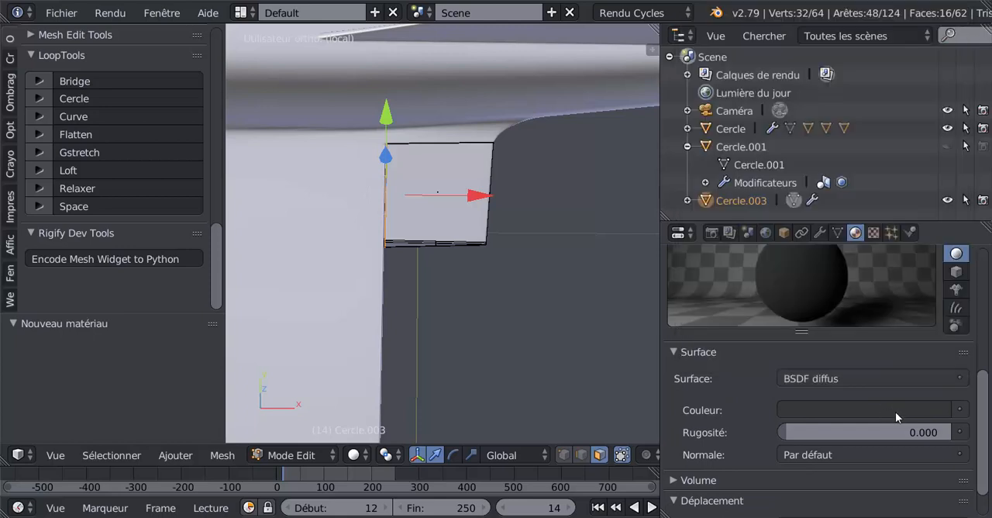
click(895, 410)
click(936, 268)
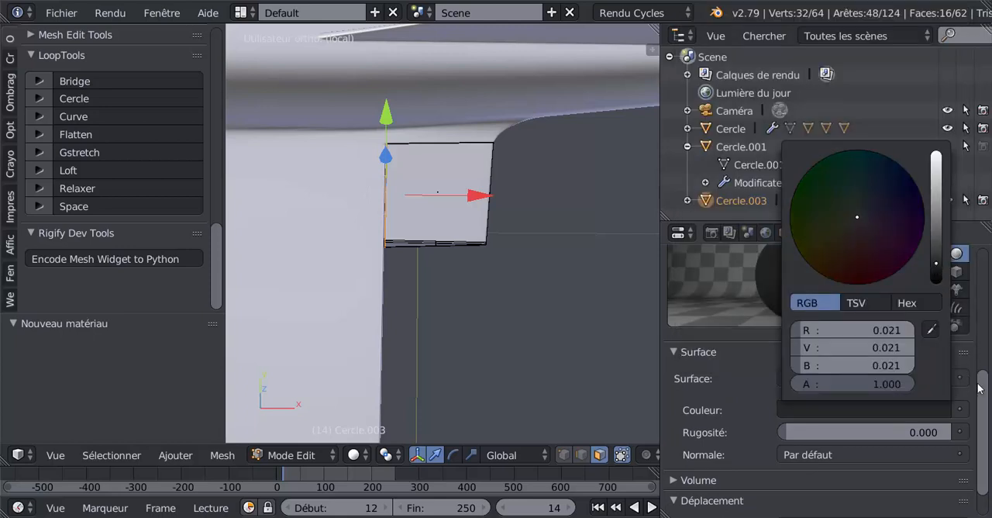
Assign the near-black material to the selected front-edge faces and display the viewport in Matériau shading.
scroll(853, 349, up, 5)
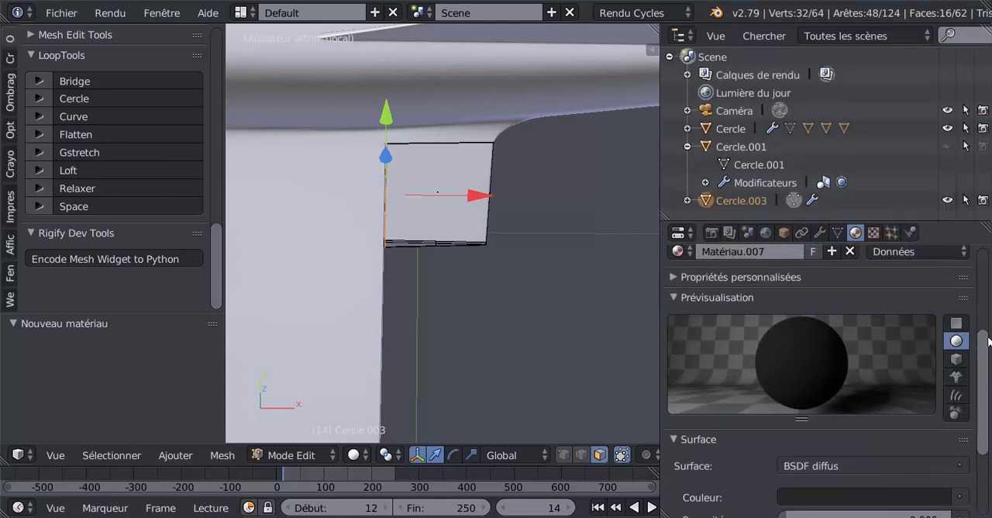
click(718, 301)
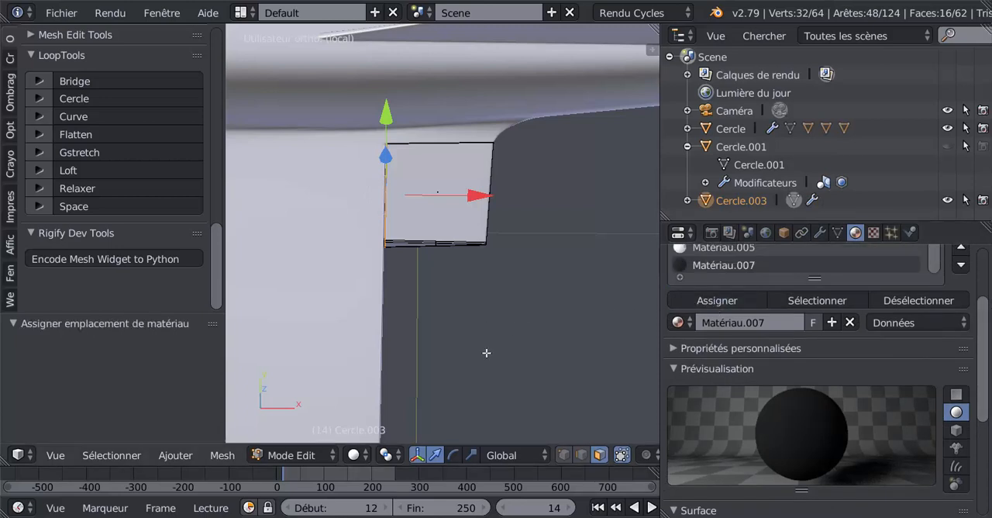
click(359, 455)
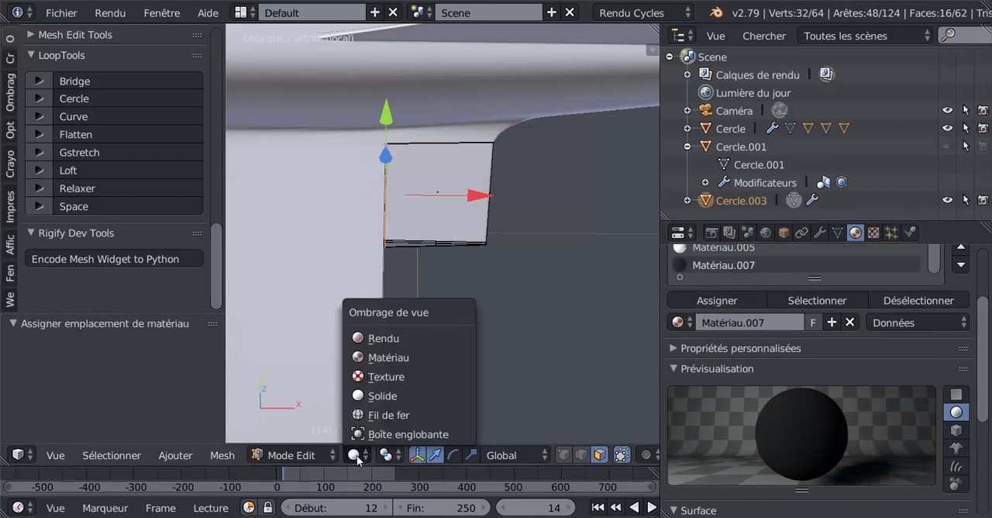
click(382, 358)
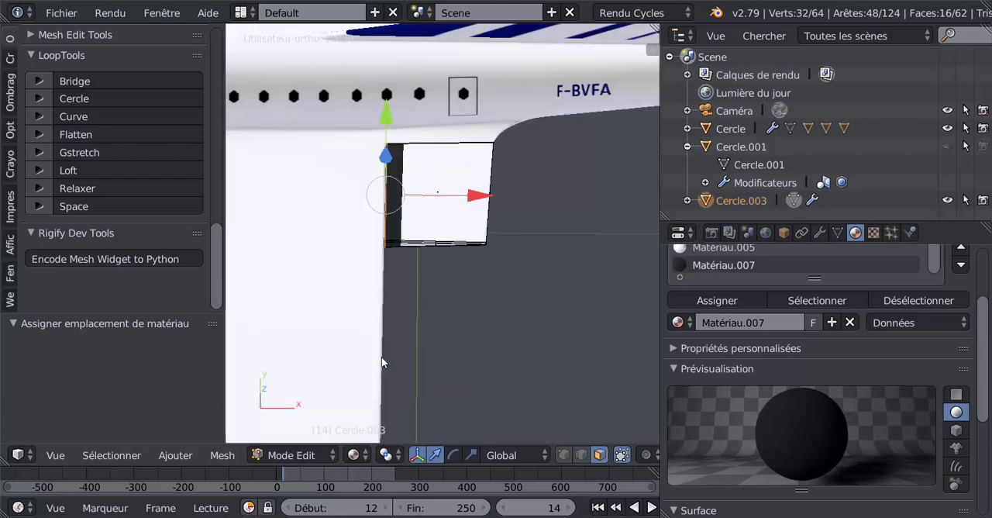
scroll(428, 353, up, 5)
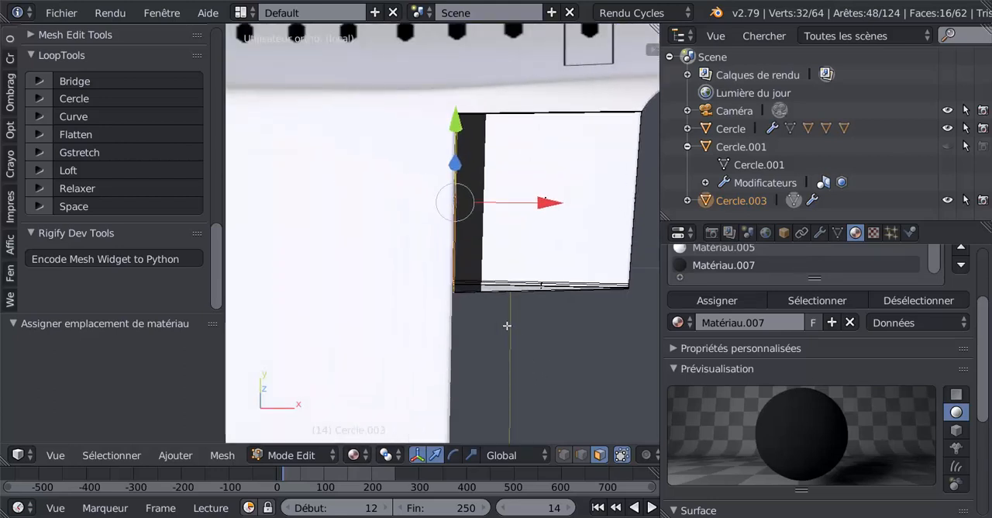
shift+middle_drag(514, 344, 461, 348)
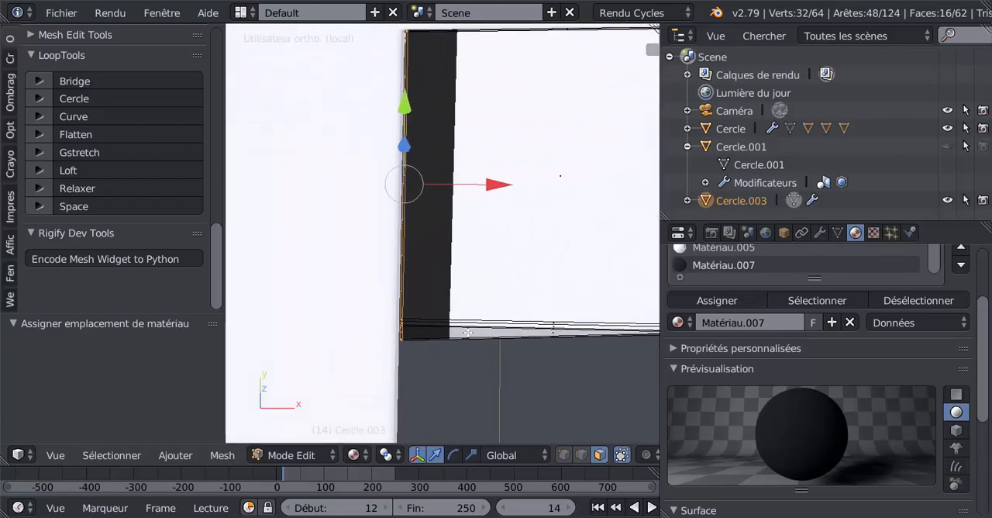
Insert one edge loop parallel to the flap's front edge and slide it tight against the dark strip.
scroll(468, 202, down, 3)
scroll(467, 261, up, 3)
key(Tab)
key(Tab)
key(ctrl+r)
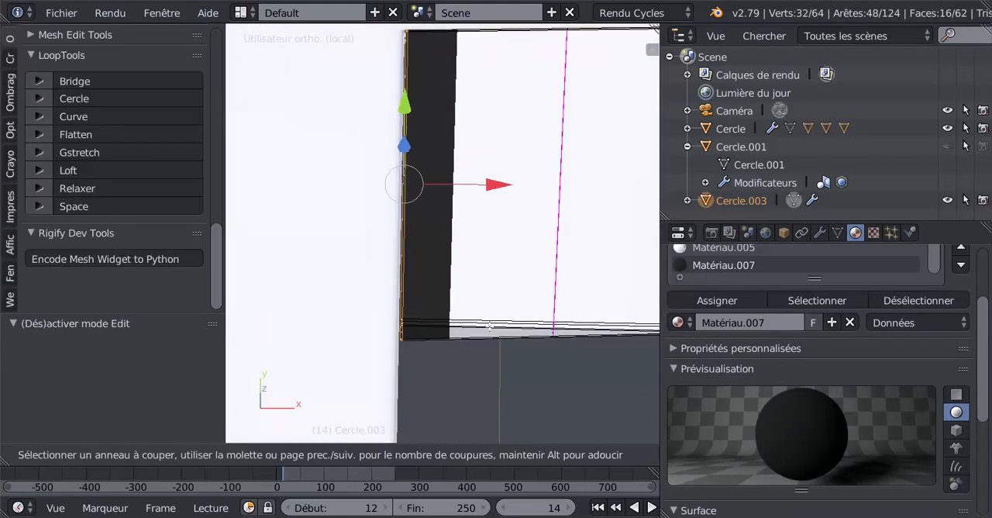
click(490, 326)
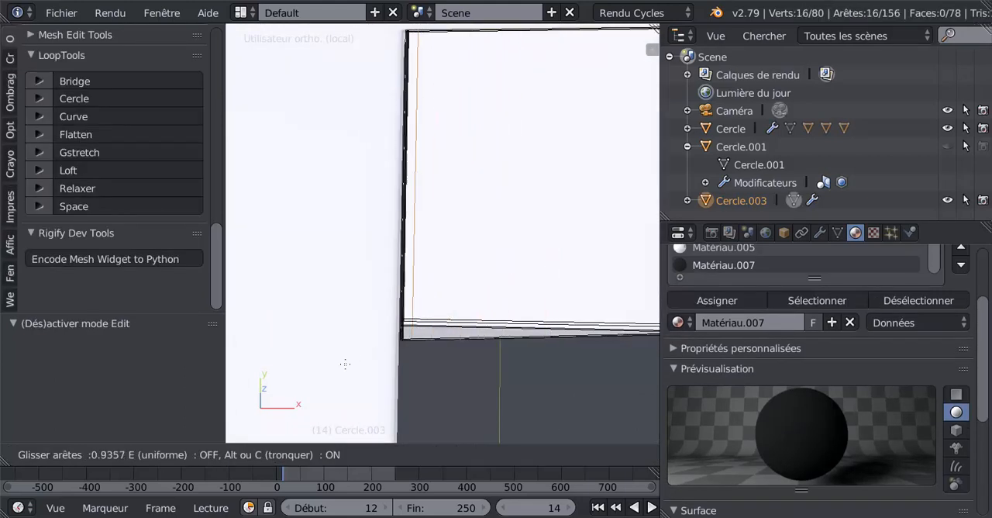
click(339, 370)
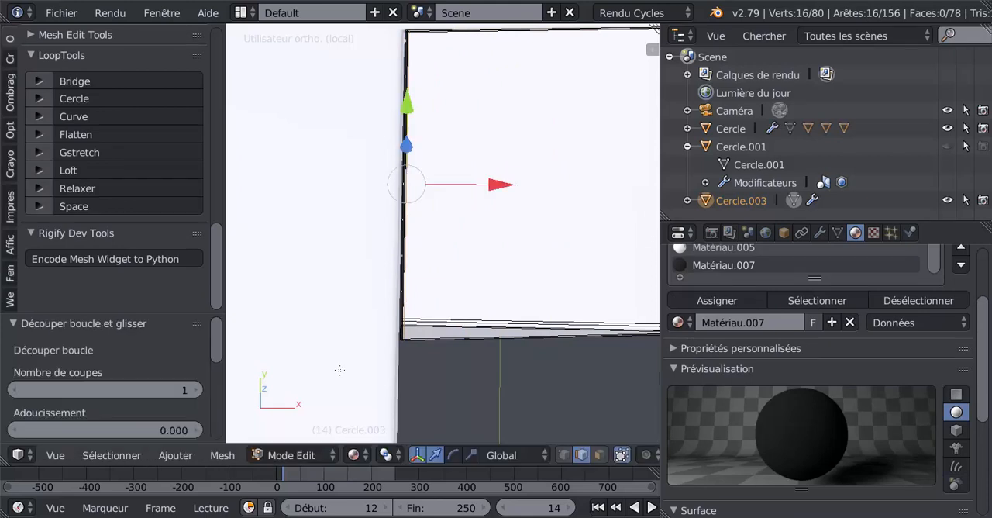
Examine the flap's front edge and wing-root side against the fuselage, up close and from several angles.
key(Tab)
key(KP_Divide)
middle_drag(475, 359, 315, 379)
key(Tab)
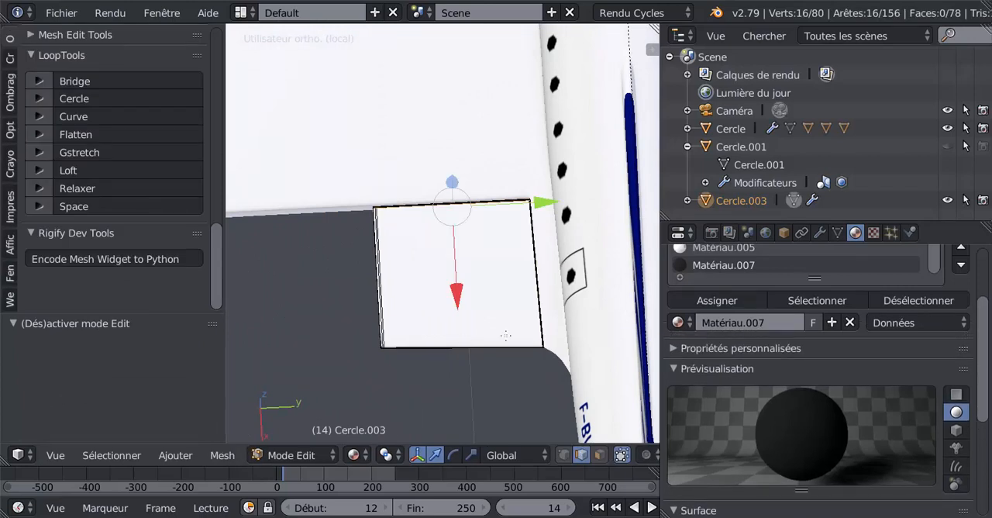
shift+middle_drag(514, 339, 501, 104)
scroll(408, 257, up, 4)
key(Tab)
scroll(410, 258, up, 3)
key(Tab)
scroll(409, 260, up, 4)
scroll(497, 227, up, 3)
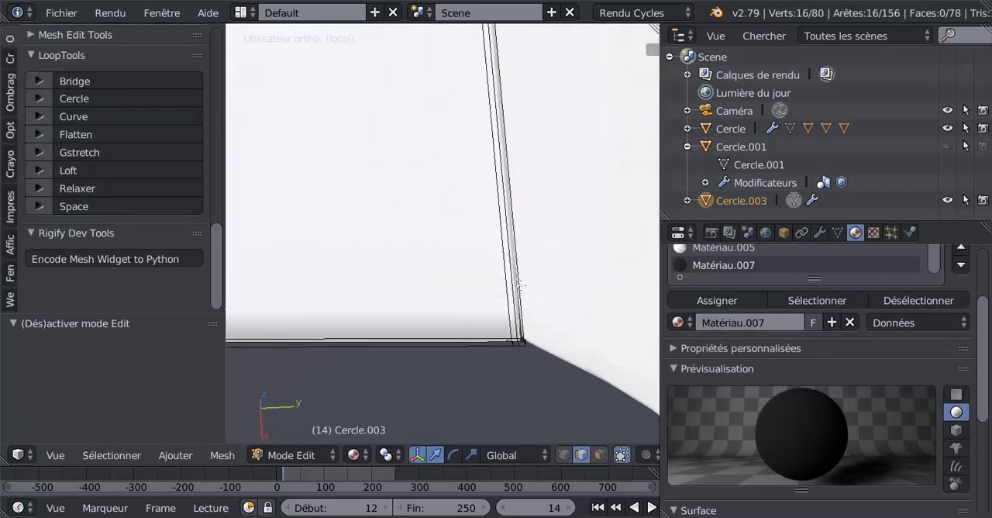
Select the narrow face loop along the flap's wing-root edge, assign Matériau.007 to it and check the dark line.
shift+middle_drag(543, 346, 469, 234)
scroll(470, 236, up, 5)
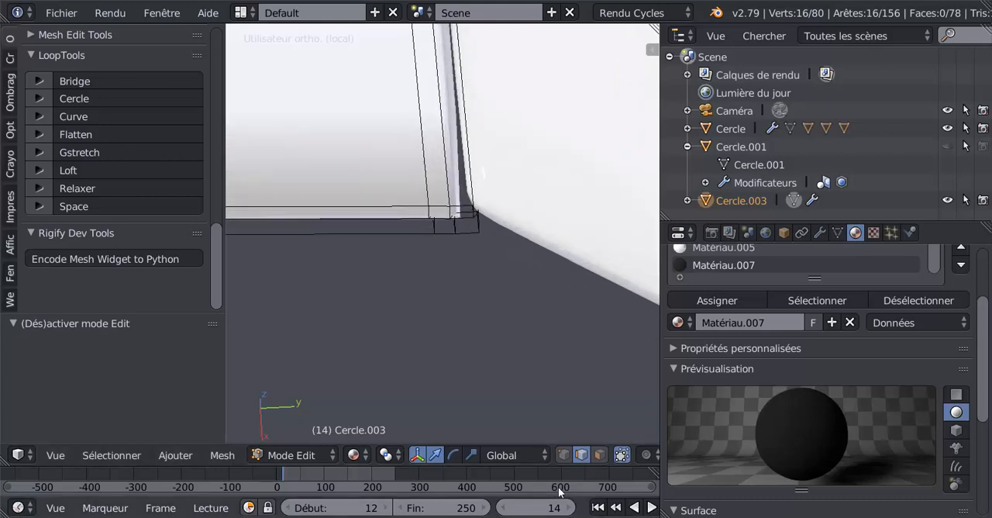
click(601, 456)
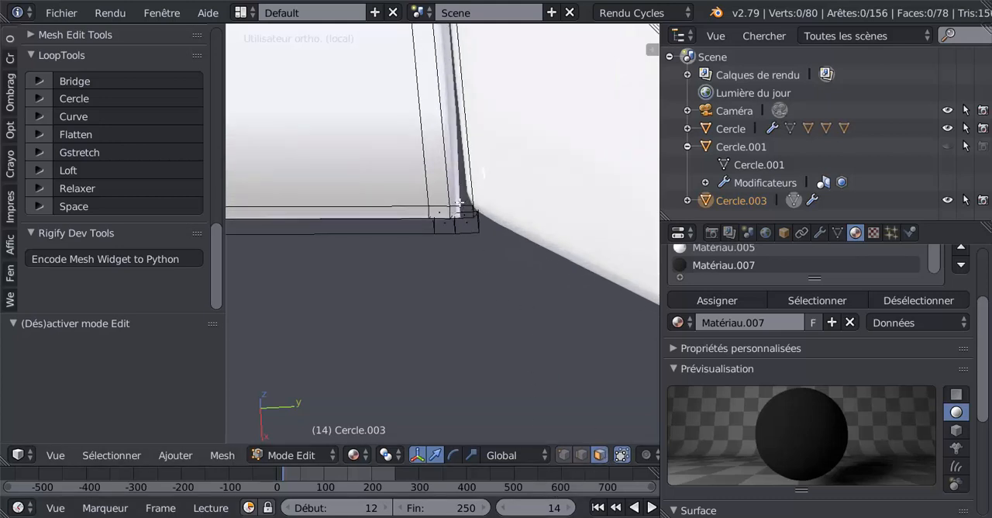
key(l)
middle_drag(458, 220, 453, 227)
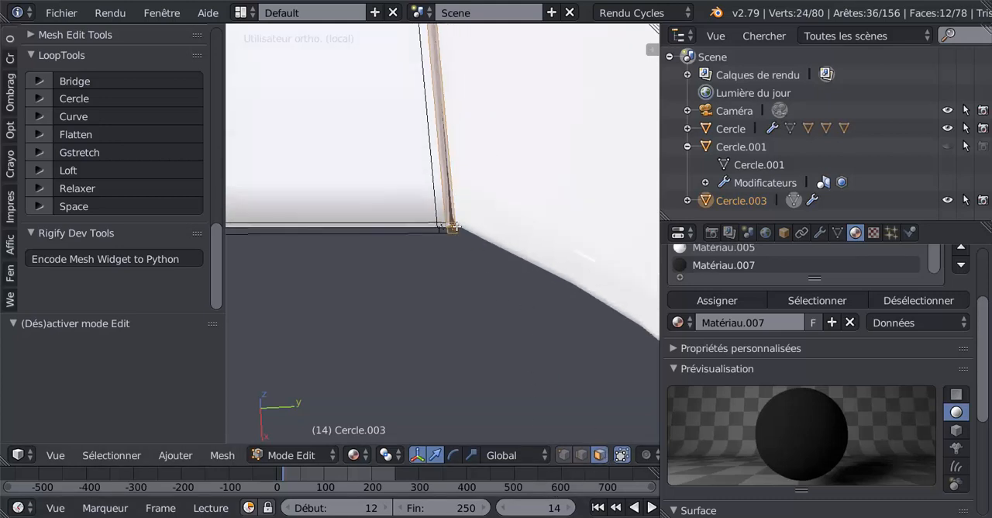
click(757, 304)
middle_drag(484, 252, 507, 282)
scroll(507, 282, up, 4)
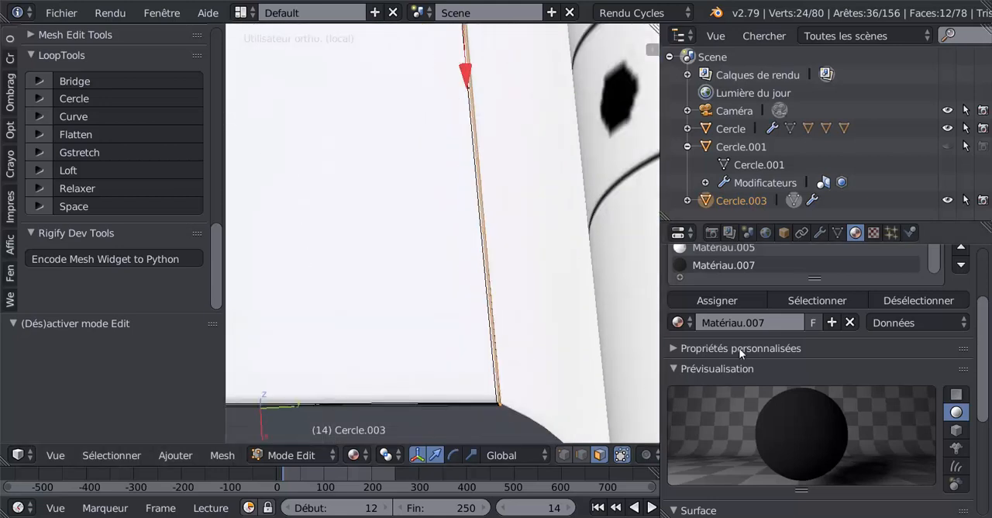
click(718, 301)
scroll(506, 330, up, 3)
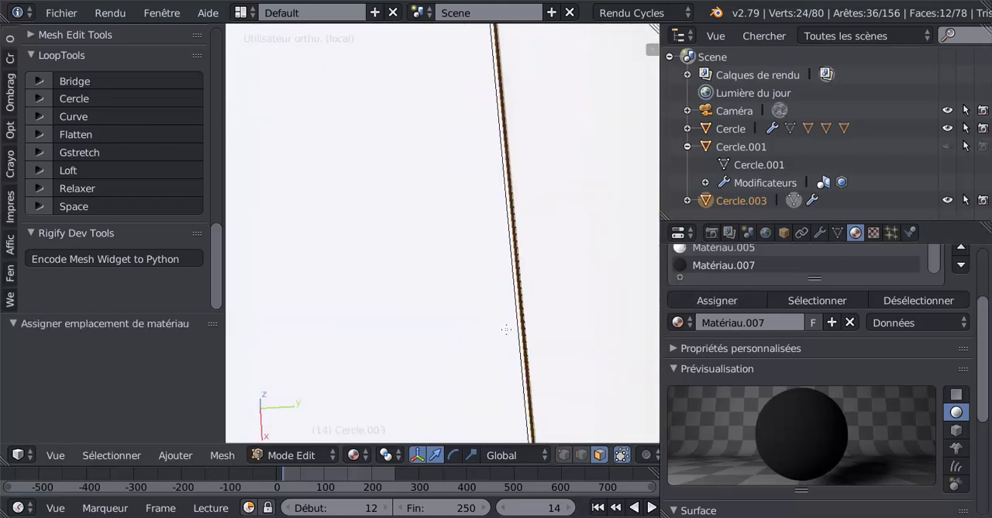
scroll(528, 333, down, 3)
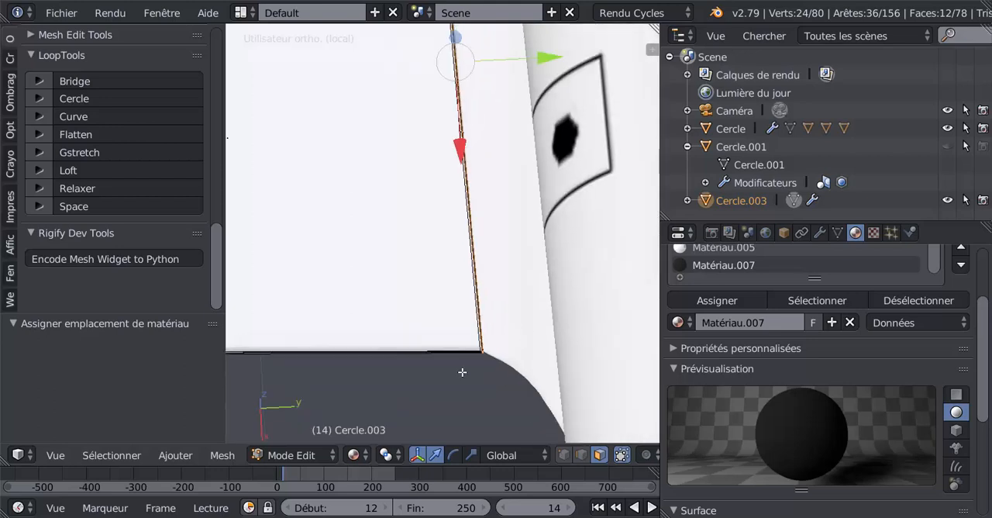
key(Tab)
scroll(457, 356, down, 3)
key(Tab)
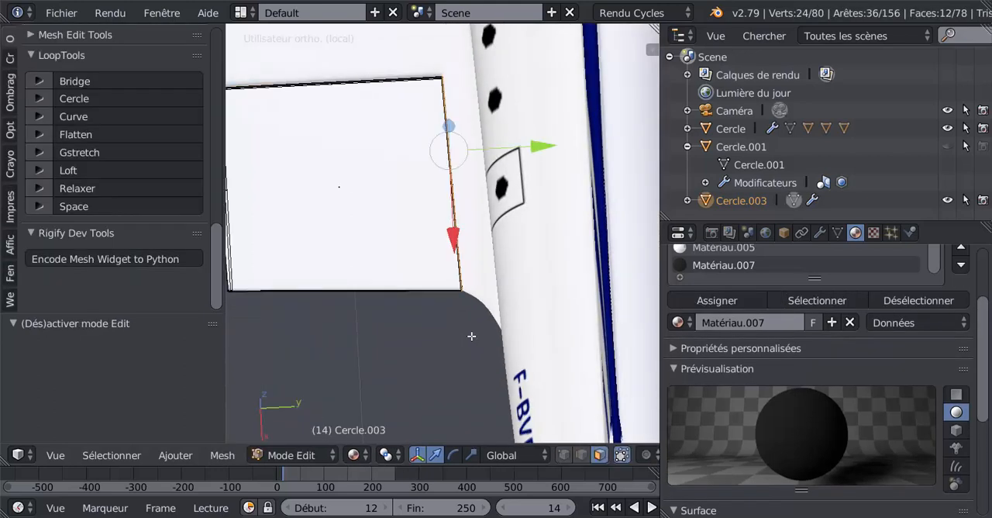
Select the face loop along the flap's outer side edge, opposite the fuselage, and assign Matériau.007 to it.
scroll(456, 337, up, 4)
scroll(381, 243, down, 2)
scroll(381, 243, up, 5)
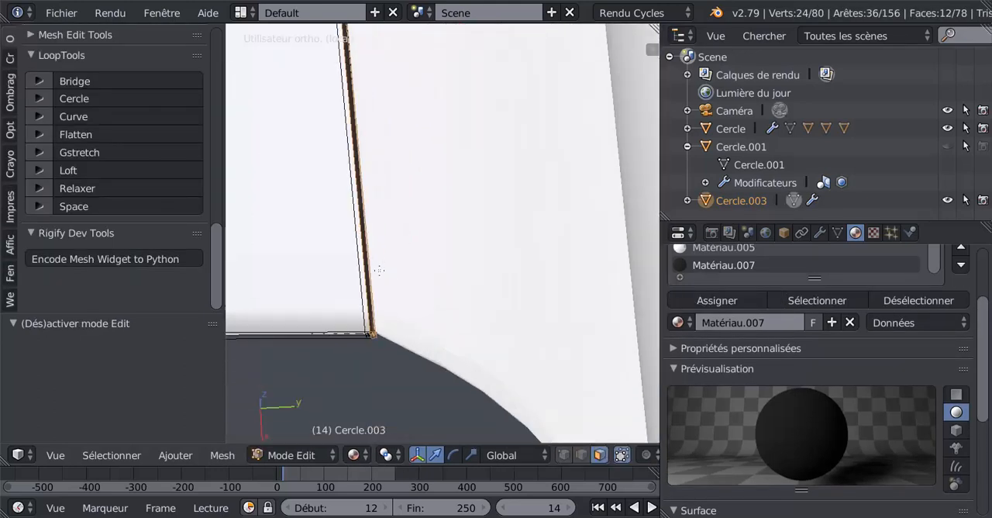
shift+middle_drag(411, 286, 462, 250)
scroll(462, 250, down, 10)
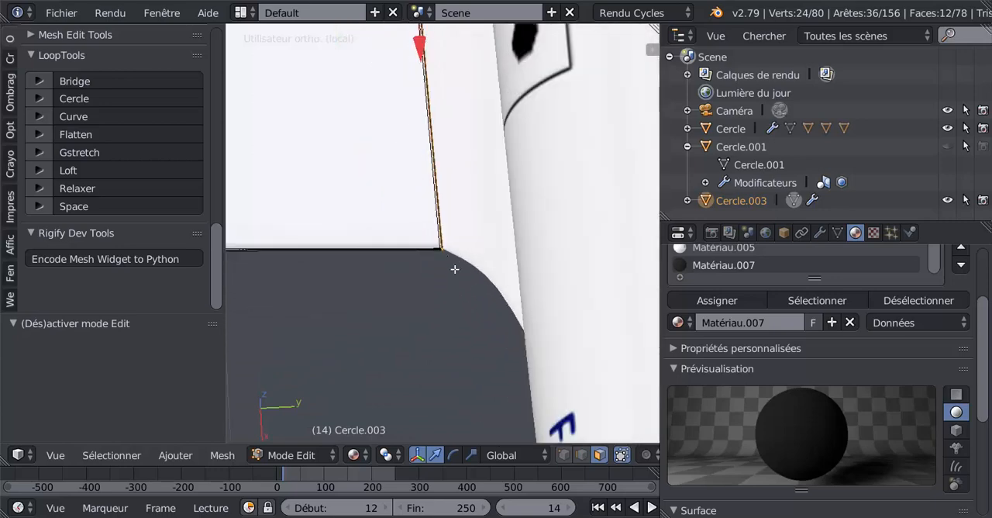
middle_drag(396, 302, 442, 306)
scroll(443, 306, up, 8)
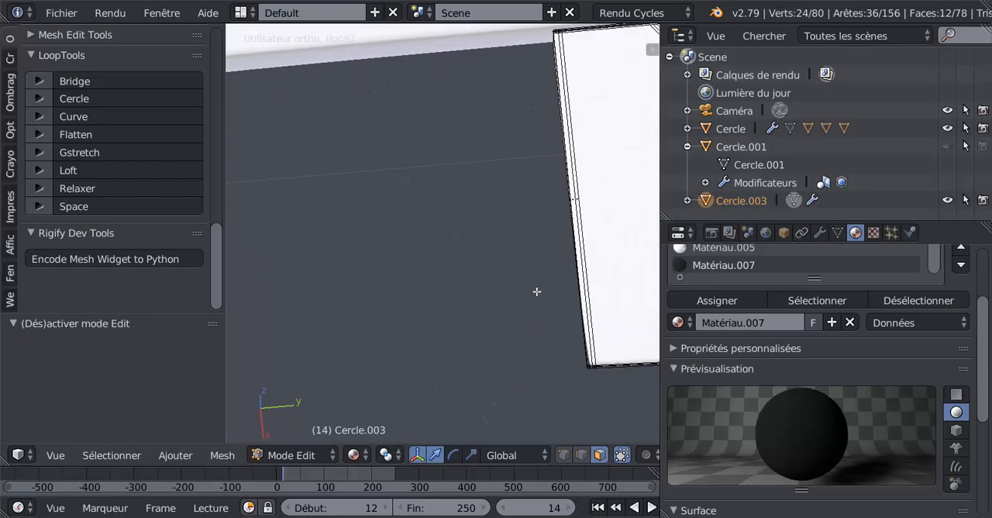
shift+middle_drag(536, 293, 452, 171)
scroll(491, 276, up, 3)
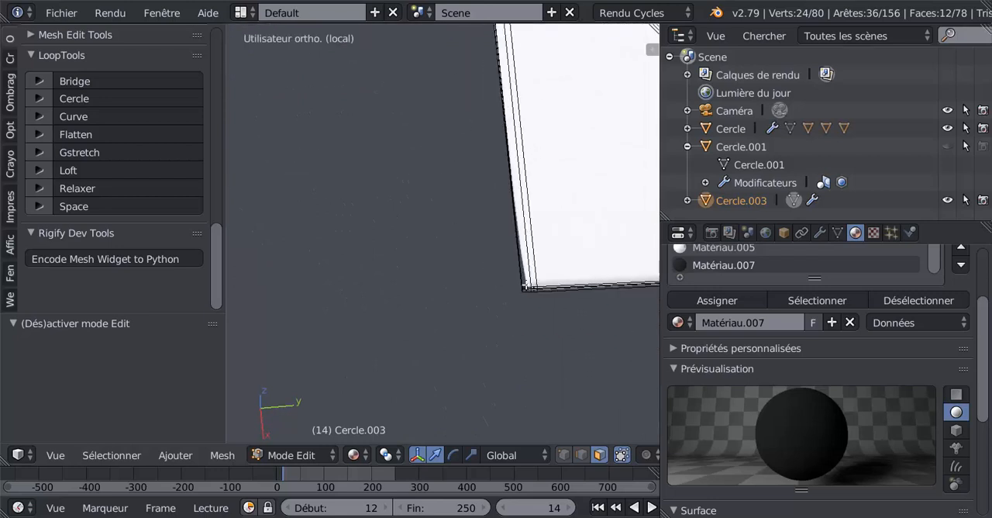
alt+right_click(526, 286)
click(722, 301)
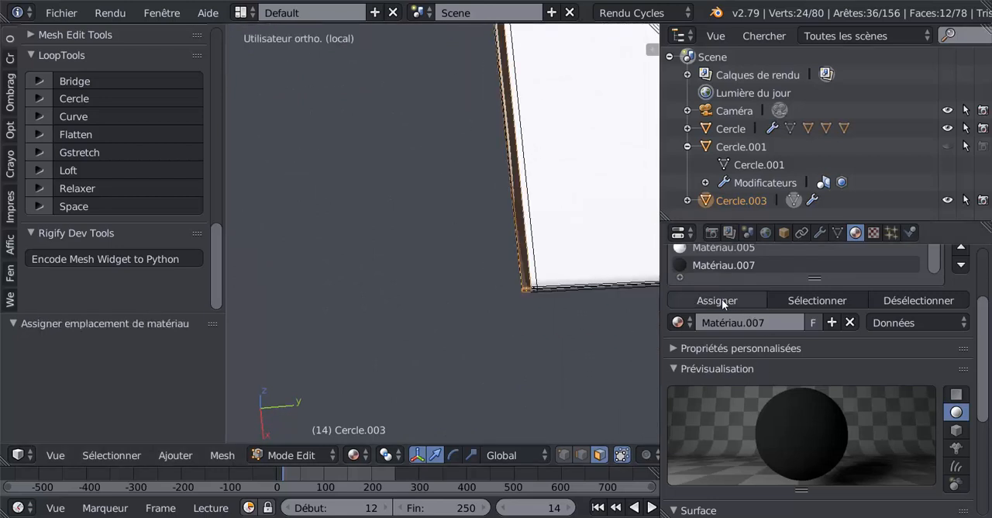
Slide the edge loop bordering the dark outer strip toward the flap's outer edge, with a factor of about -0.618, to narrow the strip.
scroll(577, 305, up, 3)
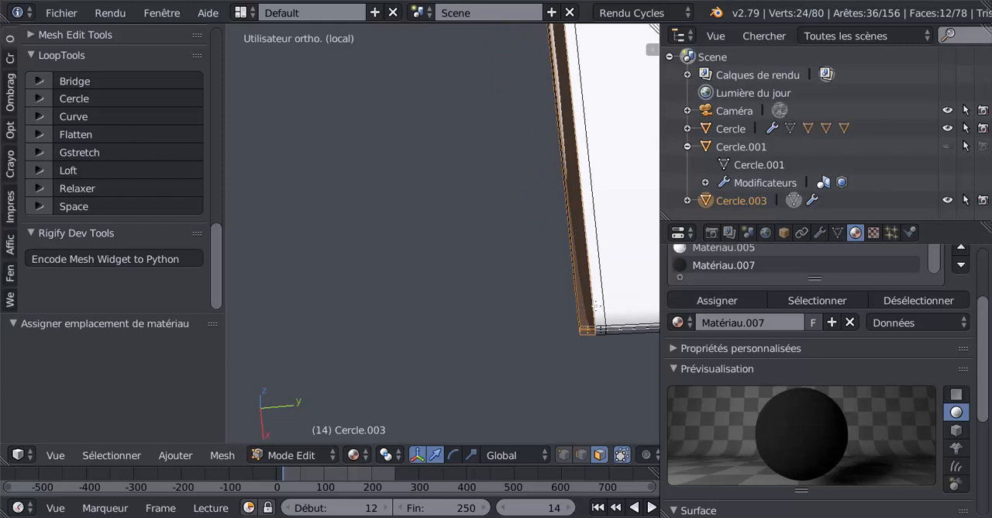
click(582, 455)
alt+right_click(591, 307)
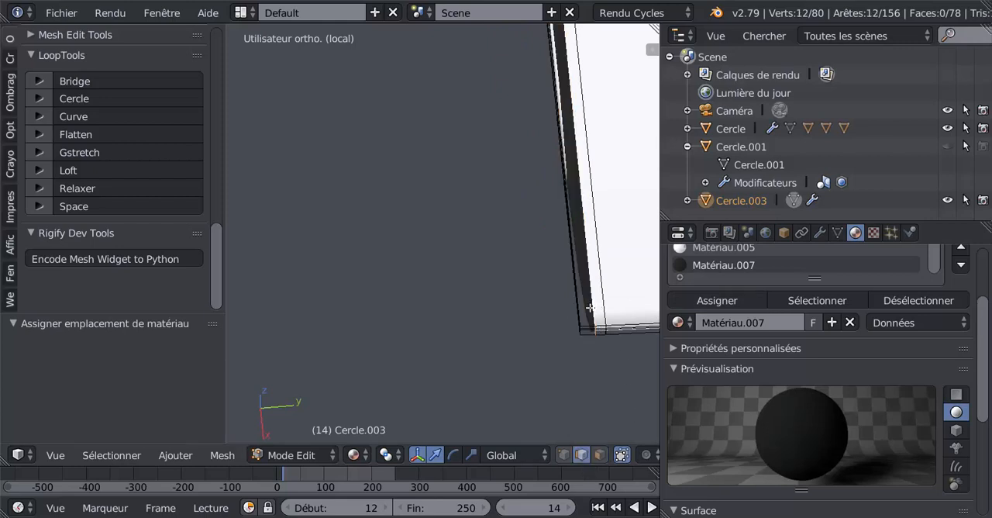
key(g)
key(g)
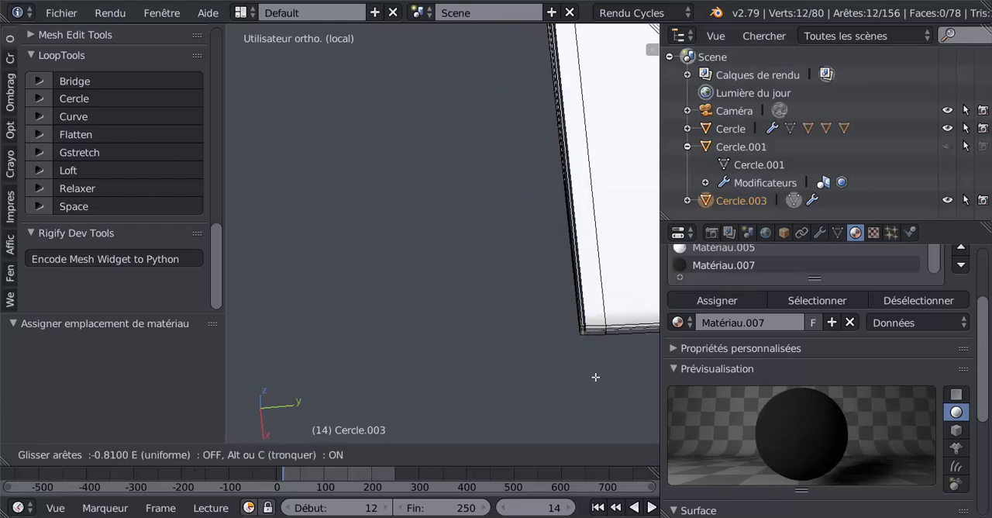
click(595, 378)
Slide the neighbouring edge loop on the white surface toward the dark outer strip, with a factor of about 0.682, and leave mesh editing.
alt+right_click(606, 298)
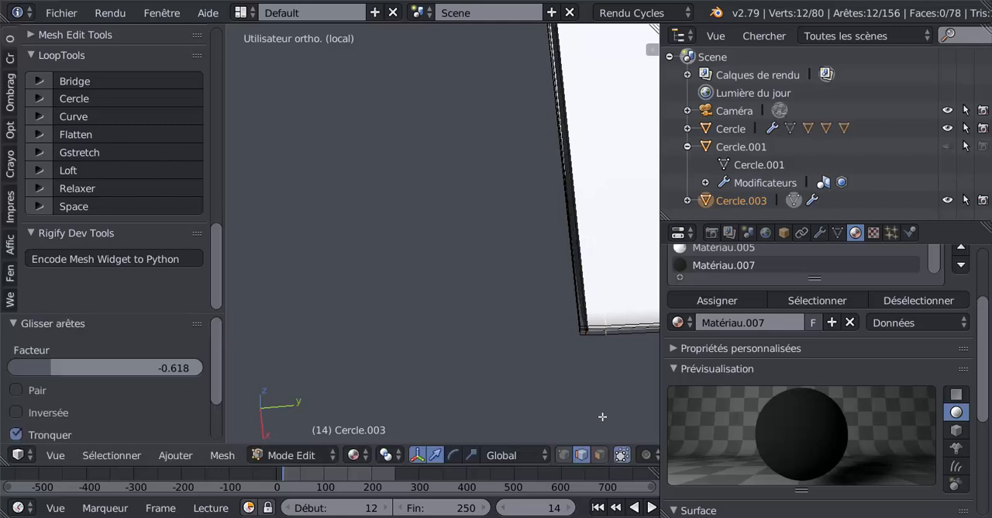
key(g)
key(g)
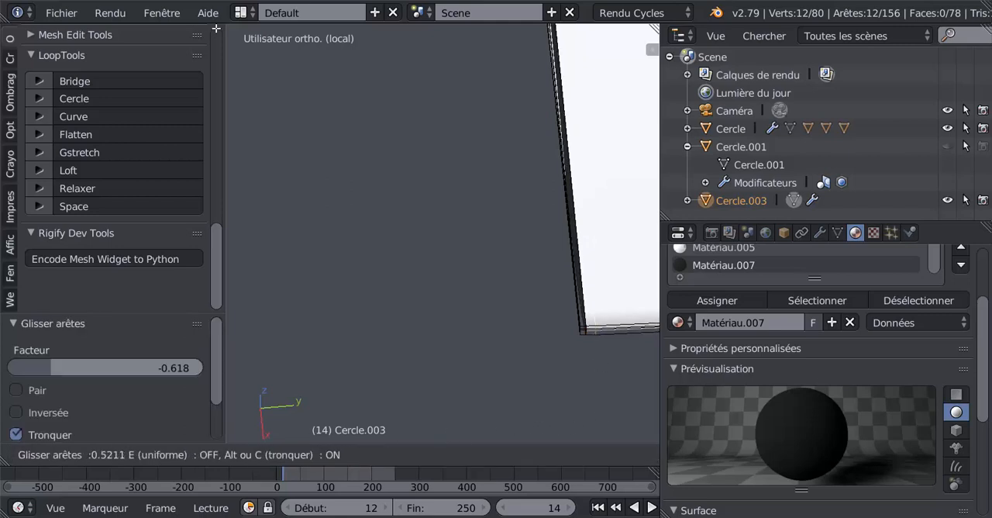
click(619, 37)
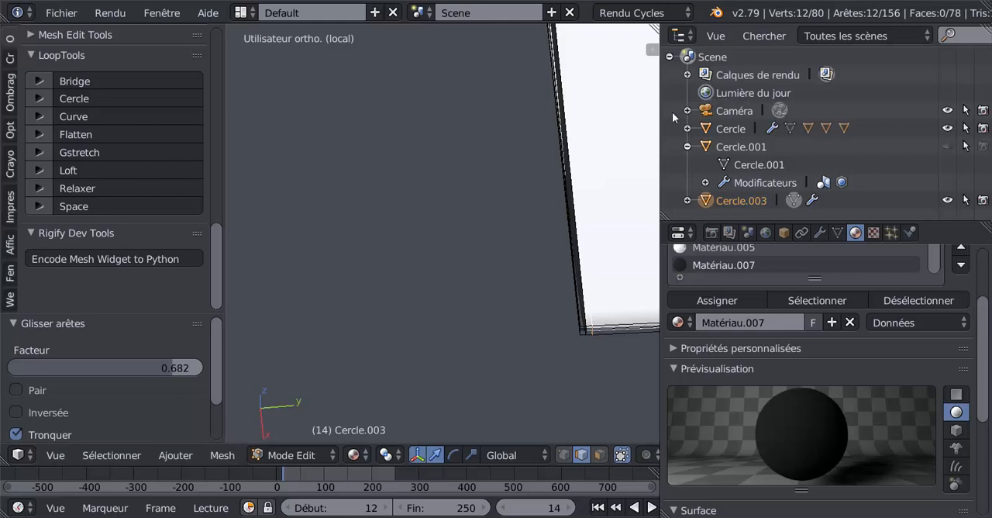
key(Tab)
scroll(483, 230, down, 5)
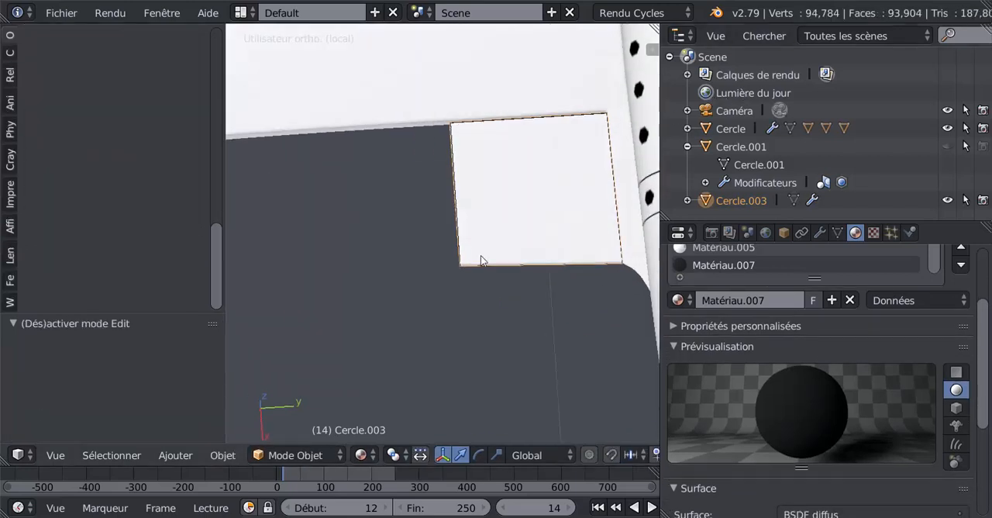
Insert an edge loop across the flap parallel to its trailing edge, slide it tight against that edge and return to object mode.
middle_drag(481, 260, 415, 211)
scroll(536, 264, up, 2)
key(Tab)
scroll(452, 193, up, 6)
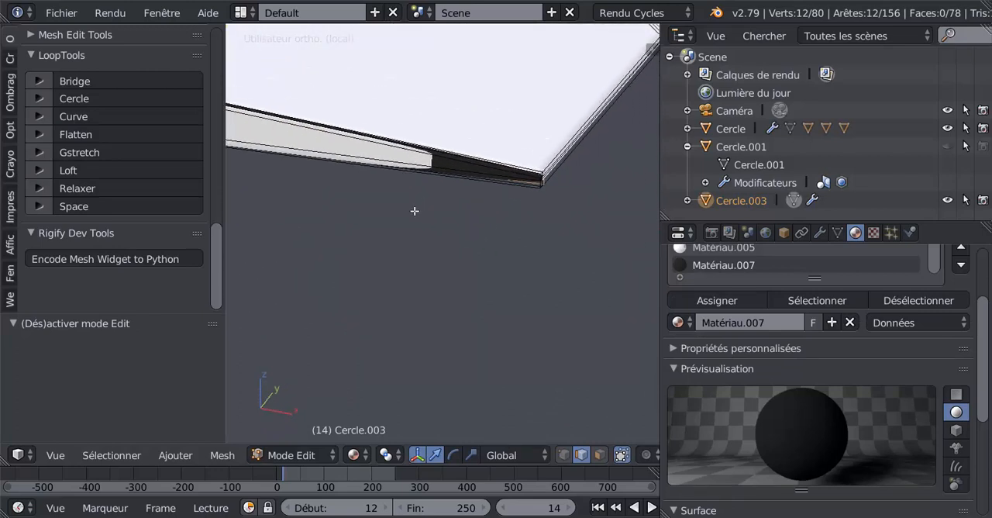
scroll(423, 160, down, 2)
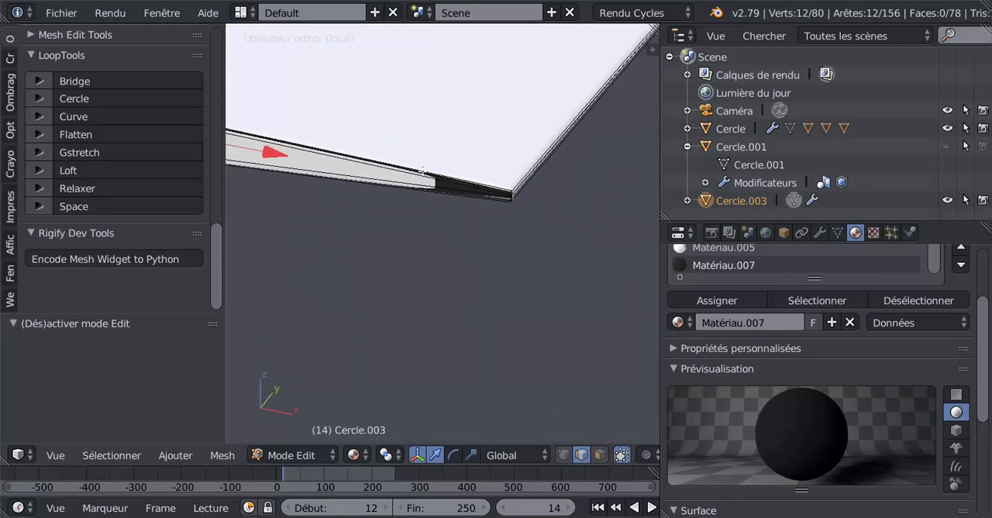
key(ctrl+r)
click(415, 172)
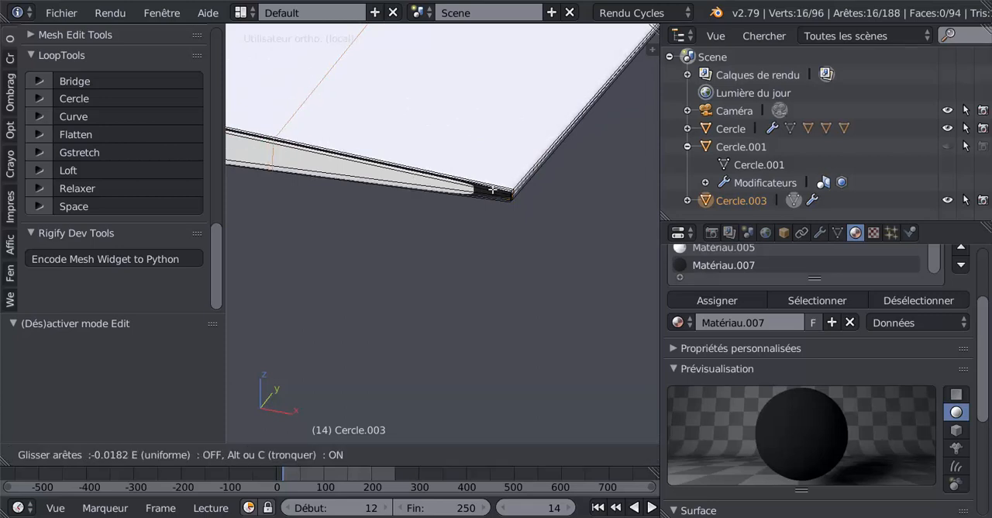
click(650, 229)
key(Tab)
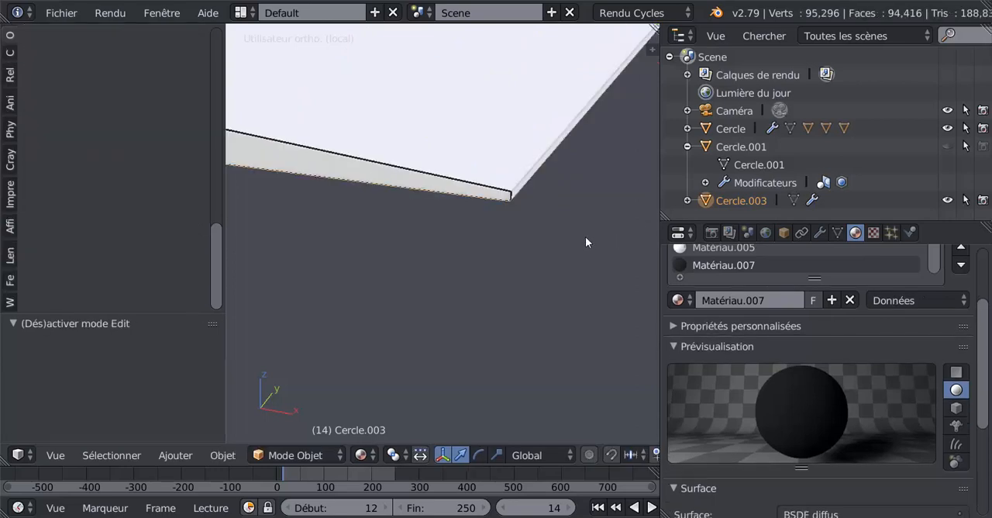
Set the render resolution scale to 50%.
scroll(578, 228, down, 8)
mouse_move(550, 268)
middle_down()
mouse_move(525, 315)
mouse_move(452, 269)
mouse_move(357, 249)
mouse_move(393, 361)
mouse_move(484, 342)
mouse_move(562, 280)
mouse_move(546, 259)
middle_up()
scroll(358, 249, down, 5)
scroll(539, 262, up, 3)
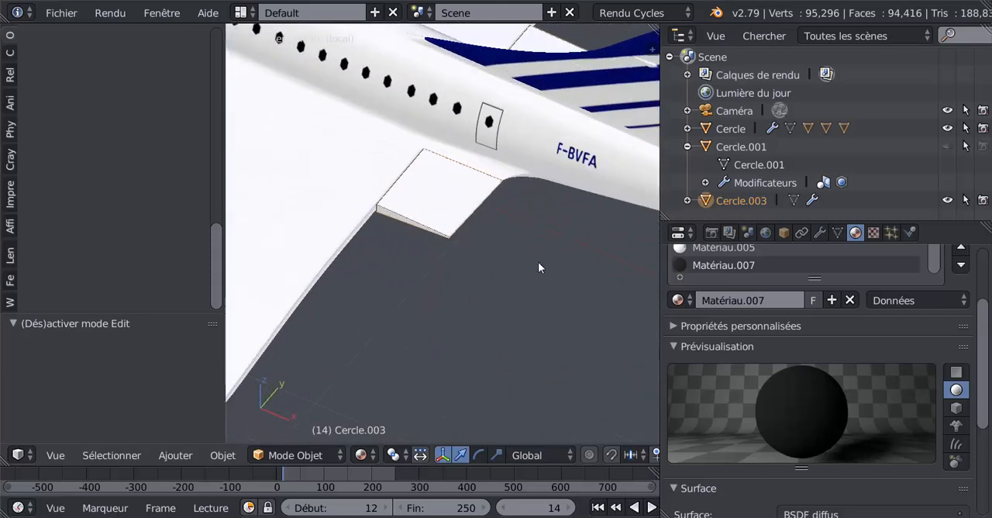
scroll(538, 261, down, 3)
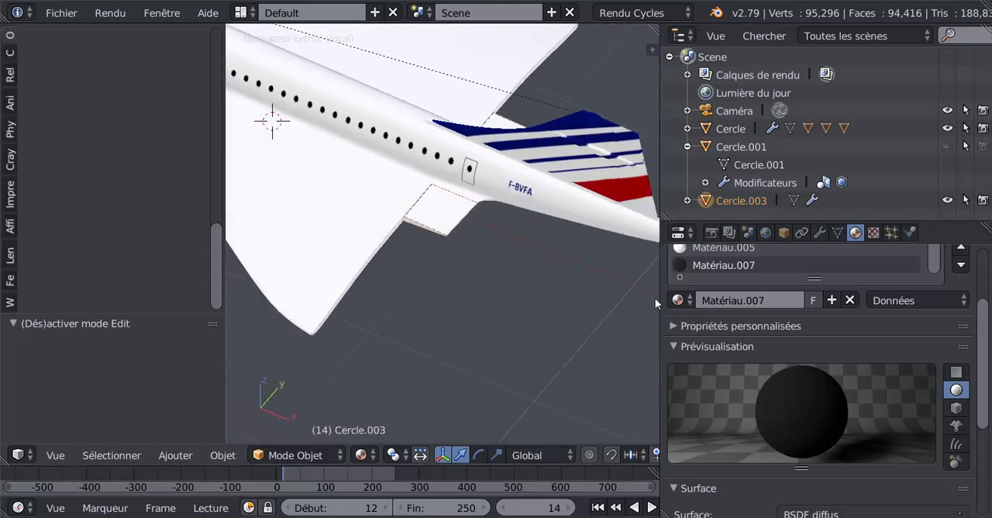
click(712, 233)
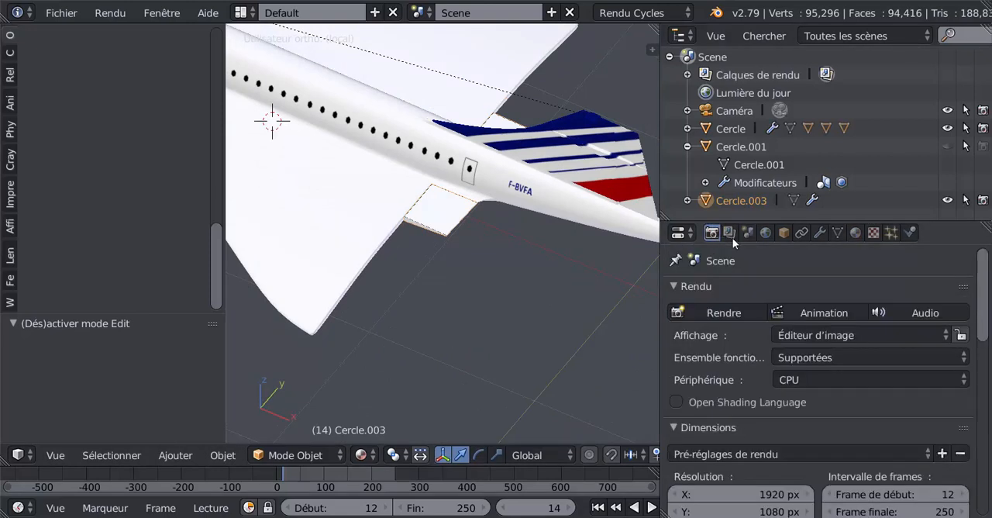
scroll(728, 349, down, 5)
click(776, 432)
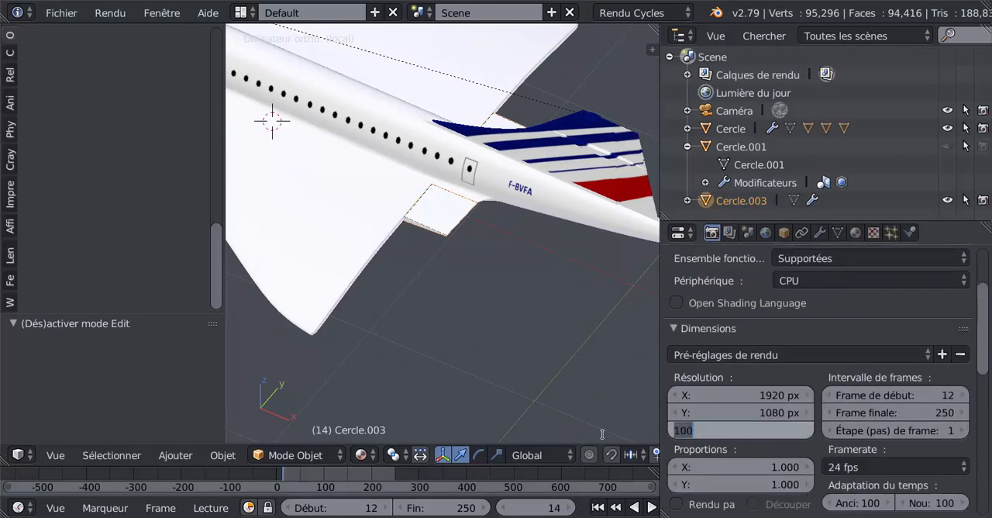
text(50)
key(Return)
Enlarge the 3D viewport, orient the view on the Concorde's rear and flap, and align the camera to this view.
scroll(577, 345, down, 6)
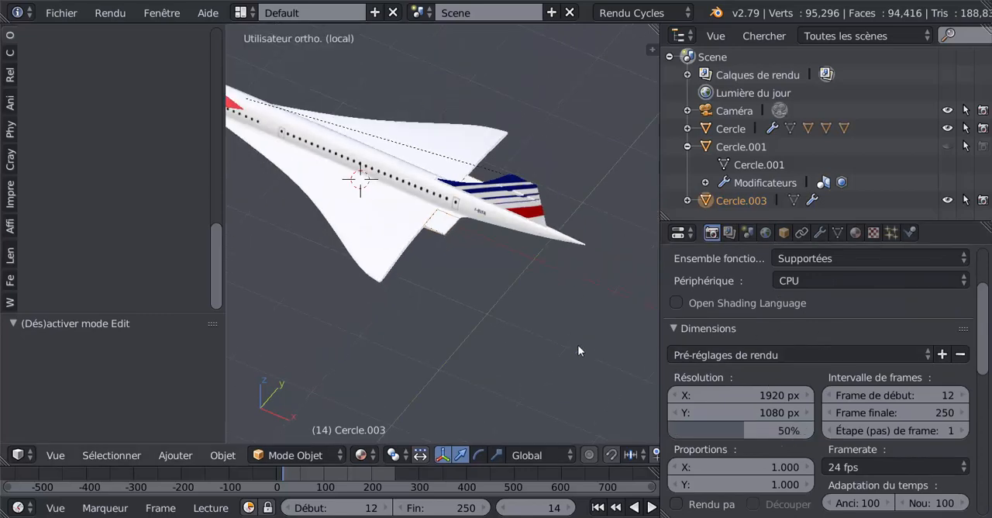
key(KP_0)
middle_drag(512, 338, 435, 341)
scroll(375, 367, up, 4)
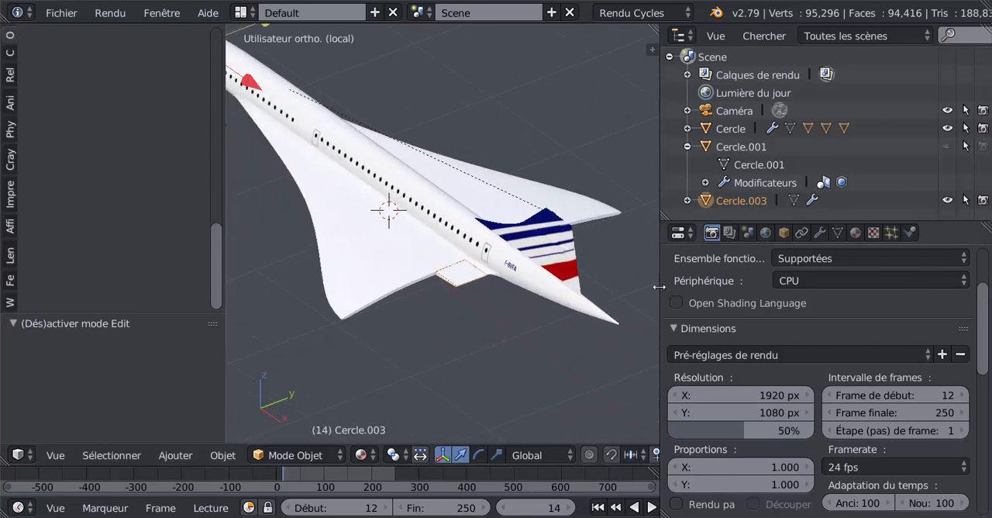
drag(658, 287, 948, 310)
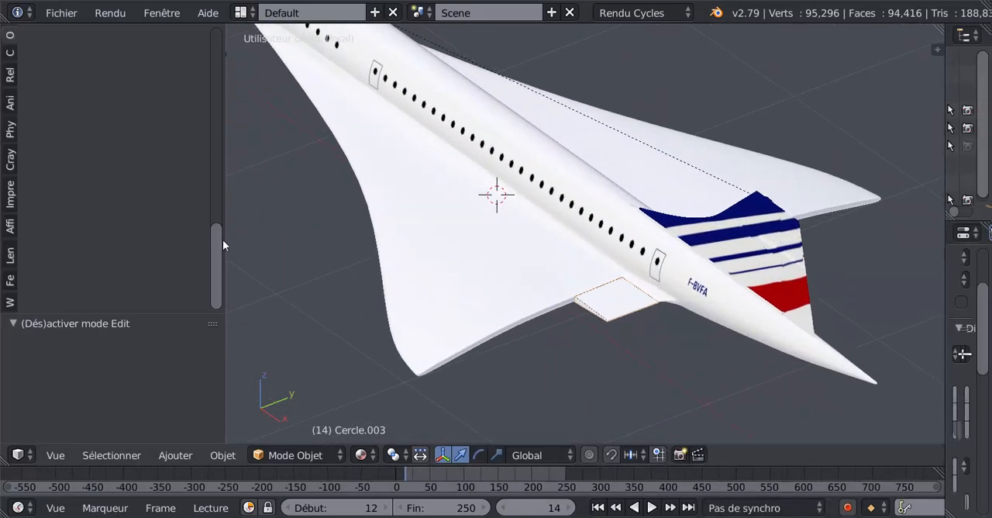
drag(209, 203, 88, 218)
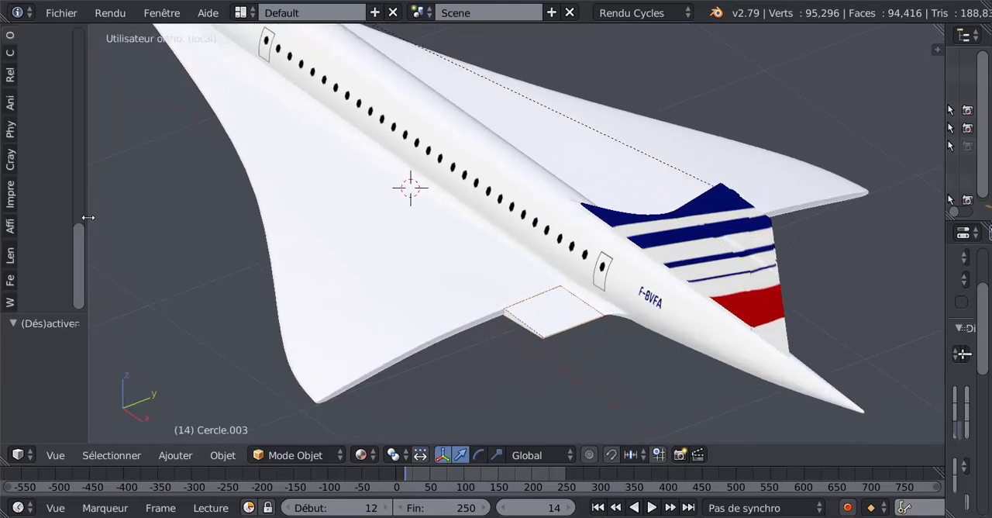
shift+middle_drag(330, 297, 321, 258)
scroll(522, 375, down, 3)
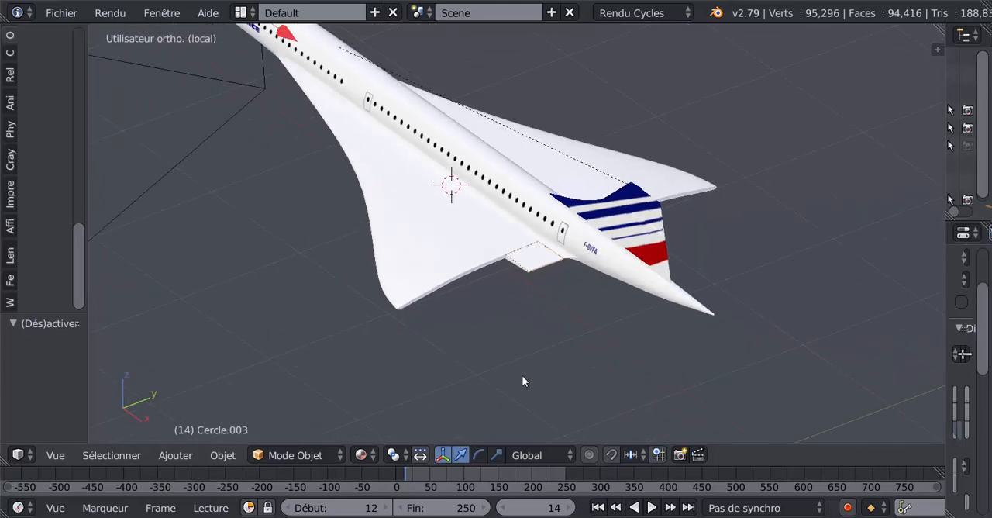
key(ctrl+alt+KP_0)
scroll(232, 353, down, 2)
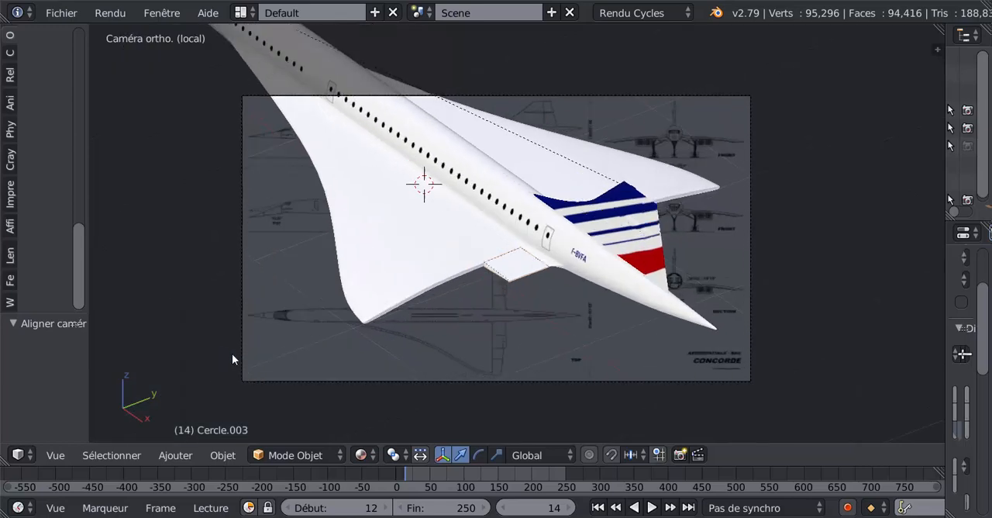
Render the camera view with Cycles and examine the flap's edges and dark gap lines up close.
key(F12)
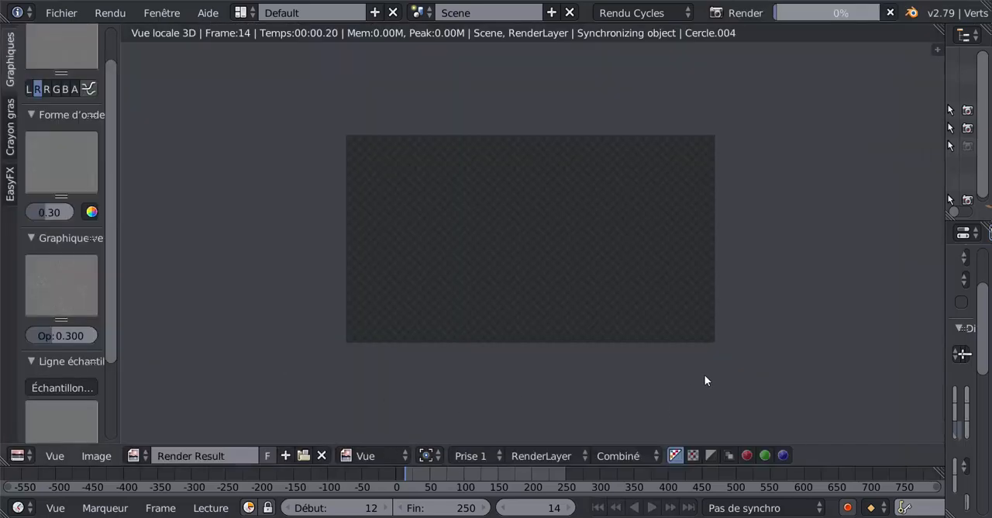
scroll(759, 356, up, 2)
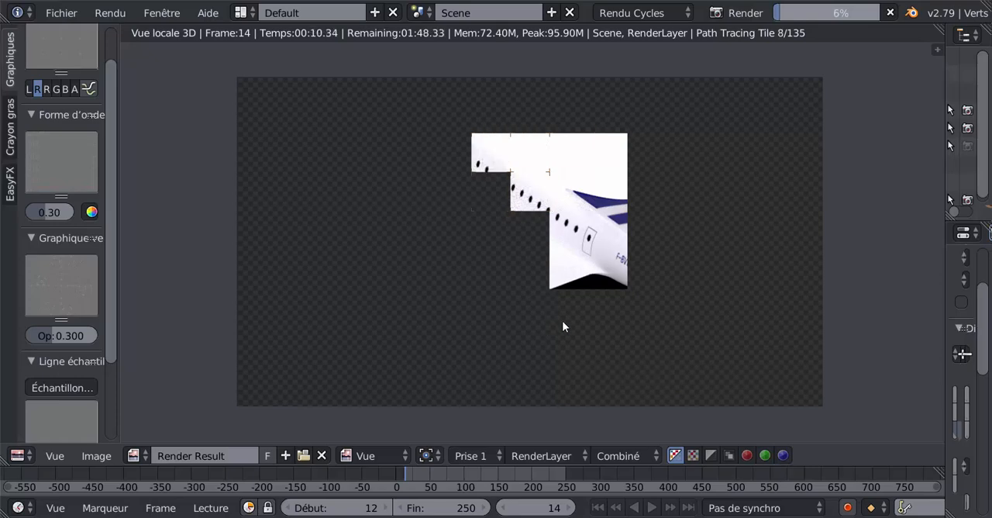
scroll(566, 327, up, 2)
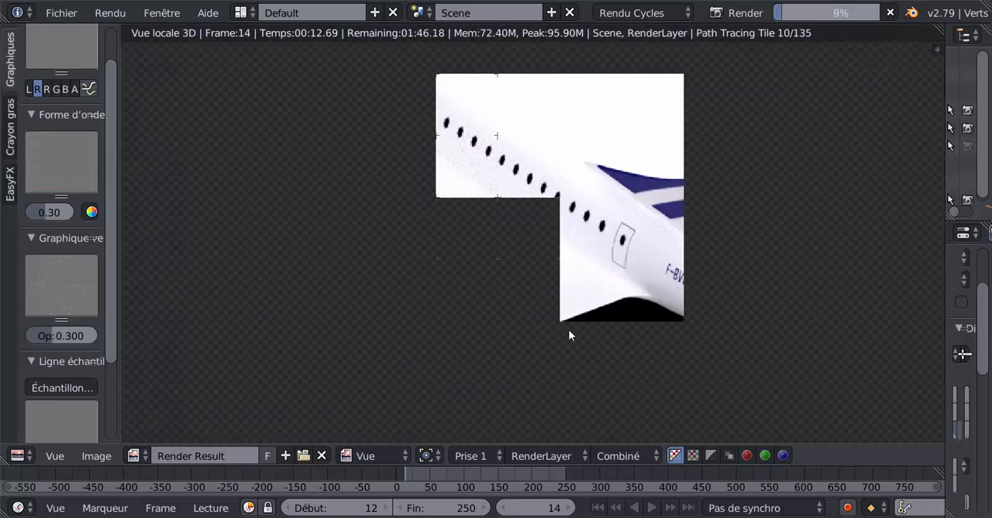
scroll(569, 335, up, 2)
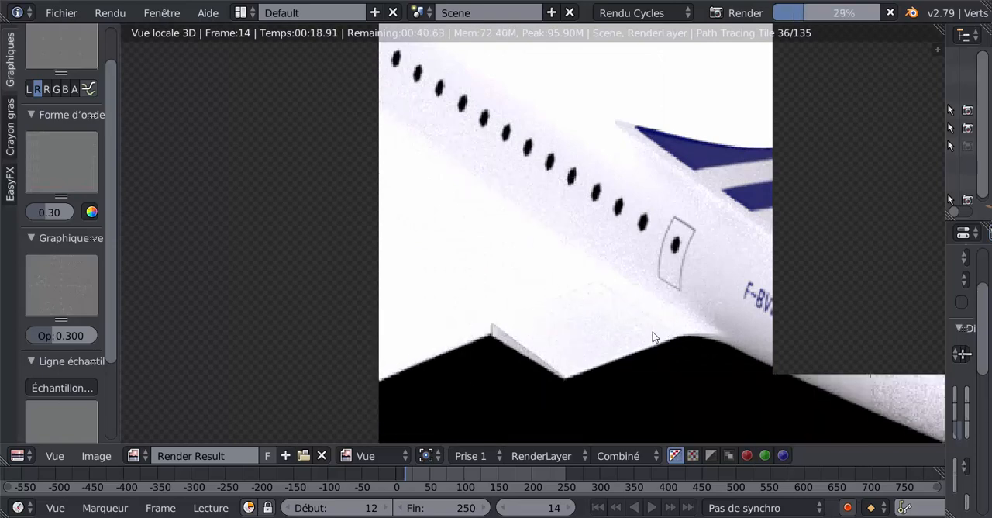
scroll(613, 311, down, 3)
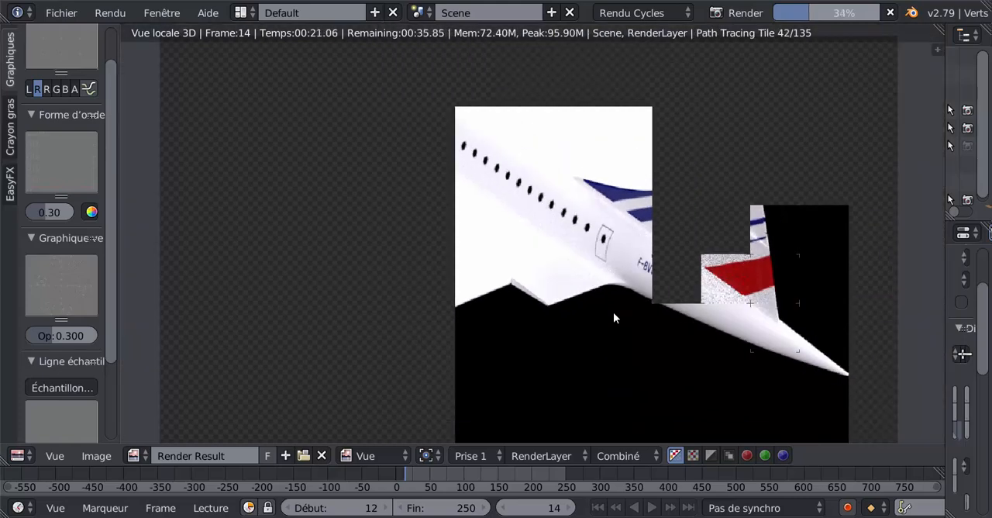
scroll(586, 289, up, 3)
scroll(587, 289, up, 1)
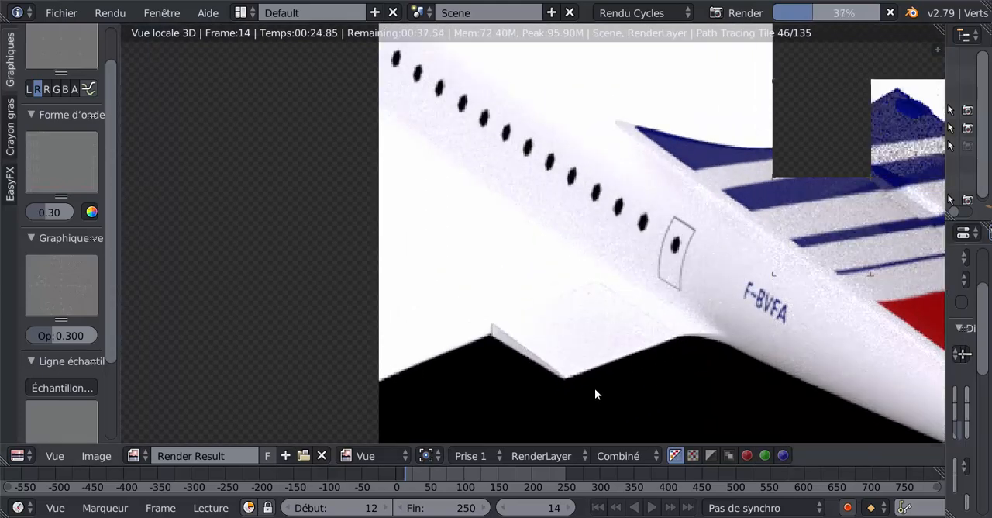
scroll(563, 311, down, 5)
Stop the render, return to the 3D view and widen the properties area again.
key(Escape)
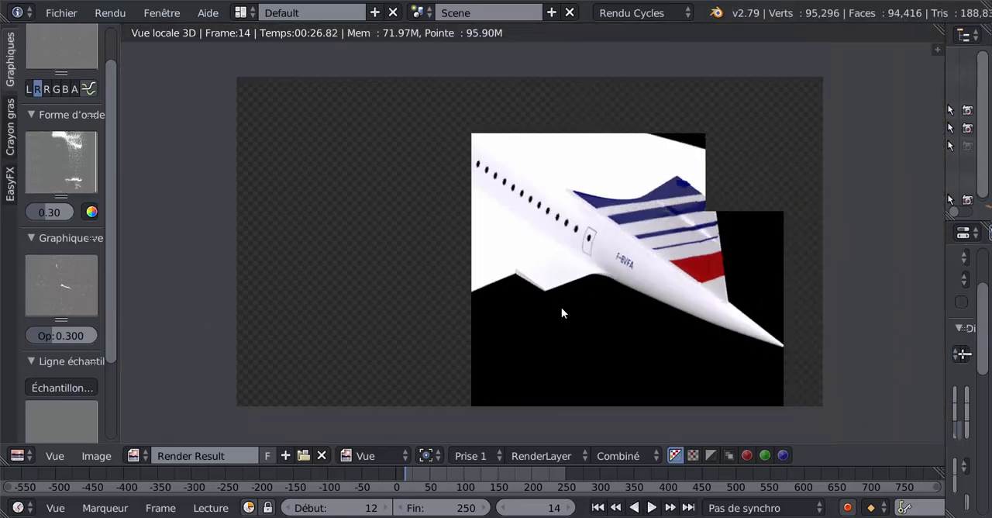
key(Escape)
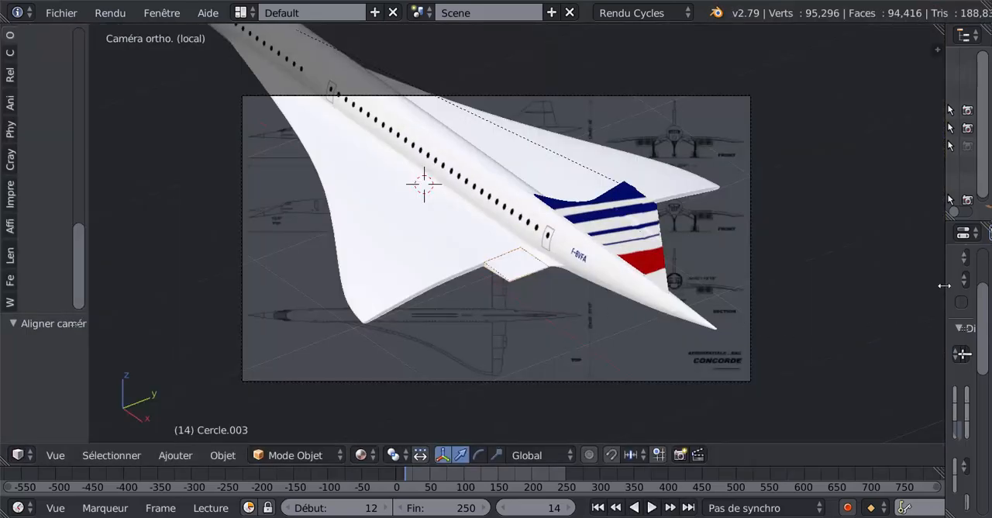
drag(944, 285, 561, 302)
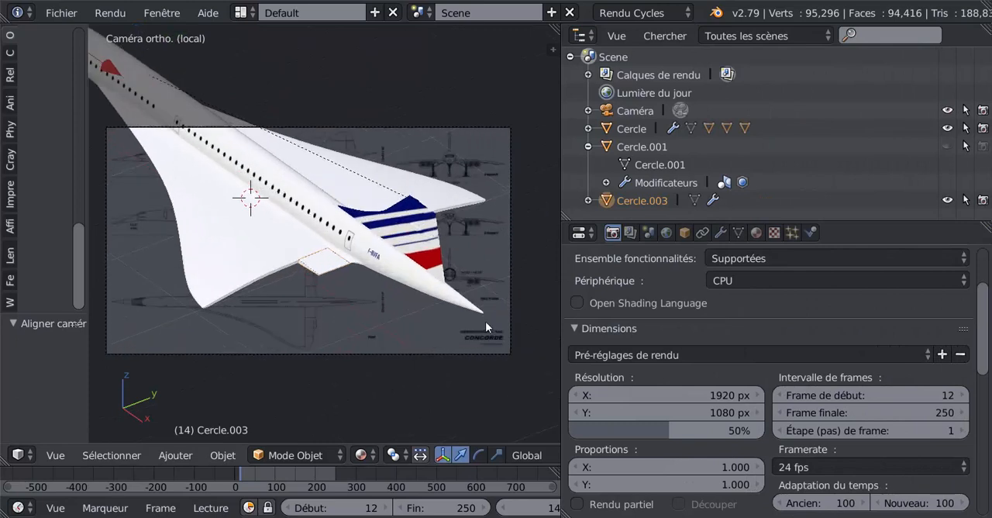
Darken the diffuse colour of the flap's Matériau.007 material to 0.003 for red, green and blue.
scroll(372, 302, up, 2)
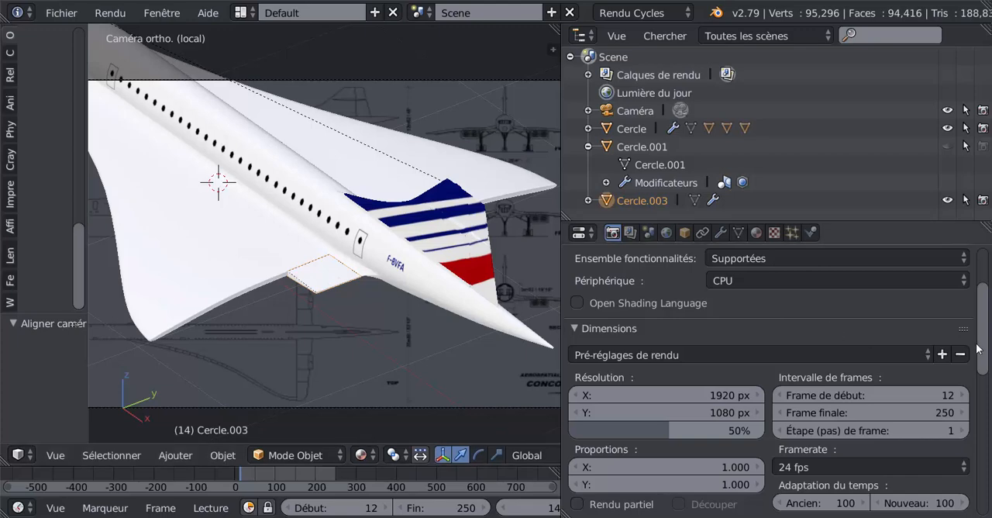
mouse_move(983, 341)
mouse_down()
mouse_move(985, 320)
mouse_move(985, 336)
mouse_up()
click(756, 233)
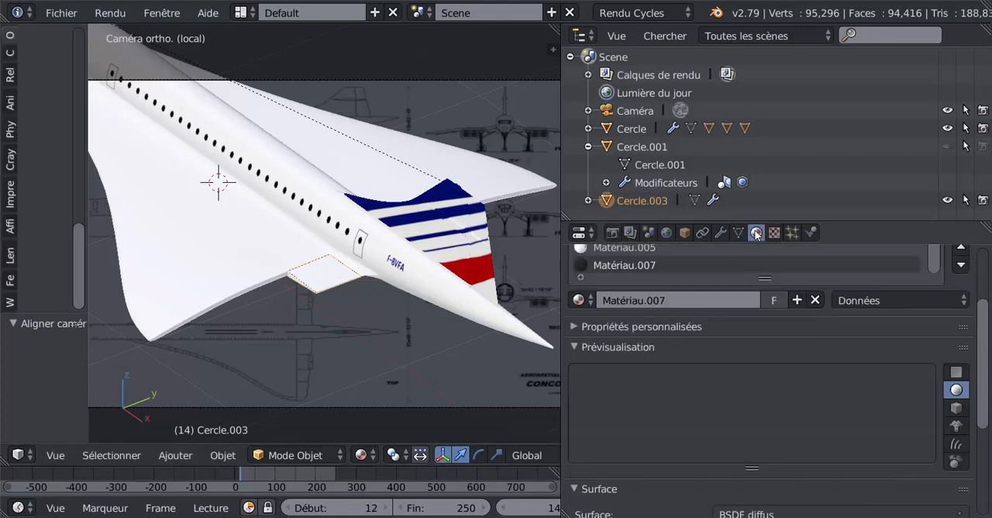
scroll(737, 391, down, 3)
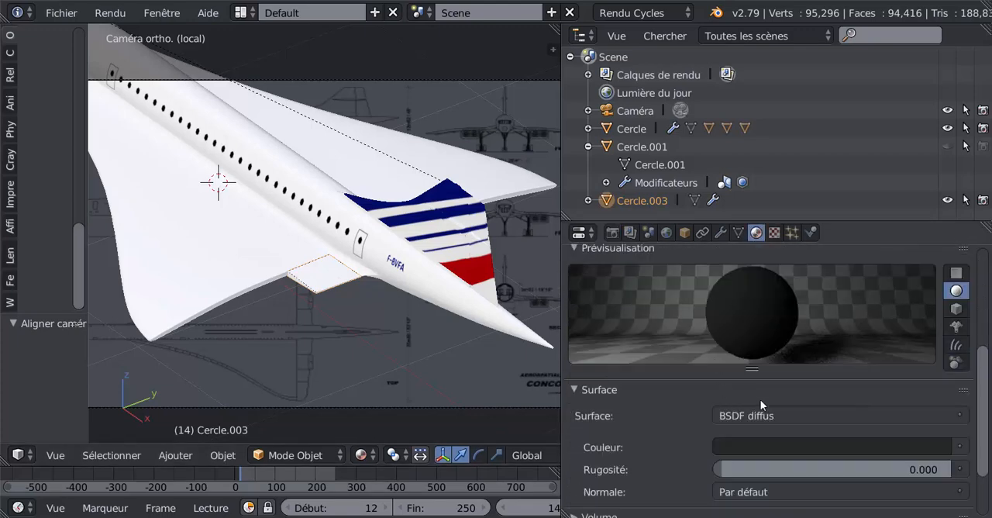
click(852, 446)
drag(934, 315, 937, 321)
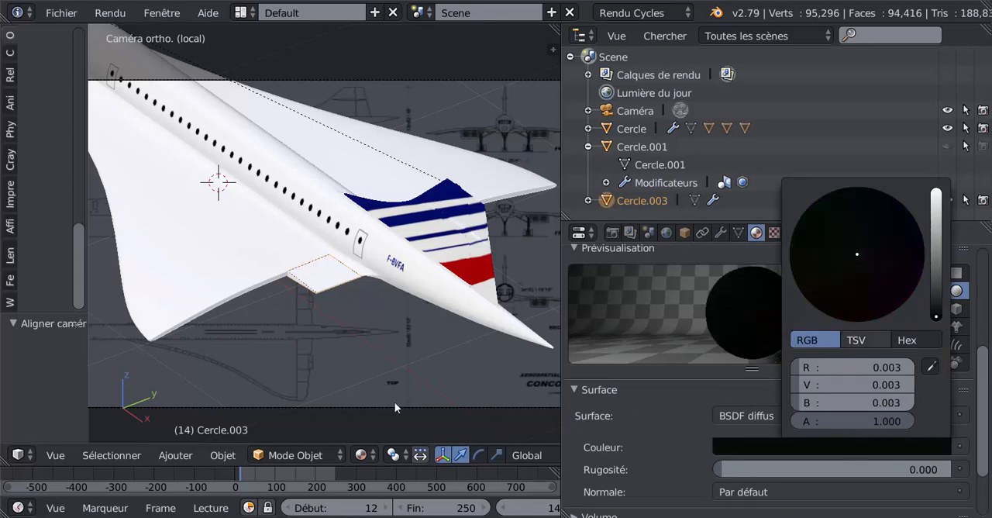
Enlarge the 3D view and, in edit mode, slide the edge loop beside the flap's front gap strip by a factor of 0.500.
drag(561, 373, 745, 373)
scroll(393, 329, up, 5)
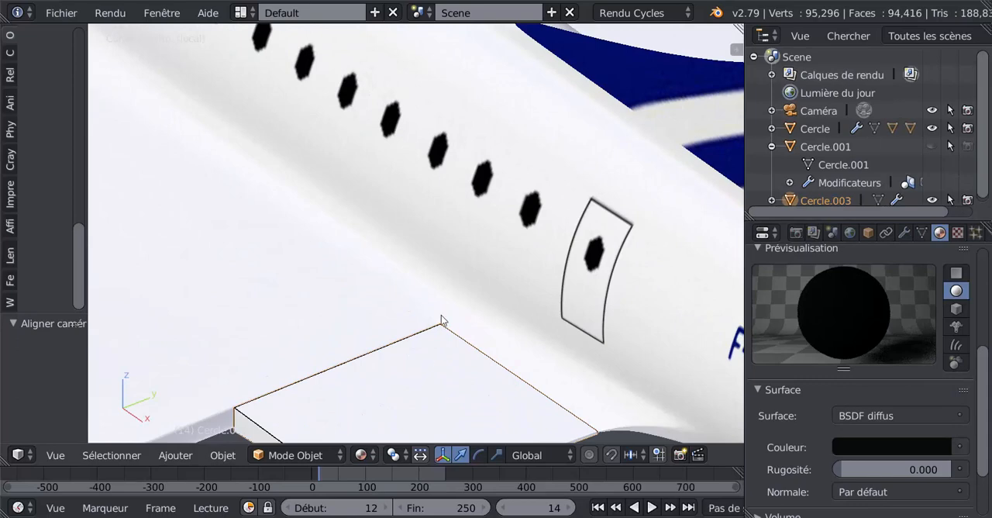
scroll(443, 321, up, 4)
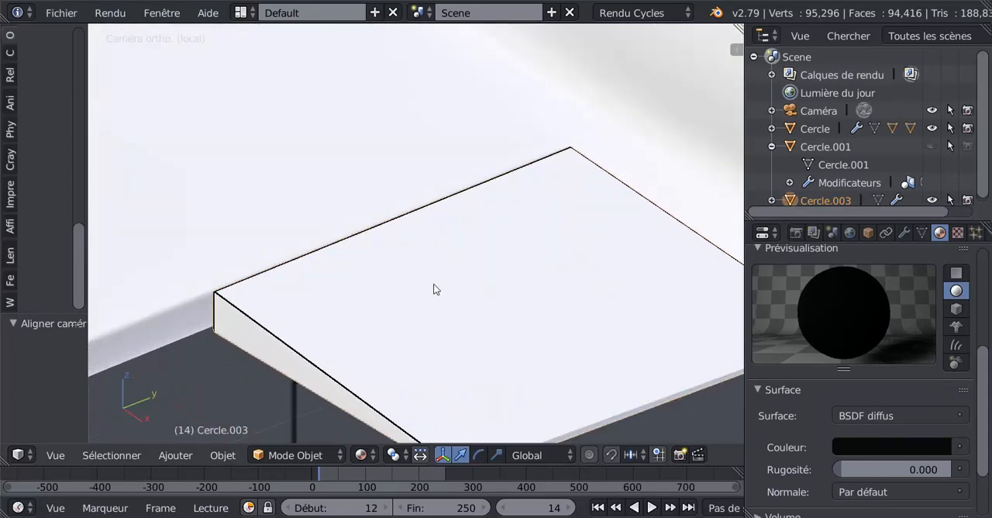
key(Tab)
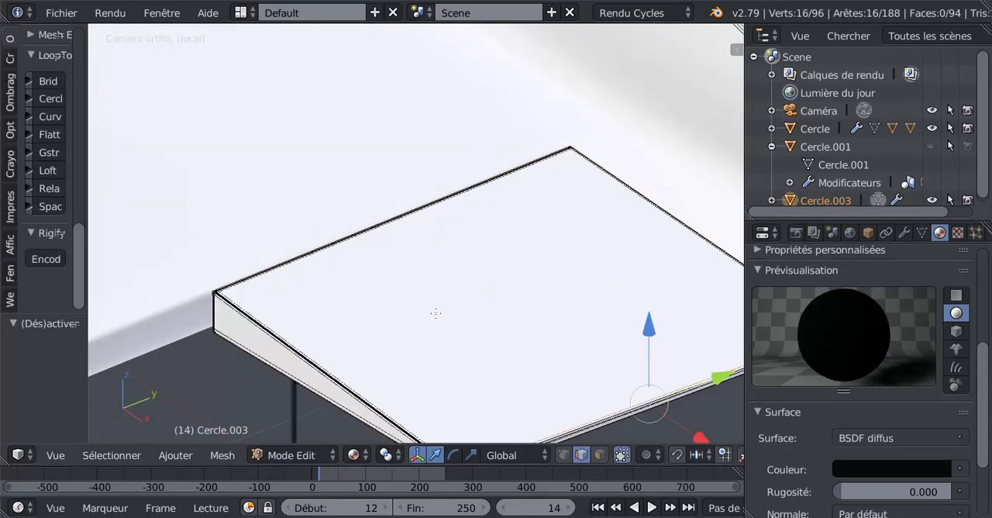
middle_drag(437, 312, 448, 310)
scroll(447, 313, up, 12)
middle_drag(538, 336, 484, 248)
scroll(459, 287, up, 3)
scroll(481, 269, up, 6)
shift+middle_drag(567, 299, 602, 317)
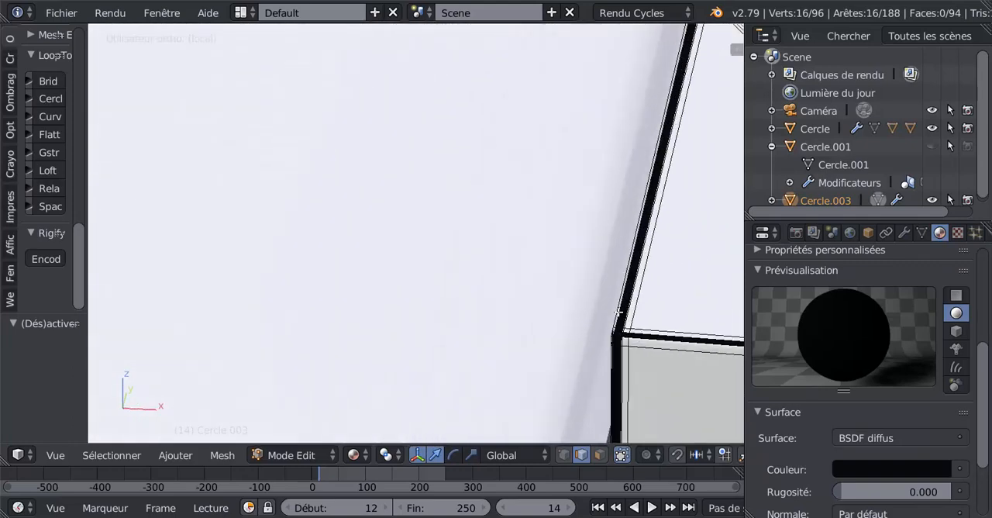
click(582, 457)
key(x)
key(g)
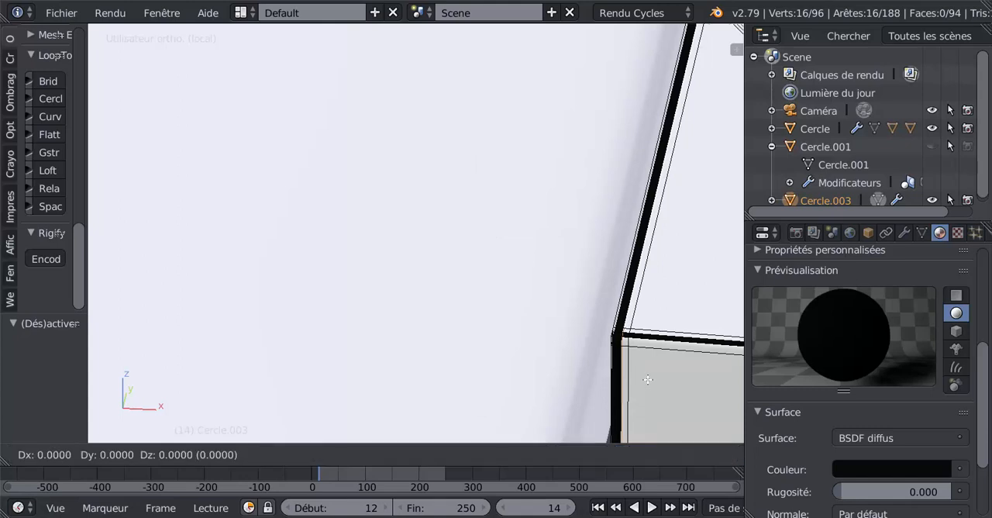
key(g)
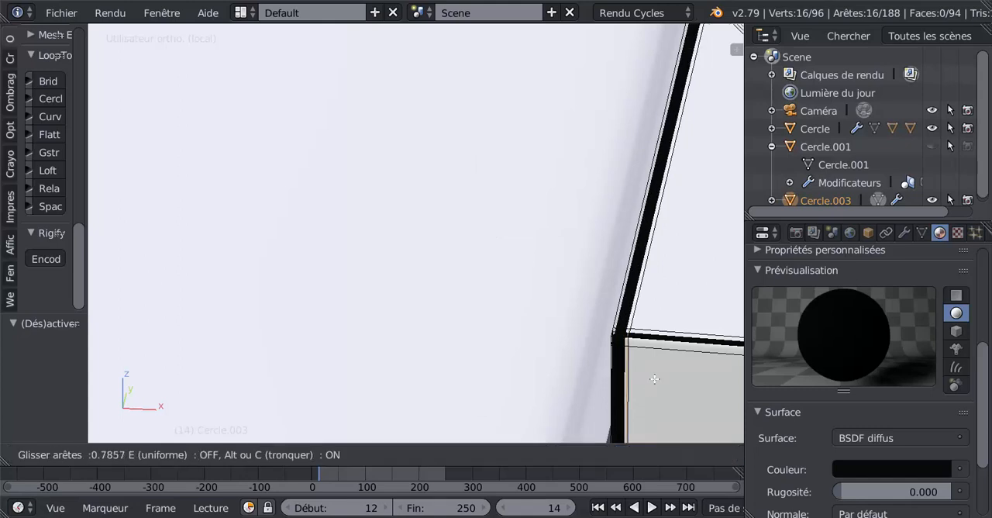
click(653, 378)
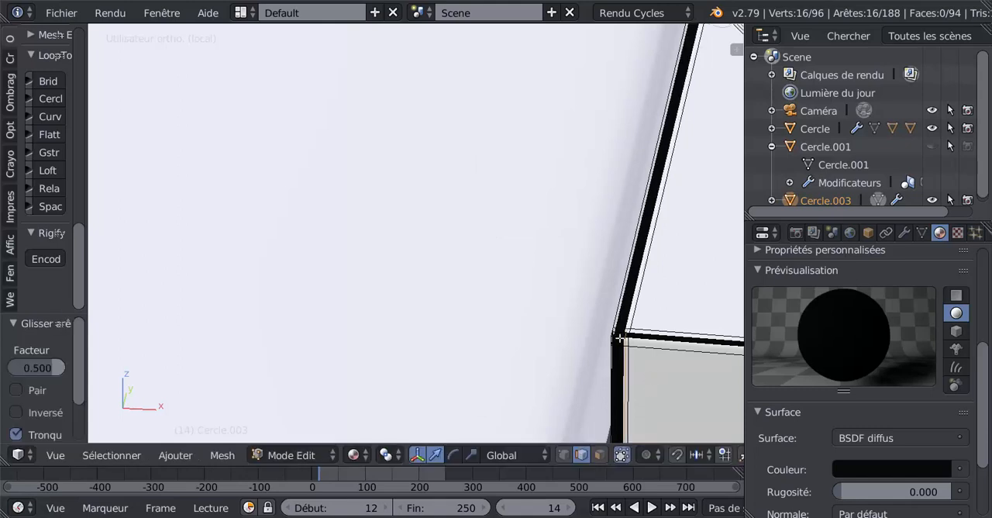
Select the face loops forming the gap strip around the flap's front edge and assign Matériau.007 to them.
middle_drag(620, 338, 437, 260)
scroll(531, 269, up, 3)
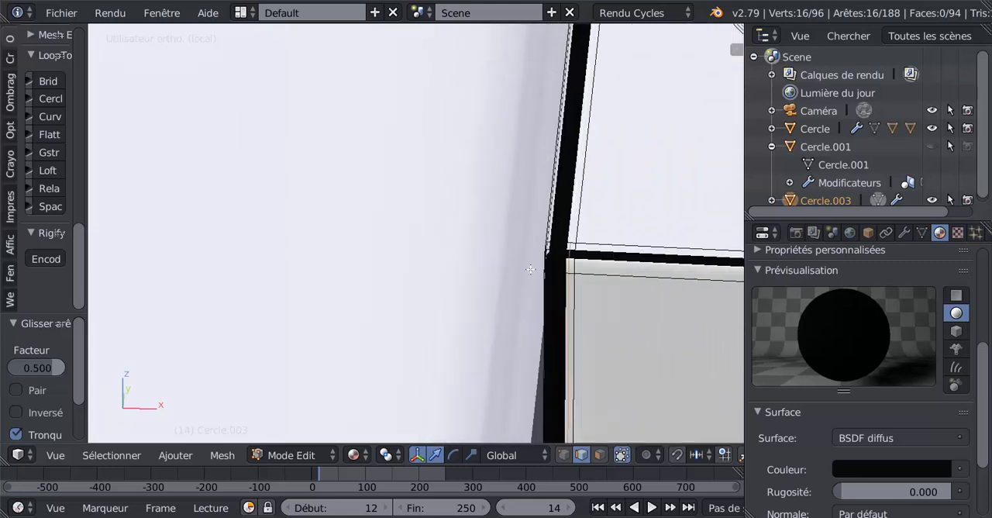
shift+middle_drag(530, 269, 595, 285)
alt+right_click(608, 246)
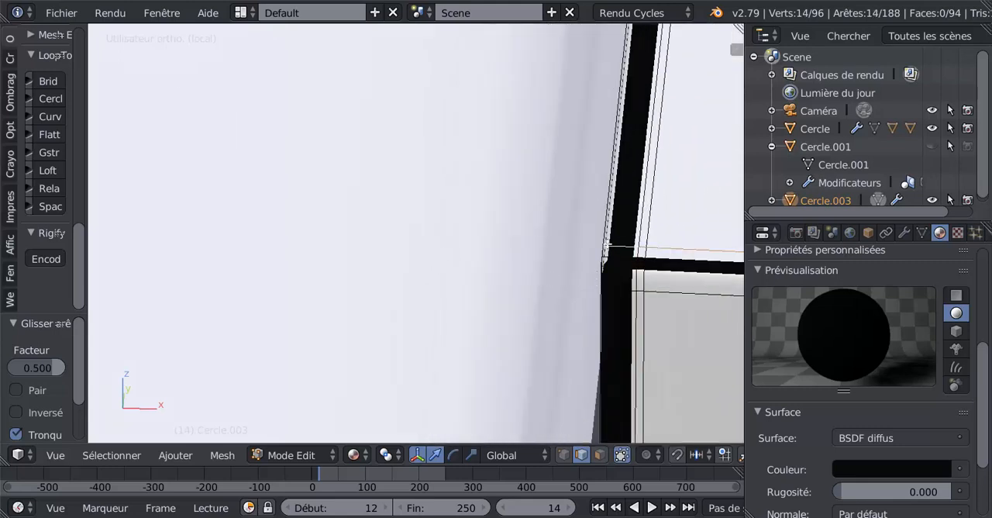
alt+right_click(605, 253)
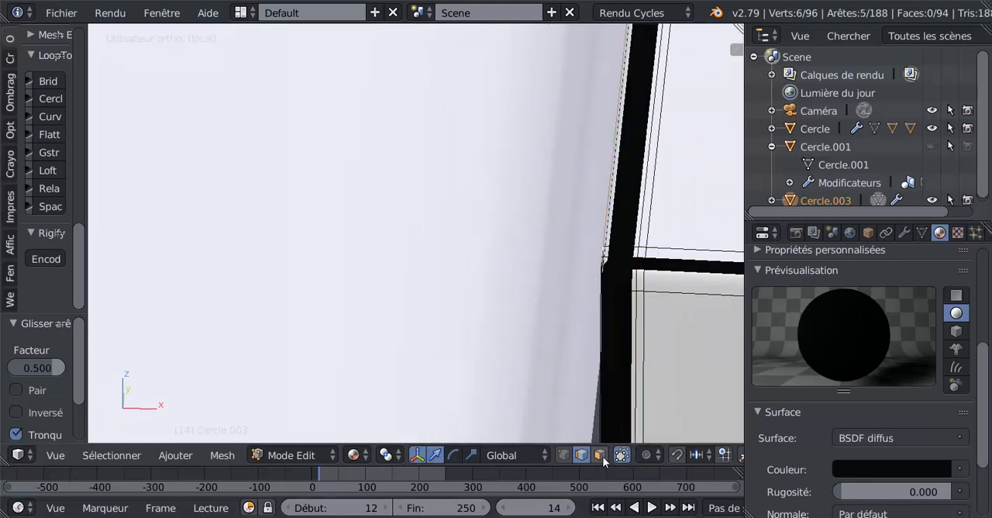
key(a)
shift+middle_drag(609, 310, 669, 297)
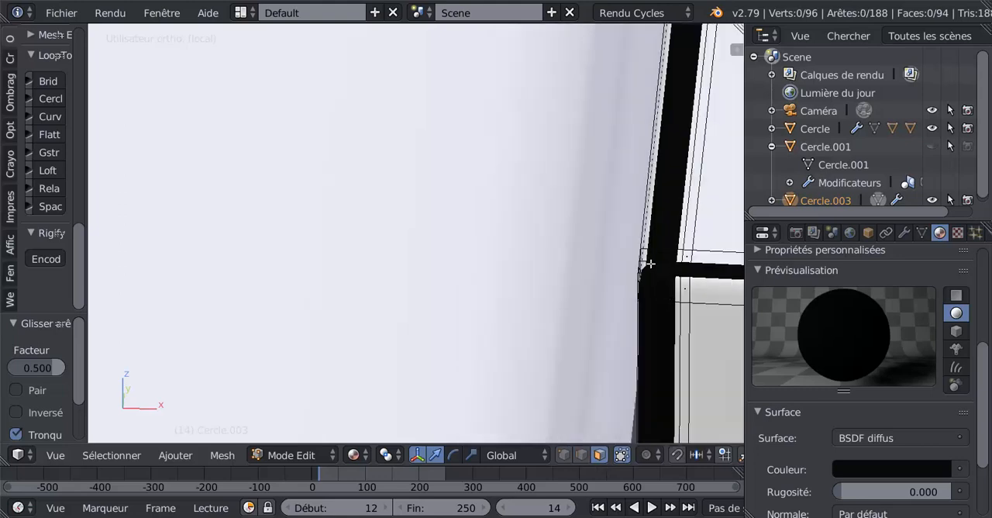
key(l)
middle_drag(642, 251, 584, 290)
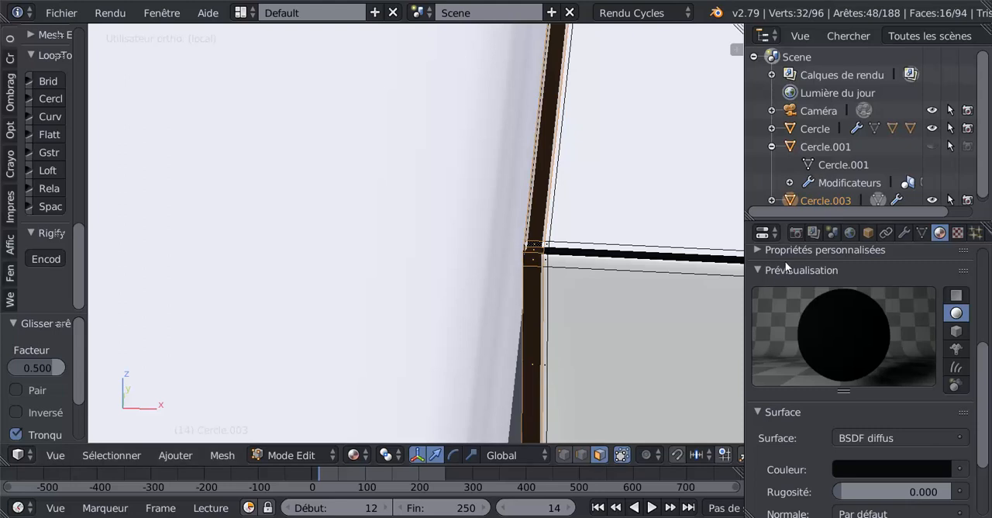
drag(987, 378, 988, 334)
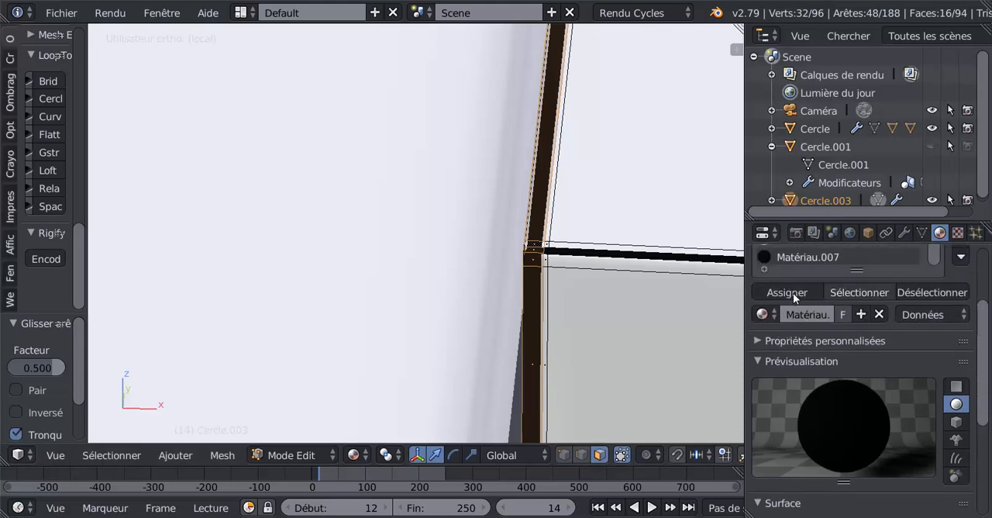
click(787, 288)
Render the camera view with Cycles, examine the flap's outline and front gap line, and return to the 3D view.
scroll(553, 299, up, 2)
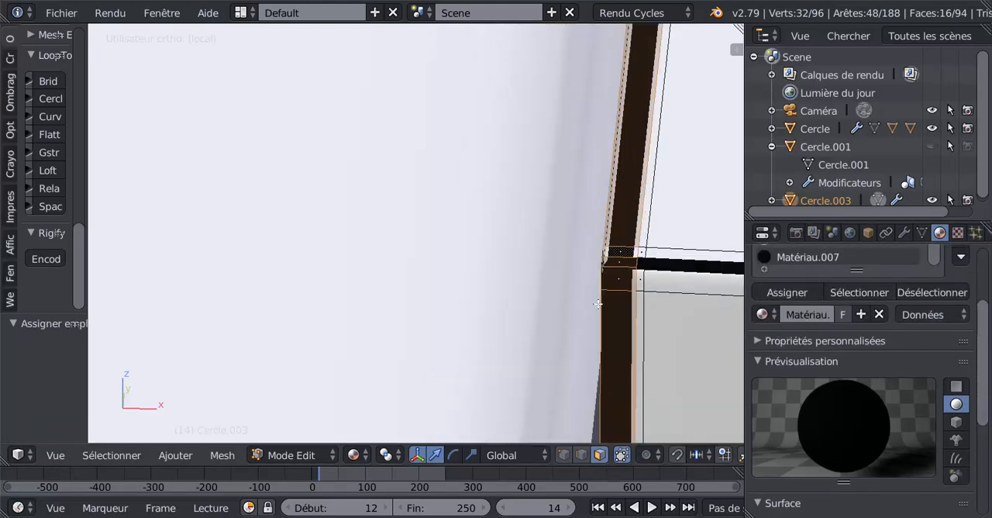
scroll(598, 303, down, 5)
middle_drag(598, 304, 490, 368)
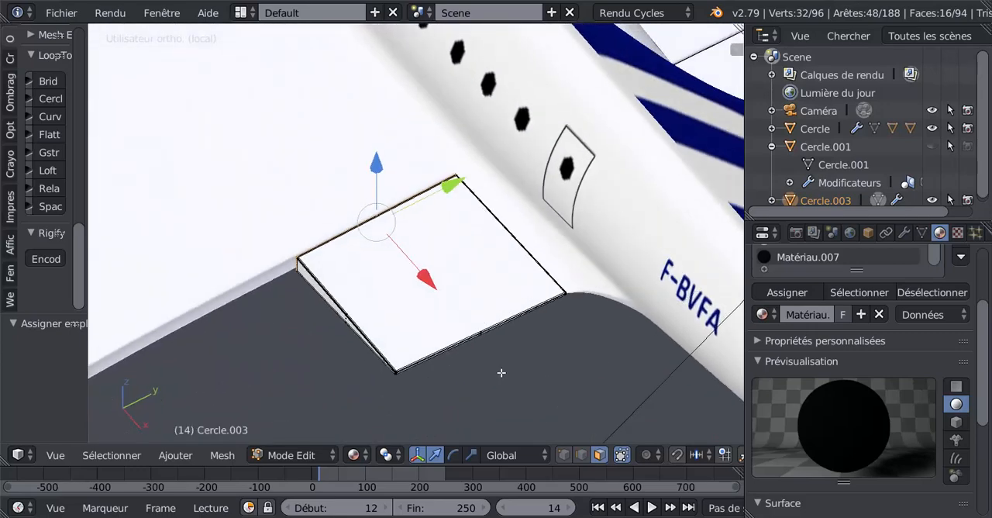
key(F12)
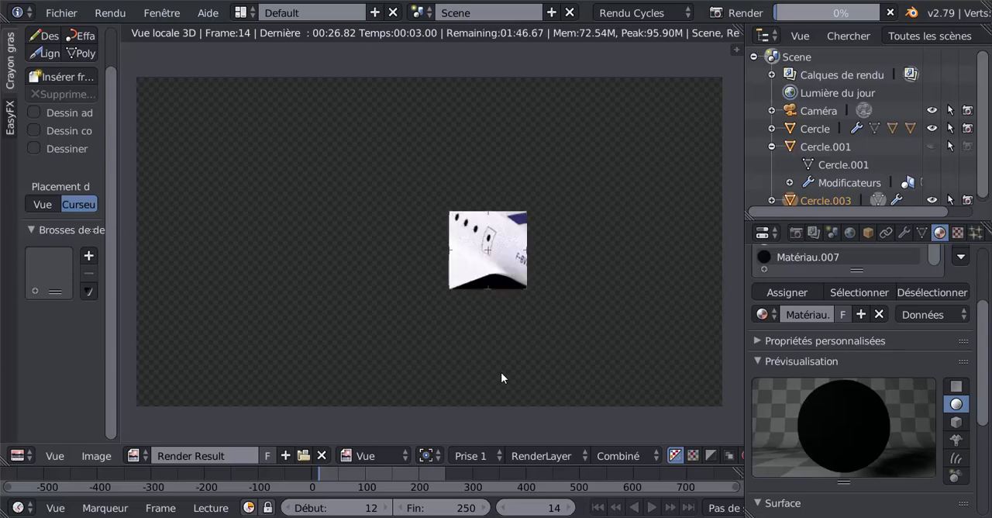
scroll(442, 381, up, 3)
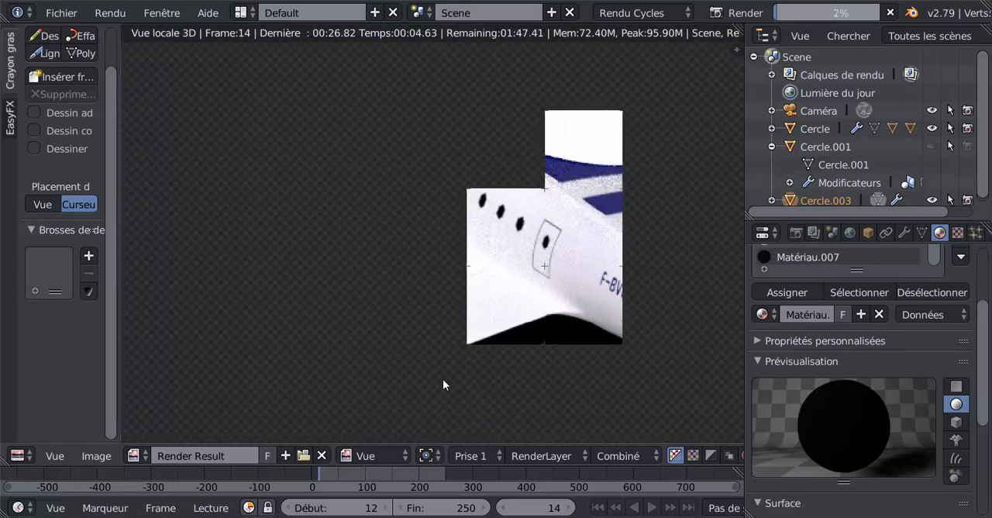
scroll(442, 385, up, 1)
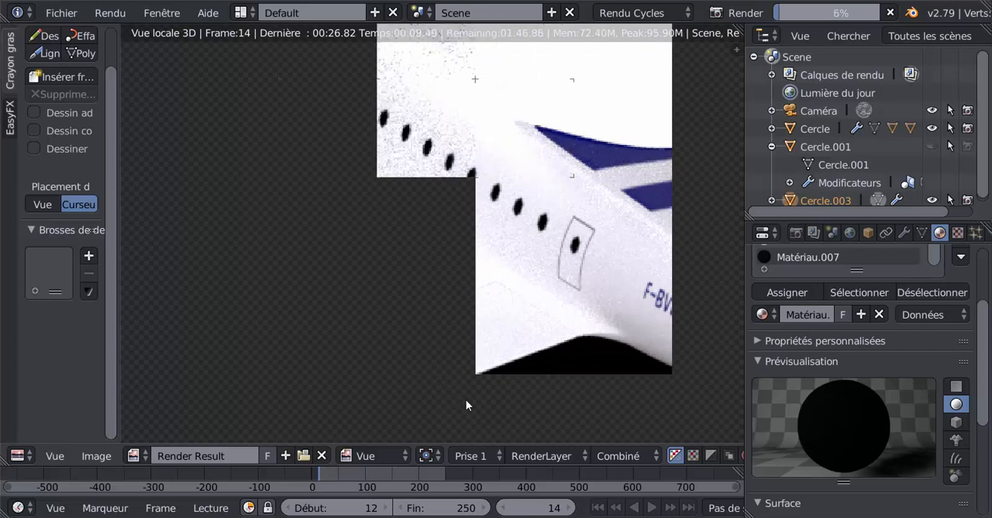
scroll(519, 398, down, 2)
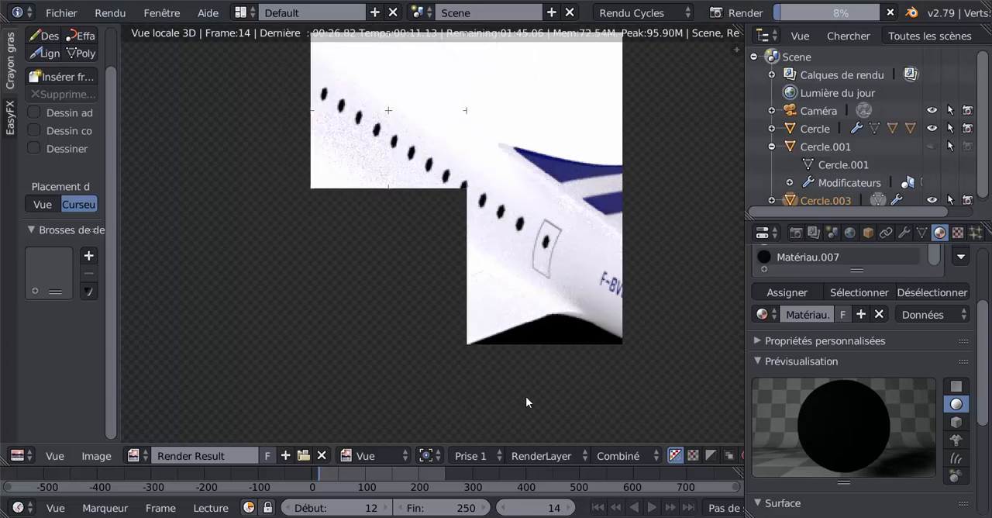
scroll(526, 401, down, 1)
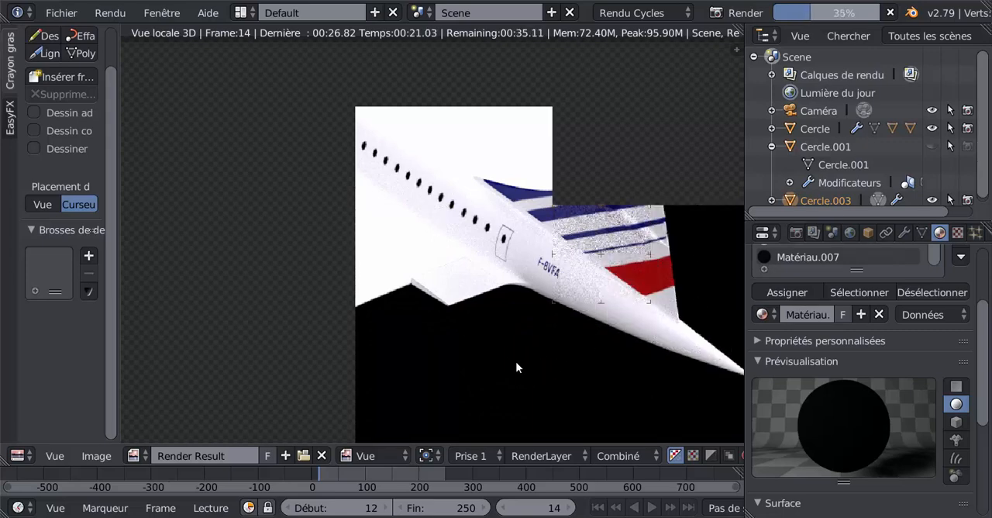
scroll(516, 361, up, 3)
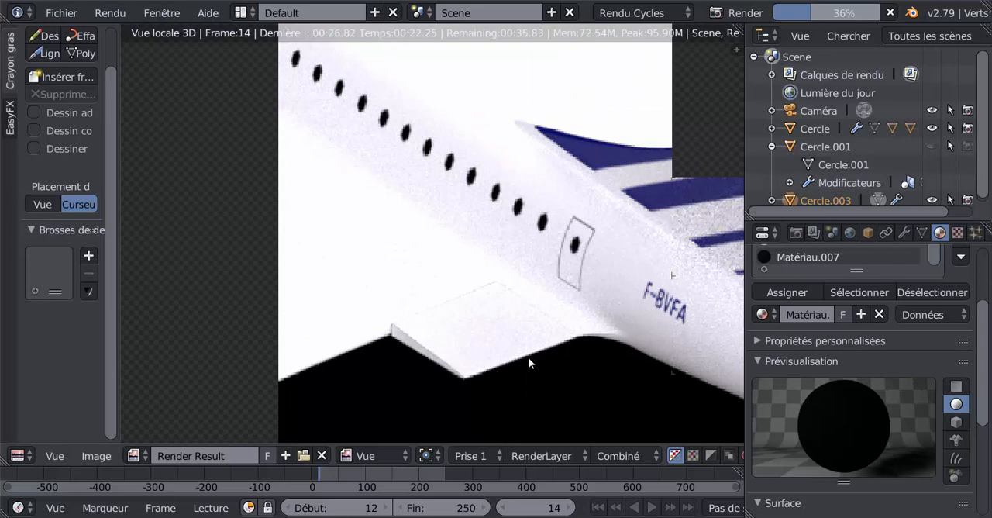
scroll(521, 364, down, 3)
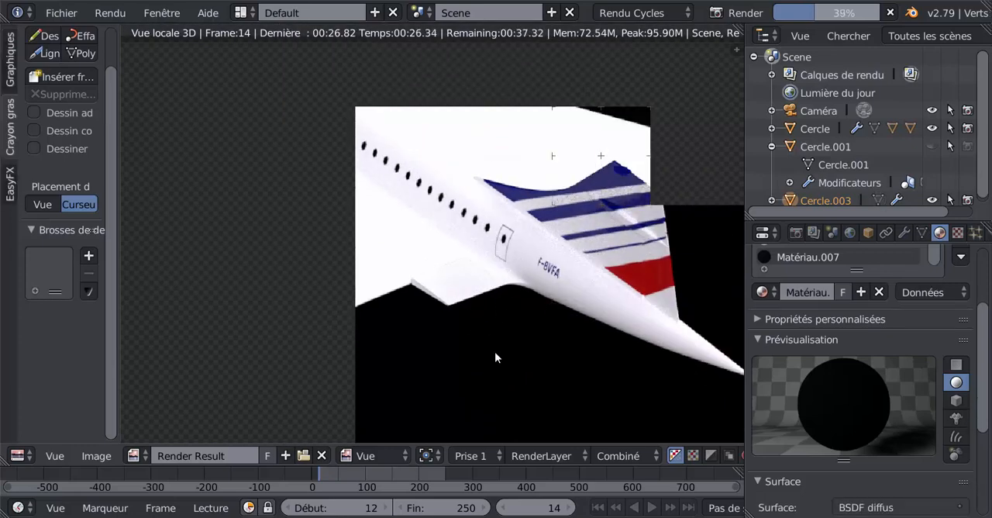
scroll(465, 359, down, 2)
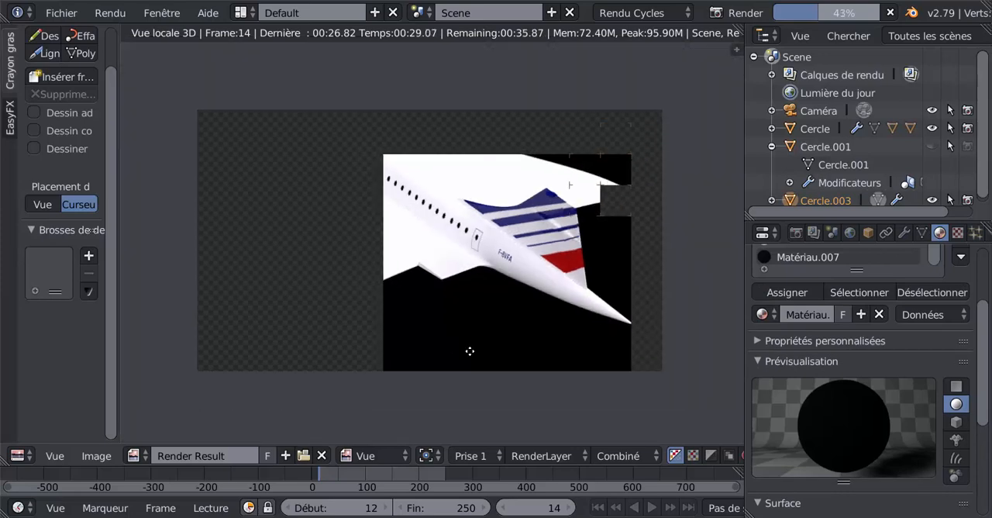
middle_drag(483, 341, 487, 351)
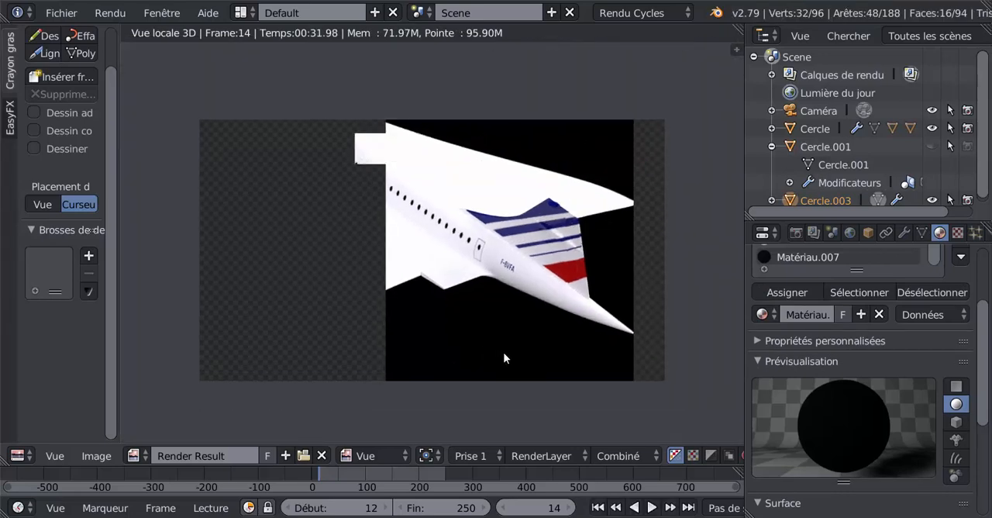
key(Escape)
Orient the view from higher above the Concorde's rear so both flaps show, and align the camera to it.
scroll(515, 351, down, 8)
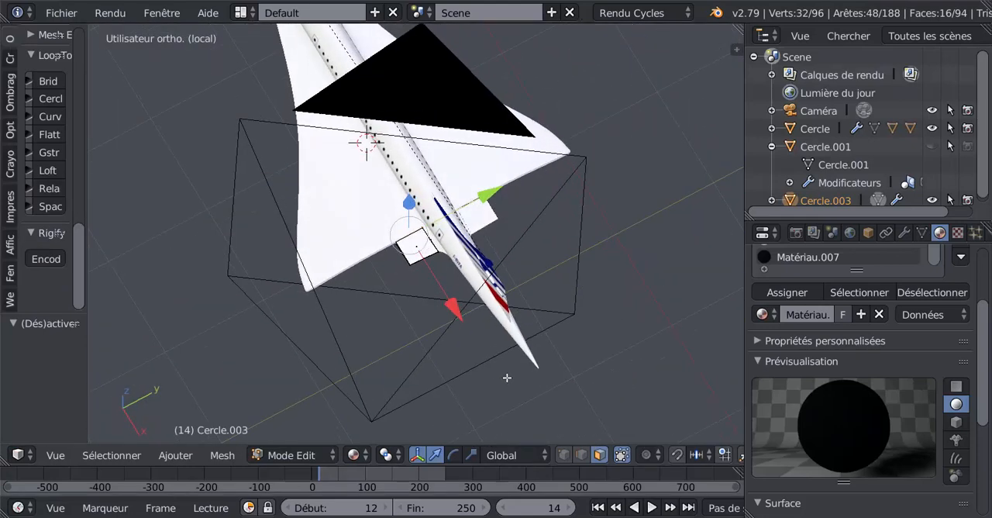
key(ctrl+alt+KP_0)
scroll(507, 378, down, 10)
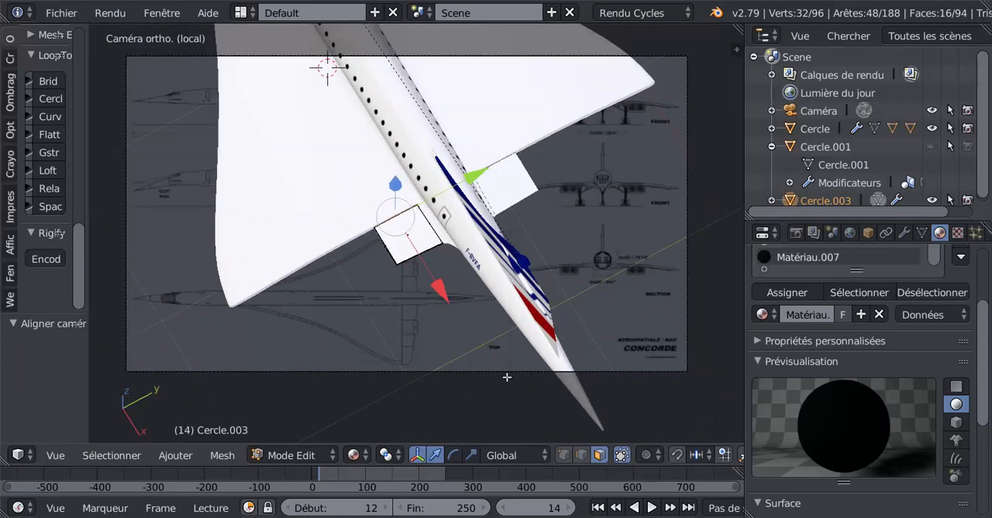
Render the new camera view, examine the gap lines around both flaps, and stop the render to return to the flap mesh.
key(F12)
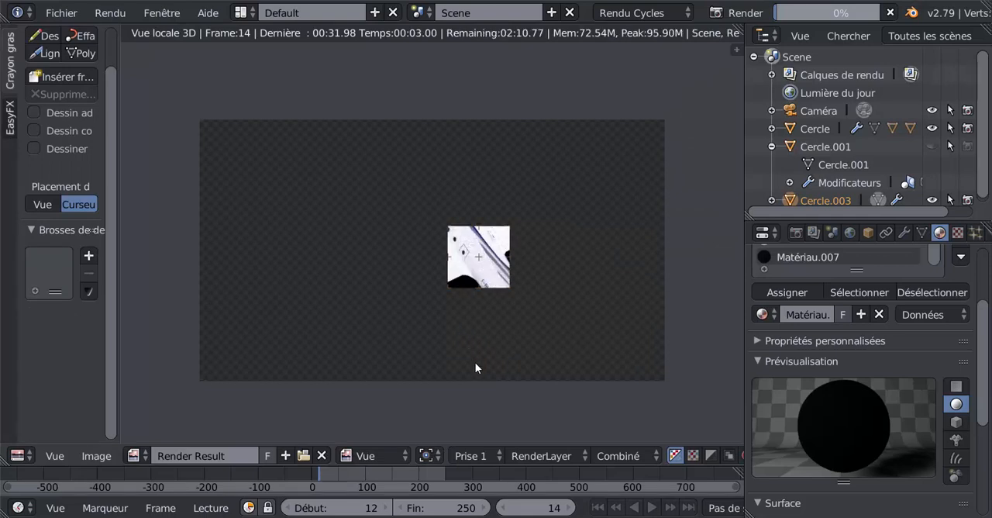
scroll(476, 363, up, 4)
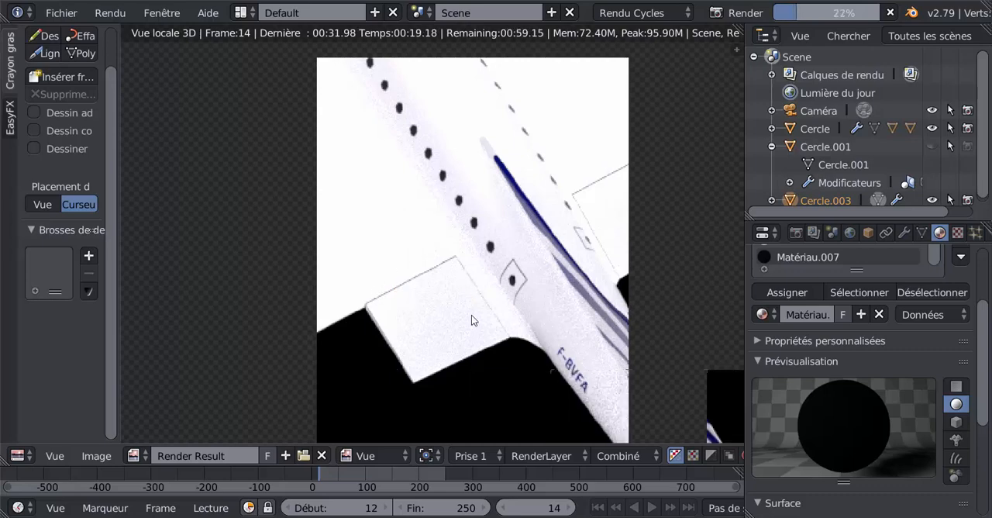
scroll(471, 315, down, 3)
scroll(472, 315, up, 1)
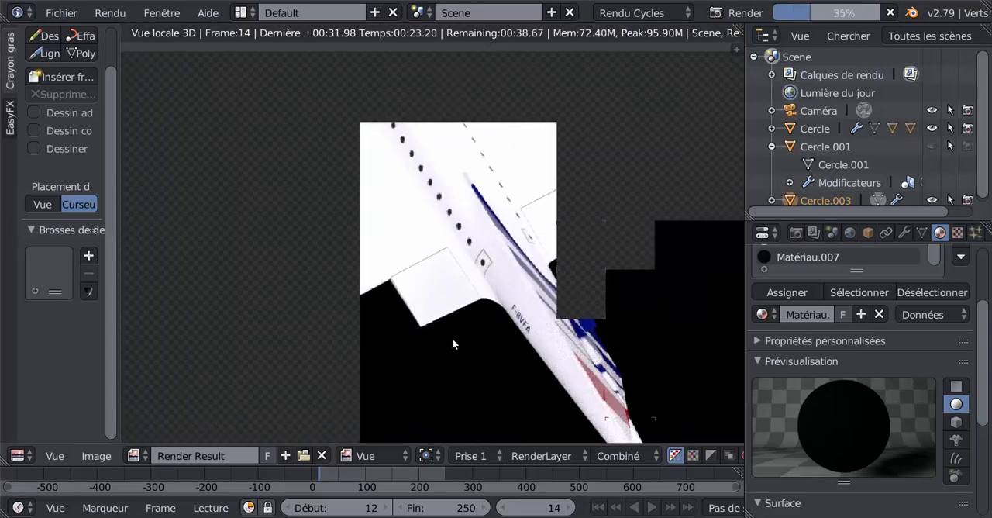
key(Escape)
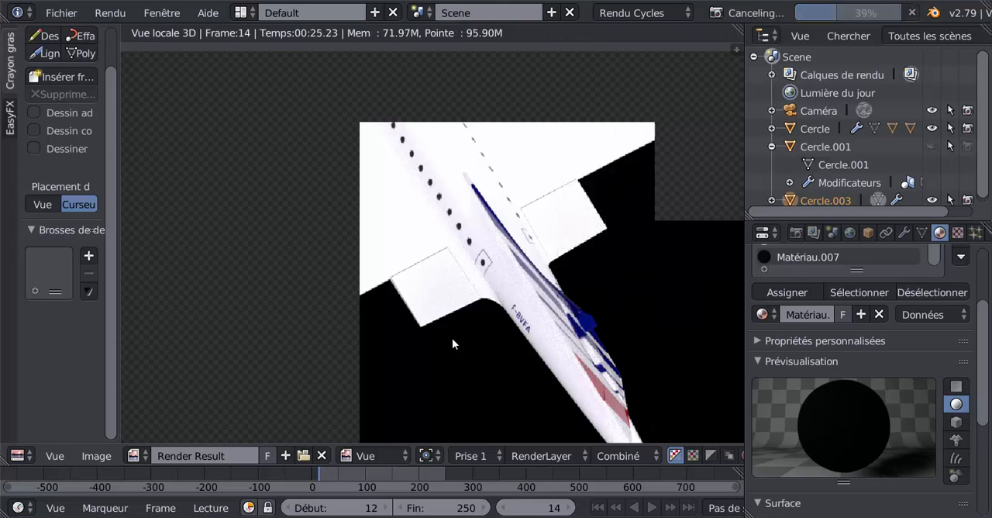
scroll(452, 338, up, 5)
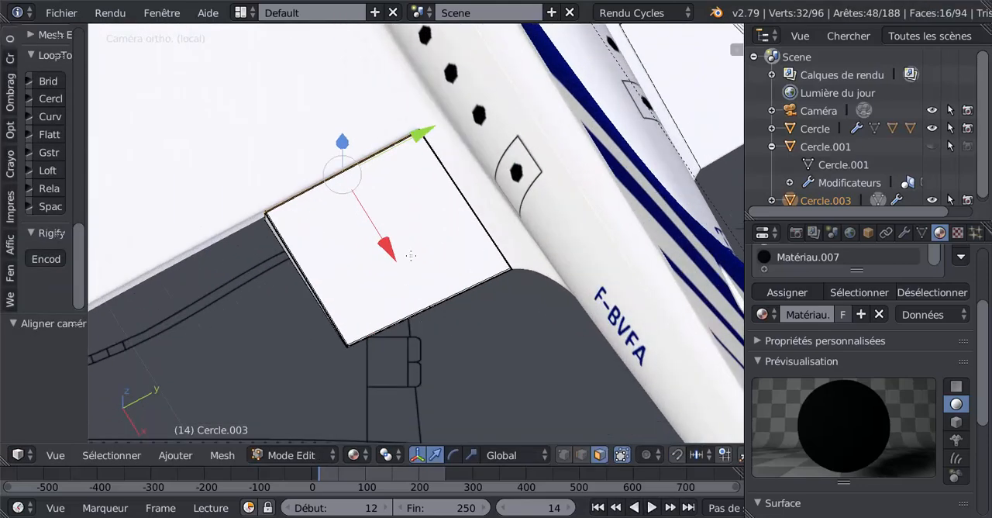
Replace the gap-strip selection with the flap's upper face alone and return to object mode.
key(a)
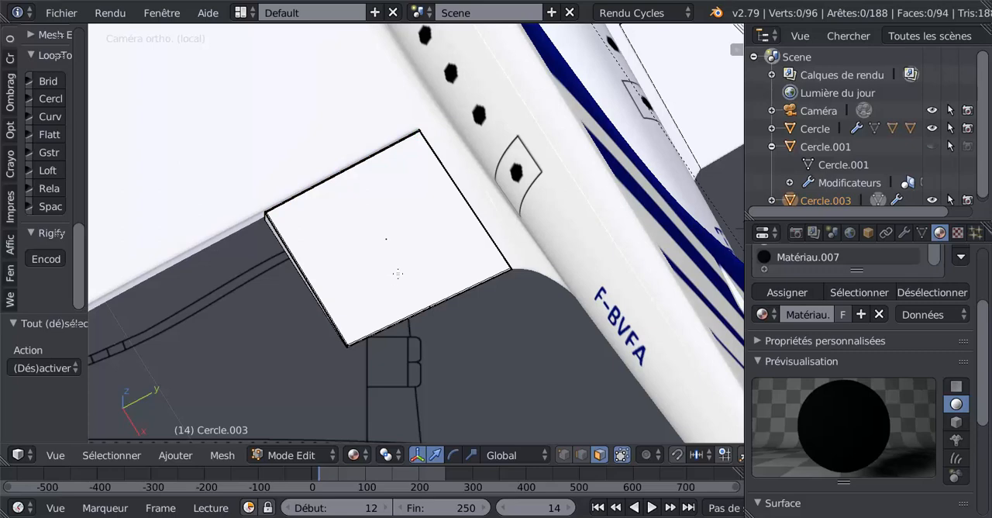
right_click(398, 273)
scroll(409, 276, up, 2)
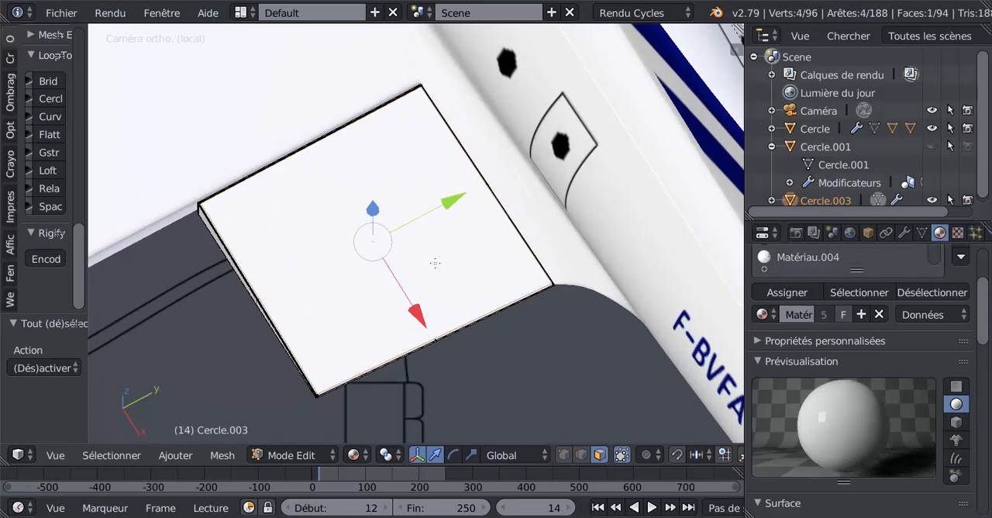
key(Tab)
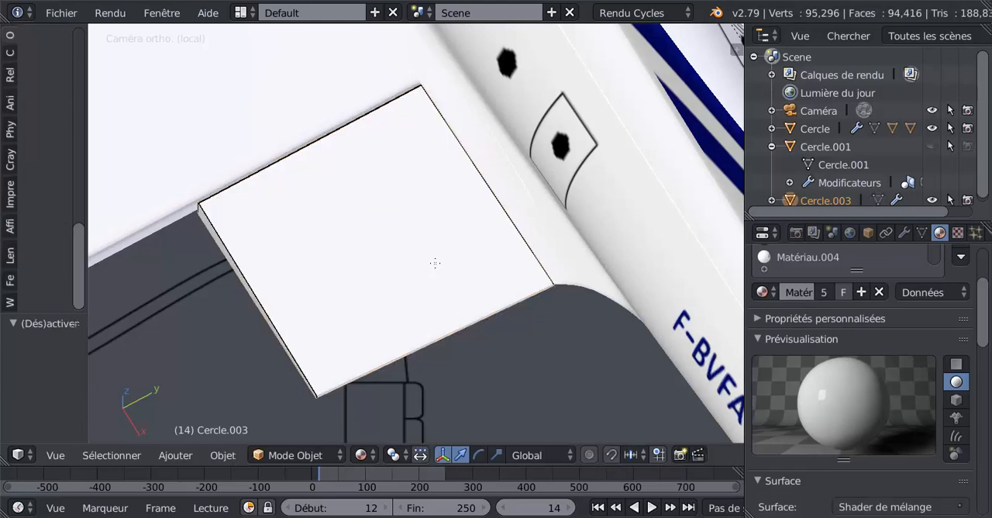
scroll(396, 273, down, 2)
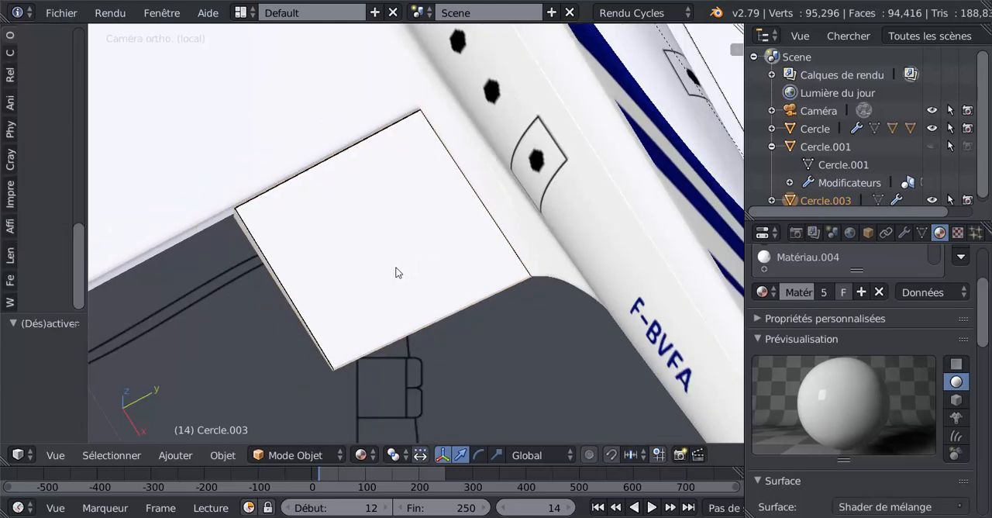
Set the pivot point to the 3D cursor and place the cursor just behind the flap's rear edge.
click(361, 452)
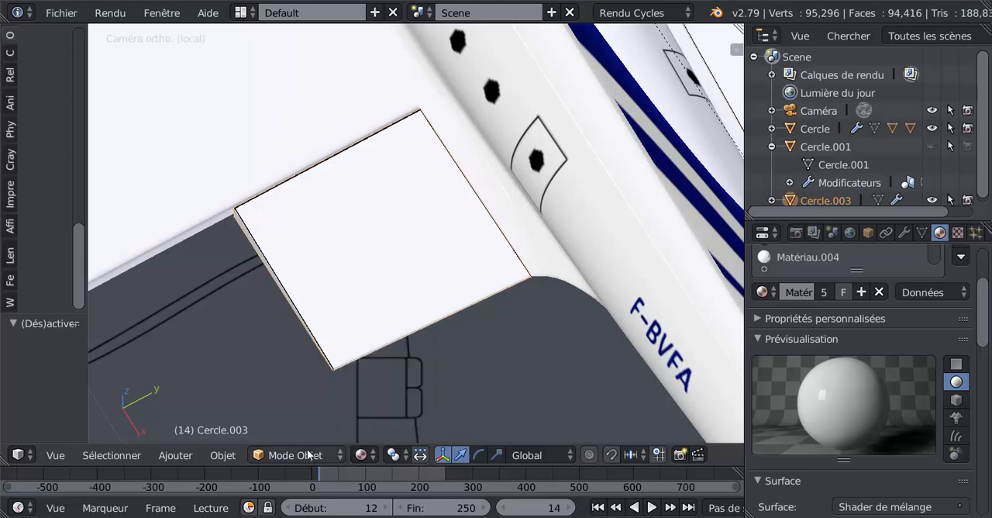
click(392, 455)
click(408, 415)
click(453, 363)
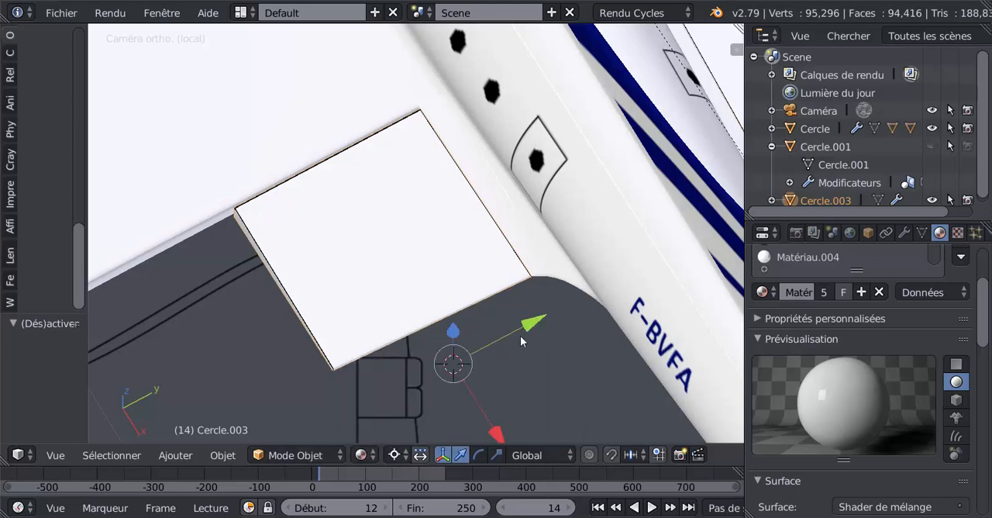
Try shifting the whole flap by -0.002 along Y and 0.002 along X, plus a tiny further Y nudge.
middle_drag(476, 350, 461, 201)
scroll(458, 356, up, 8)
scroll(464, 355, up, 2)
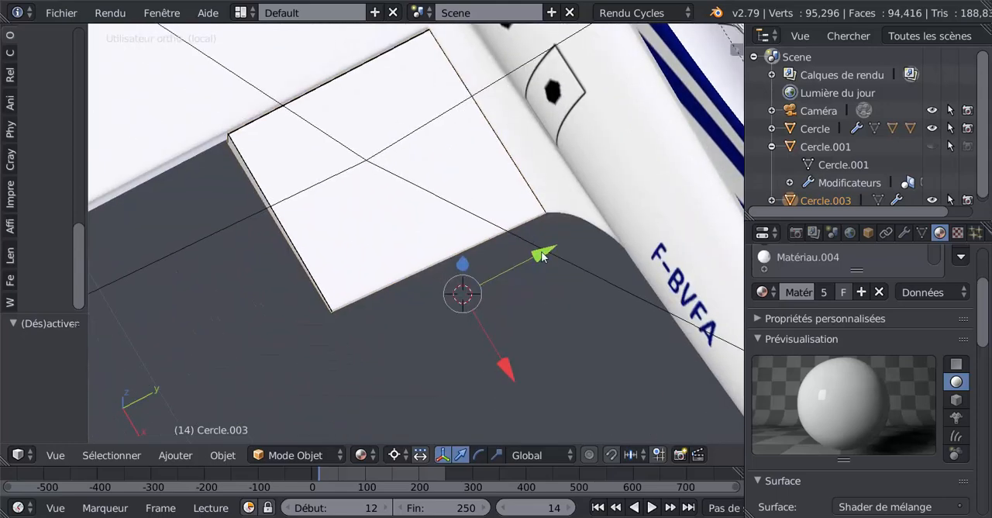
drag(542, 253, 541, 254)
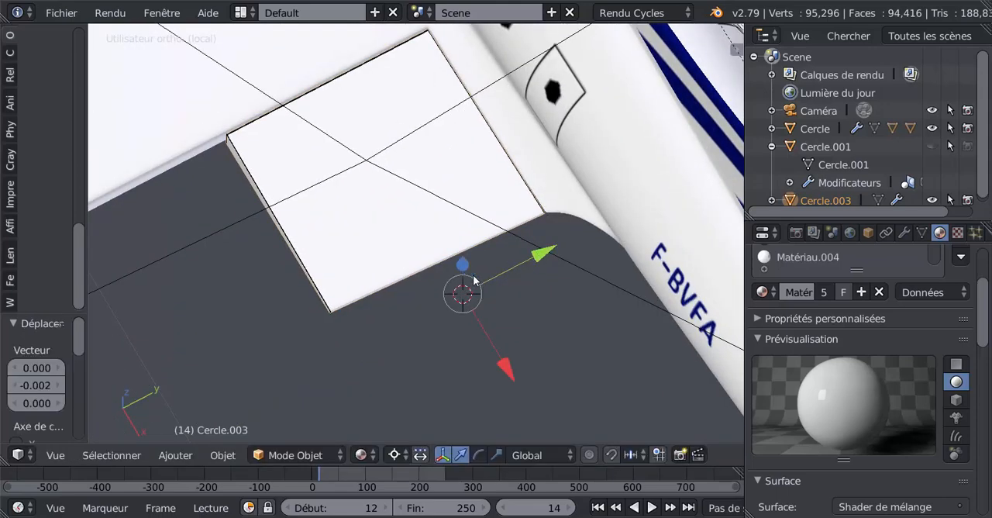
middle_drag(541, 255, 451, 280)
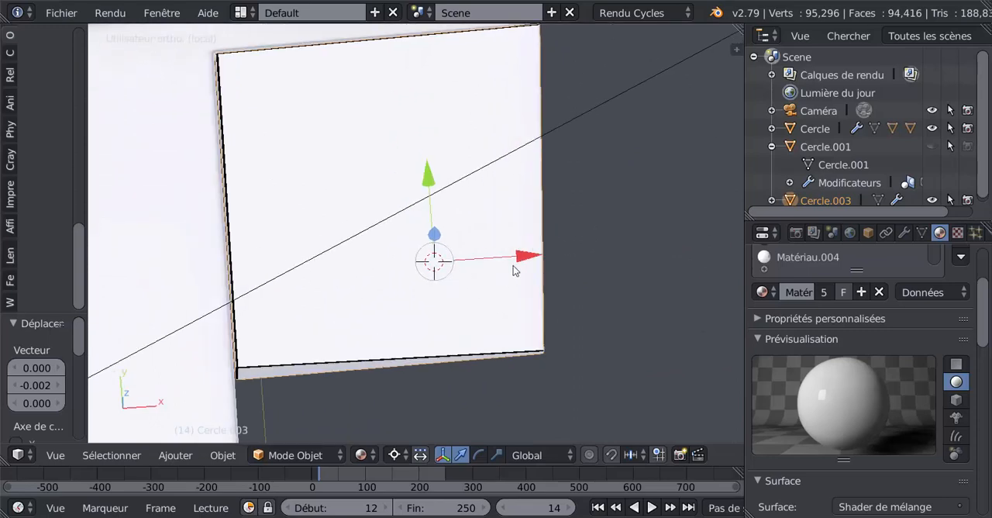
drag(524, 259, 525, 259)
middle_drag(525, 259, 512, 243)
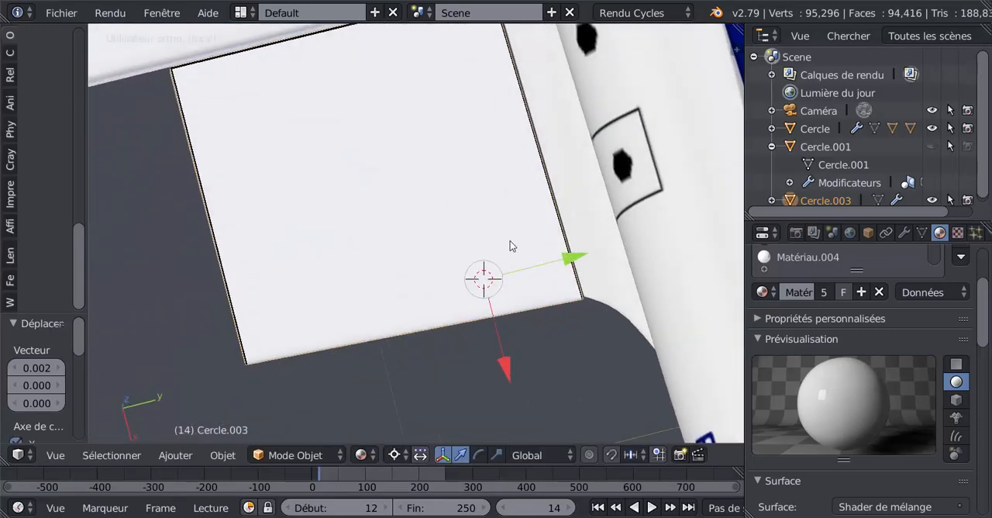
drag(572, 258, 572, 259)
scroll(476, 290, down, 3)
middle_drag(423, 304, 465, 309)
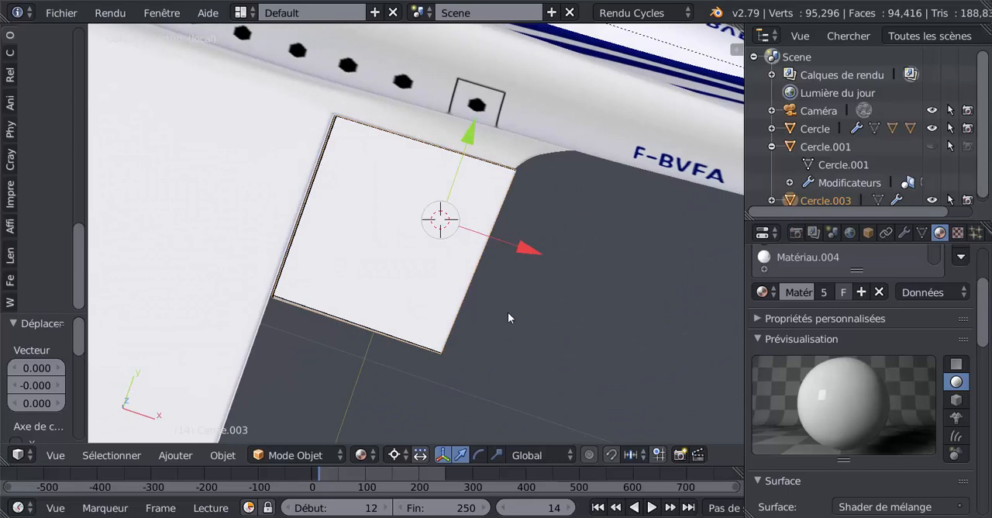
Undo the three moves of the whole flap.
key(ctrl+z)
key(ctrl+z)
key(ctrl+z)
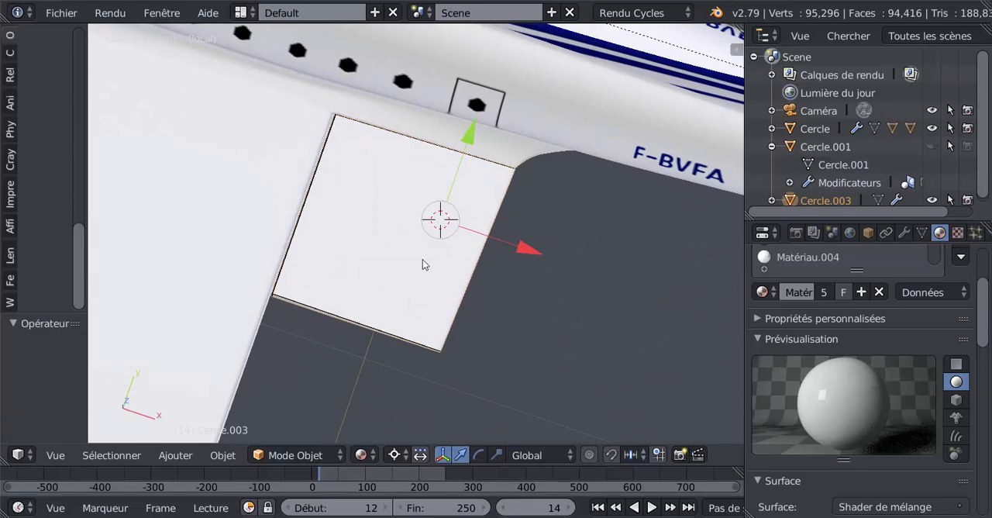
Select all vertices along the flap's front edge and move them slightly rearward along X, away from the wing.
middle_drag(422, 266, 434, 299)
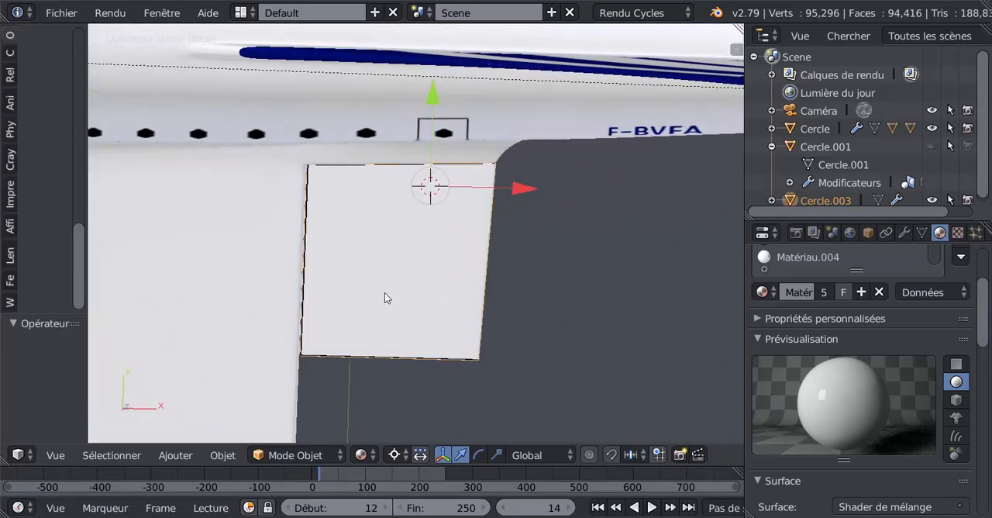
key(z)
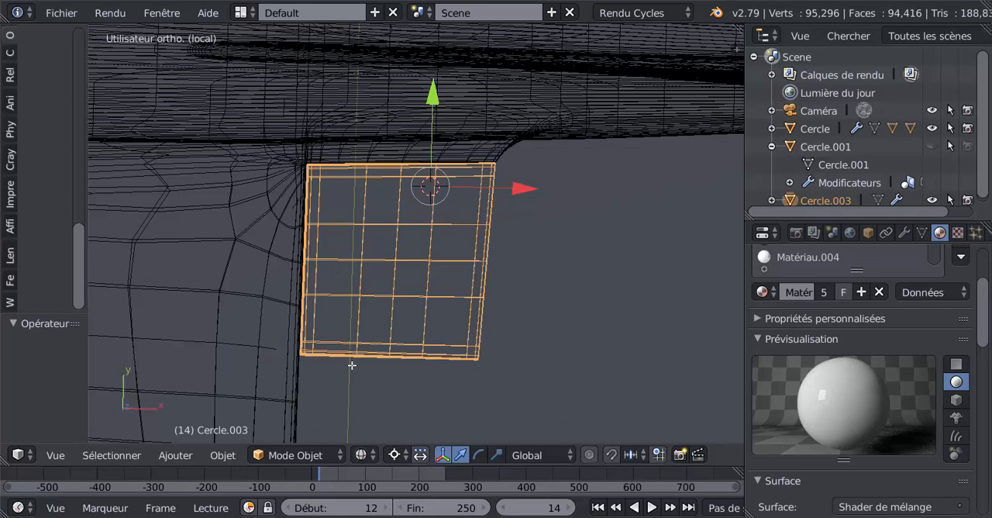
key(Tab)
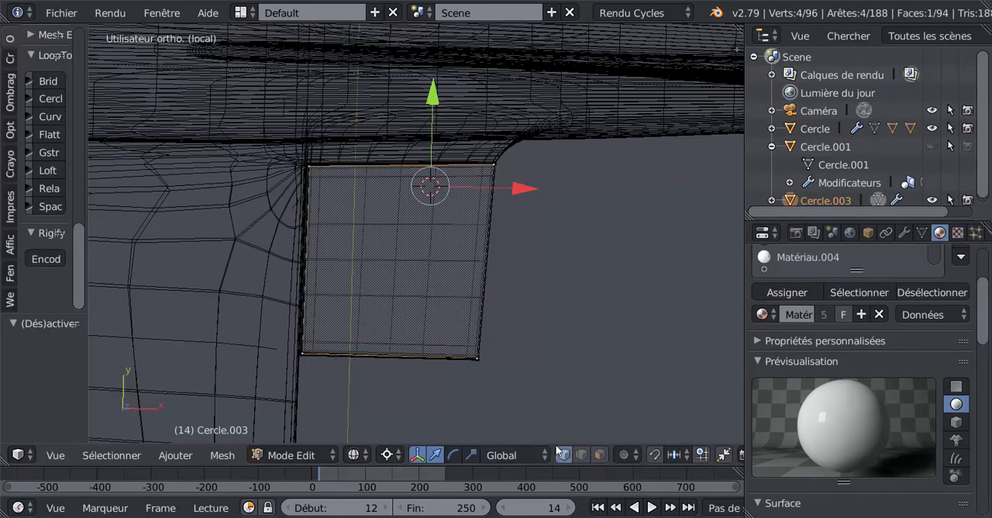
key(a)
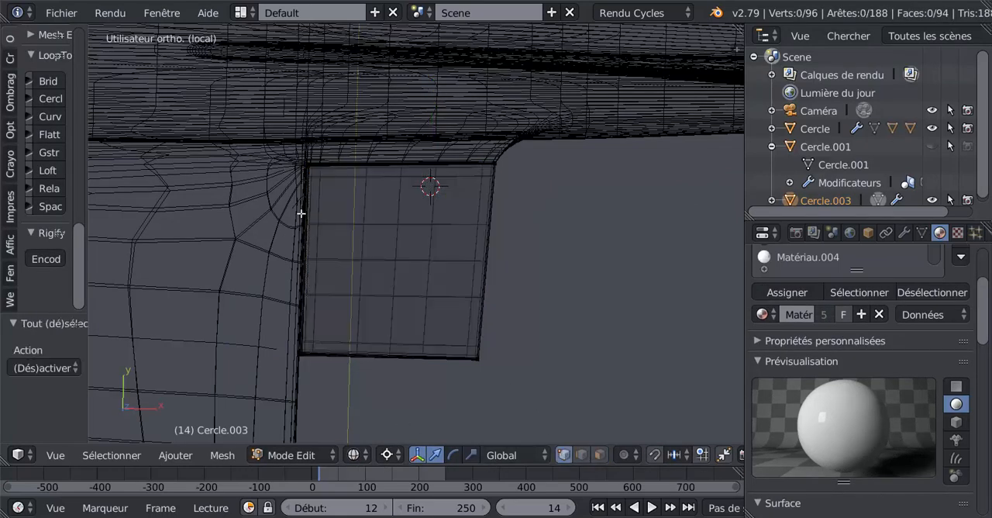
alt+right_click(302, 157)
alt+shift+right_click(294, 346)
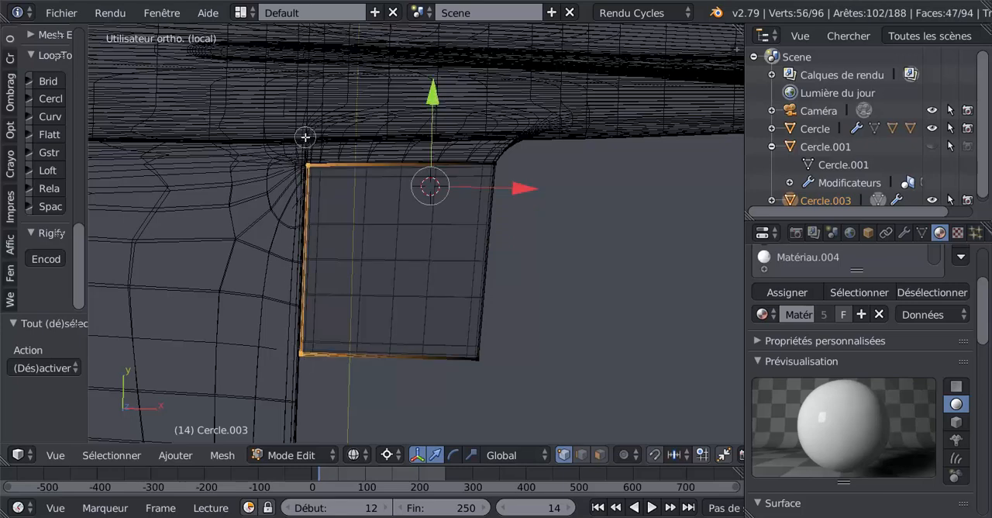
scroll(352, 289, up, 3)
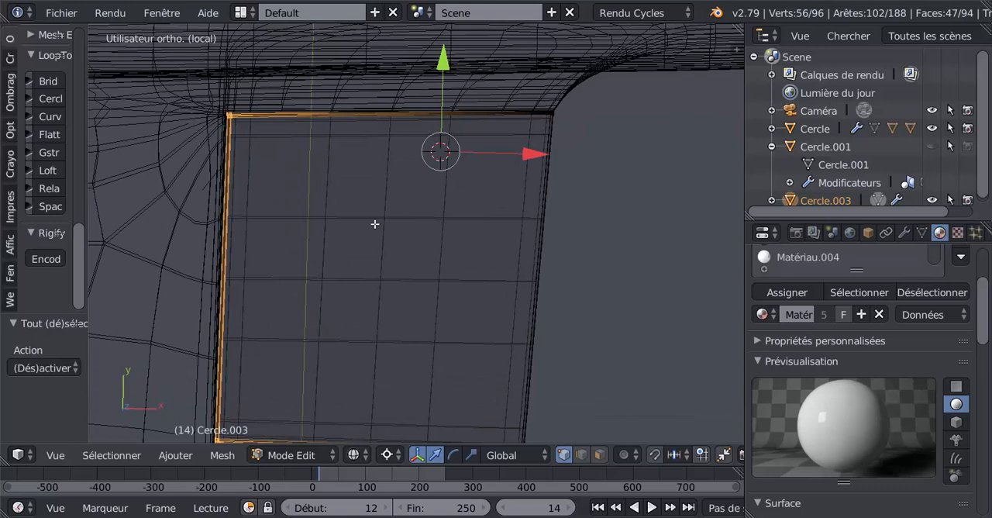
key(z)
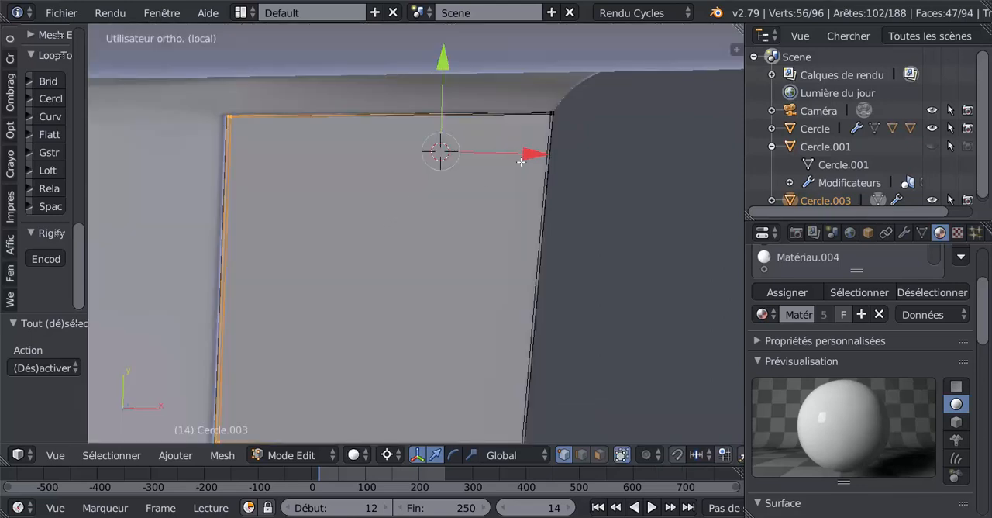
scroll(291, 155, up, 2)
click(227, 161)
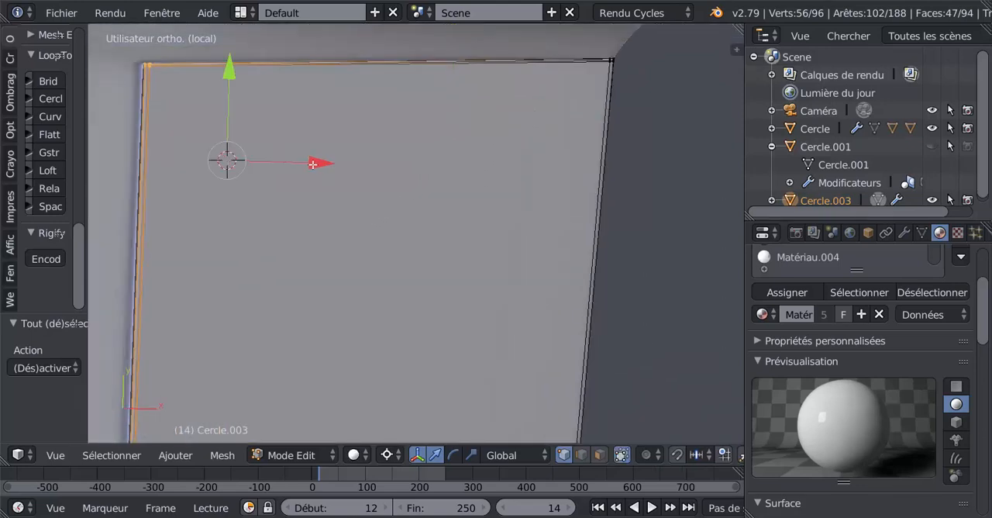
drag(318, 164, 328, 164)
scroll(326, 222, down, 5)
key(Tab)
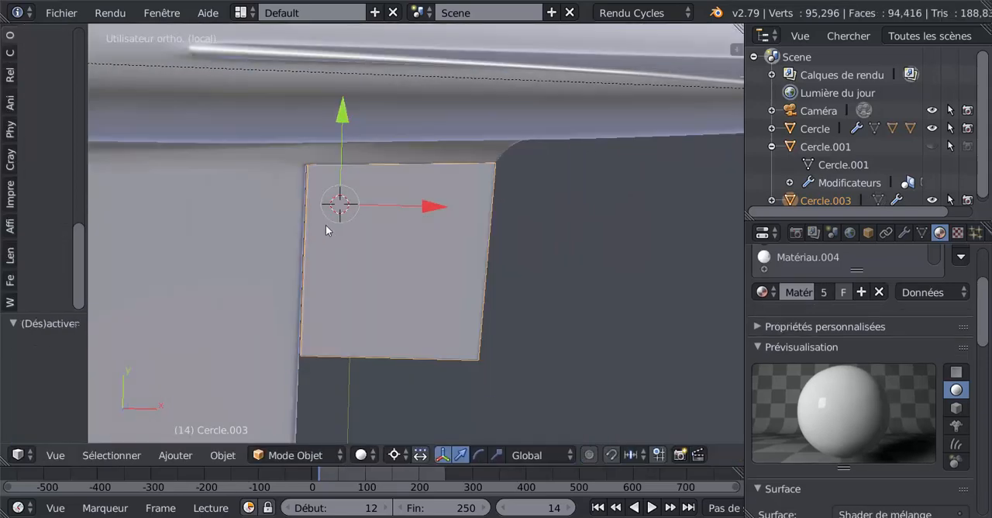
Select all vertices along the flap's fuselage-side edge and move them slightly along negative Y, away from the fuselage.
middle_drag(367, 249, 487, 236)
scroll(487, 236, up, 3)
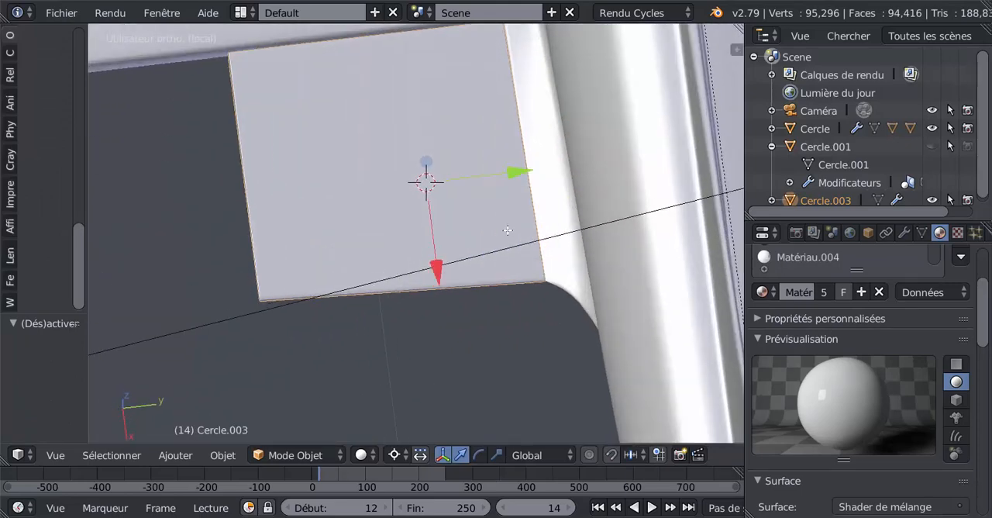
key(Tab)
shift+middle_drag(455, 199, 379, 280)
key(a)
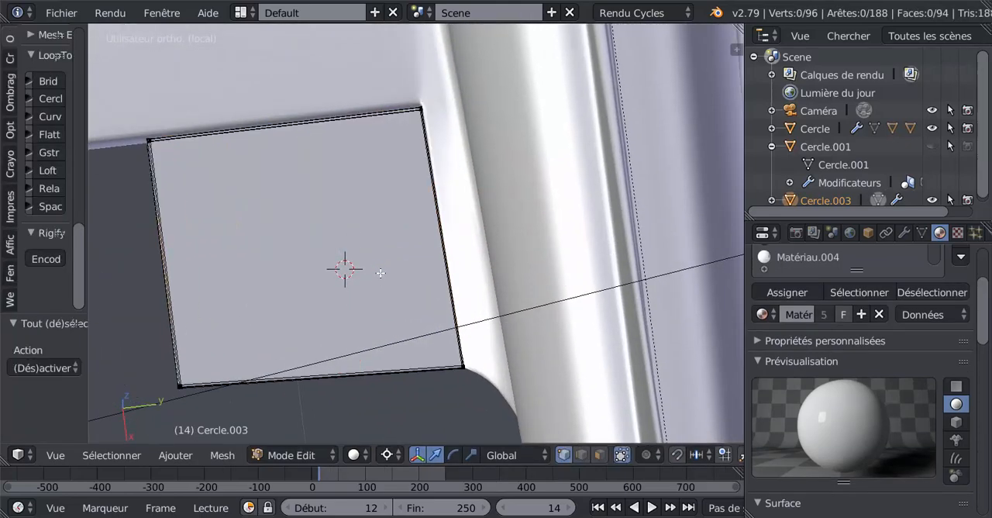
key(z)
key(c)
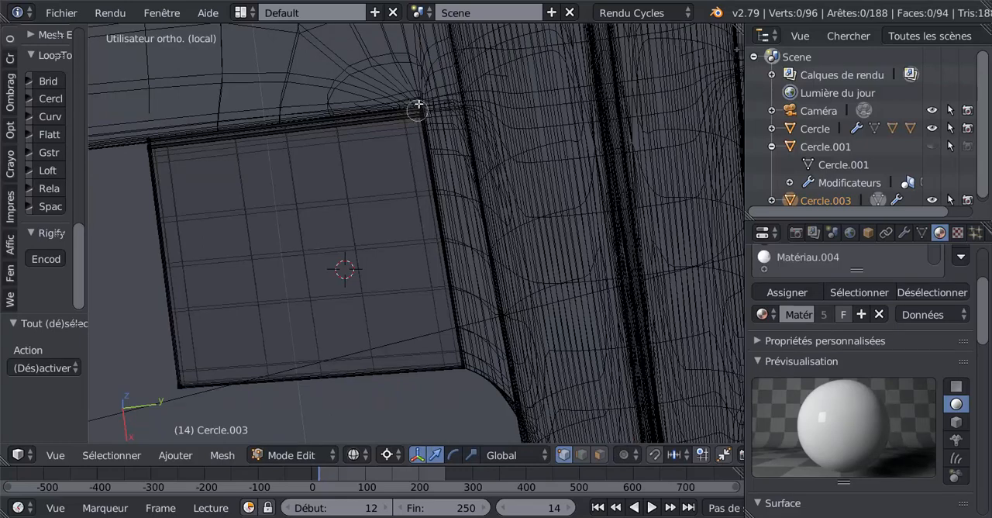
click(419, 111)
click(458, 362)
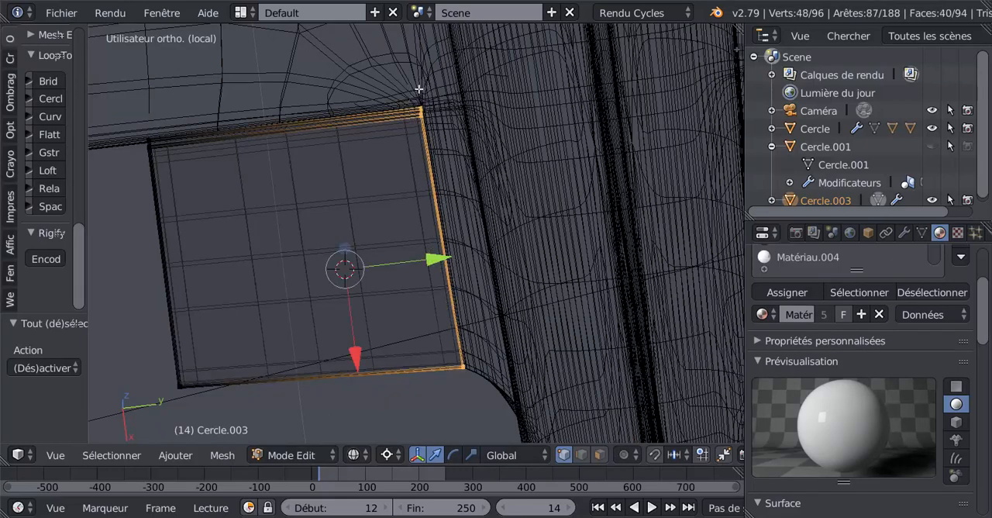
key(Escape)
key(z)
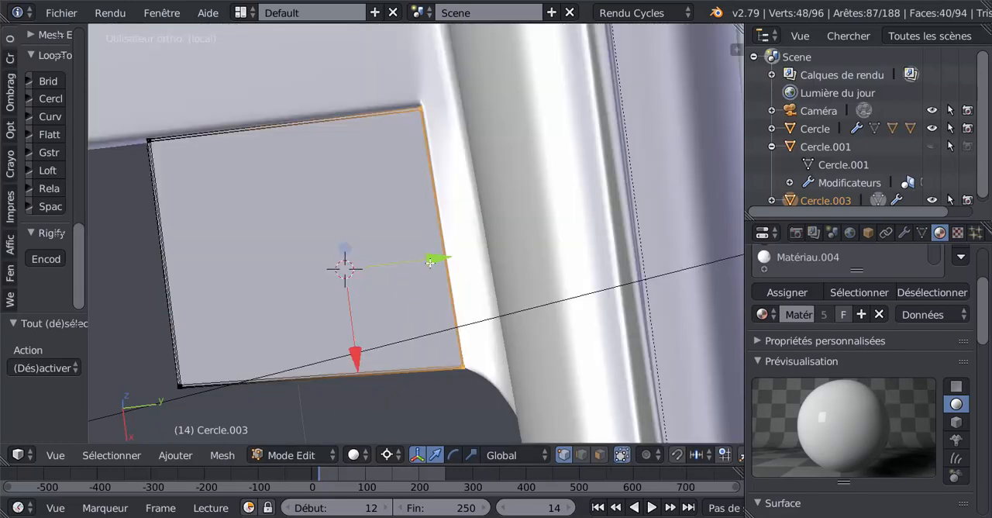
drag(431, 264, 410, 270)
key(Tab)
Orient the view on the Concorde's rear from above and behind the flap, and align the camera to it.
middle_drag(355, 329, 444, 365)
middle_drag(479, 314, 476, 312)
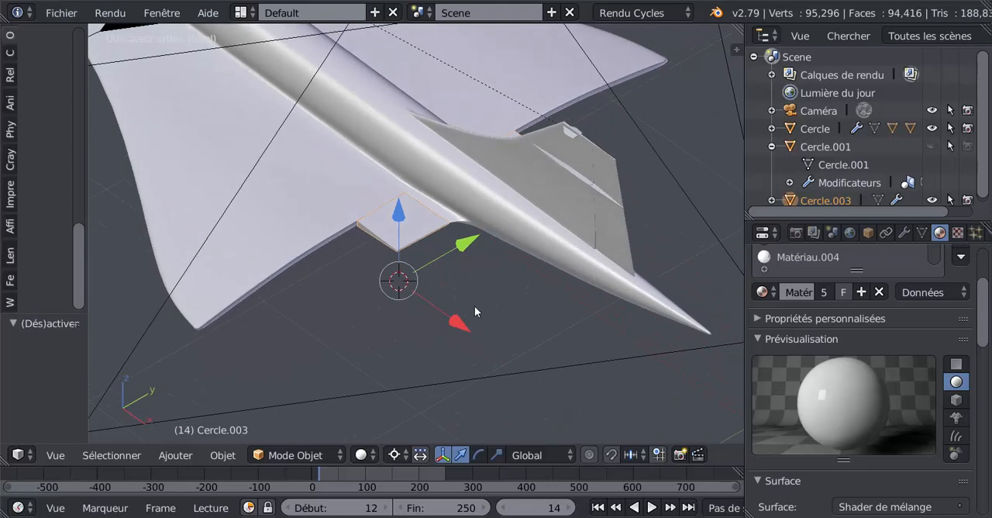
key(ctrl+alt+KP_0)
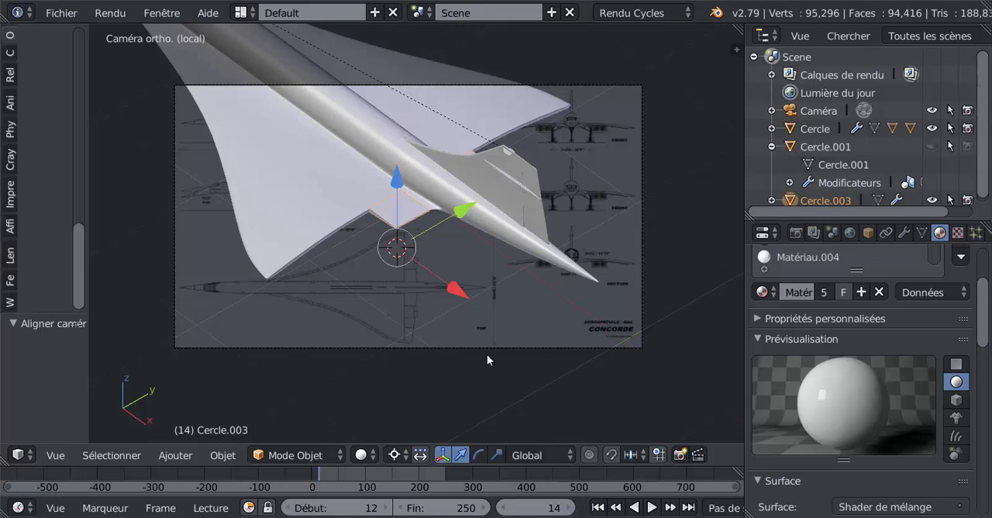
Render the new camera view, examine the gap lines along the flap's front and fuselage-side edges, and stop the render.
key(F12)
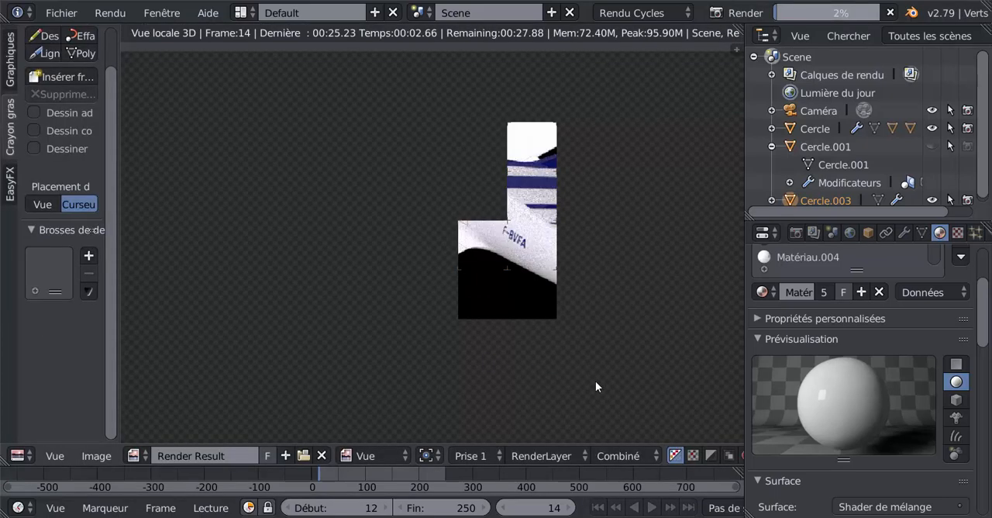
scroll(567, 367, up, 3)
scroll(567, 373, up, 2)
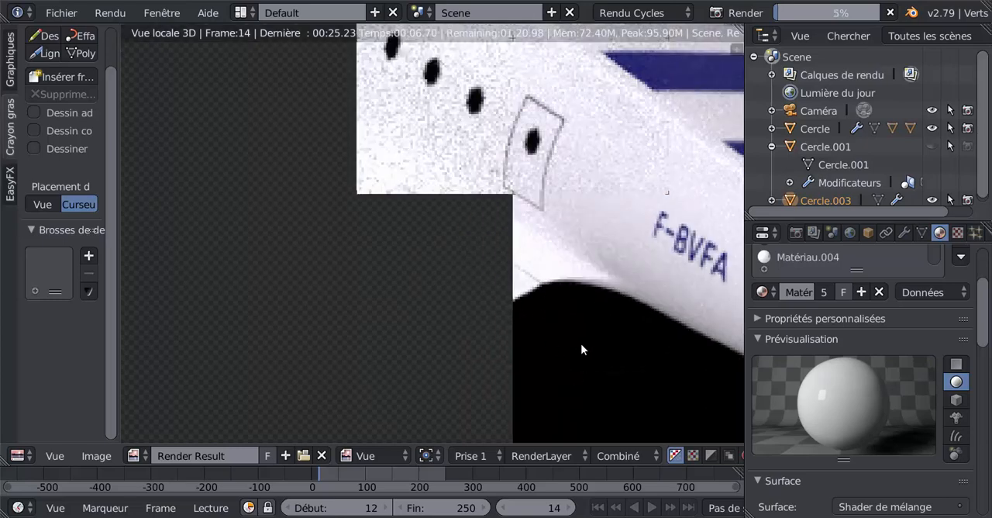
scroll(589, 357, down, 2)
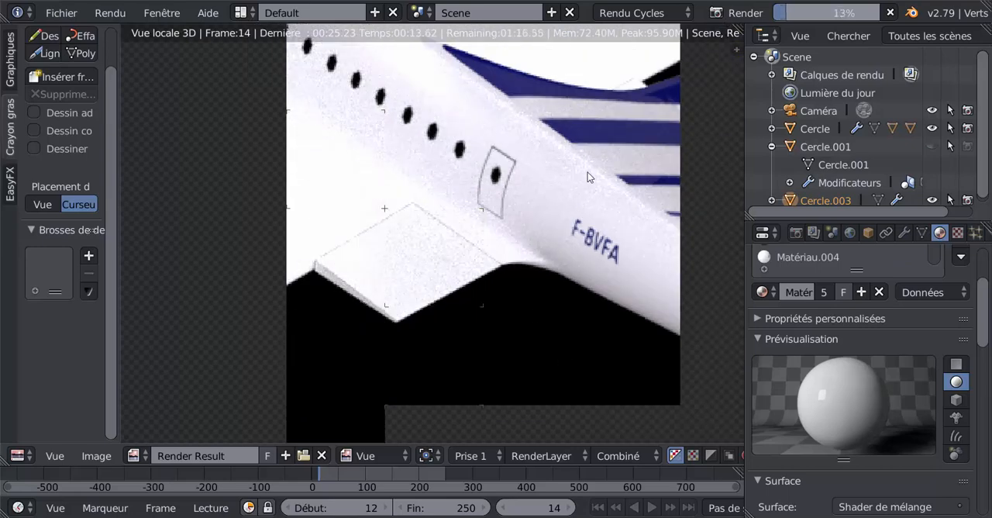
scroll(566, 201, down, 3)
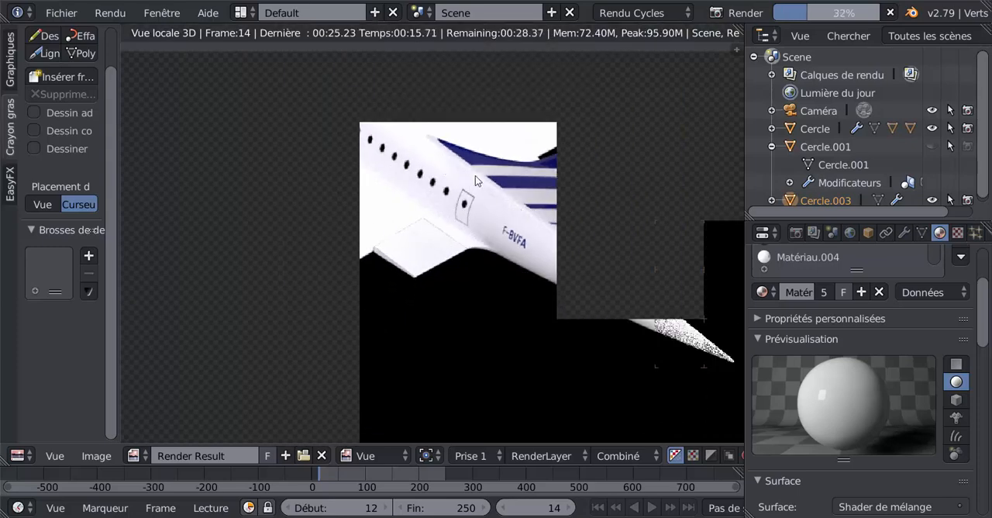
scroll(439, 289, up, 2)
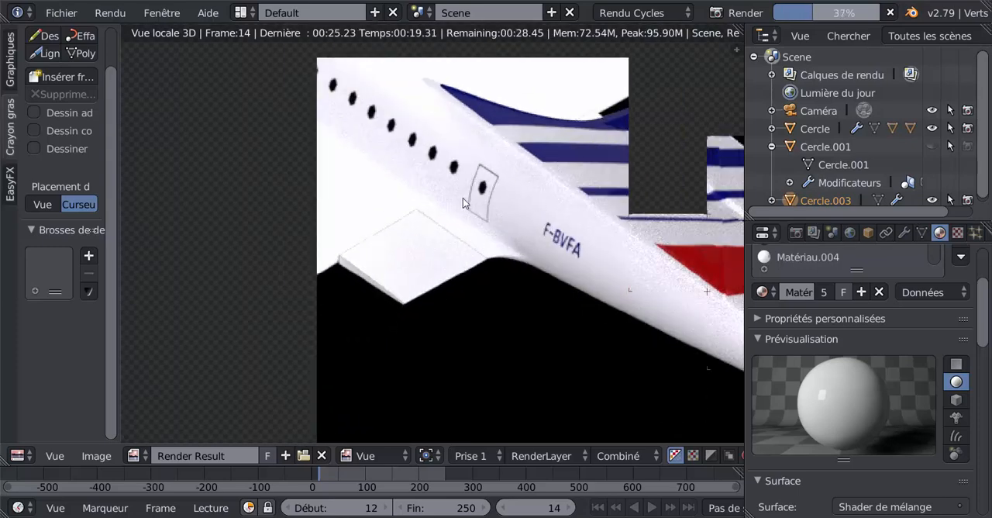
scroll(486, 193, up, 2)
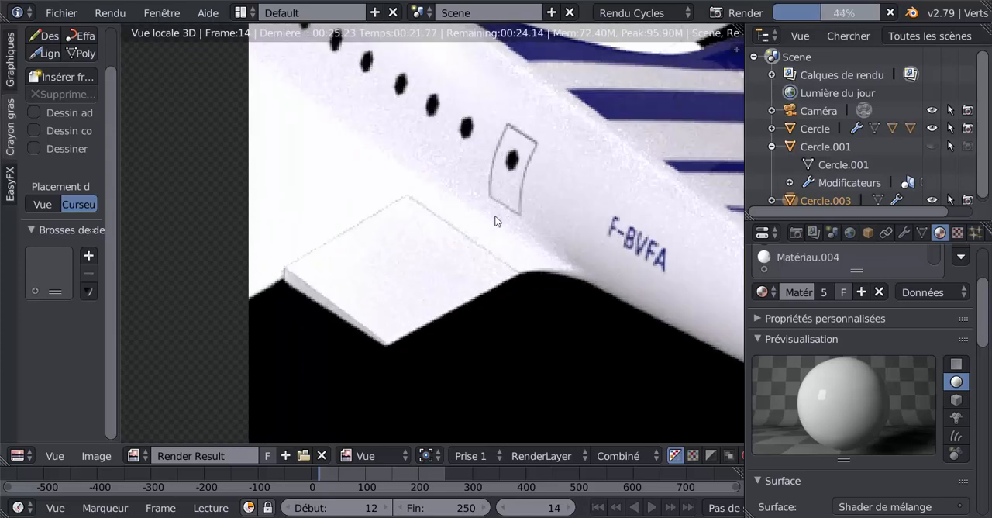
scroll(497, 220, down, 3)
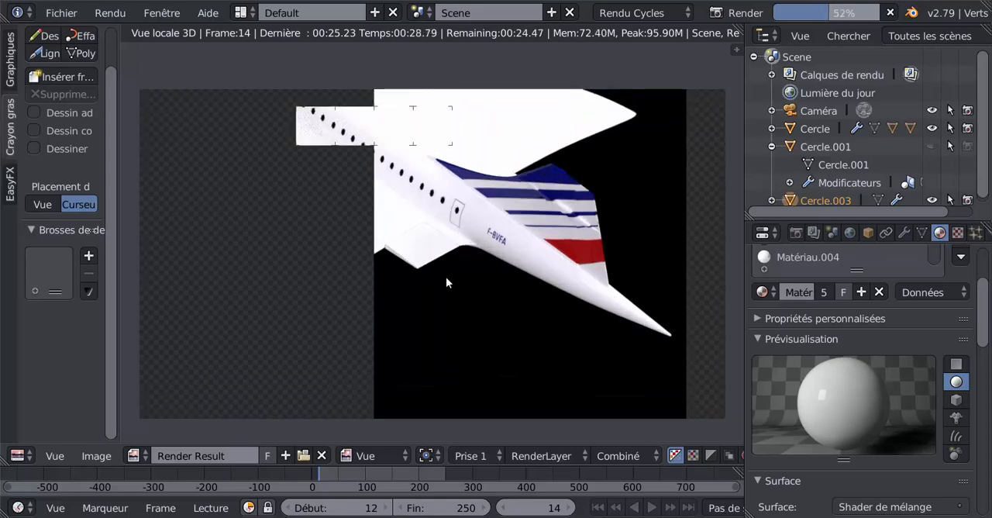
key(Escape)
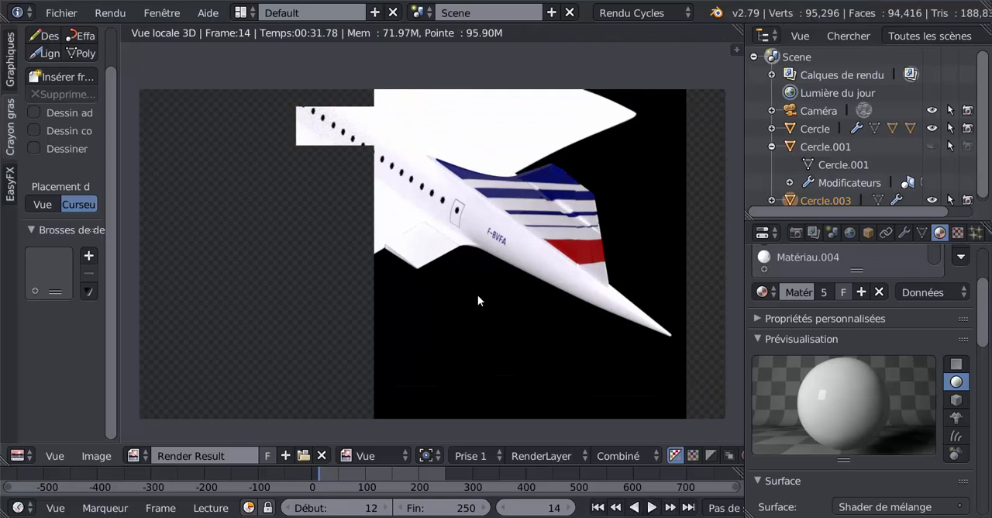
Return from the render to the 3D view, select the inner flap, and examine how it fits against the wing and fuselage.
key(Escape)
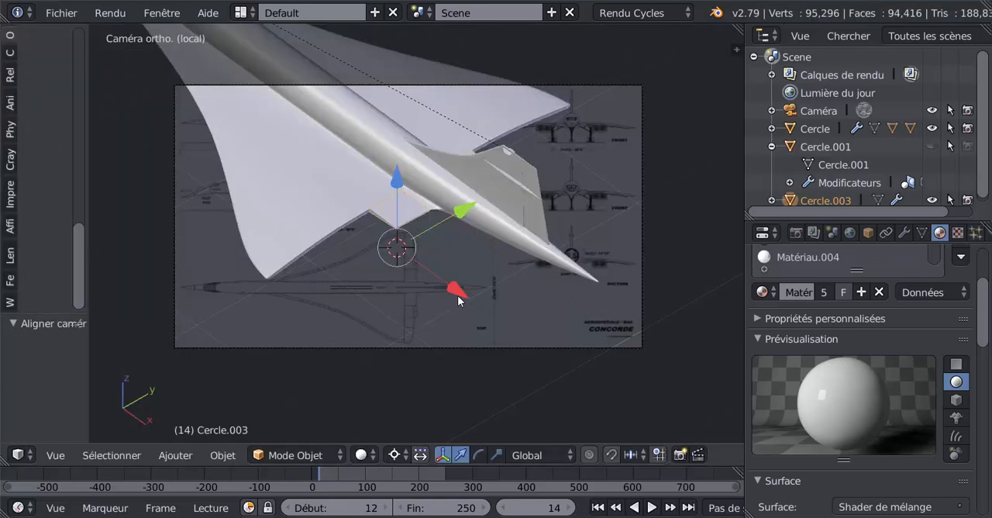
scroll(461, 303, up, 5)
right_click(312, 164)
shift+middle_drag(381, 304, 577, 306)
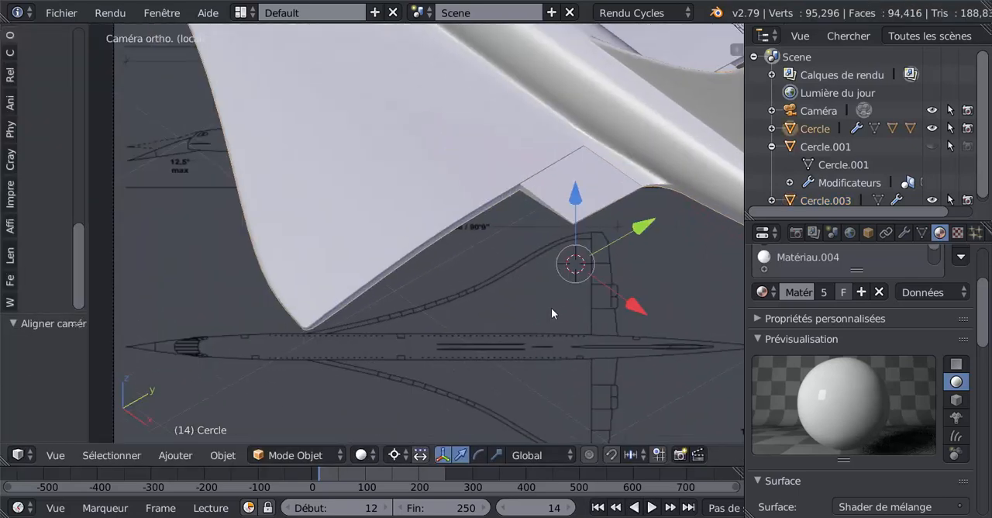
scroll(493, 295, up, 2)
scroll(541, 249, down, 3)
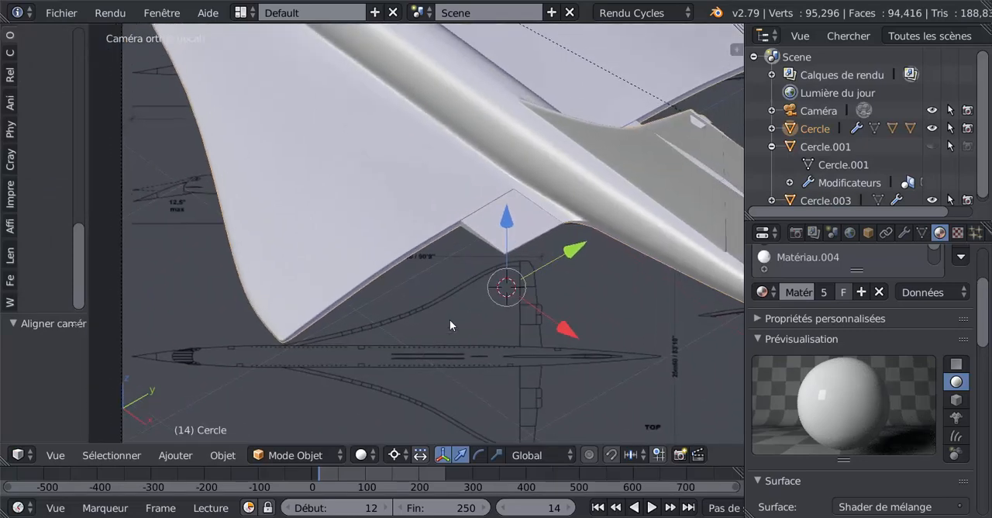
right_click(489, 232)
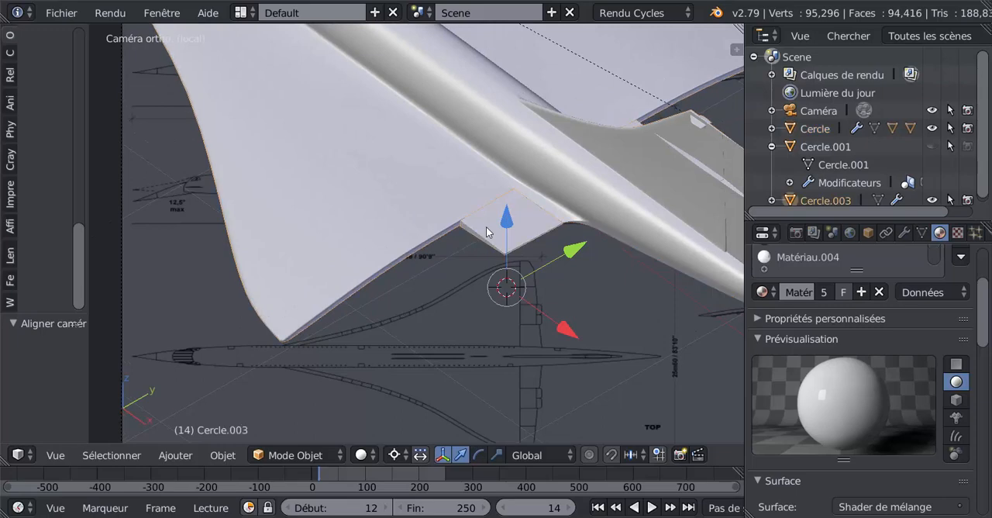
middle_drag(488, 231, 529, 274)
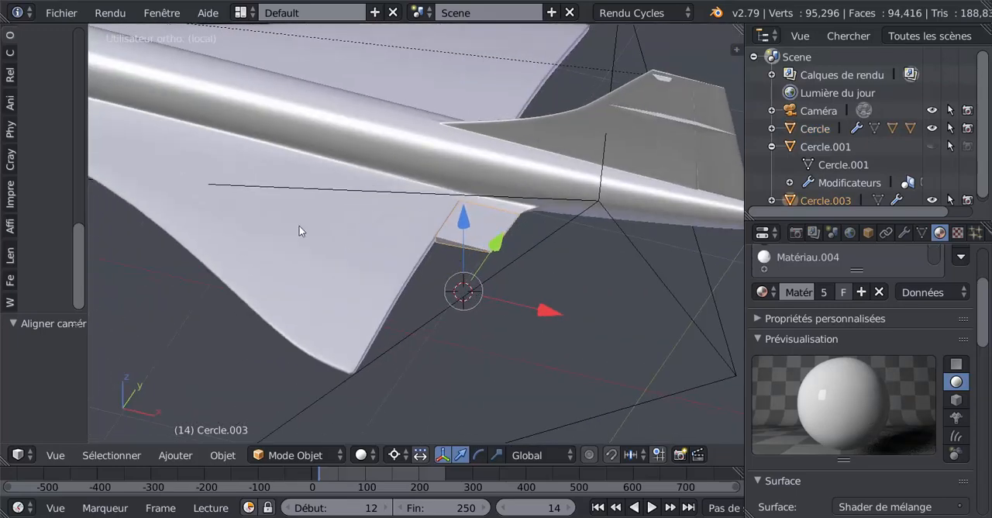
scroll(352, 211, down, 3)
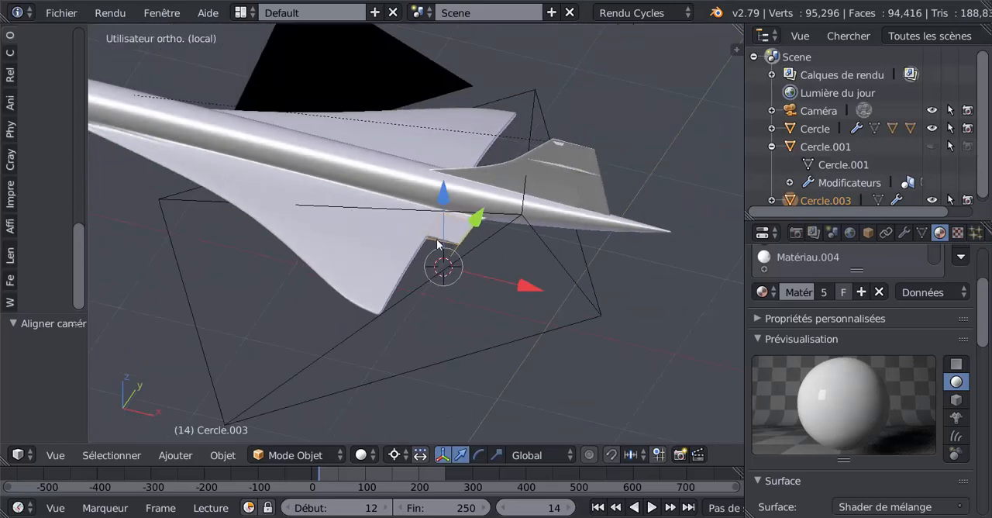
scroll(437, 240, up, 3)
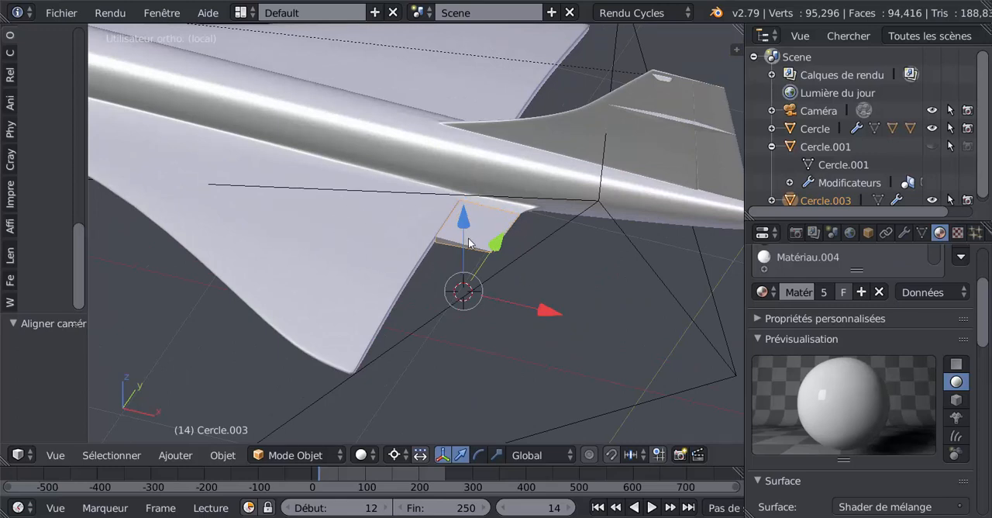
Parent the inner flap to the Concorde's main body using the Object parenting option.
right_click(367, 218)
scroll(366, 222, down, 3)
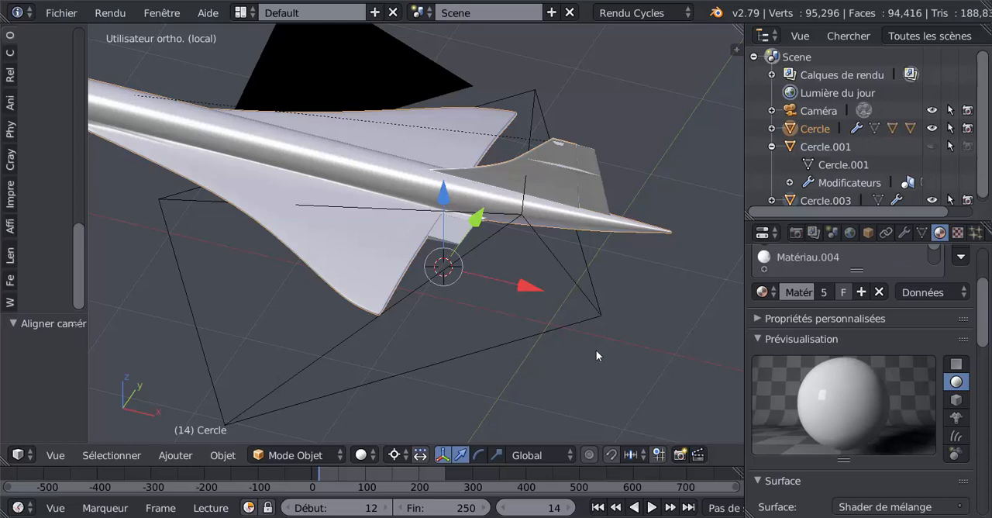
key(ctrl+p)
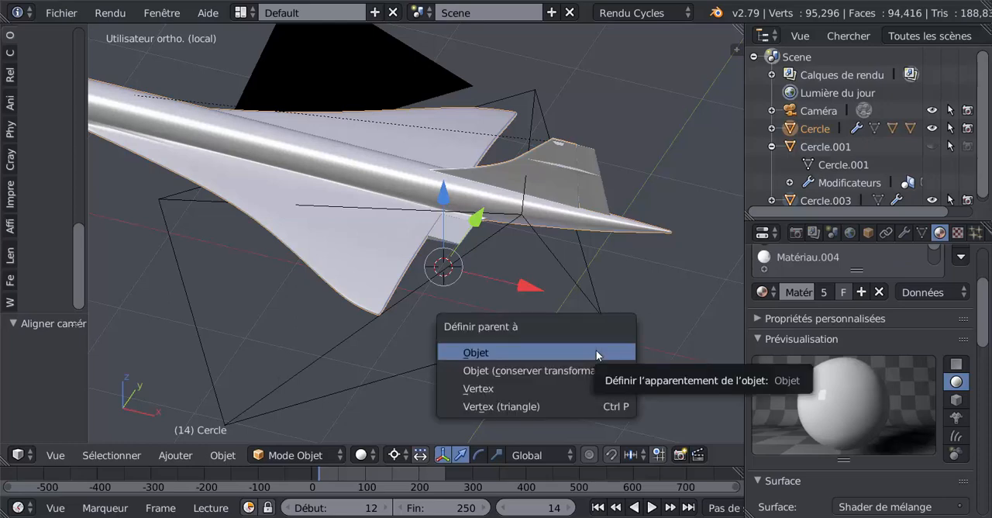
click(490, 352)
scroll(457, 361, up, 1)
scroll(457, 358, up, 3)
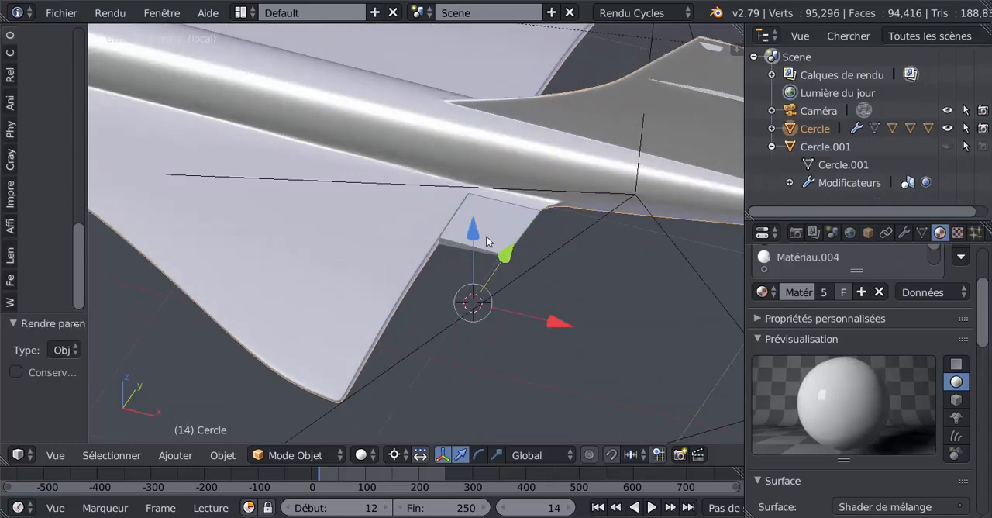
Test-move the Concorde's body to check that the flap follows it, and restore its original position.
scroll(364, 238, down, 5)
key(g)
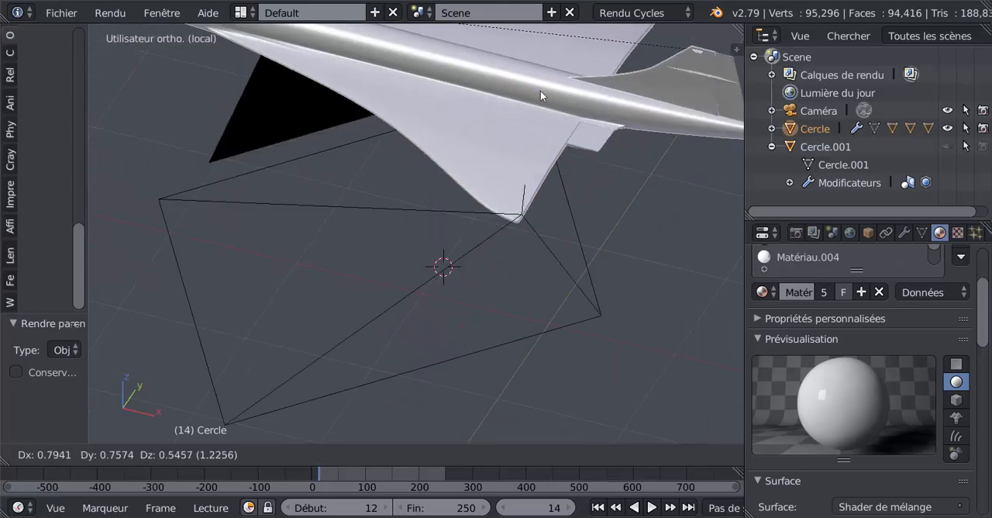
click(513, 146)
scroll(514, 132, down, 4)
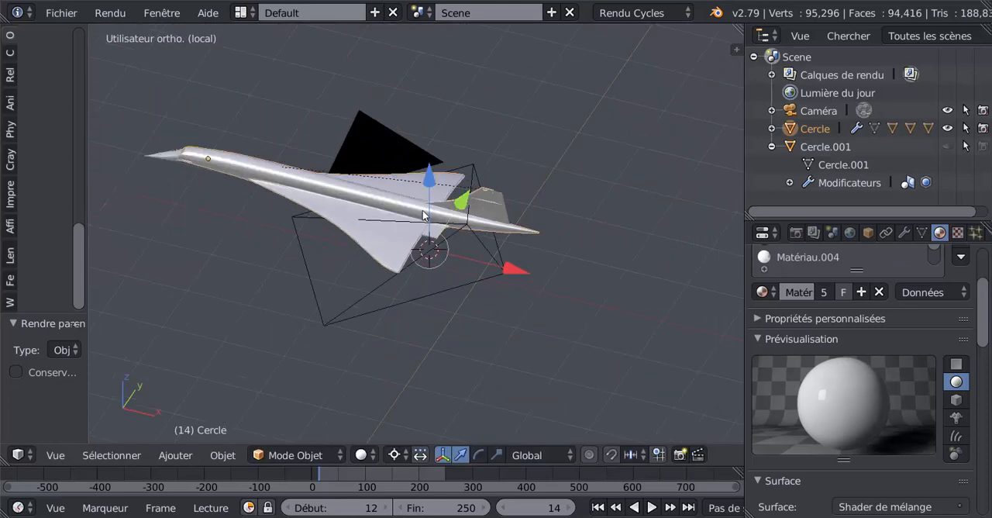
key(g)
click(525, 105)
scroll(484, 213, up, 6)
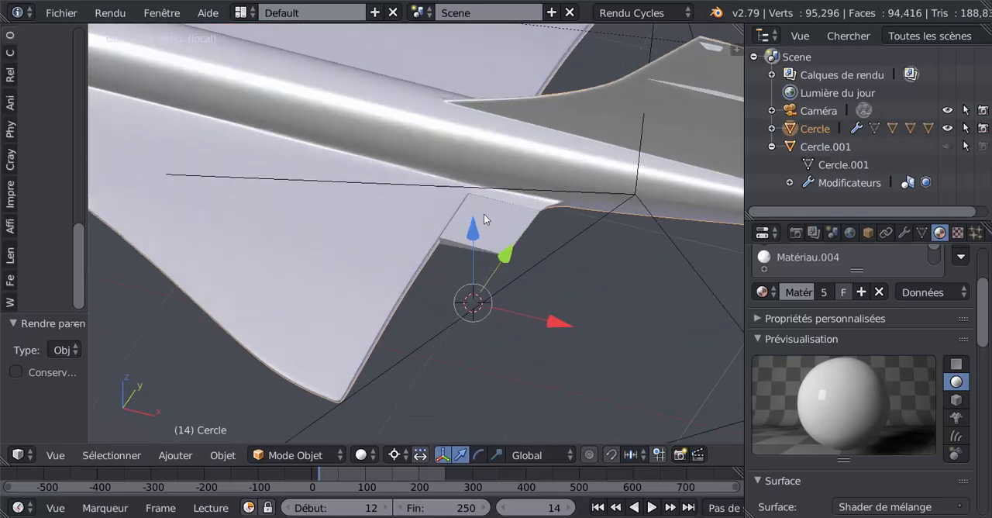
Test-move the inner flap on its own and the Concorde's body again, and cancel both moves.
scroll(481, 233, up, 2)
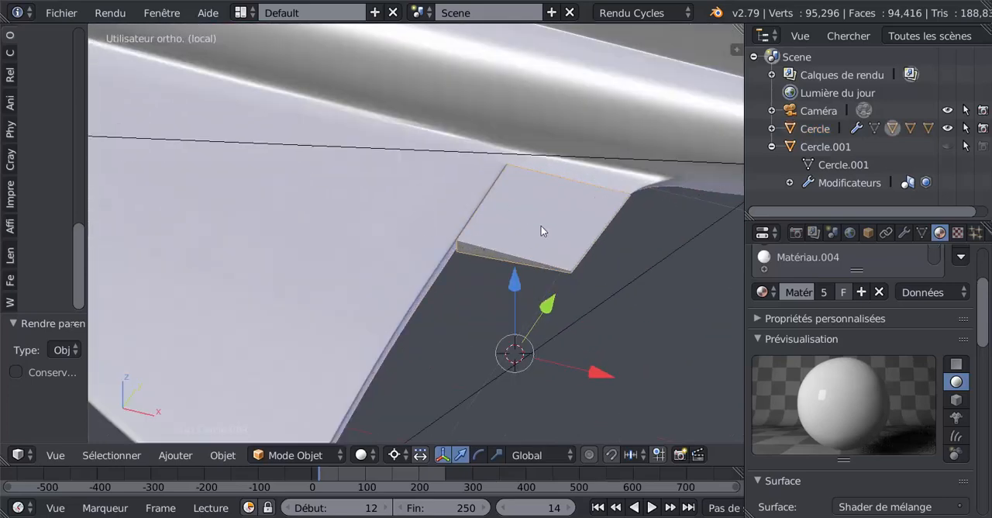
key(g)
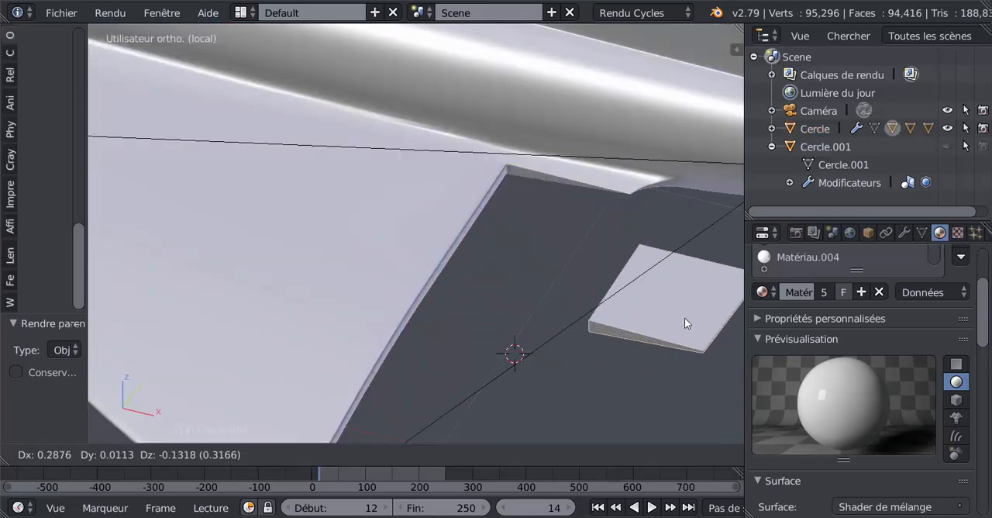
right_click(622, 299)
scroll(574, 285, down, 3)
right_click(401, 243)
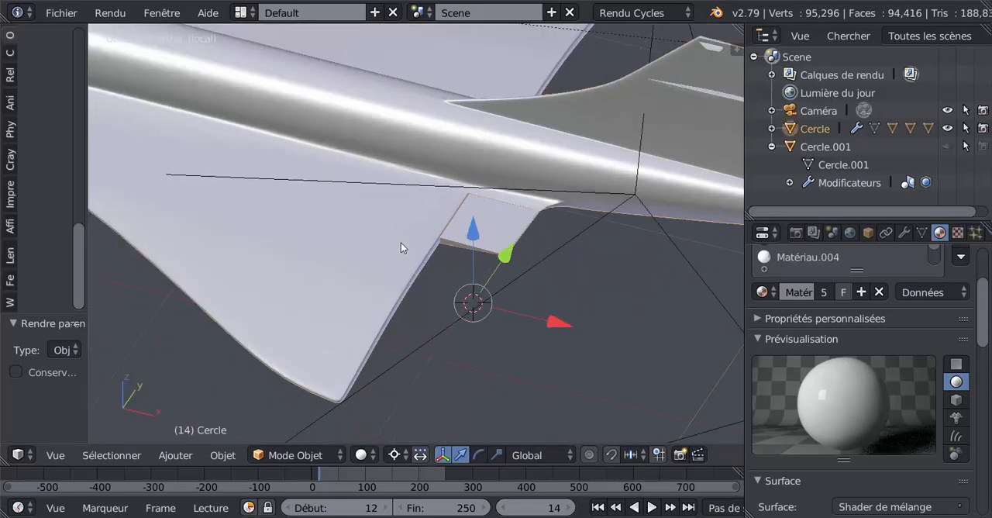
scroll(401, 243, down, 3)
key(g)
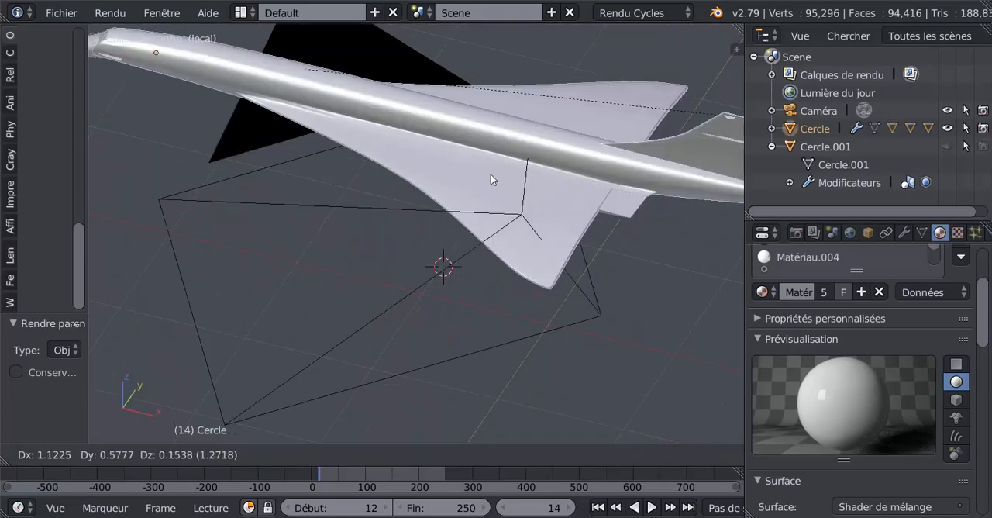
right_click(491, 174)
Open the Concorde's mesh for editing near the outer wing's trailing edge and switch to face selection.
scroll(492, 225, down, 3)
middle_drag(493, 240, 550, 242)
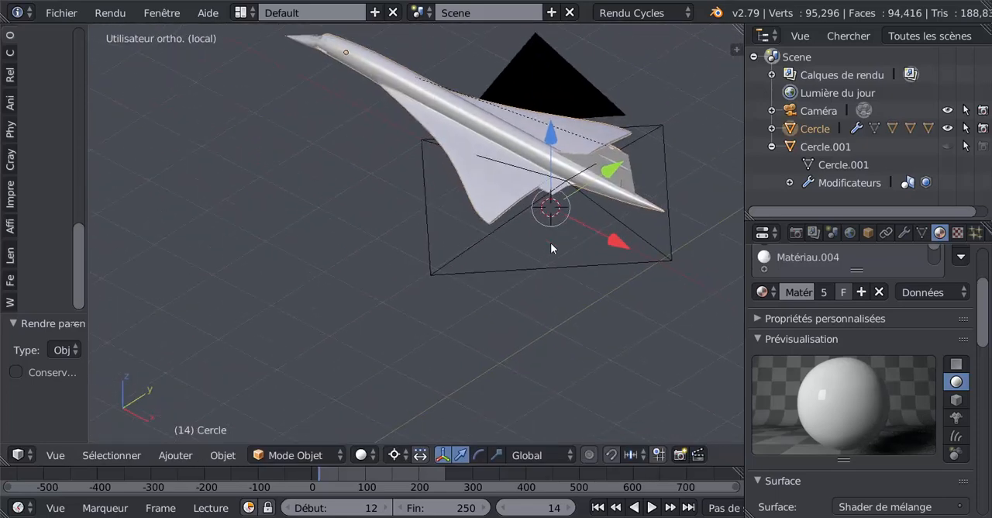
scroll(551, 242, up, 3)
shift+middle_drag(581, 211, 456, 271)
scroll(457, 269, up, 3)
scroll(546, 246, up, 4)
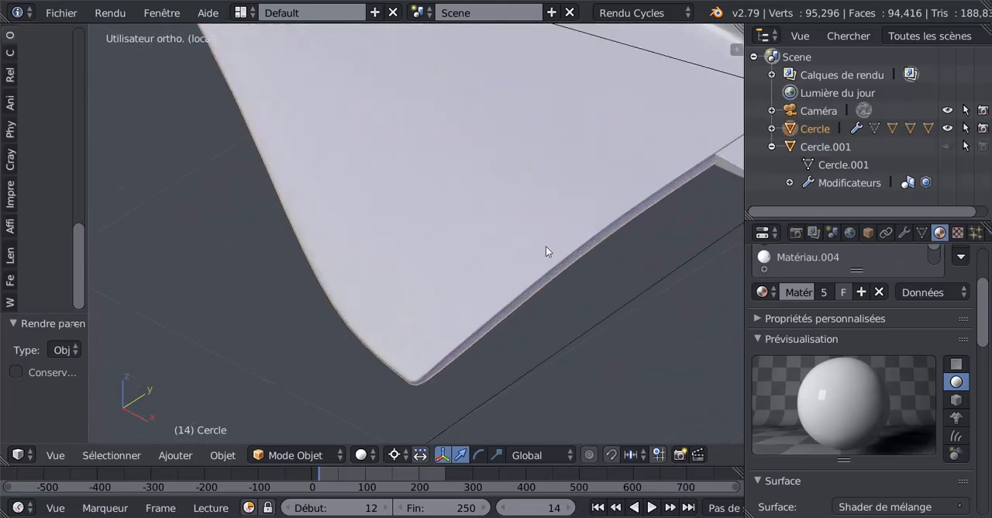
key(Tab)
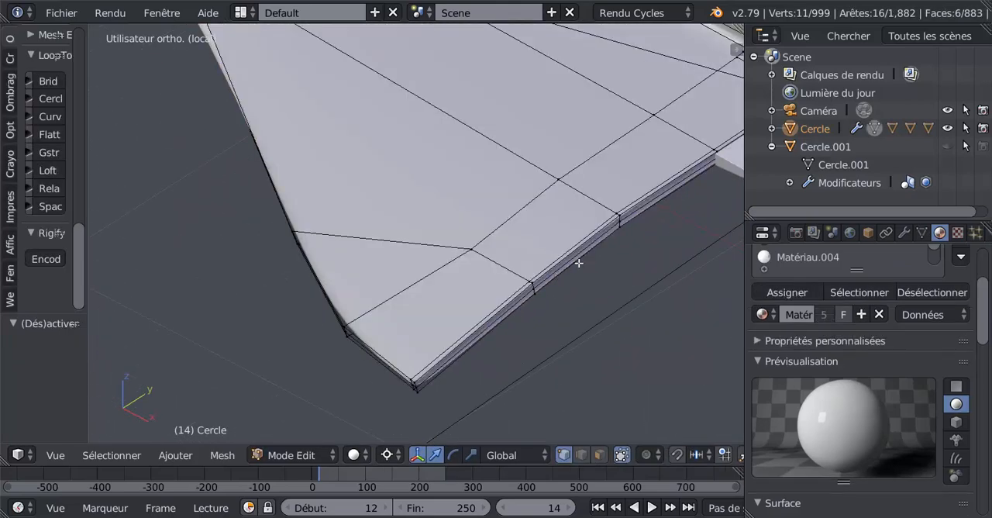
middle_drag(563, 305, 531, 333)
click(601, 455)
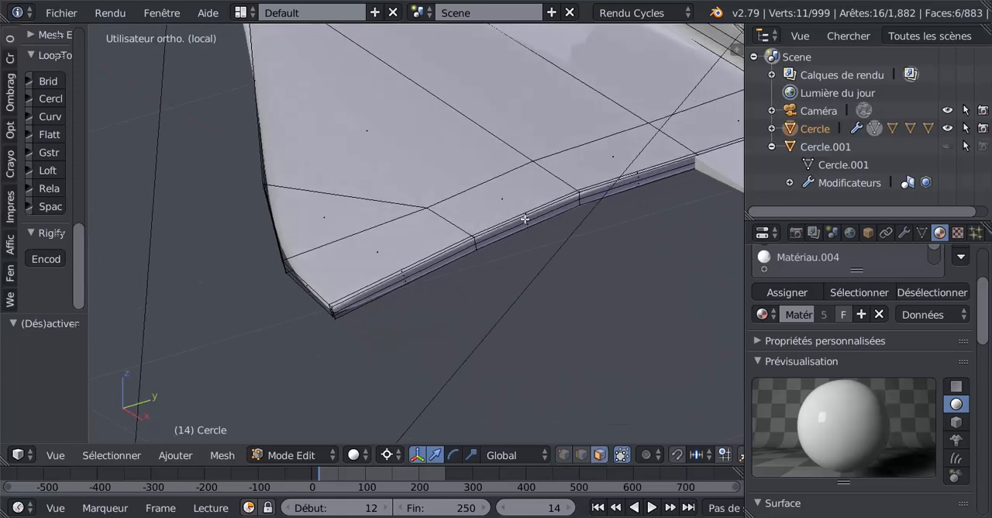
Select the four outer trailing-edge faces up to the wing tip and duplicate them in place.
scroll(525, 220, up, 2)
right_click(563, 219)
shift+right_click(569, 225)
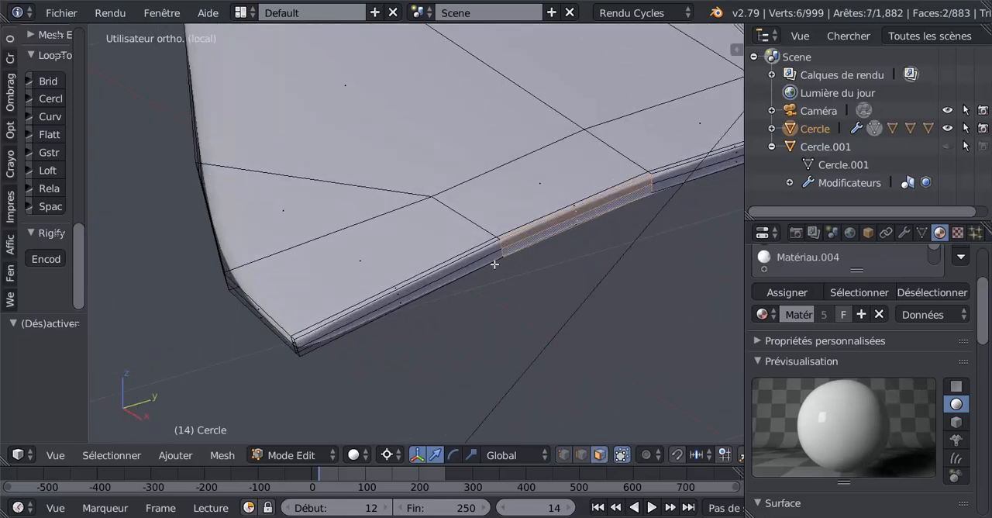
shift+right_click(473, 259)
shift+right_click(360, 356)
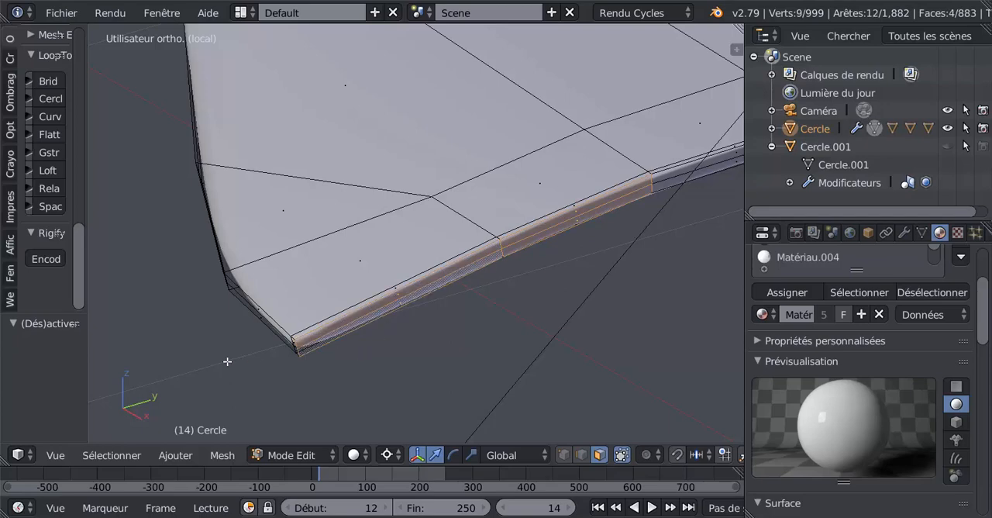
scroll(228, 362, down, 5)
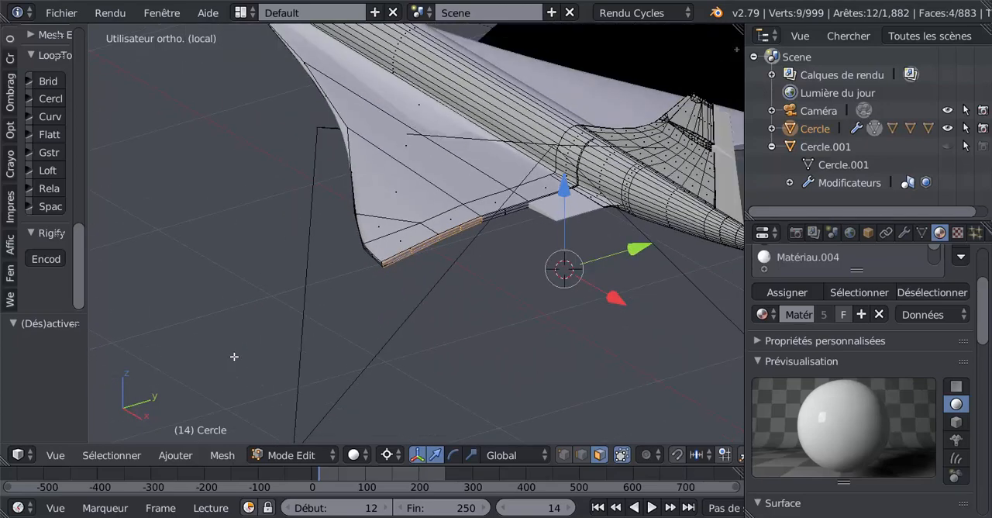
key(KP_7)
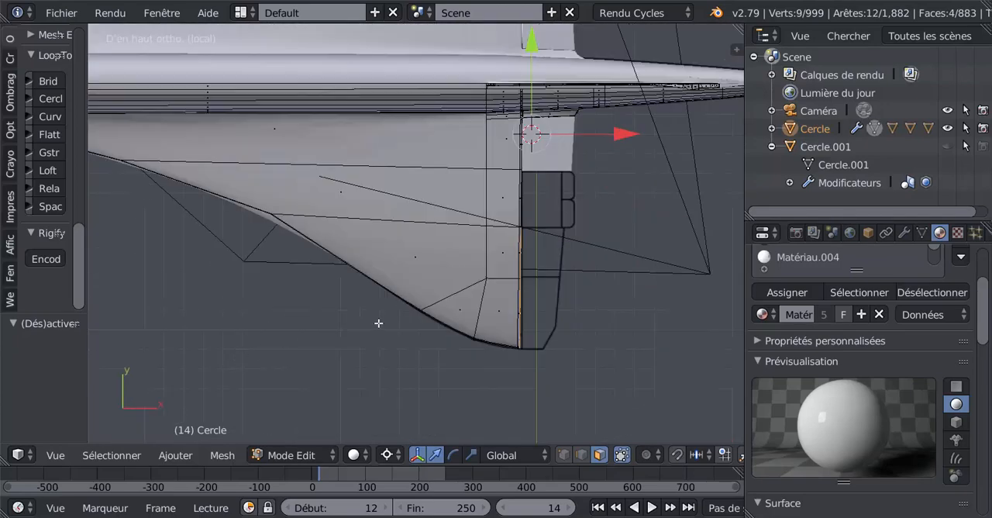
scroll(631, 287, up, 4)
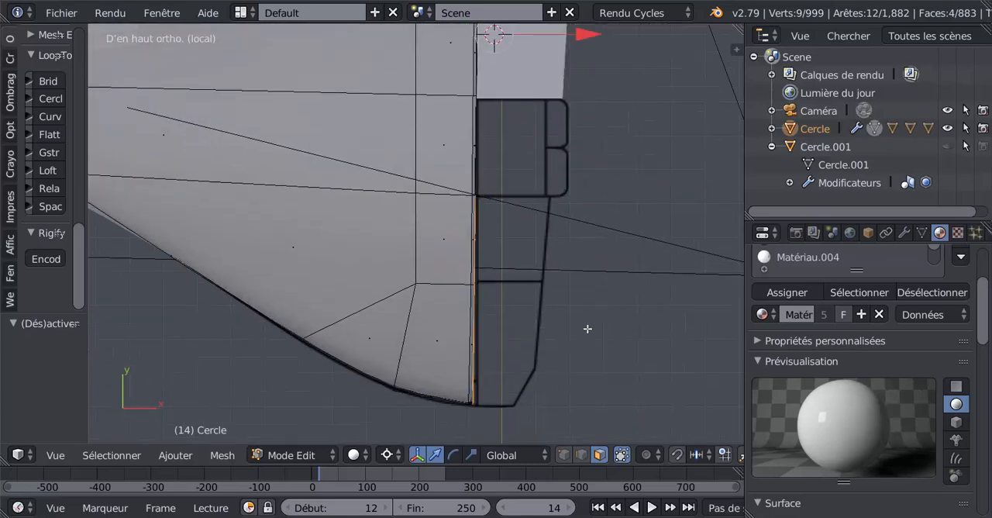
shift+middle_drag(588, 328, 576, 349)
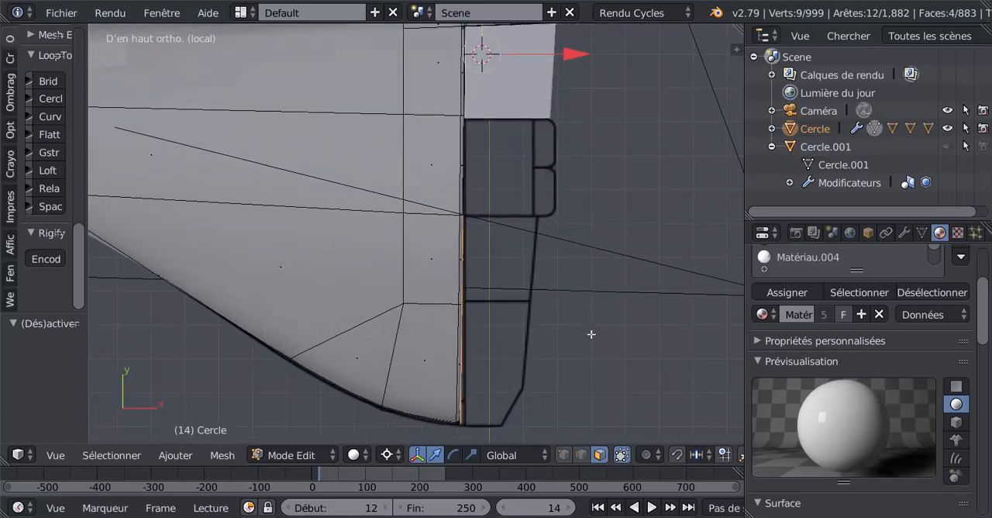
key(shift+d)
right_click(592, 335)
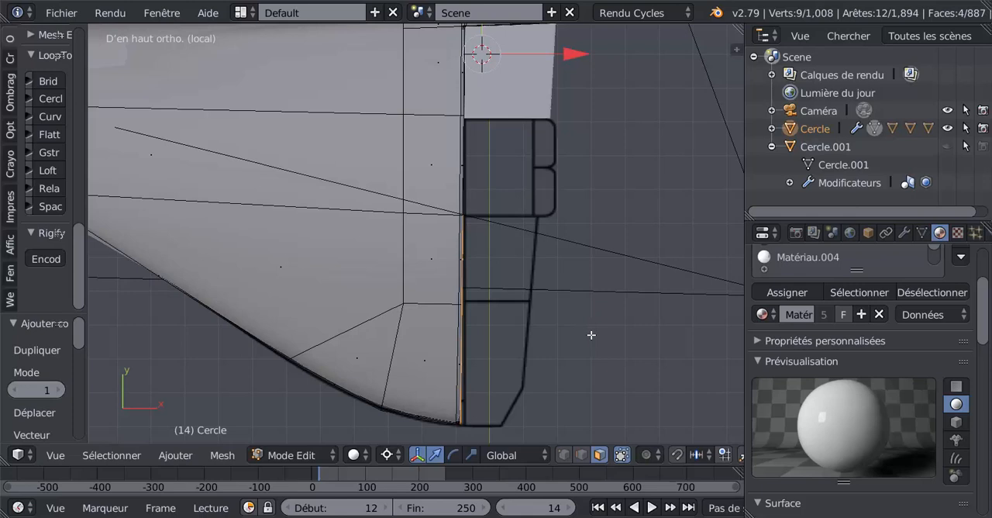
Move the duplicated strip 0.046 along X and back by -0.037, onto the front line of the blueprint's outer flap.
click(569, 269)
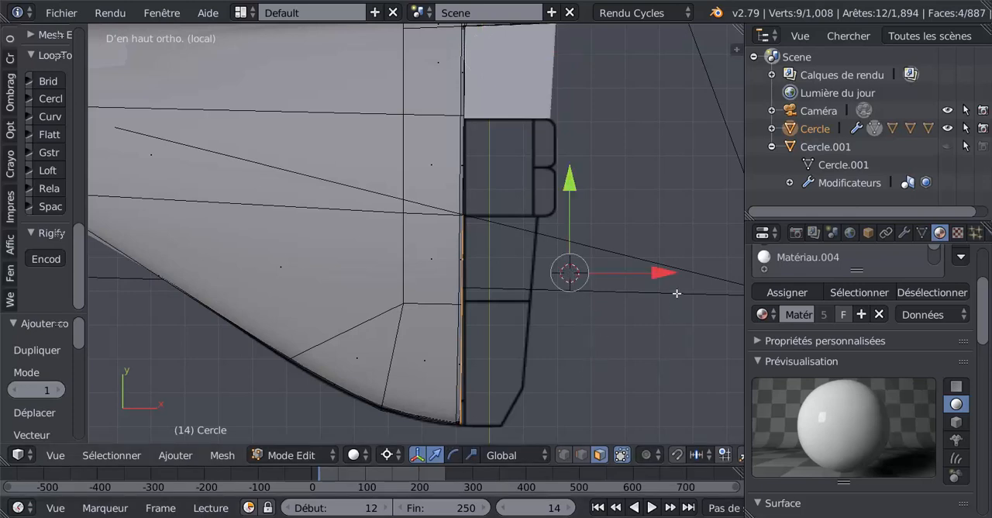
drag(669, 277, 685, 270)
scroll(563, 317, up, 2)
scroll(514, 235, down, 3)
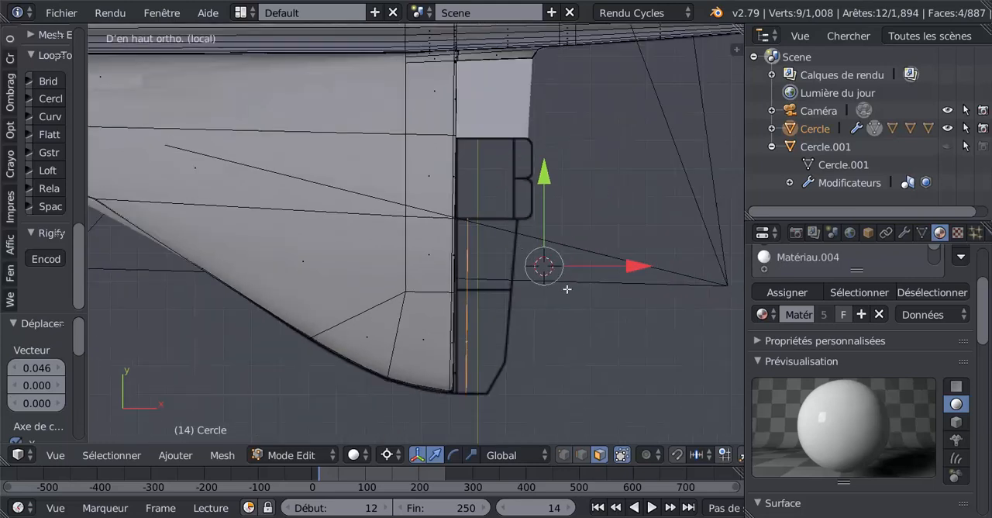
shift+middle_drag(566, 289, 541, 249)
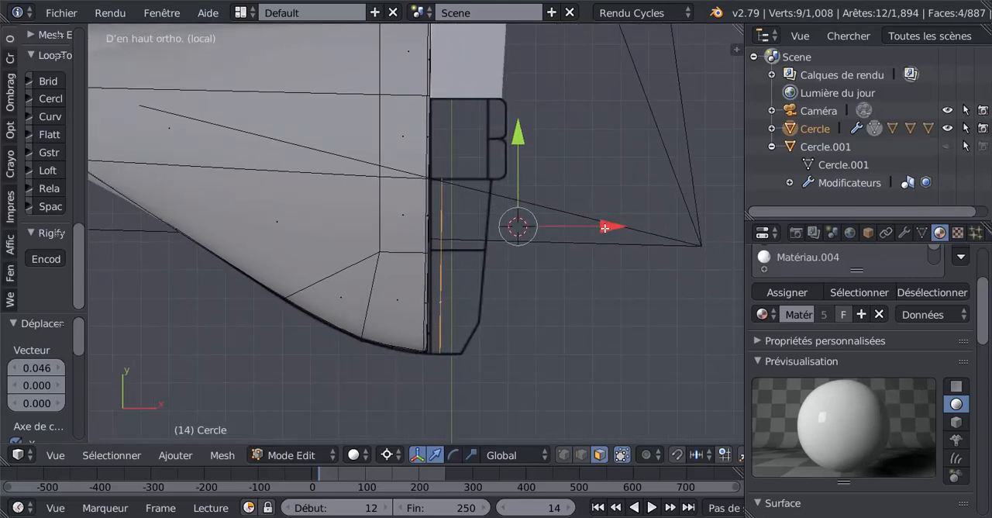
drag(604, 228, 597, 231)
shift+middle_drag(526, 250, 572, 243)
scroll(557, 245, up, 1)
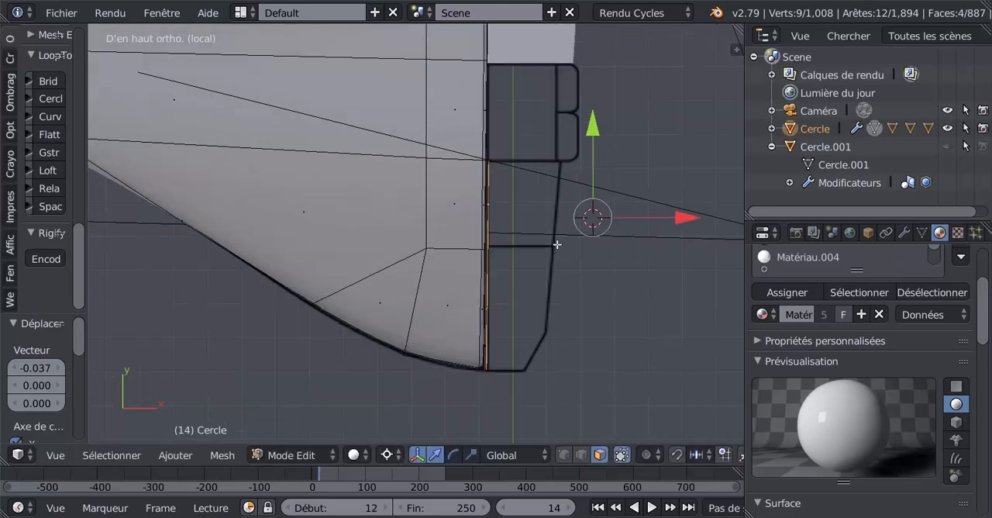
Select the two lengthwise middle edges of the duplicated strip and dissolve them.
scroll(550, 276, down, 2)
middle_drag(493, 309, 428, 194)
scroll(420, 200, up, 4)
scroll(414, 204, up, 2)
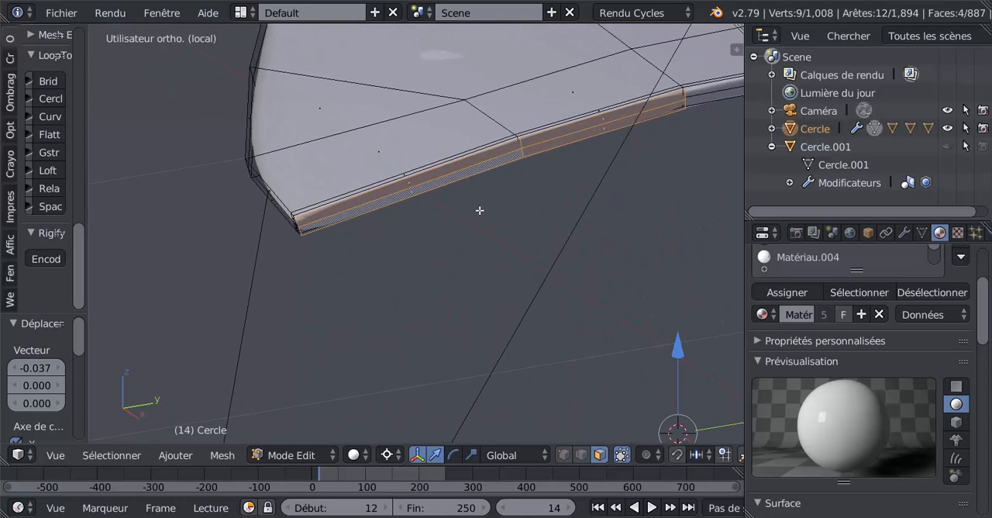
click(581, 455)
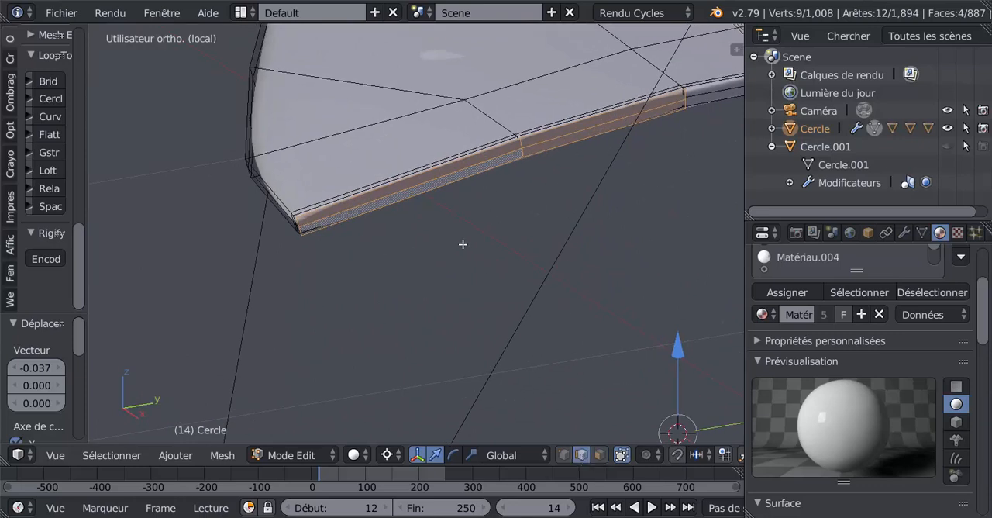
right_click(437, 177)
shift+right_click(549, 142)
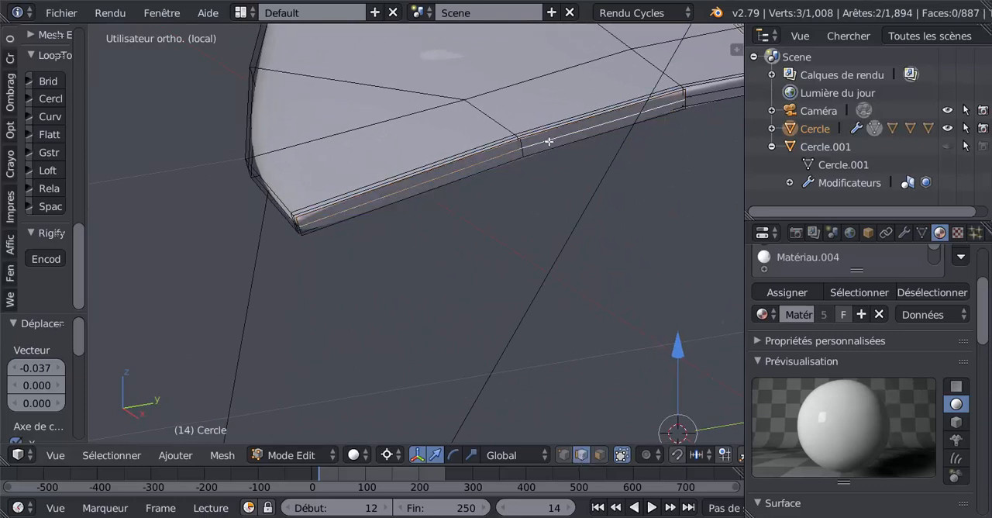
scroll(528, 83, up, 2)
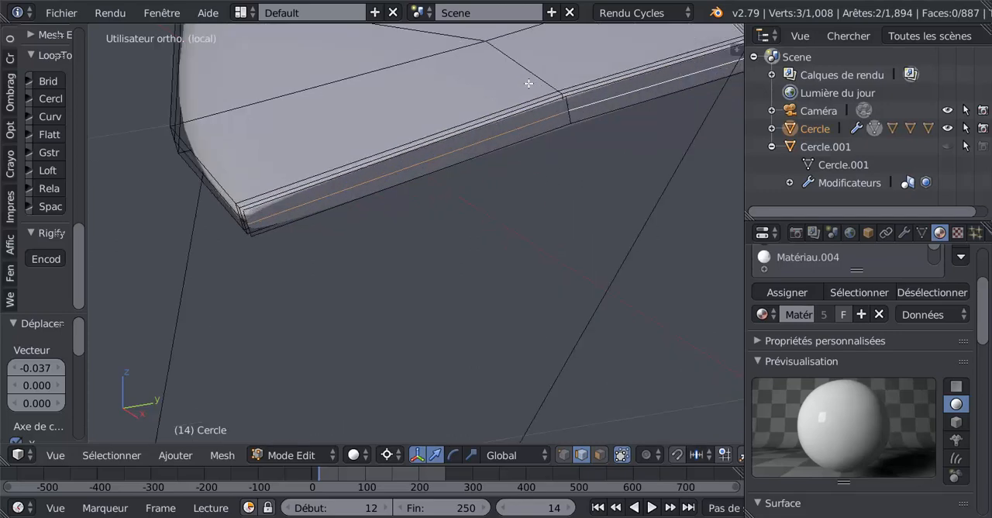
scroll(546, 186, down, 3)
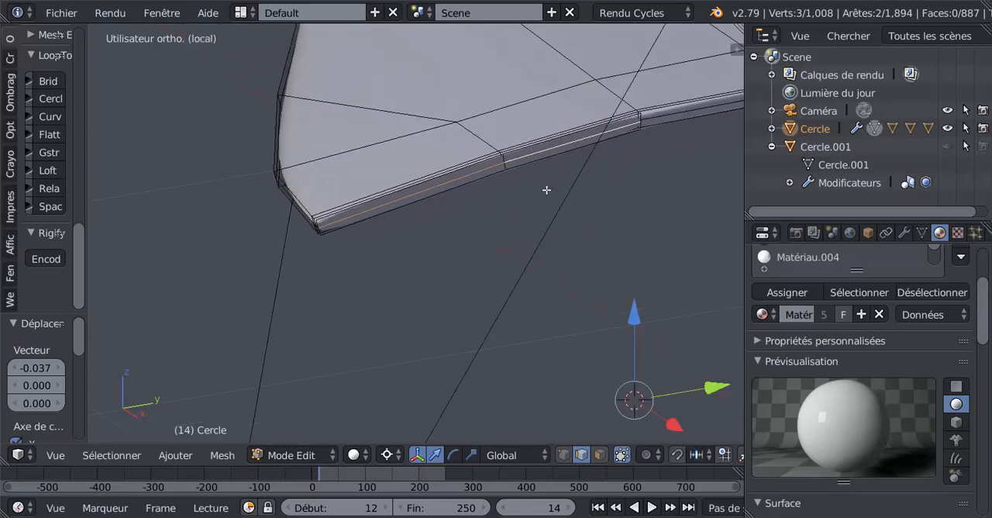
scroll(552, 207, up, 3)
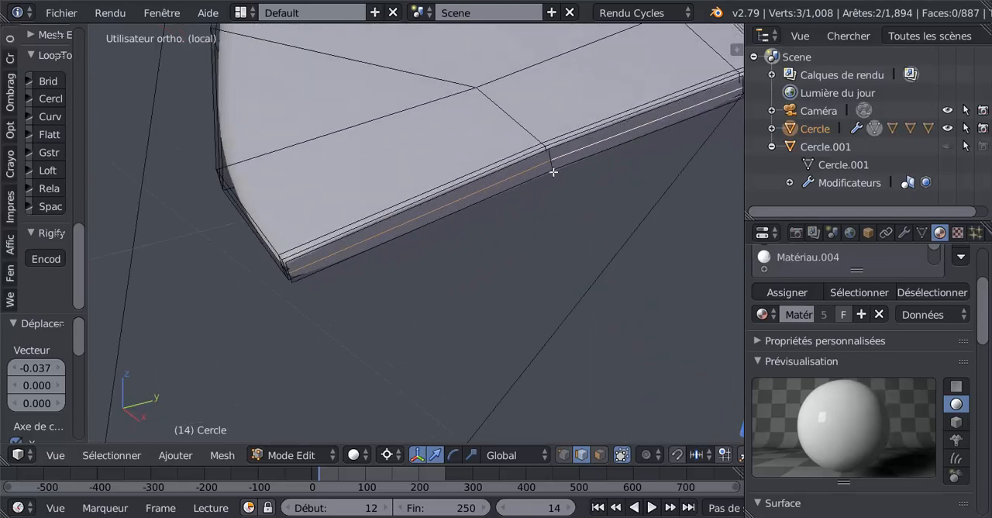
scroll(554, 201, down, 2)
scroll(550, 211, up, 2)
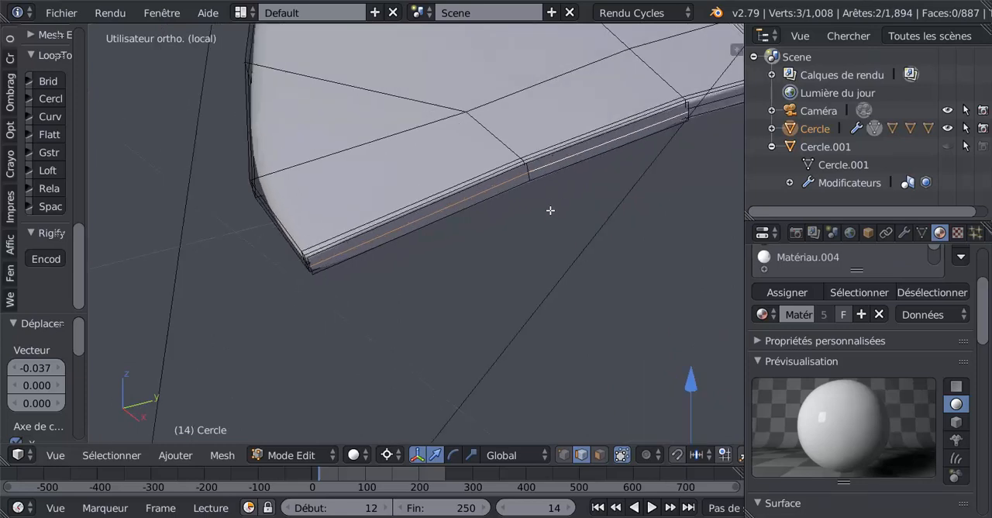
key(x)
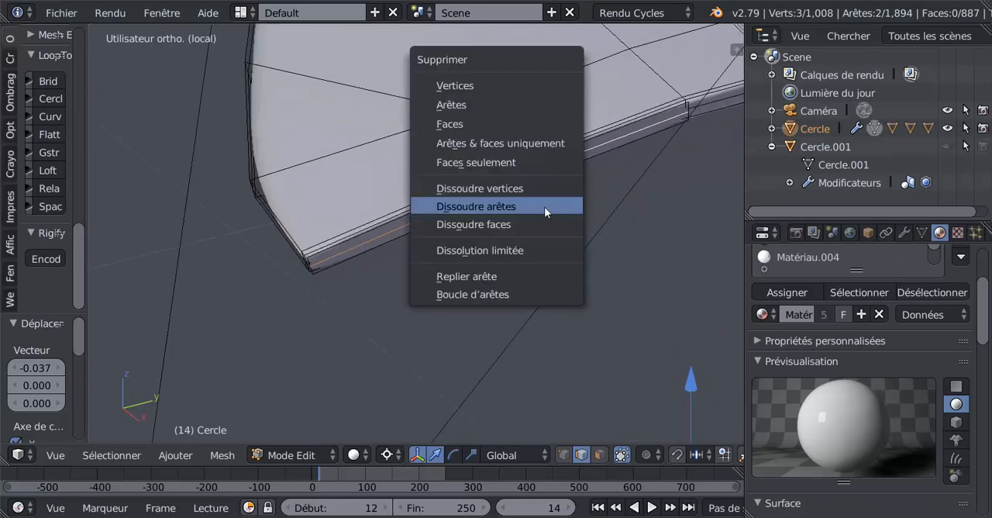
click(540, 207)
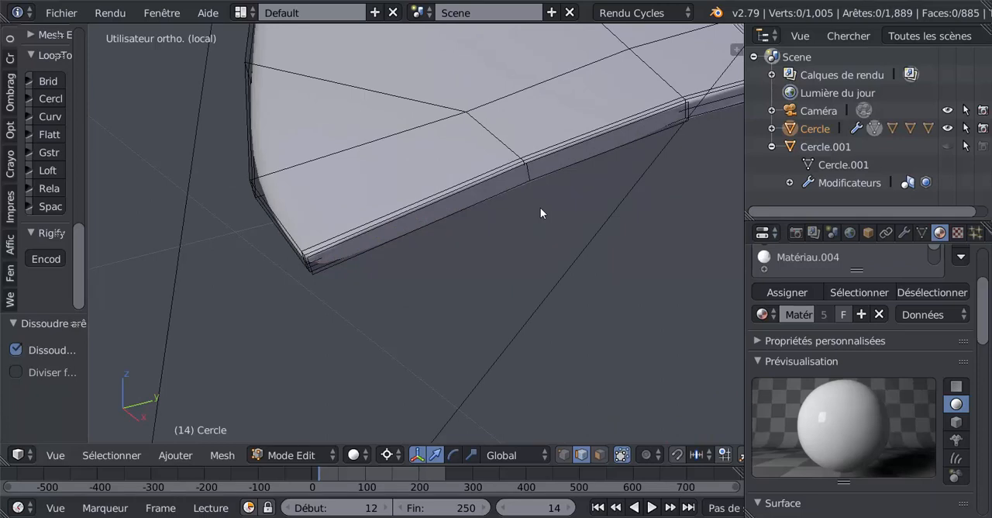
Select the whole duplicated trailing-edge strip as linked geometry and separate it from the aircraft mesh into its own object.
right_click(527, 171)
key(ctrl+l)
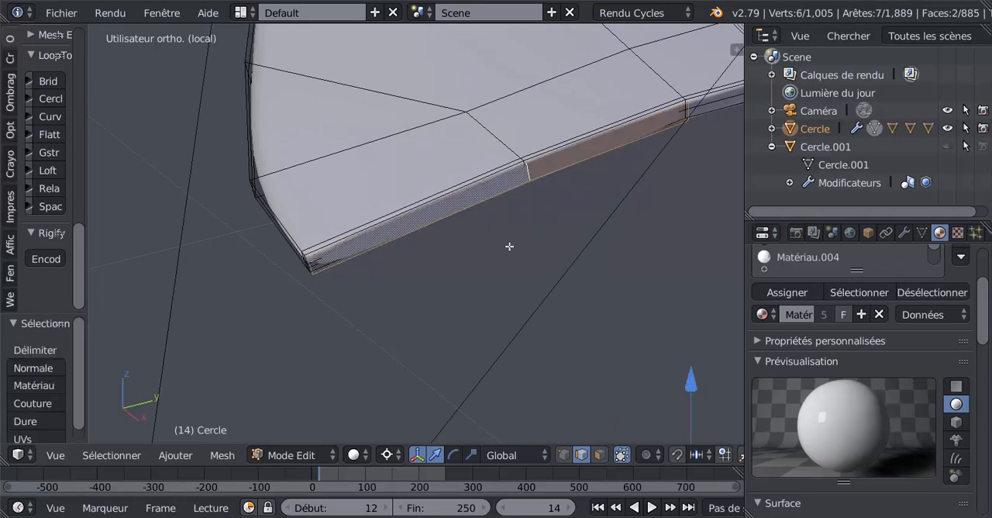
scroll(511, 245, down, 1)
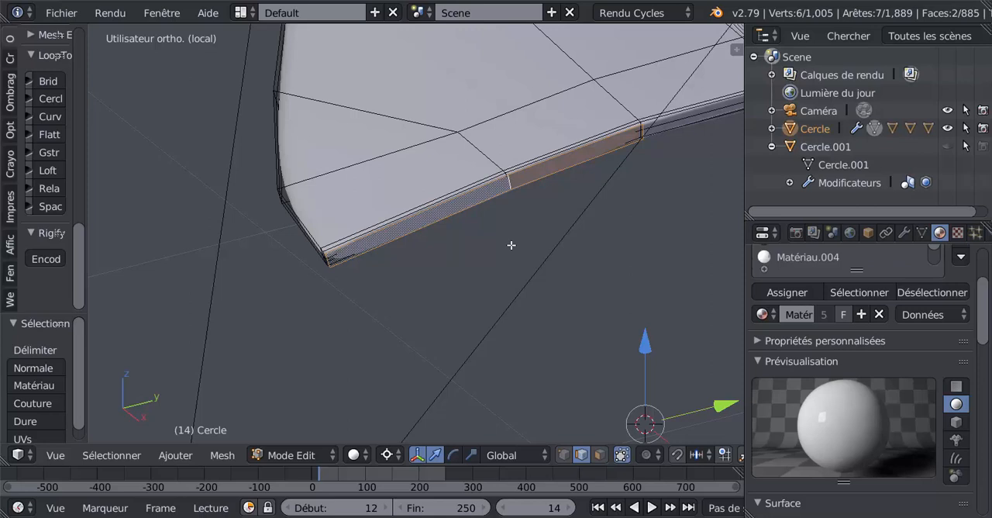
key(p)
click(476, 244)
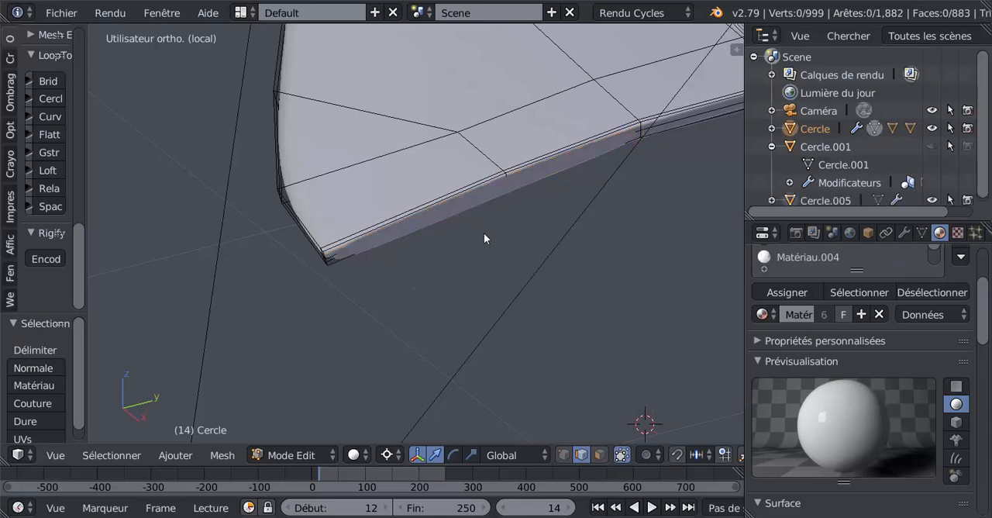
Leave the aircraft's mesh editing, select the separated strip object and open its mesh for editing.
key(Tab)
right_click(483, 197)
scroll(480, 216, down, 4)
middle_drag(496, 246, 531, 251)
scroll(525, 249, up, 3)
key(Tab)
scroll(486, 243, up, 2)
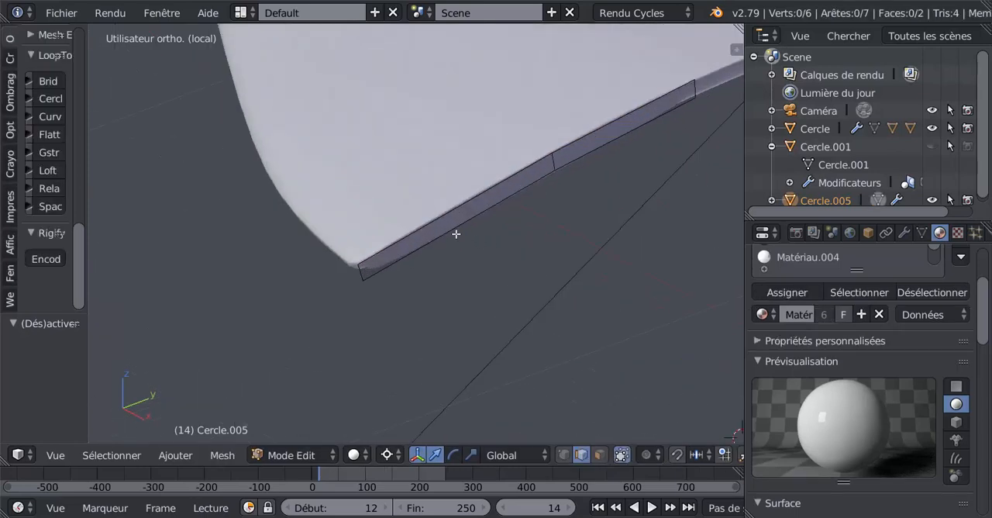
Add an edge loop close to each end of the strip, at the wing-tip end and at the inner end.
key(ctrl+r)
click(458, 209)
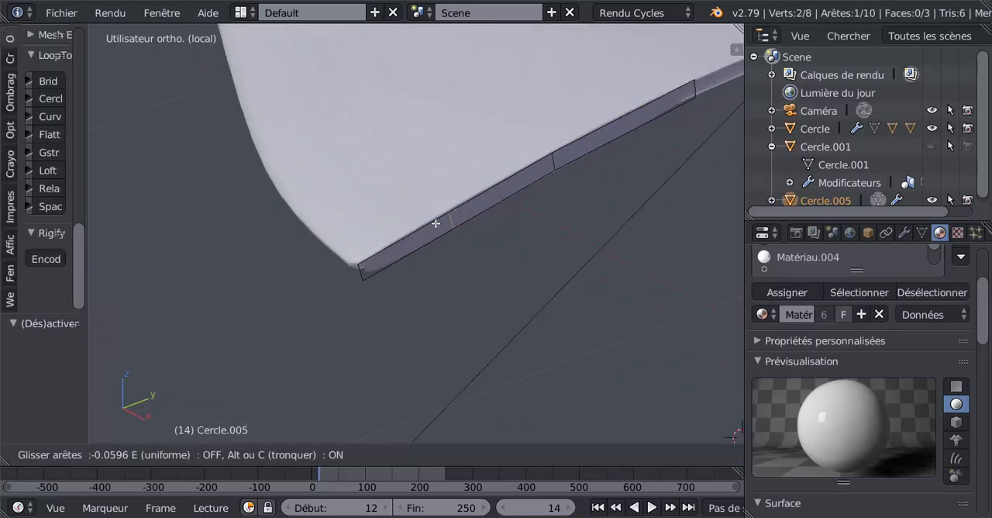
click(377, 288)
middle_drag(528, 248, 303, 288)
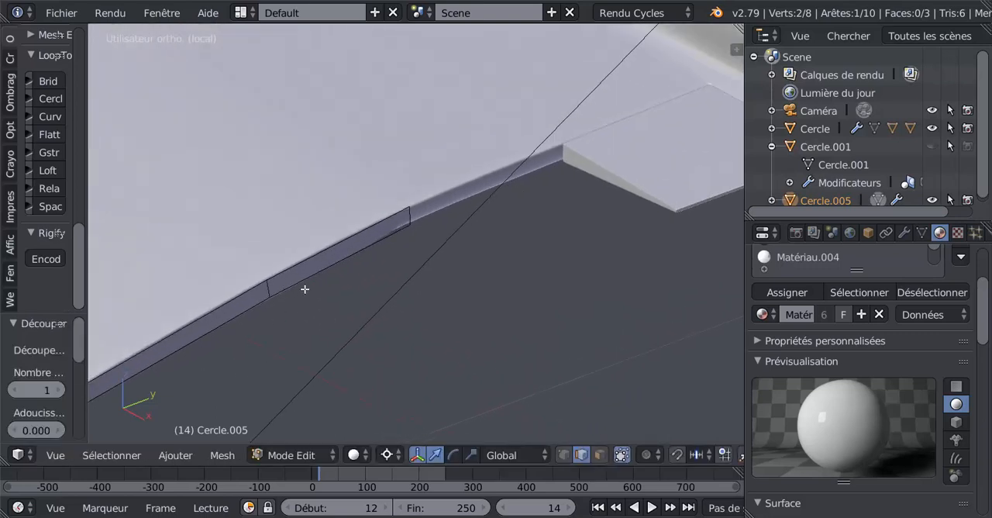
key(ctrl+r)
click(371, 231)
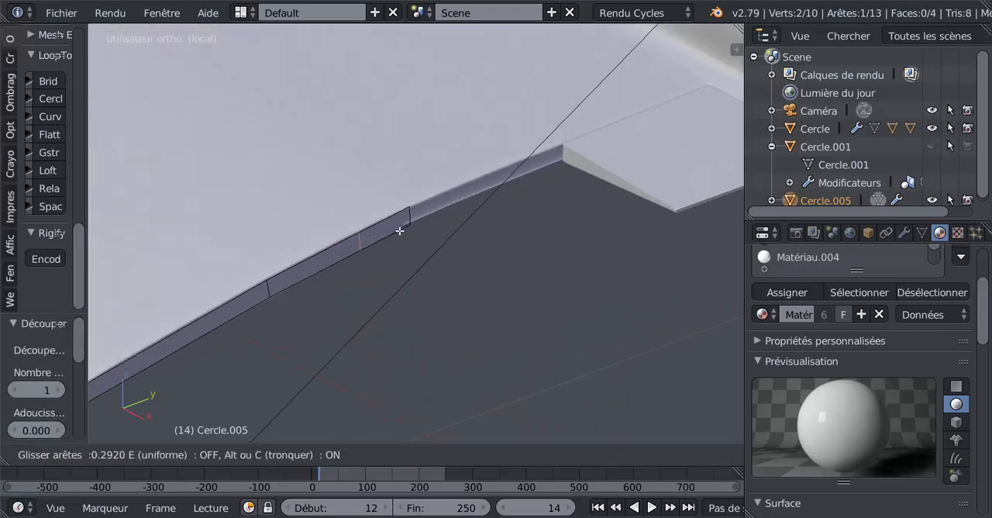
click(440, 209)
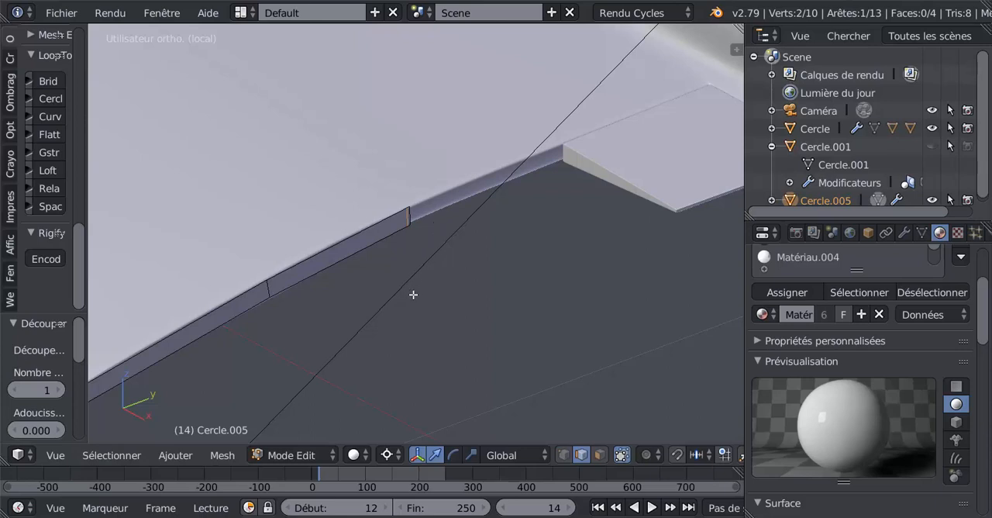
Slide the inner-end edge loop closer to the strip's end edge by a factor of about 0.688.
scroll(414, 295, up, 2)
scroll(401, 235, up, 3)
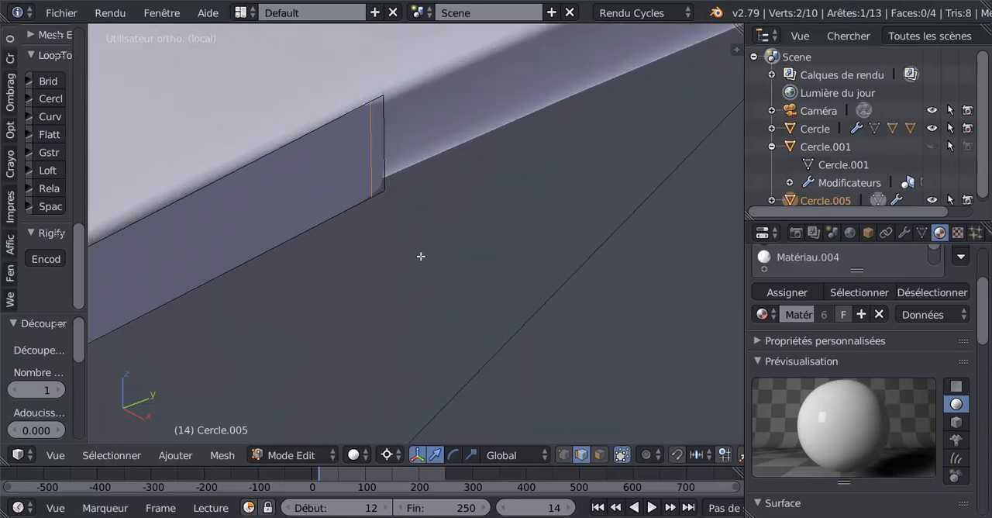
key(g)
key(g)
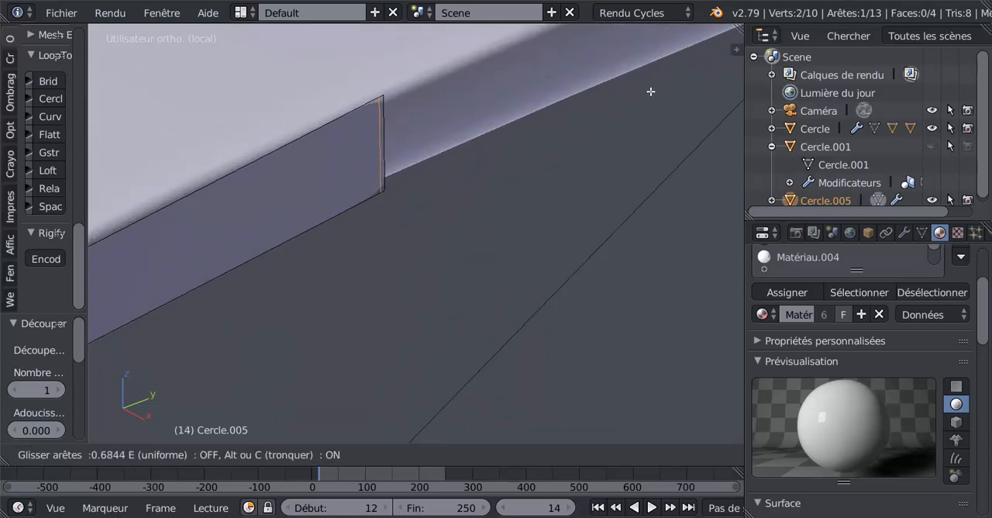
click(651, 92)
Select all faces of the strip and, in top view, extrude them 0.219 along X to form the outer flap.
scroll(348, 277, down, 3)
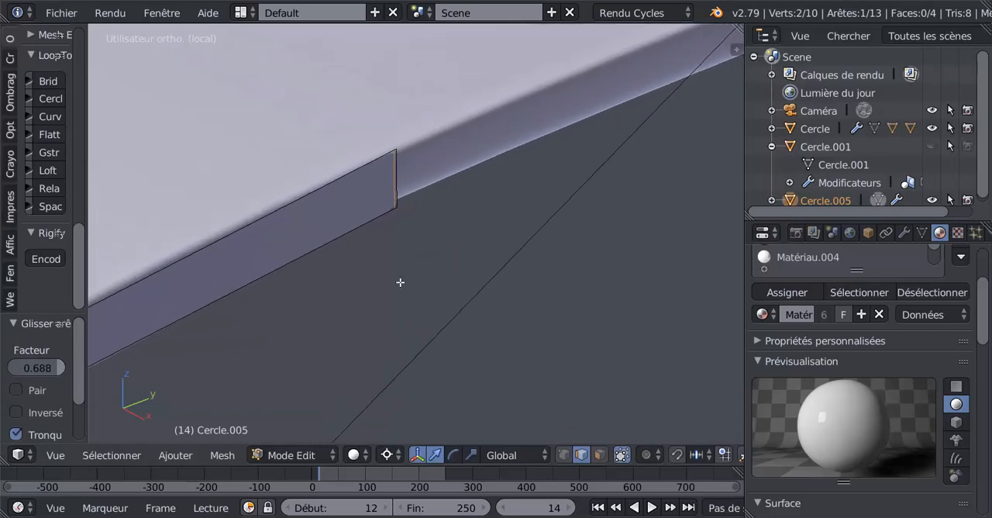
scroll(649, 133, down, 3)
scroll(523, 202, down, 3)
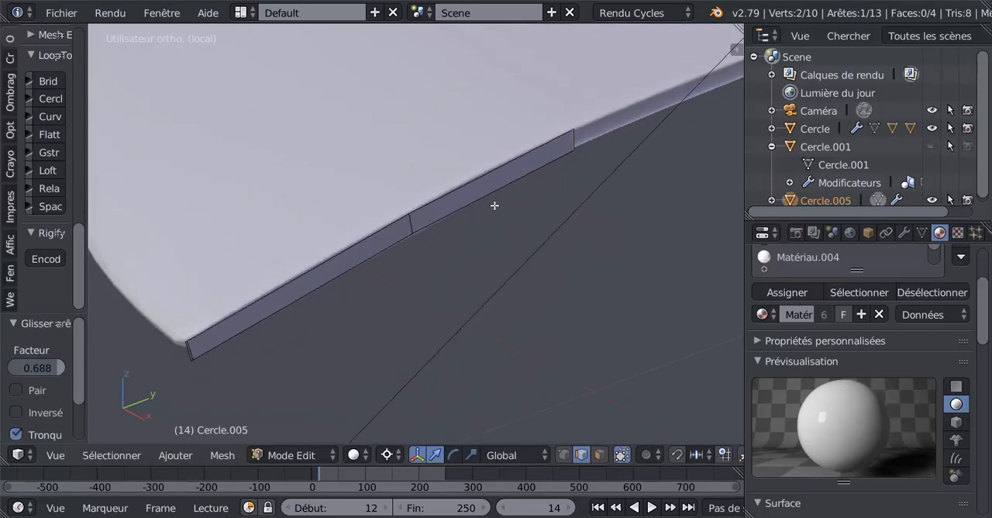
scroll(495, 205, up, 3)
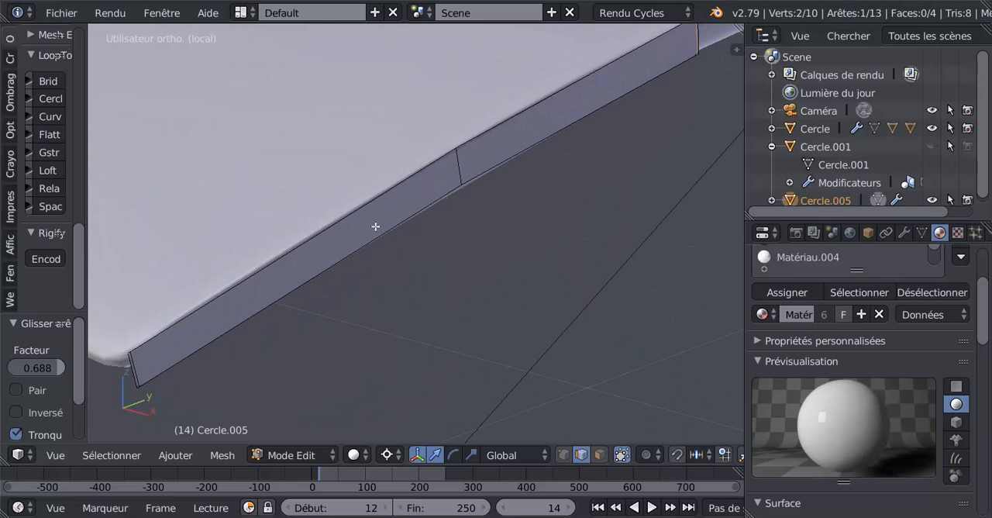
scroll(458, 175, down, 2)
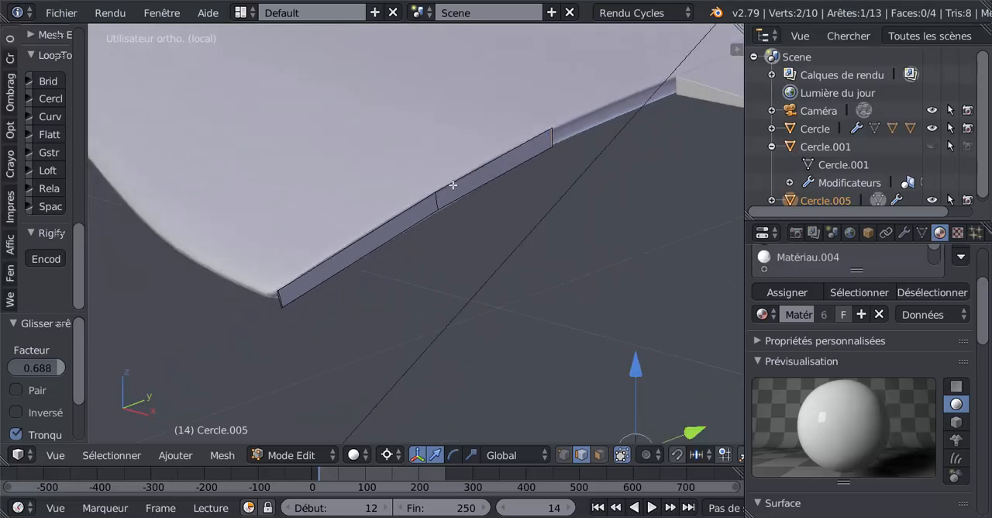
click(599, 454)
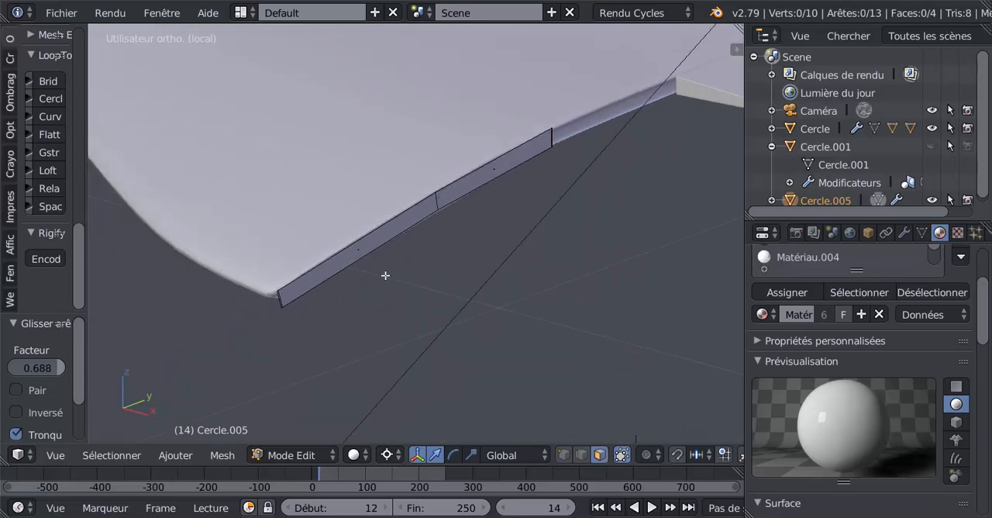
key(a)
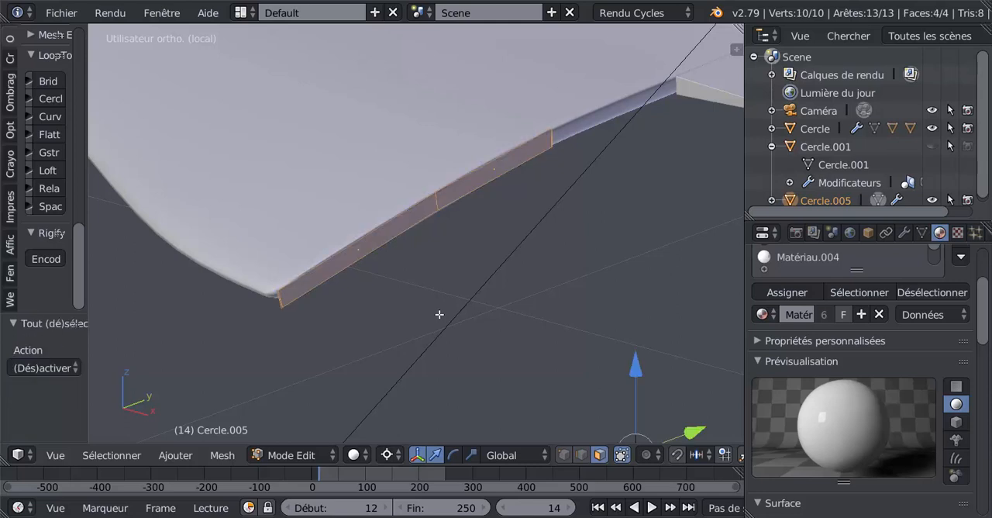
scroll(439, 314, down, 4)
key(KP_7)
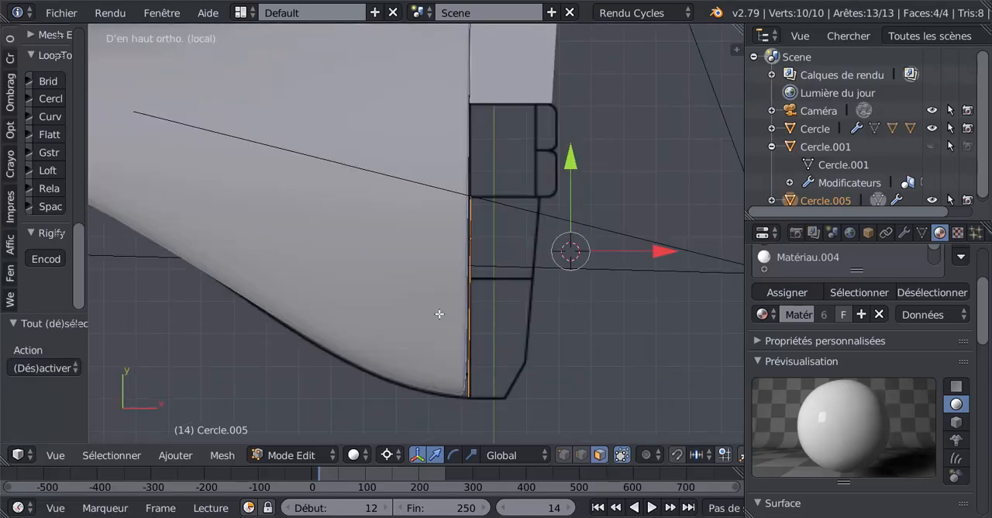
key(e)
right_click(507, 356)
drag(663, 254, 733, 255)
shift+middle_drag(663, 333, 631, 215)
In wireframe, add an edge loop across the outer flap, level with the start of the blueprint's slanted tip corner.
scroll(551, 247, up, 2)
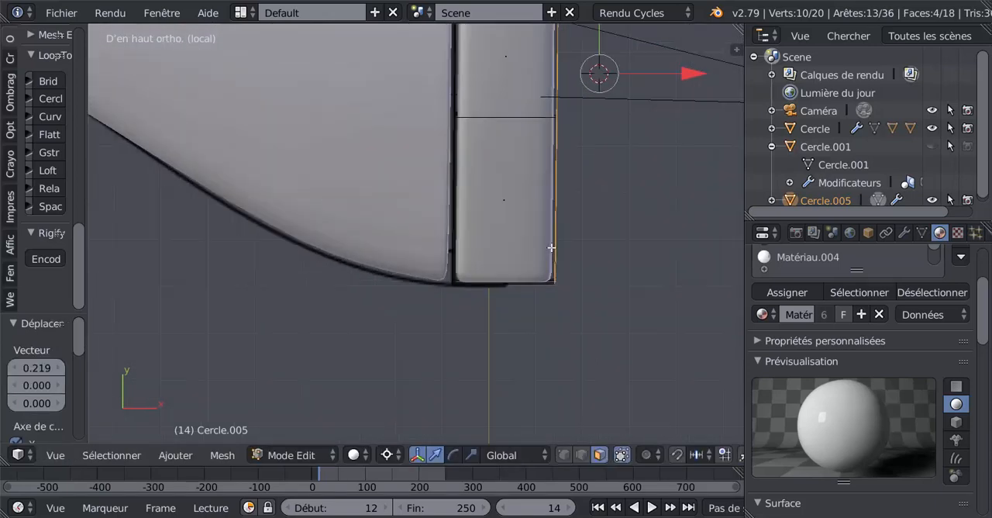
scroll(551, 249, up, 1)
scroll(551, 249, down, 2)
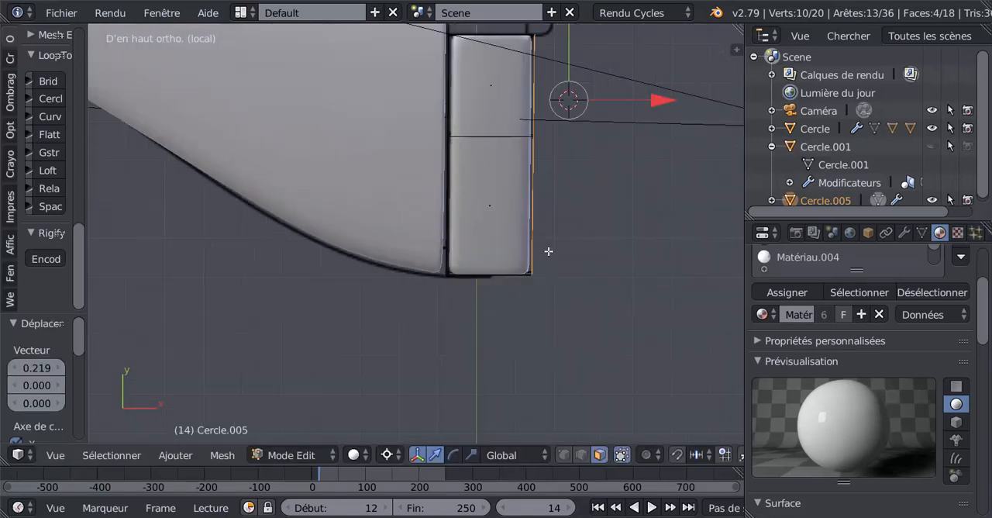
scroll(490, 287, up, 1)
scroll(485, 287, up, 1)
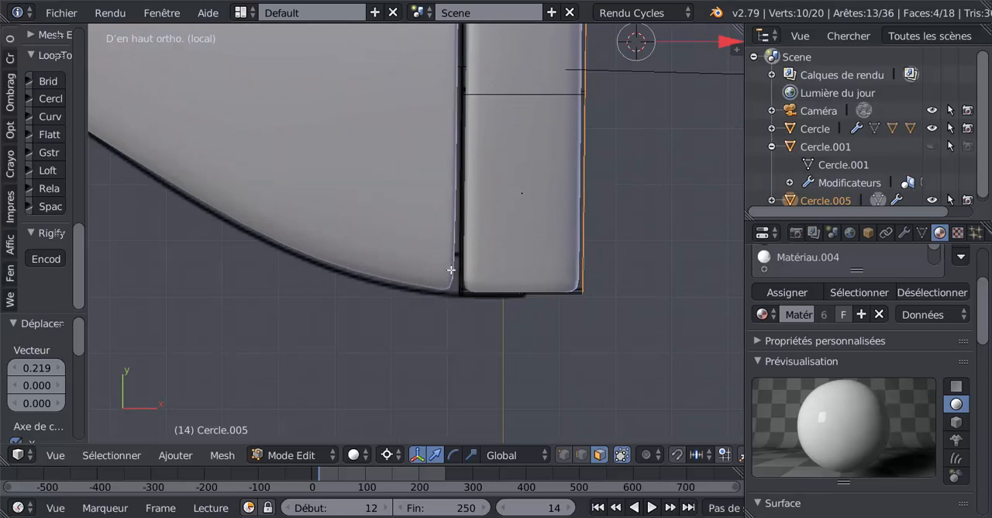
scroll(452, 268, down, 2)
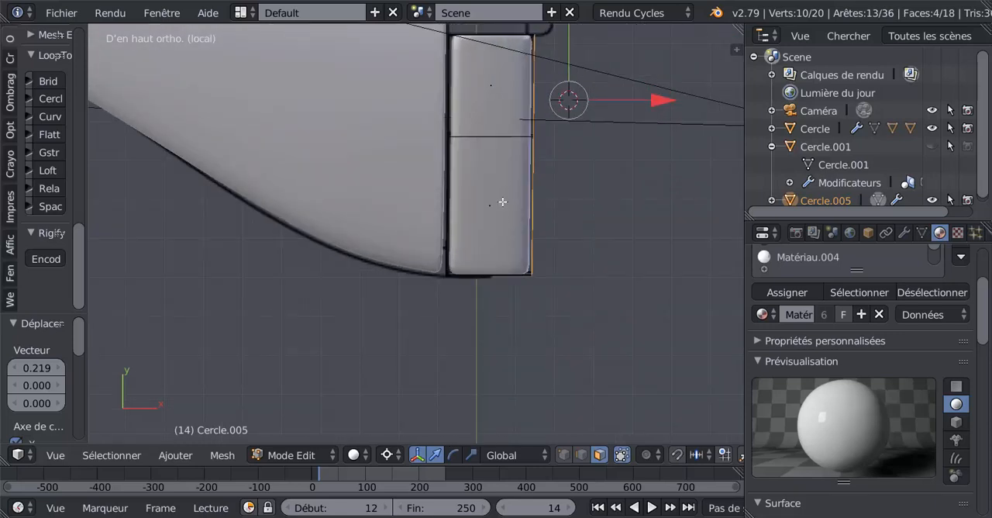
key(z)
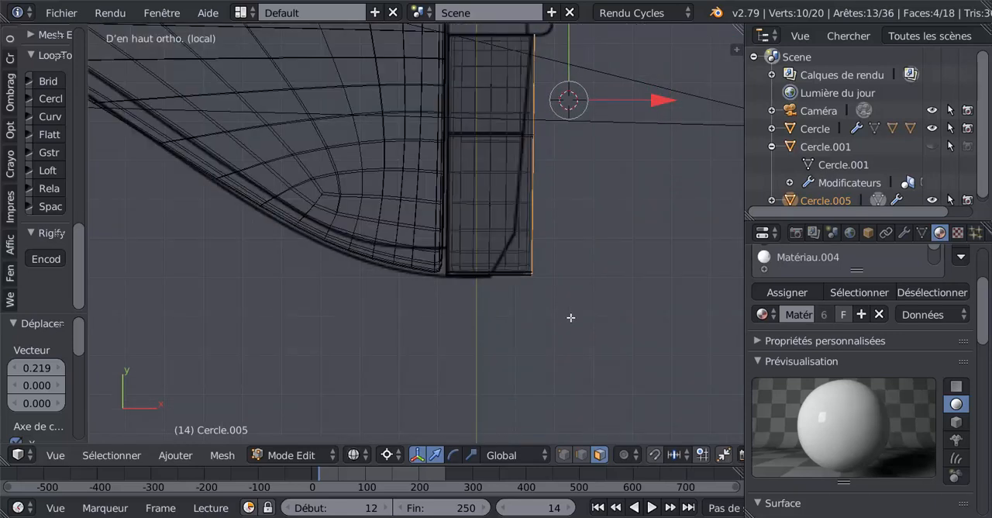
key(ctrl+r)
click(538, 236)
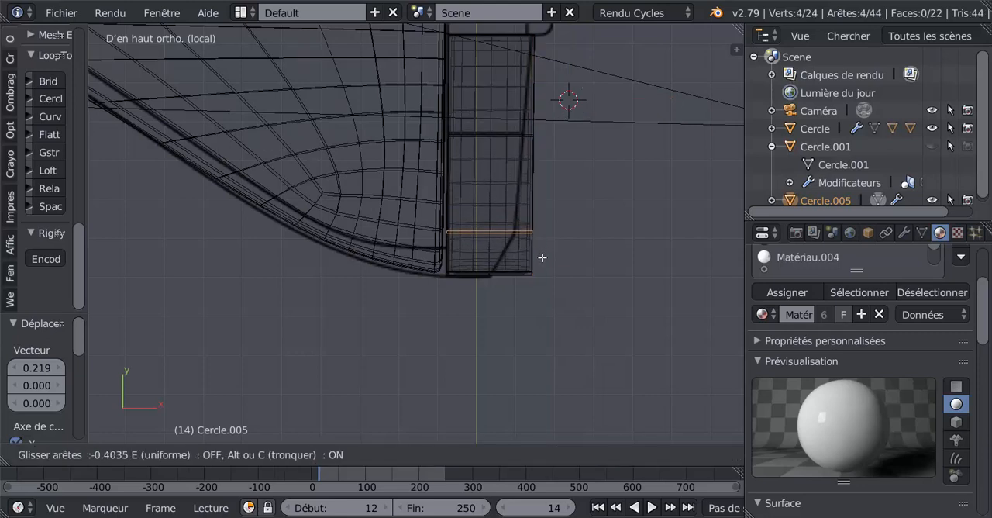
click(542, 258)
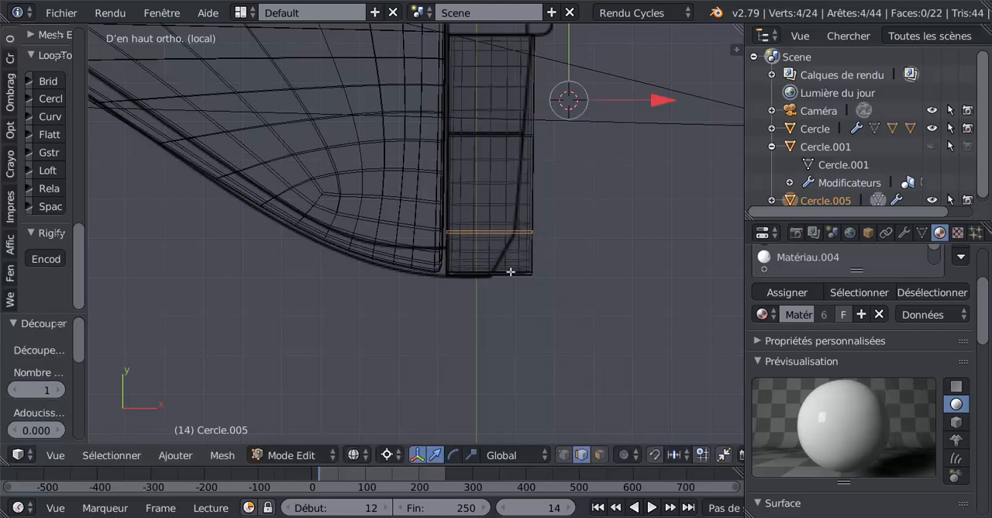
Select the two inner vertices at the flap's rear tip corner and move them along Y onto the end edge.
click(558, 455)
key(a)
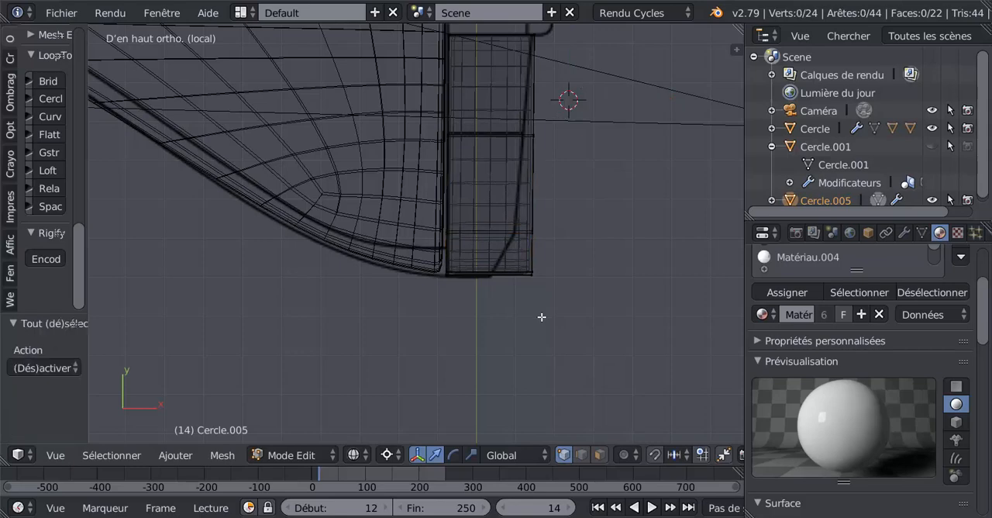
right_click(534, 272)
scroll(563, 286, up, 5)
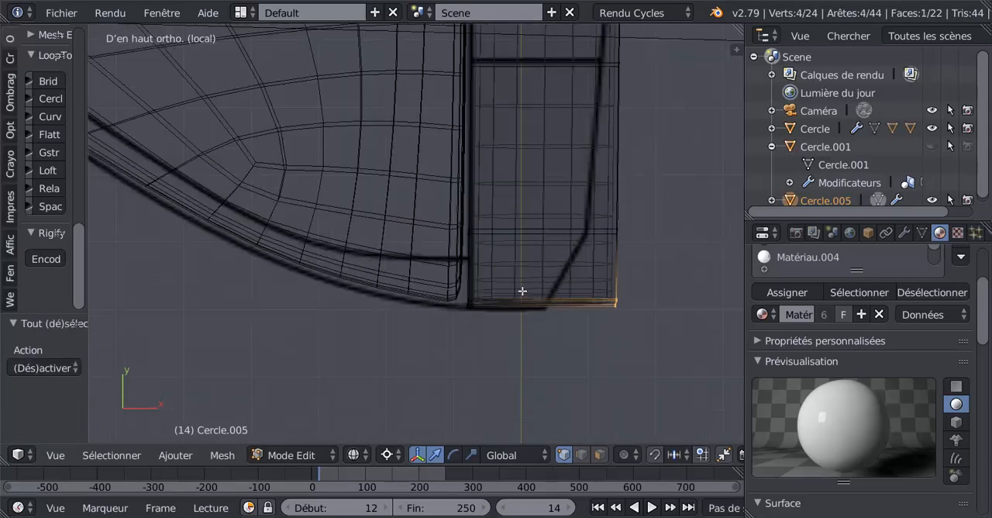
scroll(589, 283, up, 2)
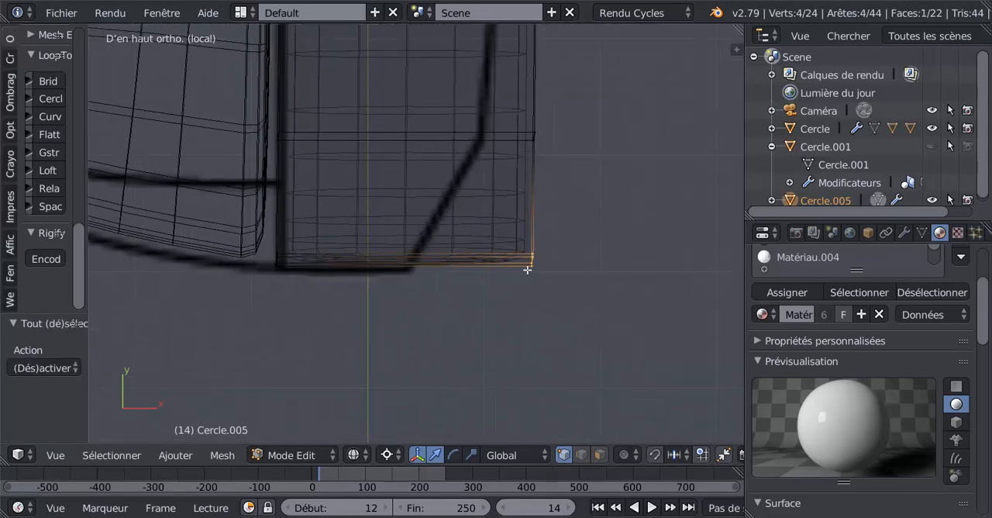
scroll(591, 280, down, 3)
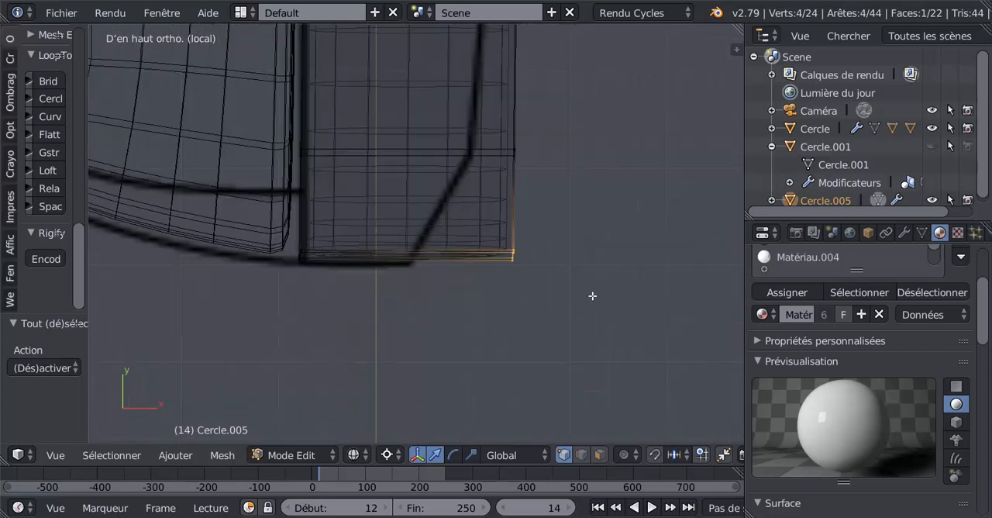
right_click(519, 245)
shift+right_click(518, 255)
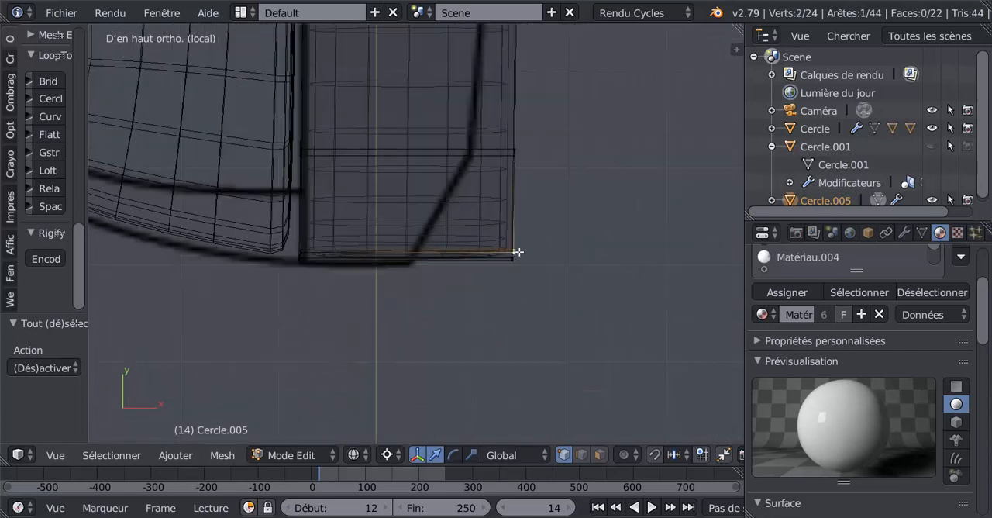
scroll(518, 253, down, 1)
click(533, 243)
scroll(532, 167, up, 3)
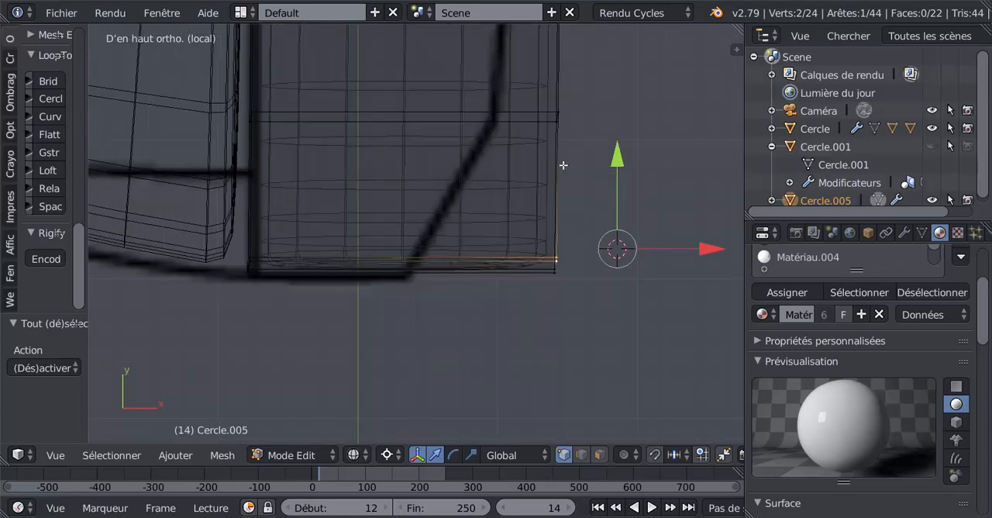
drag(617, 159, 620, 171)
drag(698, 251, 697, 250)
key(Tab)
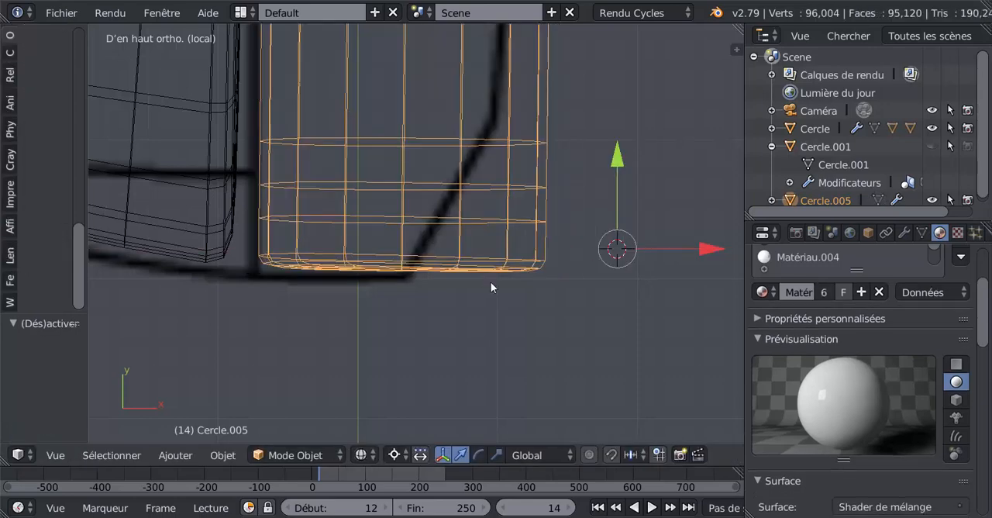
scroll(492, 281, down, 2)
key(Tab)
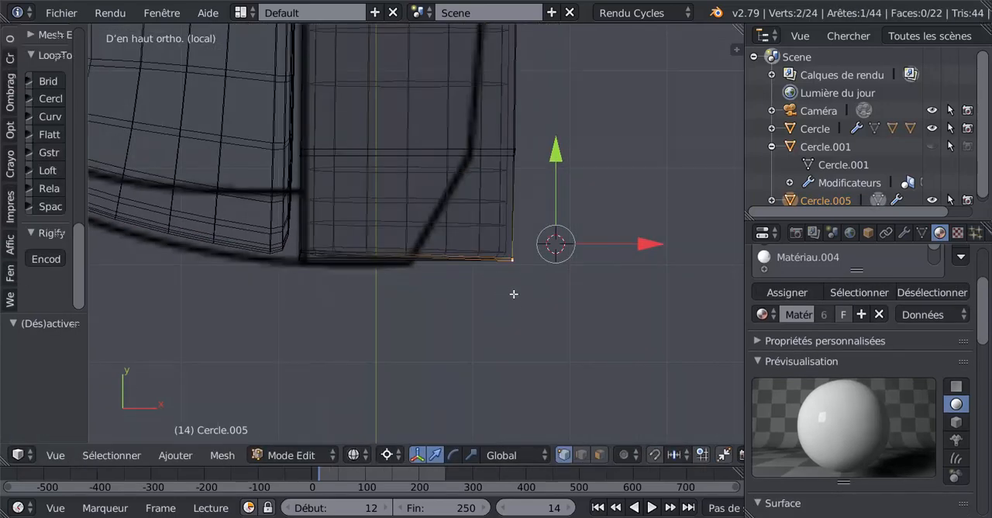
Move the flap's four rear tip vertices forward along X to the blueprint corner, and the new loop's rear vertices by -0.026.
key(c)
click(515, 264)
right_click(514, 265)
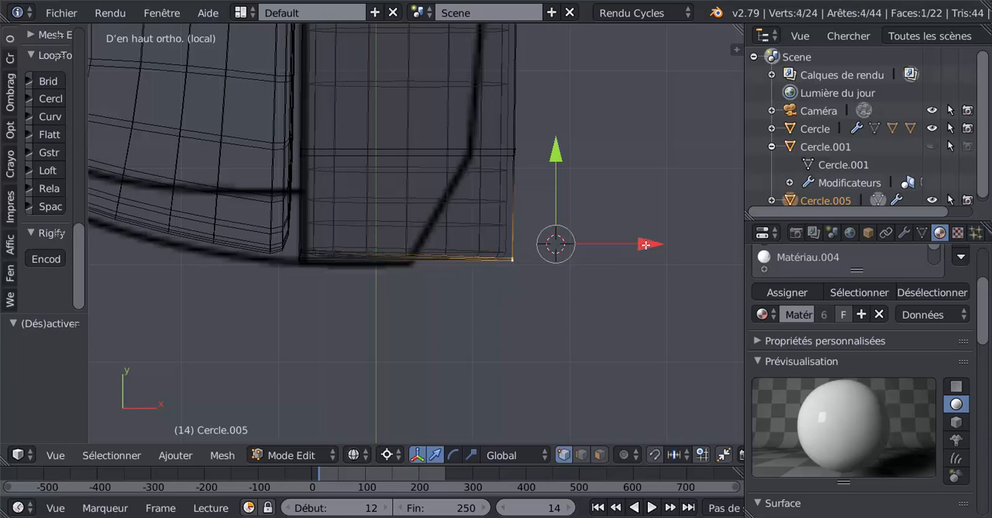
drag(646, 245, 542, 254)
key(a)
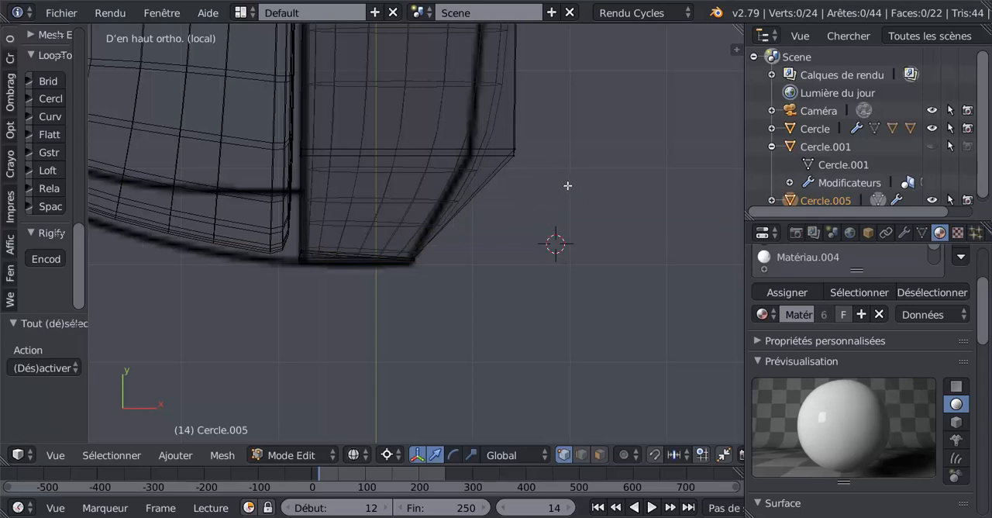
right_click(514, 152)
drag(645, 244, 622, 244)
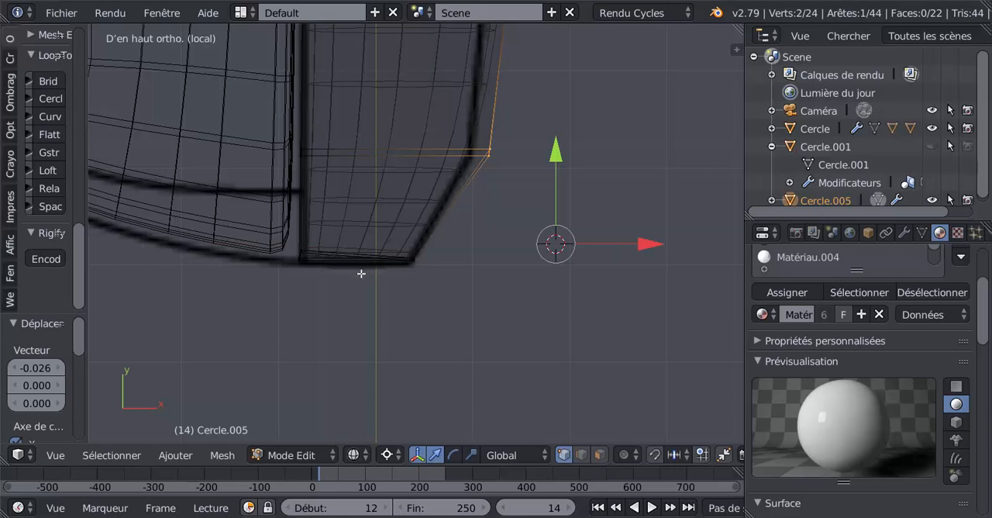
Select the two inner vertices at the outer flap's front tip corner and move them along Y and slightly along X onto the blueprint's end edge.
scroll(361, 273, up, 3)
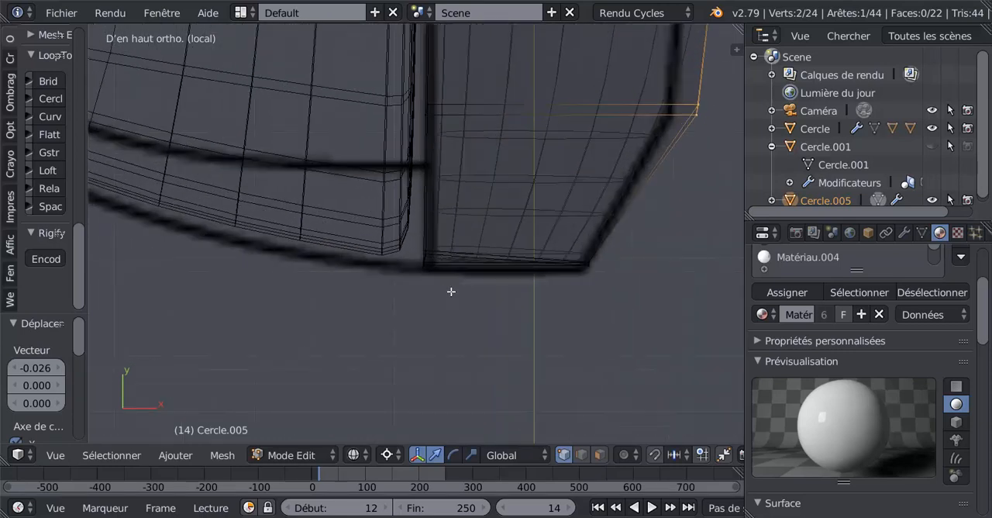
key(a)
key(a)
scroll(451, 292, up, 2)
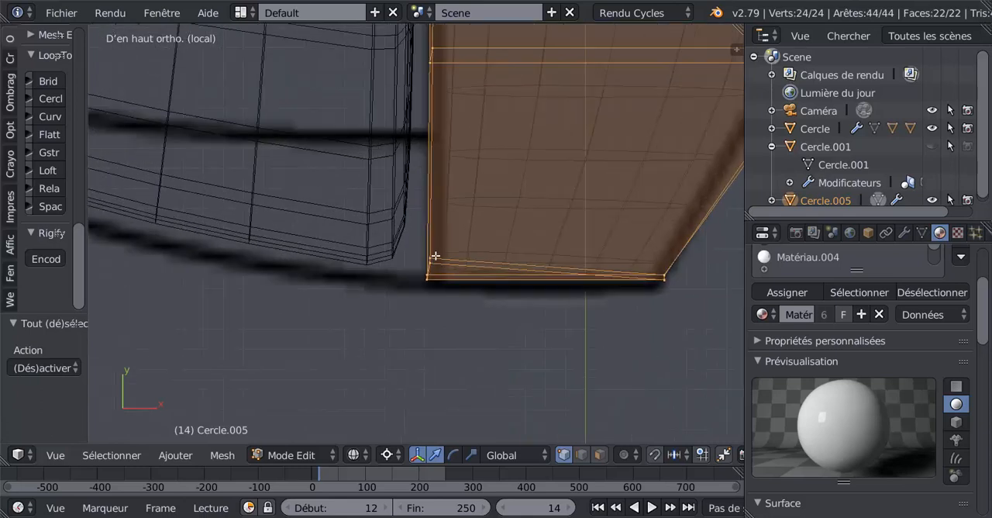
key(a)
right_click(436, 261)
click(433, 308)
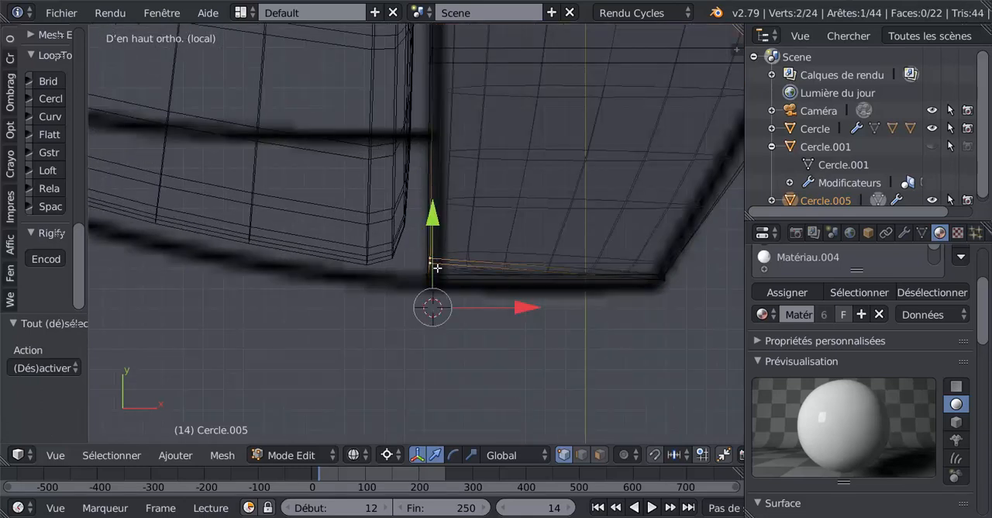
drag(432, 211, 436, 226)
drag(528, 309, 515, 308)
key(Tab)
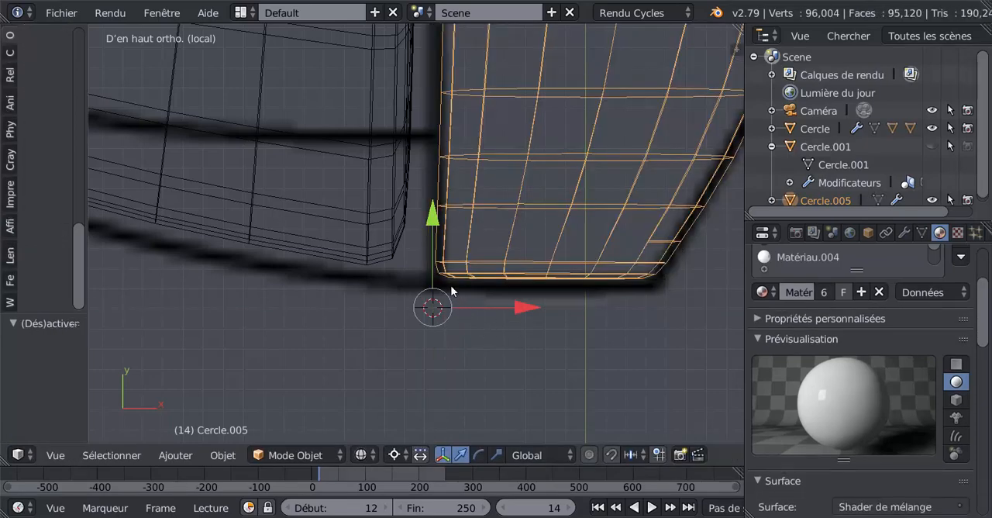
key(Tab)
scroll(466, 276, up, 2)
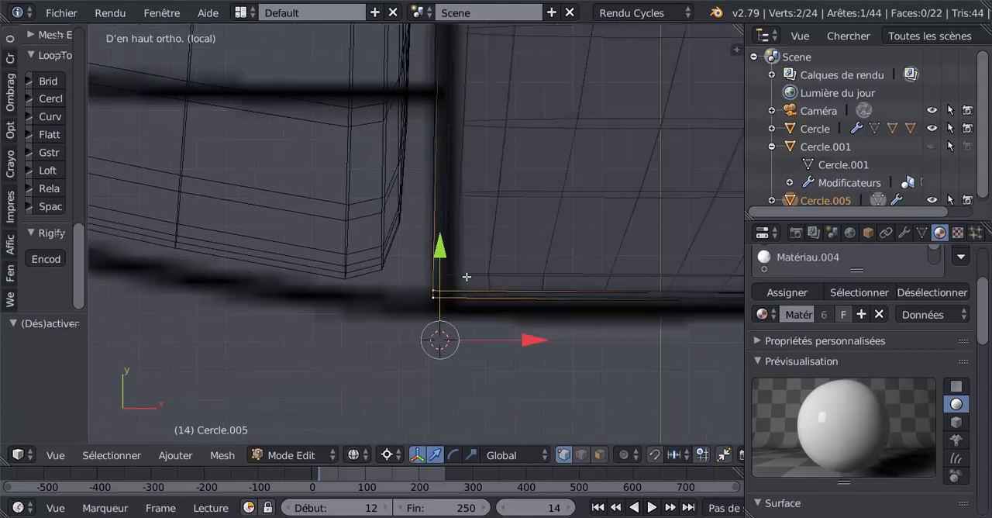
scroll(466, 277, down, 2)
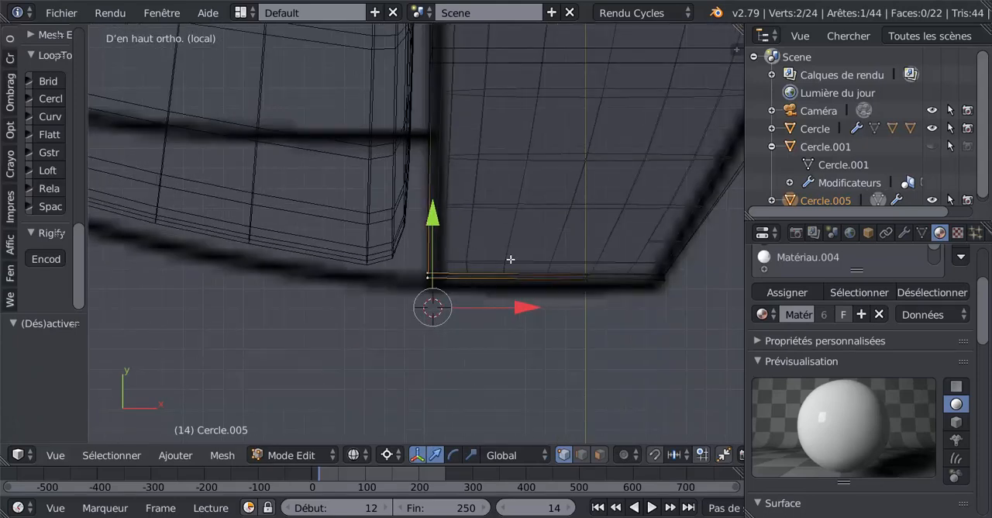
key(Tab)
key(Tab)
scroll(511, 259, down, 2)
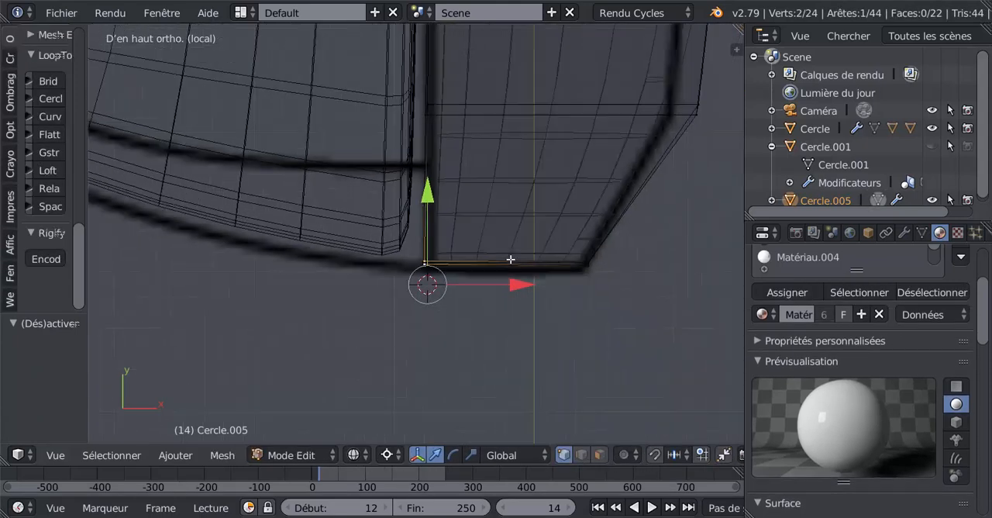
Add two edge loops across the flap's slanted tip, one close to the slant's starting loop and one slid about -0.955 against the end edge.
scroll(510, 259, down, 1)
key(z)
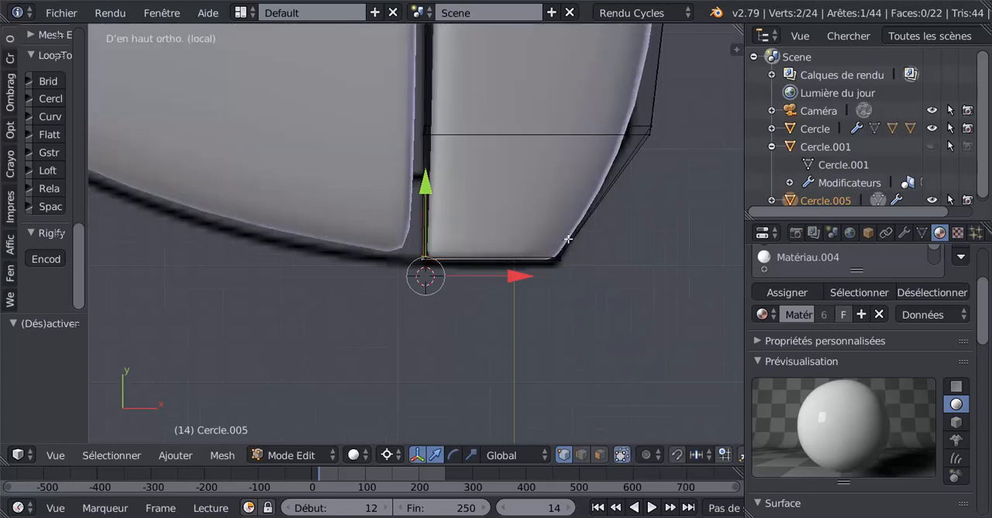
key(ctrl+r)
click(586, 214)
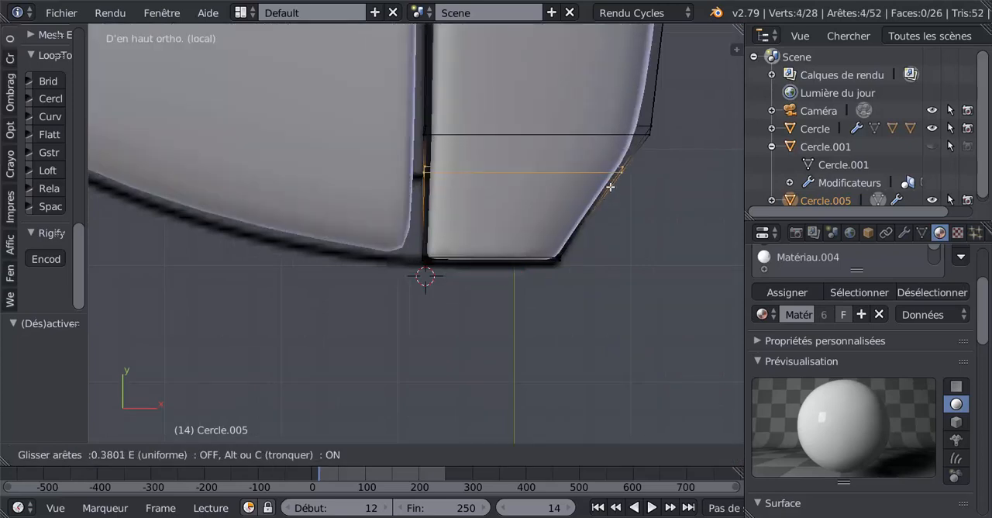
click(633, 165)
key(ctrl+r)
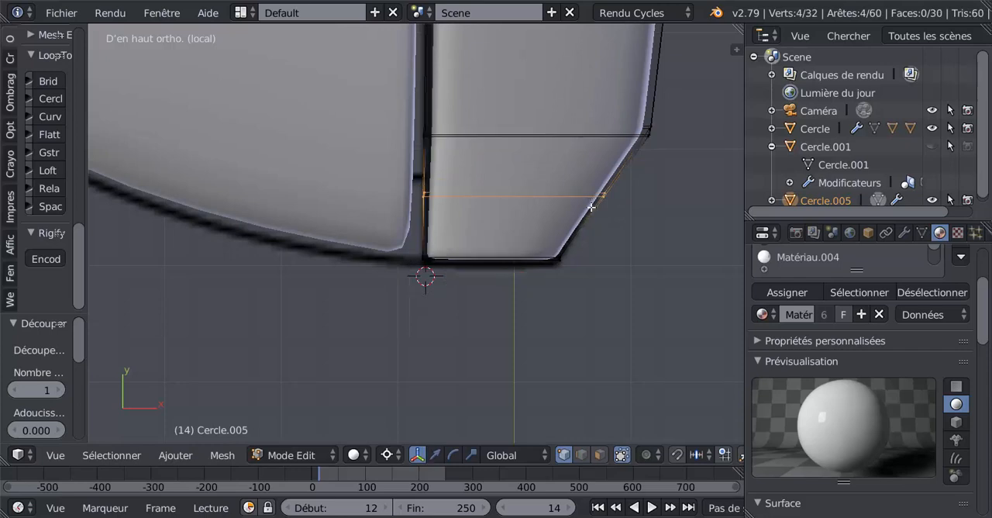
click(589, 221)
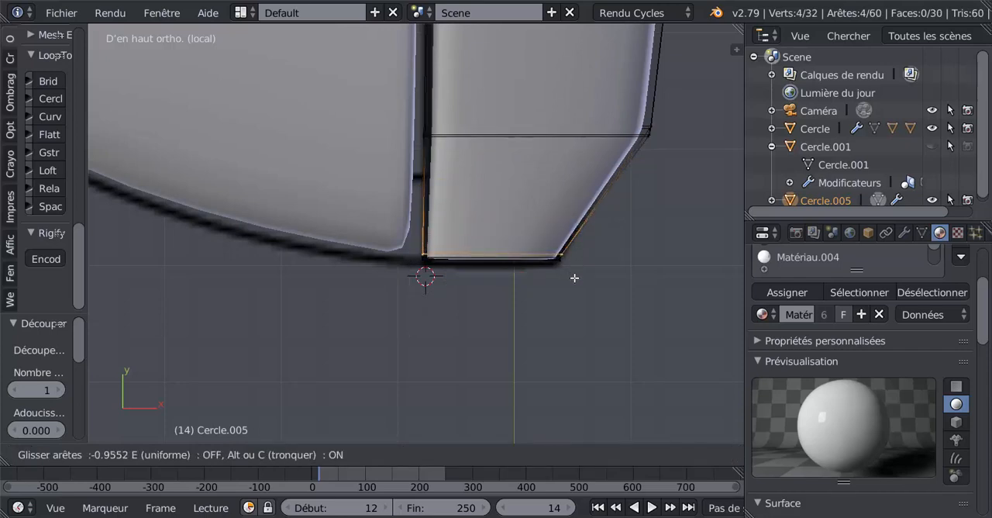
click(574, 276)
key(Tab)
Open the main aircraft mesh for editing and examine the wing's rear tip corner where it meets the outer flap.
scroll(574, 277, down, 2)
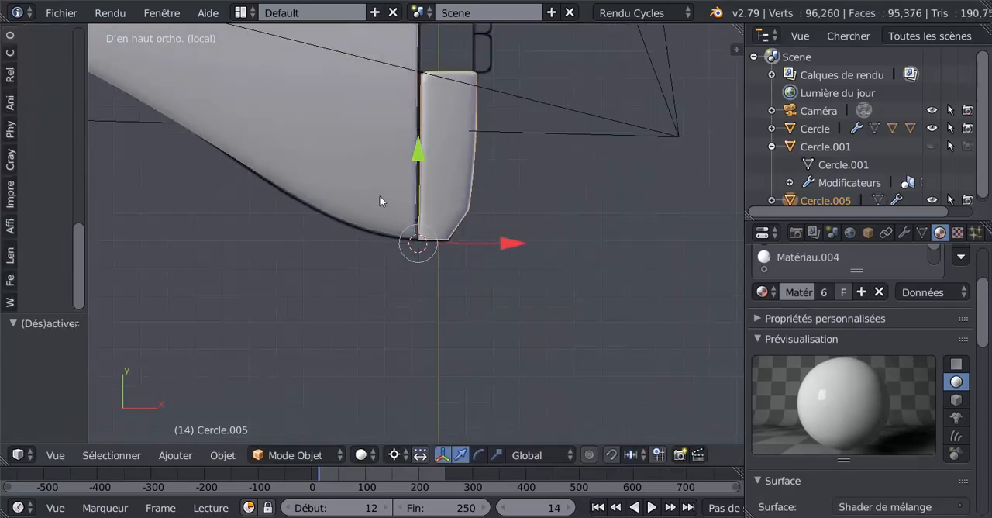
right_click(379, 195)
key(Tab)
scroll(372, 251, up, 4)
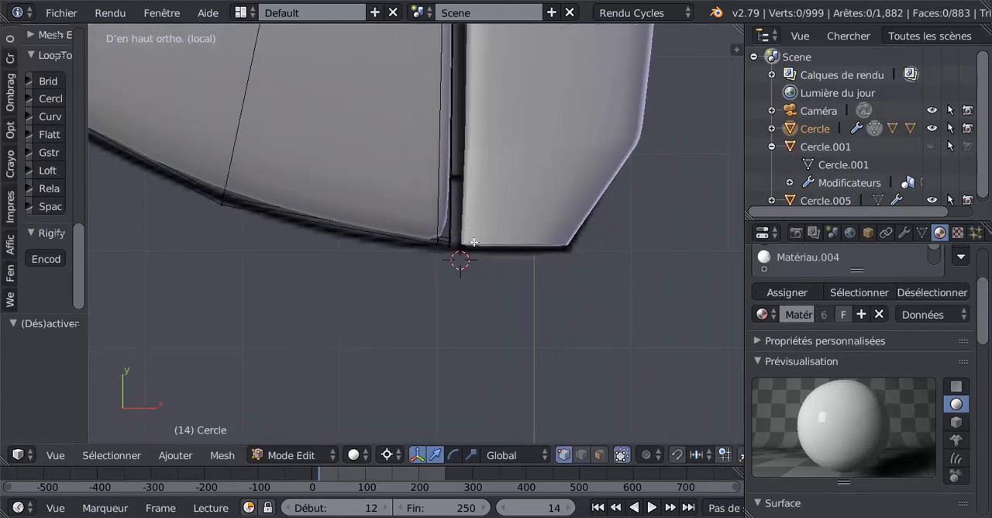
middle_drag(473, 242, 394, 219)
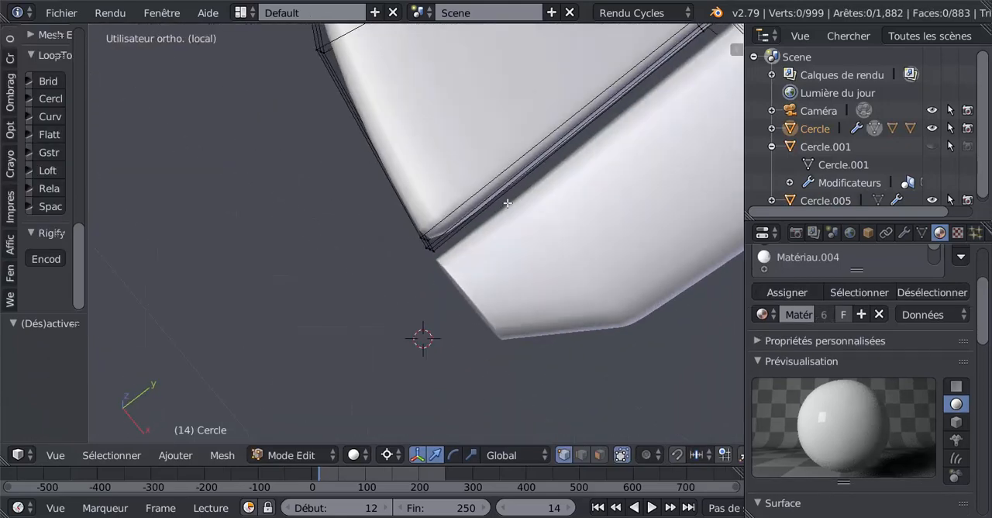
scroll(507, 193, down, 11)
scroll(505, 185, up, 6)
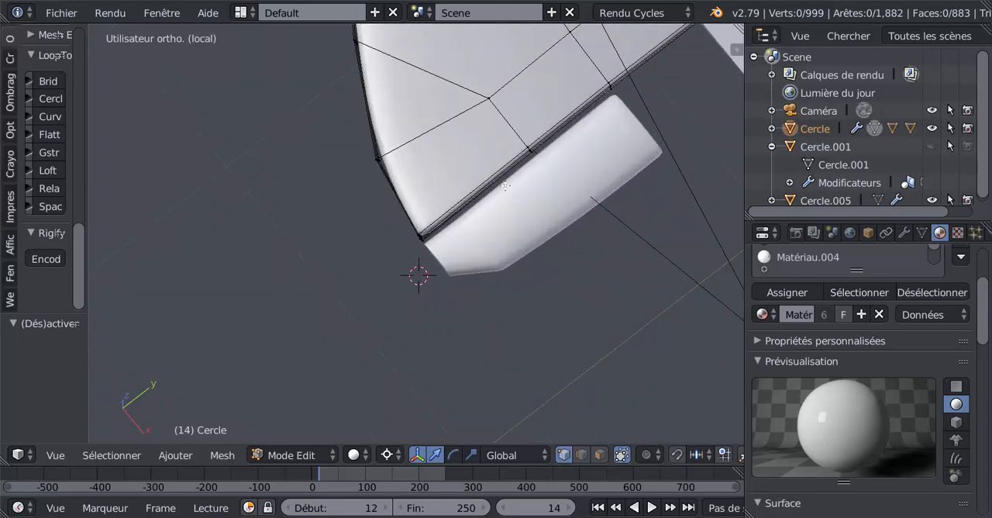
scroll(506, 186, up, 2)
middle_drag(495, 258, 549, 242)
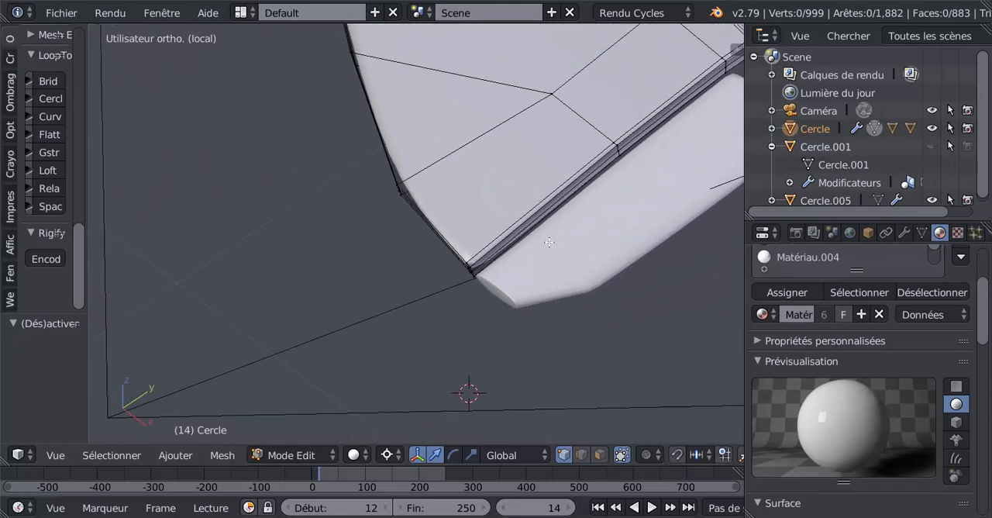
scroll(548, 240, down, 4)
scroll(538, 226, down, 4)
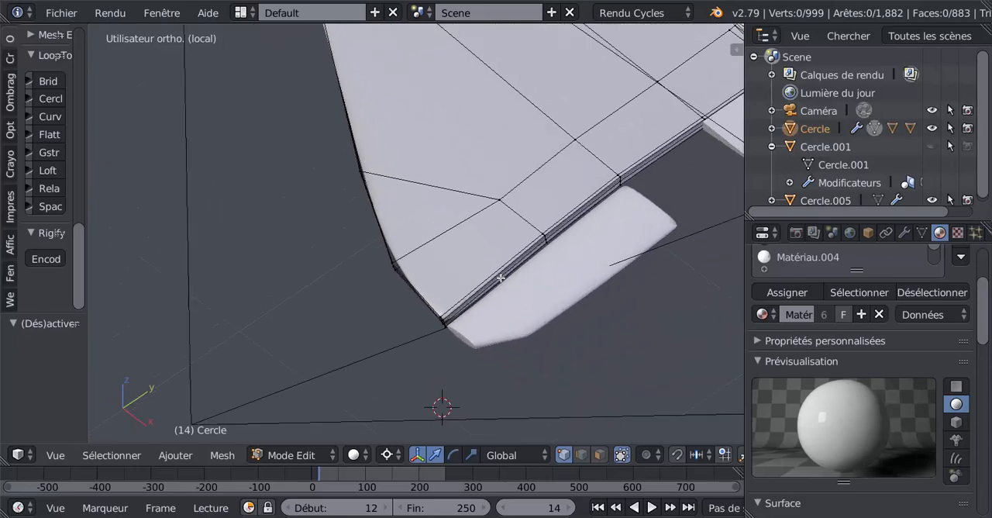
middle_drag(381, 129, 377, 252)
middle_drag(412, 278, 449, 328)
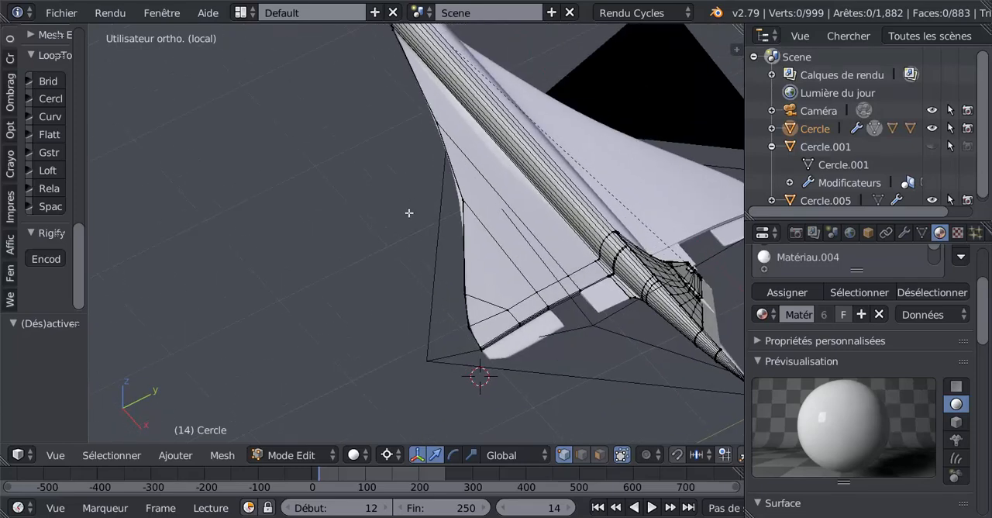
middle_drag(410, 213, 520, 337)
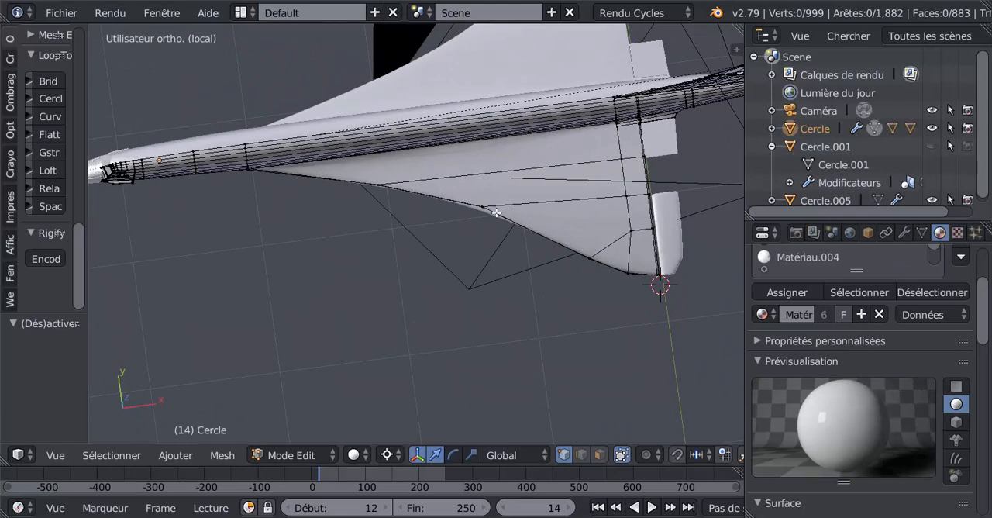
middle_drag(542, 301, 418, 178)
scroll(419, 178, up, 6)
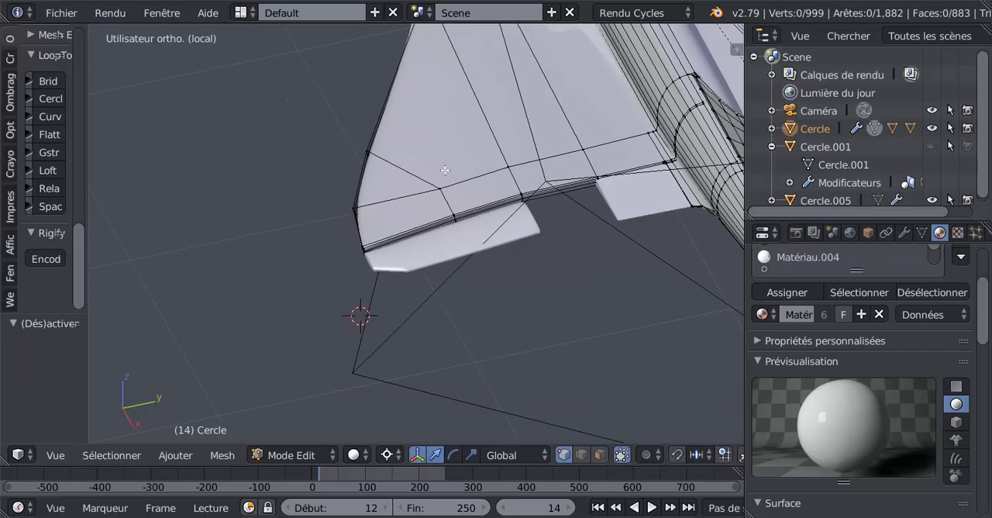
middle_drag(402, 239, 420, 239)
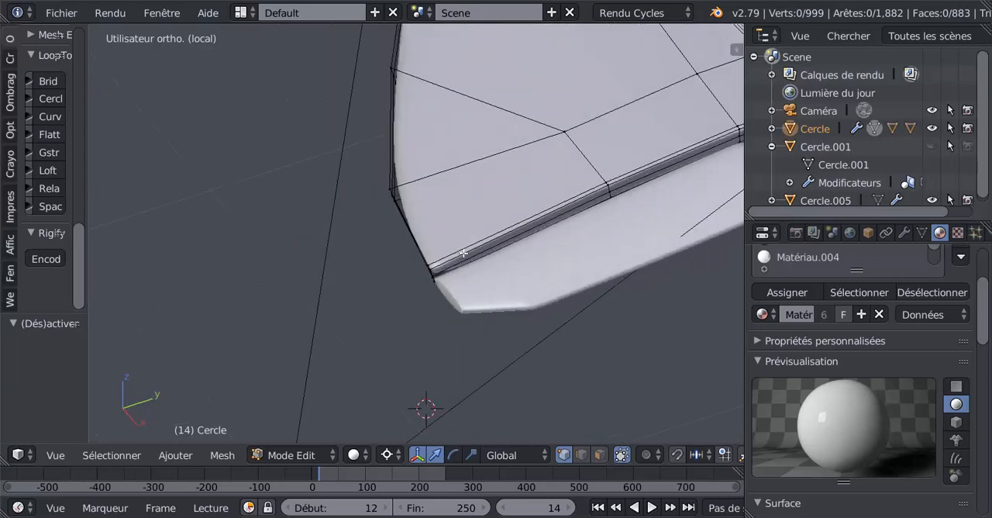
scroll(464, 252, up, 2)
scroll(463, 246, down, 1)
scroll(463, 247, down, 1)
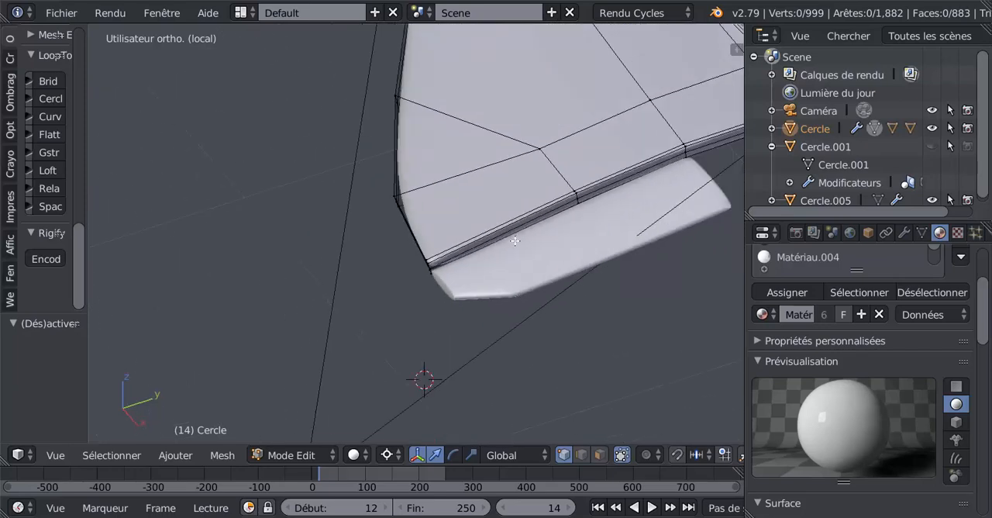
shift+middle_drag(532, 238, 504, 239)
mouse_move(541, 200)
shift+middle_down()
mouse_move(539, 218)
mouse_move(433, 194)
mouse_move(407, 224)
mouse_move(543, 210)
shift+middle_up()
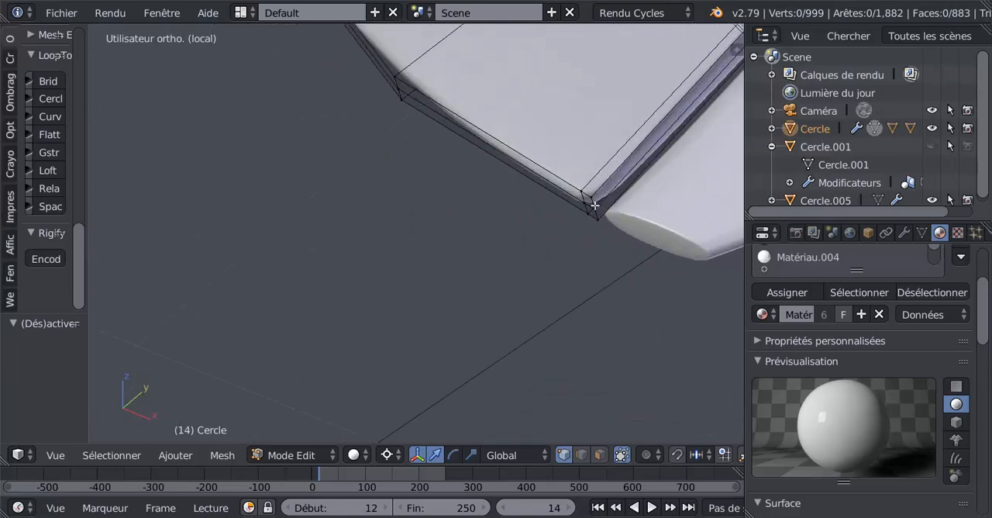
scroll(603, 210, down, 2)
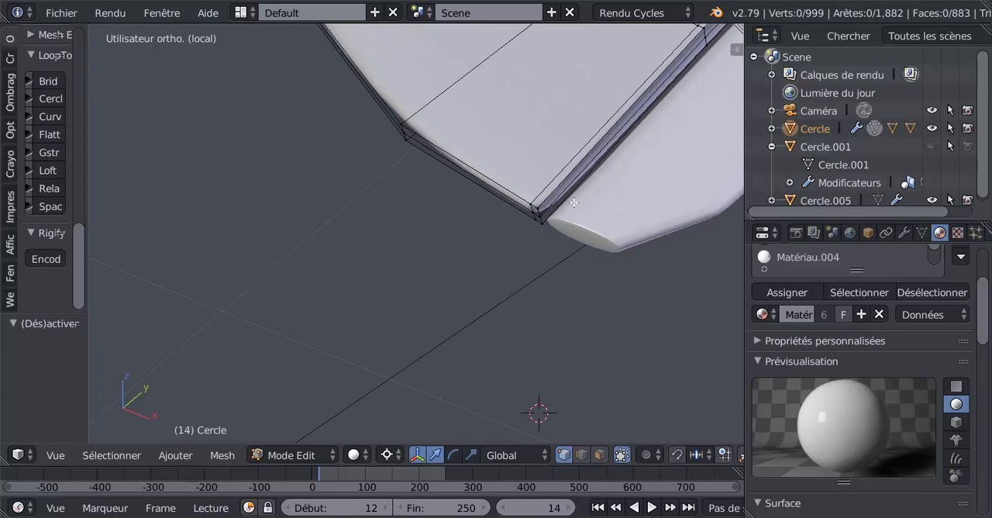
Add an edge loop at the wing's rear tip corner, slid about -0.955 tight against the tip edge.
key(ctrl+r)
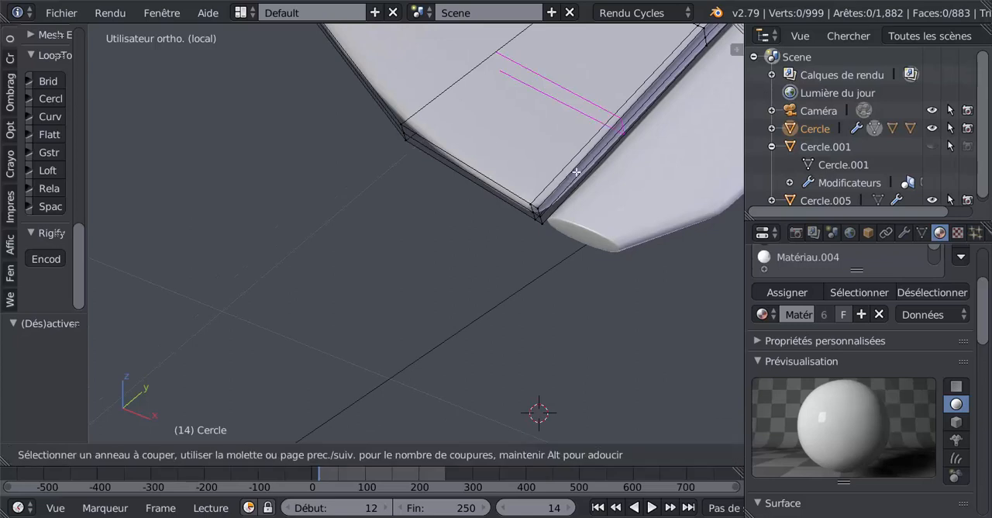
click(576, 171)
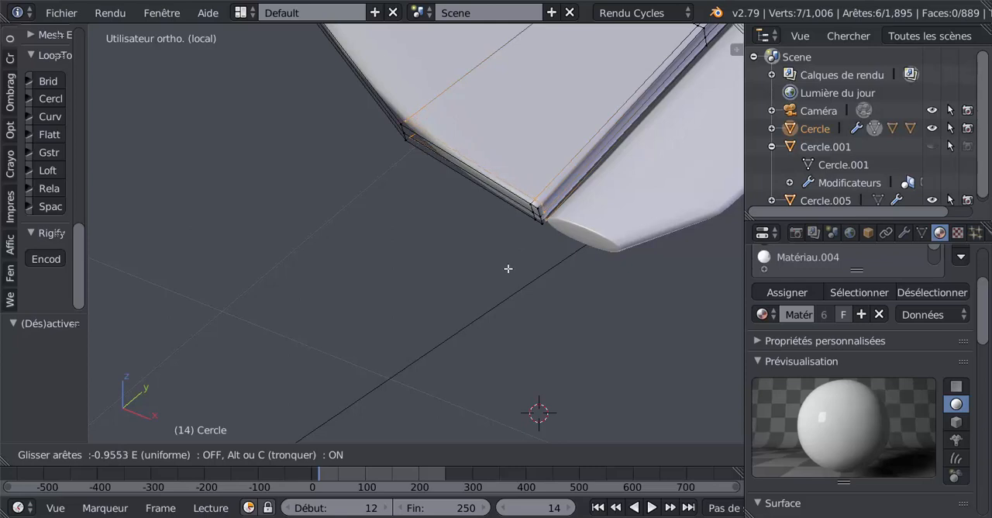
click(508, 268)
key(Tab)
middle_drag(508, 272, 592, 237)
key(Tab)
middle_drag(633, 203, 522, 227)
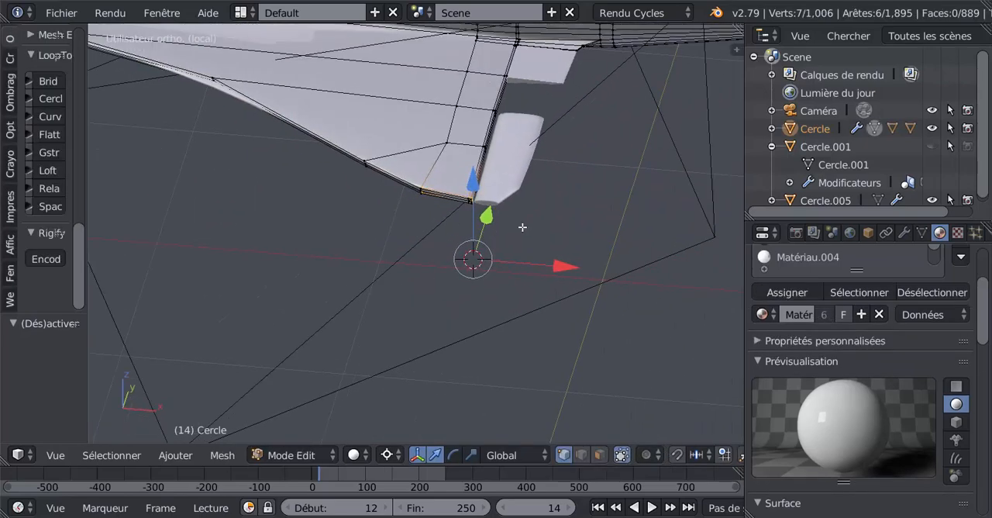
Edit the outer flap and add a lengthwise edge loop, slid about 0.970 against its front edge beside the wing.
key(Tab)
right_click(506, 177)
key(Tab)
scroll(556, 220, up, 3)
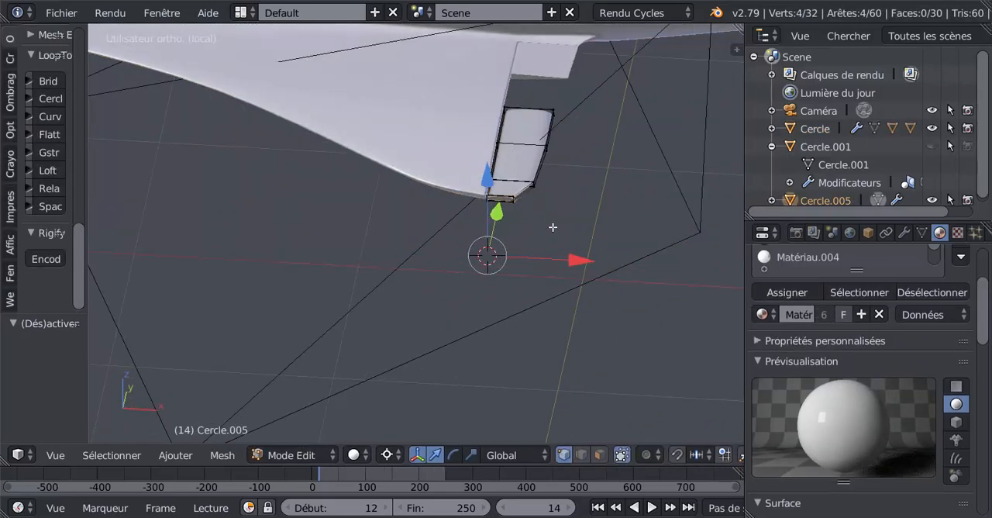
scroll(556, 221, up, 2)
shift+middle_drag(554, 221, 454, 305)
scroll(487, 254, down, 4)
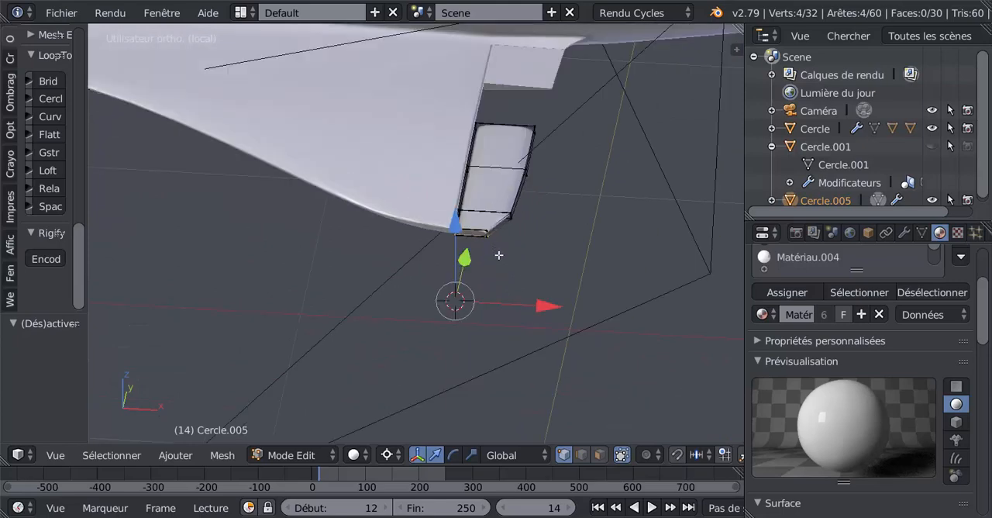
mouse_move(501, 255)
middle_down()
mouse_move(503, 271)
mouse_move(507, 259)
middle_up()
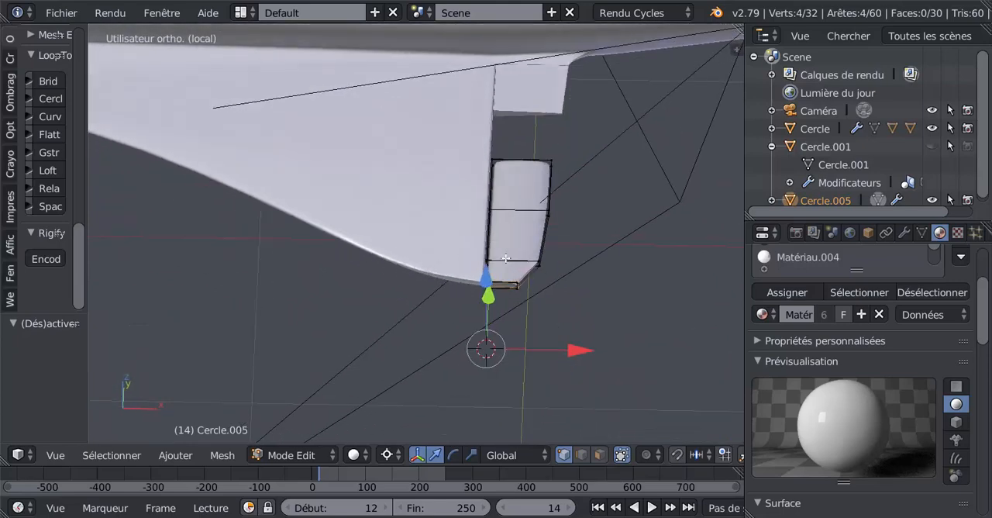
scroll(521, 278, up, 3)
key(ctrl+r)
click(566, 317)
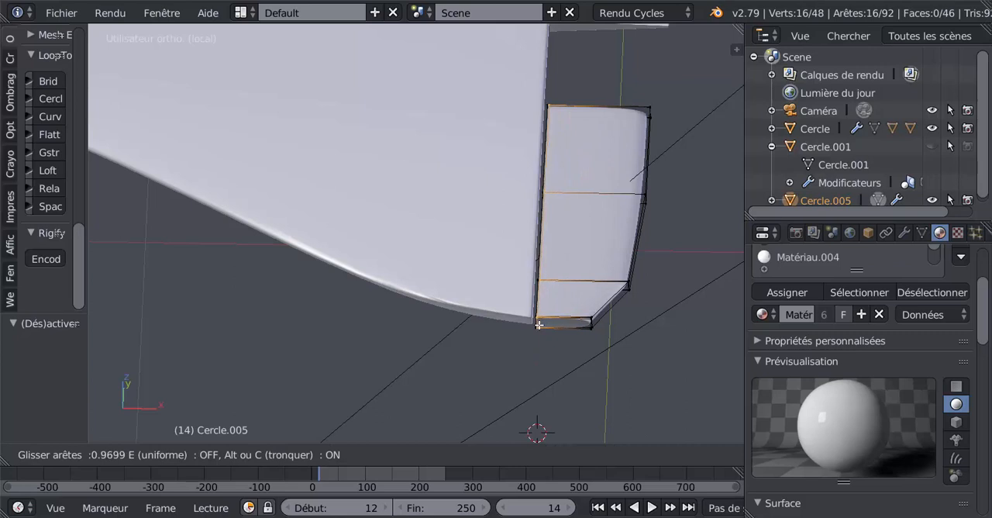
click(540, 324)
key(Tab)
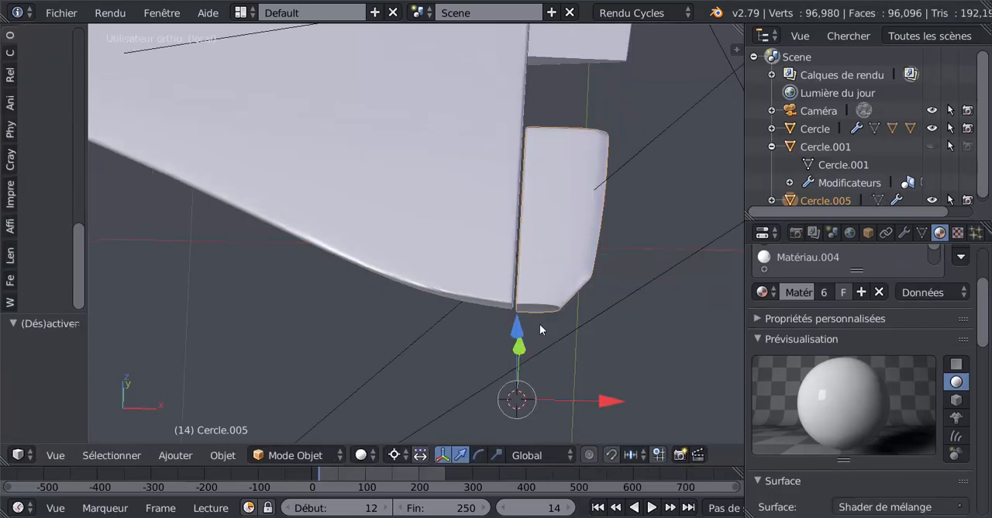
Examine the outer flap in top view against the blueprint's empty slot between the inner and outer flaps.
middle_drag(539, 325, 502, 219)
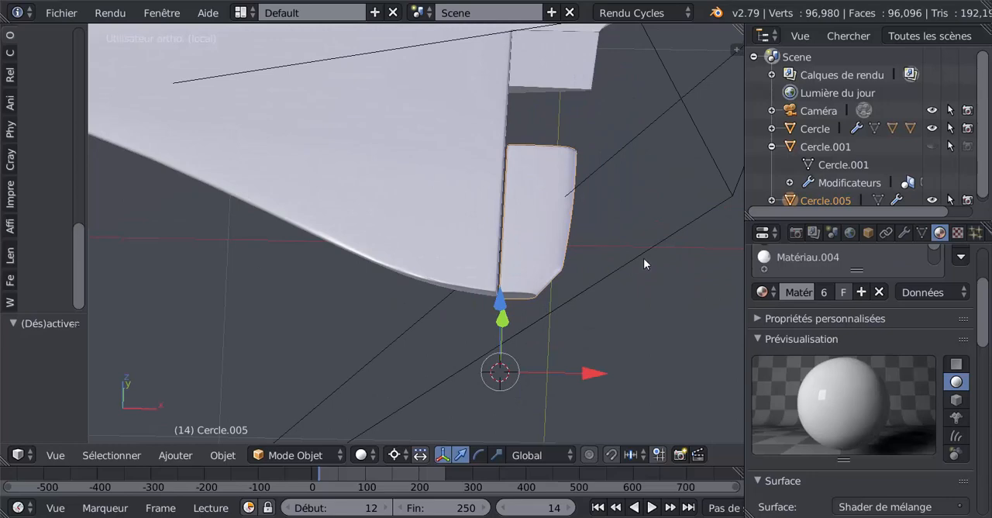
key(KP_1)
key(KP_7)
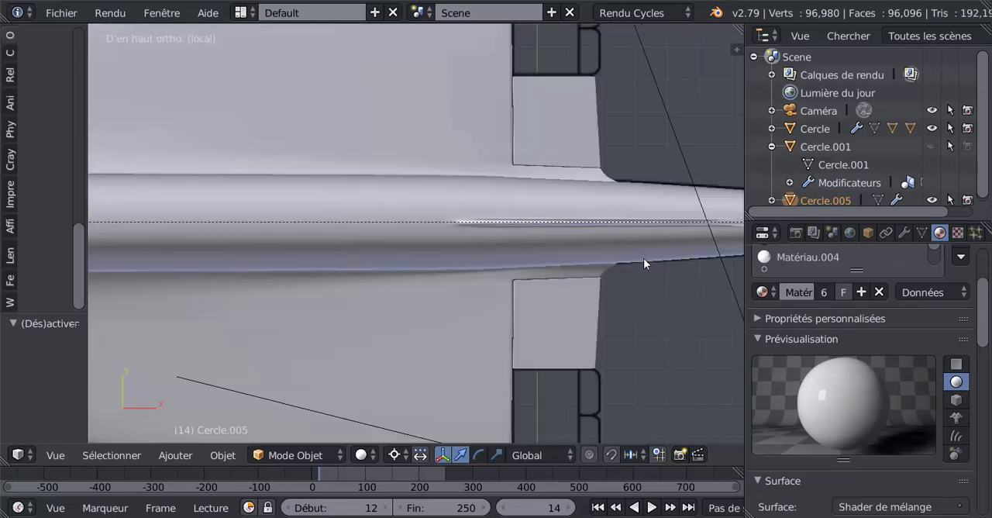
scroll(644, 258, down, 4)
shift+middle_drag(525, 354, 559, 253)
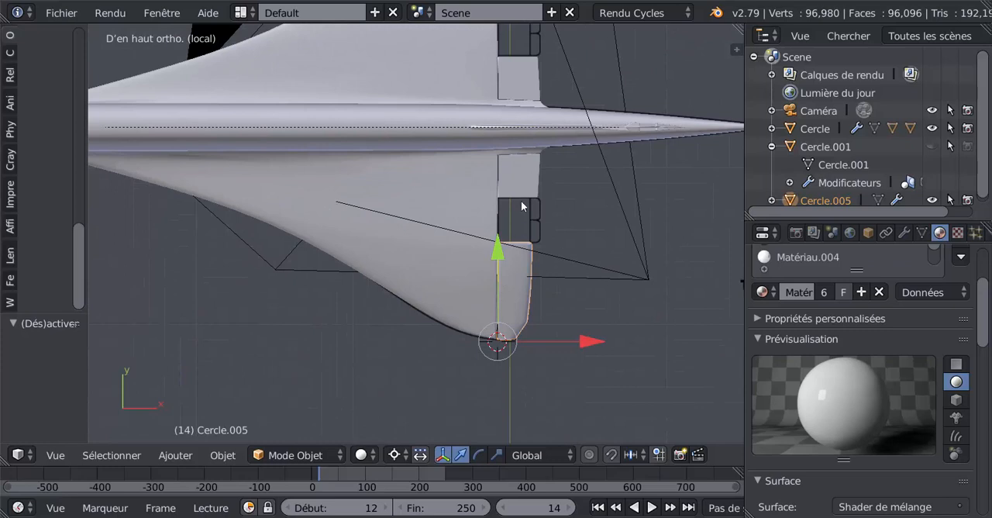
Shift the outer flap's front edge slightly toward the wing along X in top view.
scroll(522, 206, up, 3)
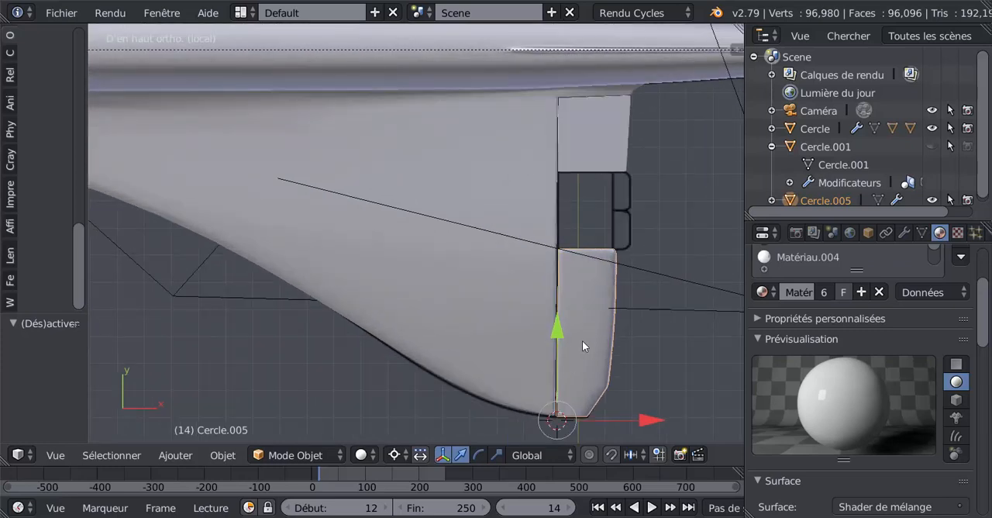
scroll(568, 348, up, 1)
shift+middle_drag(581, 346, 495, 236)
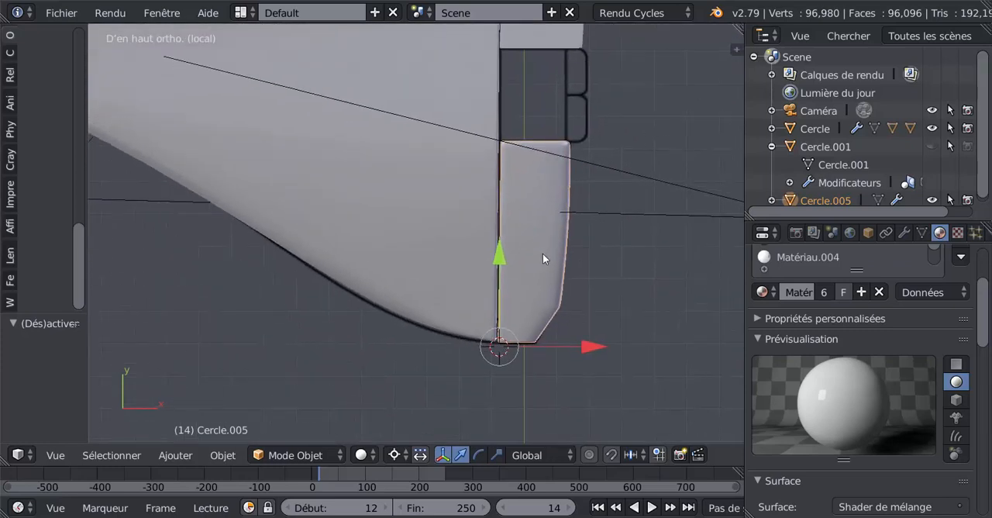
click(604, 285)
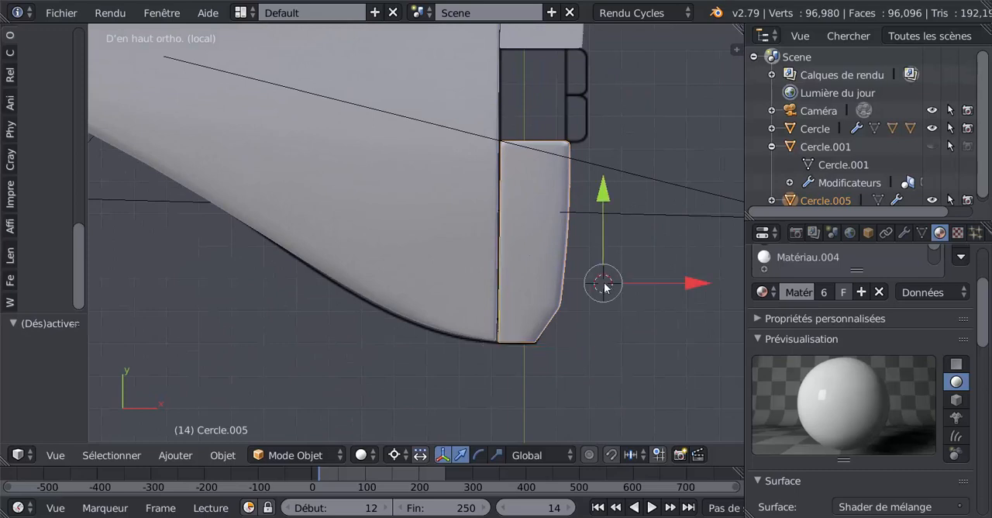
drag(694, 282, 686, 284)
key(Tab)
Add a second lengthwise edge loop to the outer flap and slide it tight against the rear edge.
key(Tab)
scroll(512, 185, down, 3)
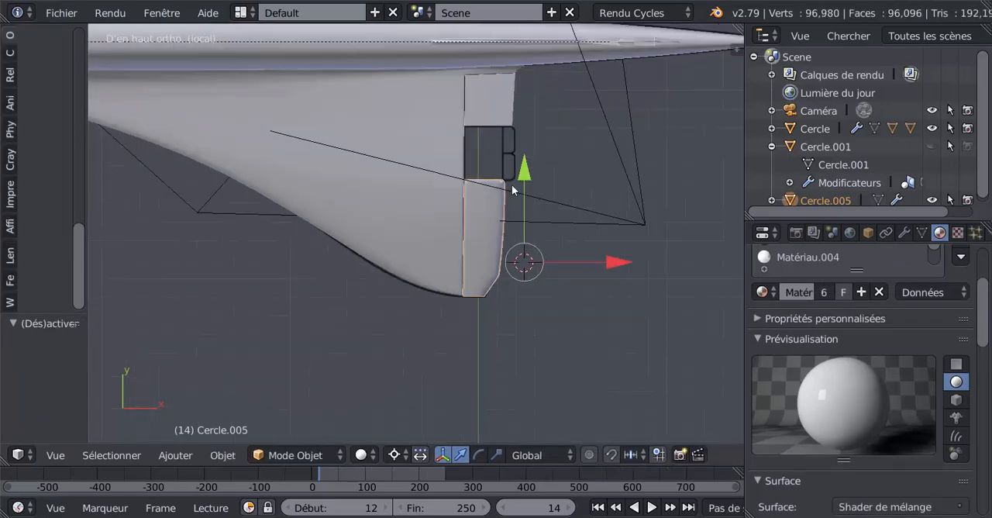
key(Tab)
scroll(511, 226, up, 2)
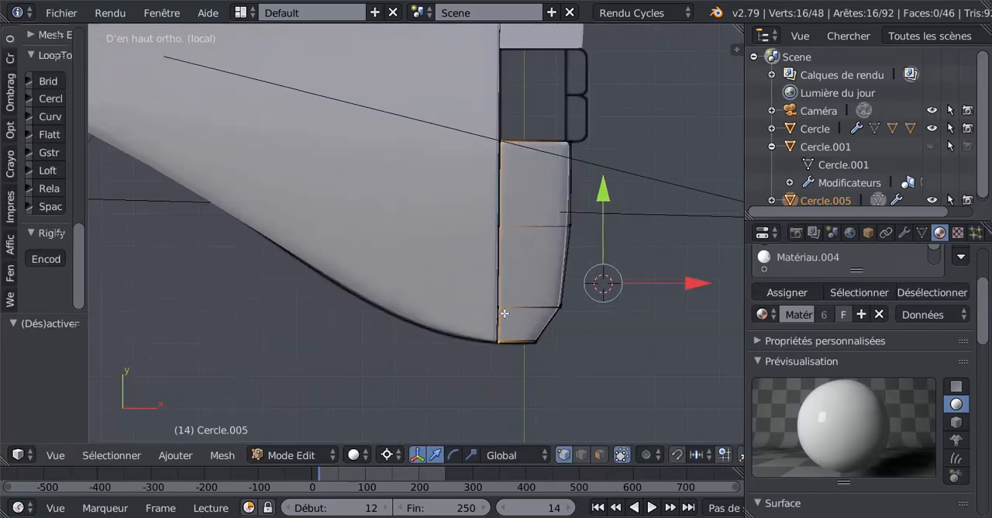
middle_drag(511, 226, 357, 251)
scroll(379, 238, up, 3)
shift+middle_drag(423, 226, 355, 342)
scroll(425, 290, up, 3)
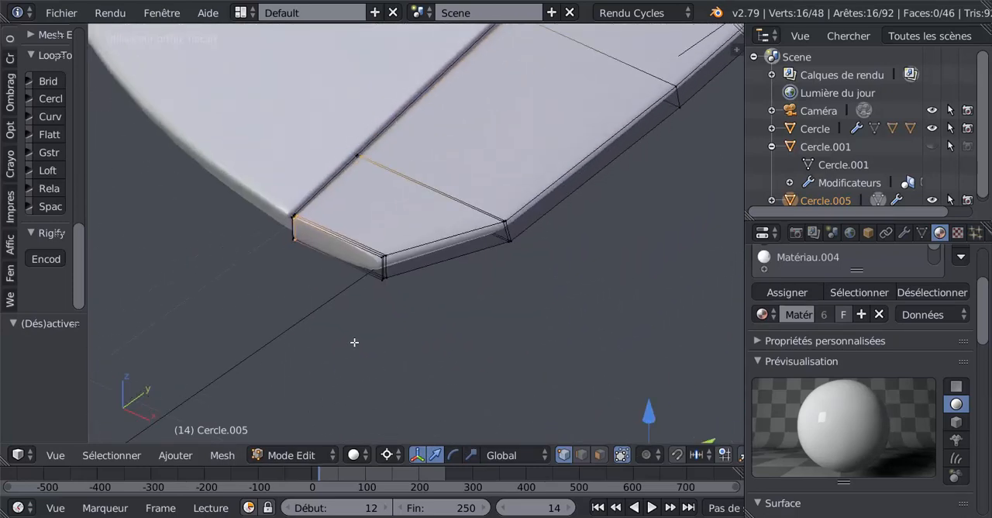
middle_drag(372, 269, 456, 311)
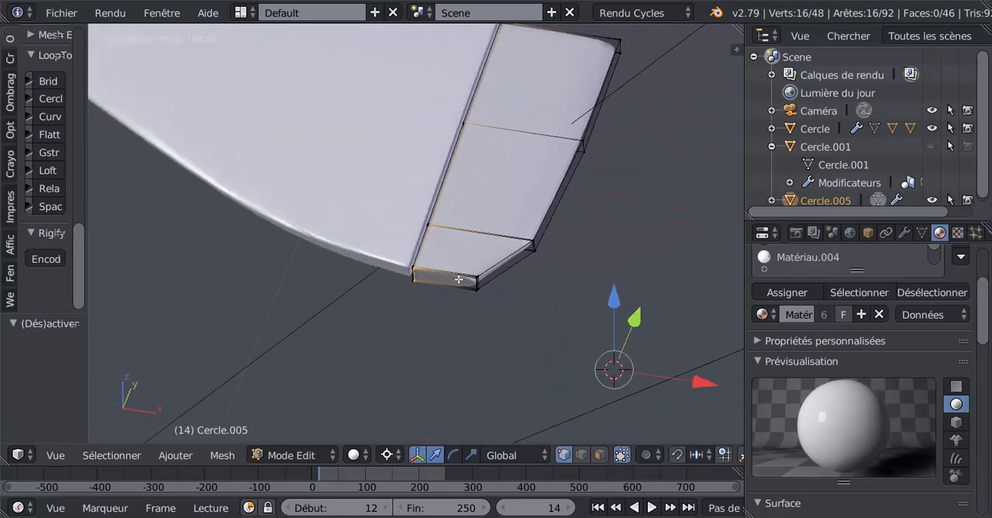
key(ctrl+r)
click(463, 278)
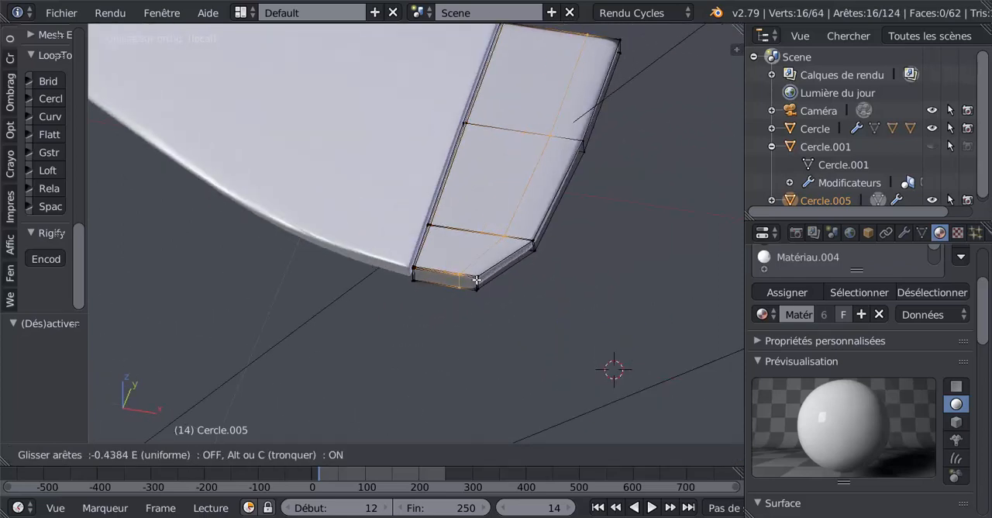
click(490, 280)
In side view, straighten the crosswise edge at the outer flap's clipped tip corner by sliding its lower vertices by about 0.059 and 0.792.
mouse_move(490, 281)
middle_down()
mouse_move(398, 277)
mouse_move(523, 241)
mouse_move(497, 293)
middle_up()
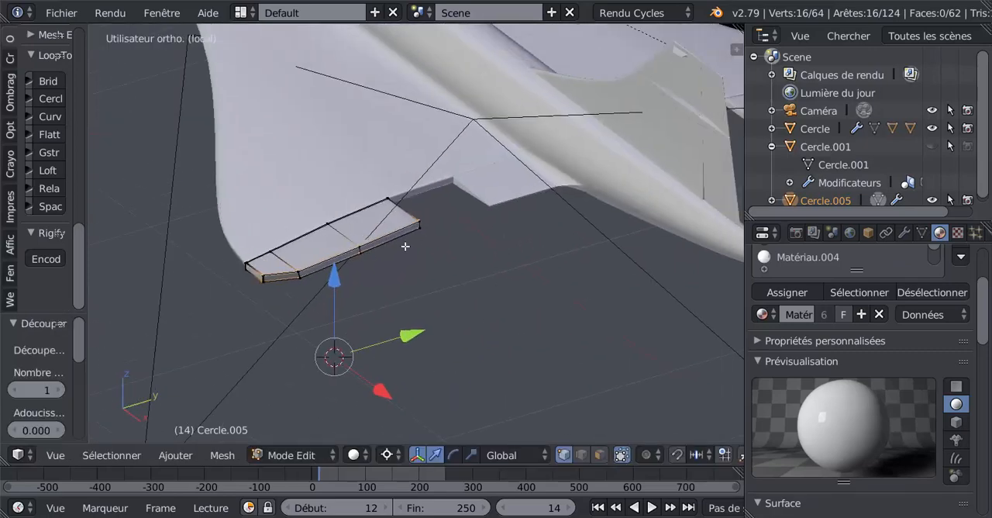
middle_drag(405, 245, 509, 218)
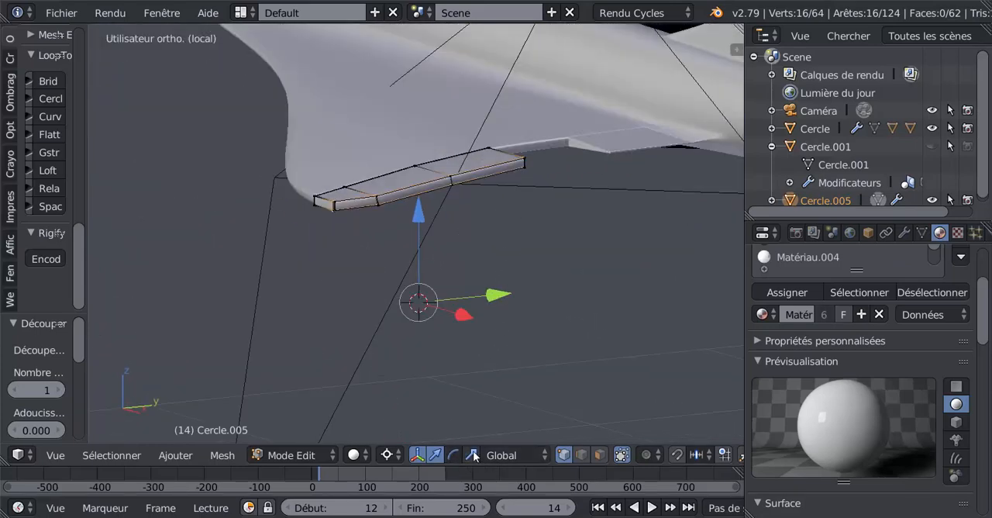
scroll(364, 223, up, 3)
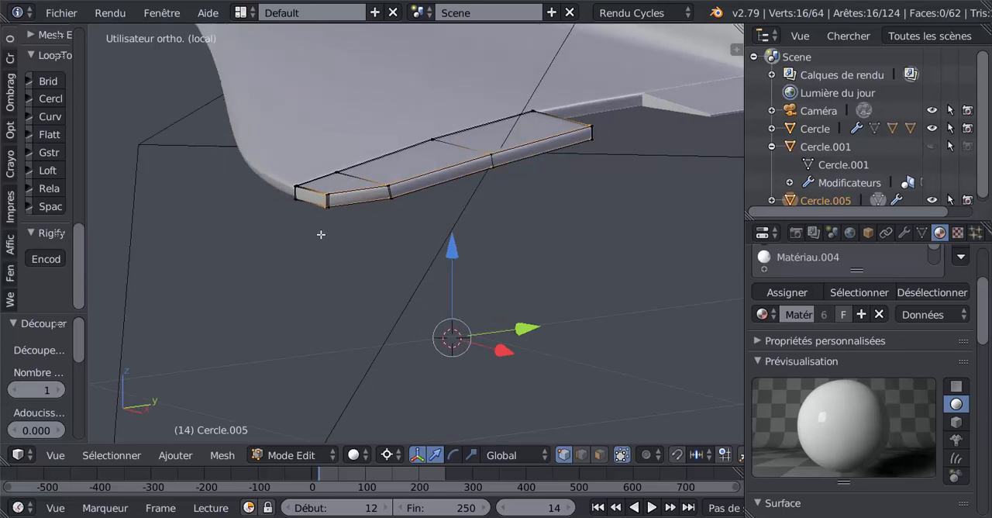
middle_drag(321, 234, 425, 162)
middle_drag(447, 204, 448, 185)
middle_drag(449, 135, 458, 211)
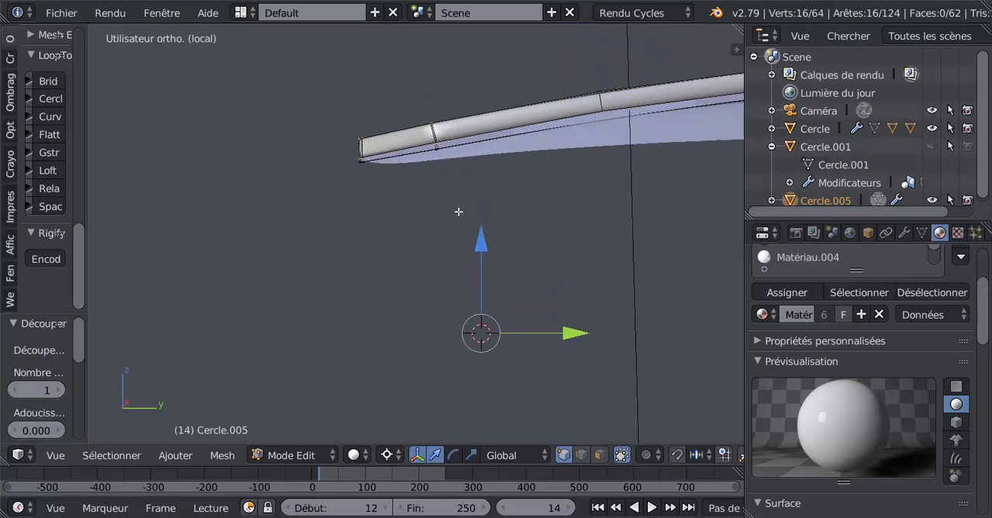
key(KP_3)
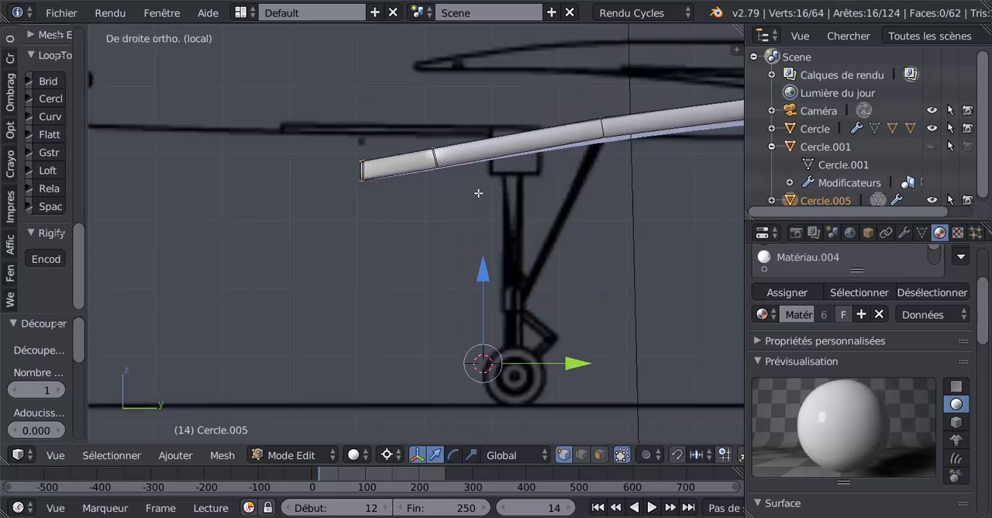
scroll(479, 193, up, 3)
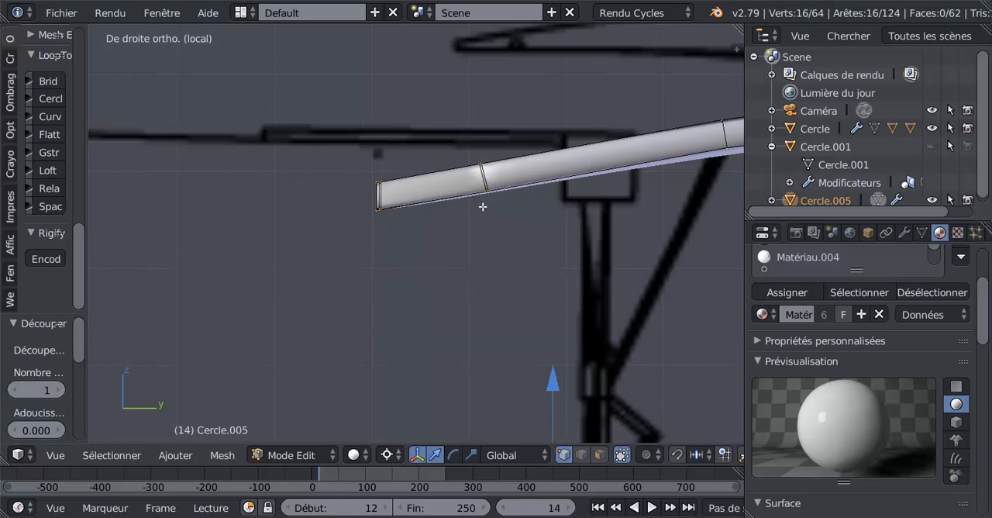
scroll(483, 206, up, 2)
right_click(512, 175)
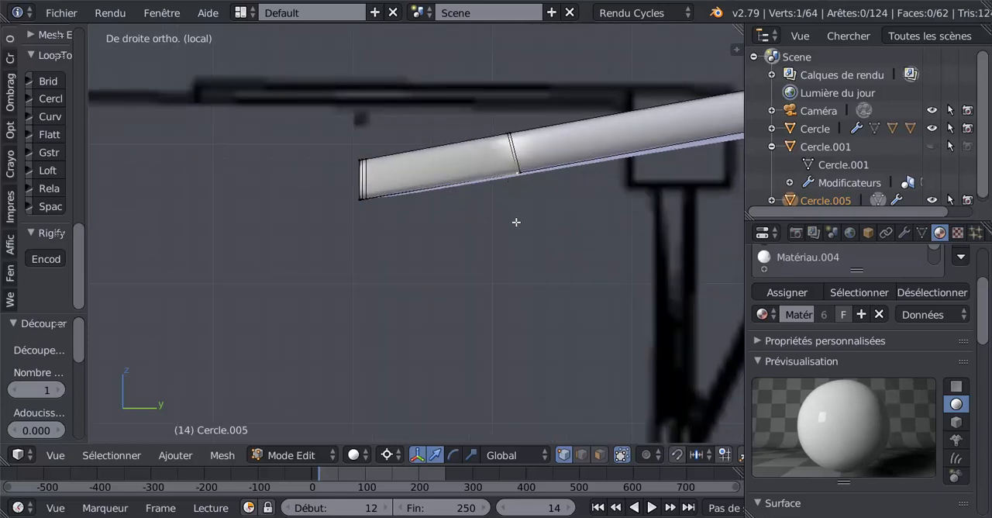
key(shift+v)
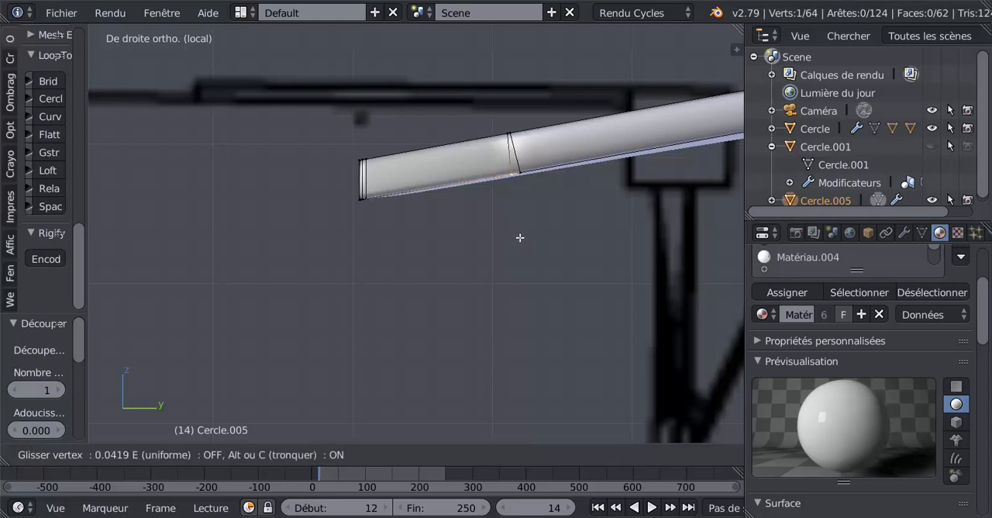
click(520, 244)
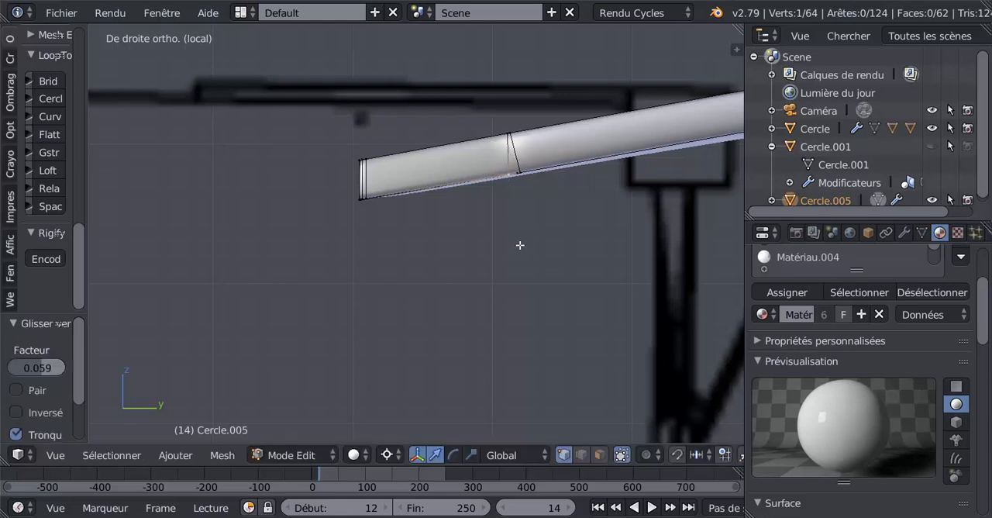
key(g)
key(g)
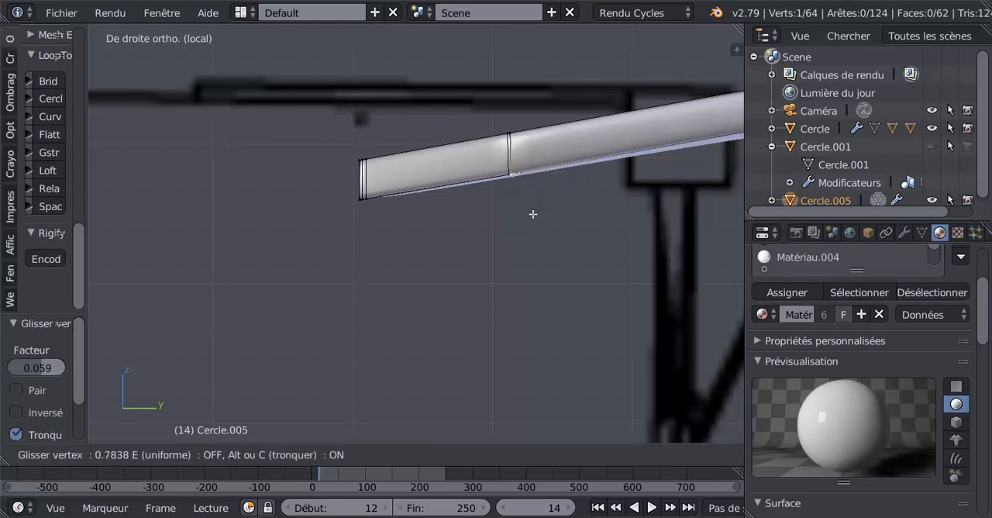
click(533, 215)
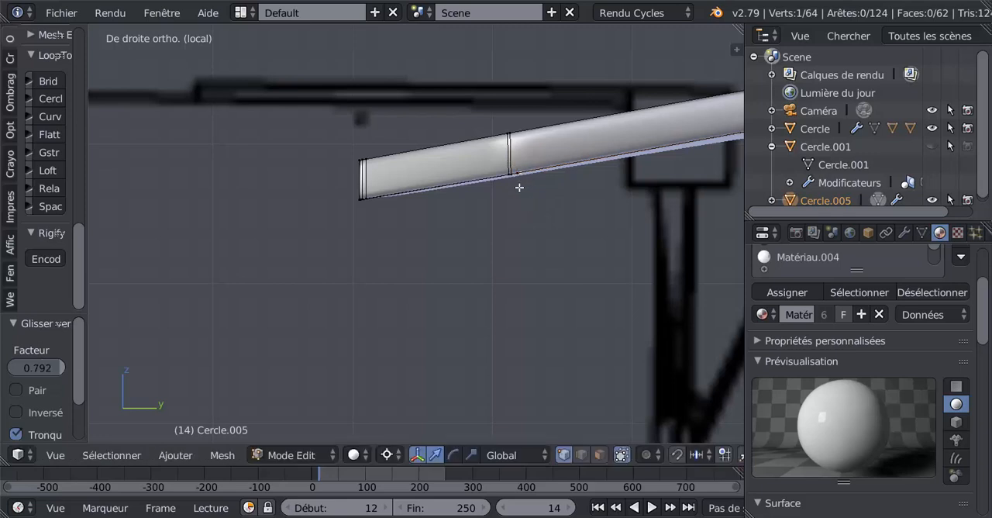
Slide the remaining underside vertex at the flap's clipped corner by 0.056 and 0.770 to align it with the crosswise edge.
scroll(514, 183, up, 1)
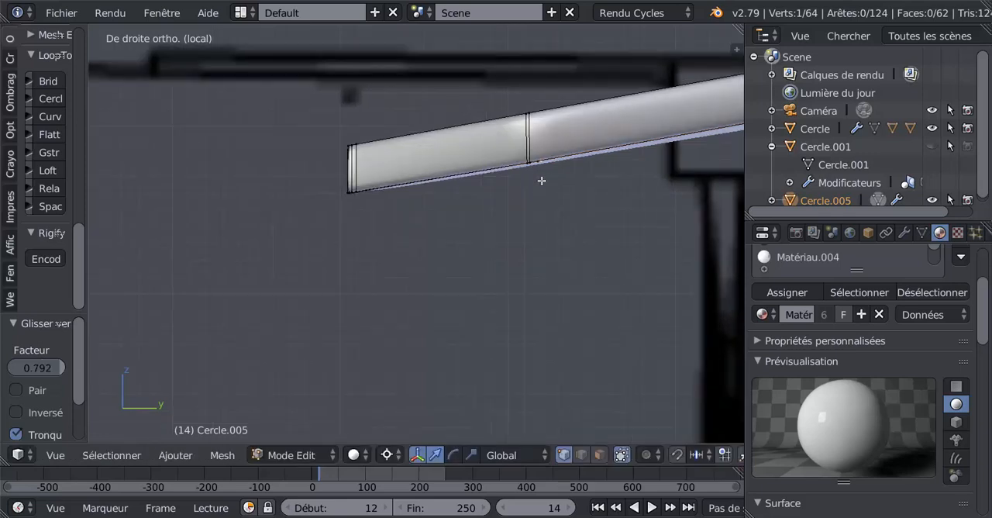
middle_drag(546, 179, 546, 224)
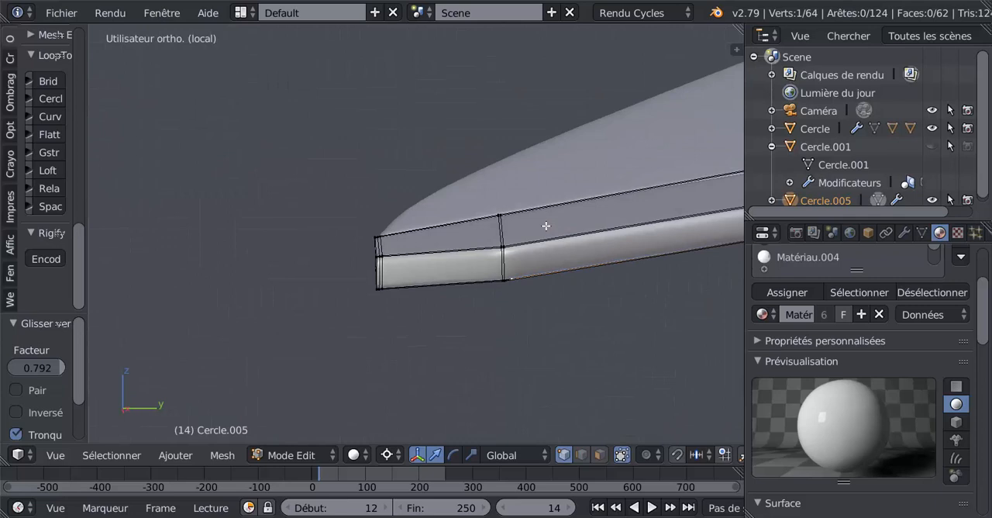
key(KP_3)
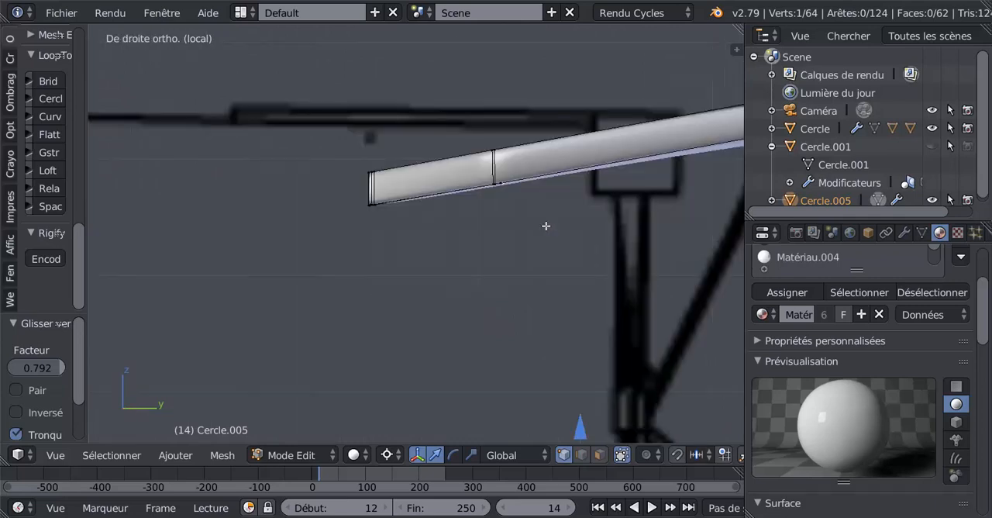
scroll(546, 226, up, 2)
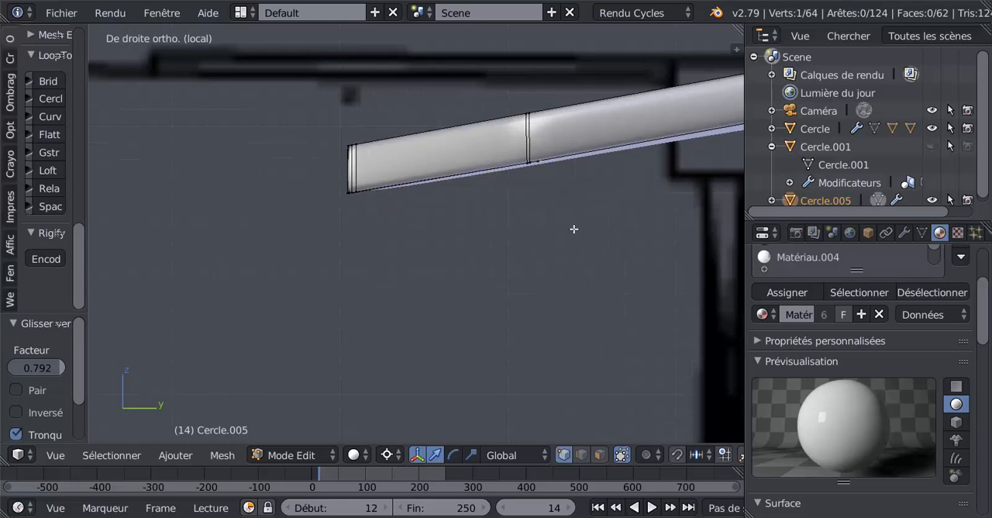
key(g)
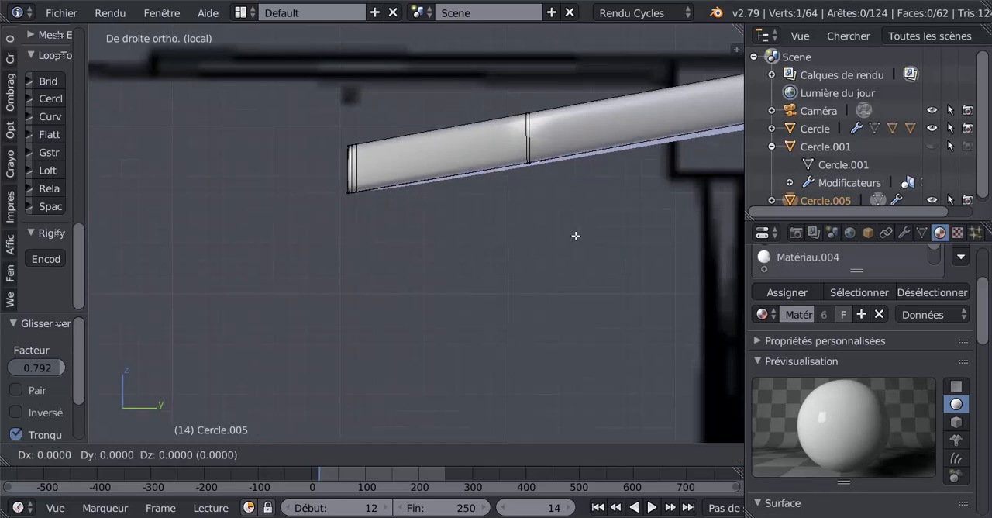
key(g)
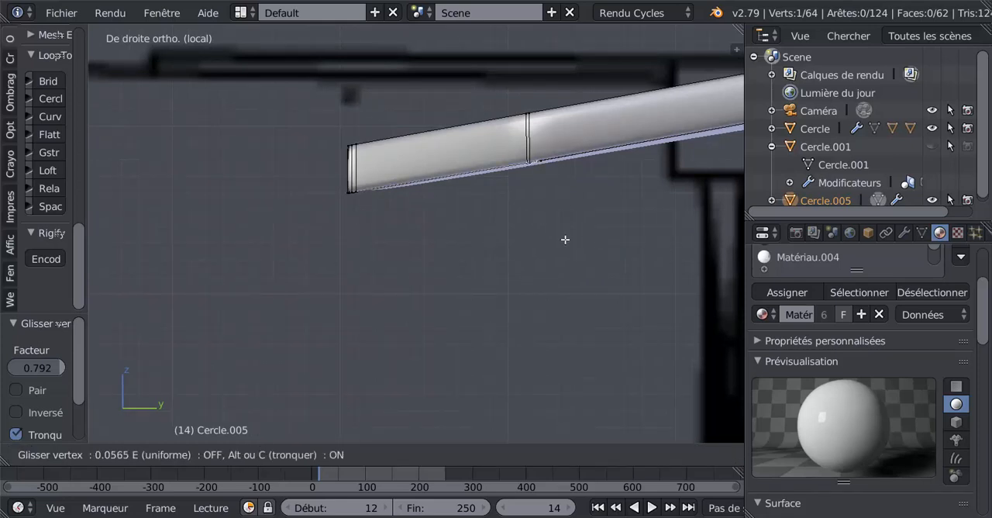
click(565, 240)
scroll(546, 162, up, 1)
middle_drag(546, 152, 547, 149)
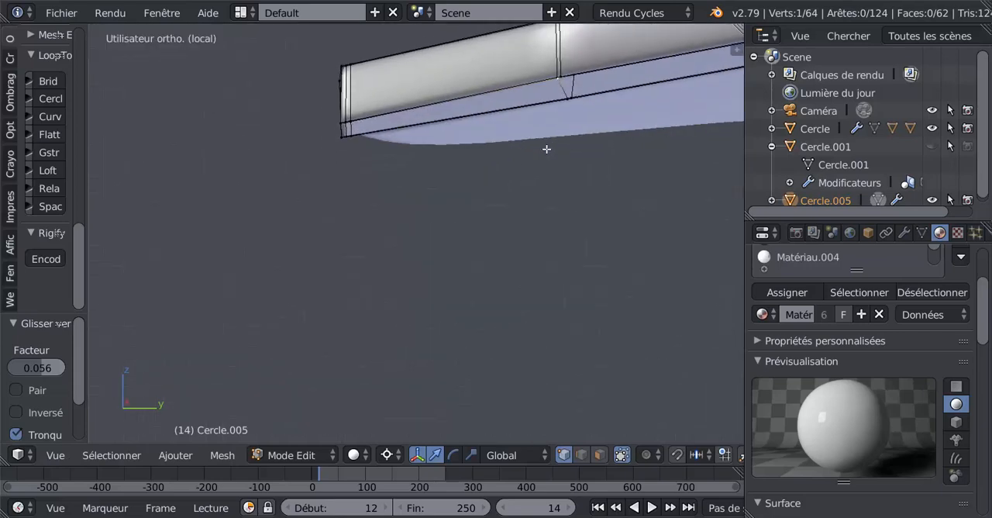
key(g)
key(g)
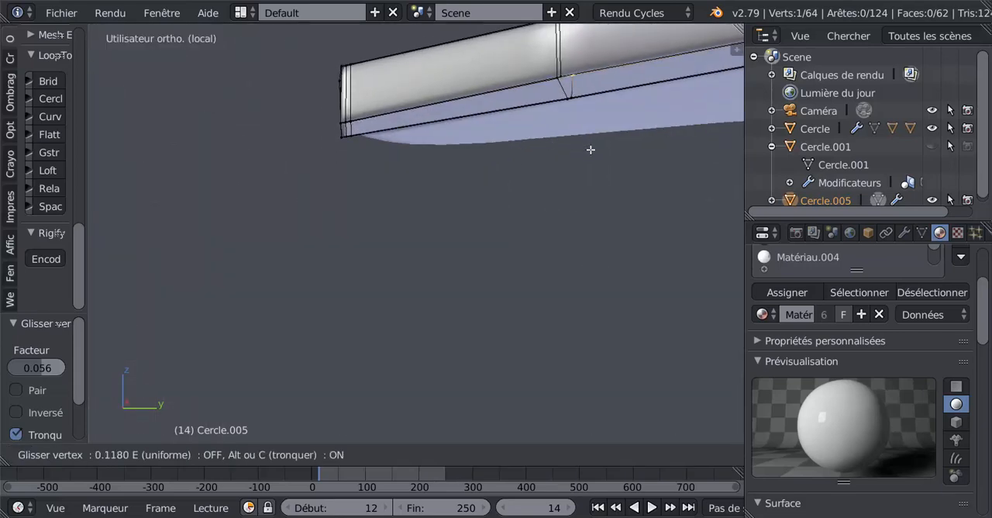
click(580, 152)
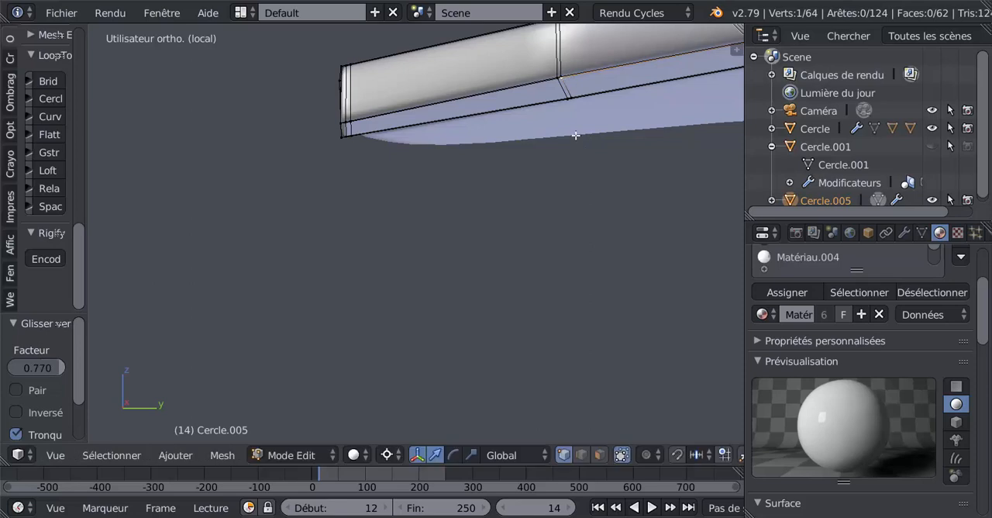
Select the two lower rear vertices of the flap's middle crosswise edge and slide them by about -0.010 in side view.
middle_drag(575, 130, 572, 177)
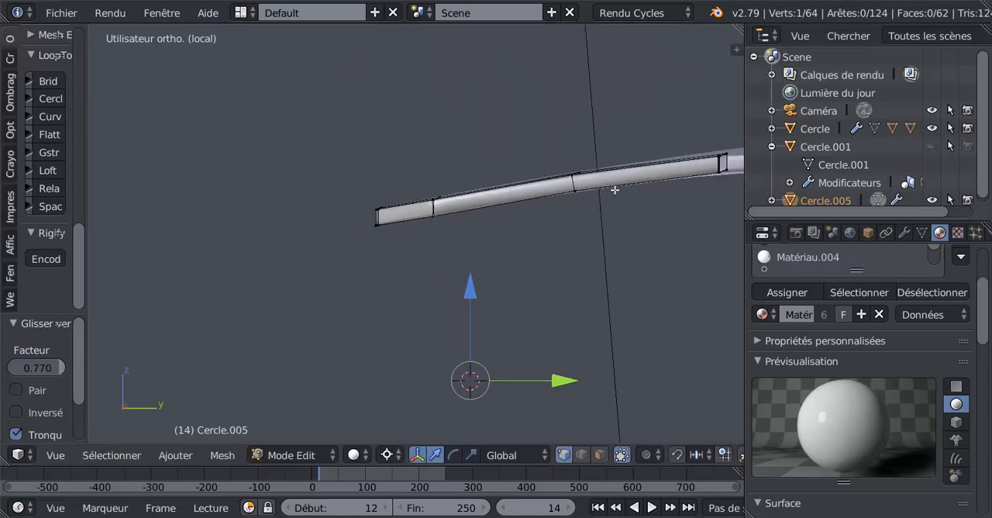
middle_drag(615, 205, 487, 284)
scroll(556, 228, up, 4)
shift+middle_drag(689, 164, 374, 223)
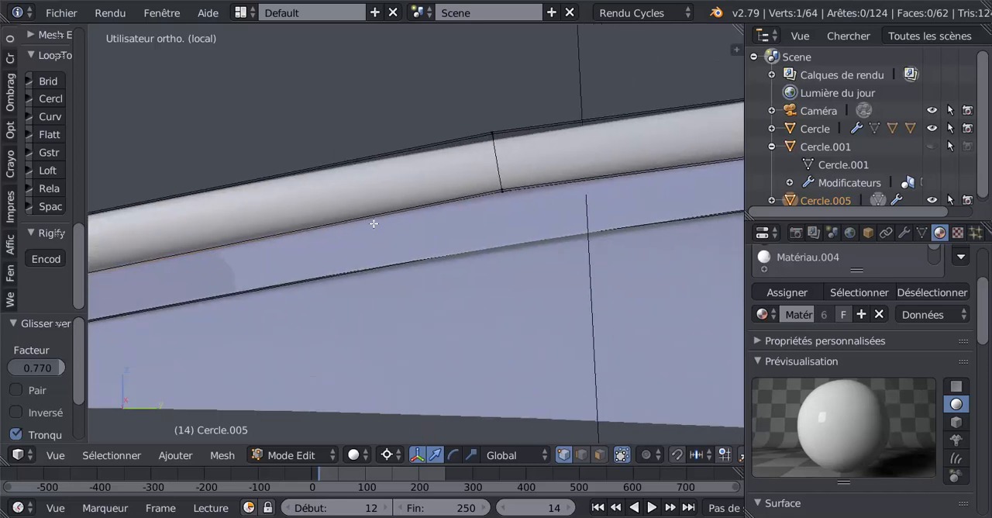
shift+right_click(502, 192)
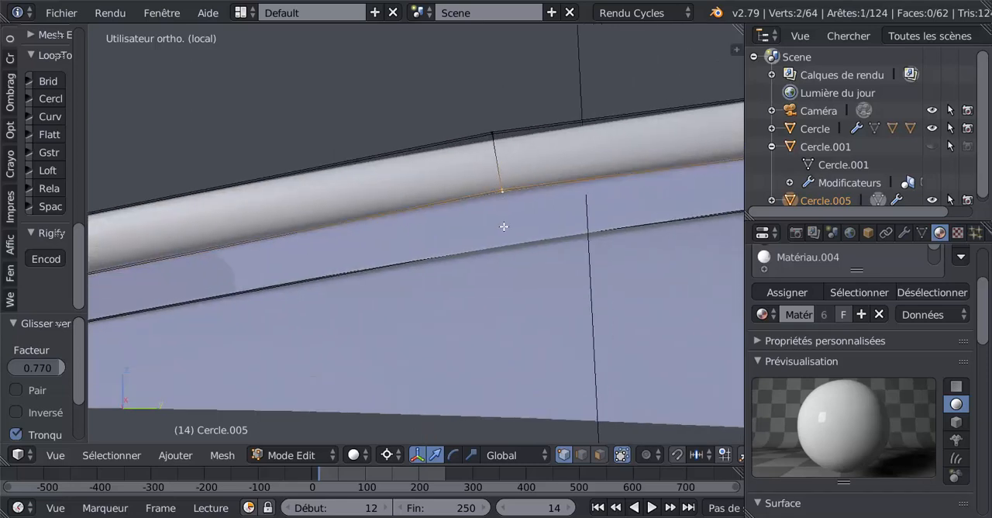
key(KP_3)
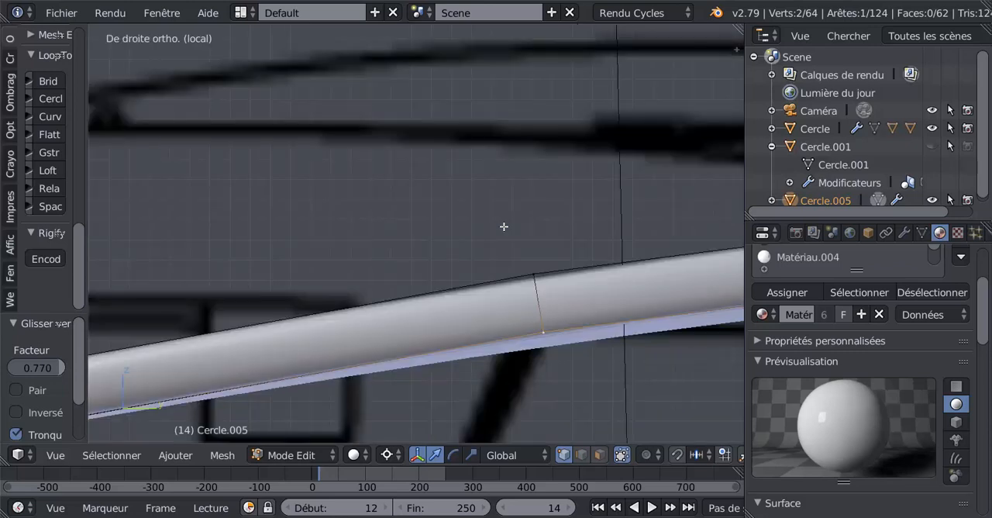
scroll(504, 227, down, 4)
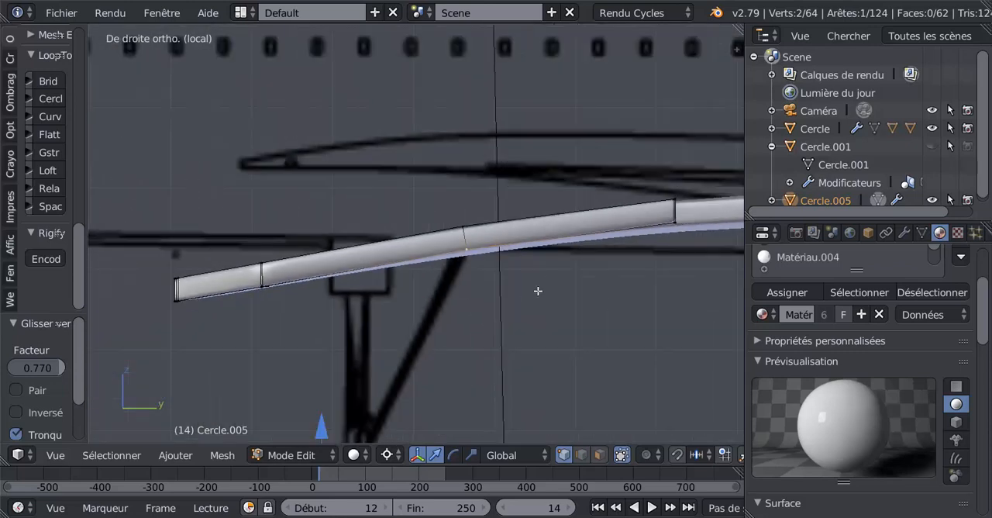
key(g)
key(g)
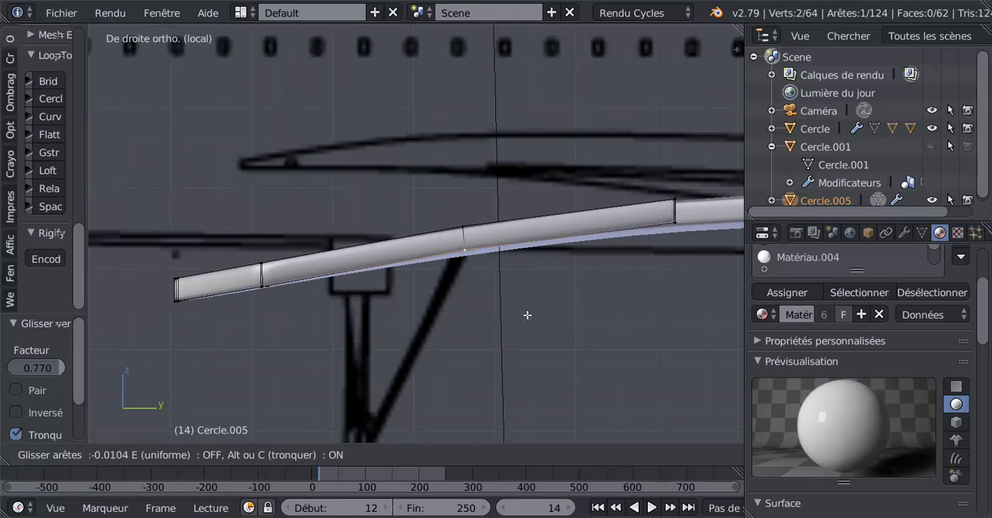
click(528, 315)
scroll(582, 309, down, 3)
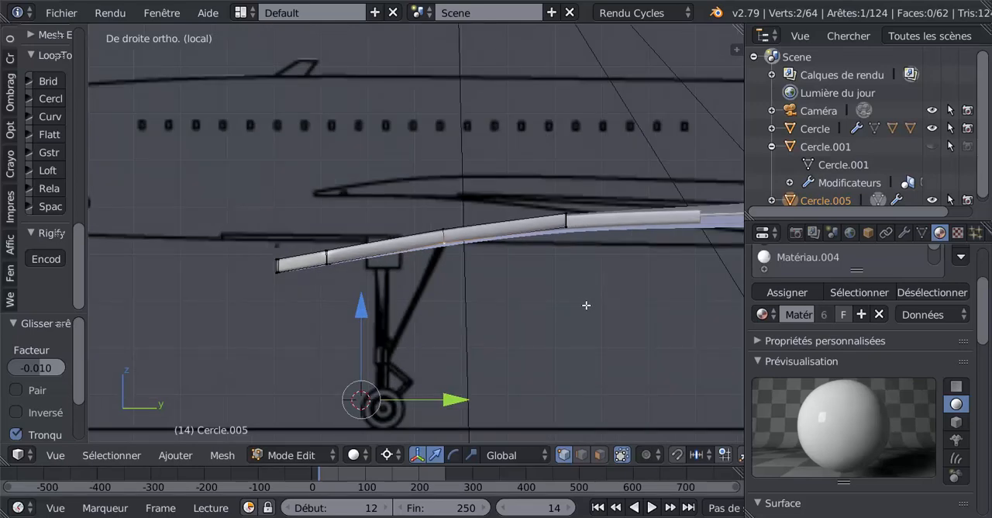
Add a crosswise edge loop to the outer flap and slide it by about -0.97, tight against the inboard side of the middle crosswise edge.
scroll(592, 302, up, 3)
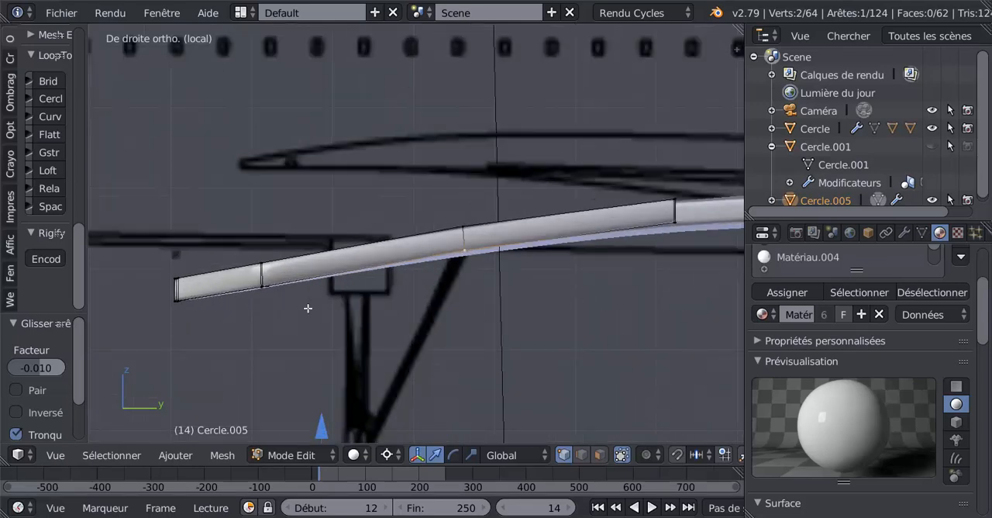
middle_drag(336, 299, 375, 330)
scroll(388, 332, up, 4)
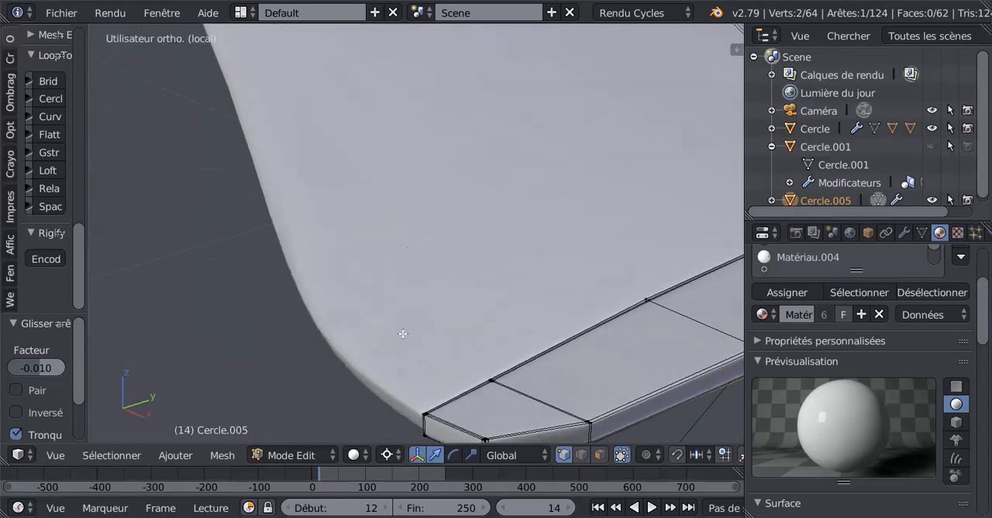
shift+middle_drag(508, 344, 385, 278)
middle_drag(450, 297, 410, 296)
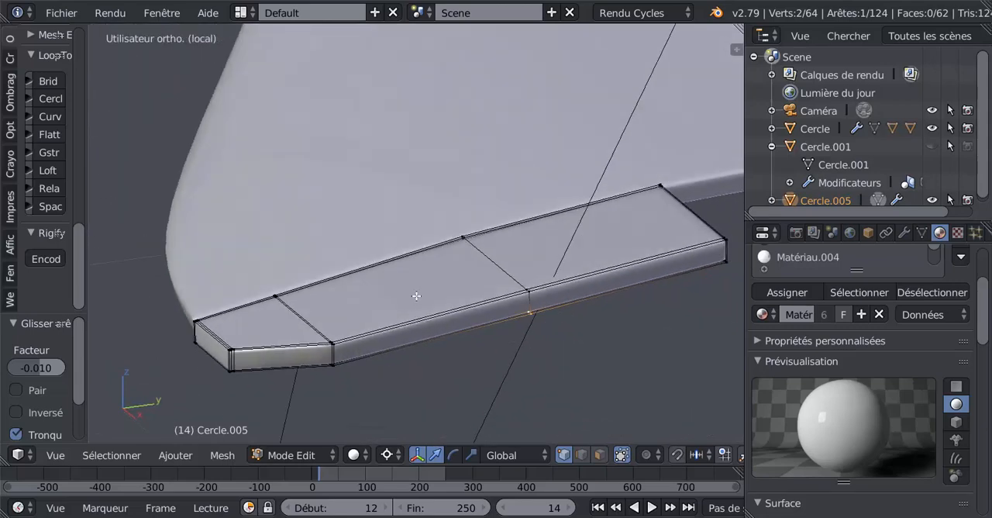
middle_drag(516, 258, 435, 230)
scroll(507, 283, up, 1)
scroll(511, 285, up, 1)
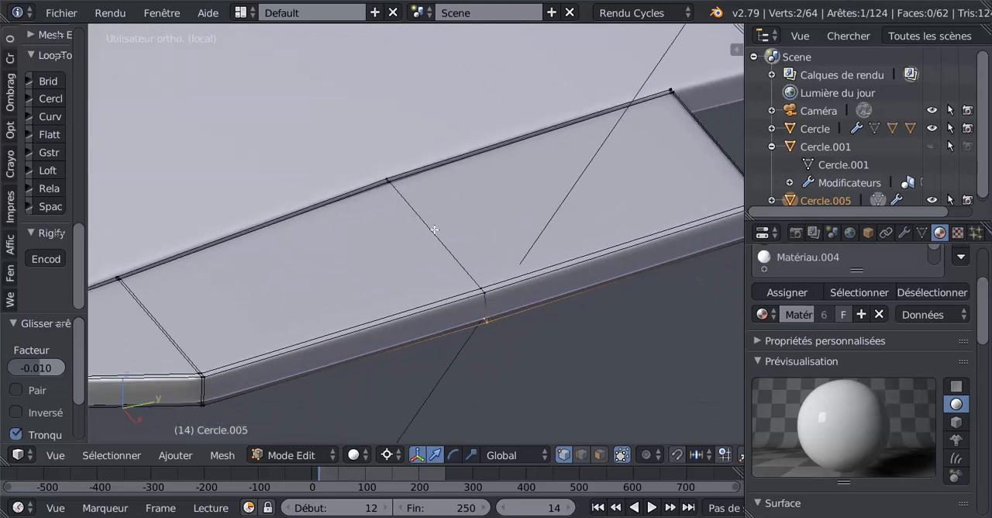
key(ctrl+r)
click(513, 282)
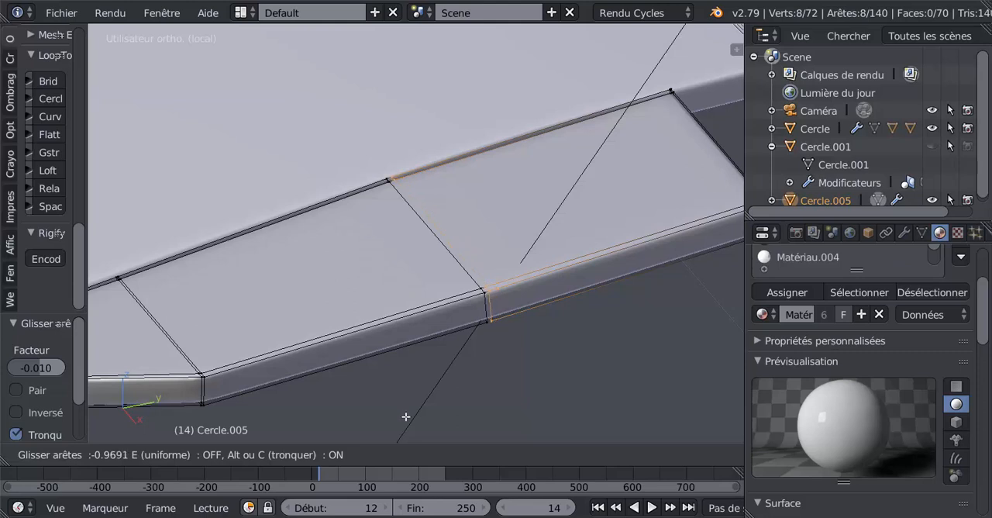
click(406, 416)
scroll(487, 387, up, 3)
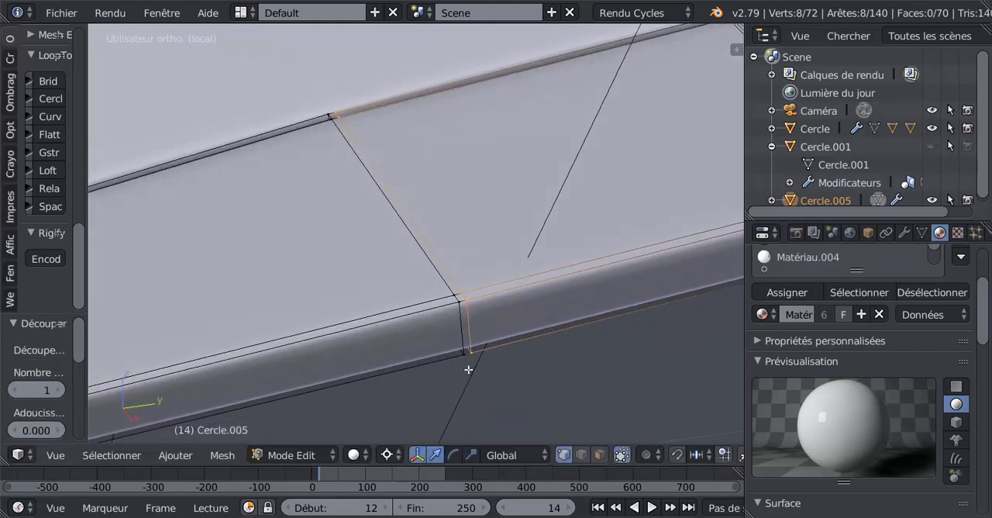
Select the ring of narrow faces between the two middle crosswise edges and assign them the black Matériau.007 in a new material slot.
click(600, 455)
alt+right_click(463, 300)
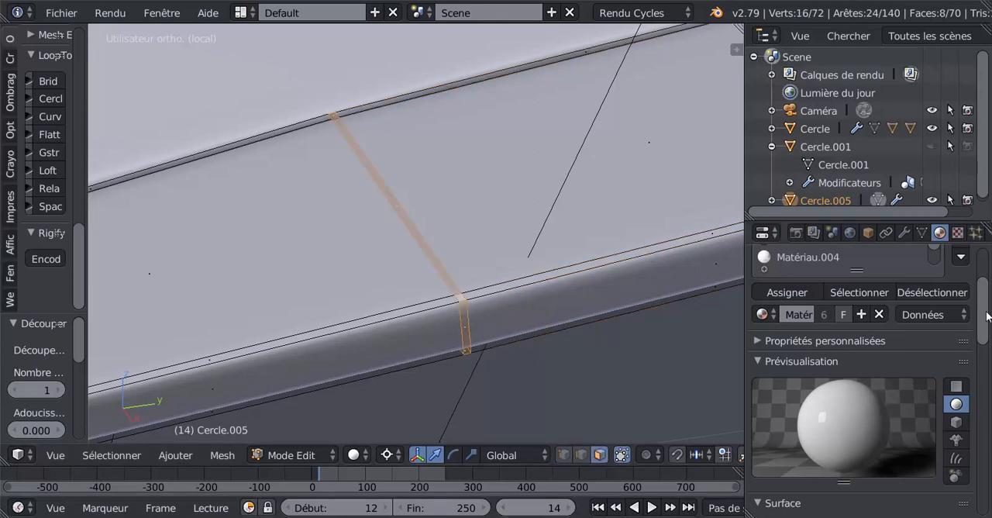
scroll(990, 283, up, 5)
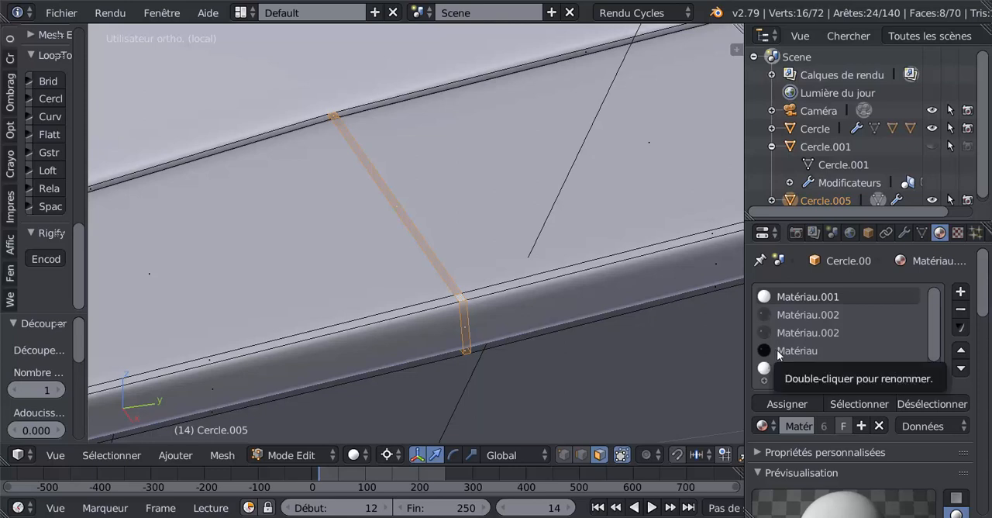
click(960, 291)
click(763, 426)
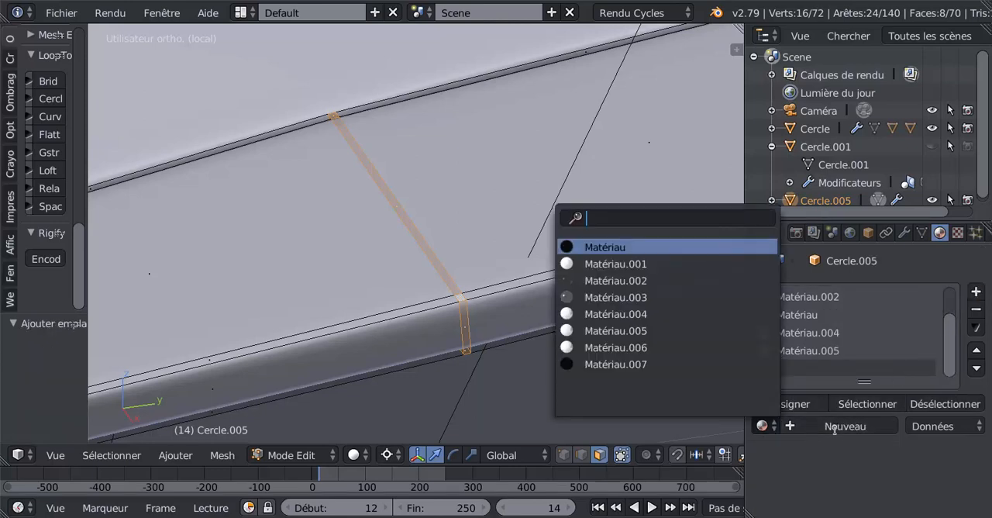
click(833, 427)
click(764, 425)
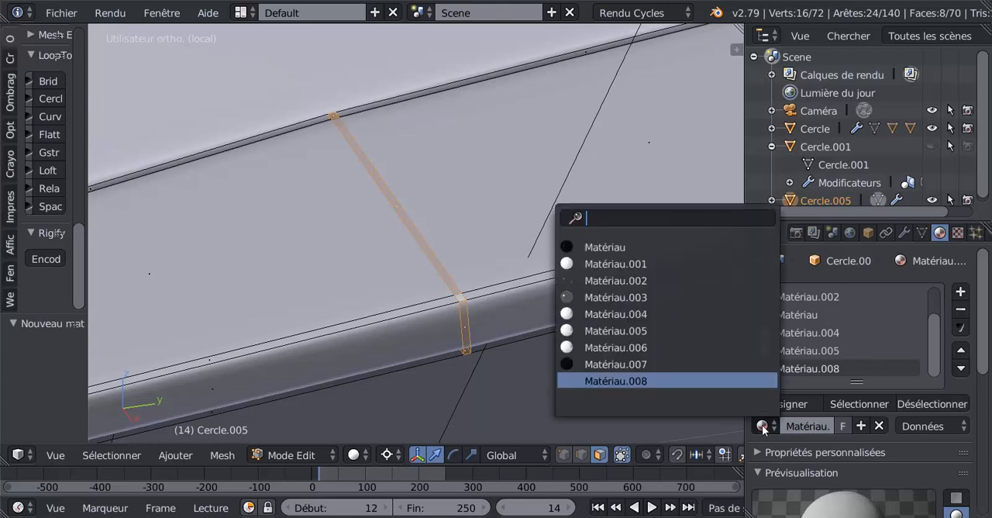
click(604, 363)
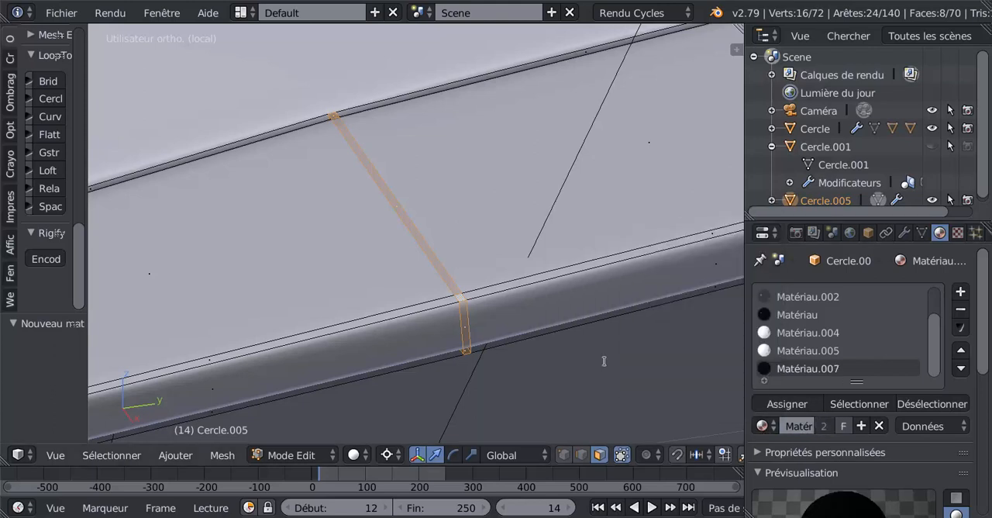
click(810, 406)
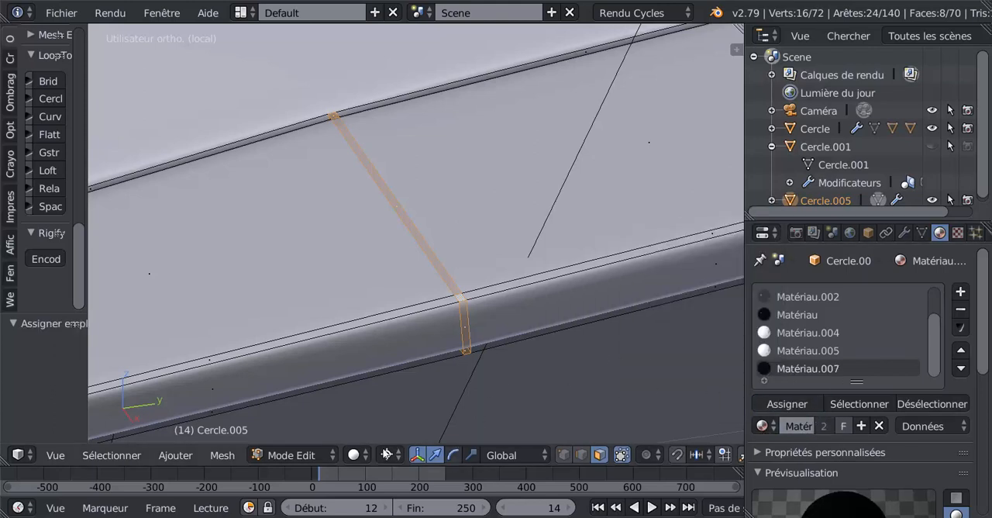
Preview the flap in rendered shading, and switch the viewport to material shading.
click(354, 456)
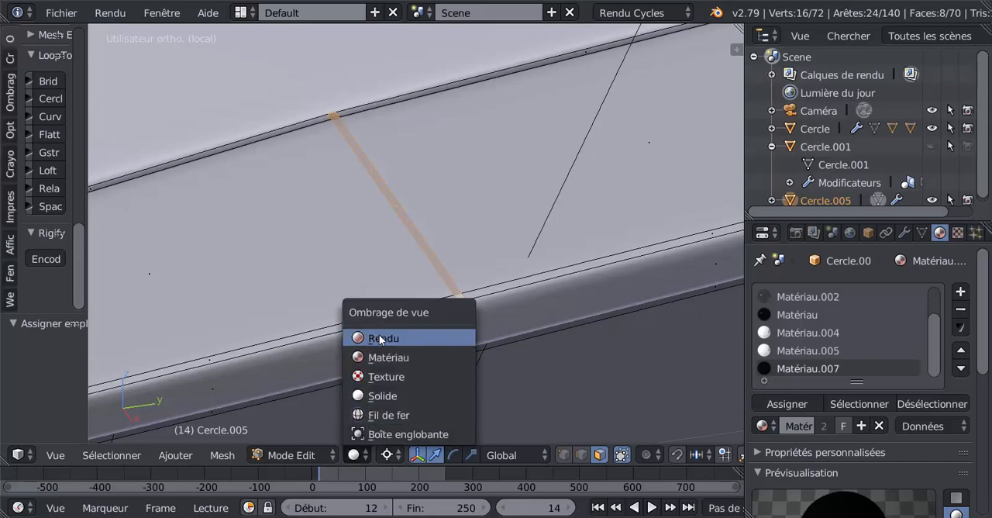
click(469, 341)
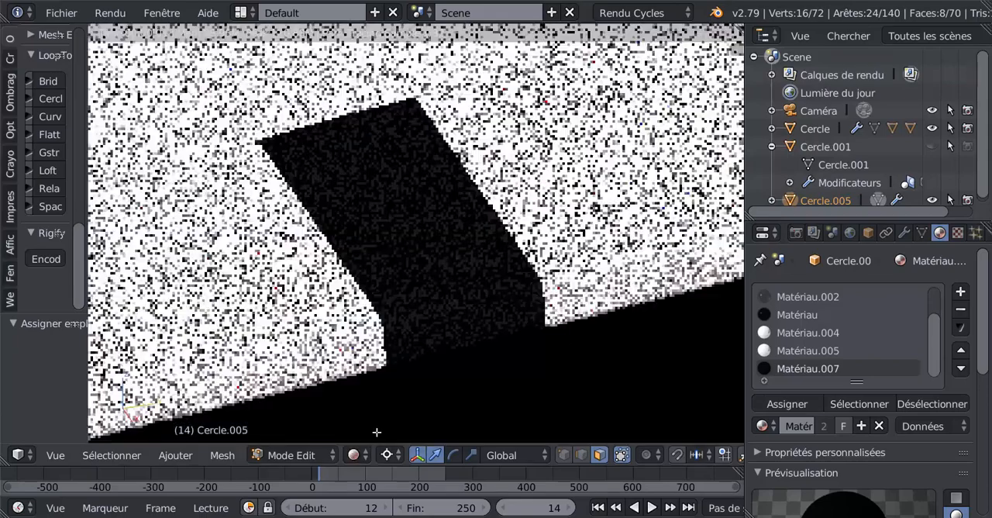
scroll(651, 237, down, 5)
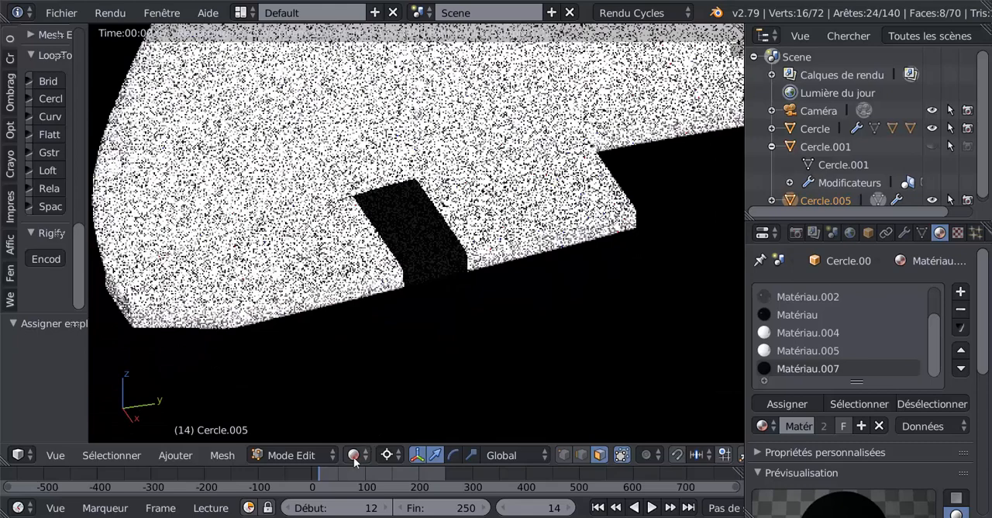
click(353, 455)
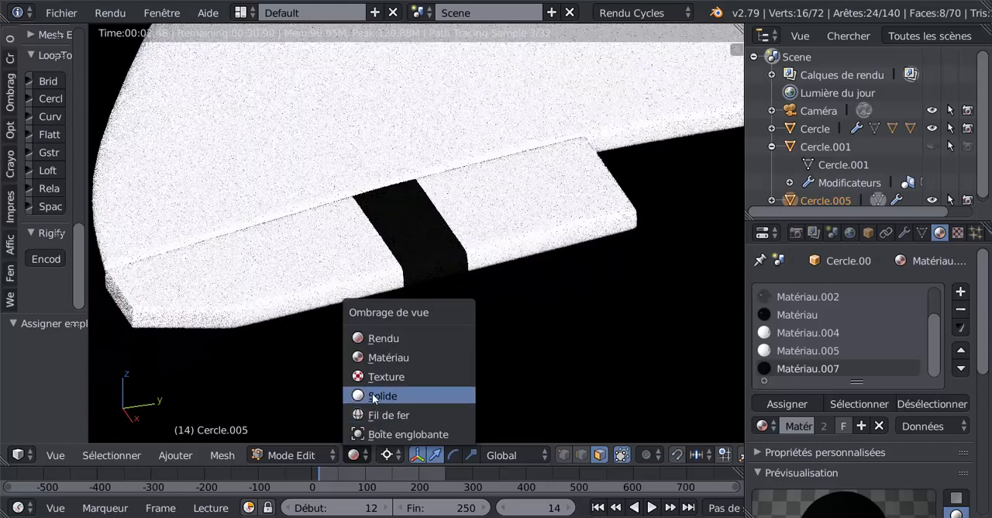
click(374, 357)
scroll(466, 320, up, 4)
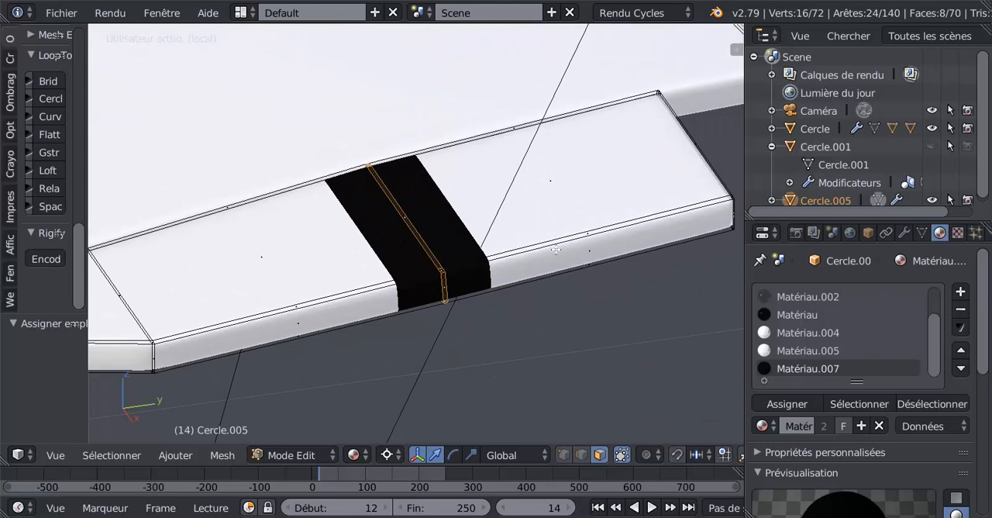
key(ctrl+t)
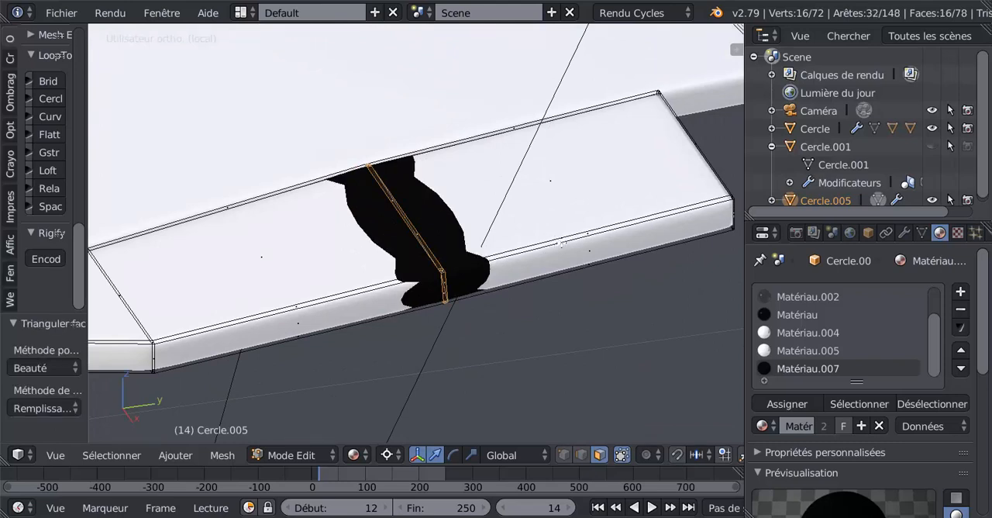
click(557, 236)
key(ctrl+z)
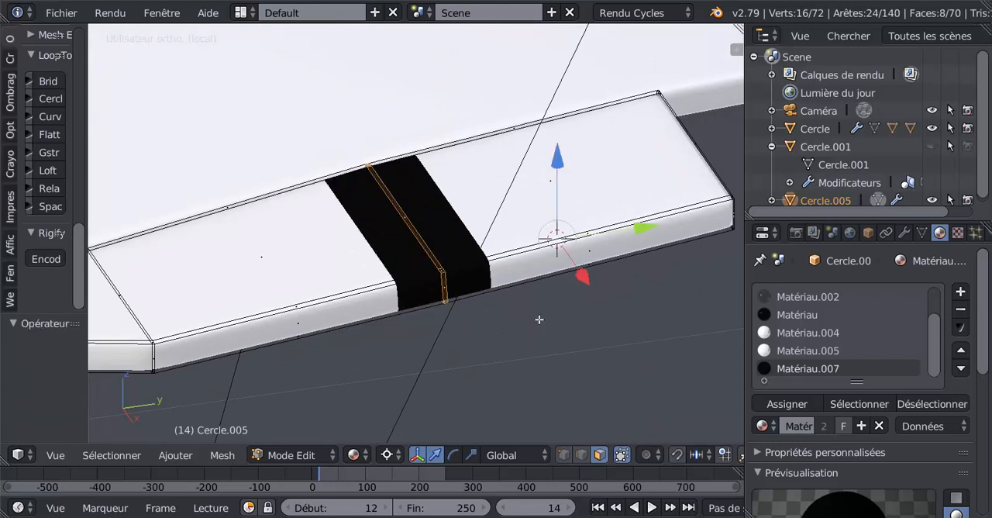
Add one crosswise edge loop on each side of the black strip and slide both tight against it, the outboard one by about 0.99.
key(ctrl+r)
click(547, 263)
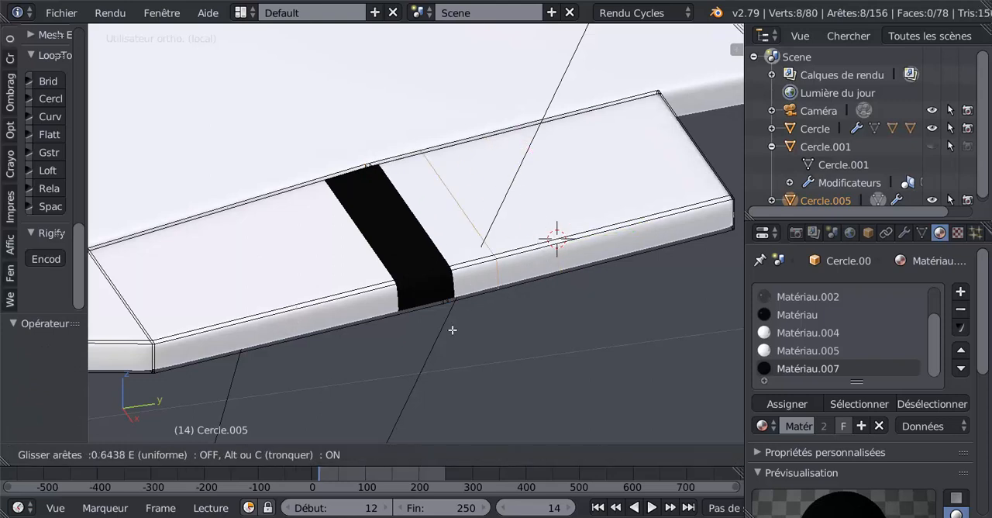
click(420, 369)
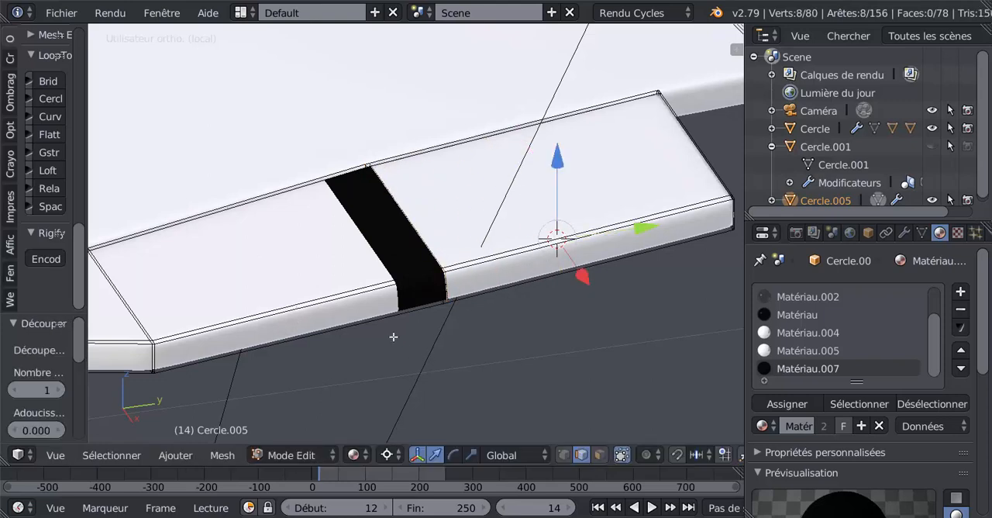
key(ctrl+r)
click(330, 301)
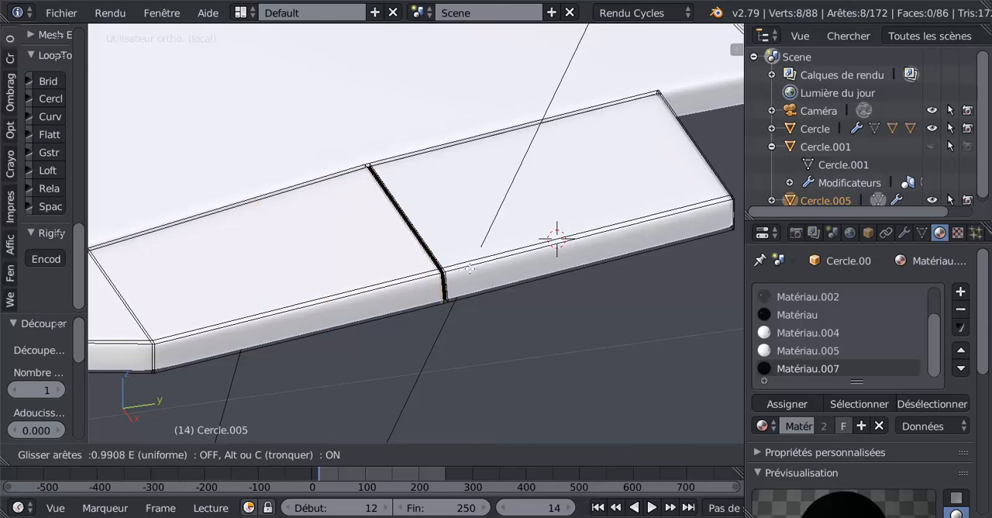
click(469, 268)
scroll(469, 267, up, 4)
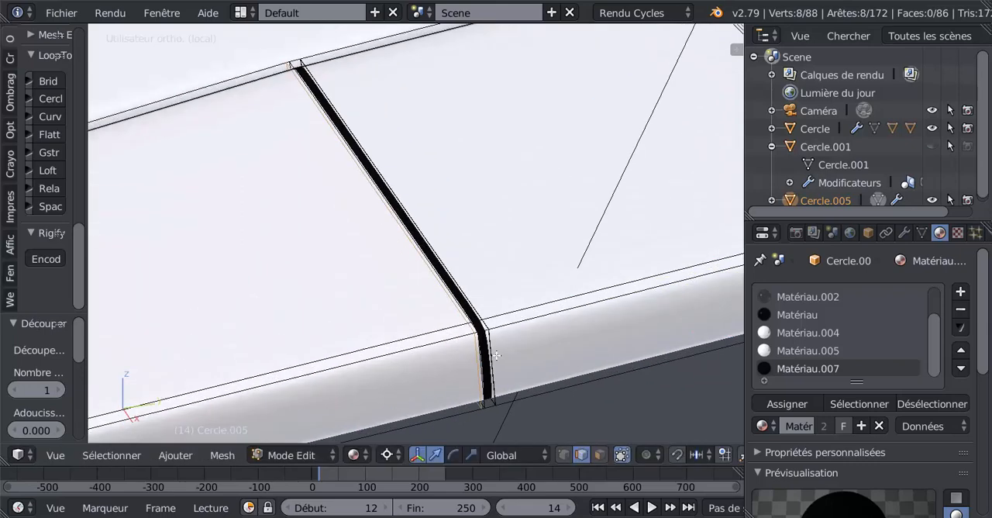
Add an edge loop centred along the black strip, without sliding it.
middle_drag(496, 355, 491, 350)
scroll(476, 352, up, 2)
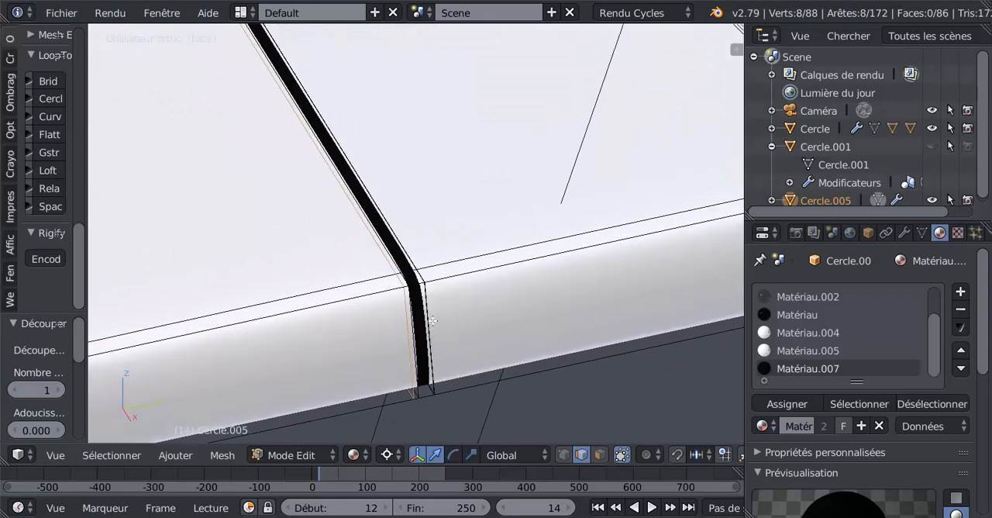
scroll(432, 320, up, 1)
key(ctrl+r)
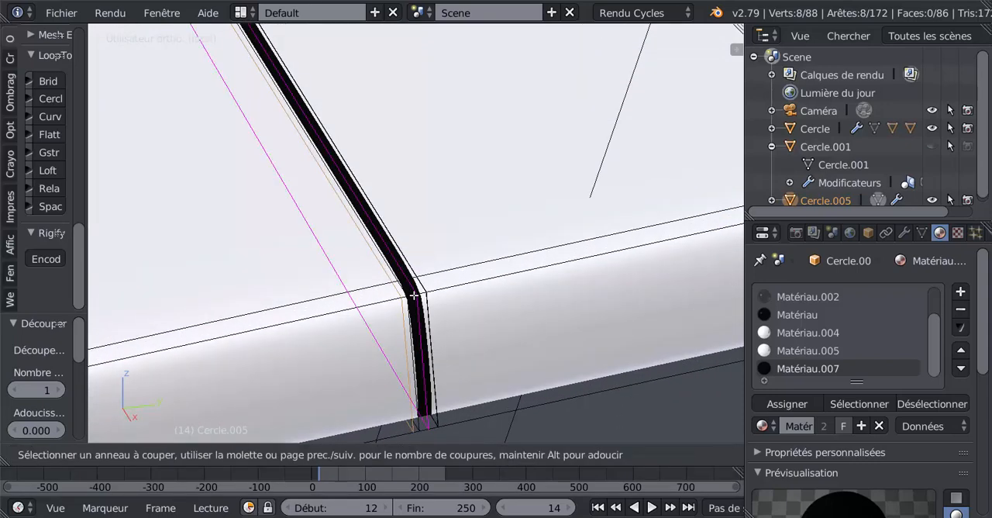
click(414, 295)
right_click(414, 295)
Set the pivot to the selection's median point, scale the strip's central loop to about 0.87 to sink a groove, and inspect it in Object mode.
scroll(517, 374, down, 2)
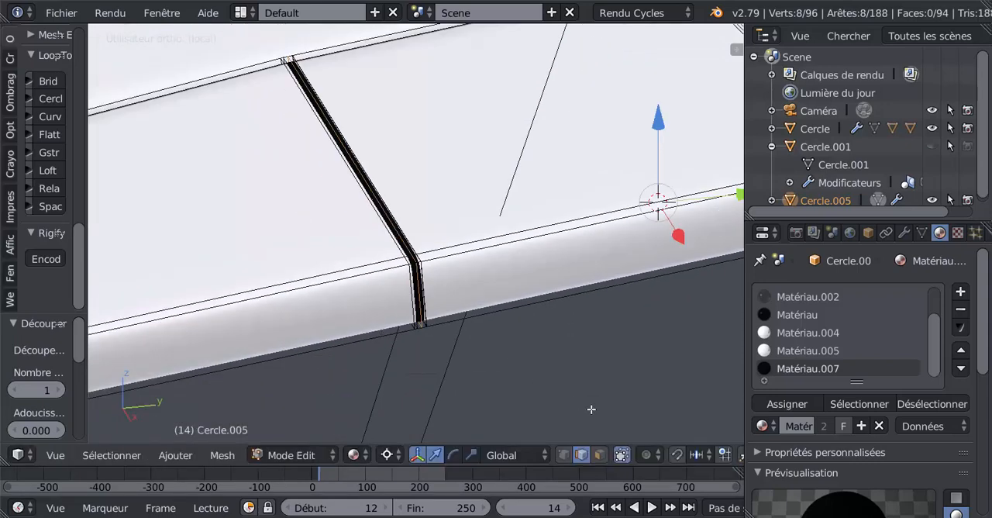
key(s)
right_click(594, 391)
click(387, 455)
click(427, 377)
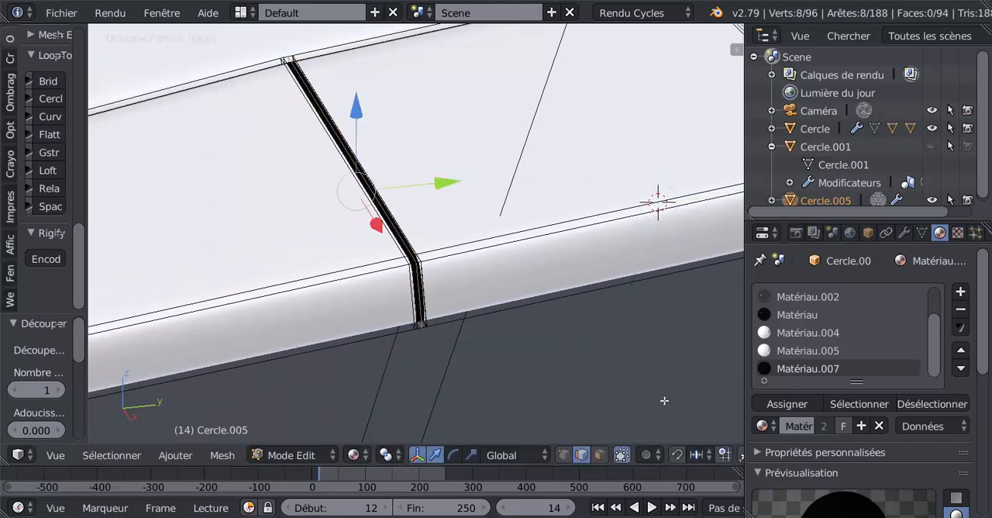
key(s)
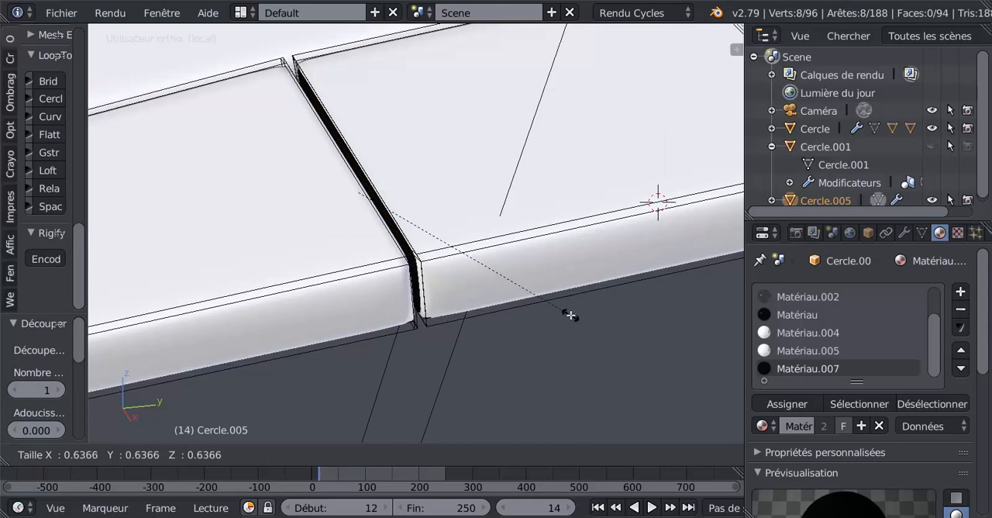
click(649, 362)
key(Tab)
scroll(553, 355, down, 6)
middle_drag(553, 355, 491, 346)
scroll(434, 333, up, 3)
key(Tab)
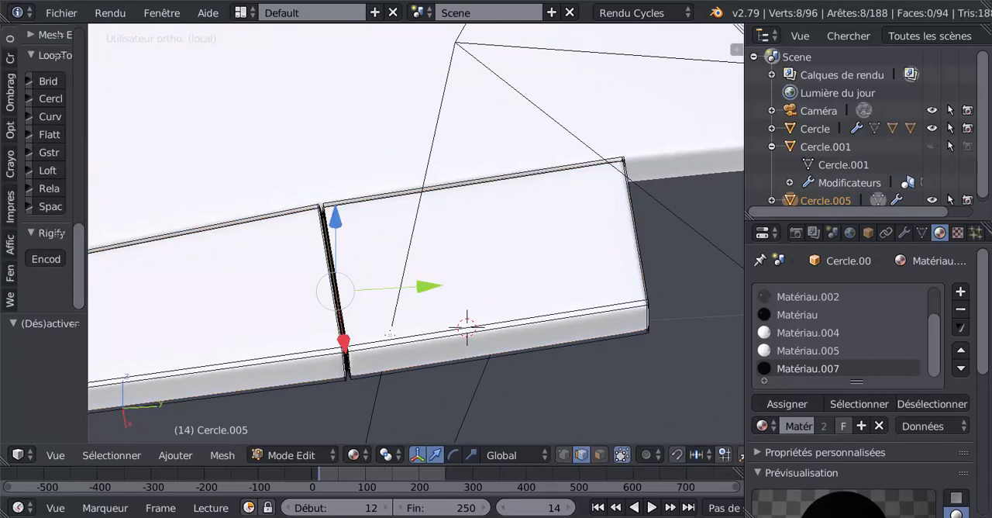
Select the two edge loops on the groove's inboard side and move them -0.002 along Y to narrow the gap.
scroll(389, 335, up, 4)
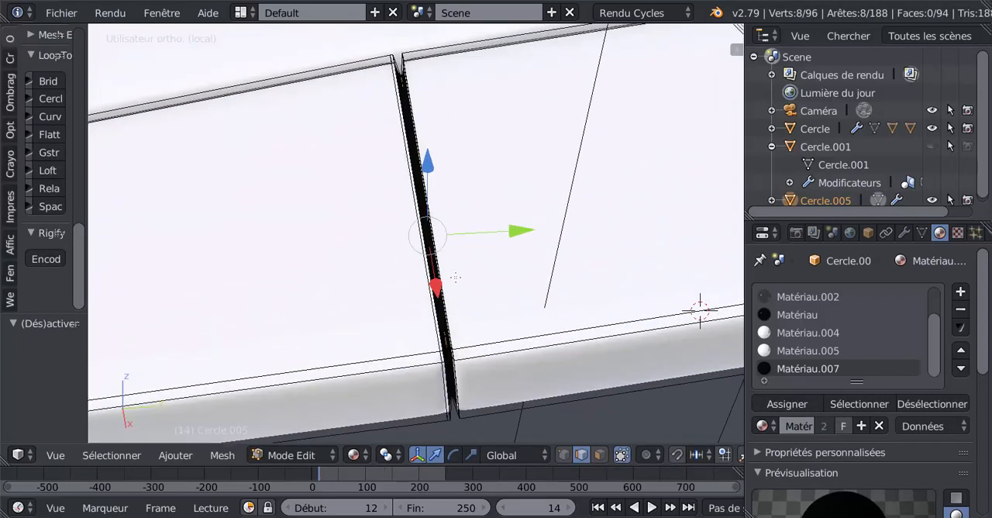
middle_drag(458, 324, 478, 268)
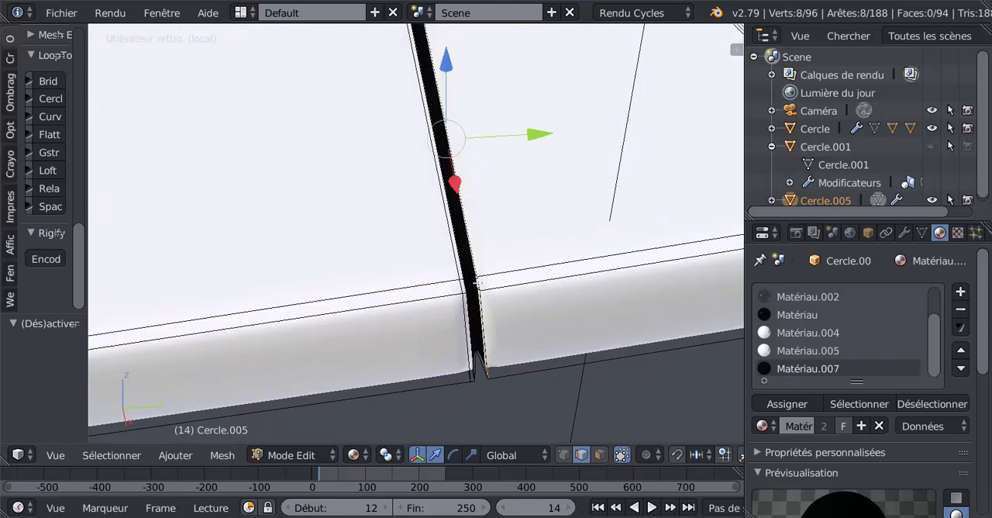
scroll(476, 285, up, 4)
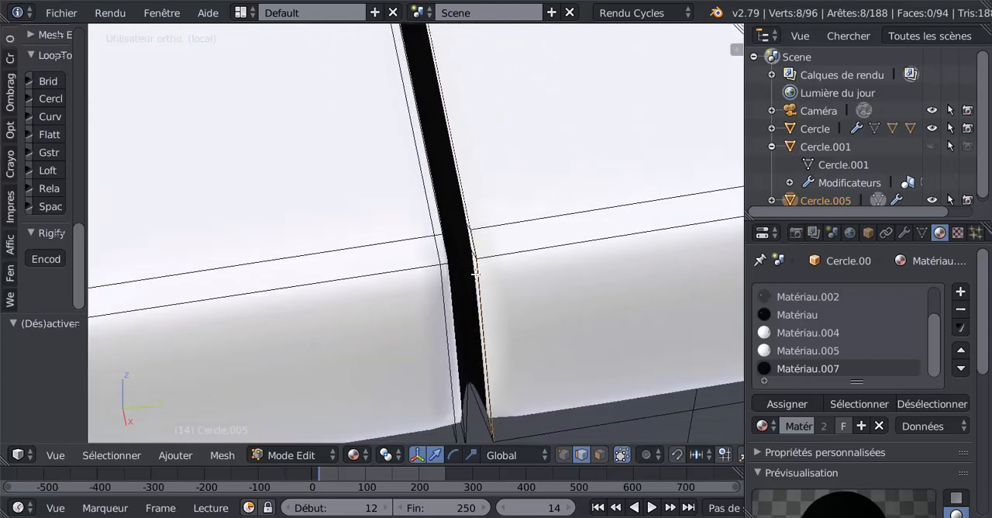
alt+shift+right_click(476, 279)
scroll(476, 279, down, 2)
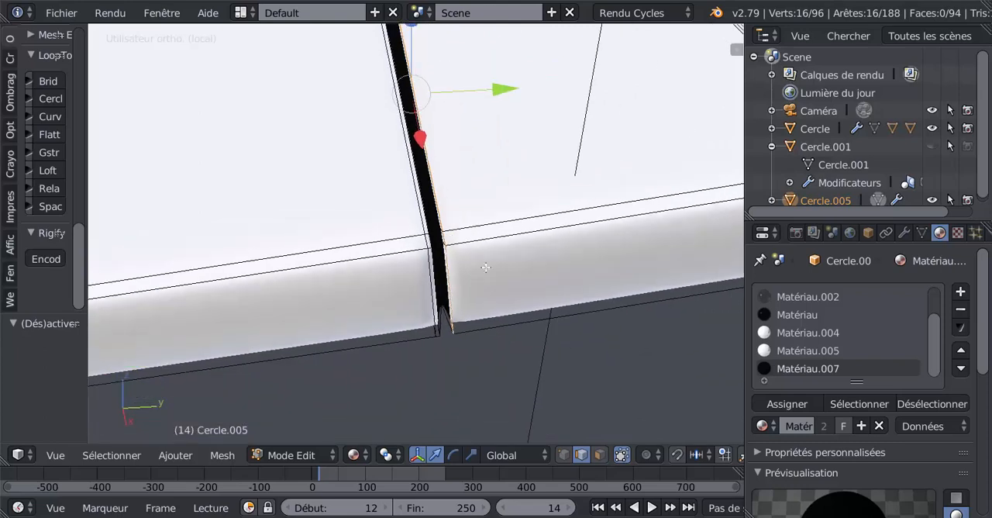
drag(505, 87, 499, 97)
Select the two edge loops on the groove's outboard side, shift them slightly along Y to narrow the gap, and check it in Object mode.
scroll(445, 290, up, 3)
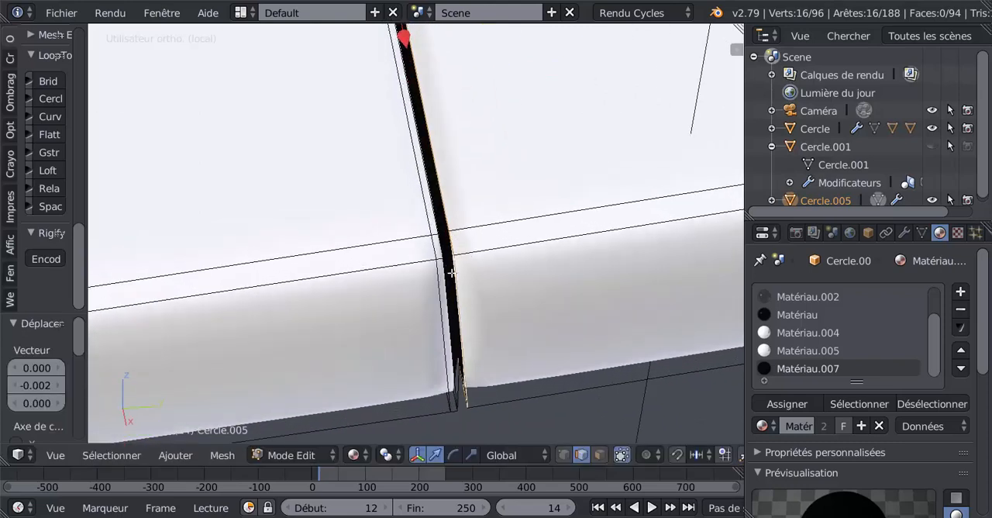
alt+right_click(451, 300)
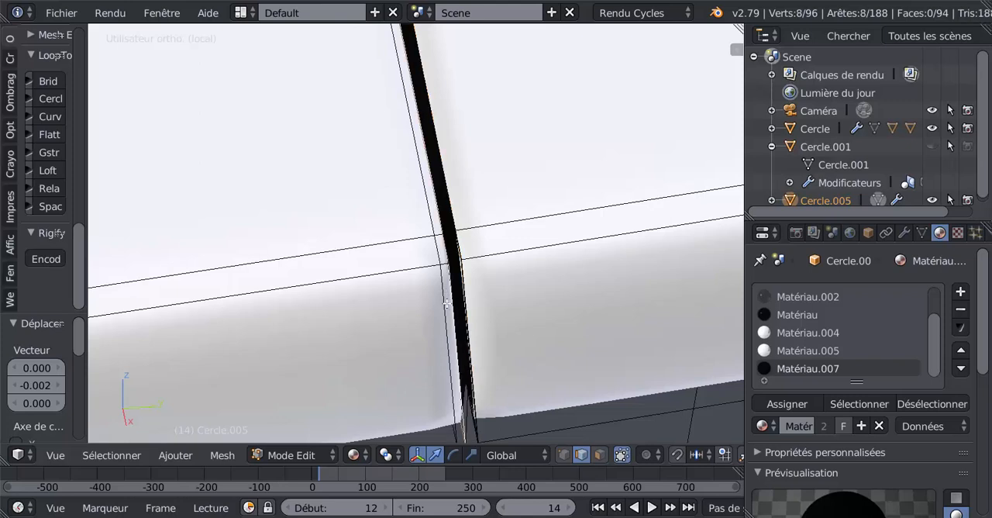
alt+shift+right_click(446, 300)
click(423, 310)
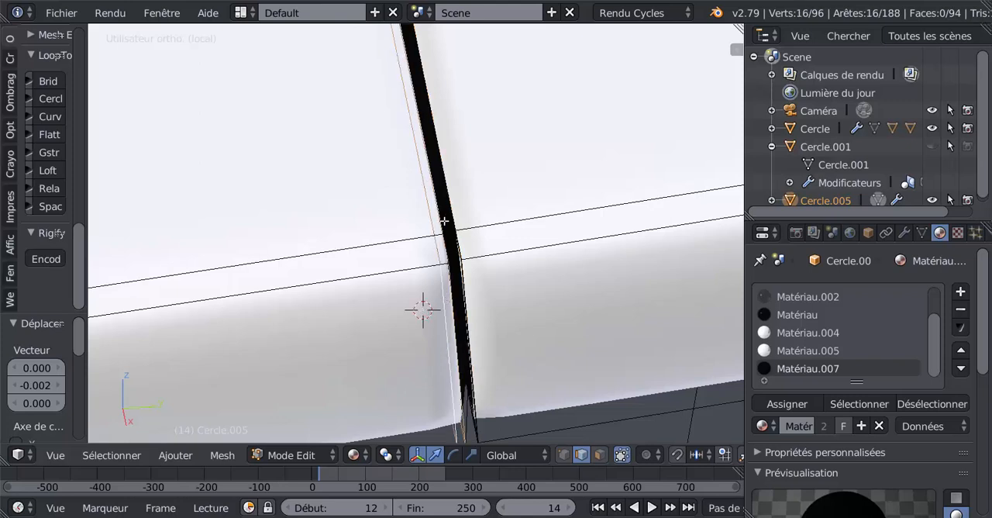
scroll(444, 222, down, 3)
shift+middle_drag(480, 133, 494, 253)
drag(491, 186, 499, 186)
key(Tab)
scroll(491, 229, down, 7)
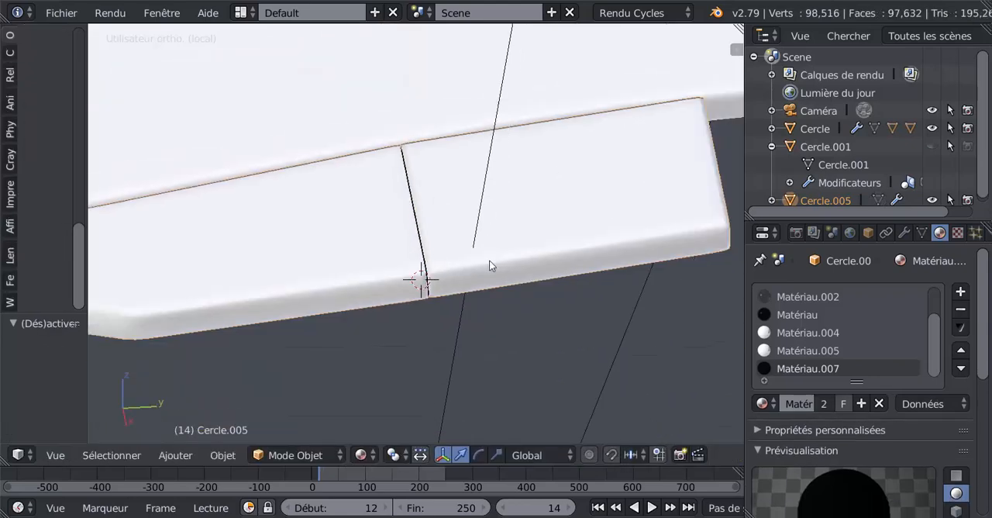
Examine the grooved outer flap from several angles and compare its thickness and fit with the wing and the rest of the aircraft.
middle_drag(489, 260, 636, 293)
scroll(588, 266, down, 5)
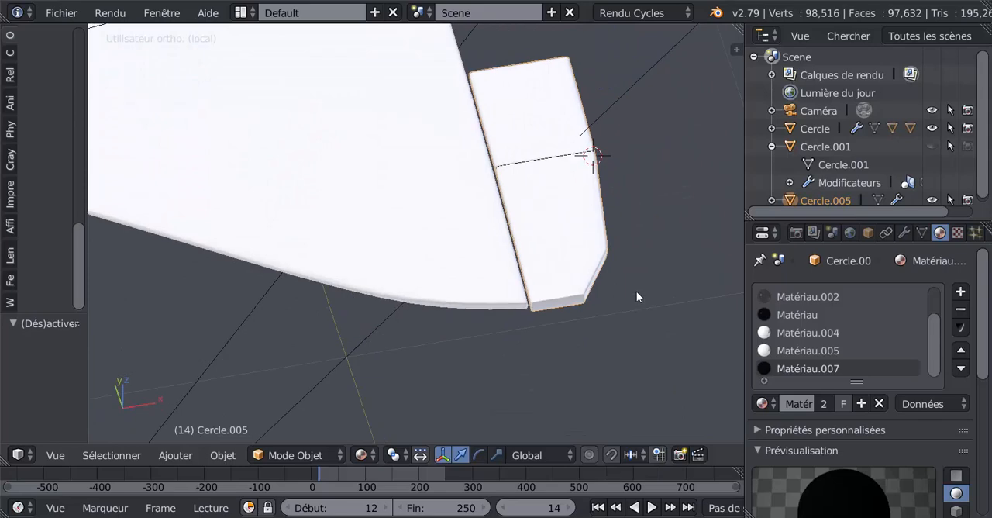
scroll(581, 264, up, 2)
middle_drag(583, 265, 509, 235)
key(Tab)
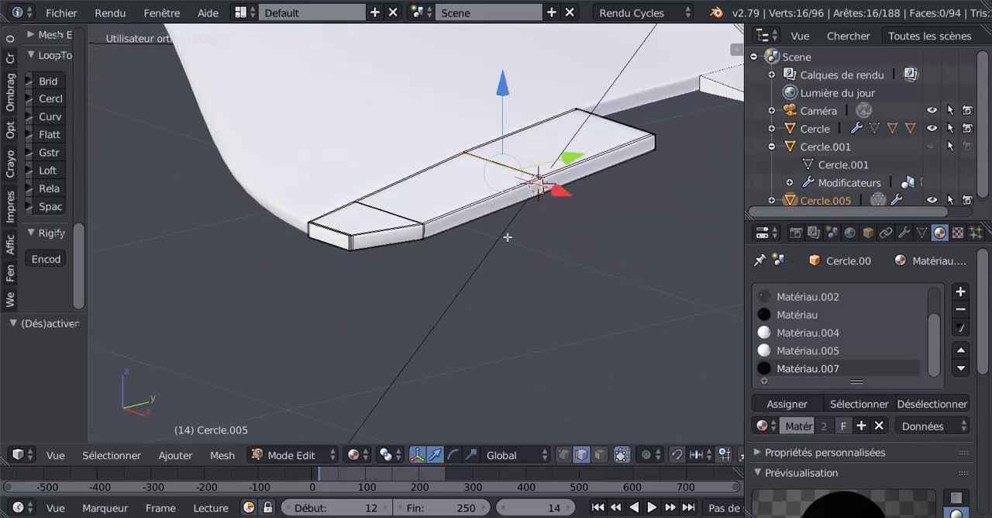
shift+middle_drag(418, 251, 410, 275)
scroll(467, 293, down, 3)
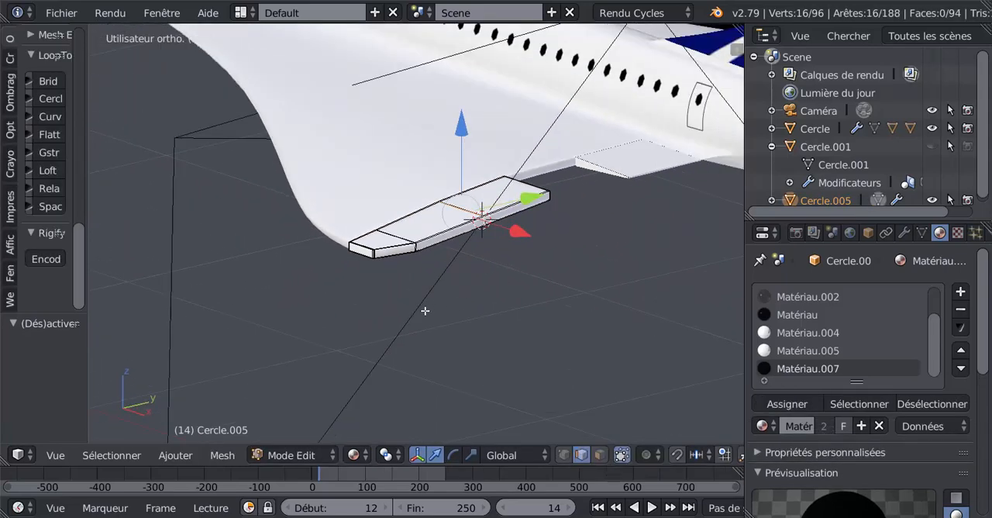
shift+middle_drag(498, 292, 425, 313)
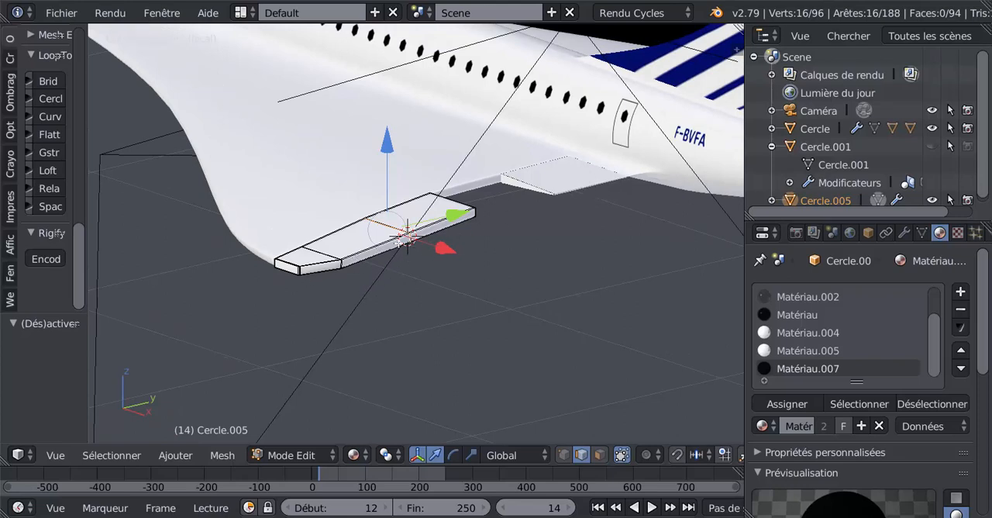
middle_drag(407, 237, 476, 303)
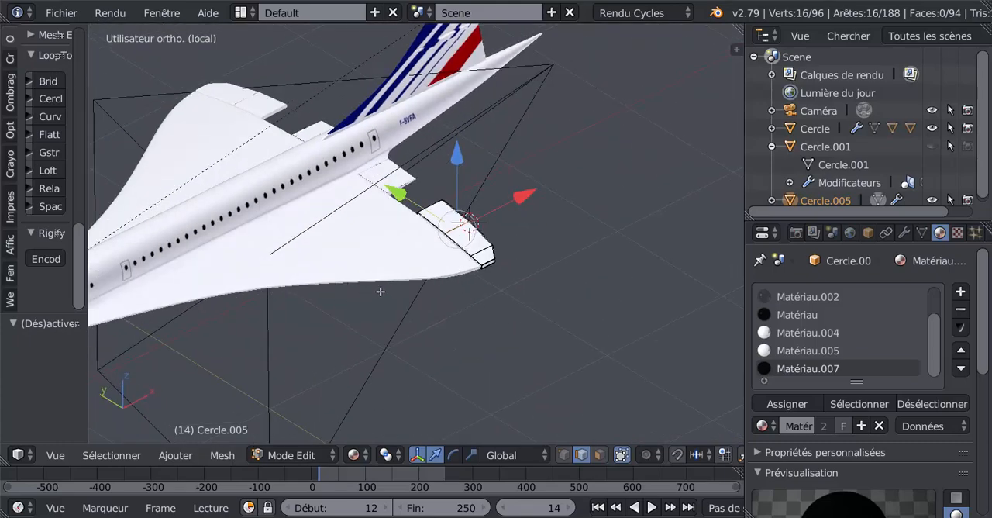
middle_drag(463, 342, 328, 346)
scroll(341, 340, up, 4)
shift+middle_drag(373, 312, 467, 295)
key(Tab)
scroll(379, 288, up, 2)
key(Tab)
Using vertex selection in wireframe, select all the outer flap's upper trailing-edge vertices, including the groove's, and move them -0.017 along Z in solid view.
click(566, 456)
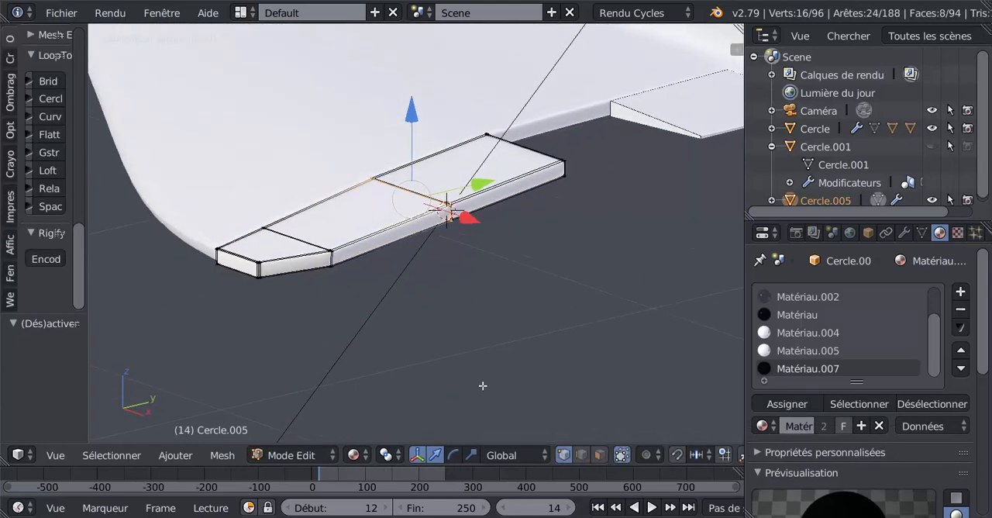
middle_drag(458, 339, 505, 343)
key(z)
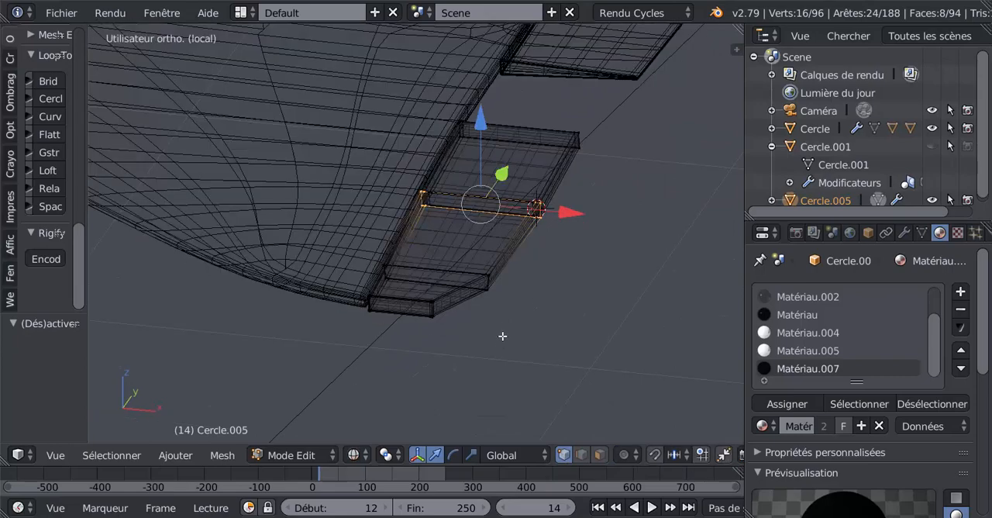
mouse_move(505, 306)
middle_down()
mouse_move(516, 287)
mouse_move(501, 301)
middle_up()
key(a)
key(c)
click(451, 262)
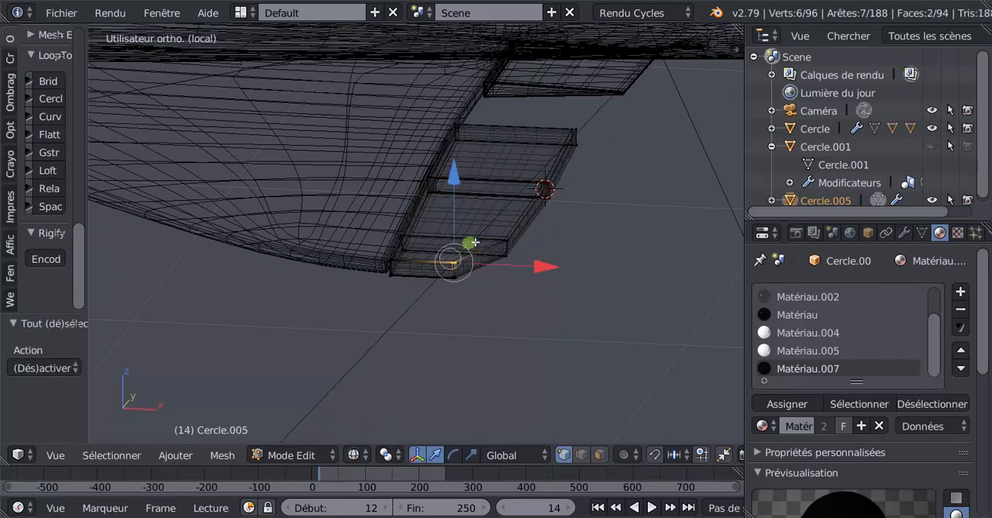
click(506, 235)
right_click(525, 197)
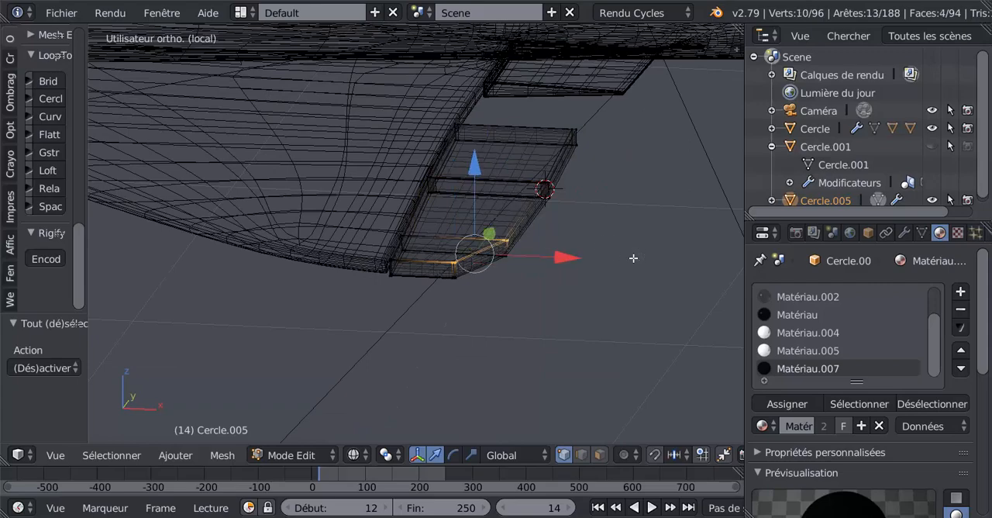
middle_drag(633, 259, 531, 296)
key(c)
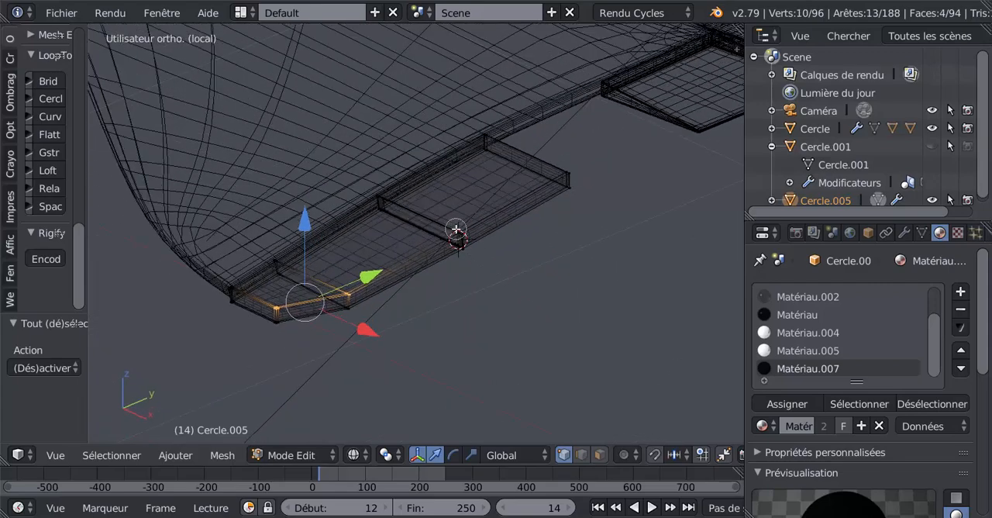
click(455, 231)
click(561, 170)
right_click(575, 164)
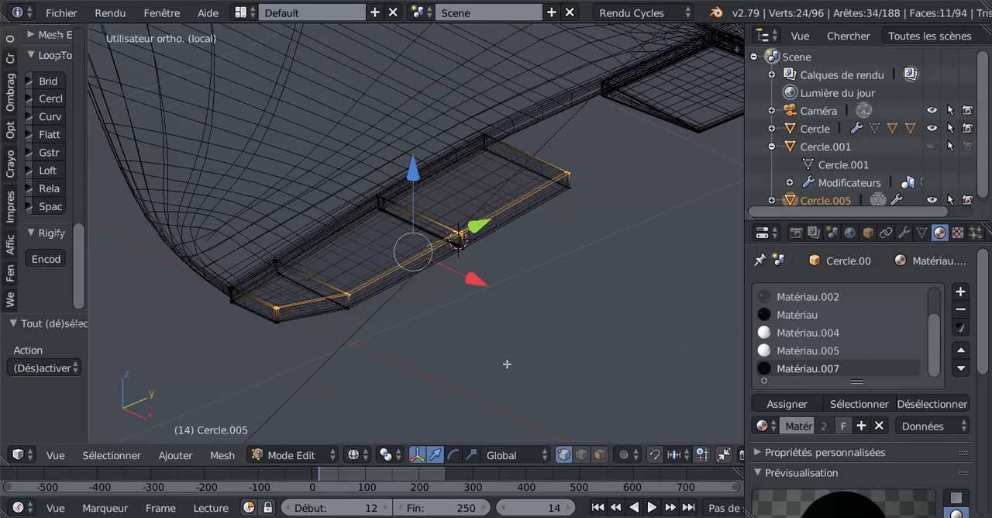
middle_drag(507, 364, 543, 380)
scroll(496, 351, up, 2)
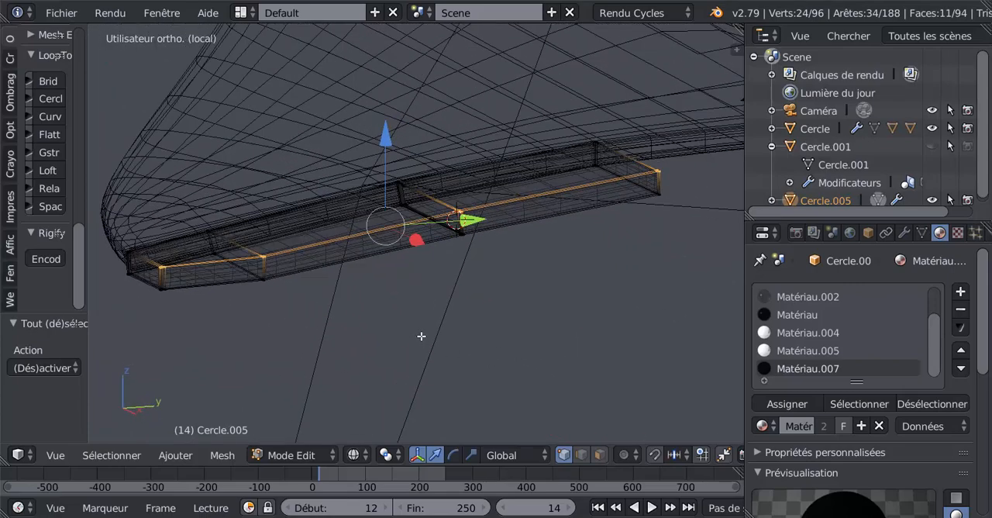
key(z)
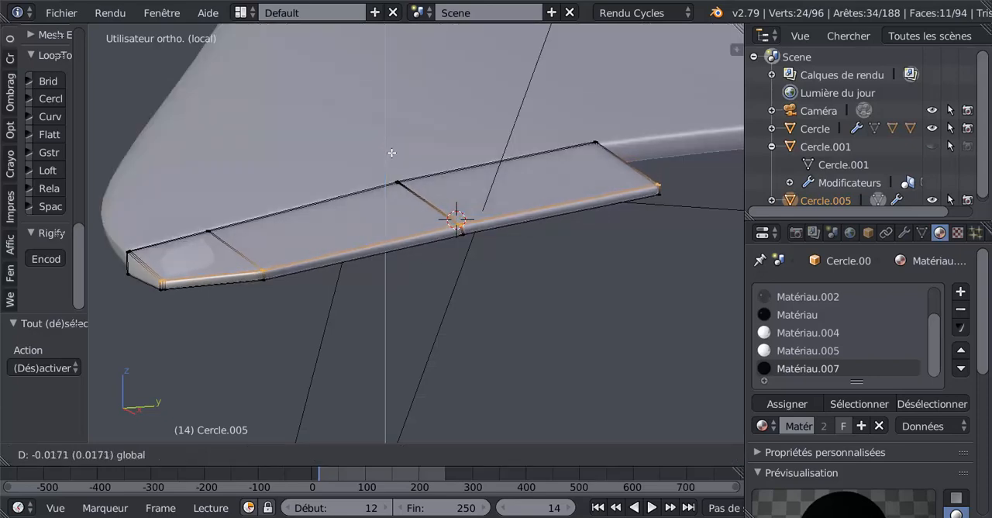
click(391, 153)
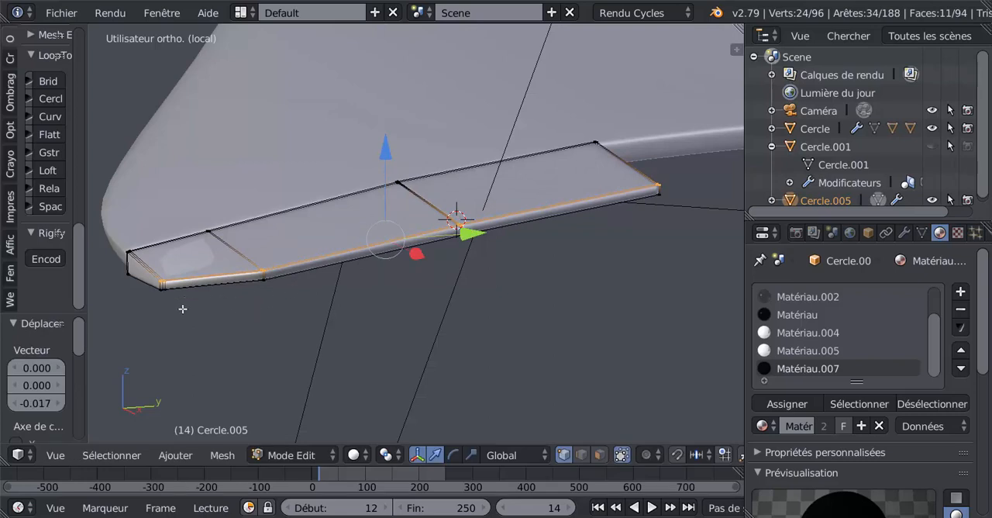
Select all the outer flap's lower trailing-edge vertices in wireframe and move them 0.008 along Z in solid view to thin the trailing edge.
key(z)
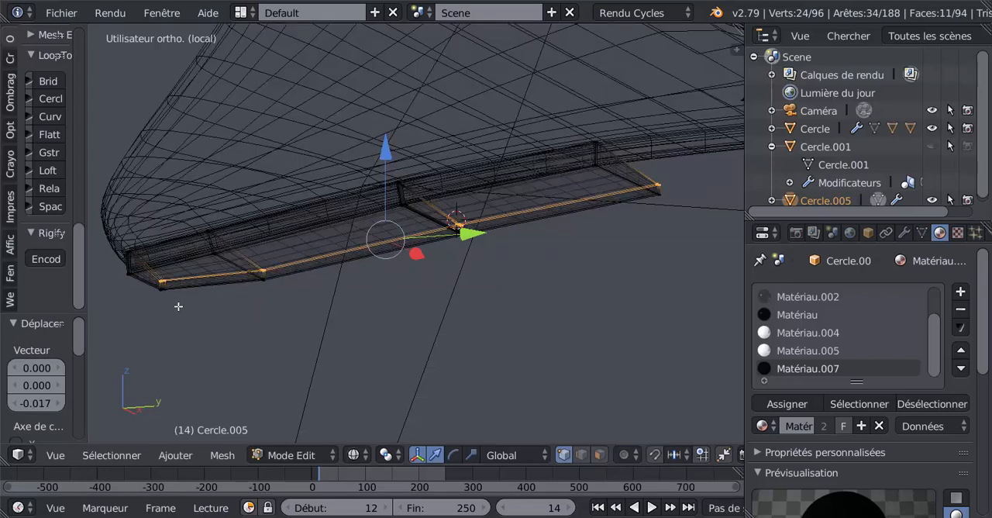
key(a)
key(c)
click(162, 294)
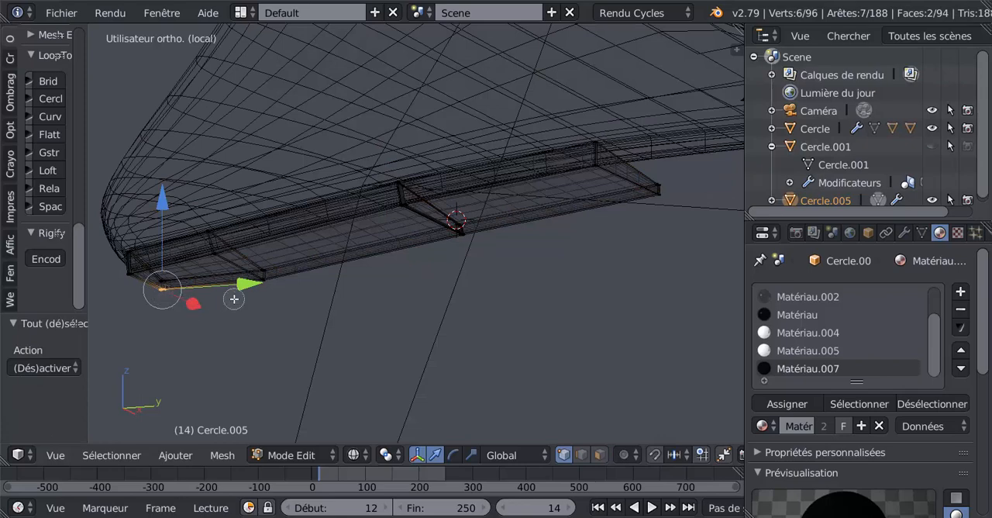
click(265, 287)
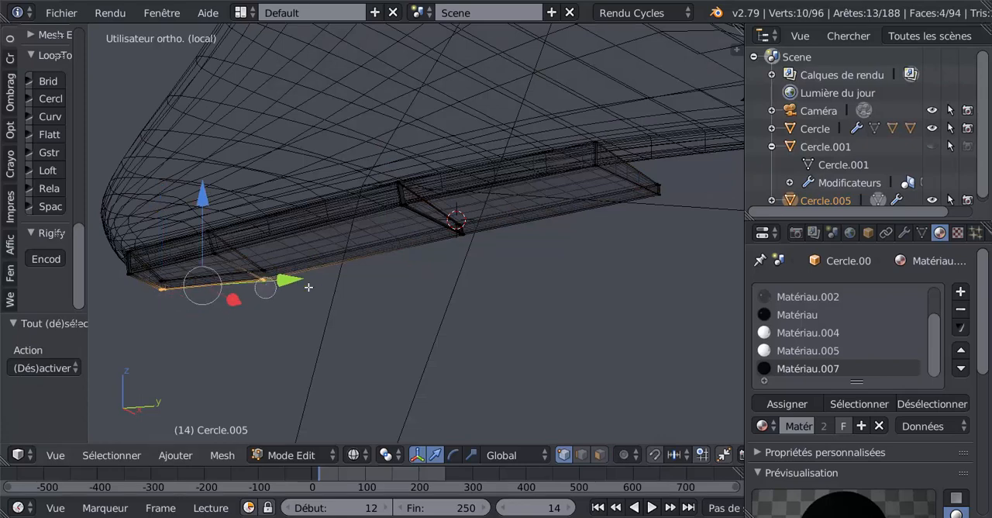
click(464, 235)
click(662, 202)
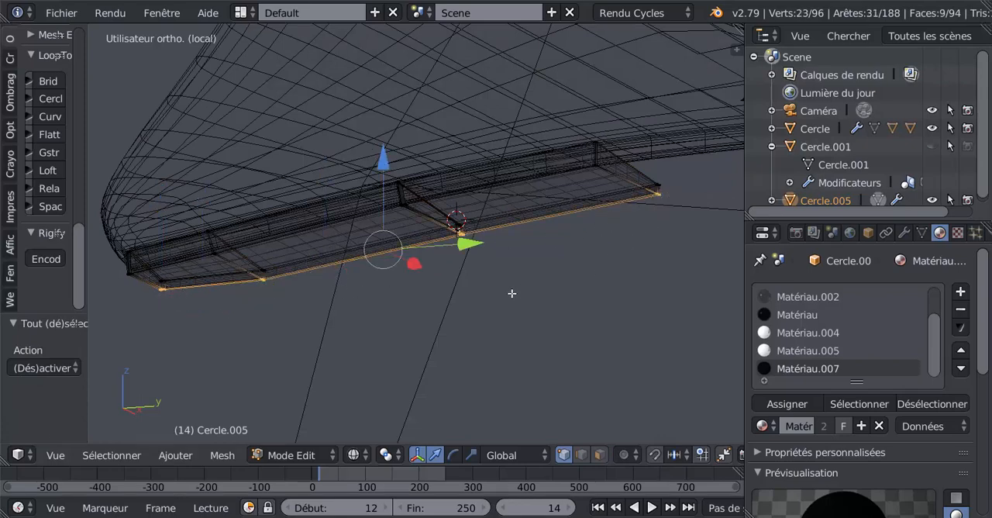
middle_drag(514, 292, 490, 309)
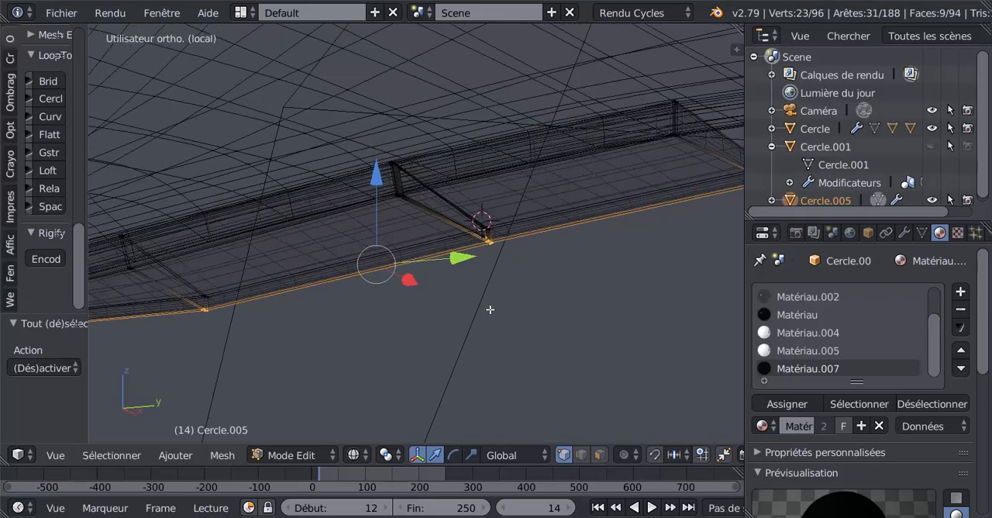
scroll(490, 309, up, 4)
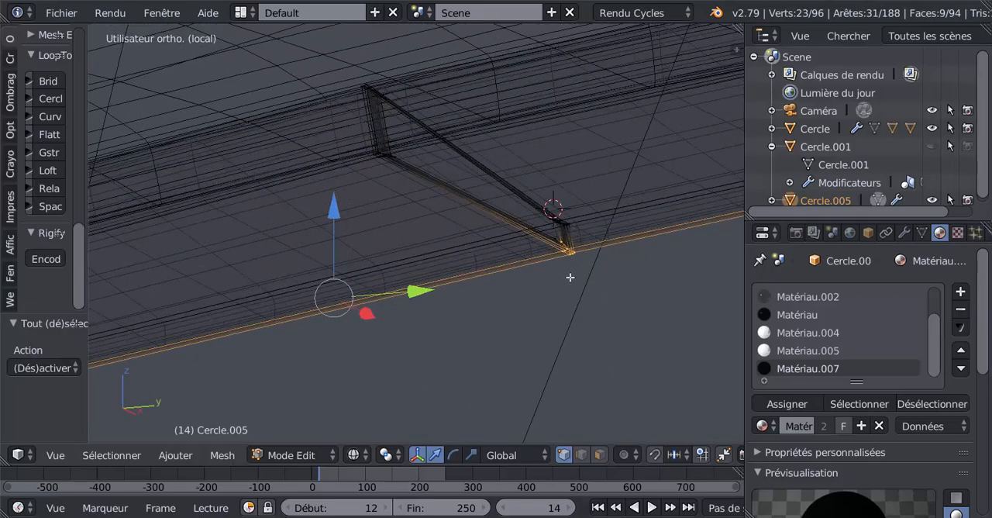
shift+right_click(556, 244)
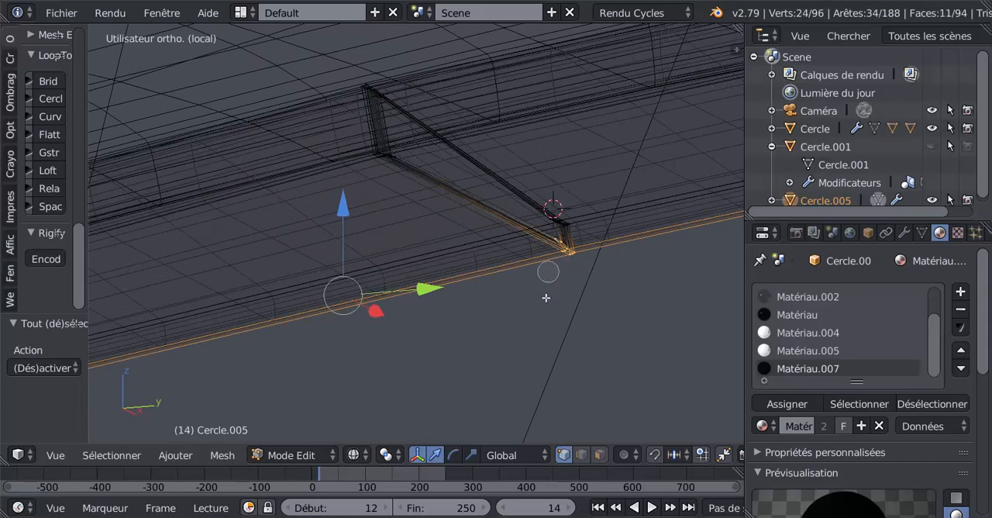
middle_drag(545, 298, 523, 314)
scroll(523, 312, up, 2)
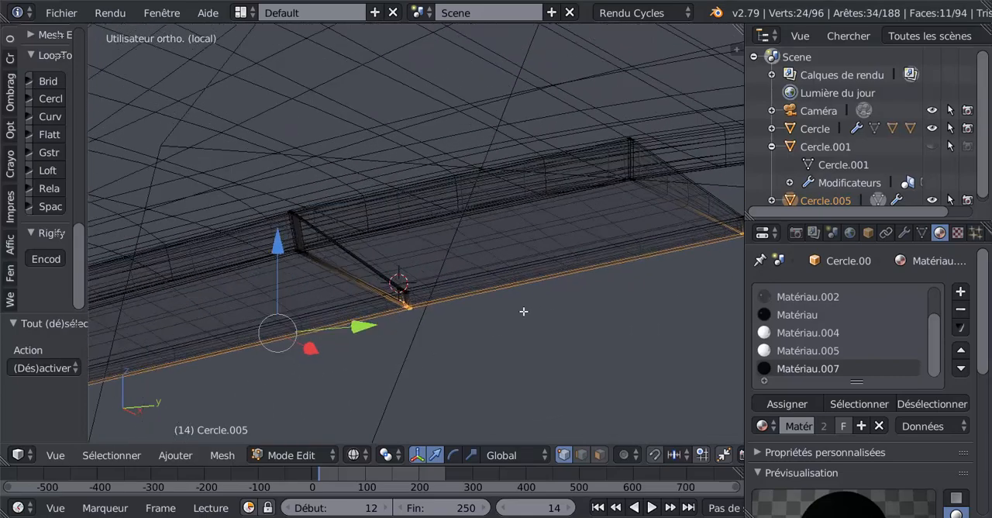
key(z)
shift+middle_drag(451, 321, 583, 288)
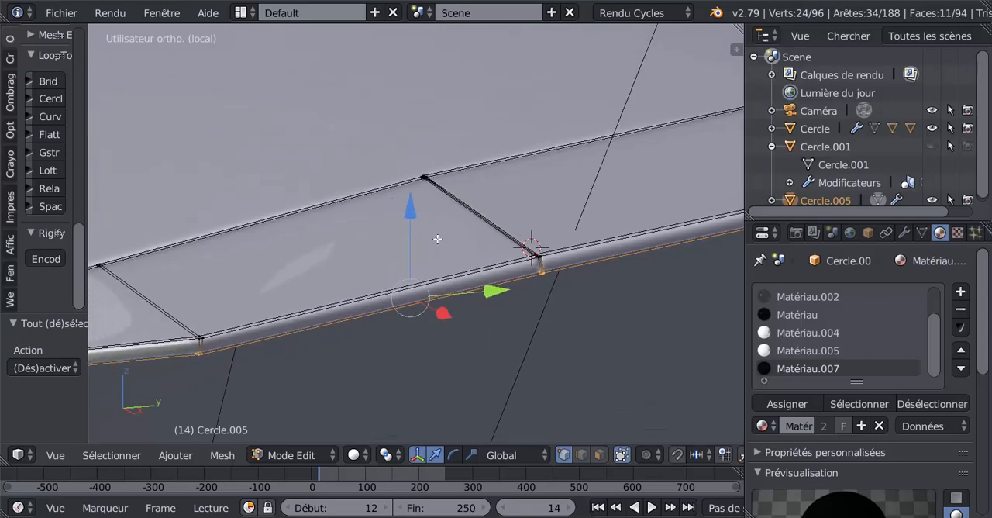
scroll(507, 268, down, 4)
middle_drag(506, 268, 468, 305)
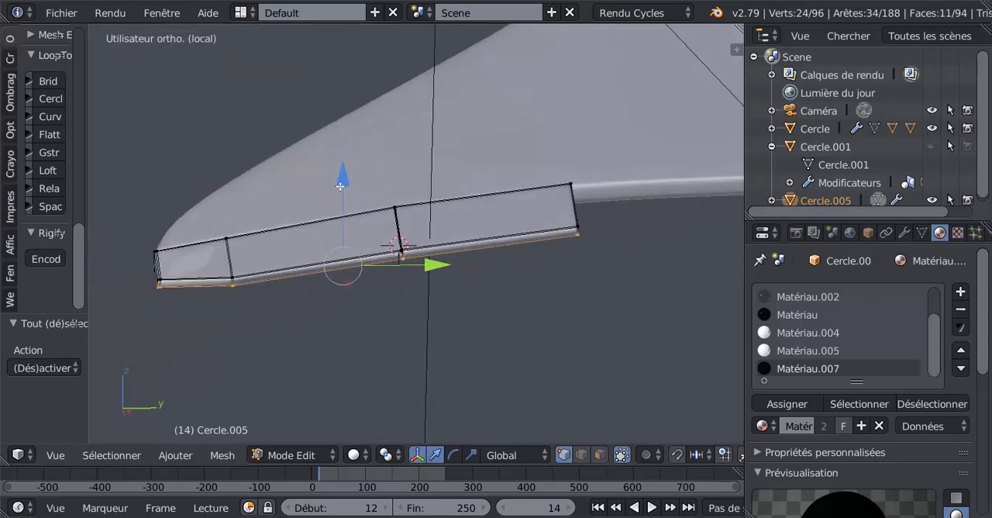
drag(339, 186, 348, 172)
scroll(555, 292, down, 4)
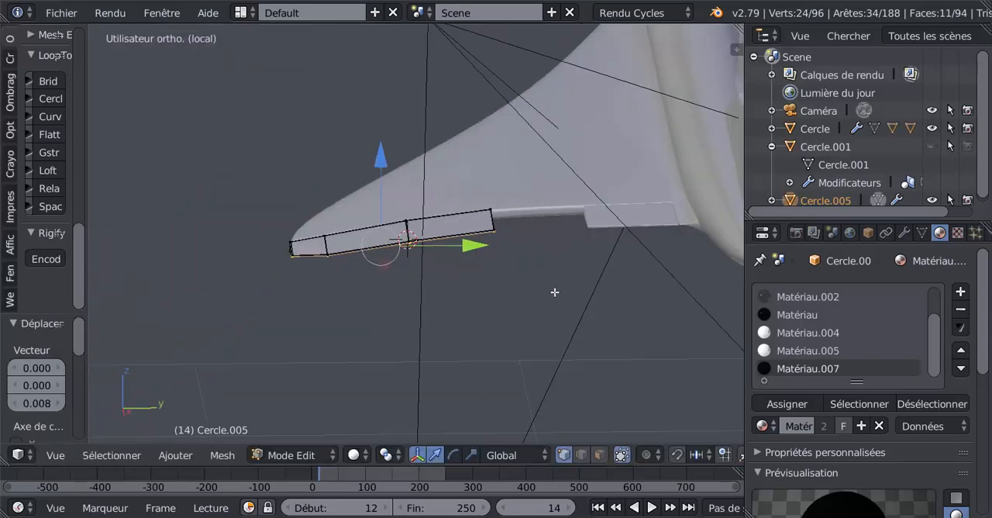
scroll(555, 292, up, 6)
key(Tab)
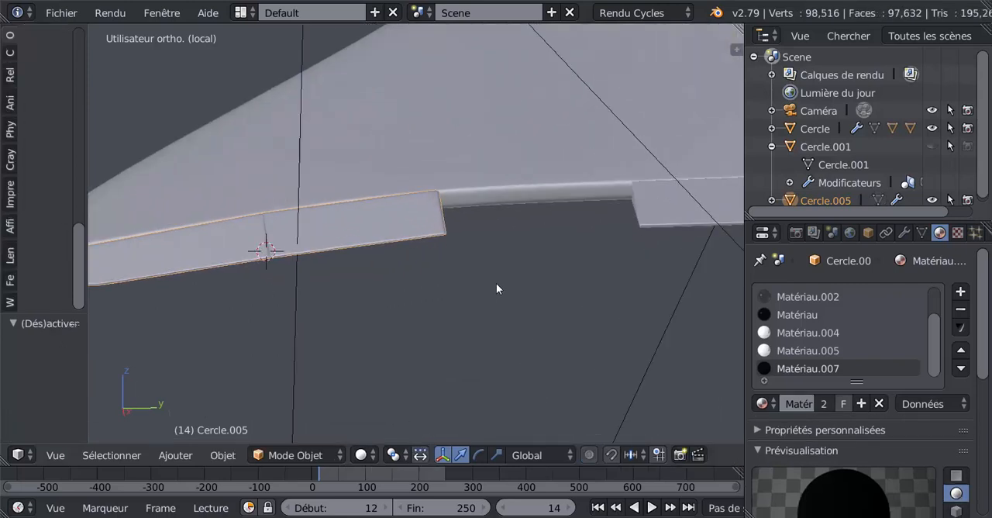
Move the selected lower trailing-edge vertices -0.002 along Z and check the flap's thickness in Object mode.
middle_drag(497, 284, 516, 268)
scroll(515, 268, up, 3)
key(Tab)
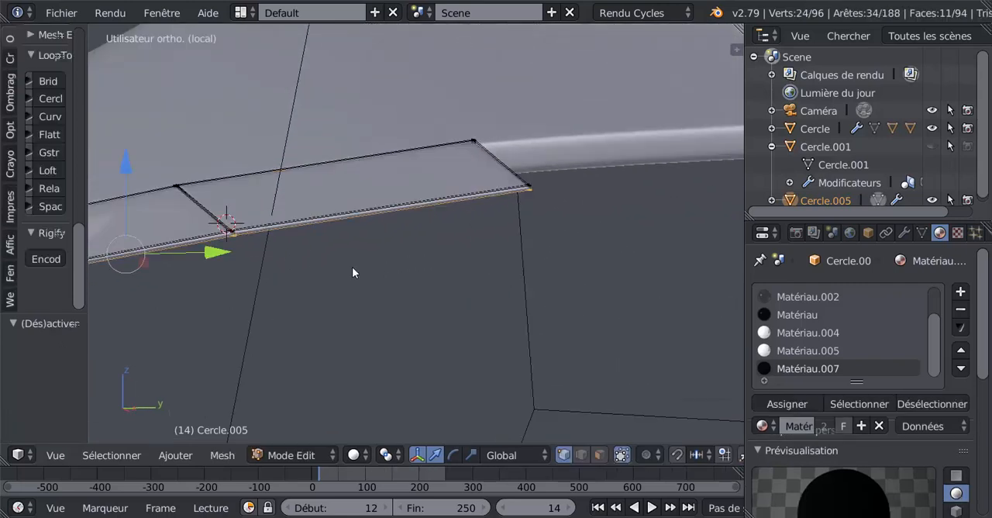
click(328, 184)
drag(120, 163, 122, 165)
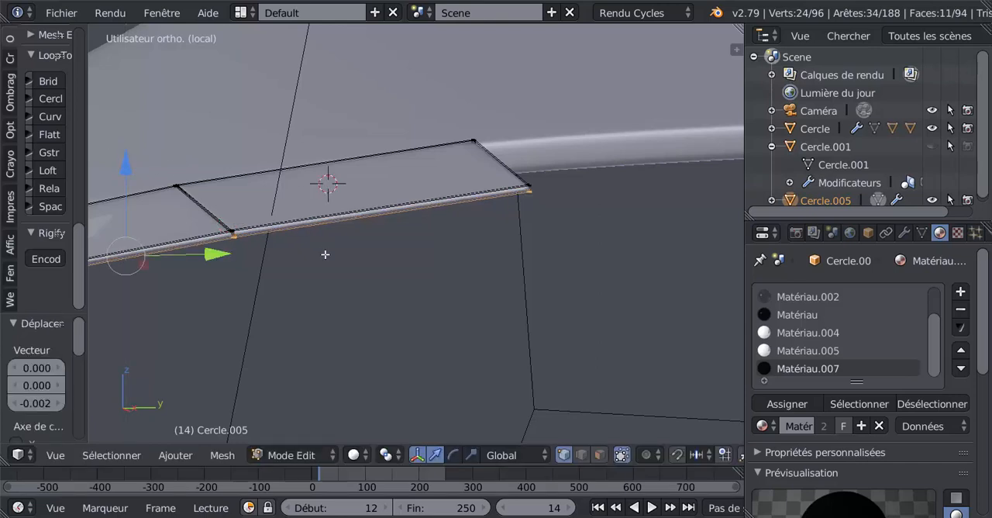
scroll(328, 255, down, 3)
key(Tab)
middle_drag(318, 288, 402, 296)
scroll(394, 302, up, 3)
Add an edge loop around the outer flap's thickness, slid tight against its upper edge.
key(Tab)
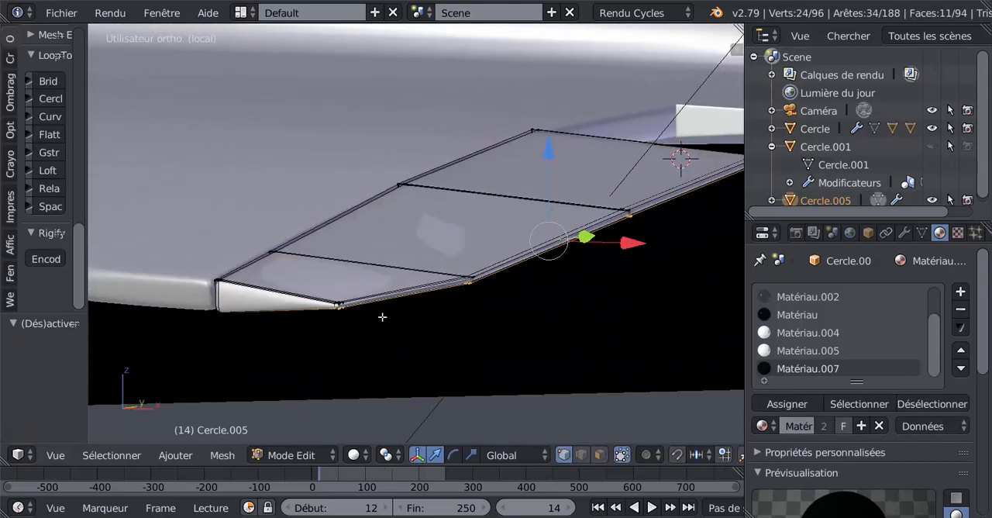
scroll(385, 290, up, 4)
shift+middle_drag(248, 293, 356, 286)
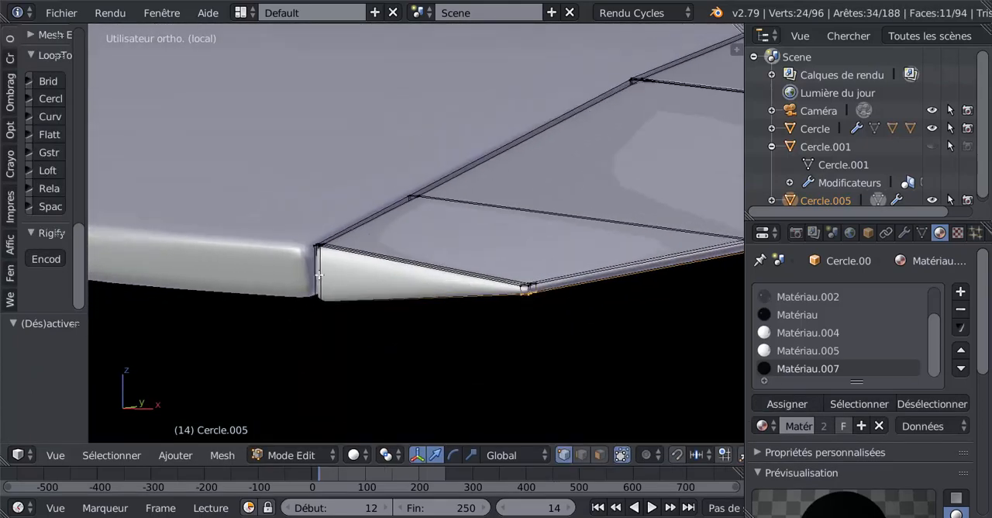
key(ctrl+r)
click(322, 268)
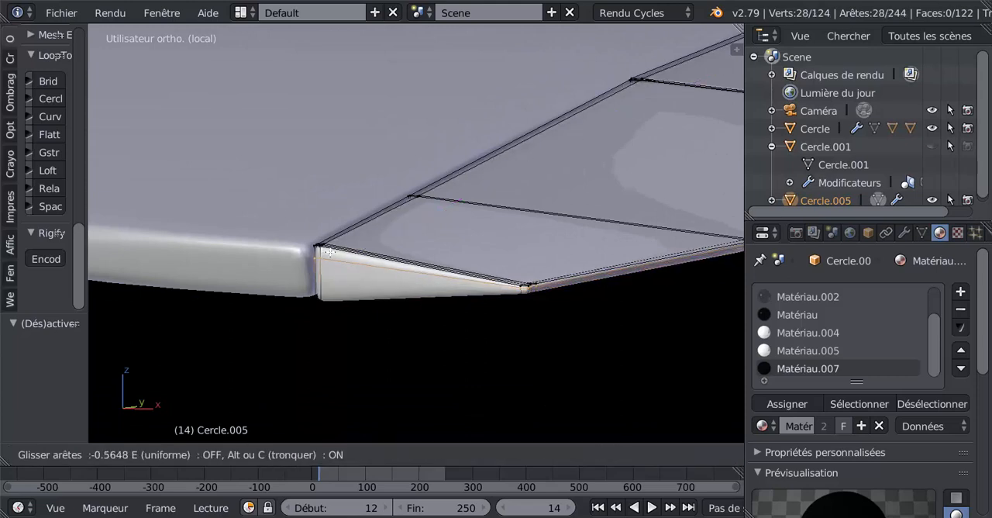
click(332, 247)
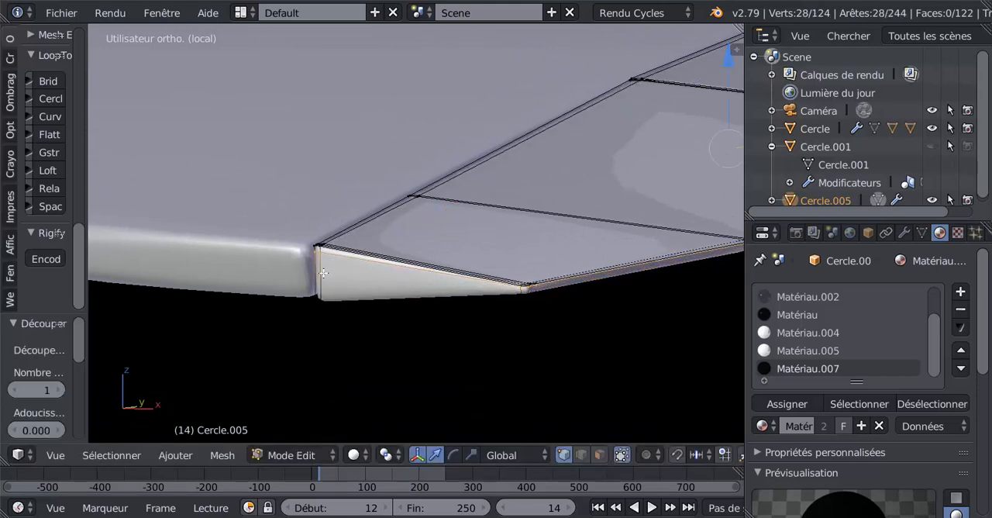
Add a second edge loop slid tight against the outer flap's lower edge and check the sharpened shape in Object mode.
key(ctrl+r)
click(323, 273)
click(322, 297)
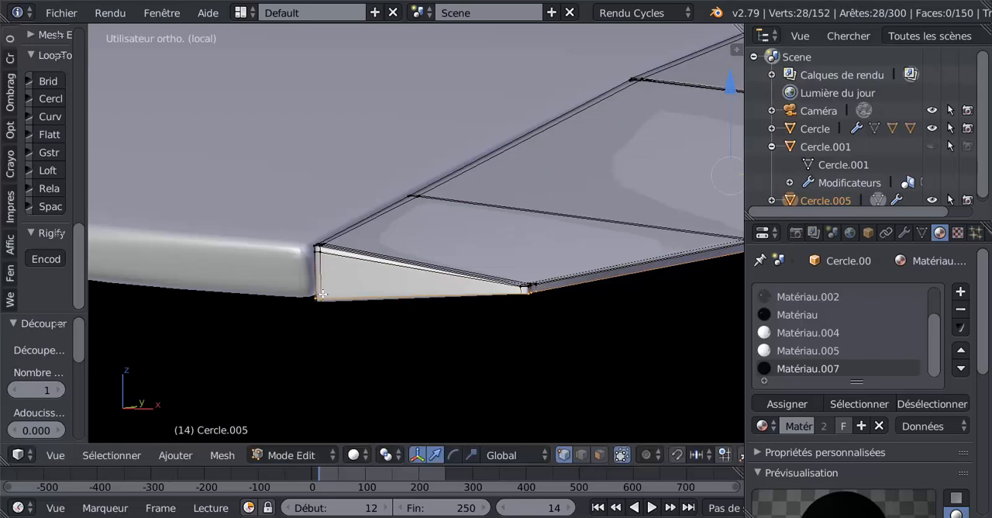
key(Tab)
scroll(354, 290, down, 5)
middle_drag(424, 290, 485, 340)
scroll(557, 358, up, 2)
Using face selection, select the narrow face loop along the outer flap's wing-side edge and assign the black Matériau.007 to it.
key(Tab)
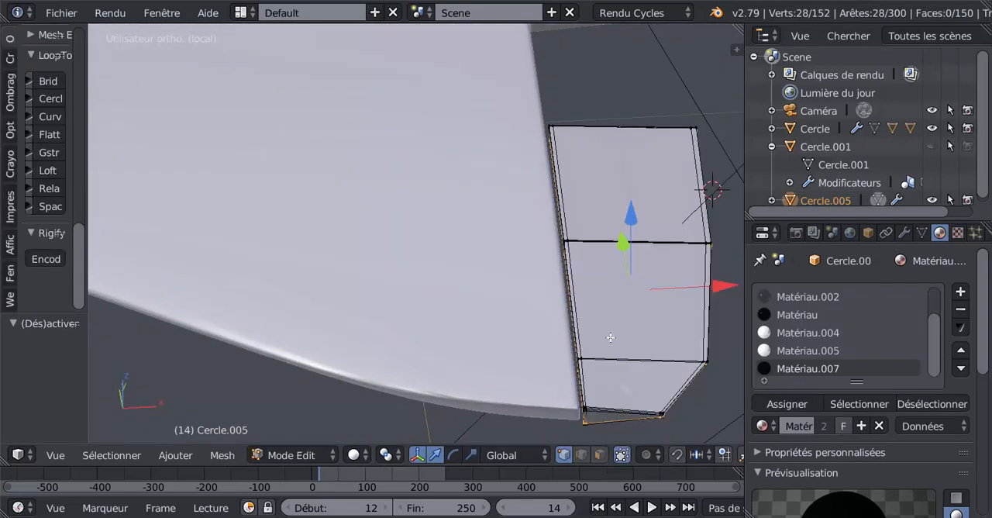
shift+middle_drag(610, 337, 484, 229)
scroll(466, 234, up, 2)
scroll(465, 234, up, 1)
scroll(466, 234, up, 1)
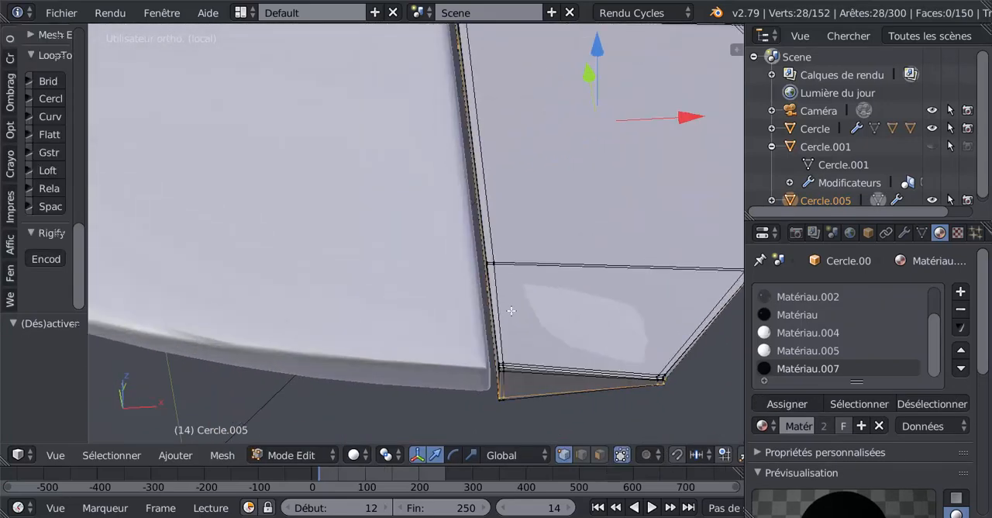
click(600, 455)
alt+right_click(491, 263)
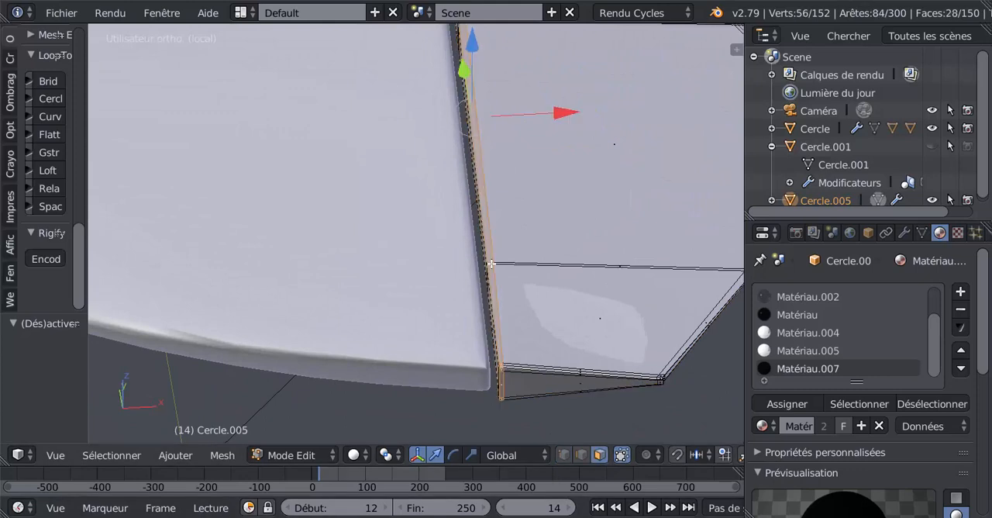
scroll(477, 276, down, 2)
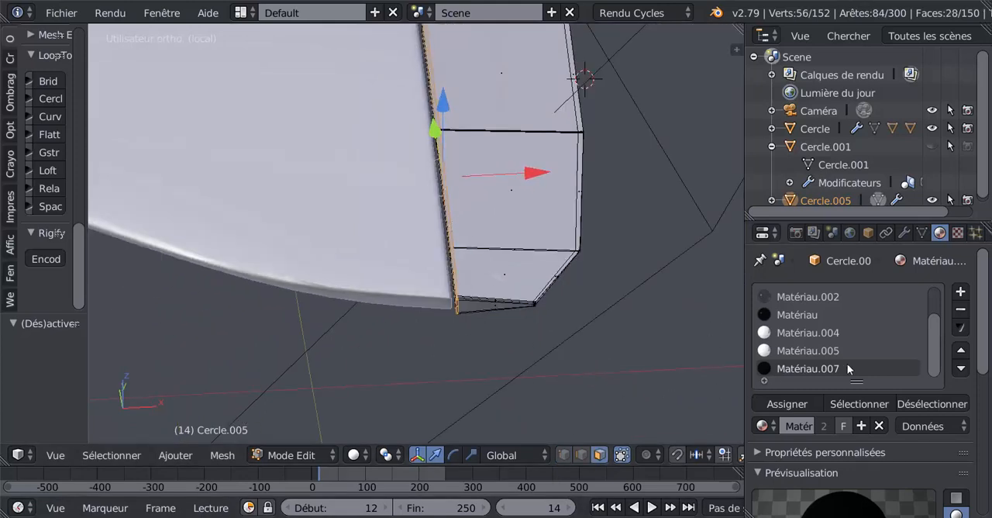
scroll(910, 393, down, 4)
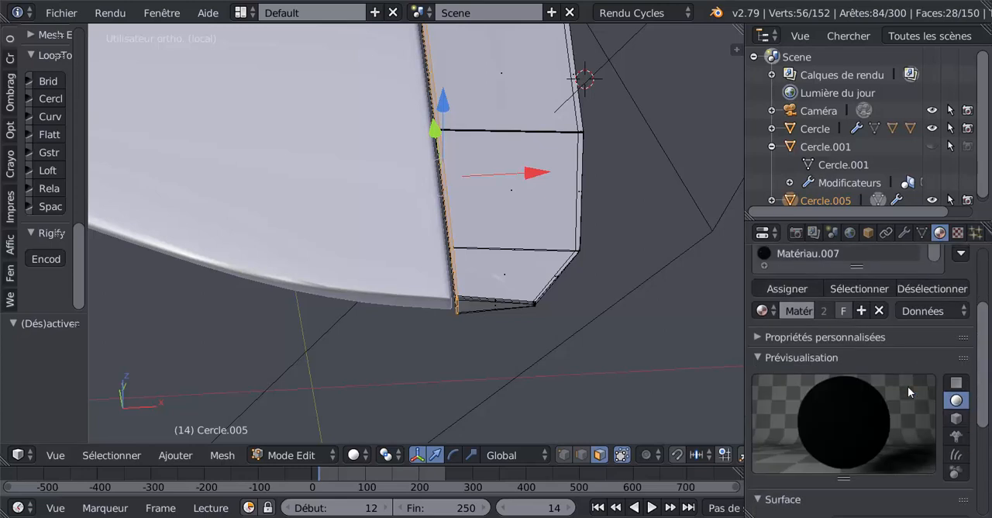
click(791, 286)
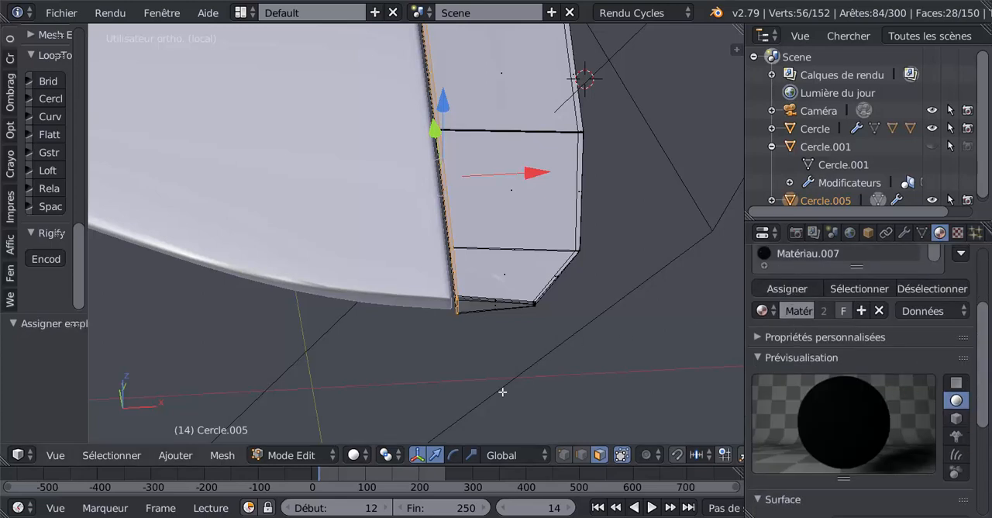
Switch to Material shading and add an edge loop slid tight against the outer flap's wing-side edge to narrow its black strip.
click(365, 455)
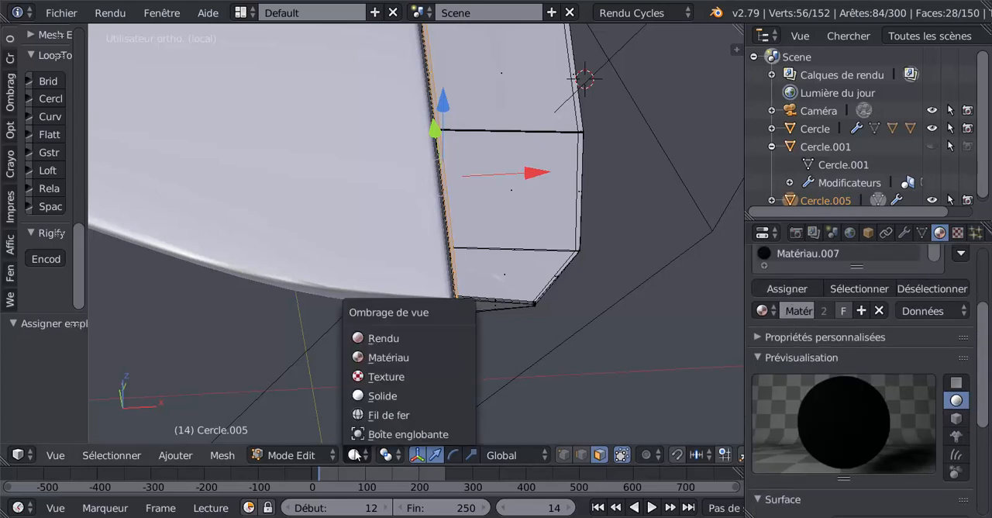
click(370, 359)
middle_drag(437, 350, 470, 338)
scroll(470, 338, up, 3)
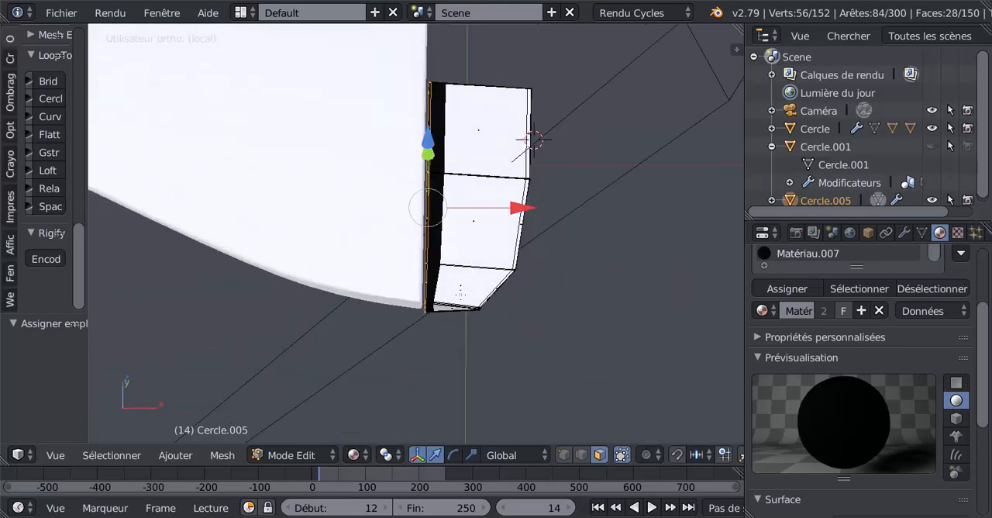
key(ctrl+r)
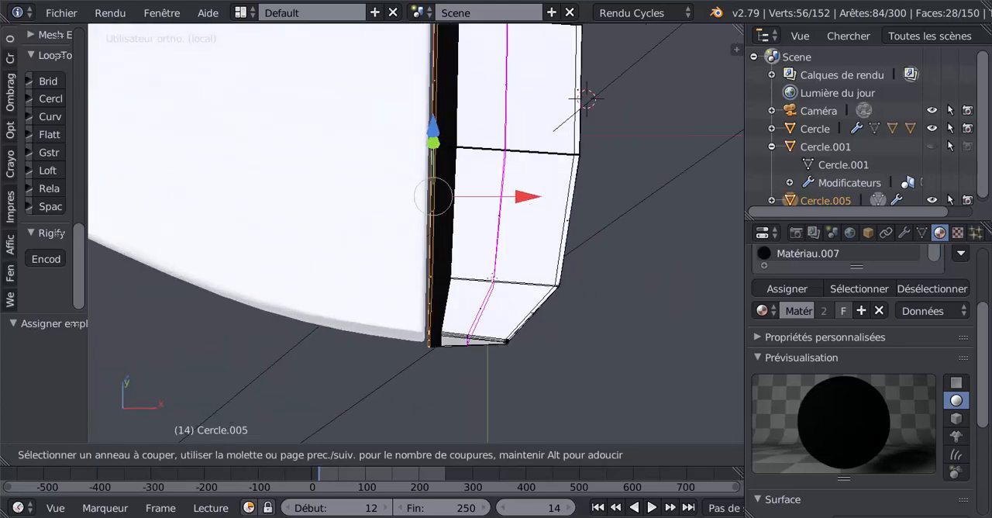
click(491, 277)
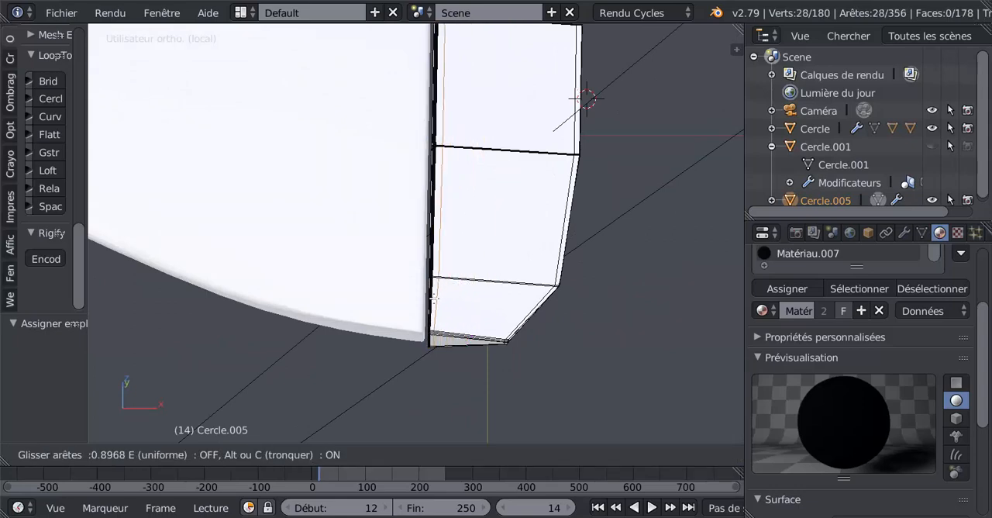
click(431, 300)
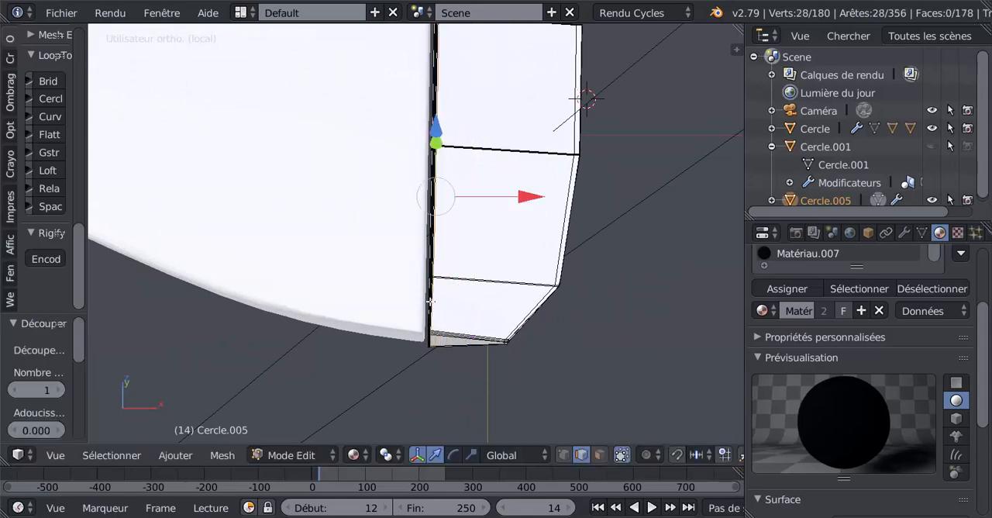
Render the aircraft from the camera view in Object mode, display the render settings, and examine the flaps in the emerging image.
key(Tab)
scroll(431, 301, down, 6)
middle_drag(407, 365, 375, 321)
key(KP_0)
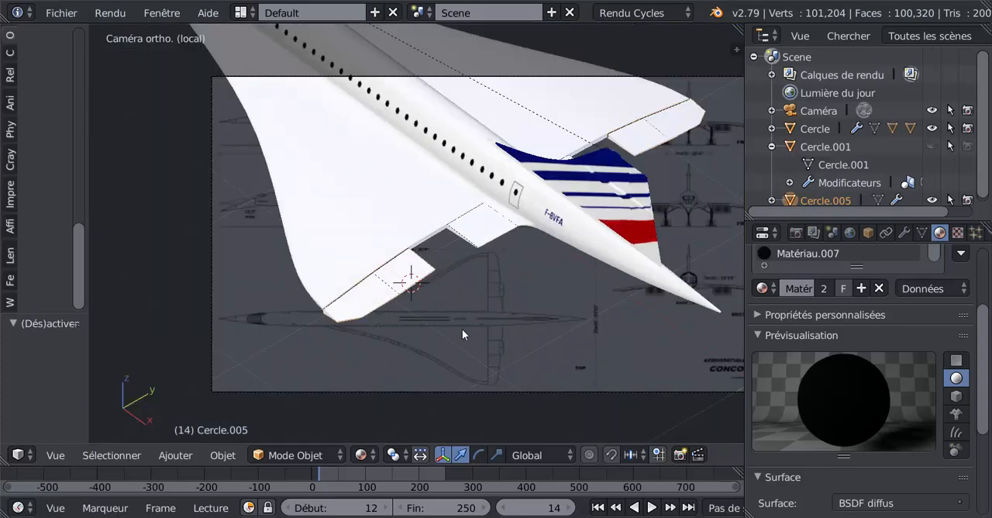
key(F12)
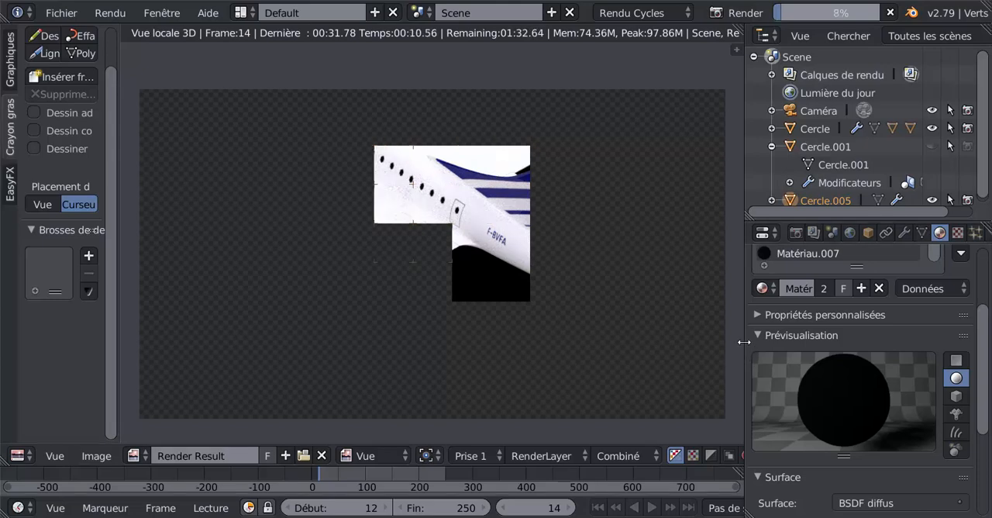
scroll(989, 341, up, 4)
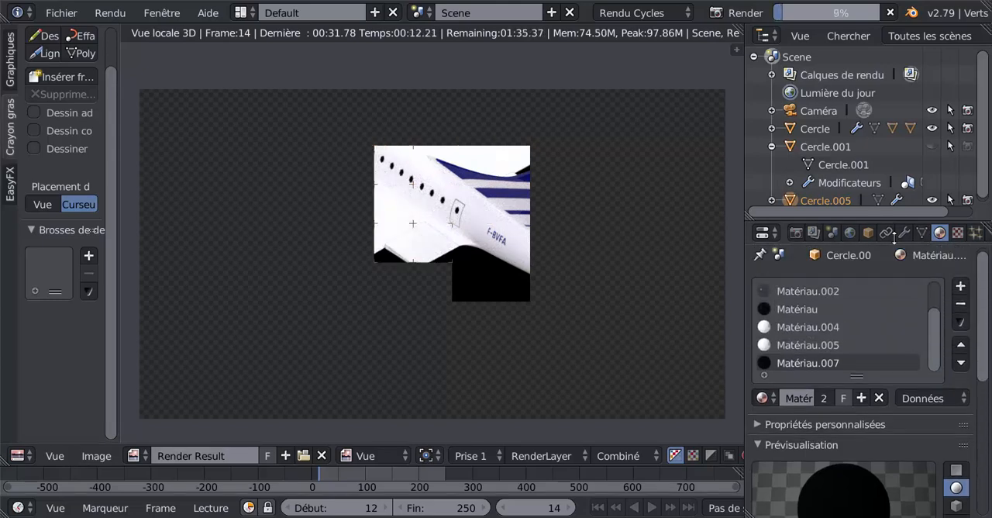
click(794, 233)
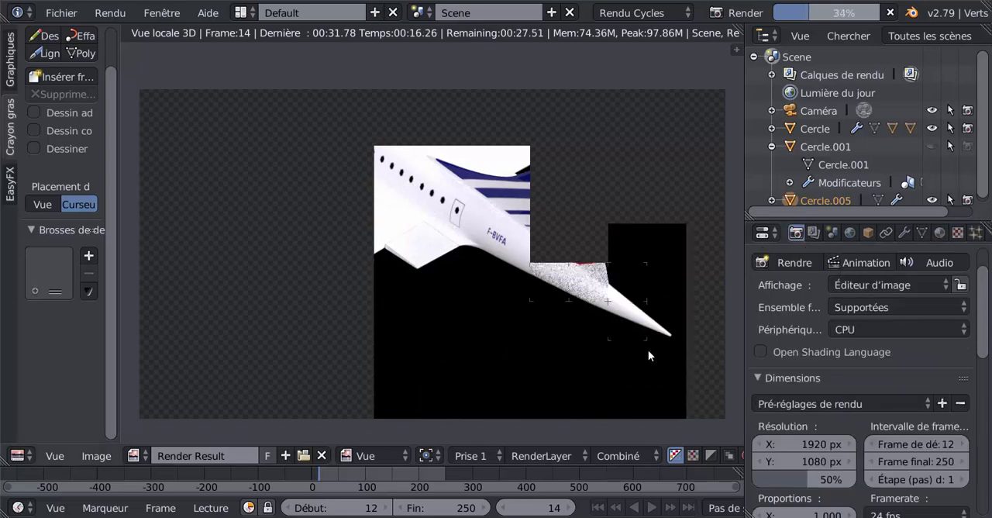
scroll(467, 271, down, 1)
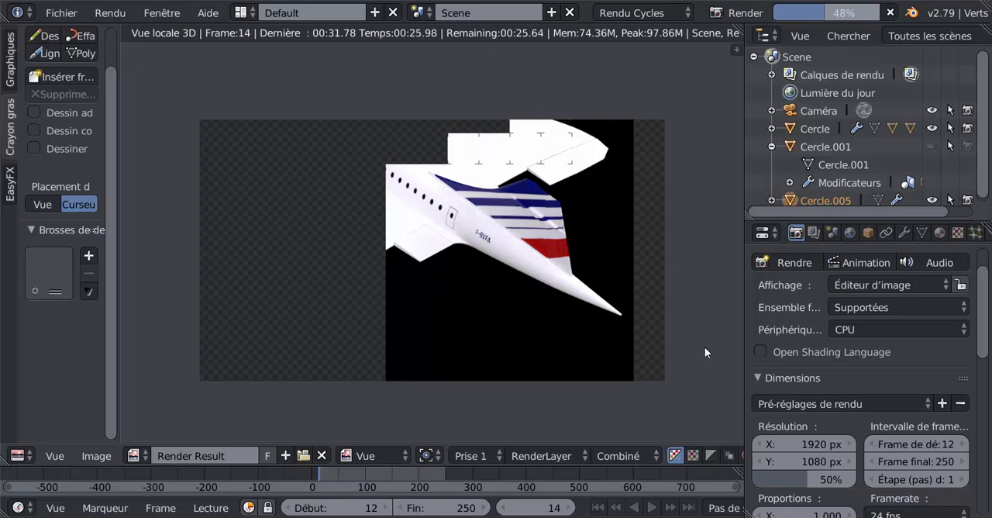
scroll(705, 352, up, 1)
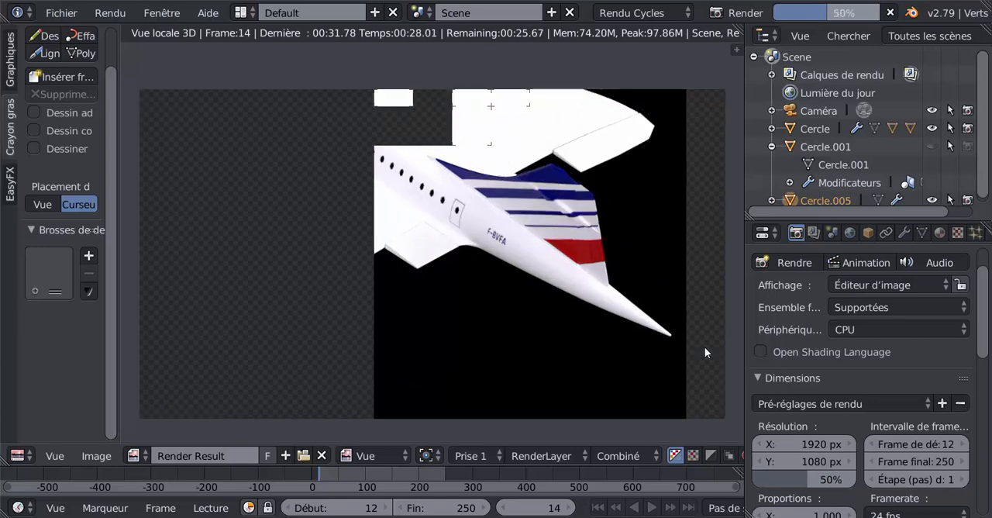
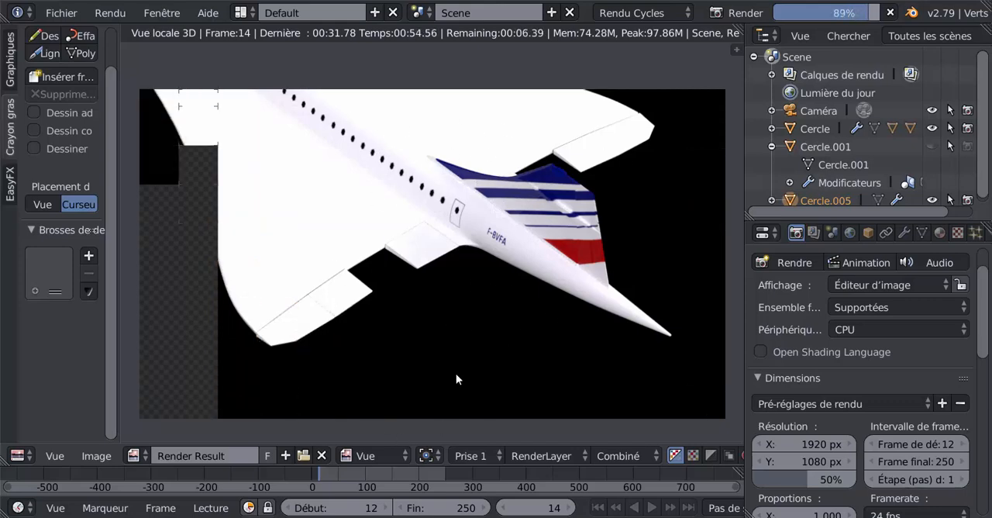
Examine the flap joints and edges in the finished render, and return to the 3D view.
scroll(486, 343, down, 2)
scroll(487, 354, up, 4)
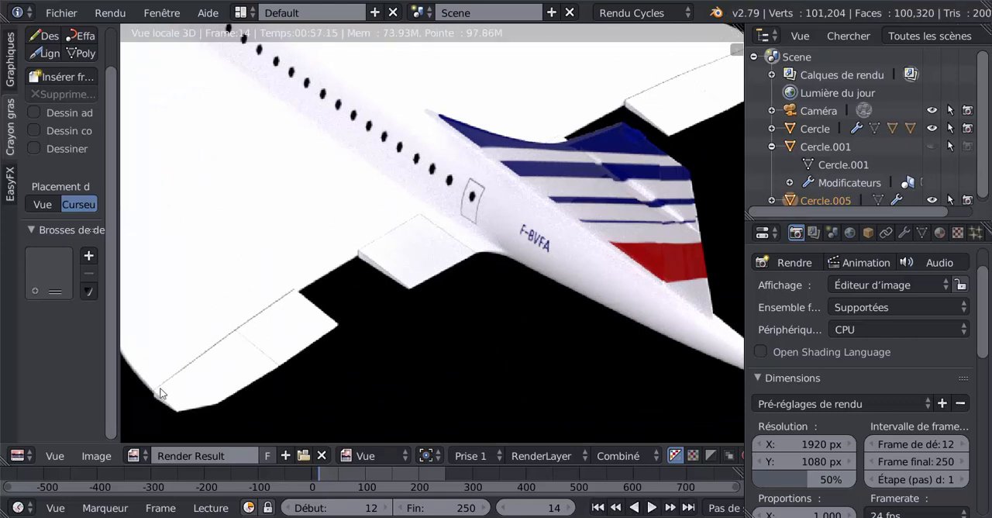
scroll(211, 375, down, 4)
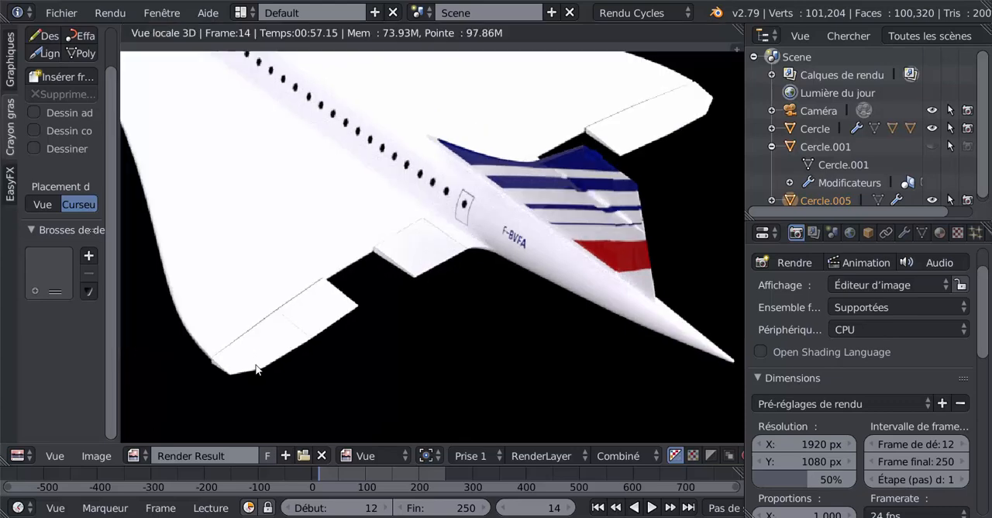
key(Escape)
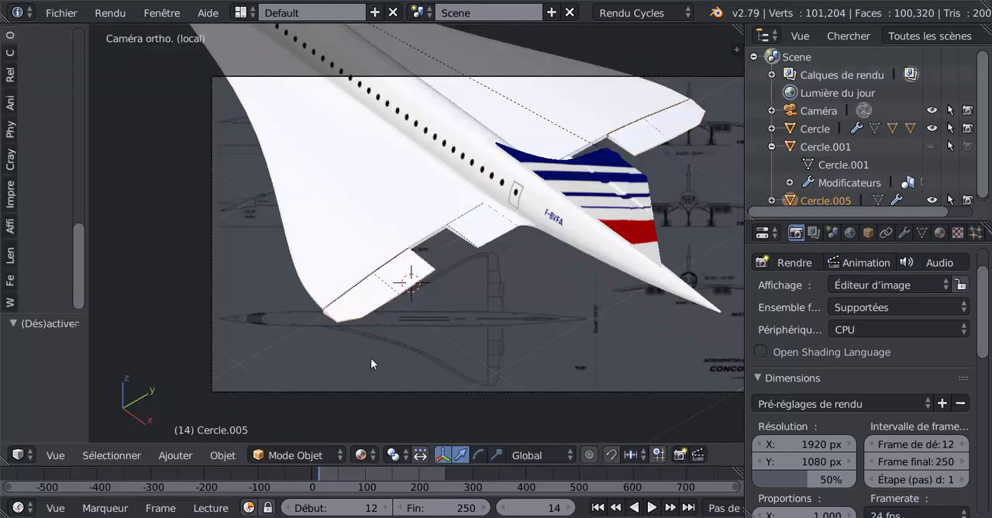
Inspect the black joint between the outer flap and the wing up close from the front view.
scroll(370, 361, up, 3)
middle_drag(431, 352, 404, 346)
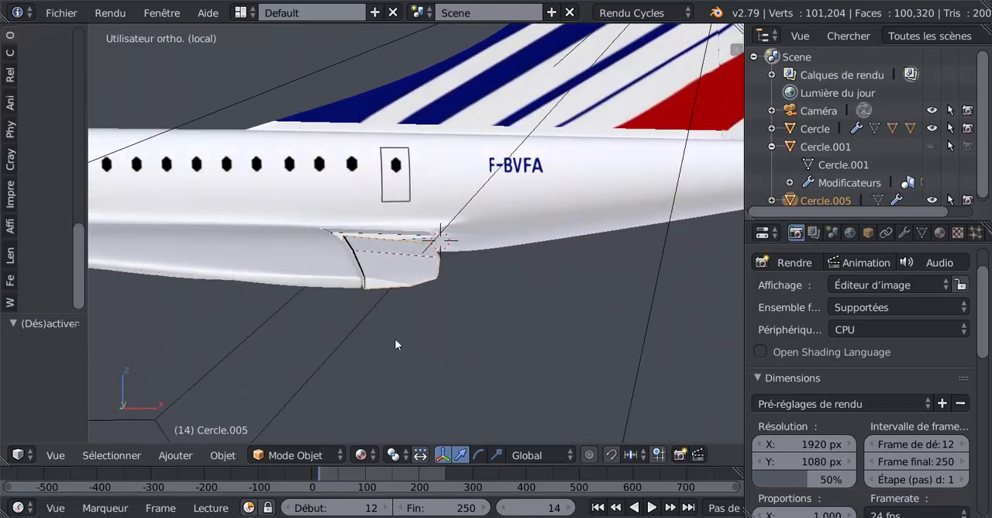
key(KP_1)
middle_drag(425, 361, 600, 231)
key(KP_1)
scroll(426, 305, up, 5)
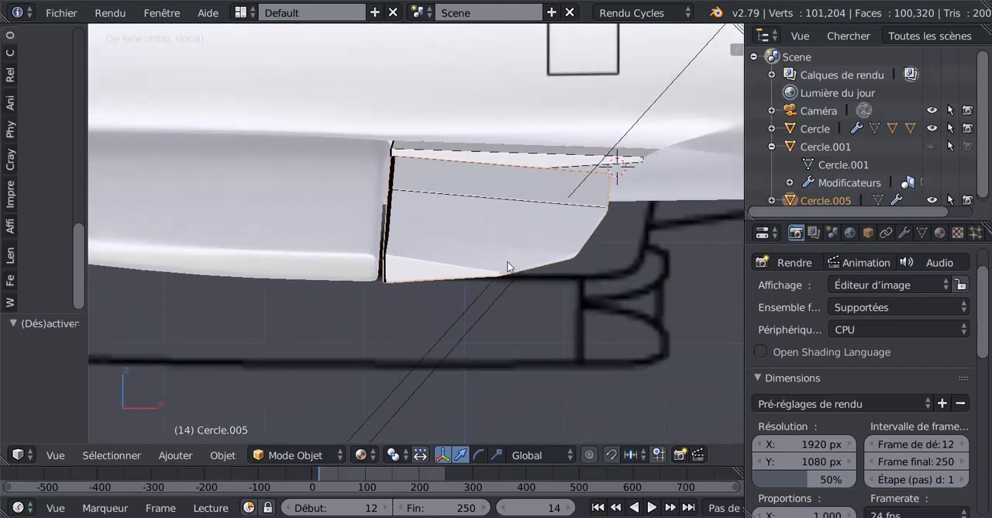
scroll(475, 271, up, 3)
scroll(427, 274, up, 1)
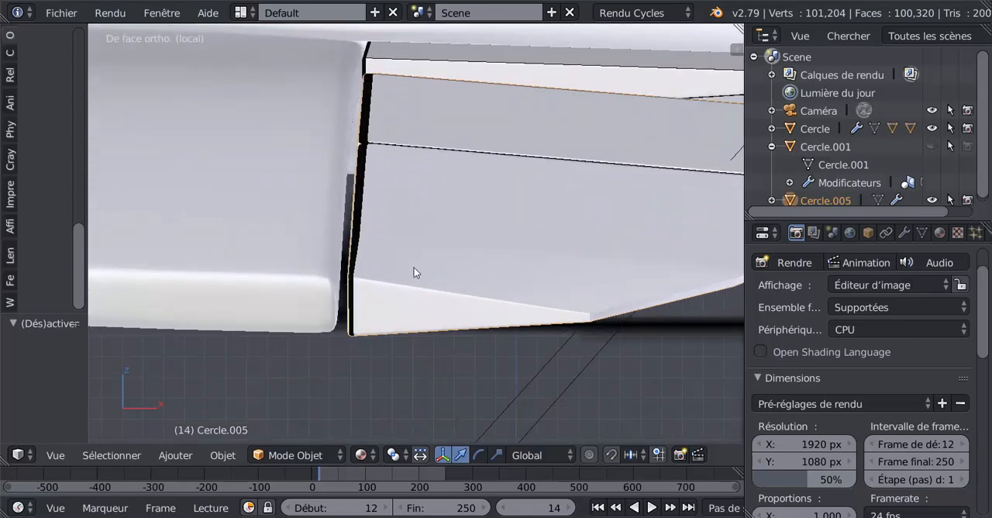
In Edit mode, slide the selected edge loop closer to the outer flap's wing-side edge with a factor of -0.538 to narrow the black strip.
key(Tab)
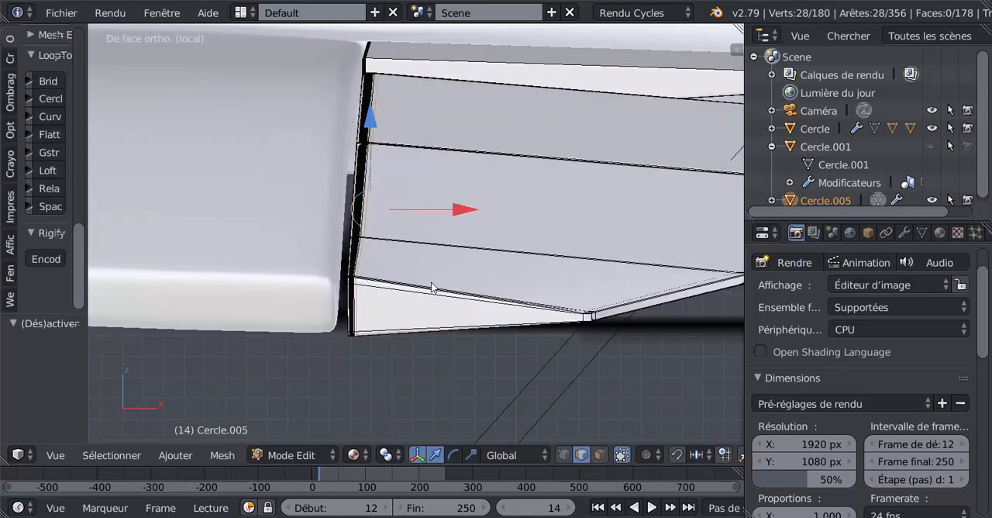
scroll(384, 311, up, 1)
scroll(419, 301, up, 1)
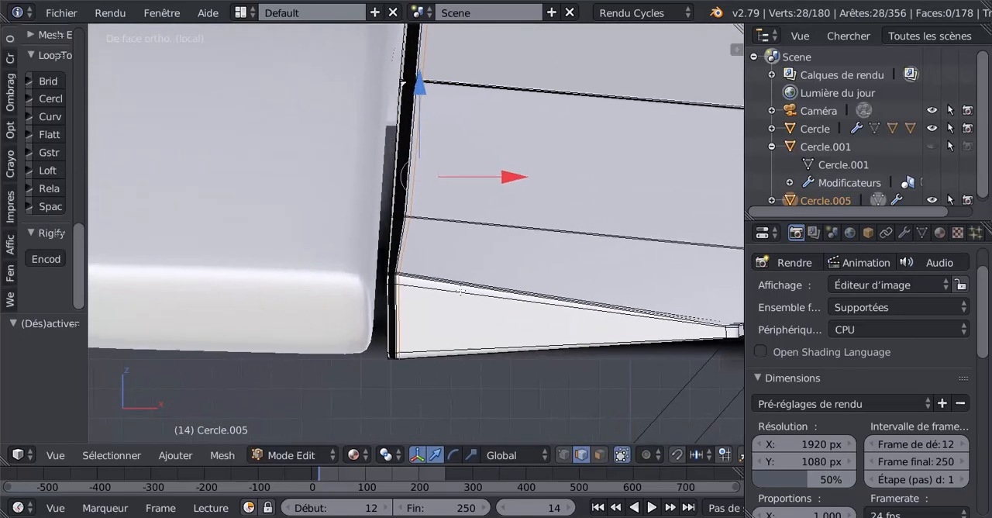
scroll(414, 297, up, 1)
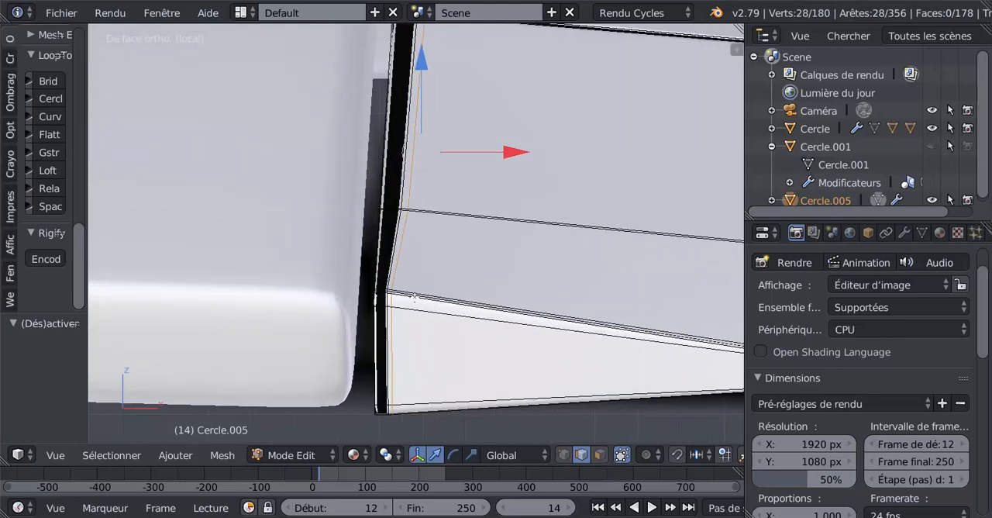
scroll(414, 298, down, 2)
key(KP_8)
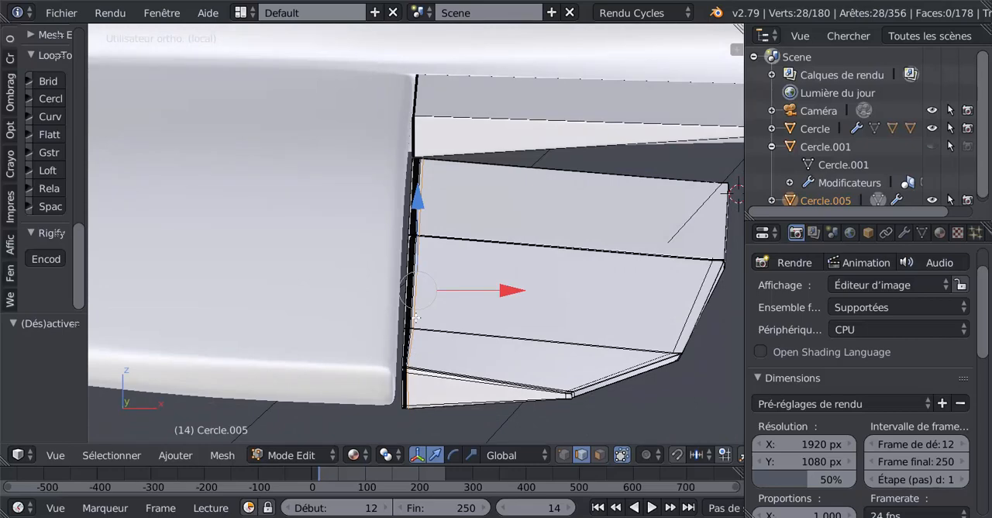
scroll(427, 208, down, 3)
scroll(412, 229, up, 2)
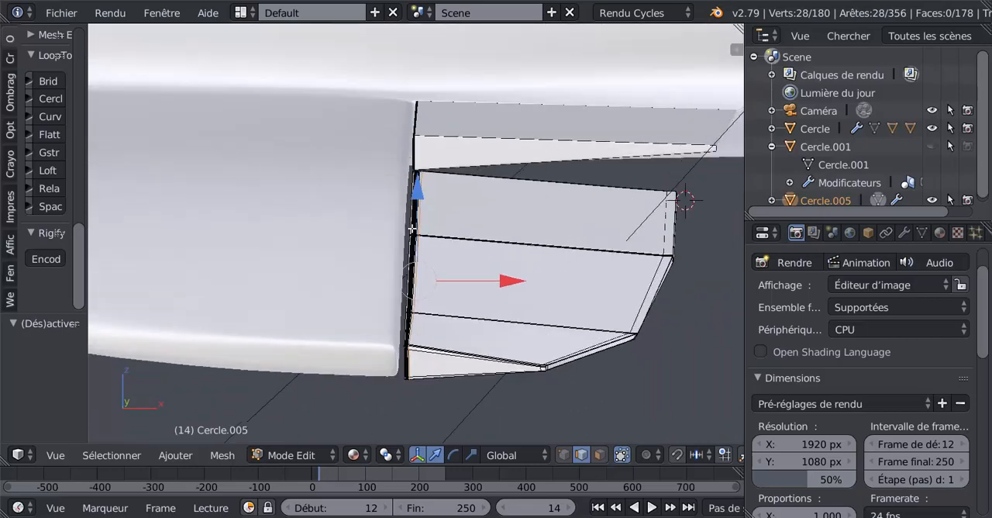
scroll(425, 193, up, 2)
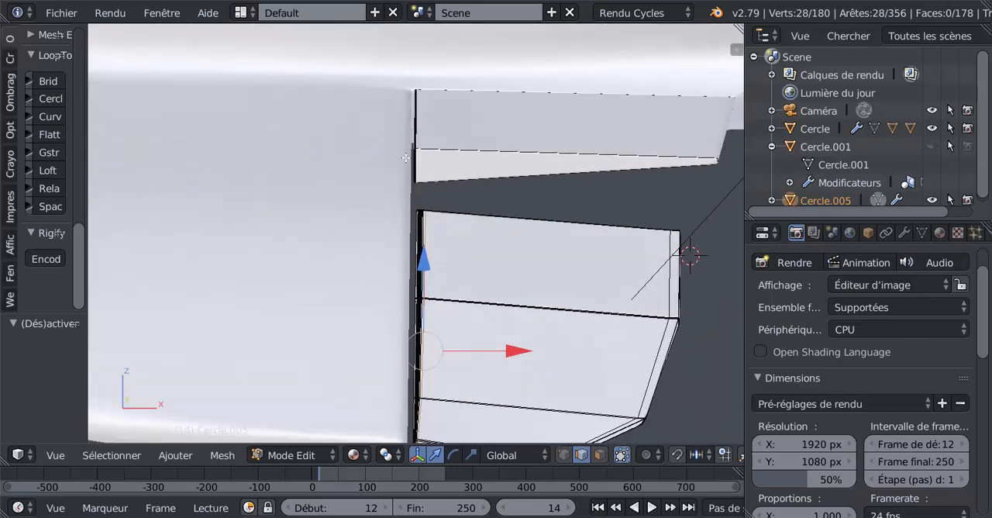
scroll(431, 245, up, 3)
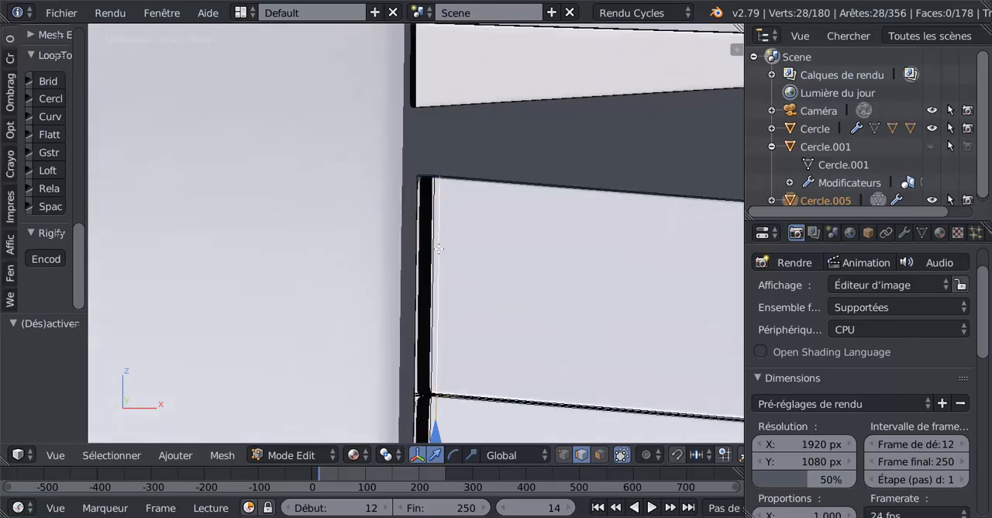
scroll(437, 262, up, 1)
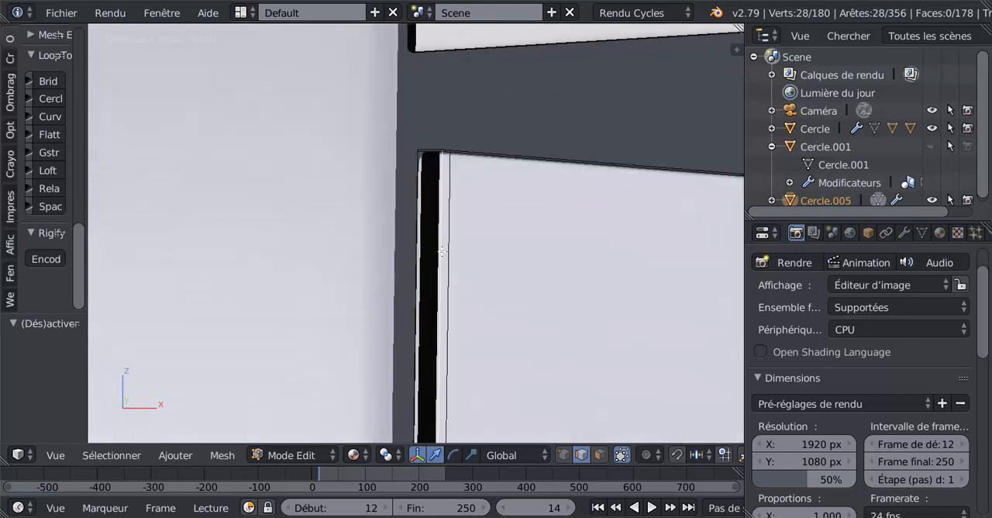
scroll(490, 268, down, 3)
key(g)
key(g)
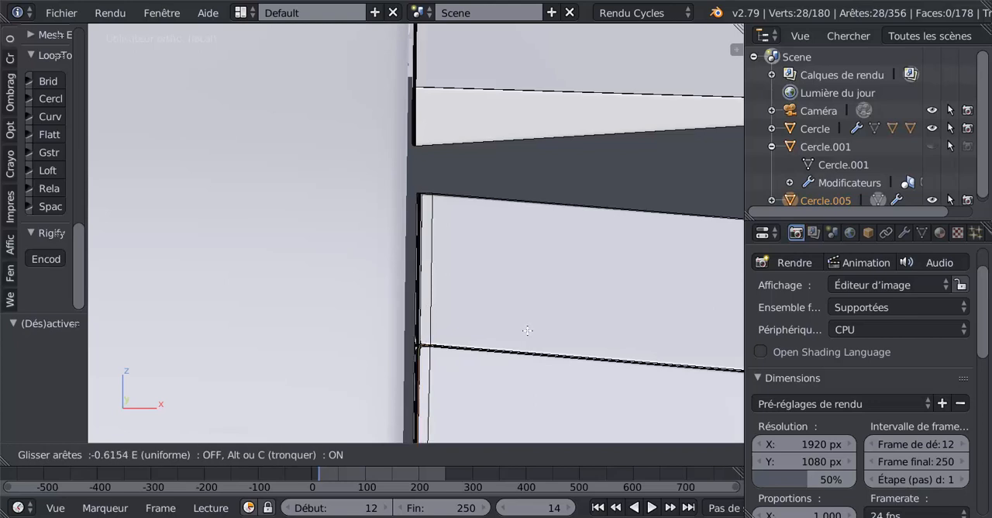
click(528, 331)
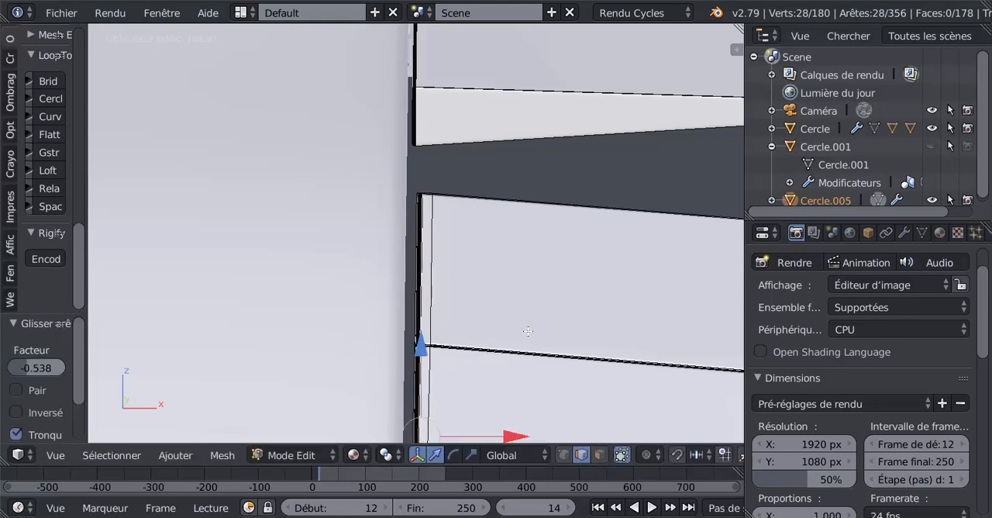
Select the neighbouring edge loop, slide it toward the black strip with a factor of 0.708, and switch to wireframe display.
alt+right_click(439, 299)
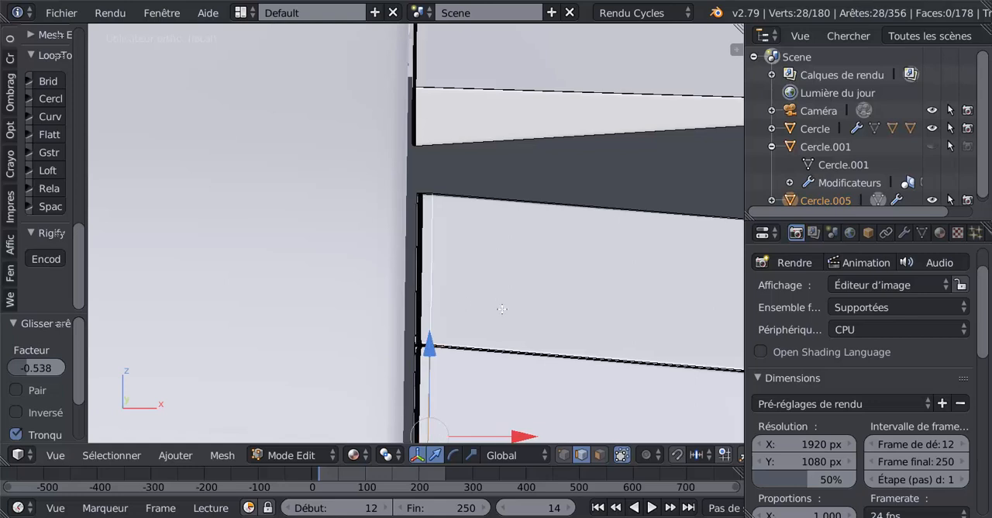
key(g)
key(g)
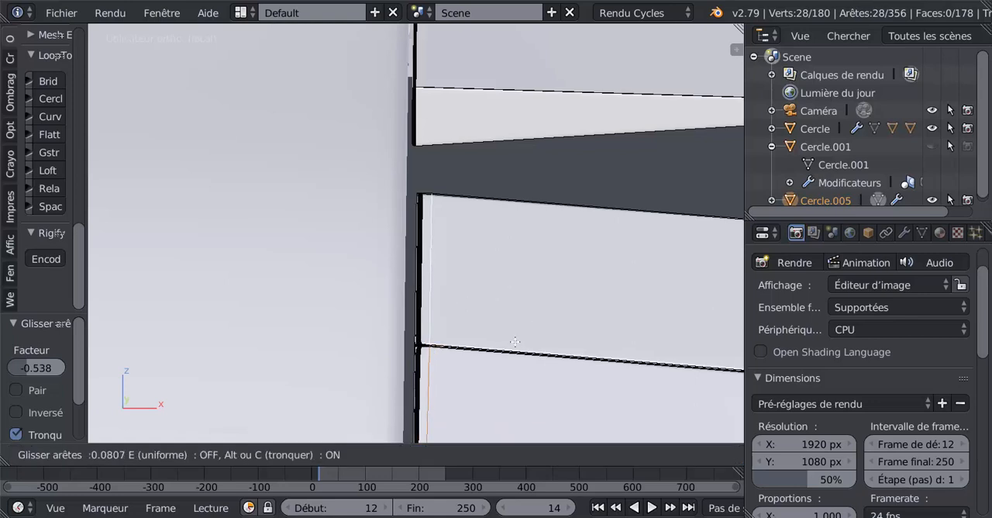
click(397, 380)
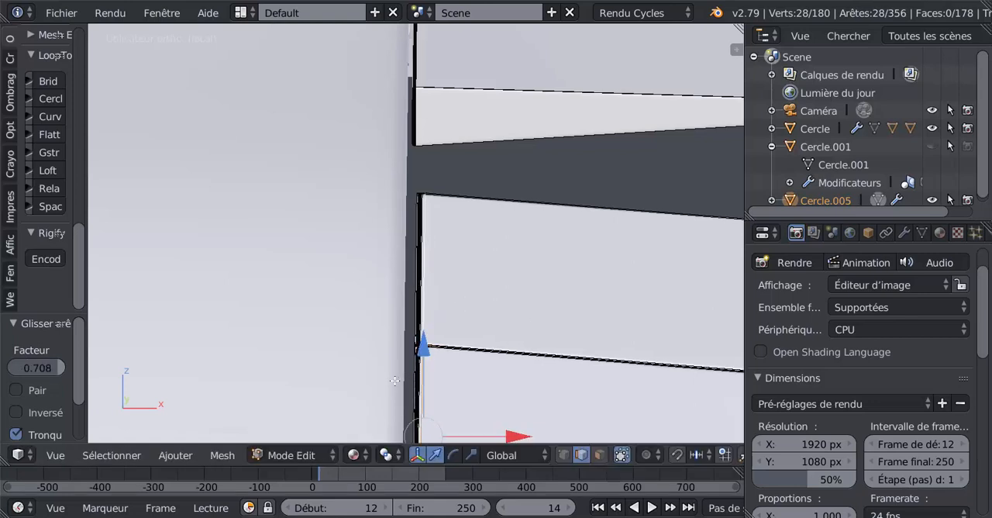
scroll(493, 316, down, 4)
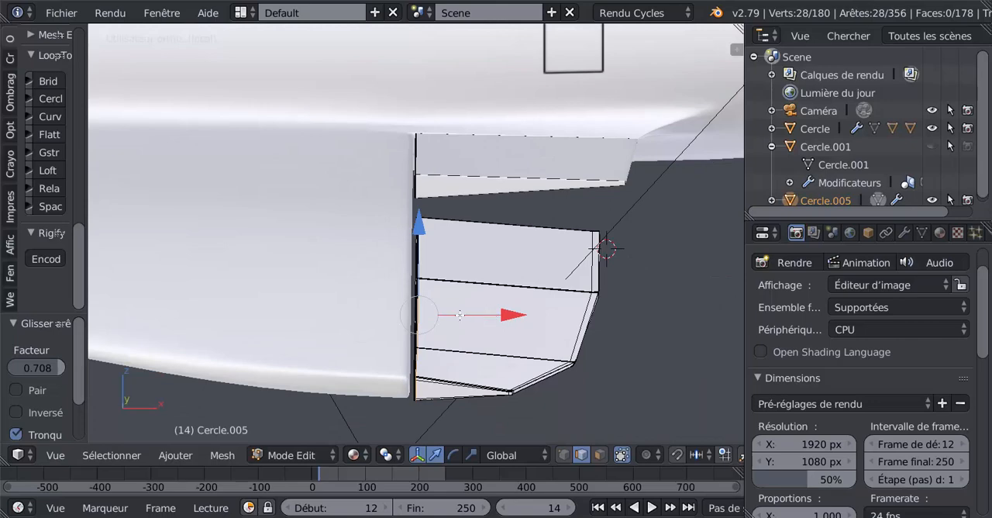
key(z)
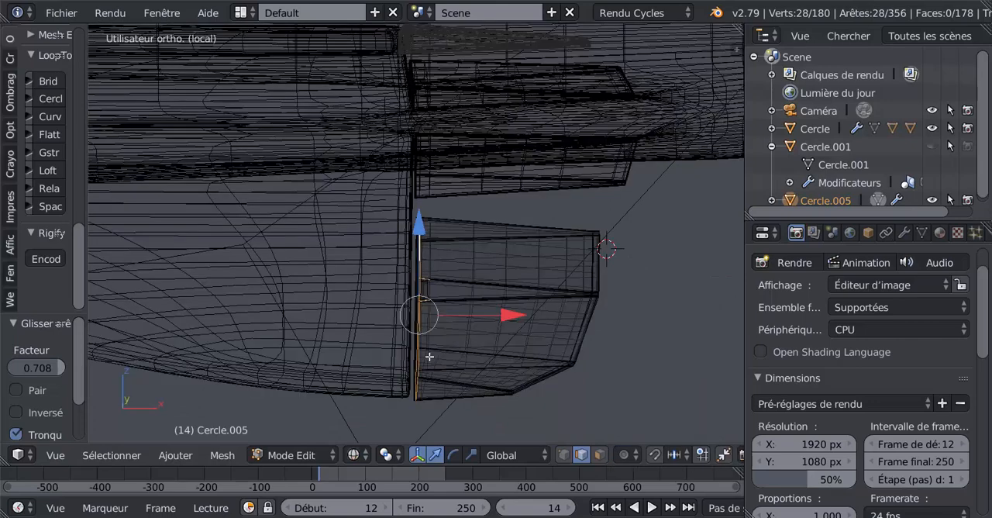
key(a)
key(c)
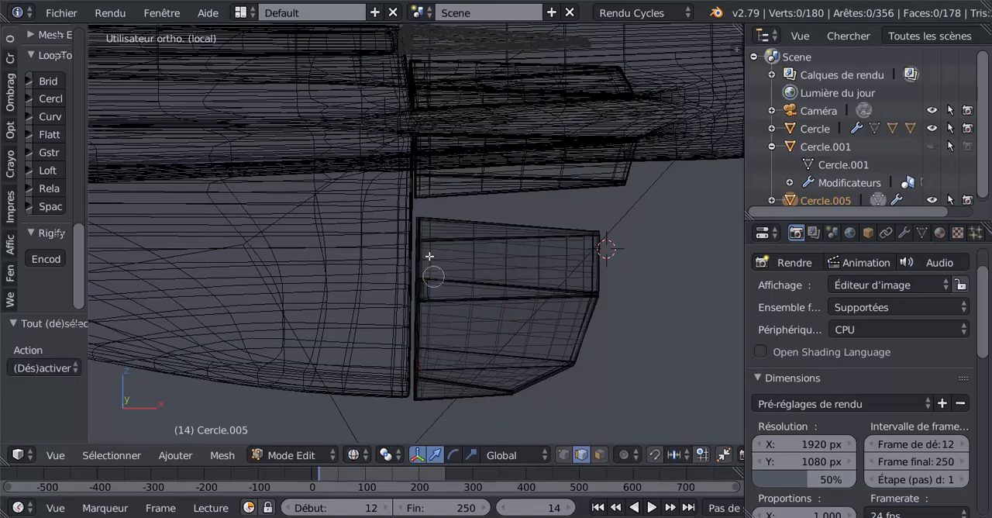
drag(420, 223, 419, 413)
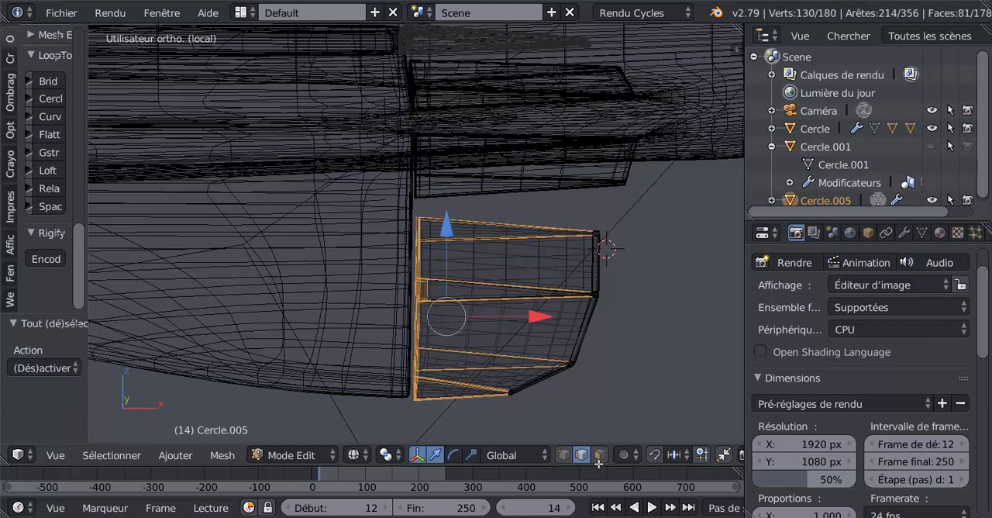
Using vertex selection, circle-select all vertices along the outer flap's wing-side edge and move them -0.003 along X toward the wing.
click(563, 455)
key(a)
key(c)
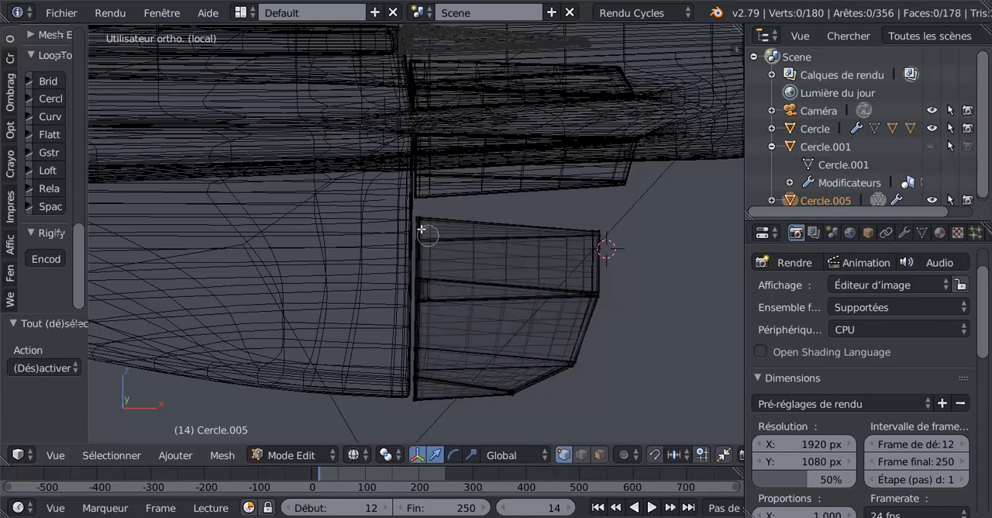
mouse_move(419, 220)
mouse_down()
mouse_move(425, 411)
mouse_move(414, 278)
mouse_up()
right_click(414, 273)
scroll(424, 306, up, 2)
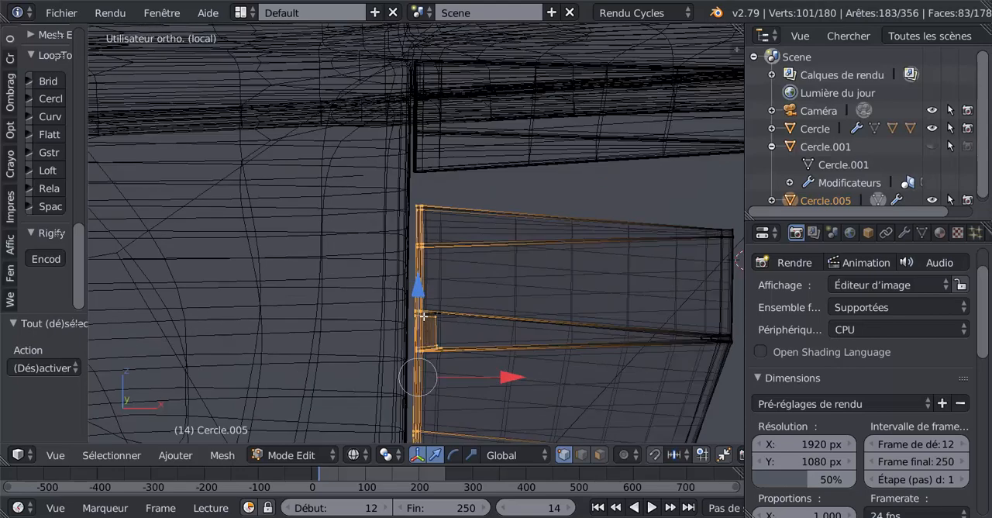
scroll(486, 331, up, 1)
scroll(486, 331, down, 1)
drag(508, 378, 504, 383)
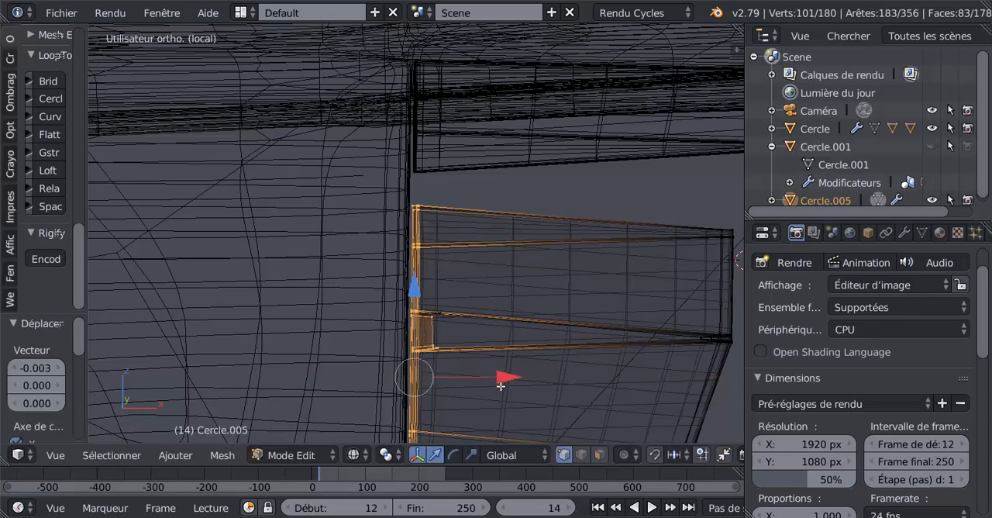
Return to solid shading in Object mode and examine how the outer flap's edge fits against the wing.
key(z)
scroll(431, 351, down, 2)
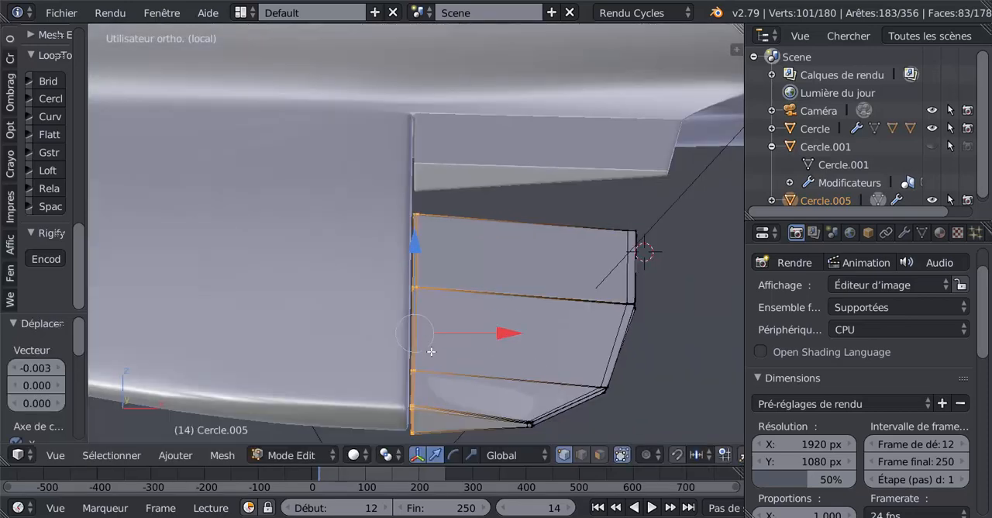
key(z)
key(z)
key(Tab)
scroll(431, 351, down, 1)
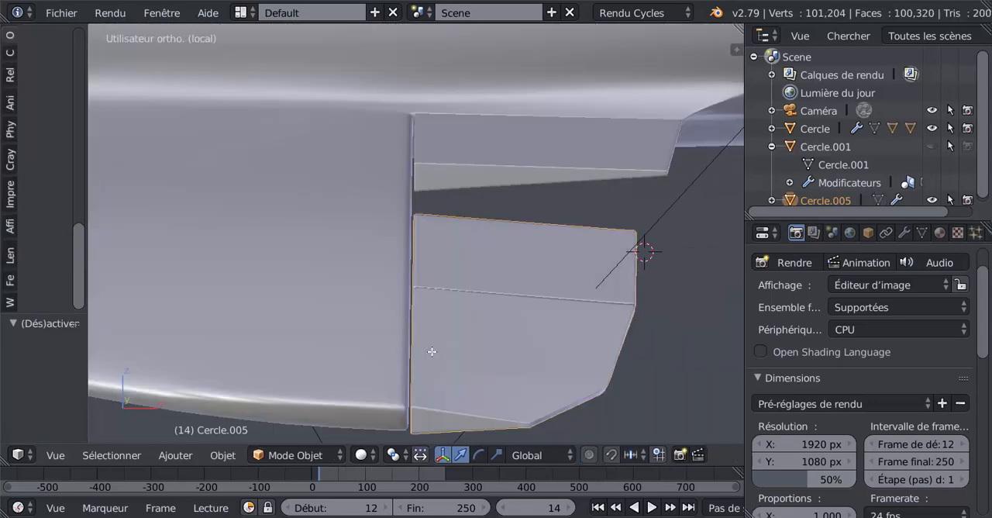
middle_drag(433, 350, 685, 234)
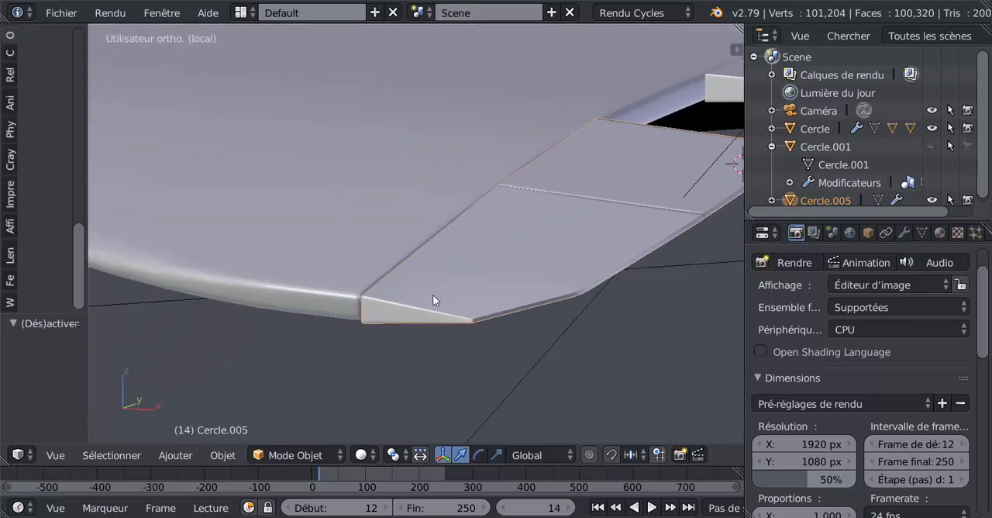
middle_drag(432, 295, 437, 326)
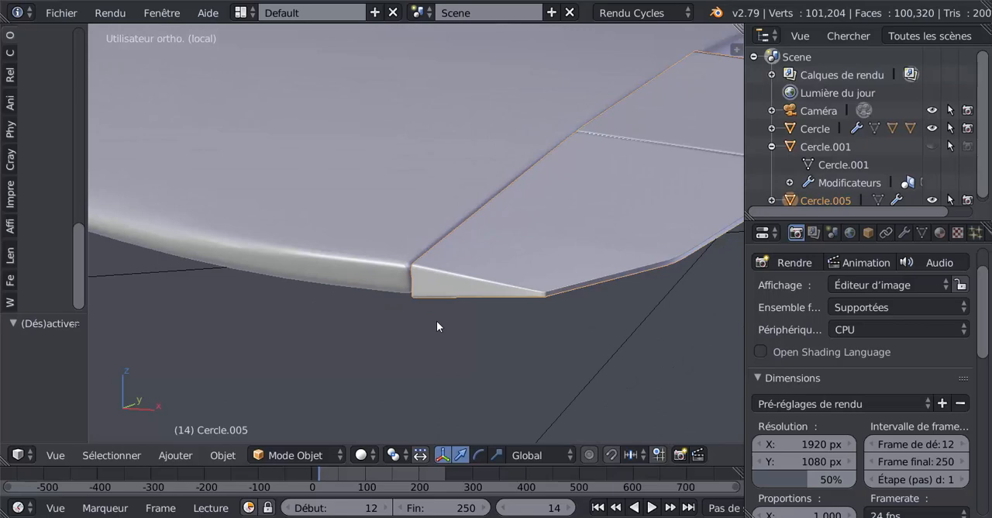
Examine the joint between the outer flap and the wing from the front and at a slight angle.
key(KP_1)
scroll(505, 284, down, 5)
shift+middle_drag(505, 290, 344, 338)
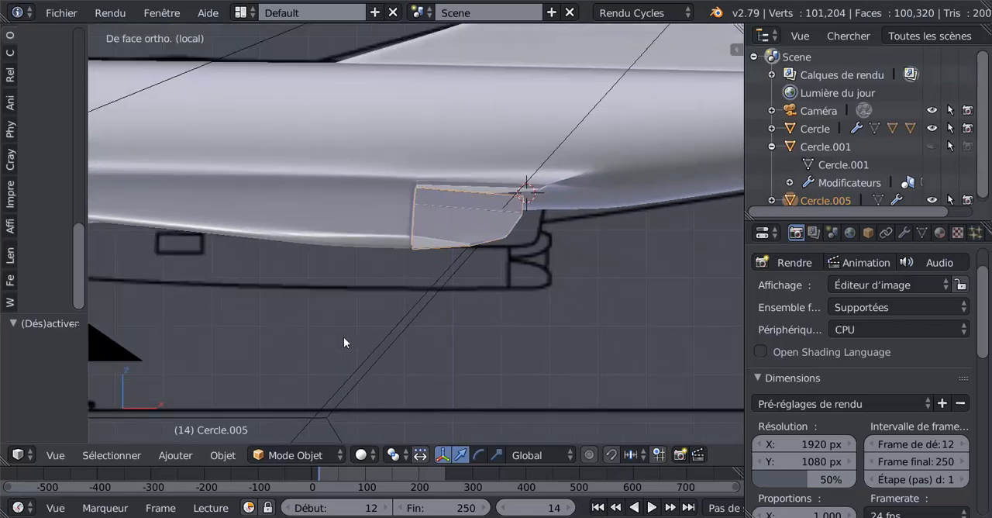
scroll(427, 325, up, 6)
middle_drag(418, 320, 419, 321)
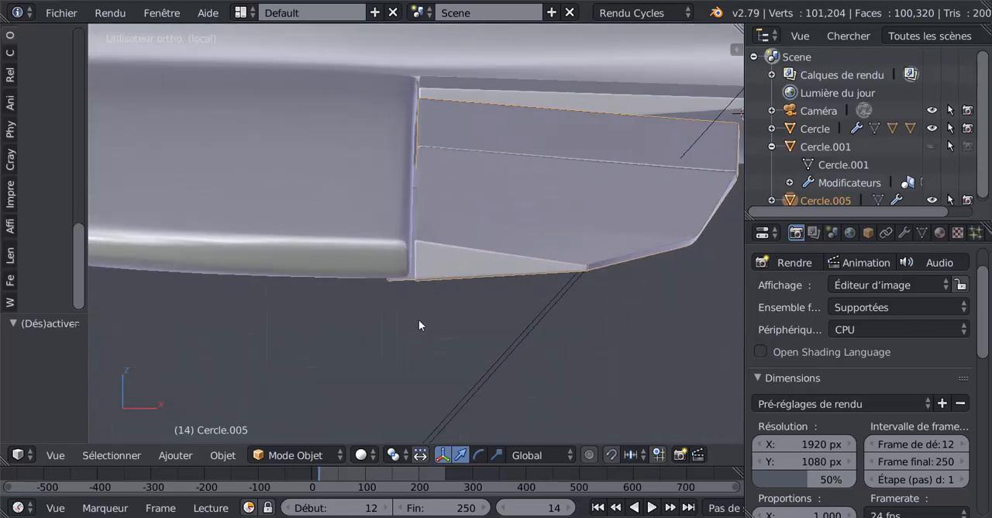
scroll(417, 322, up, 1)
key(KP_1)
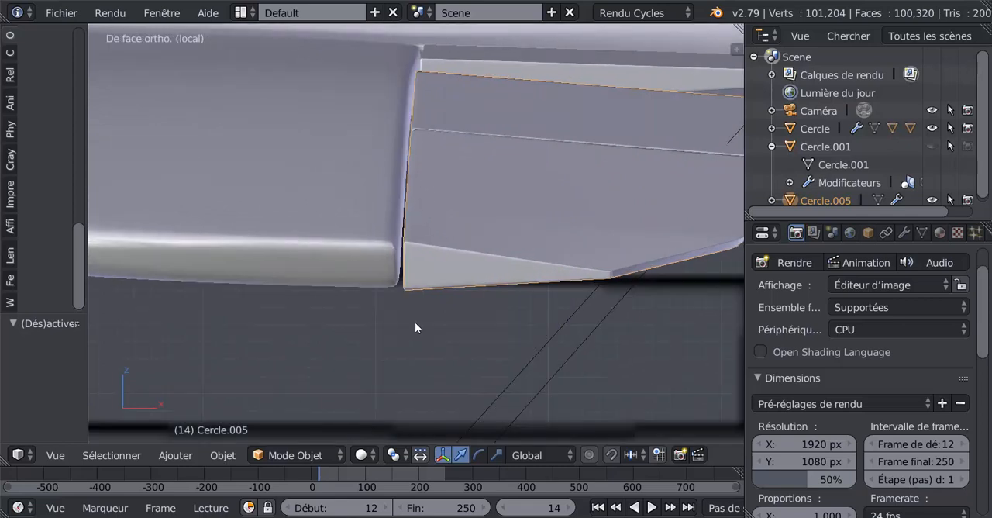
In wireframe, circle-select the outer flap's lower wing-side corner vertices, raise them slightly along Z, then return to solid Object mode and select the wing.
key(Tab)
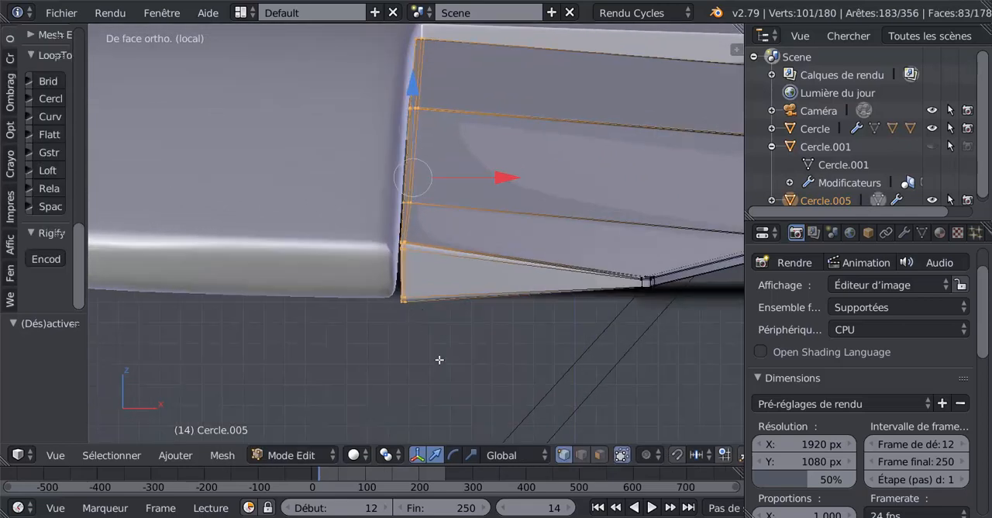
key(a)
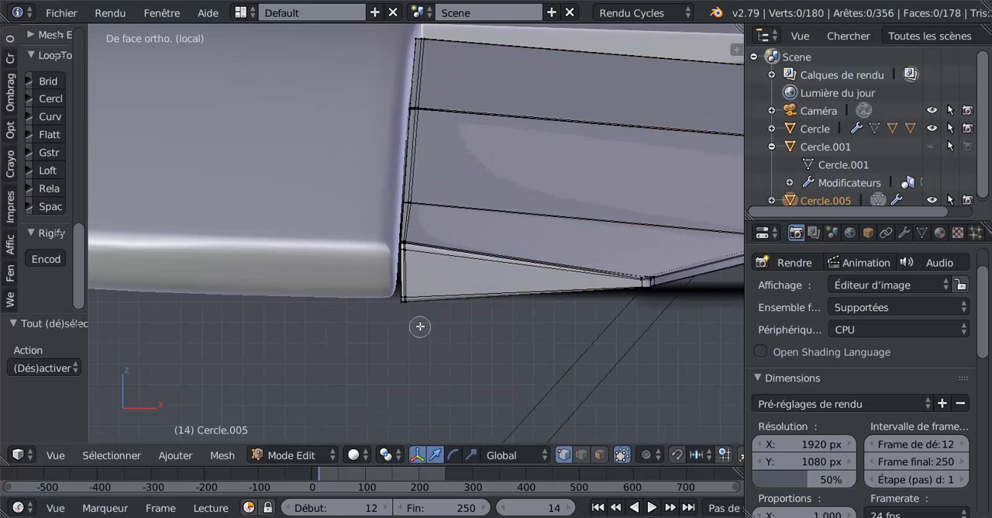
right_click(403, 298)
key(z)
ctrl+drag(396, 319, 408, 298)
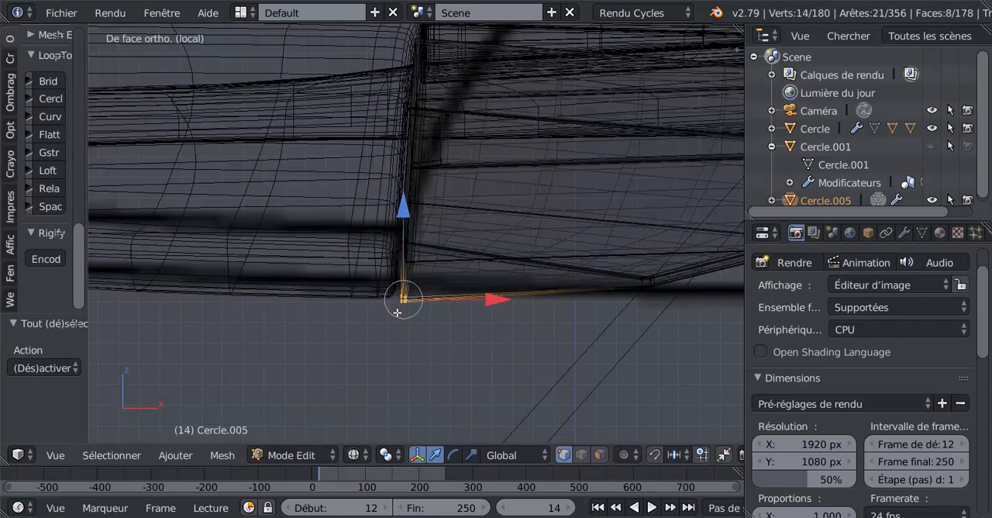
key(g)
key(z)
click(409, 207)
key(z)
key(Tab)
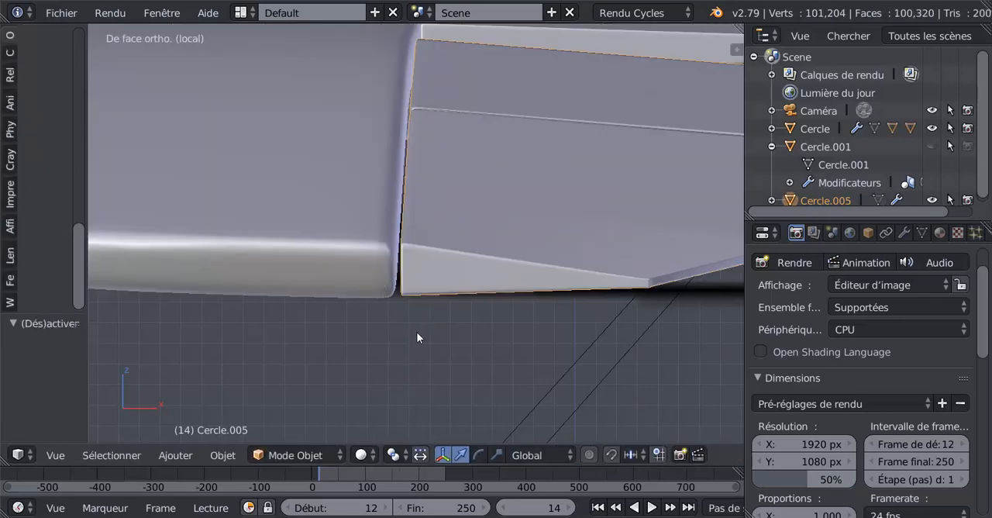
key(Tab)
key(Tab)
right_click(350, 259)
Try a viewport subdivision level of 3 on the wing's subdivision modifier, then set it back to 2.
scroll(879, 312, down, 3)
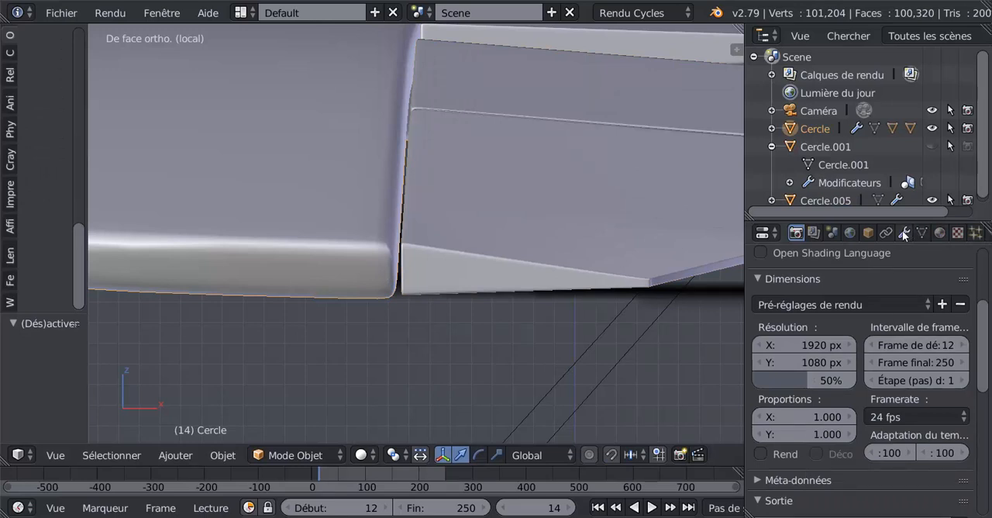
click(904, 231)
scroll(790, 397, down, 2)
click(799, 454)
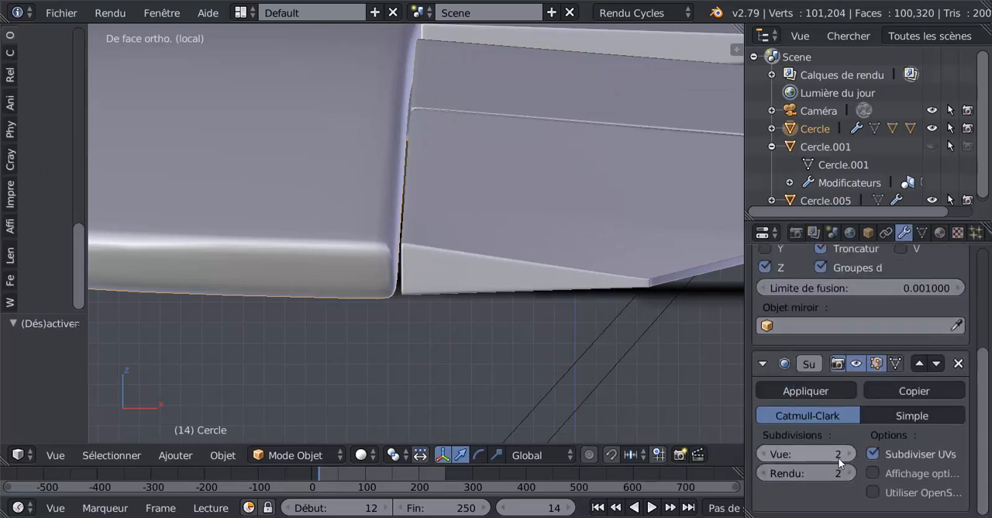
text(3)
key(Return)
click(850, 454)
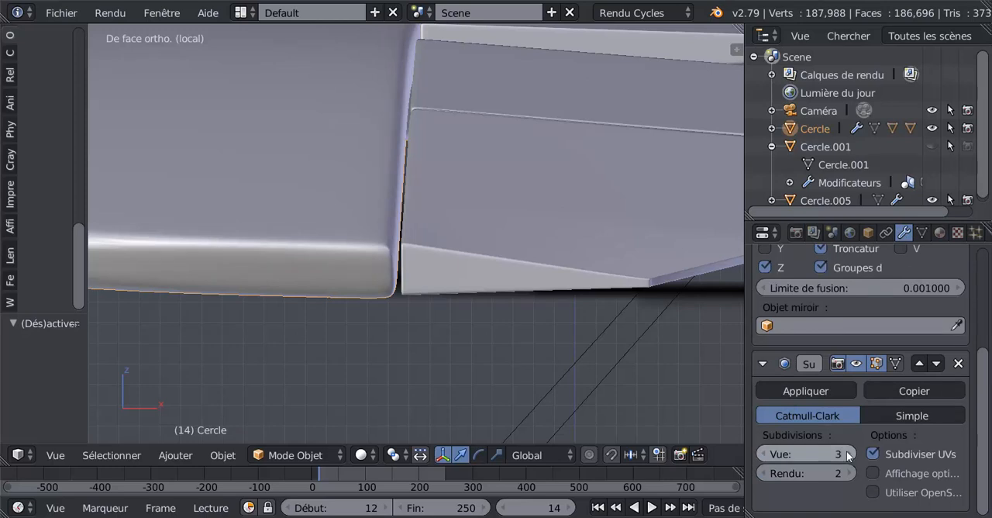
click(763, 453)
click(763, 454)
In Edit mode, select the wing's edge loop nearest the outer flap and slide it toward the joint with a factor of -0.823.
key(Tab)
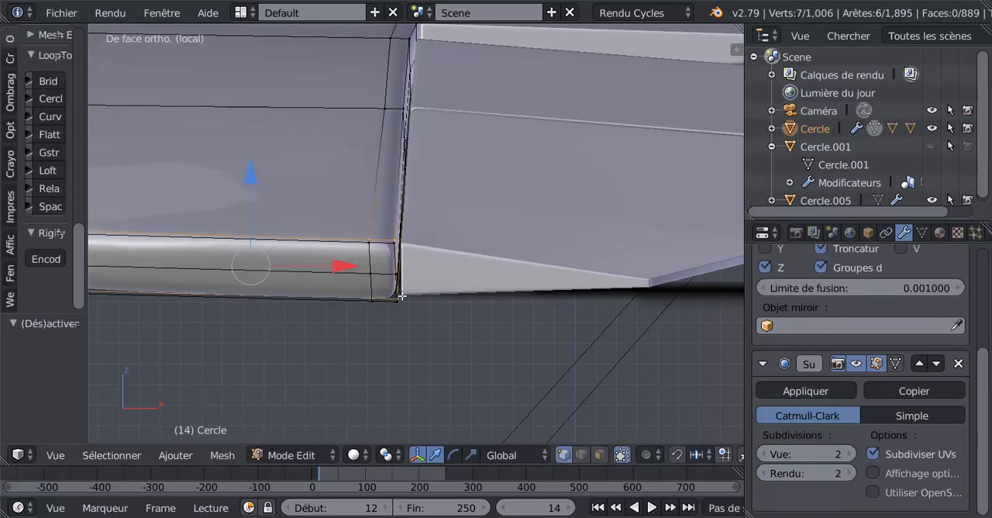
alt+shift+right_click(372, 207)
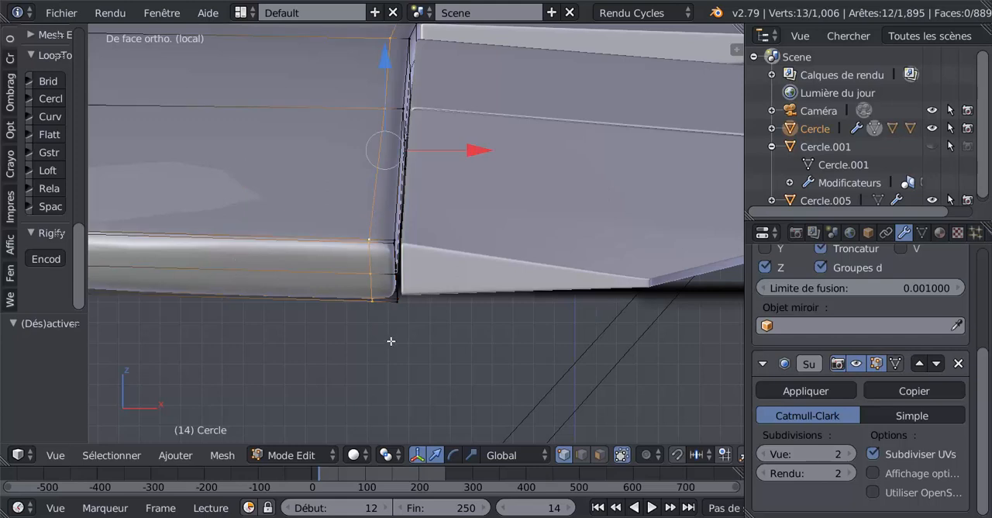
key(g)
key(g)
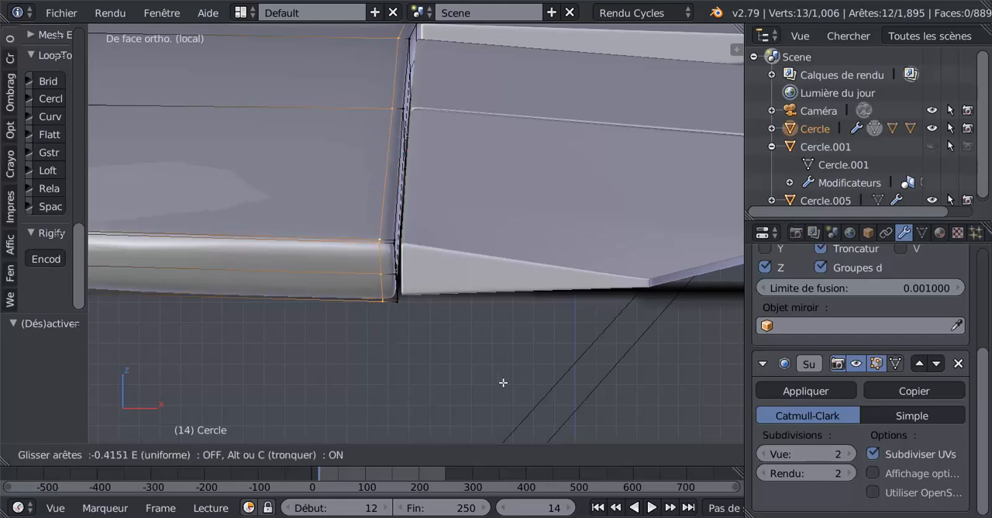
click(583, 374)
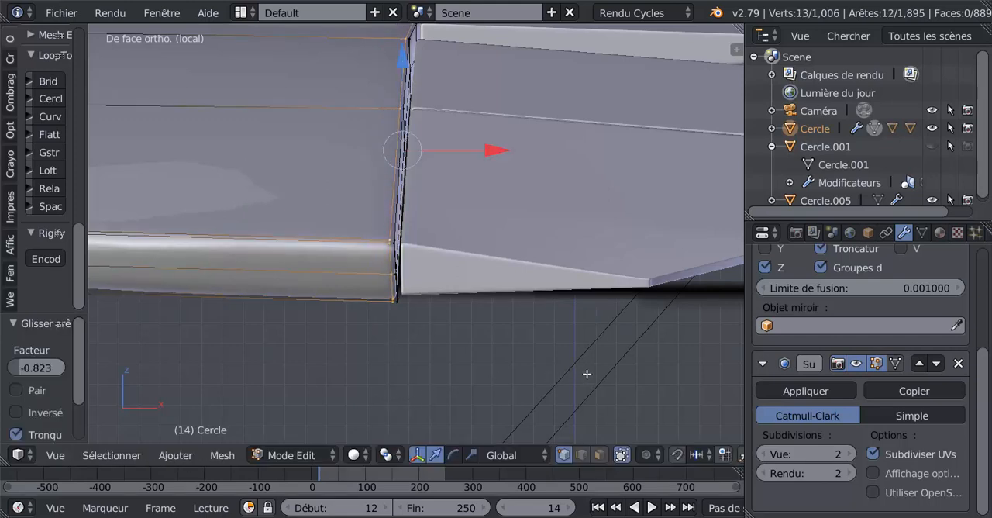
key(Tab)
key(Tab)
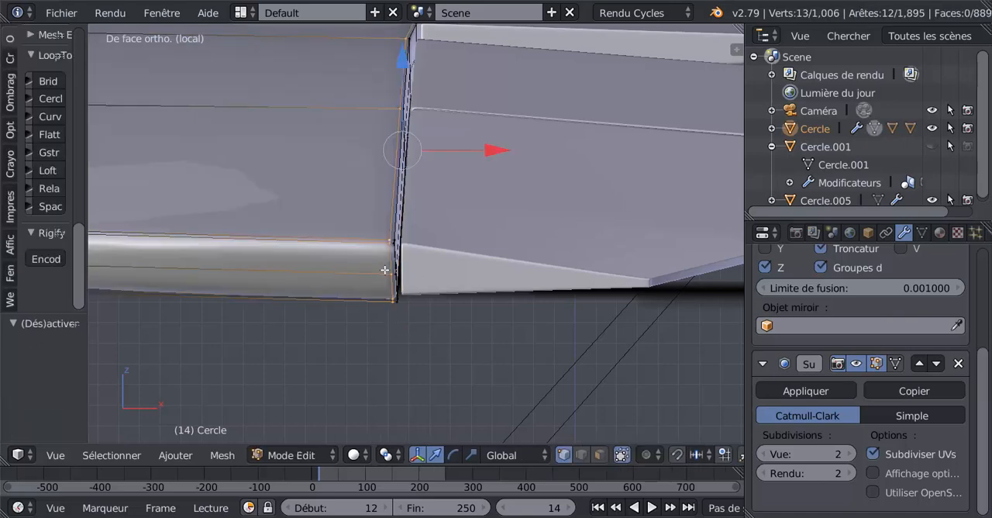
Examine the wing's sharpened edge against the outer flap from near and far, with and without the editing mesh displayed.
scroll(387, 268, down, 5)
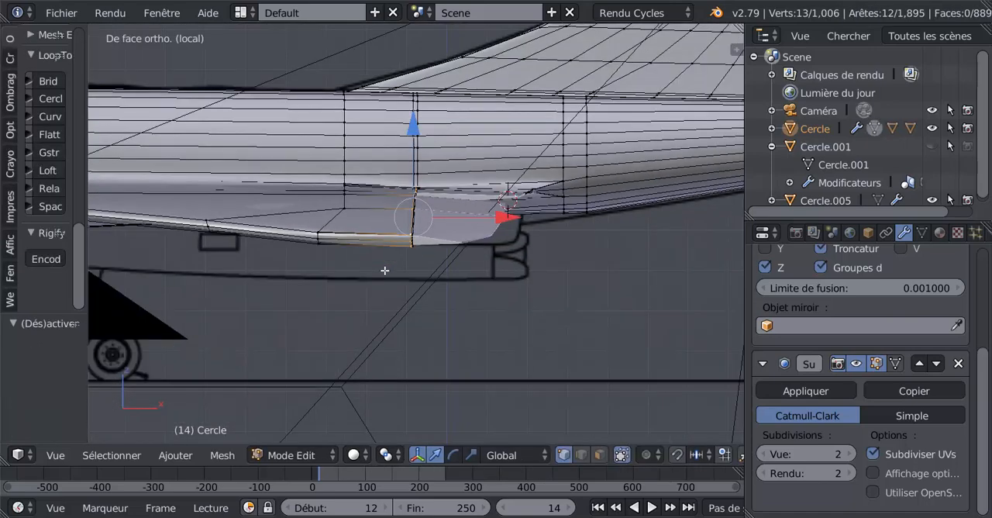
scroll(386, 270, up, 8)
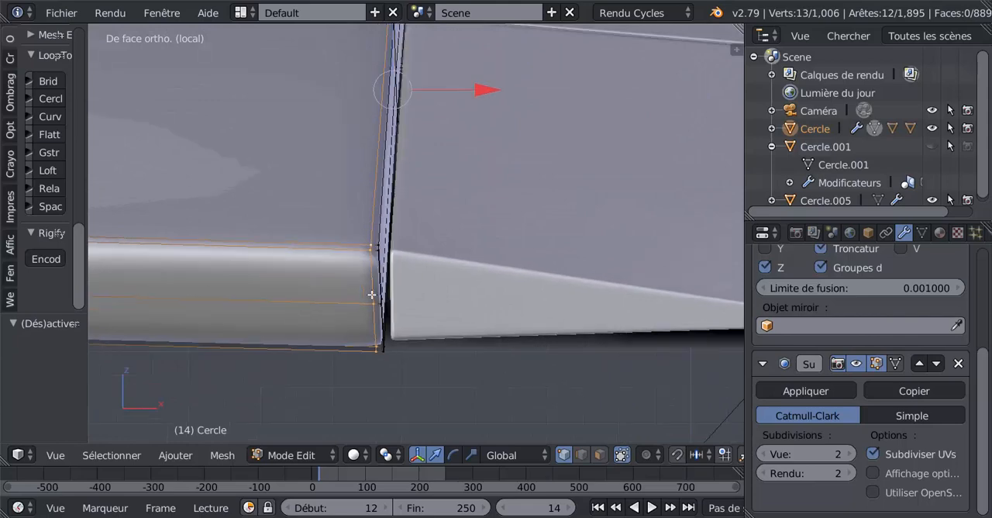
scroll(372, 295, down, 8)
key(Tab)
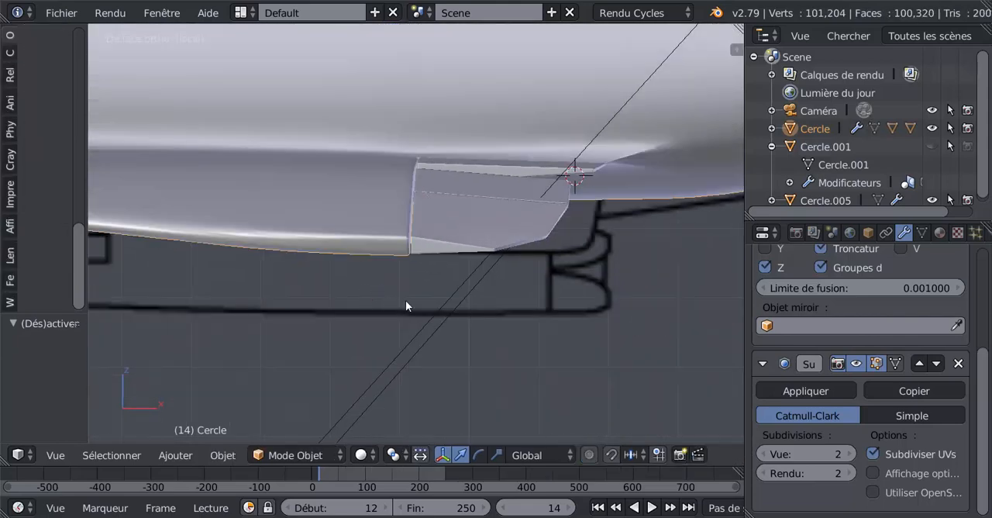
scroll(411, 303, up, 6)
key(Tab)
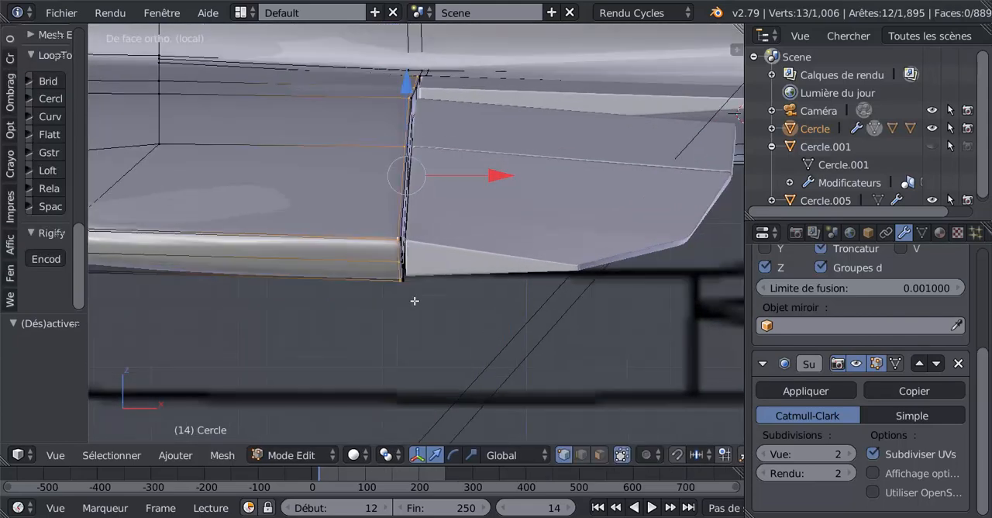
key(Tab)
Select the outer flap and try to slide the edge loop just below the upper border of its thin end face.
right_click(433, 270)
key(Tab)
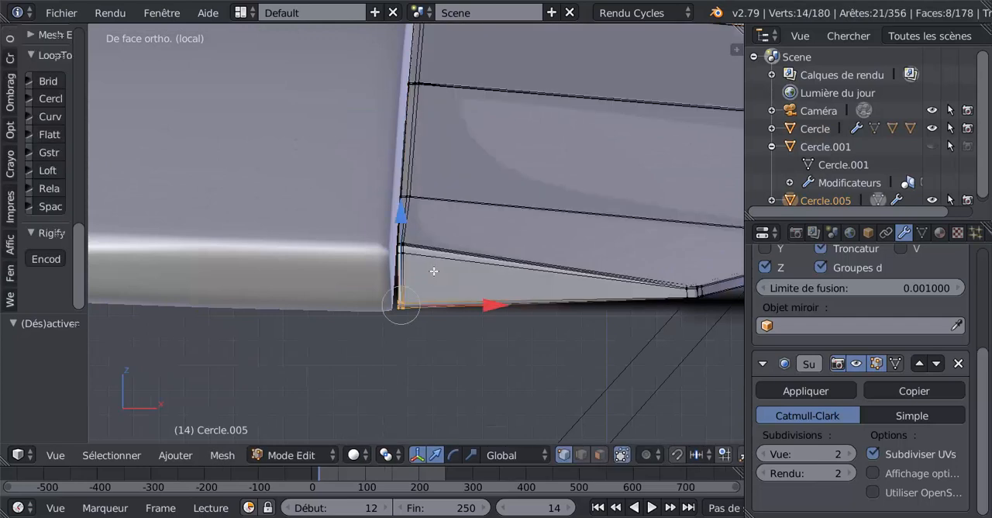
alt+right_click(406, 266)
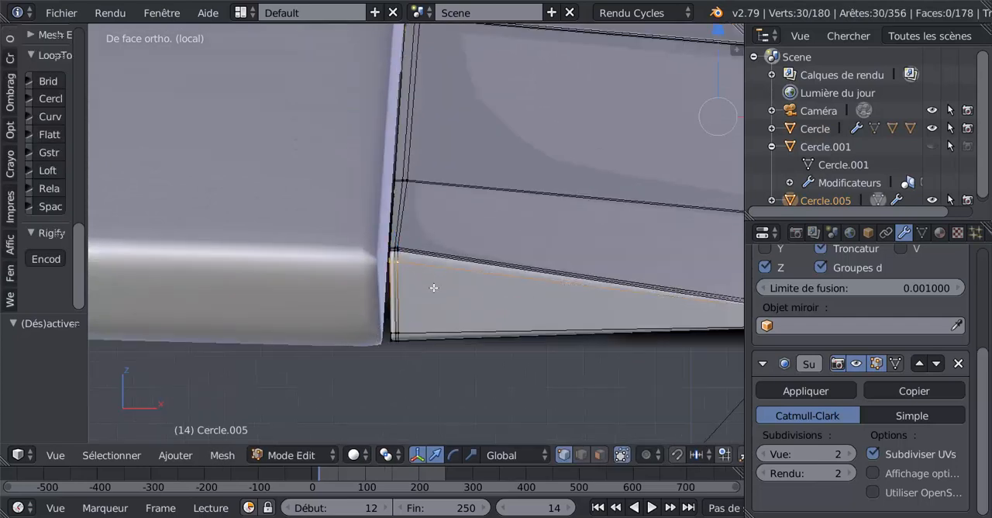
key(g)
key(g)
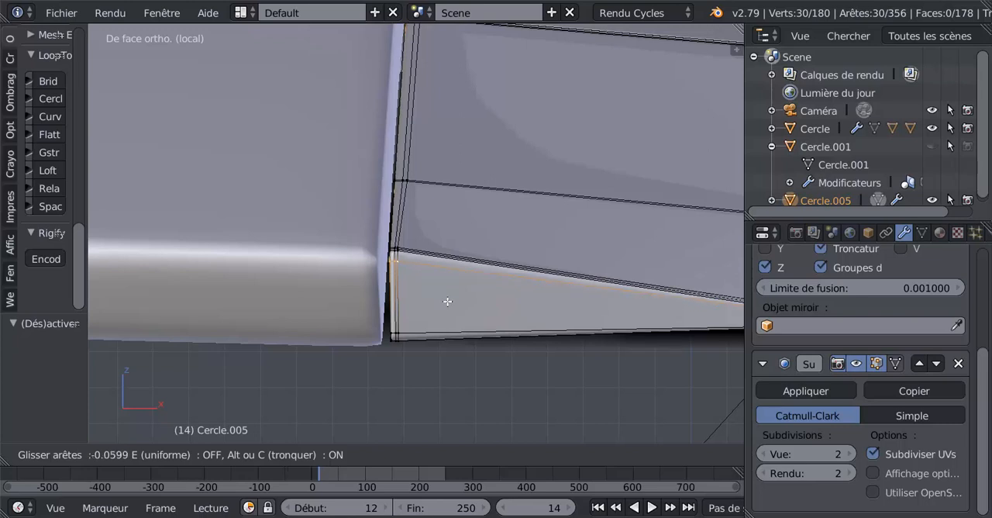
click(448, 302)
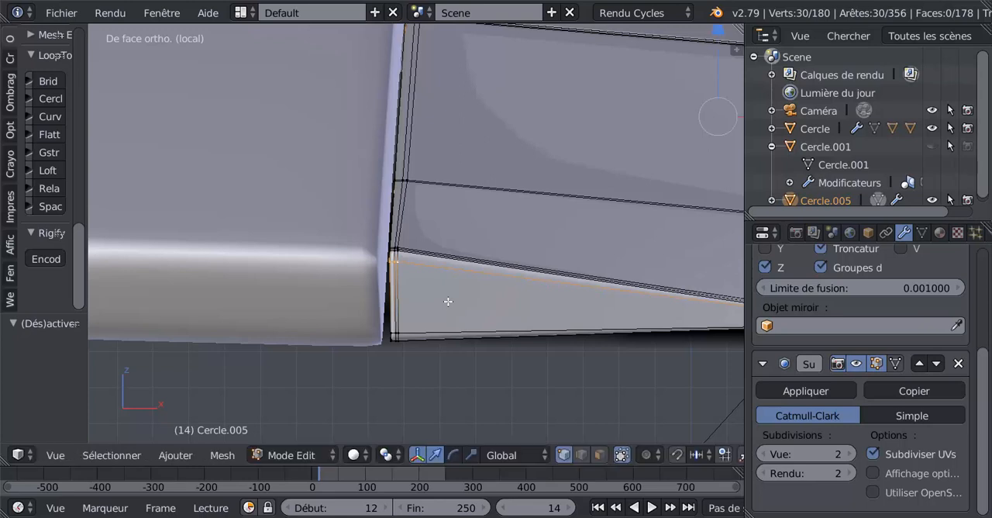
key(Tab)
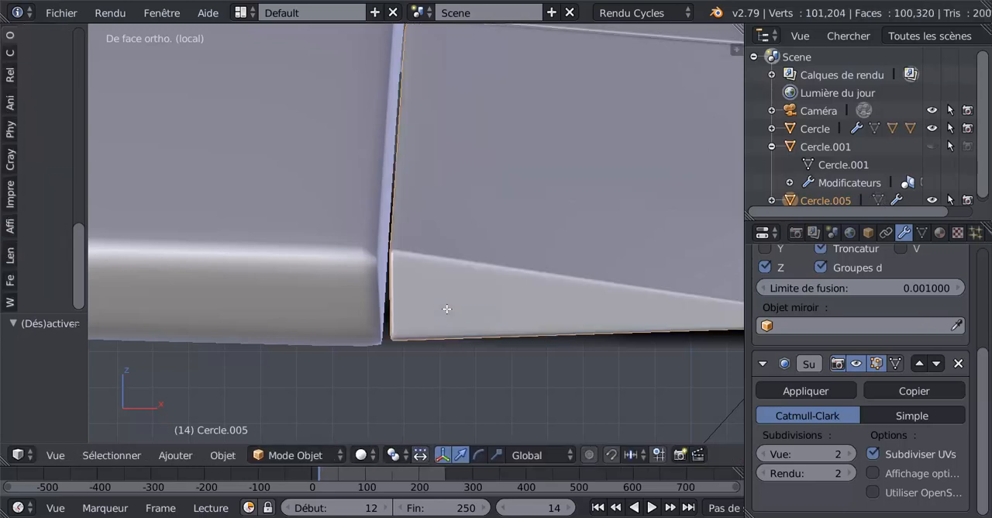
Select the edges along the upper border of the outer flap's thin end face, slide them slightly, and return to Object mode.
key(Tab)
scroll(453, 276, up, 1)
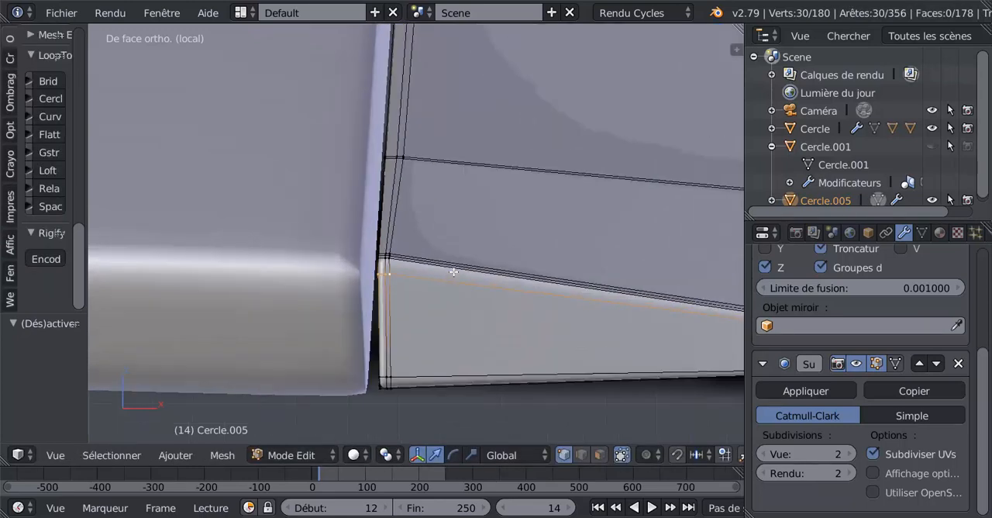
alt+click(454, 272)
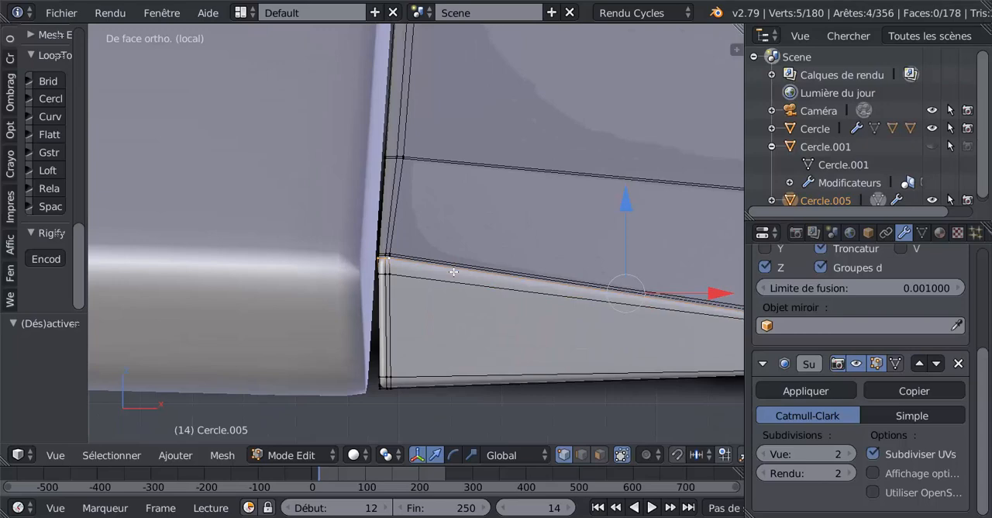
key(g)
key(g)
click(464, 334)
key(Tab)
scroll(463, 334, down, 5)
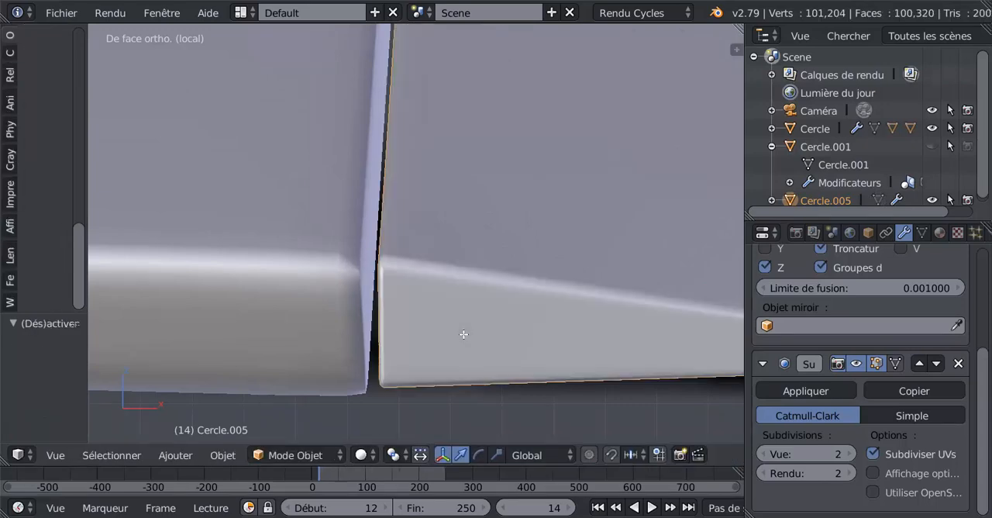
Examine how the outer flap lines up with the wing and the side-view blueprint at several zoom levels.
scroll(463, 334, down, 5)
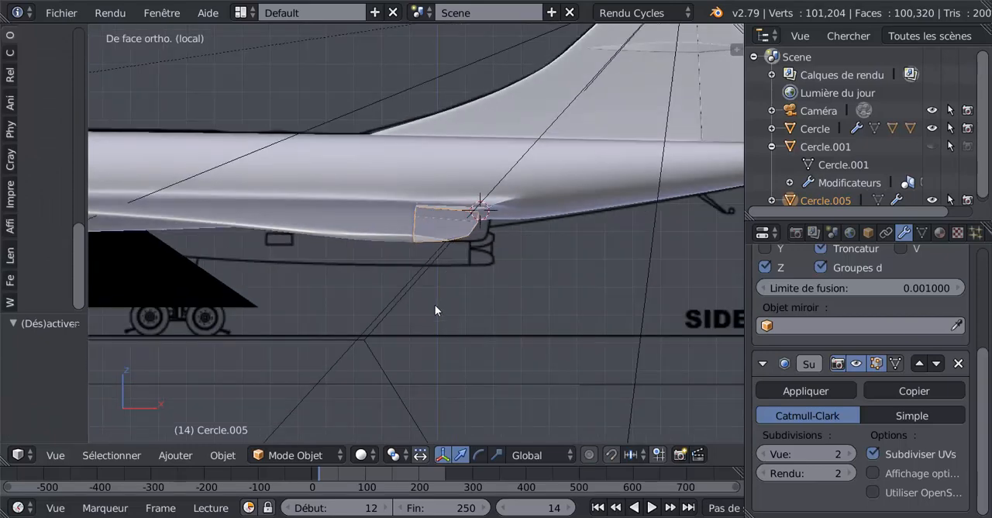
scroll(435, 306, up, 3)
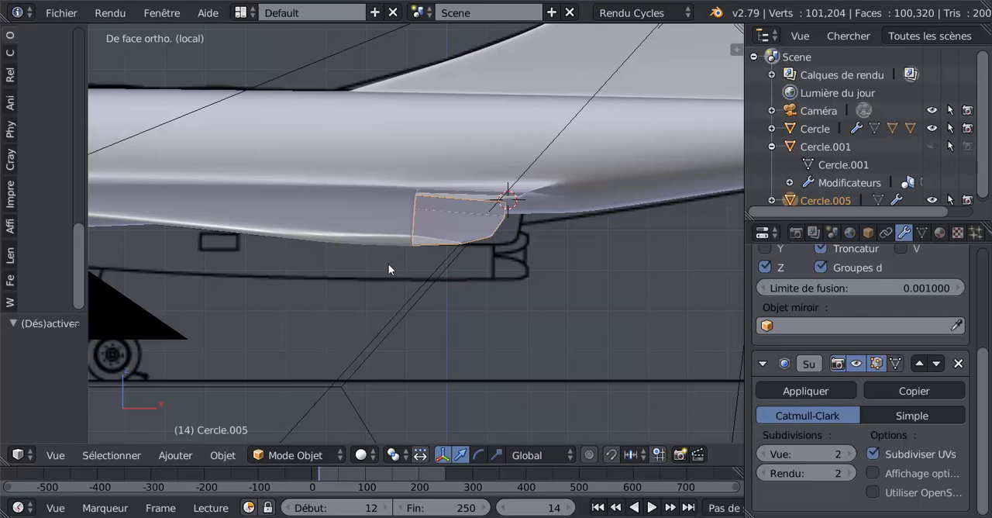
scroll(524, 336, up, 2)
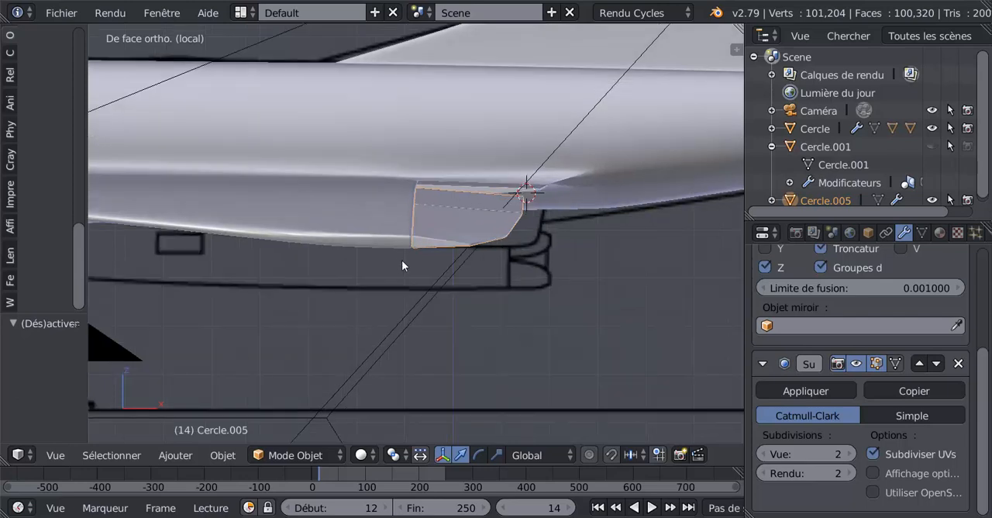
scroll(409, 240, up, 3)
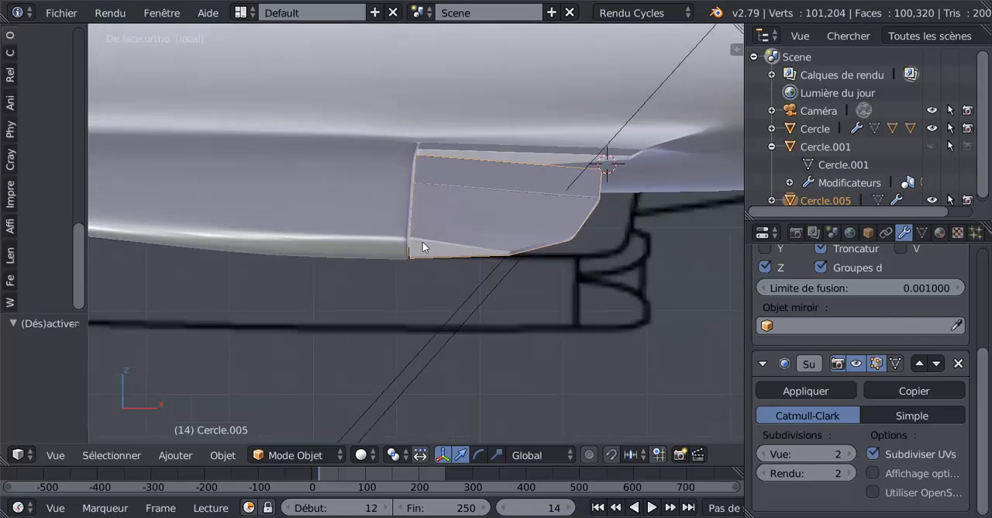
scroll(365, 249, down, 3)
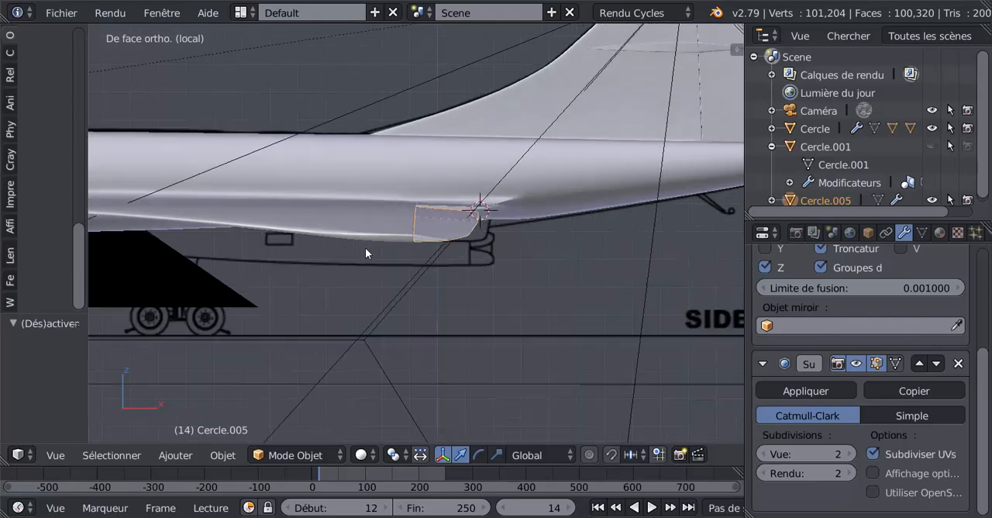
scroll(413, 255, up, 3)
key(Tab)
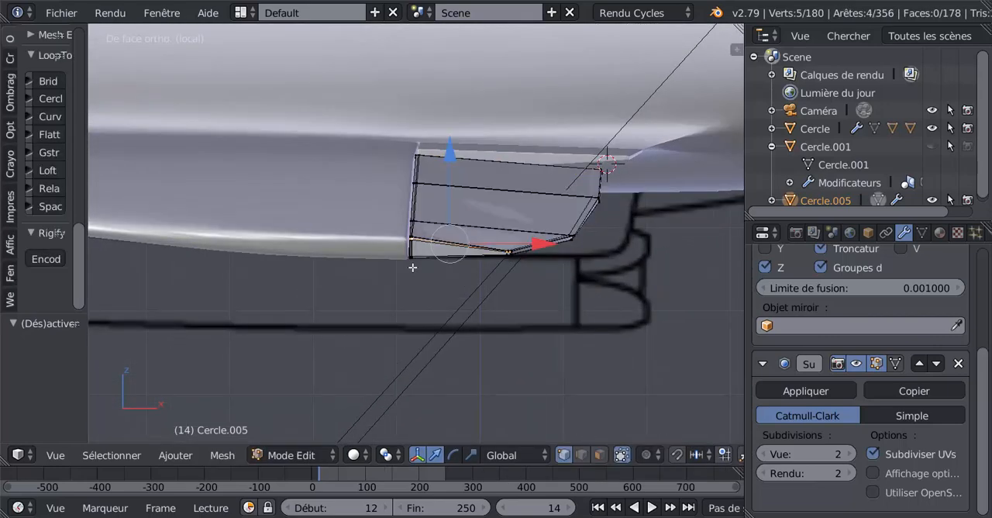
scroll(417, 267, up, 2)
key(Tab)
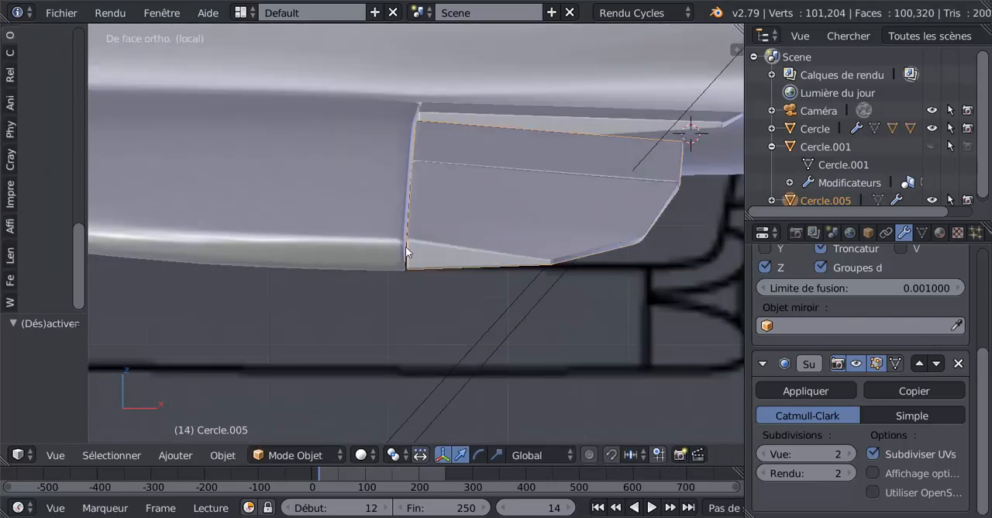
Select the wing's vertices at the thin lower edge beside the outer flap in wireframe and scale them along Z to 0.735.
right_click(387, 254)
key(Tab)
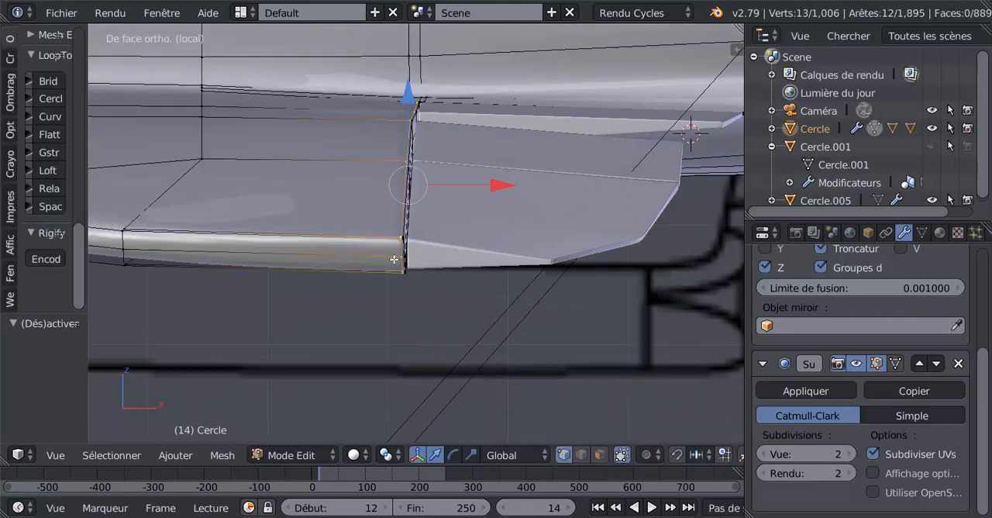
key(z)
key(a)
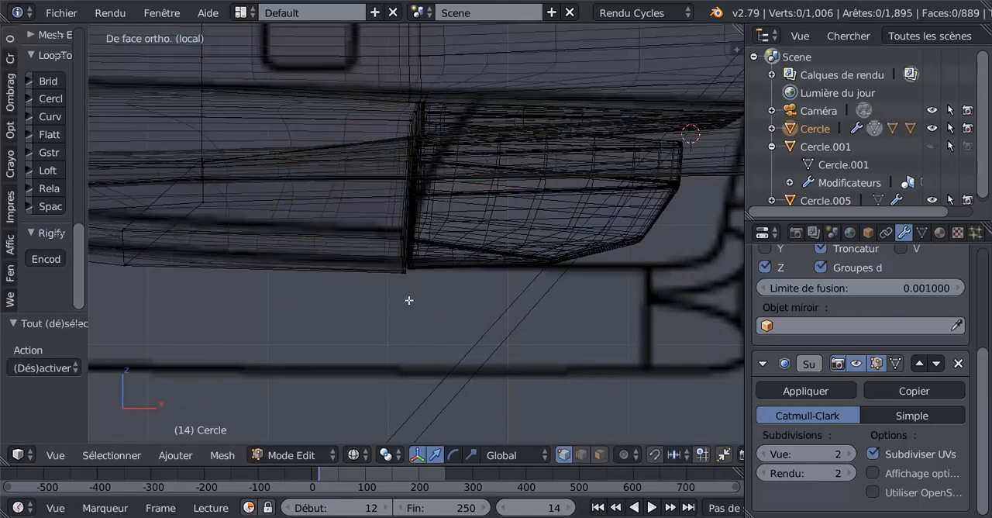
key(c)
mouse_move(405, 237)
mouse_down()
mouse_move(406, 273)
mouse_move(403, 229)
mouse_move(401, 260)
mouse_up()
right_click(401, 260)
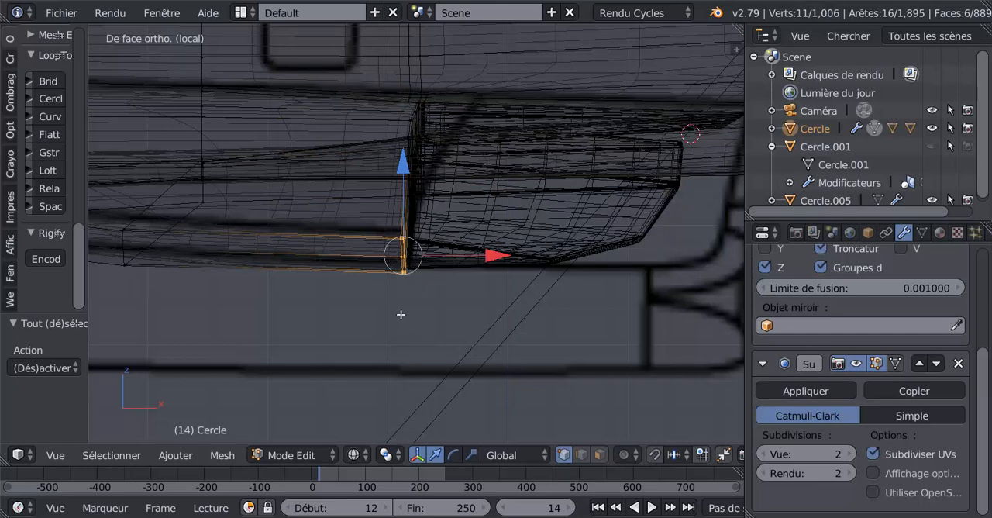
click(471, 455)
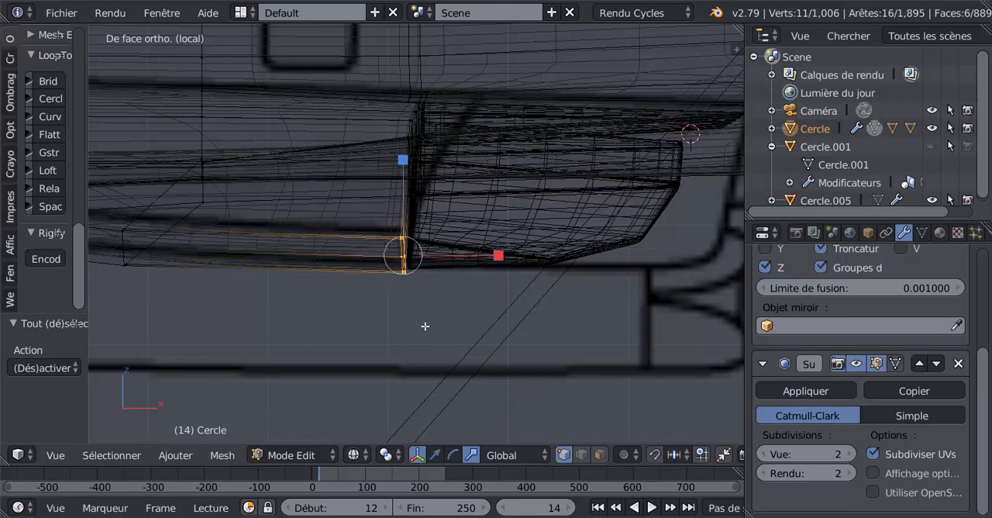
key(Tab)
key(Tab)
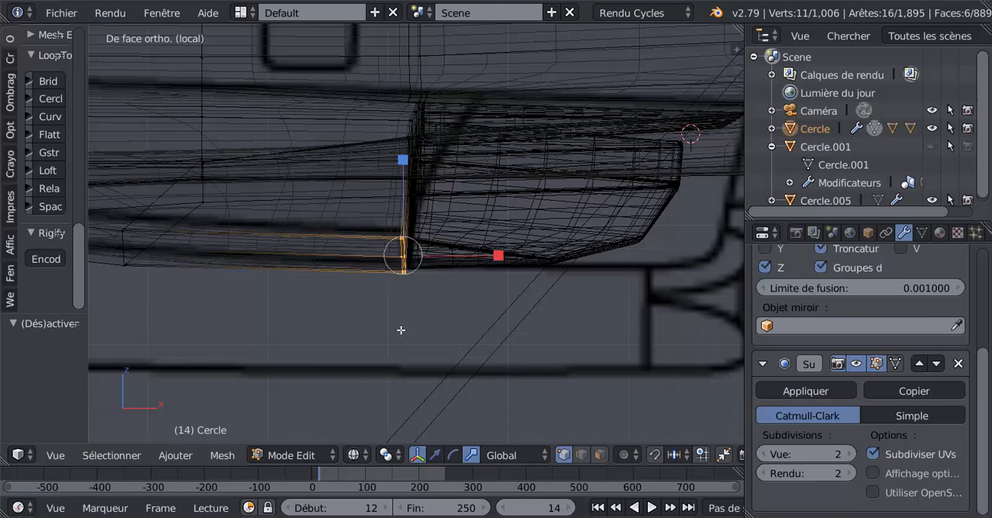
key(z)
scroll(401, 330, down, 2)
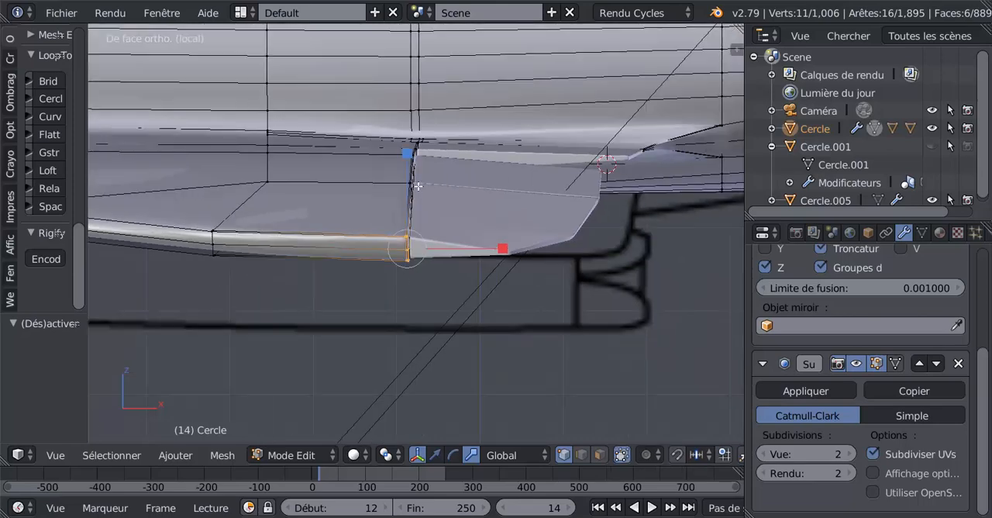
drag(411, 157, 414, 177)
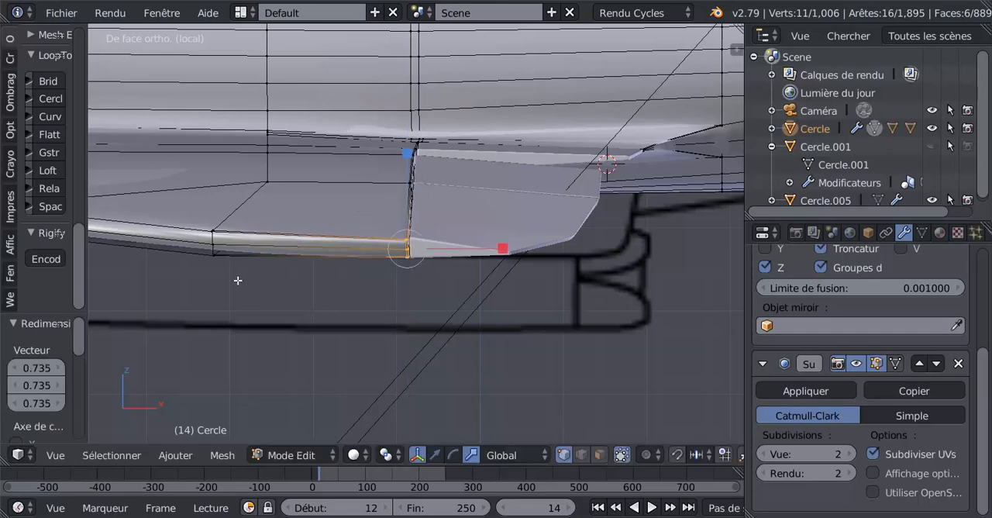
scroll(223, 247, down, 4)
key(Tab)
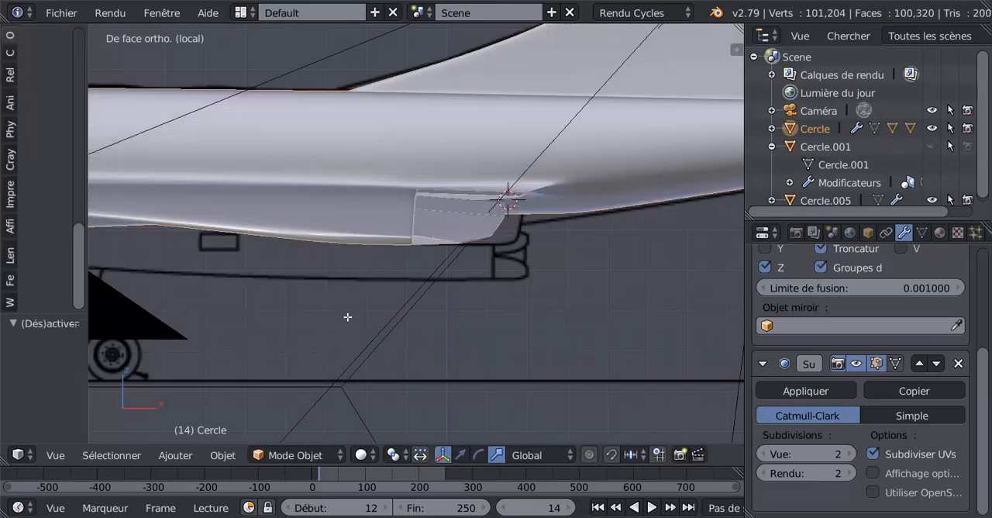
Add the next group of vertices forward along the wing's lower edge to the selection and scale them all along Z to 0.988.
scroll(357, 322, up, 2)
key(Tab)
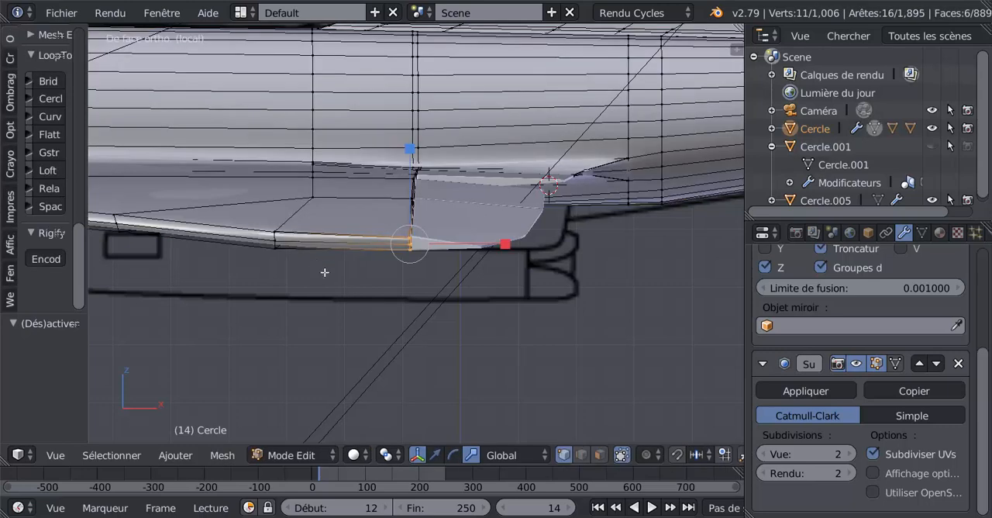
key(z)
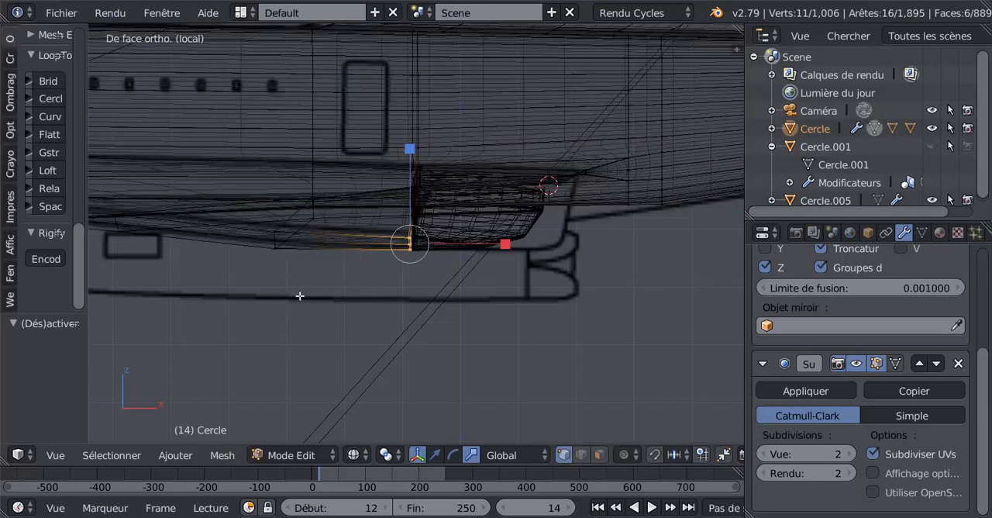
ctrl+right_click(277, 236)
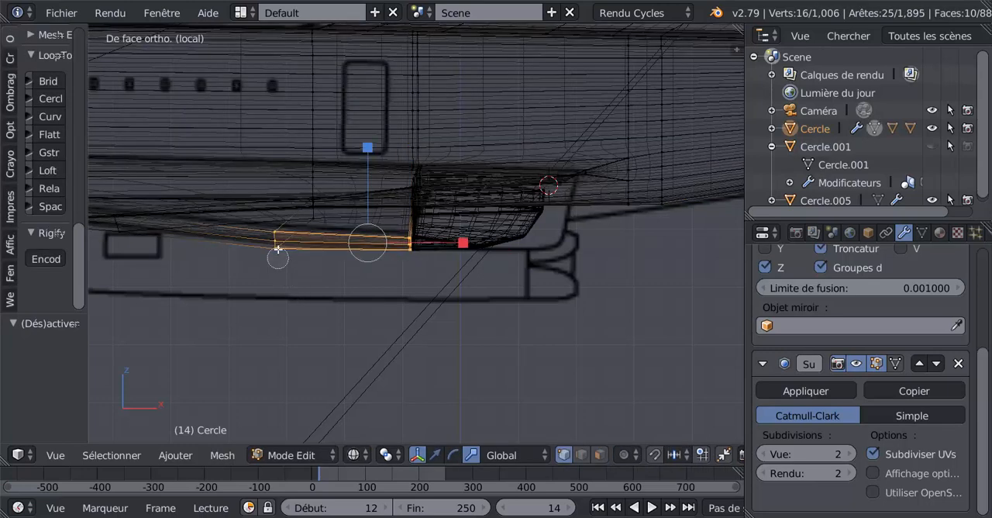
key(z)
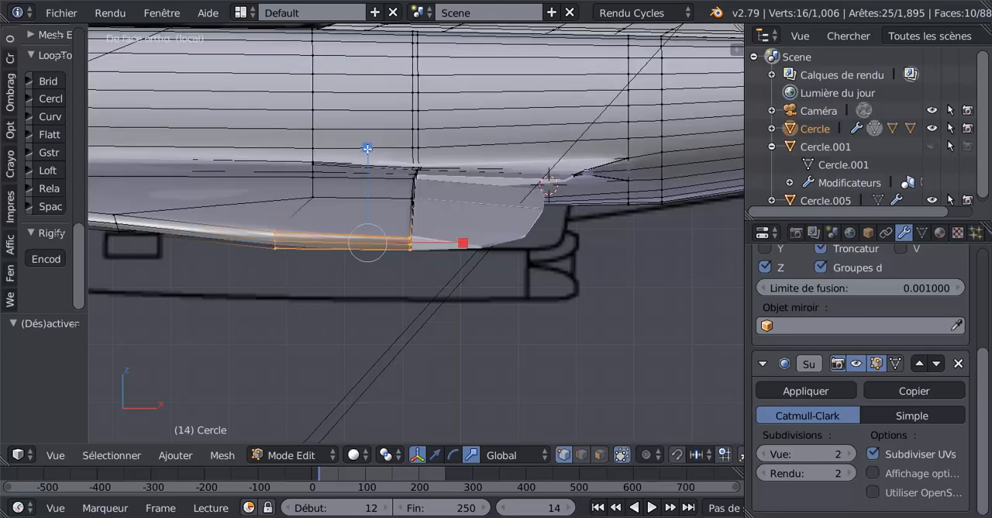
mouse_move(367, 147)
mouse_down()
mouse_move(370, 161)
mouse_move(373, 150)
mouse_up()
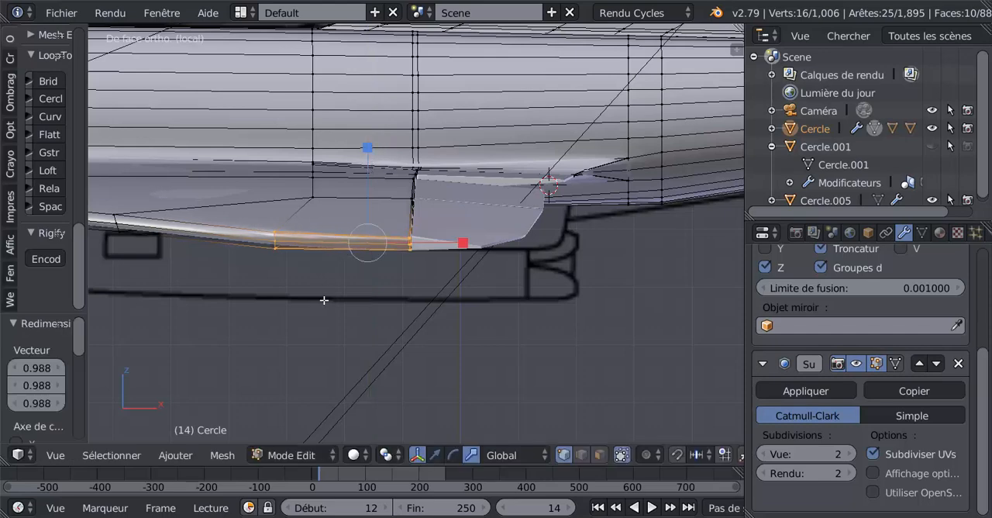
scroll(310, 290, down, 1)
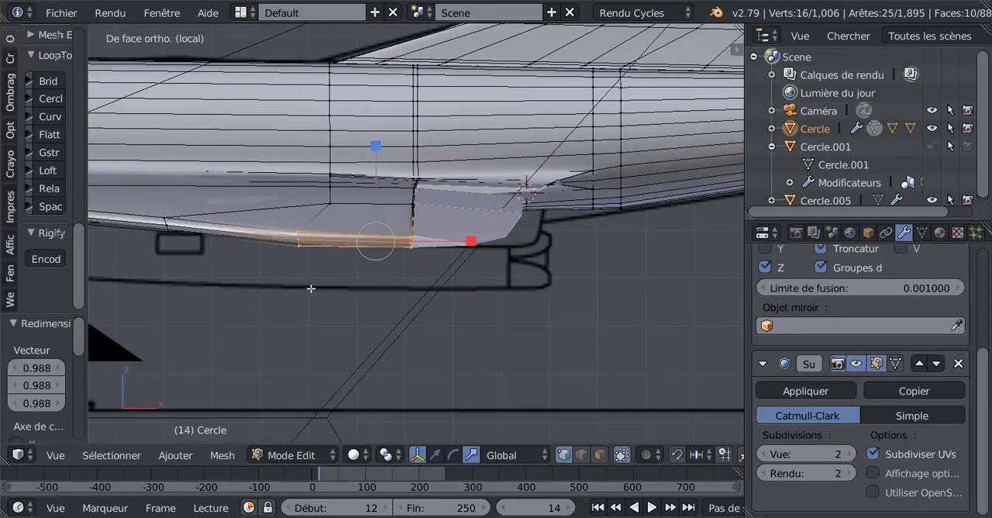
Select only the forward group of vertices on the wing's lower edge, scale it along Z to 0.841, and view it in Object mode.
key(a)
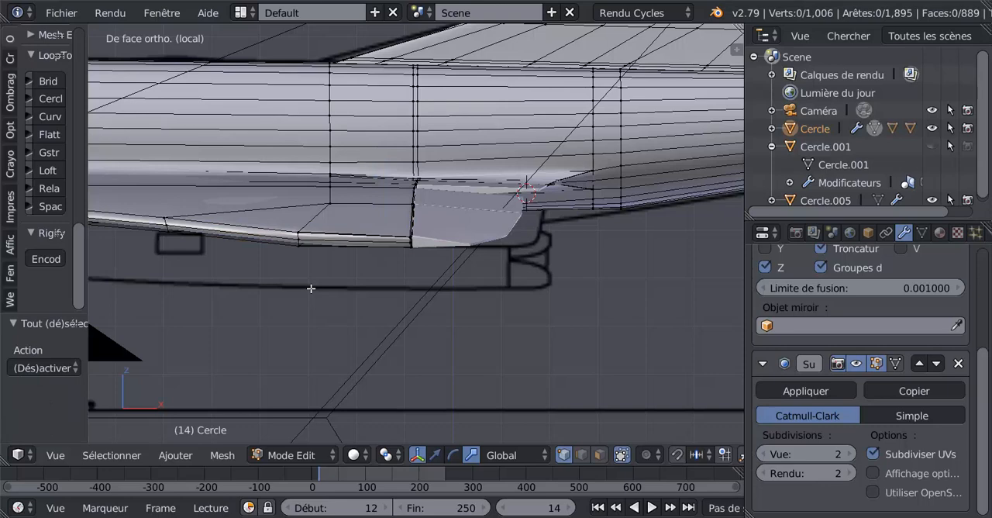
key(z)
alt+right_click(309, 273)
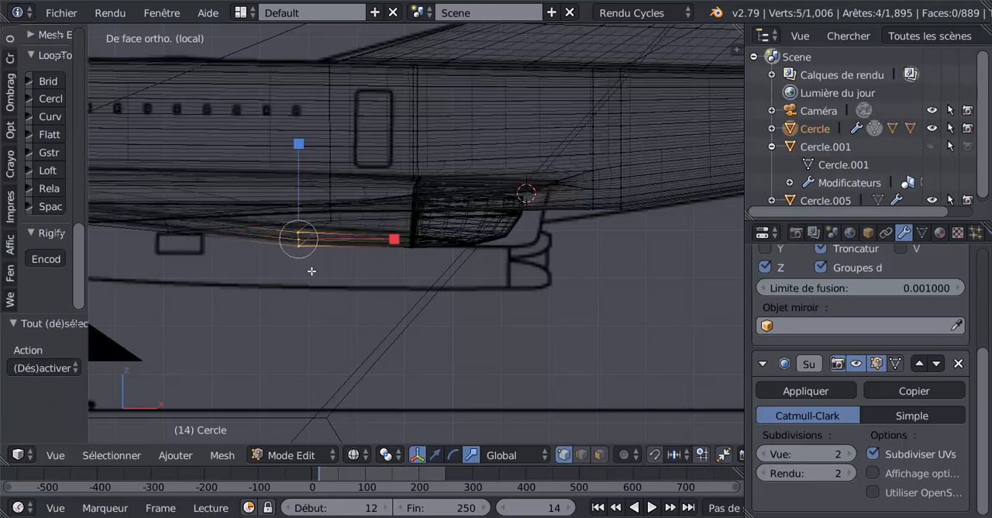
key(z)
key(s)
key(z)
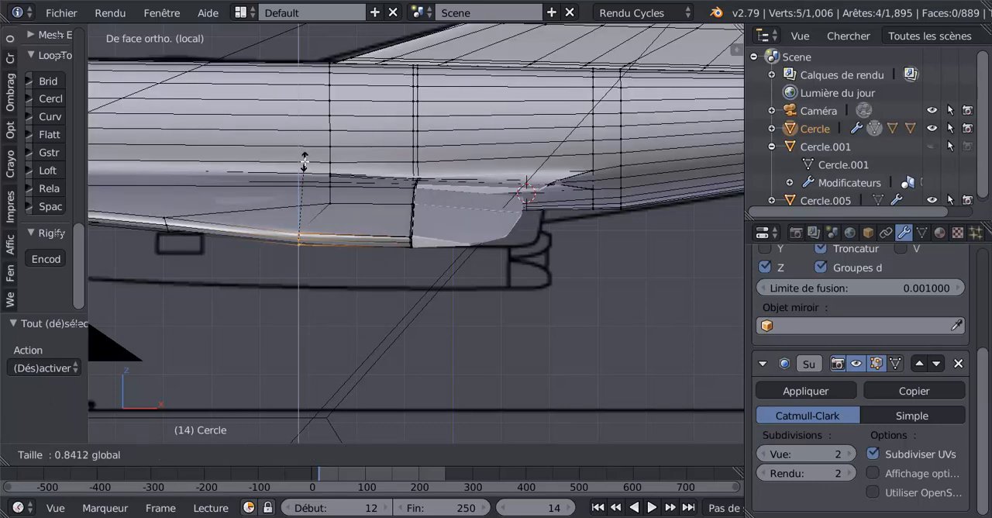
click(304, 162)
scroll(353, 298, up, 4)
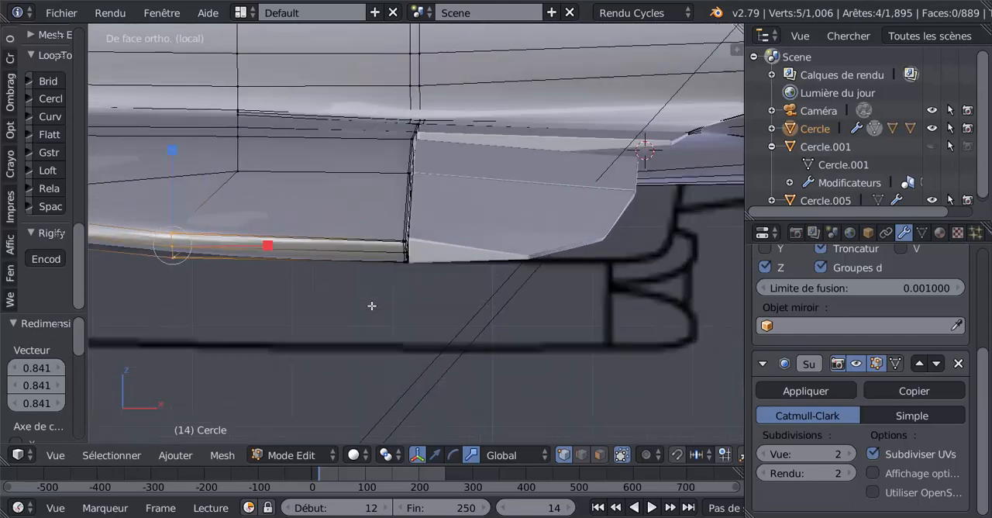
key(Tab)
scroll(372, 306, down, 5)
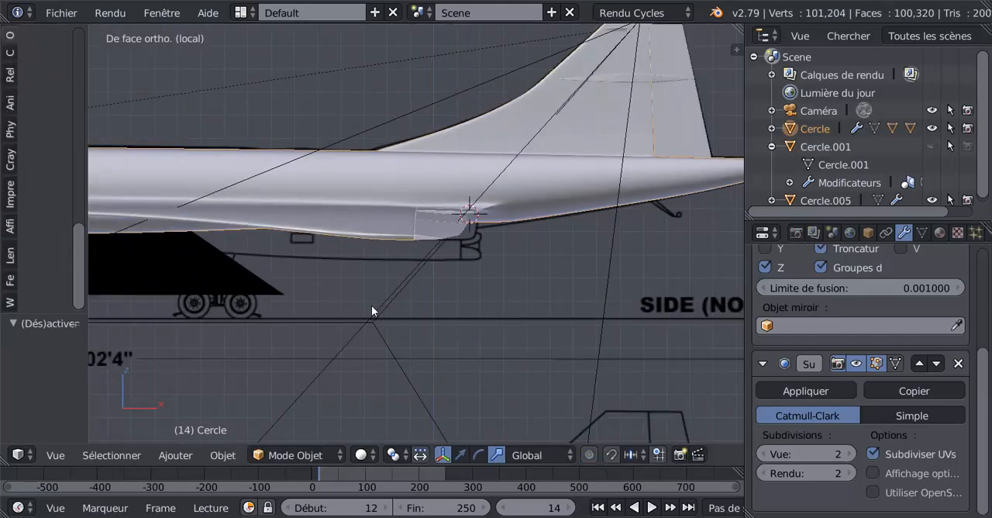
Add the vertices beside the outer flap to the selection and scale the whole lower edge segment along Z to 0.803.
scroll(372, 306, up, 4)
key(Tab)
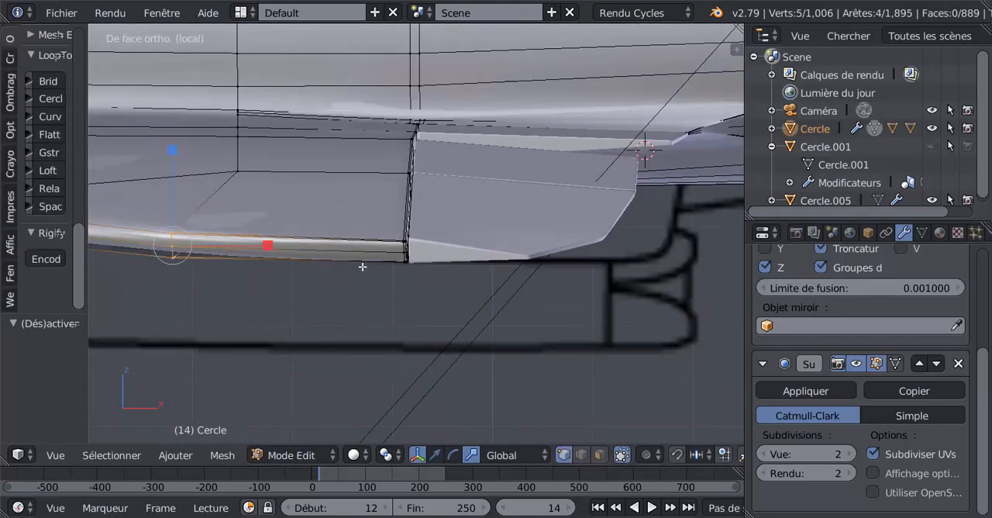
key(z)
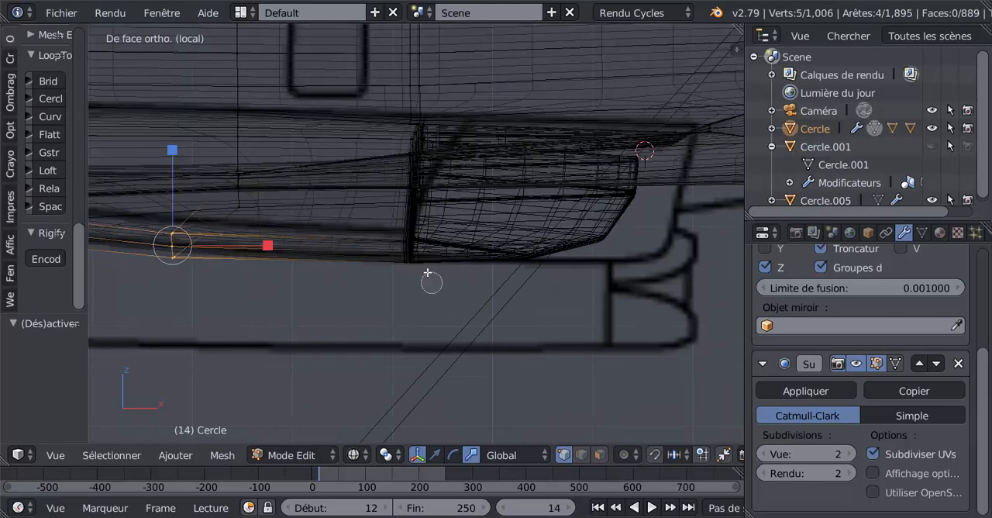
ctrl+right_click(400, 242)
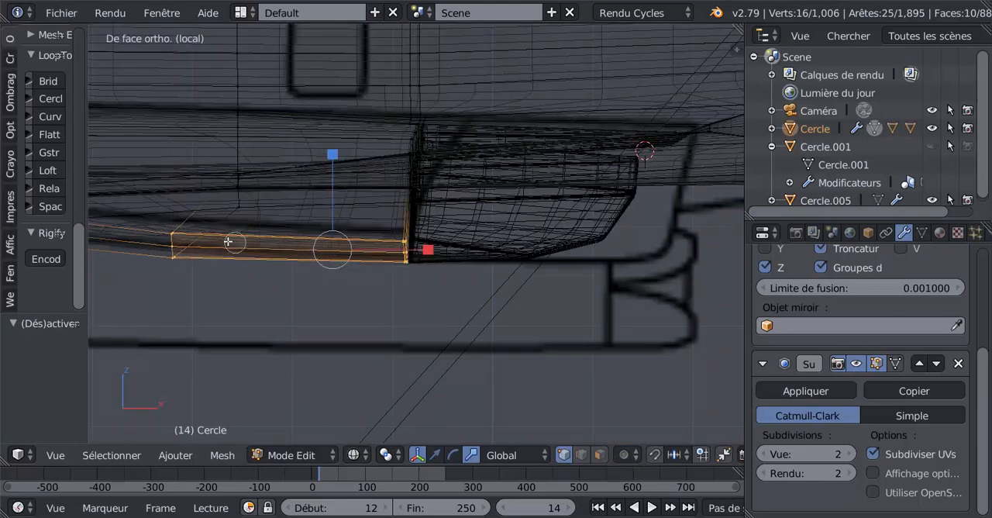
key(s)
key(z)
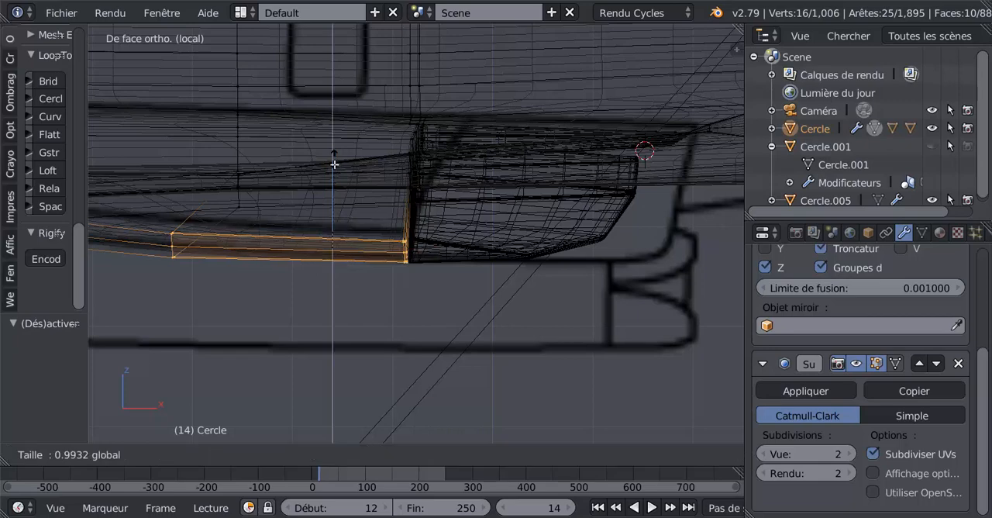
click(335, 177)
key(z)
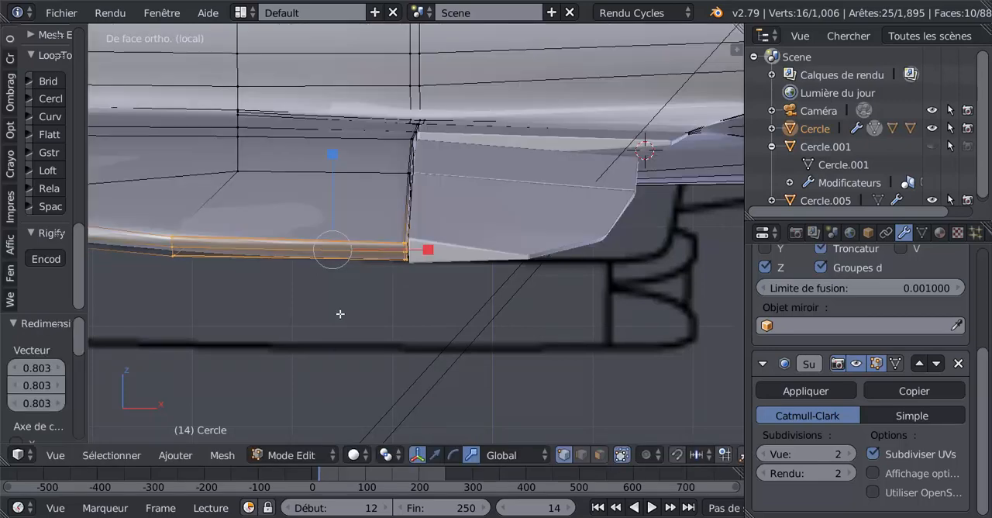
key(Tab)
scroll(217, 277, down, 3)
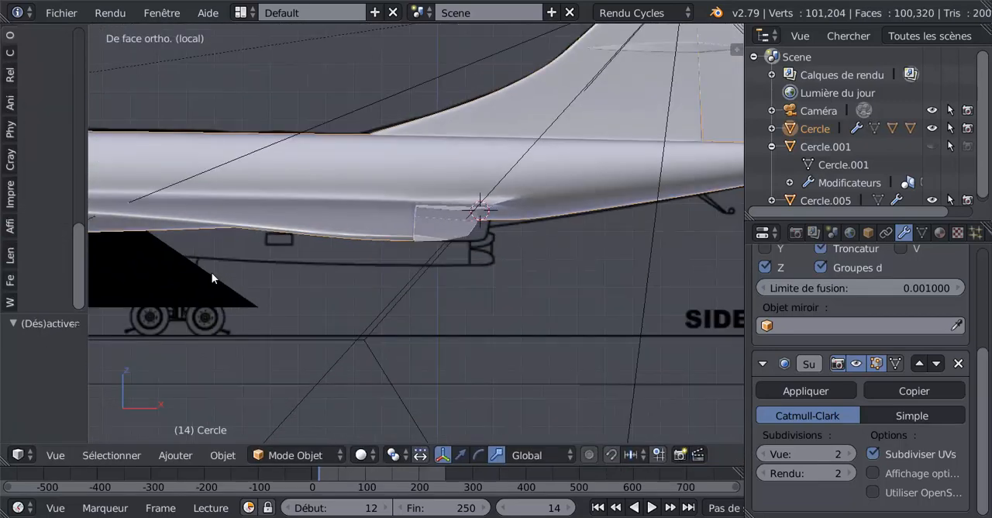
Thin the selected lower edge segment of the wing along Z in two more passes, comparing it with the outer flap in Object mode.
scroll(214, 268, up, 5)
key(Tab)
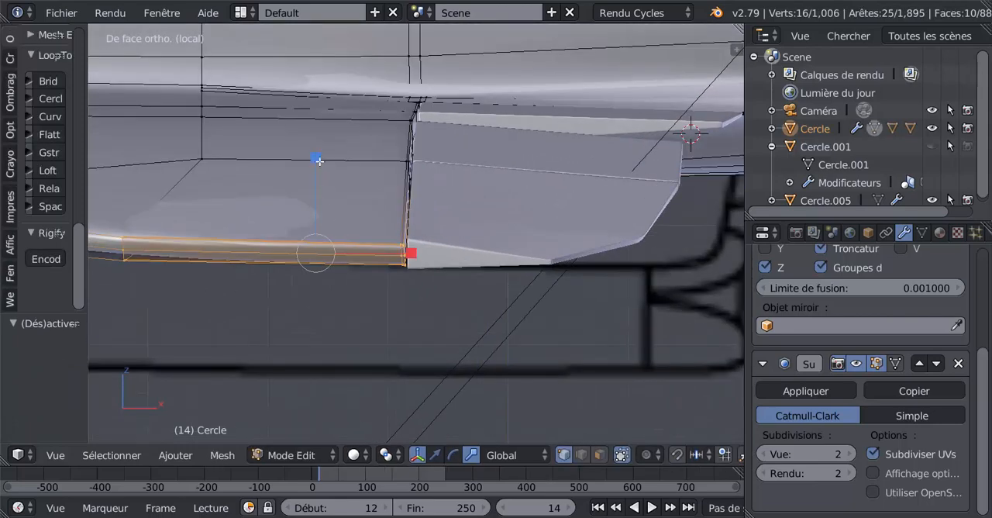
key(s)
key(z)
key(Tab)
scroll(318, 276, down, 4)
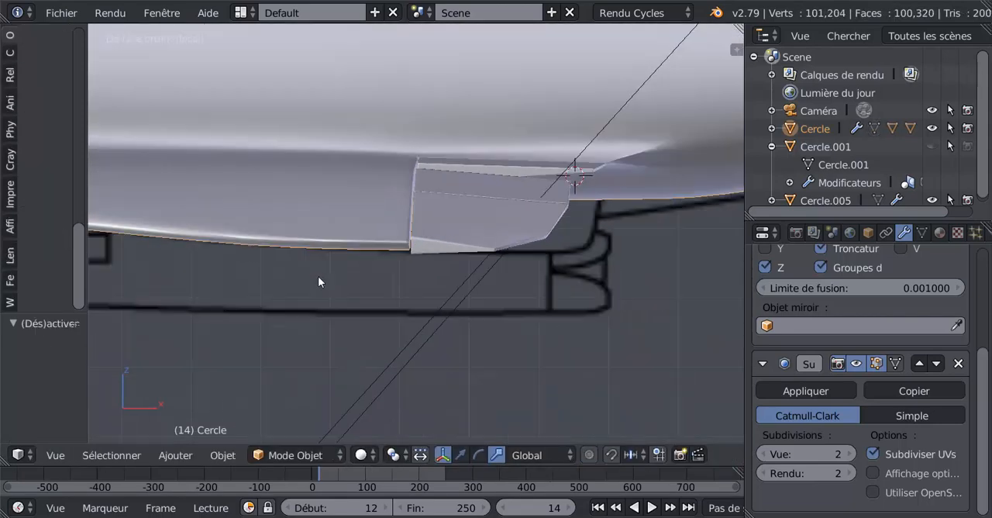
scroll(319, 276, up, 3)
key(Tab)
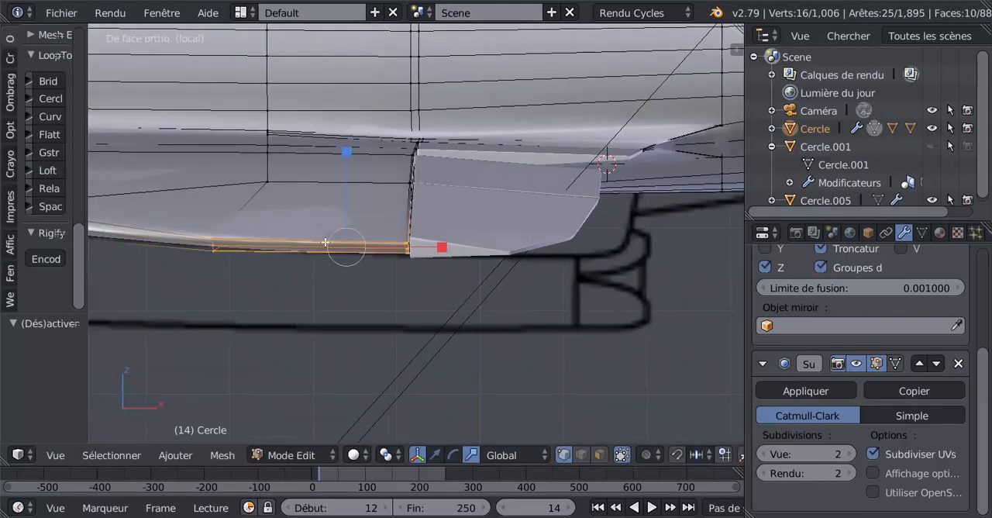
drag(348, 152, 349, 156)
key(Tab)
scroll(322, 305, down, 4)
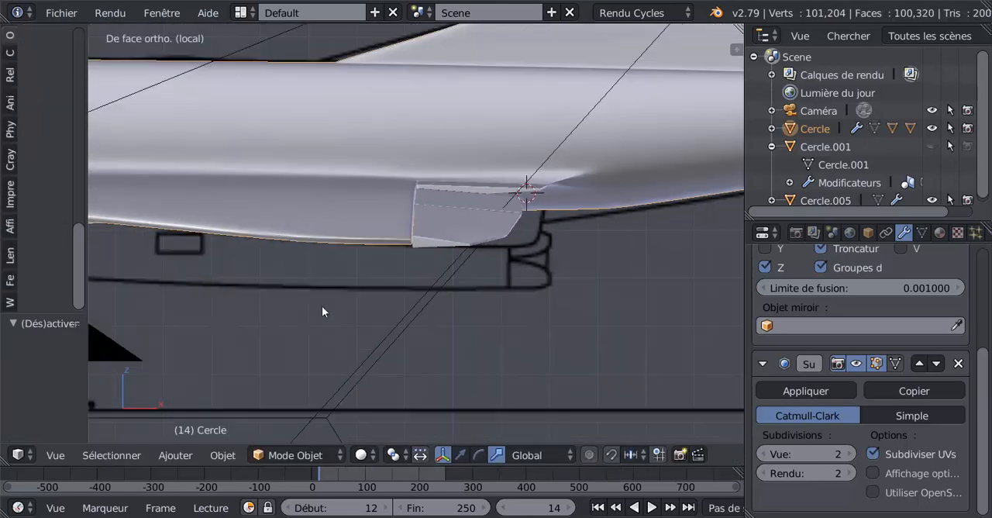
Switch from editing the wing to editing the outer flap's mesh at its lower corner.
scroll(322, 306, up, 5)
key(Tab)
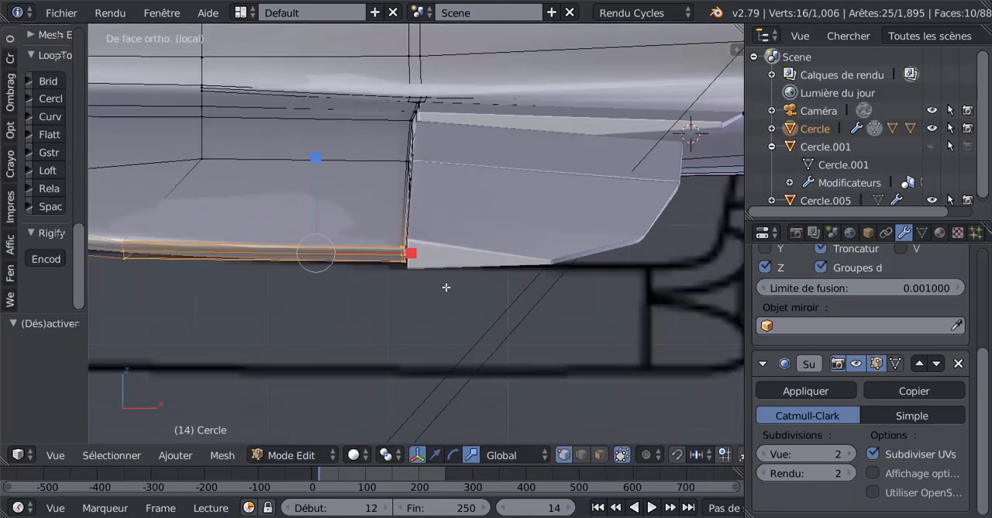
scroll(463, 273, up, 1)
key(Tab)
right_click(458, 274)
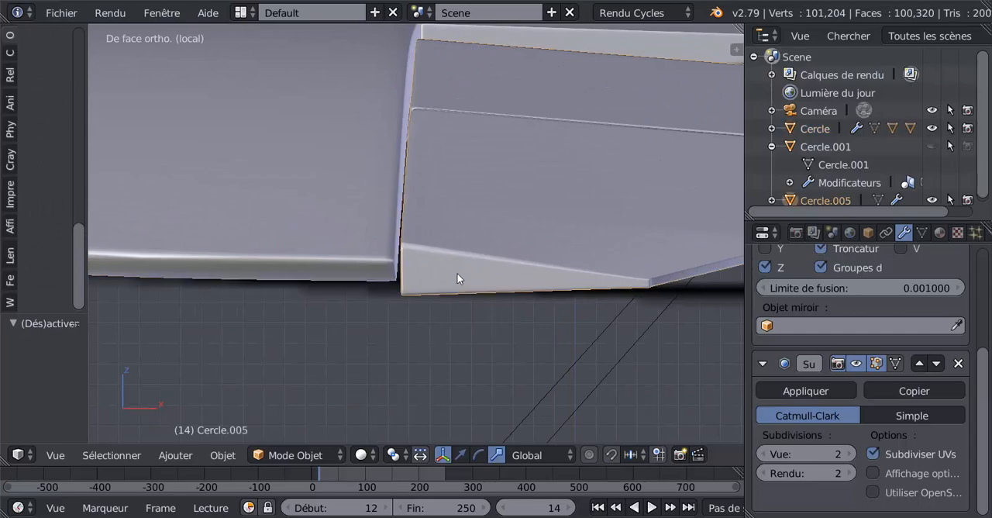
key(Tab)
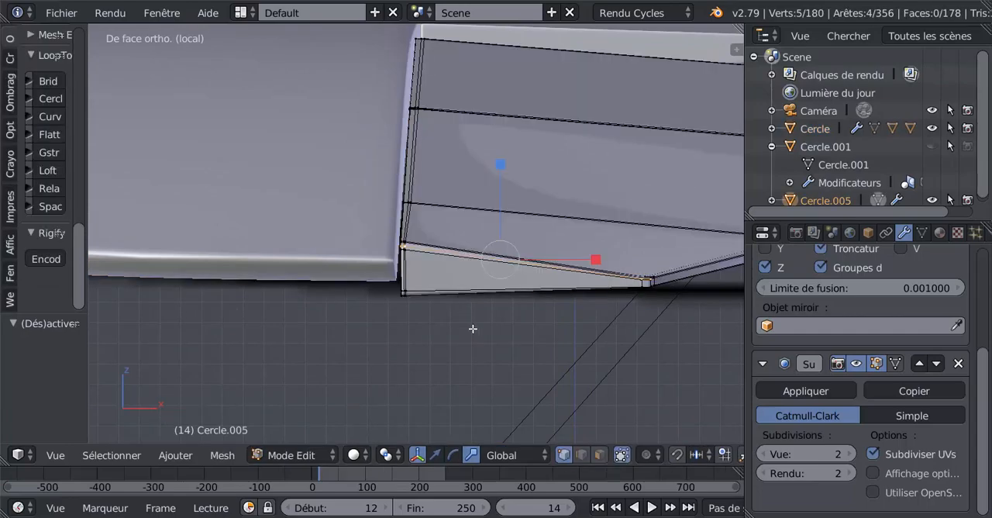
Add all the vertices of the outer flap's lower corner beside the wing to the selection, working in wireframe.
key(z)
scroll(473, 329, down, 4)
middle_drag(473, 329, 472, 349)
scroll(472, 348, down, 1)
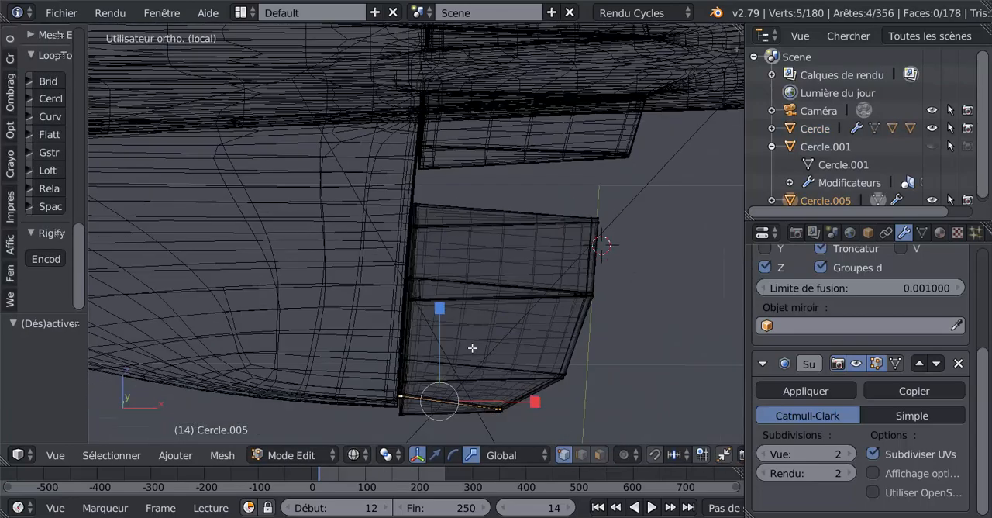
scroll(472, 348, down, 2)
key(c)
drag(476, 368, 389, 350)
middle_drag(470, 361, 503, 359)
right_click(494, 384)
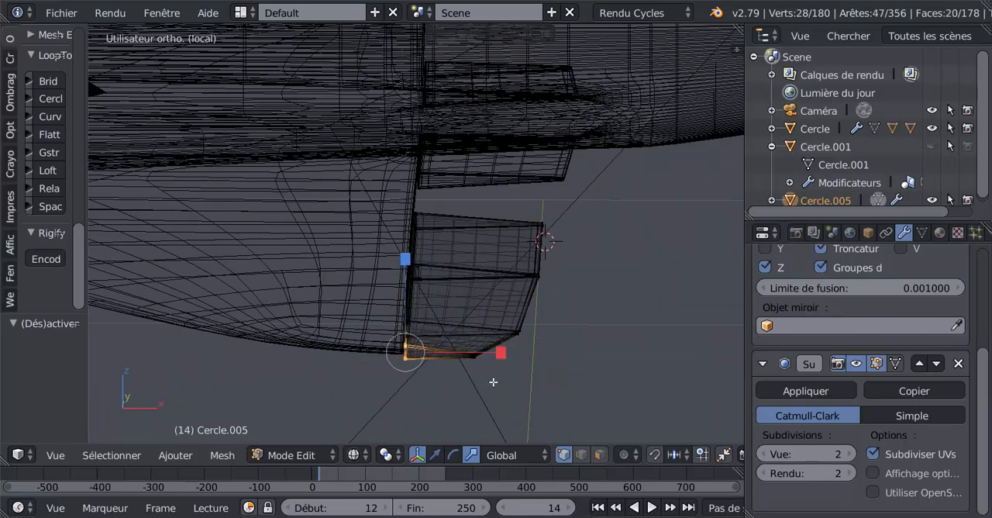
Scale the flap's lower corner down along Z in front view to match the thickness of the wing's edge.
scroll(494, 383, up, 1)
key(z)
key(KP_1)
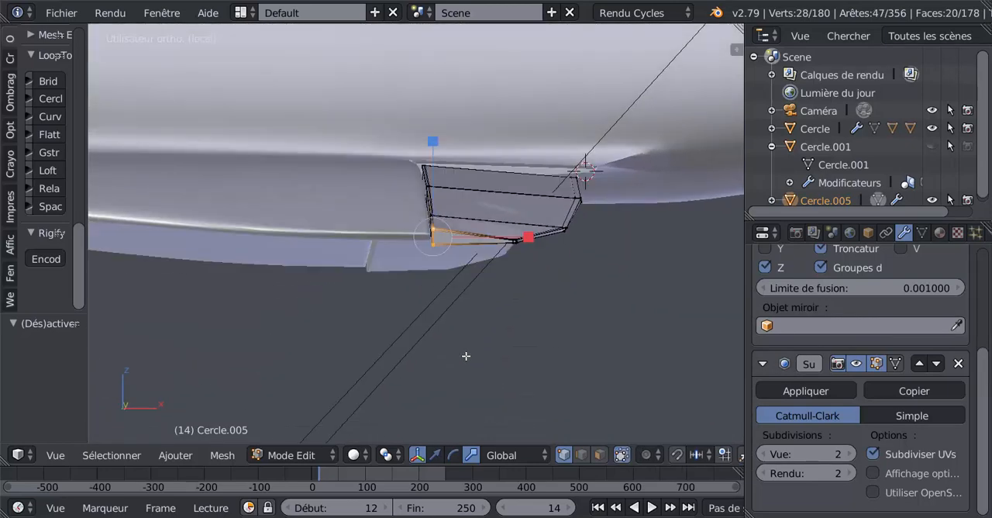
scroll(465, 355, up, 2)
scroll(459, 349, up, 2)
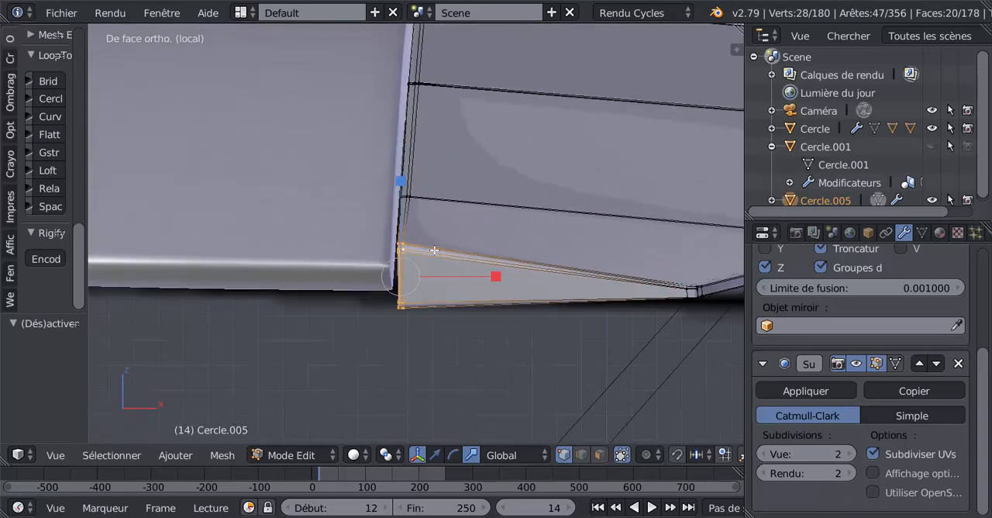
drag(405, 184, 408, 230)
key(Tab)
scroll(429, 263, down, 1)
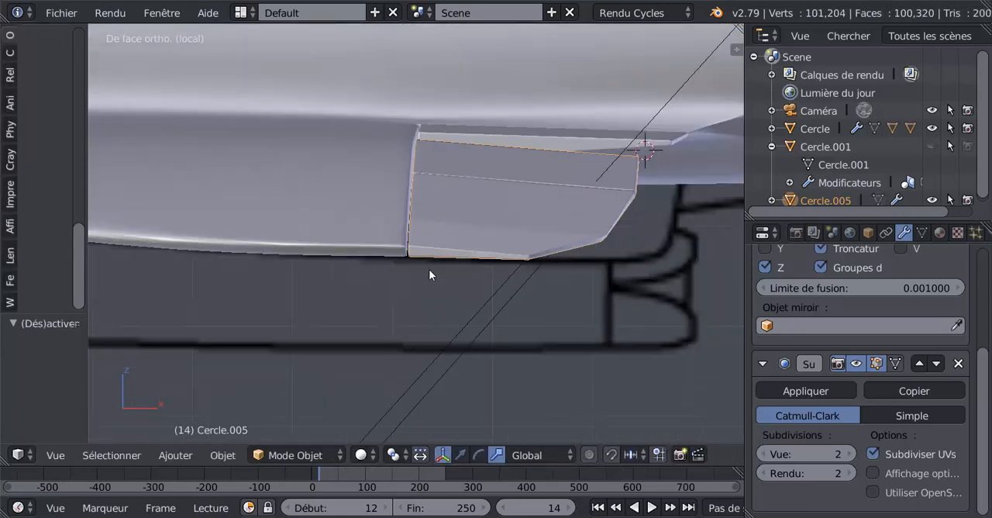
Scale the flap corner slightly further along Z and inspect its junction with the wing in Object mode.
key(Tab)
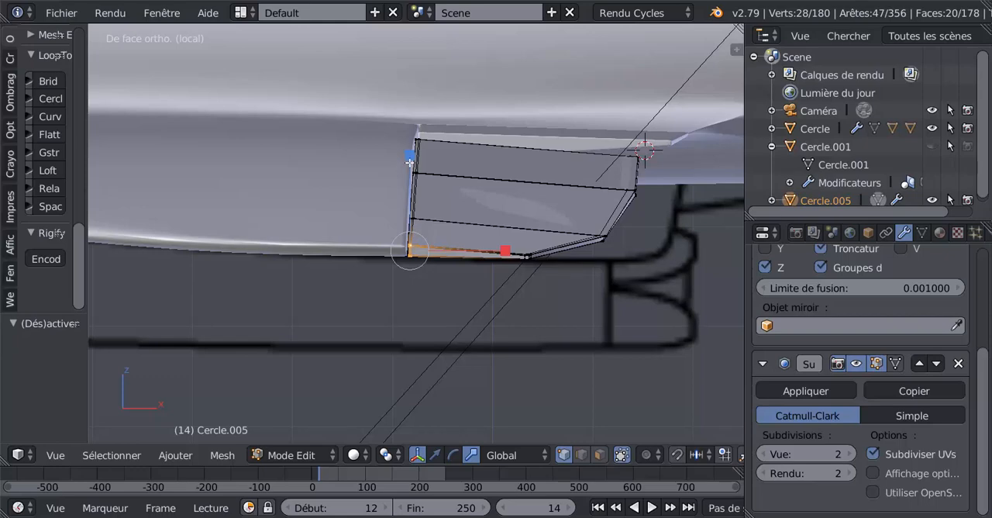
drag(409, 162, 409, 164)
key(Tab)
scroll(426, 294, down, 3)
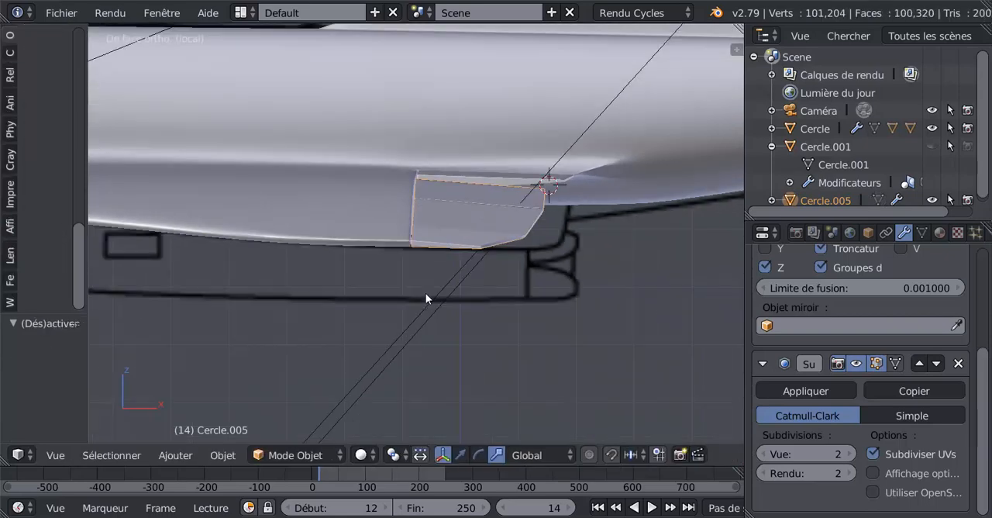
middle_drag(426, 287, 555, 257)
scroll(429, 276, up, 5)
scroll(375, 290, up, 2)
scroll(360, 271, up, 2)
scroll(360, 272, down, 5)
scroll(398, 239, up, 7)
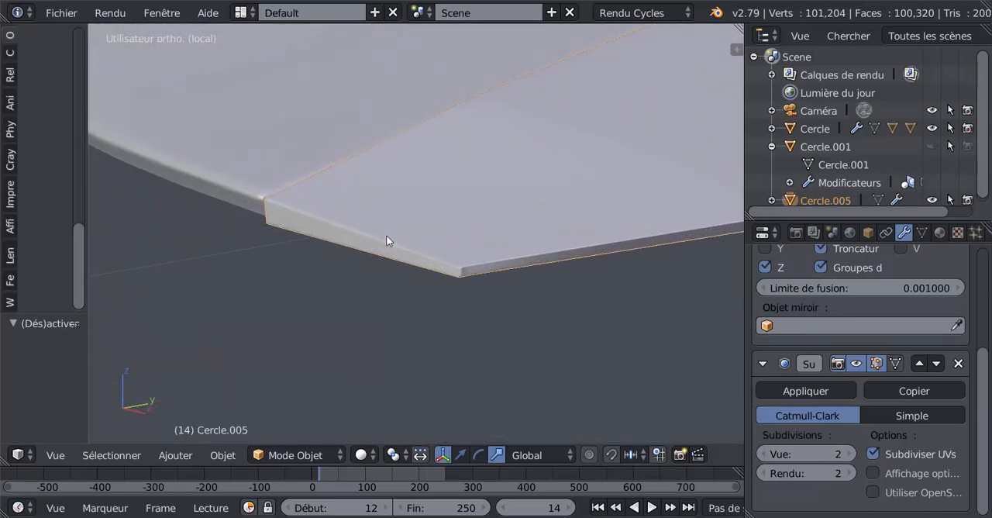
Select only the underside vertices of the flap's corner beside the wing and move them 0.001 along Y.
key(Tab)
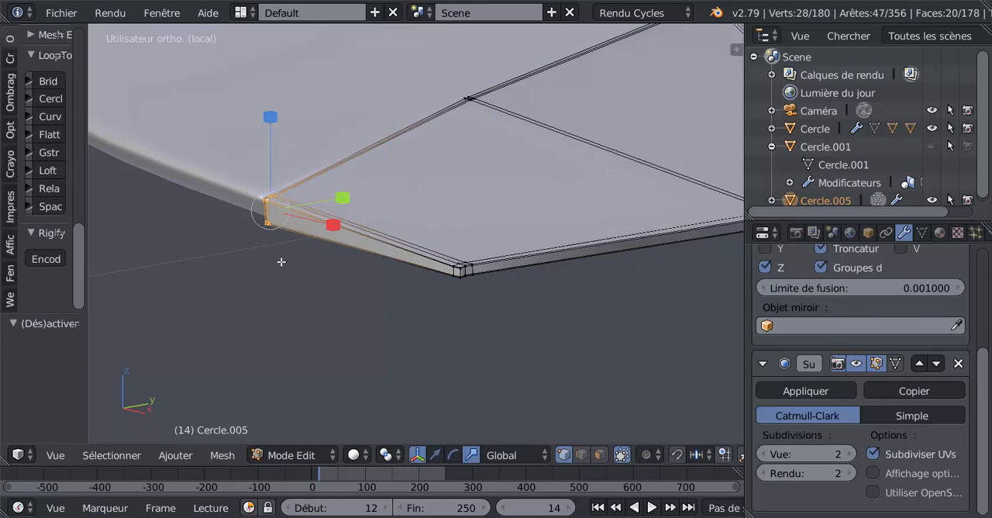
key(z)
key(a)
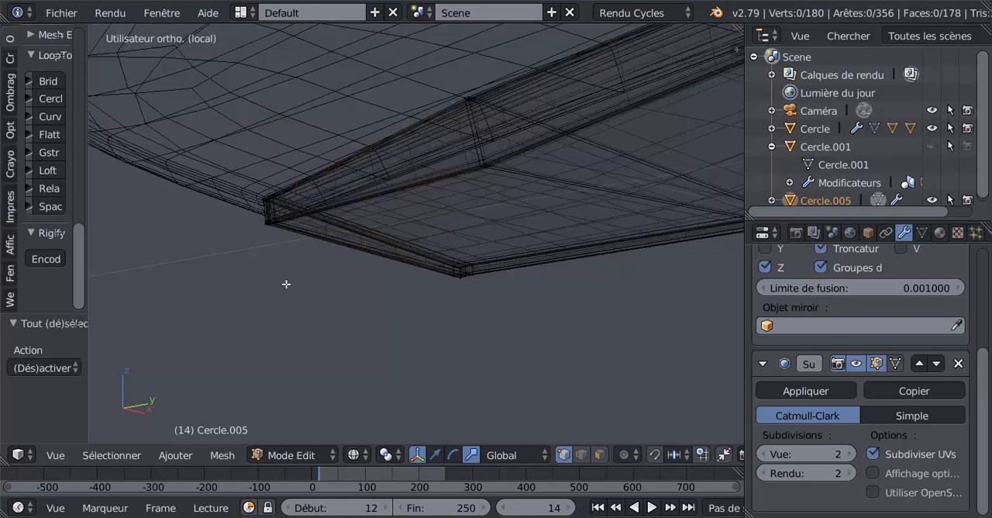
right_click(265, 225)
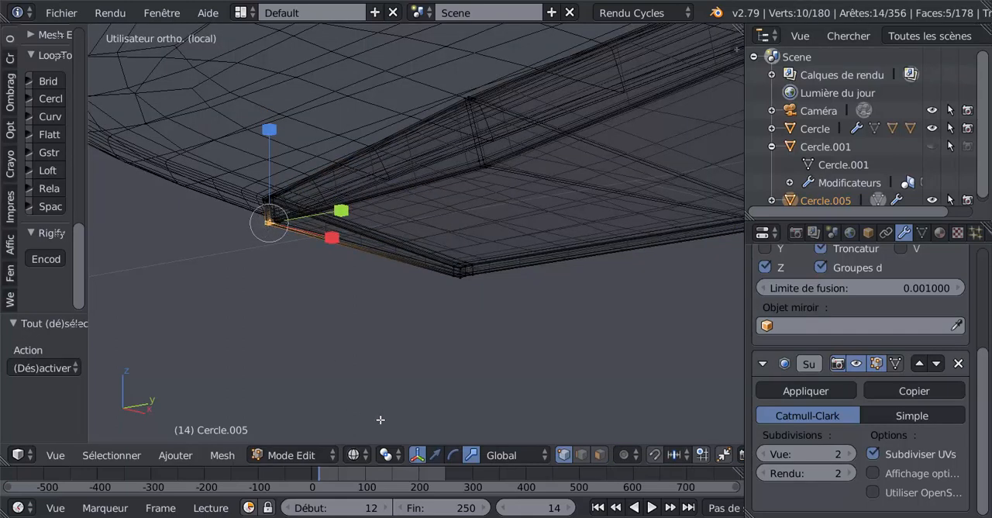
click(435, 455)
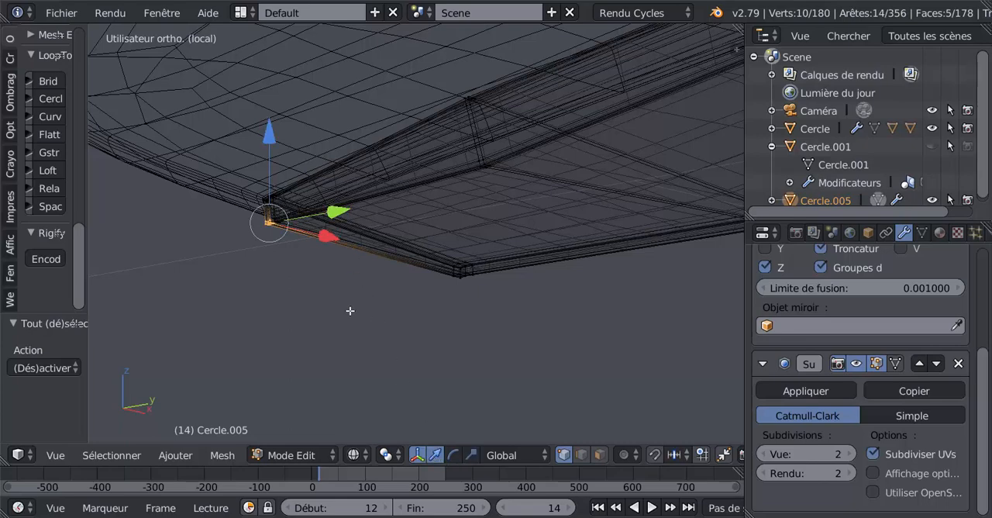
key(z)
key(g)
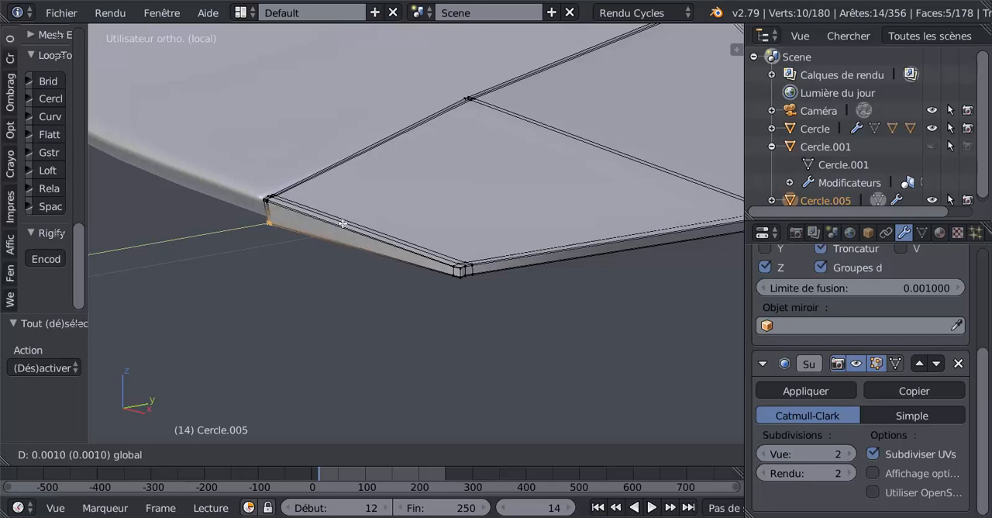
click(342, 225)
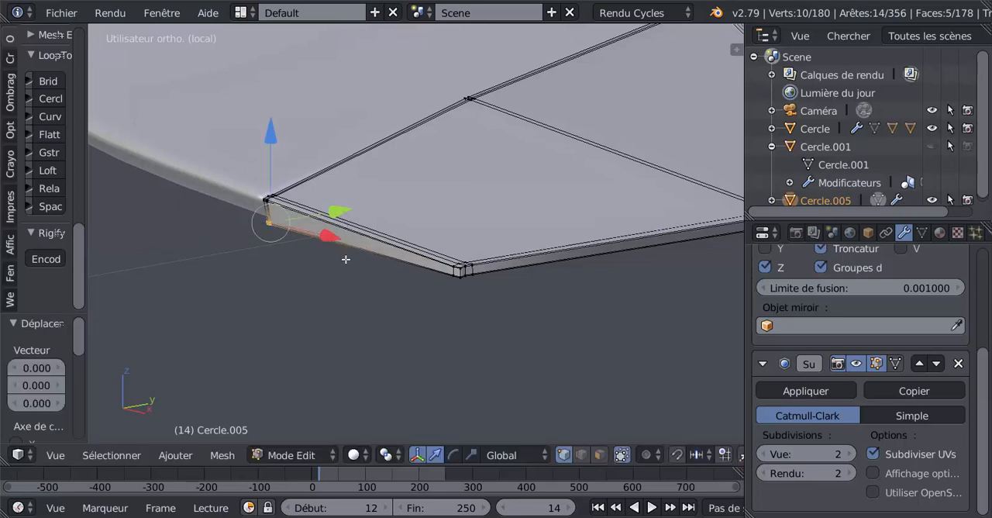
Switch back to editing the wing's mesh, focusing on its lower edge where it meets the outer flap.
middle_drag(346, 259, 435, 272)
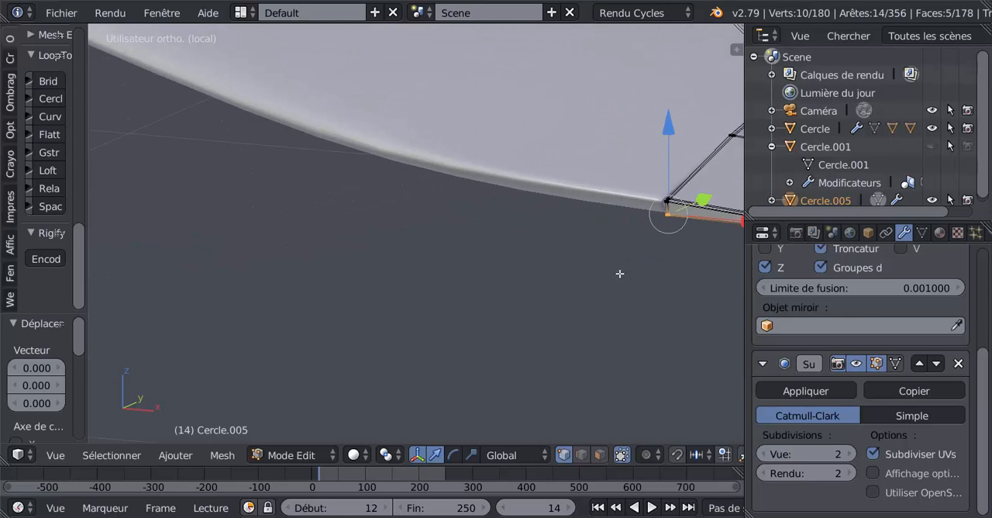
key(Tab)
right_click(574, 153)
key(Tab)
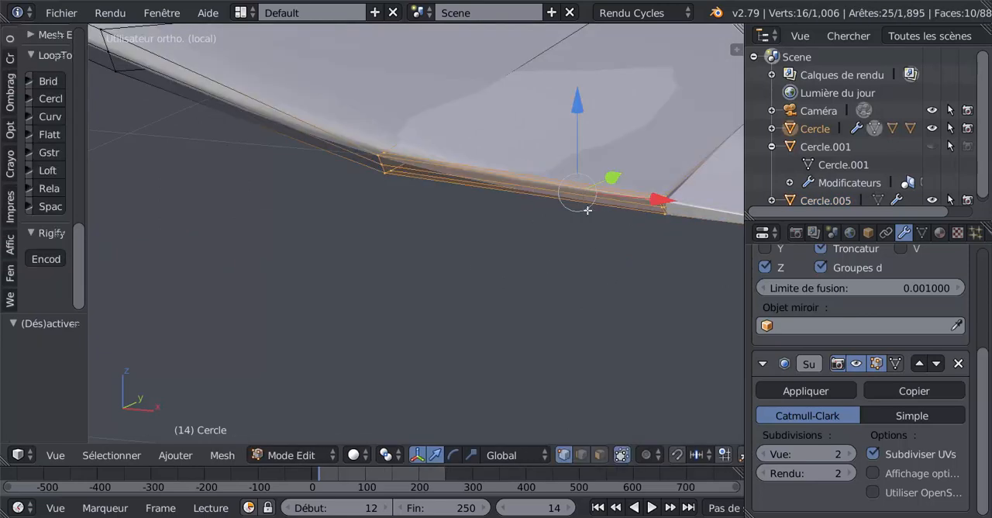
key(KP_Decimal)
middle_drag(382, 242, 264, 286)
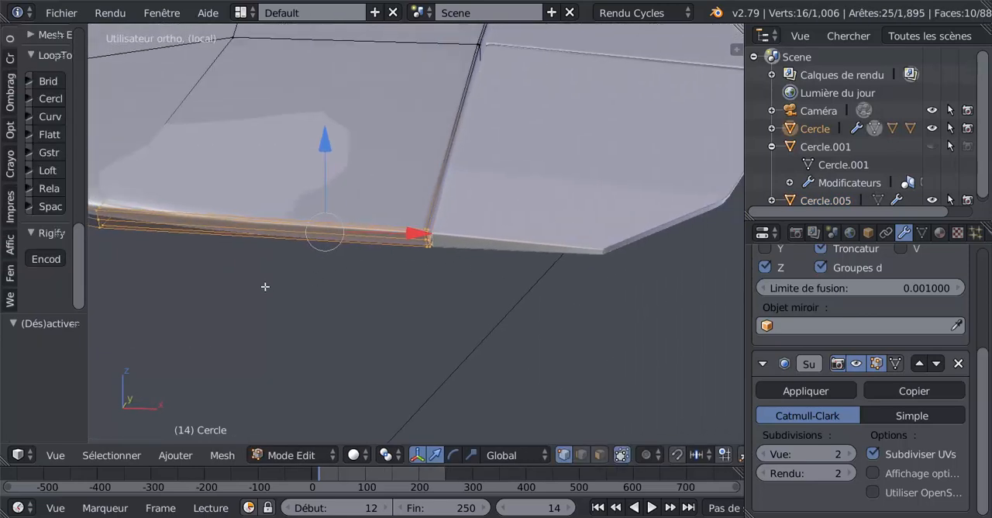
scroll(421, 287, up, 3)
scroll(421, 287, up, 3)
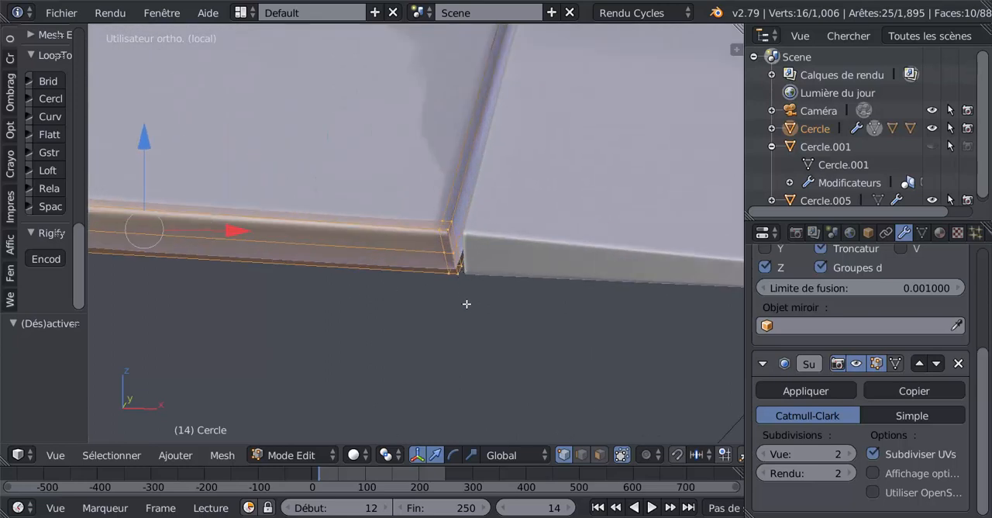
Replace the selection with the four underside vertices at the wing's corner beside the flap.
key(z)
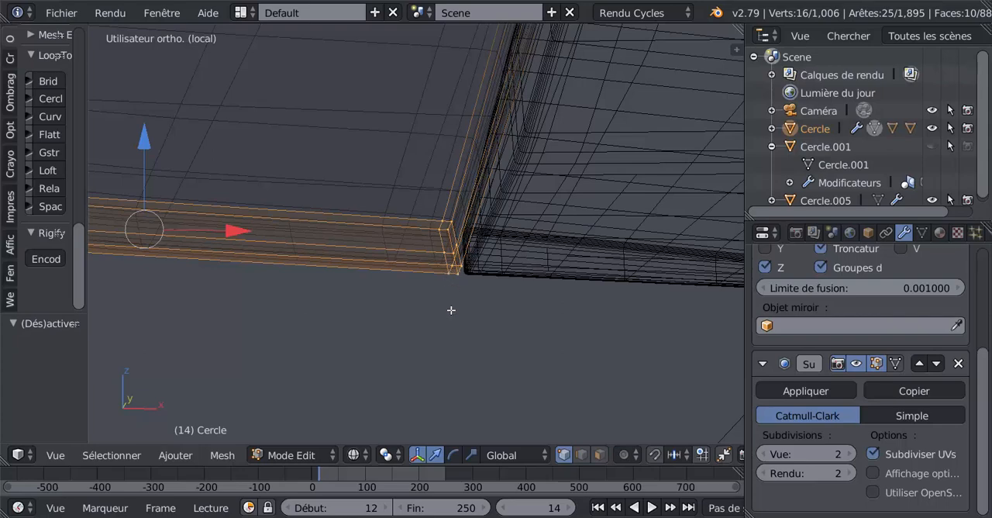
key(a)
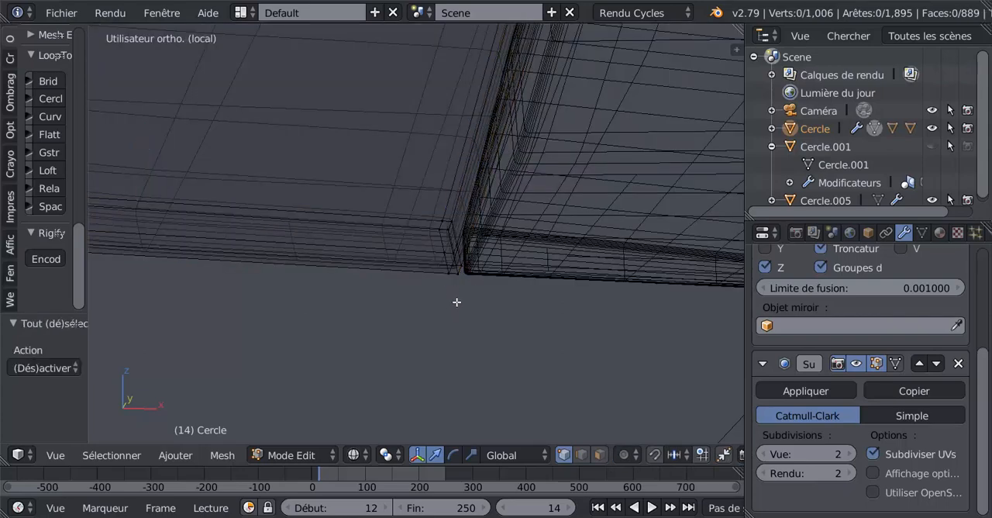
right_click(452, 273)
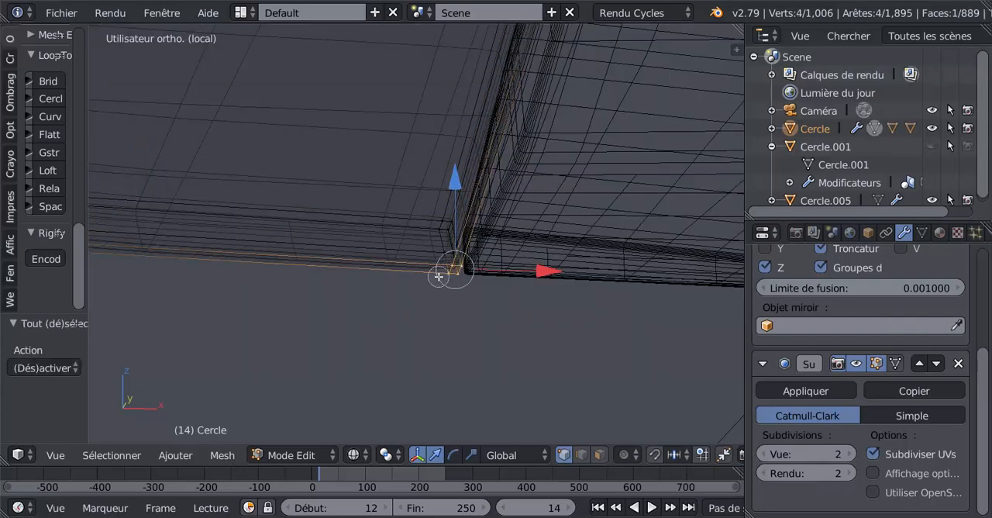
middle_drag(445, 275, 468, 306)
Move the selected underside vertices of the wing's corner -0.007 along Y.
key(z)
scroll(373, 305, up, 3)
shift+middle_drag(328, 295, 633, 244)
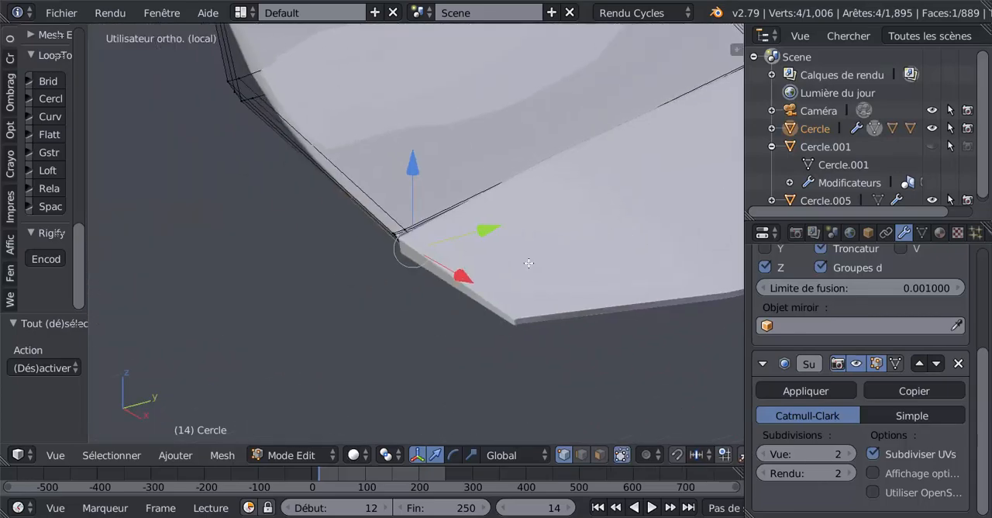
scroll(518, 260, up, 6)
drag(485, 258, 417, 282)
Select only the two vertices halfway up the wing's corner edge beside the flap, working in wireframe.
key(z)
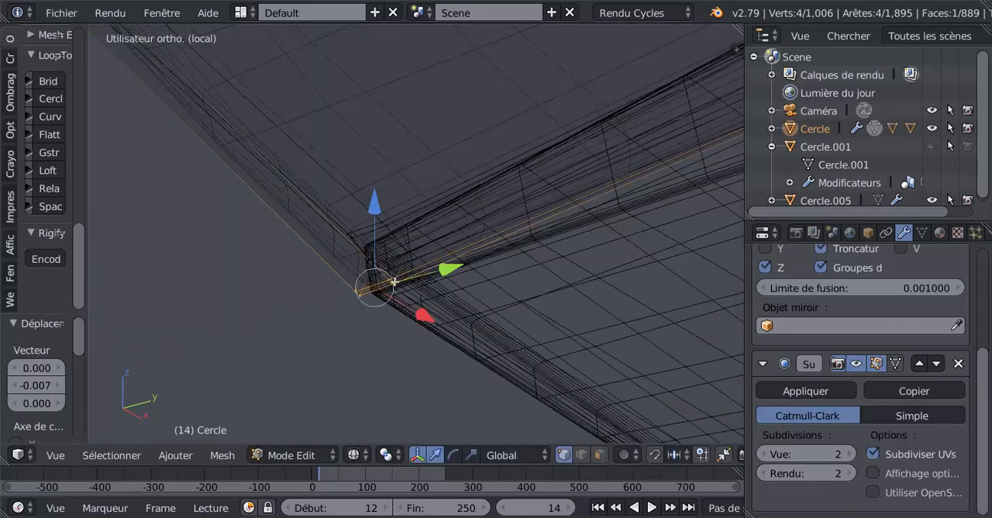
scroll(392, 281, up, 2)
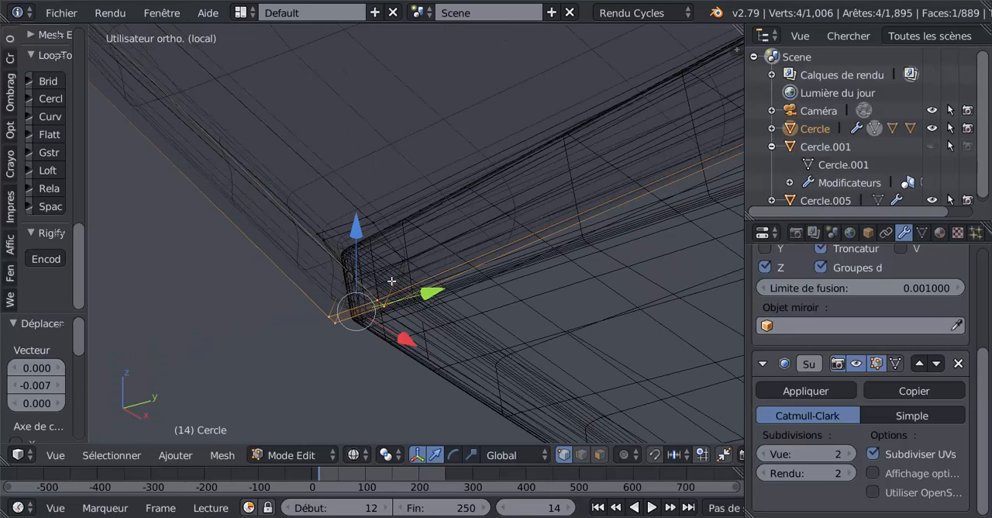
key(a)
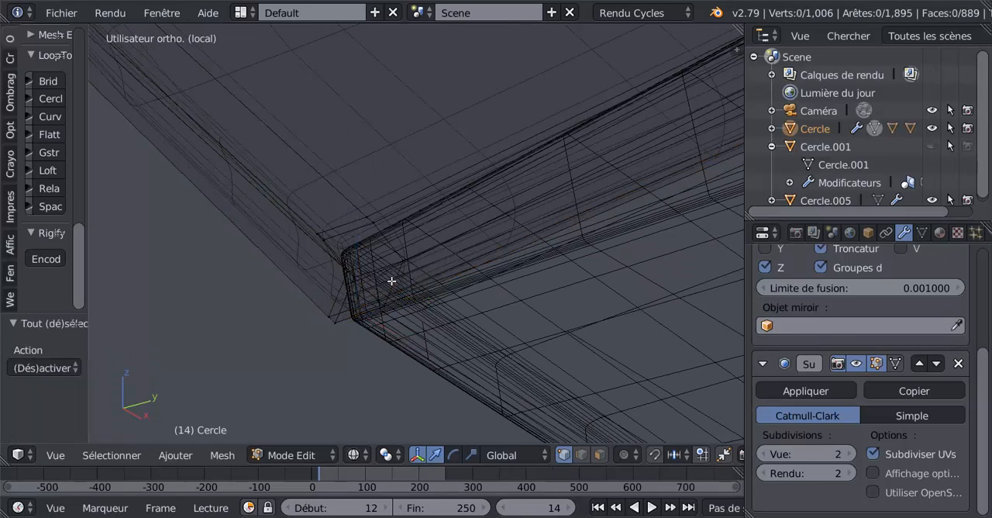
key(c)
key(Escape)
key(a)
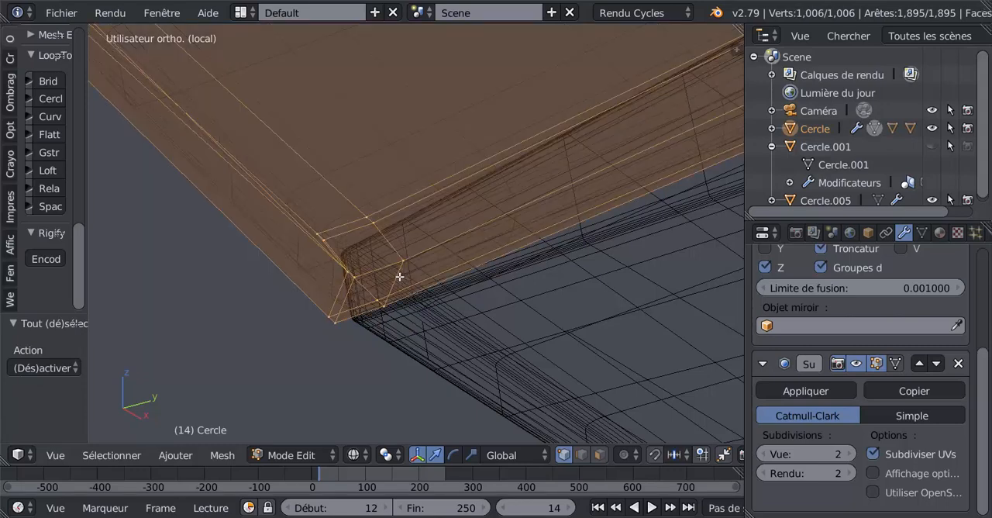
key(a)
right_click(351, 276)
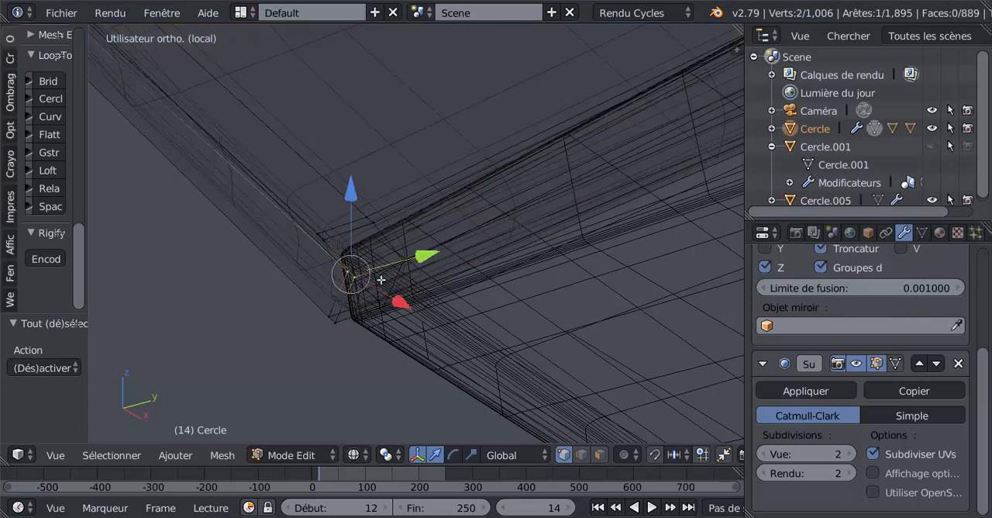
key(a)
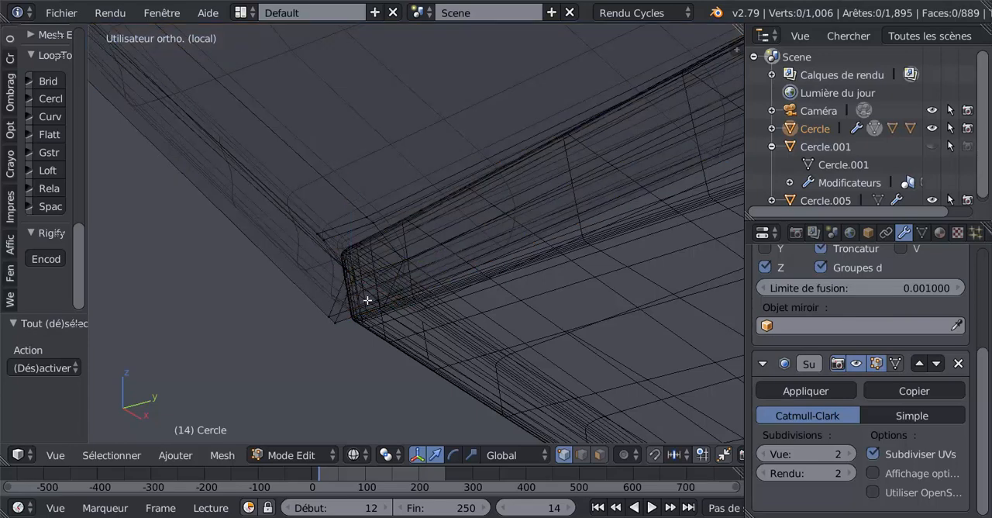
right_click(350, 278)
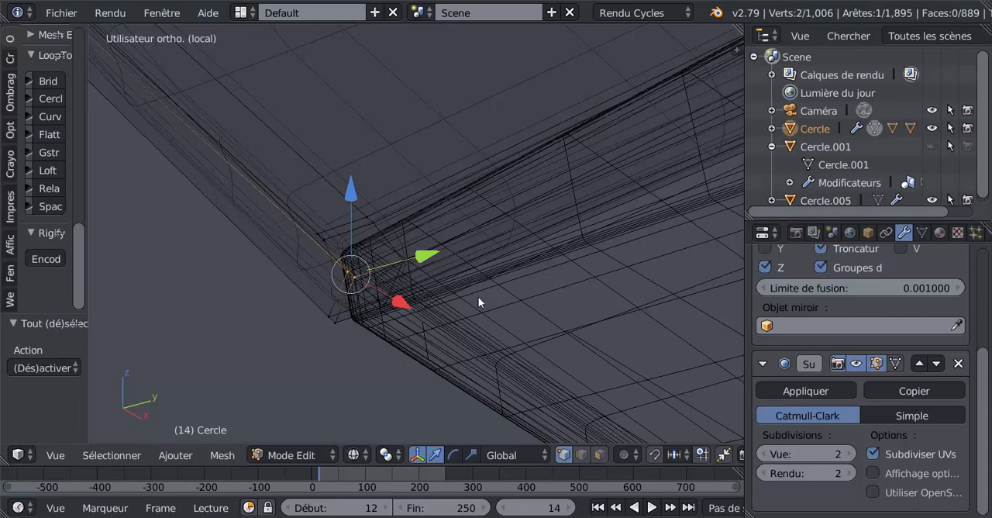
key(Tab)
key(Tab)
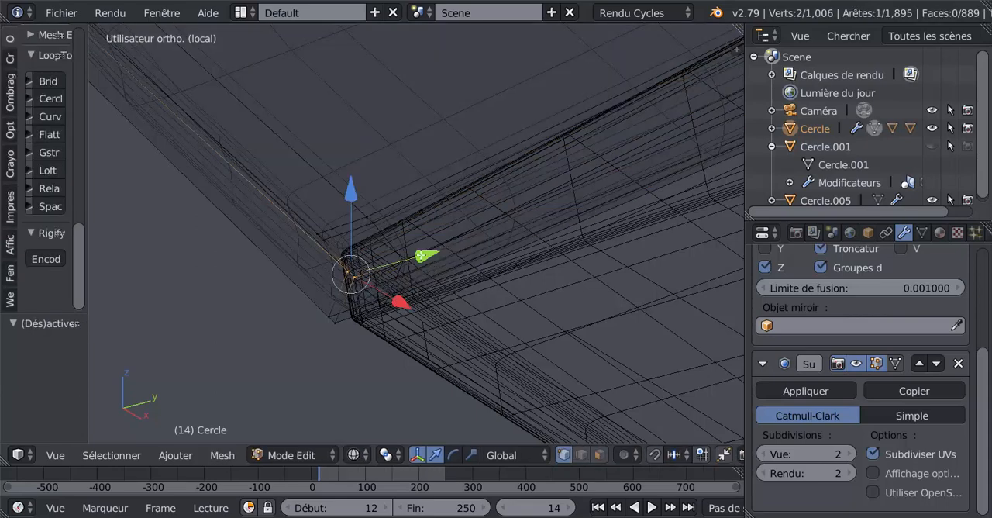
Move the two mid-height vertices of the wing's corner -0.004 along Y in solid shading.
key(z)
drag(422, 258, 405, 273)
scroll(402, 277, down, 3)
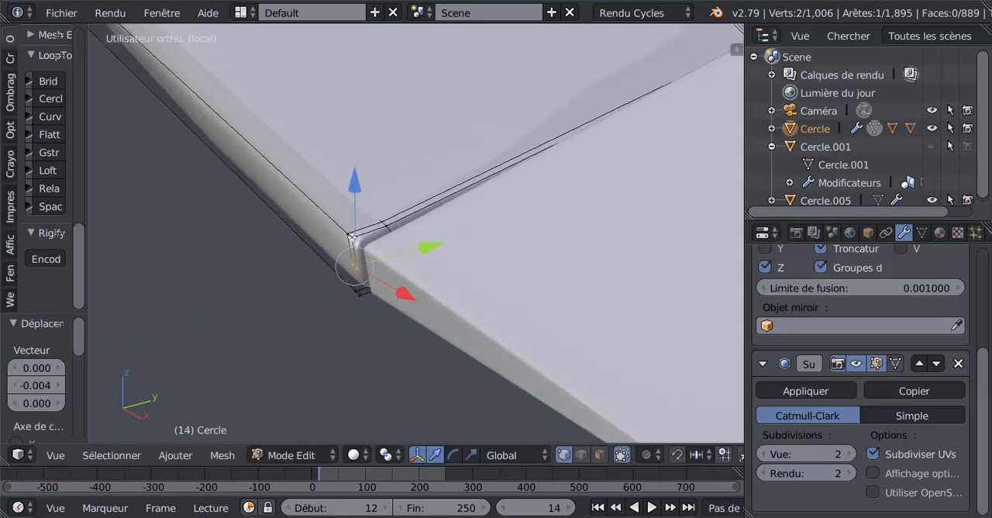
Select the two top vertices of the wing's corner beside the flap and move them -0.001 along Z.
right_click(352, 236)
key(Tab)
key(Tab)
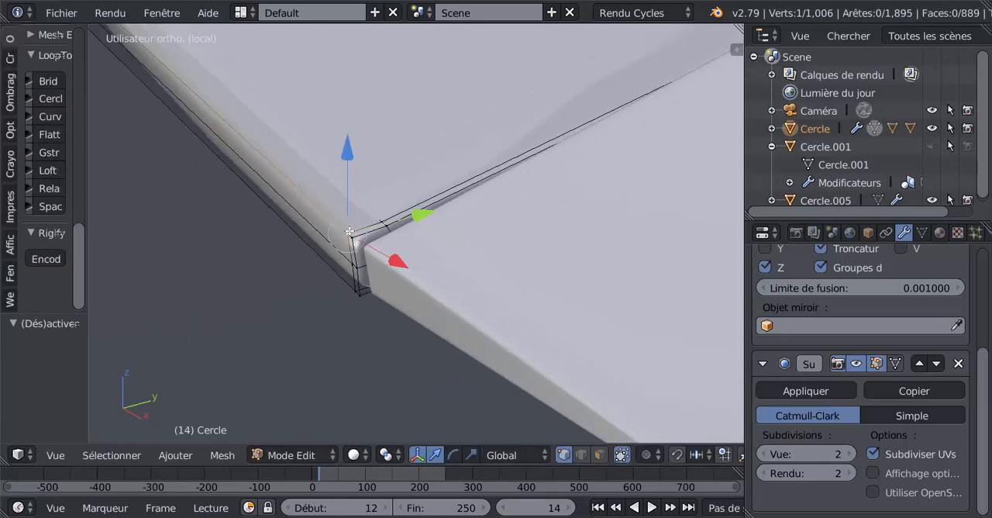
shift+right_click(355, 238)
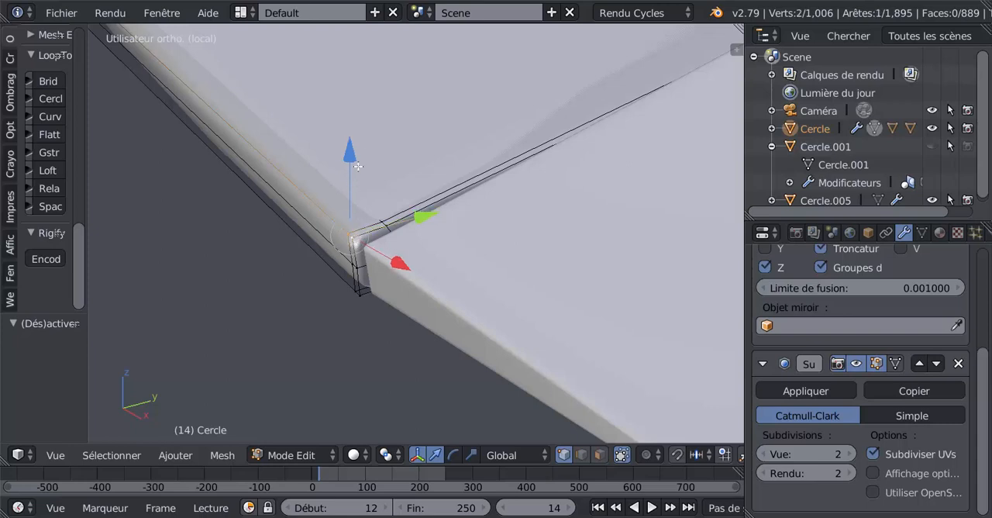
drag(351, 157, 356, 160)
Replace the selection with the two underside vertices at the wing edge's bend before the corner and move them -0.005 along Y.
scroll(359, 321, down, 3)
middle_drag(427, 305, 494, 299)
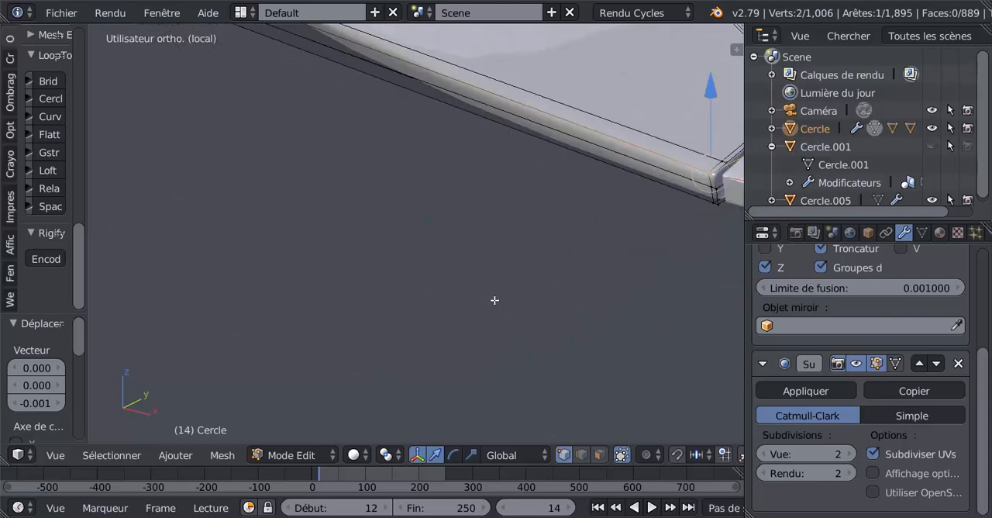
scroll(494, 299, down, 3)
shift+middle_drag(583, 262, 323, 346)
middle_drag(431, 330, 483, 331)
scroll(488, 329, up, 2)
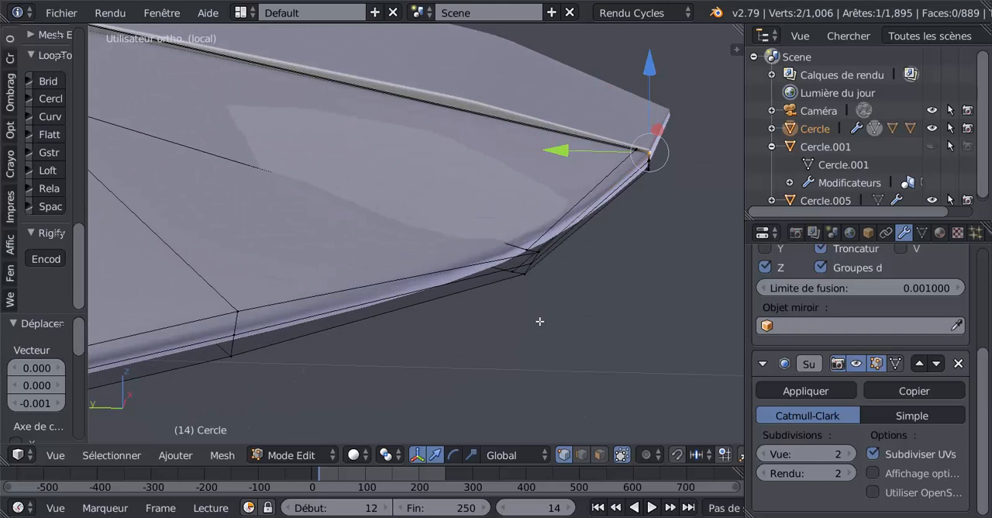
key(a)
right_click(511, 274)
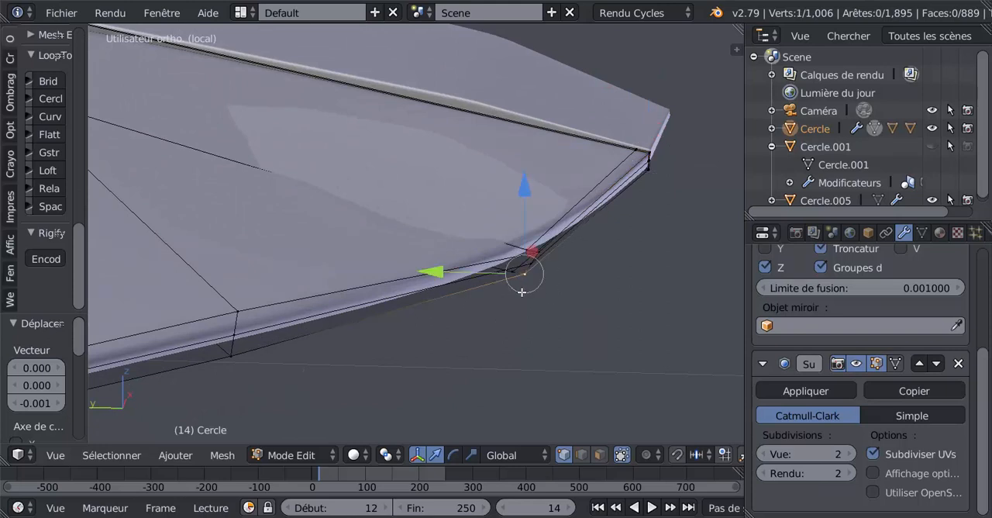
scroll(522, 292, up, 2)
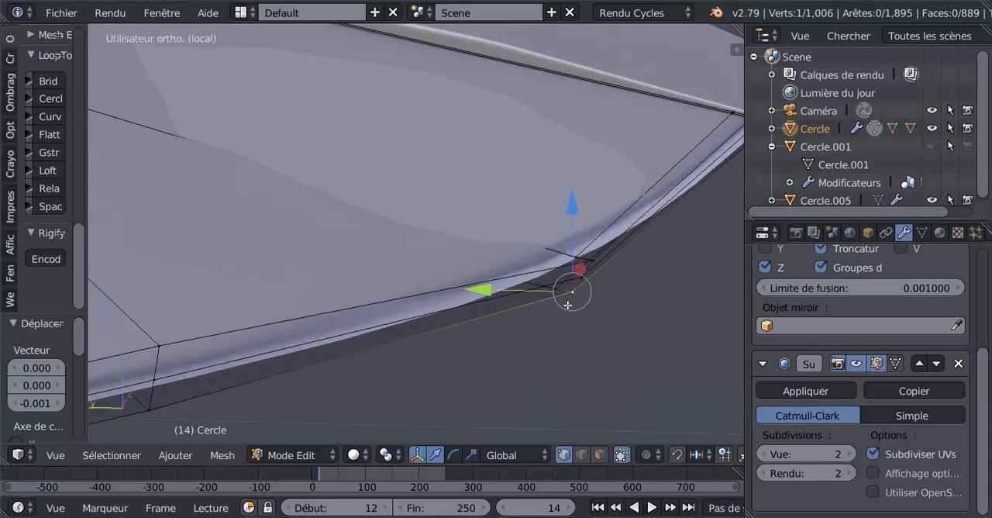
key(z)
shift+right_click(555, 289)
key(z)
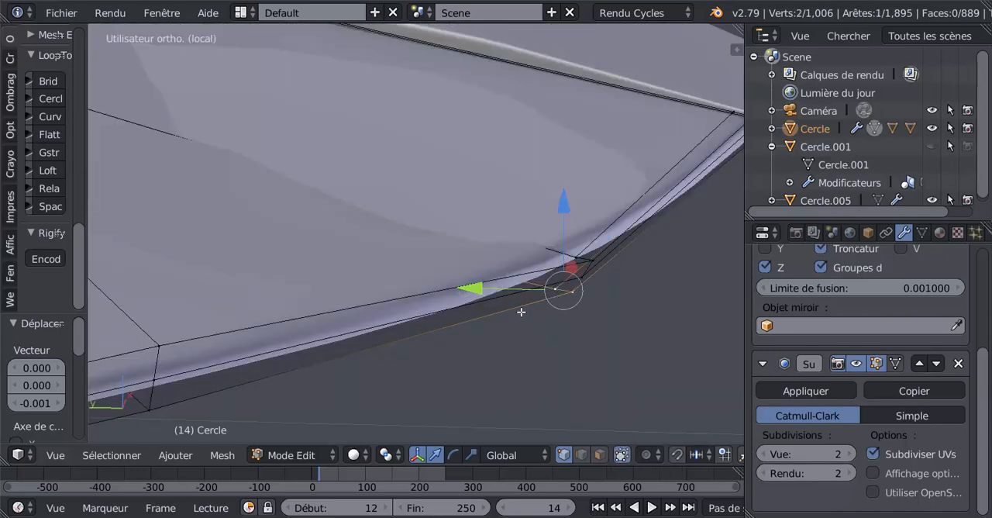
key(g)
key(y)
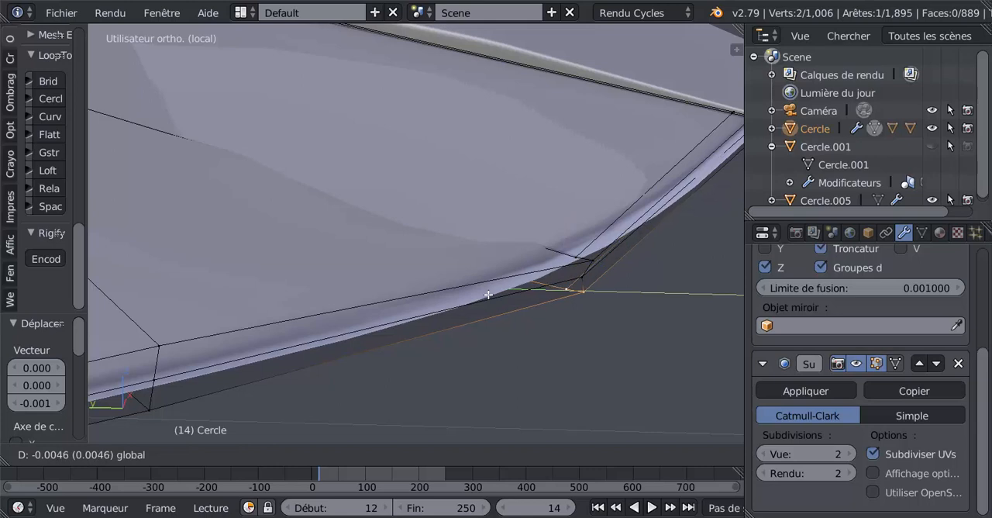
click(574, 305)
Move the single edge vertex just above the bend's underside vertices -0.002 along Y.
right_click(580, 277)
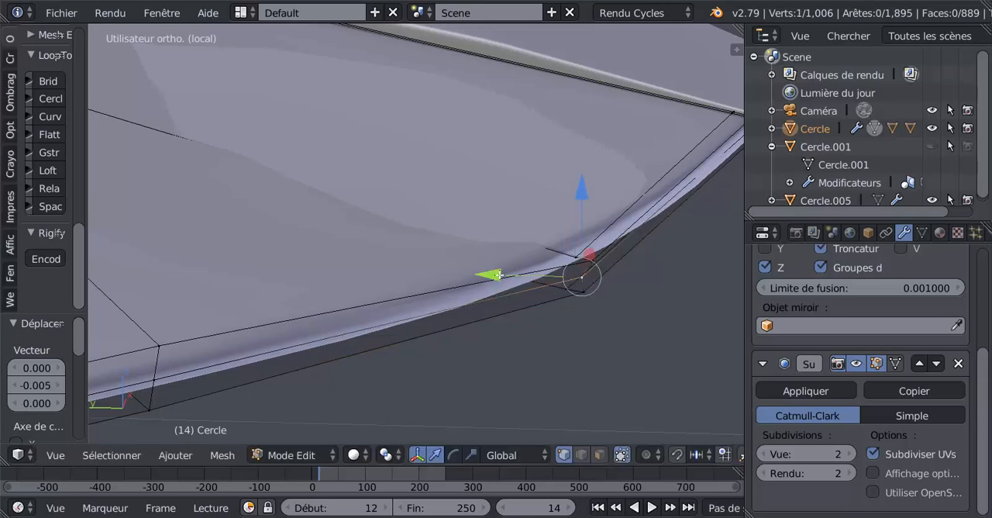
key(g)
key(y)
click(563, 291)
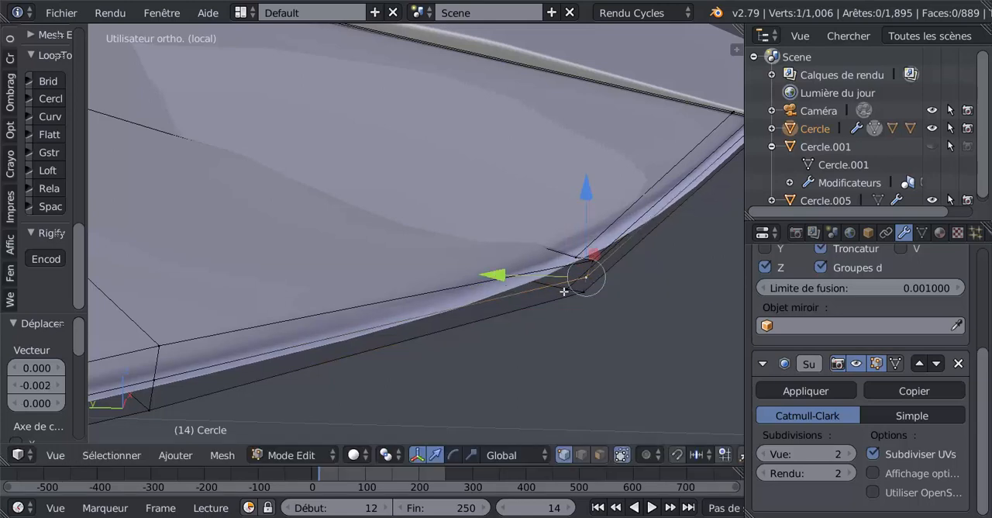
Reselect the two underside vertices at the wing edge's bend, shift them slightly further along negative Y, and leave mesh editing.
right_click(582, 301)
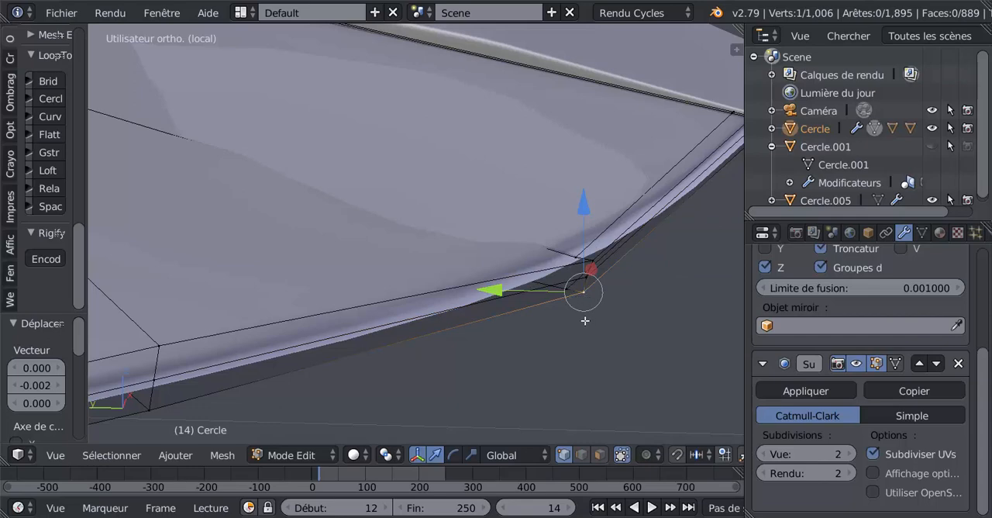
key(z)
shift+right_click(569, 318)
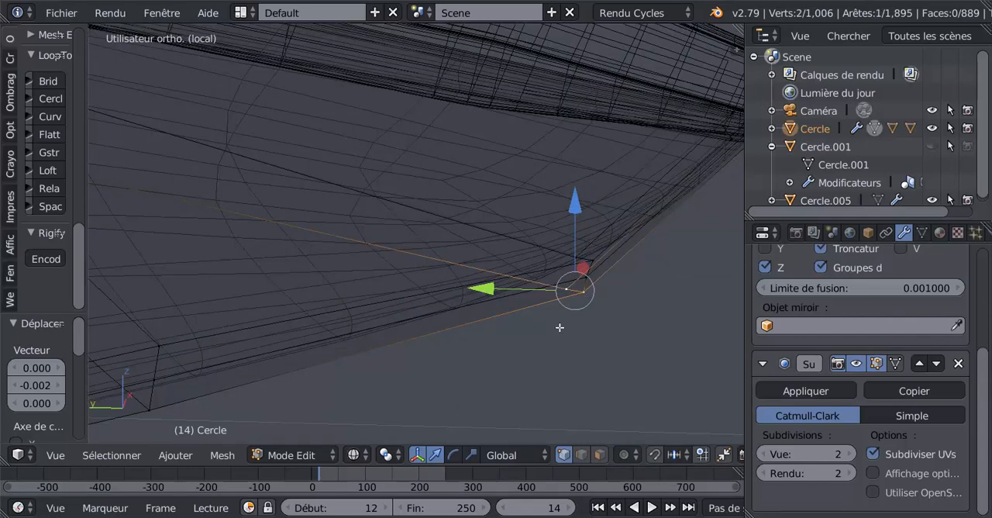
key(z)
drag(491, 288, 514, 276)
right_click(592, 279)
key(Tab)
From the top view, slide the upper edge loop at the wing's corner close to the wing's edge, by a factor of about -0.78.
scroll(510, 281, down, 5)
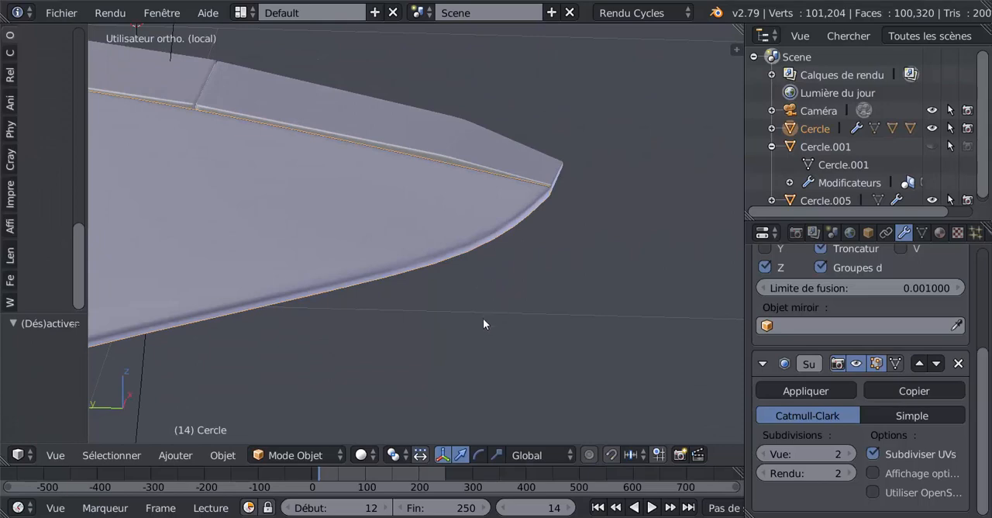
middle_drag(483, 318, 359, 361)
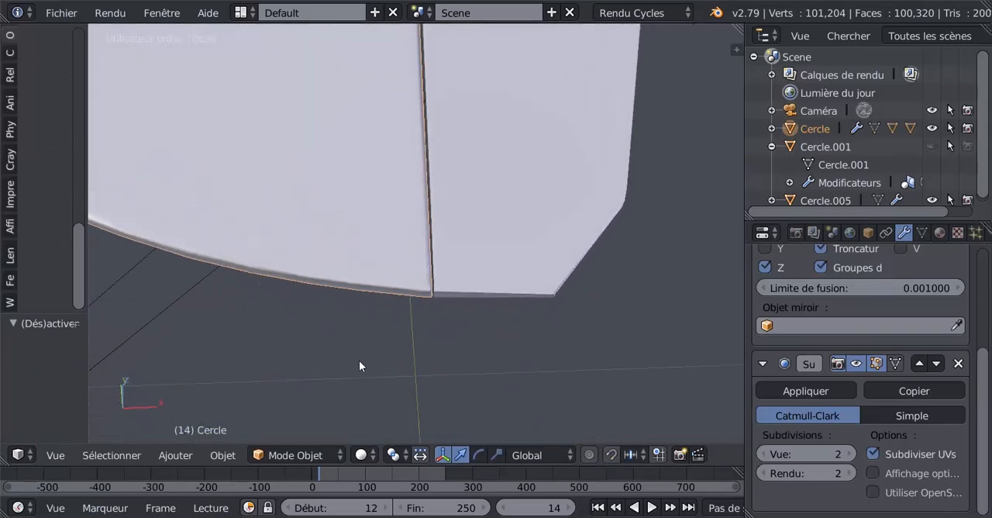
key(KP_5)
key(Tab)
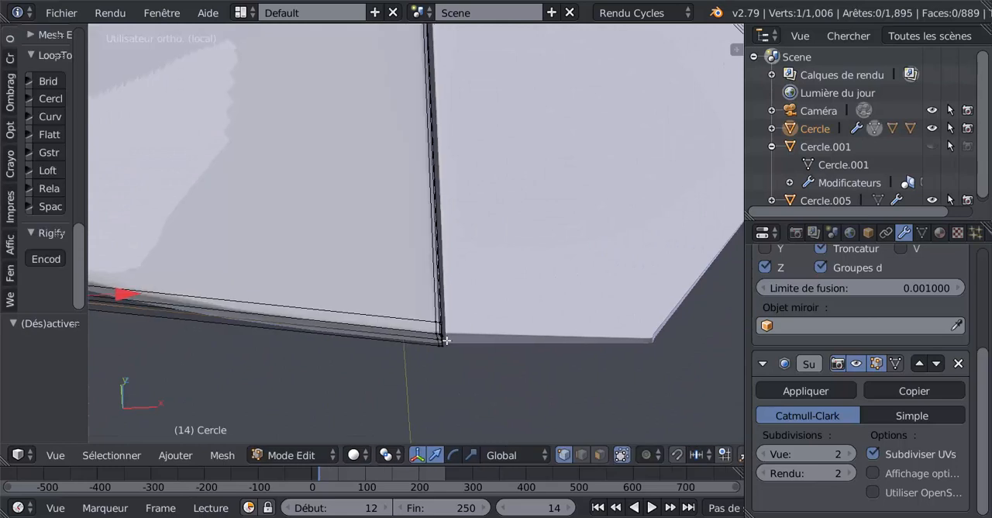
middle_drag(446, 340, 450, 360)
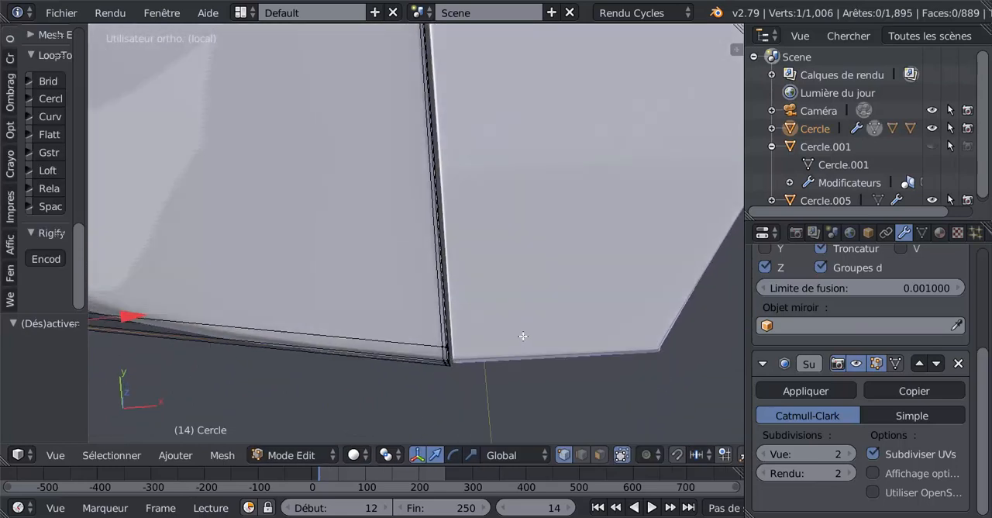
key(KP_7)
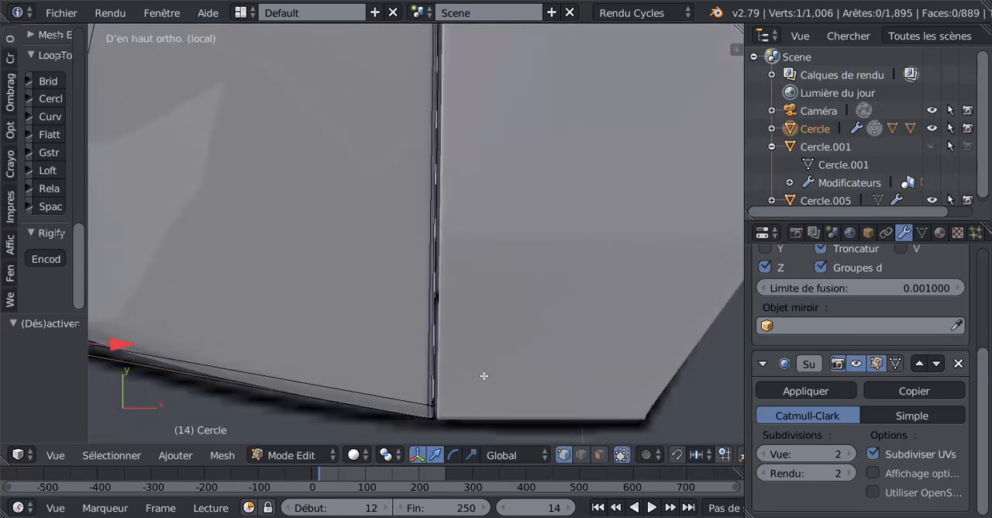
shift+middle_drag(484, 376, 436, 260)
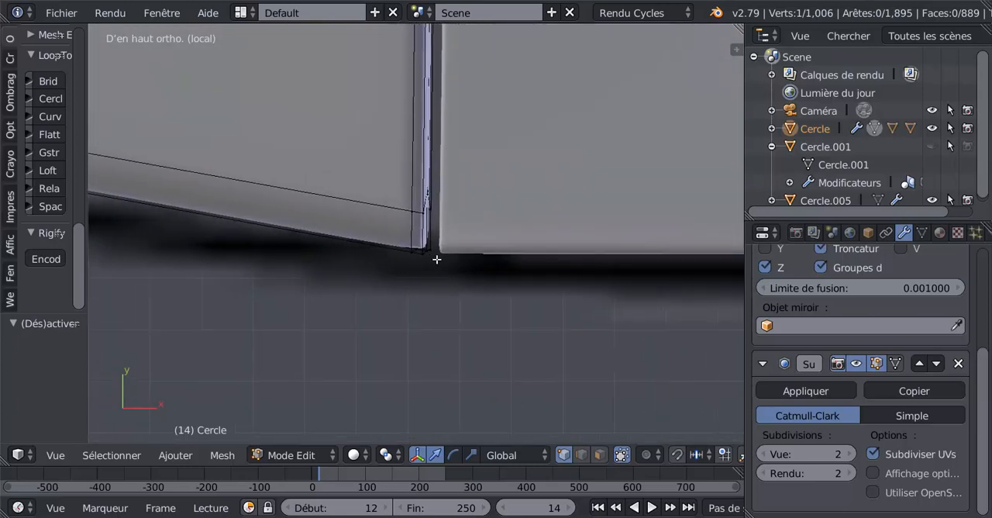
alt+right_click(372, 202)
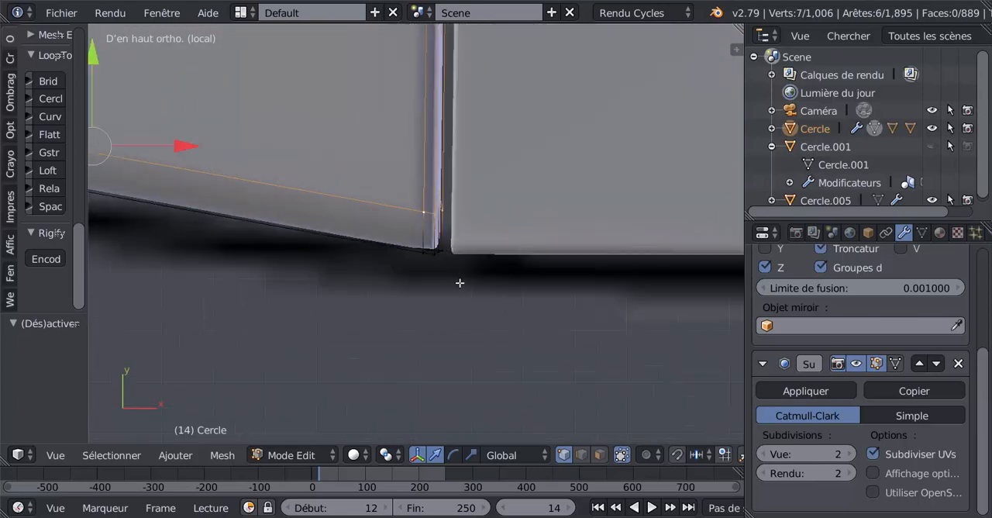
scroll(461, 286, up, 2)
key(g)
key(g)
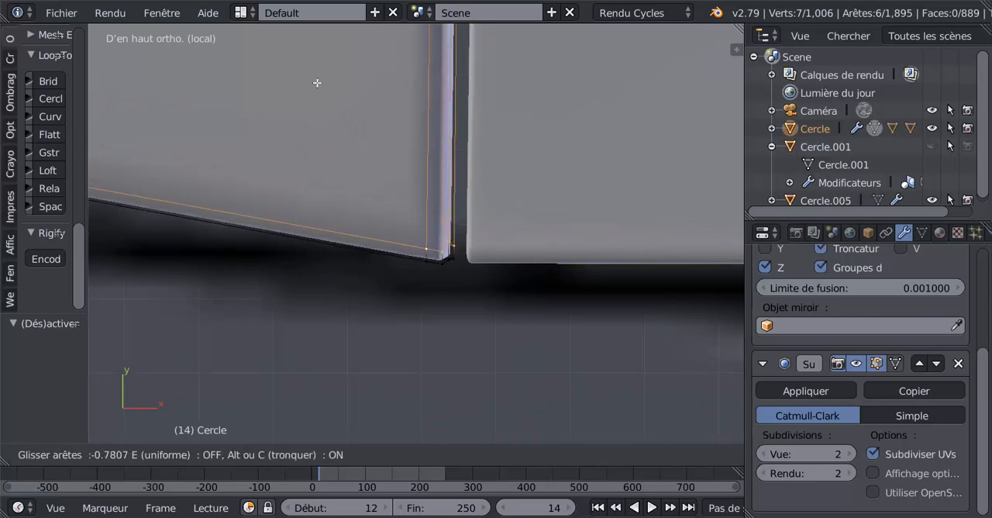
click(321, 419)
key(Tab)
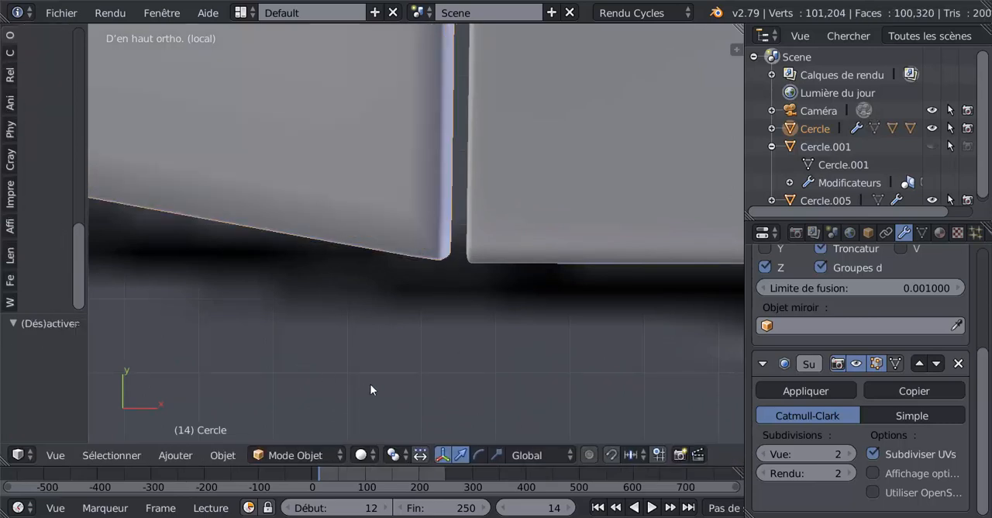
Edit the outer flap and shift the ten selected vertices at its lower front corner slightly along negative Y to meet the wing.
middle_drag(369, 389, 276, 250)
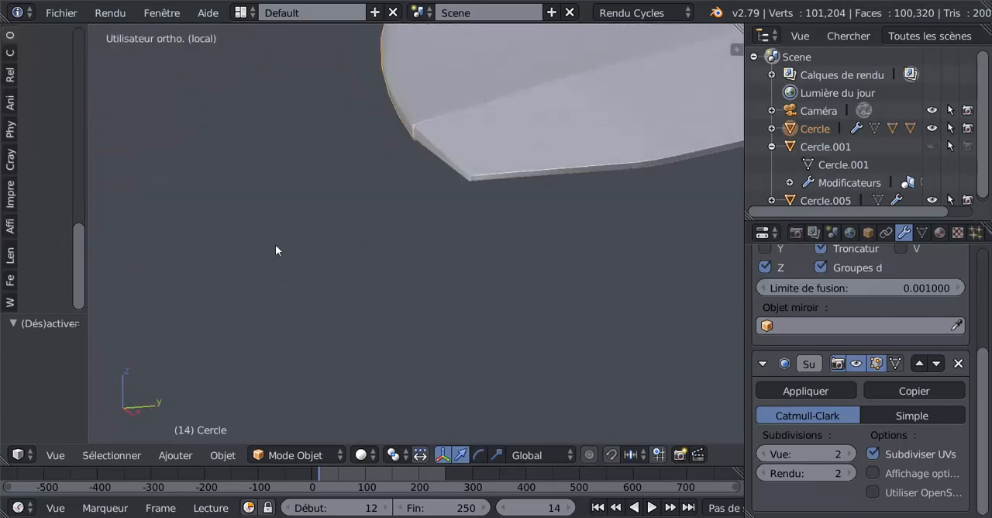
scroll(278, 245, up, 2)
shift+middle_drag(366, 225, 522, 235)
scroll(458, 289, up, 6)
right_click(543, 255)
key(Tab)
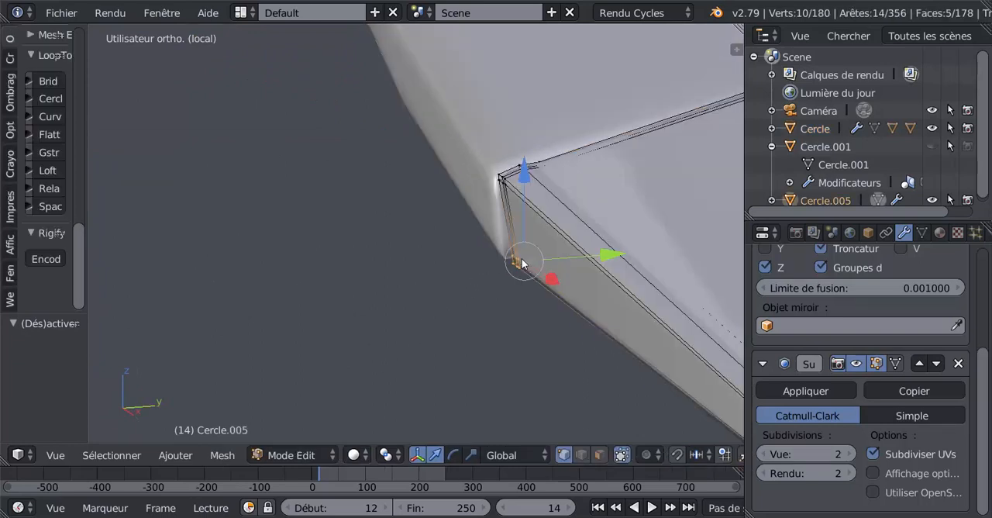
drag(607, 256, 599, 262)
scroll(547, 285, down, 4)
key(Tab)
middle_drag(521, 310, 490, 307)
Replace the selection with the four vertices beside the outer flap's rear outer corner and move them -0.002 along X.
key(Tab)
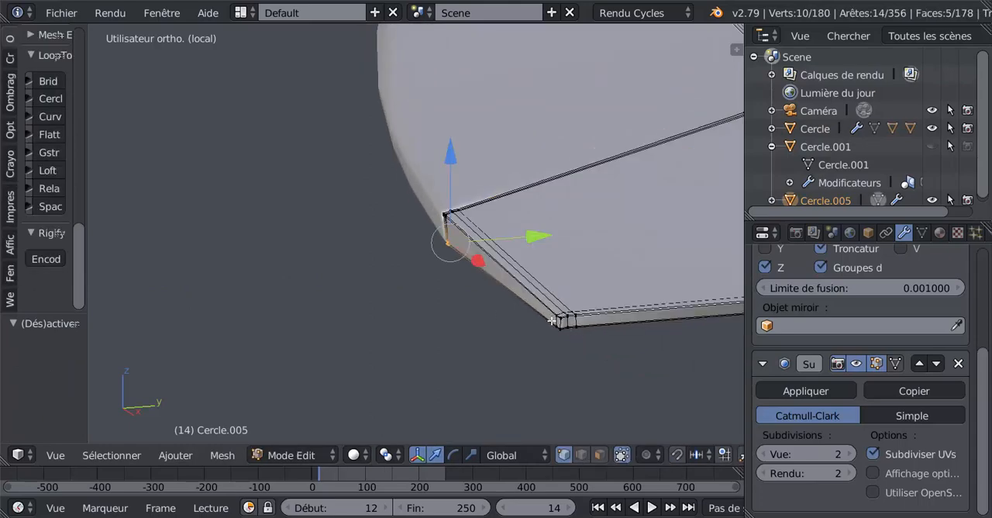
middle_drag(552, 320, 473, 284)
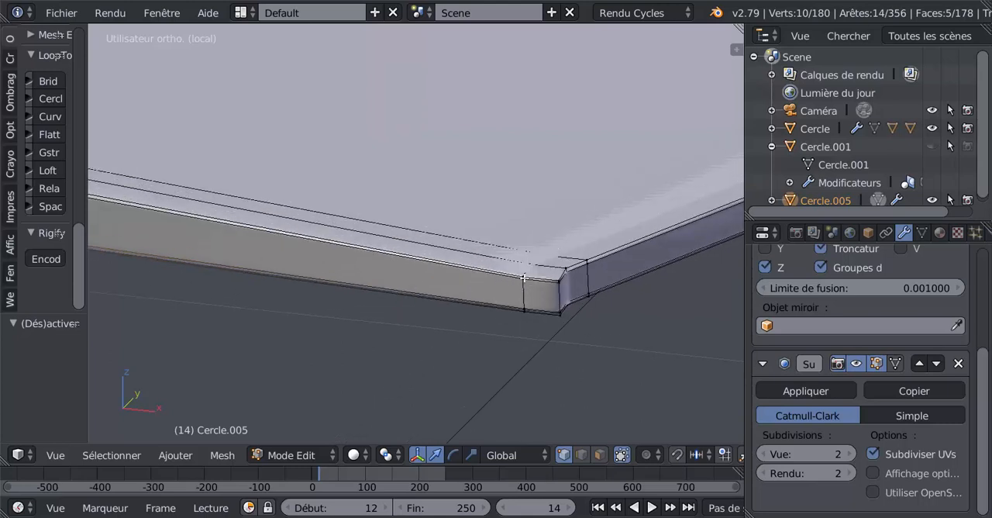
key(a)
key(a)
key(a)
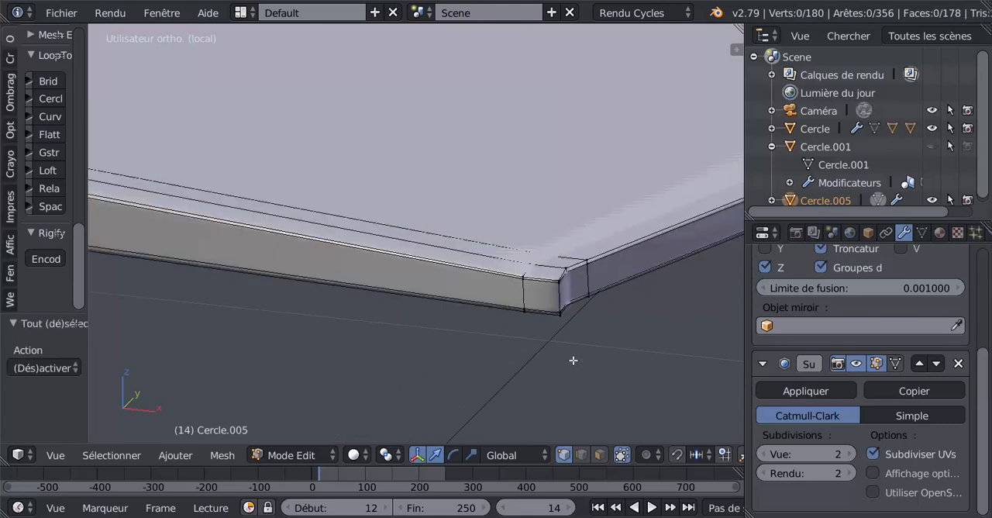
alt+right_click(516, 281)
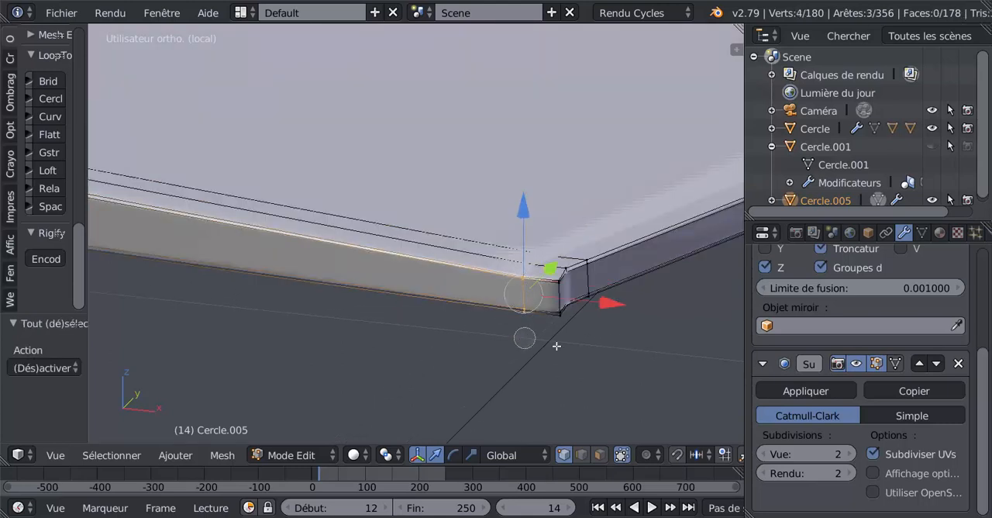
key(z)
key(z)
key(g)
key(x)
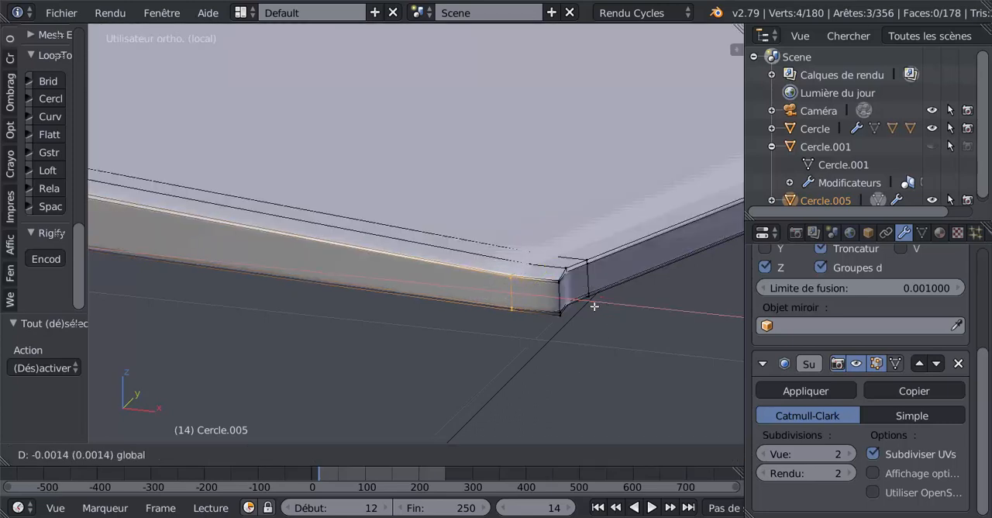
click(594, 306)
middle_drag(597, 351, 588, 354)
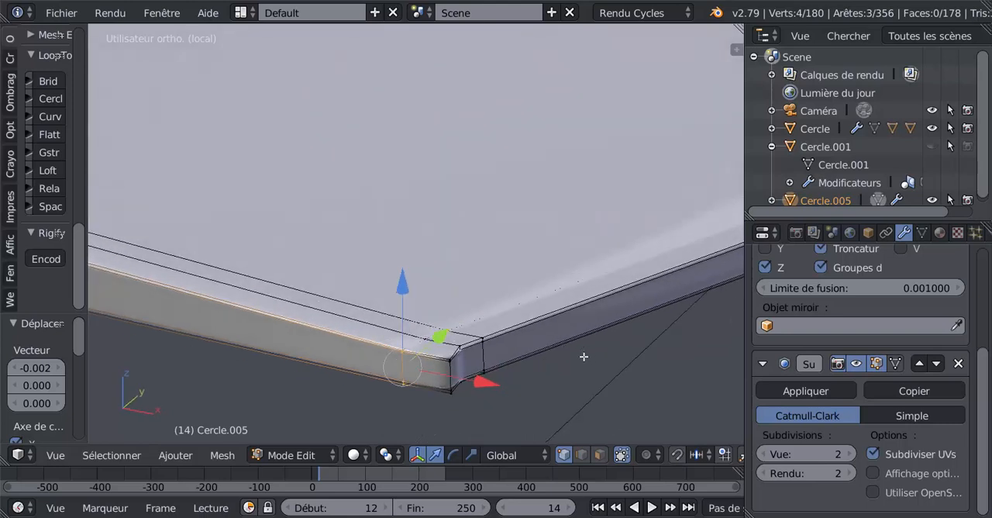
Move only the four vertices on the flap's rear outer corner edge about -0.0016 along X and return to object mode.
key(a)
right_click(452, 395)
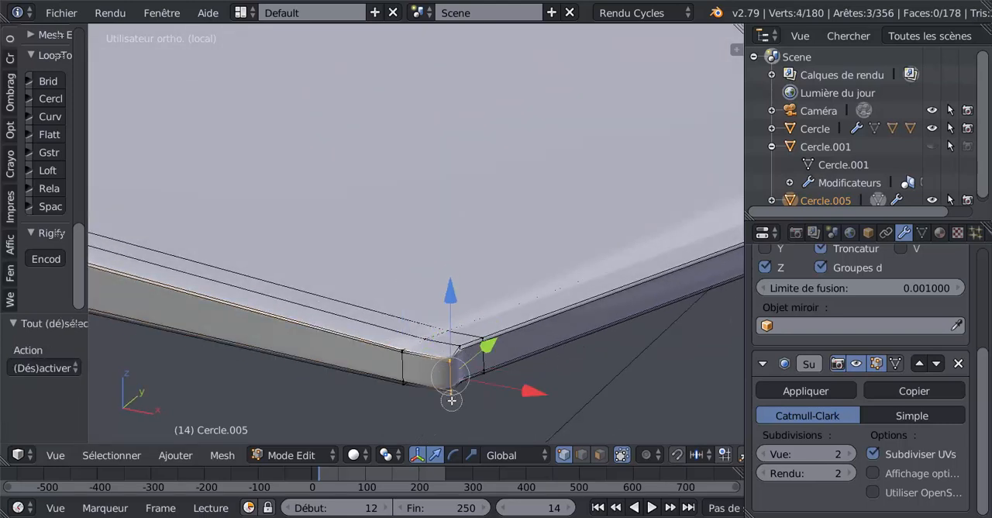
key(g)
key(x)
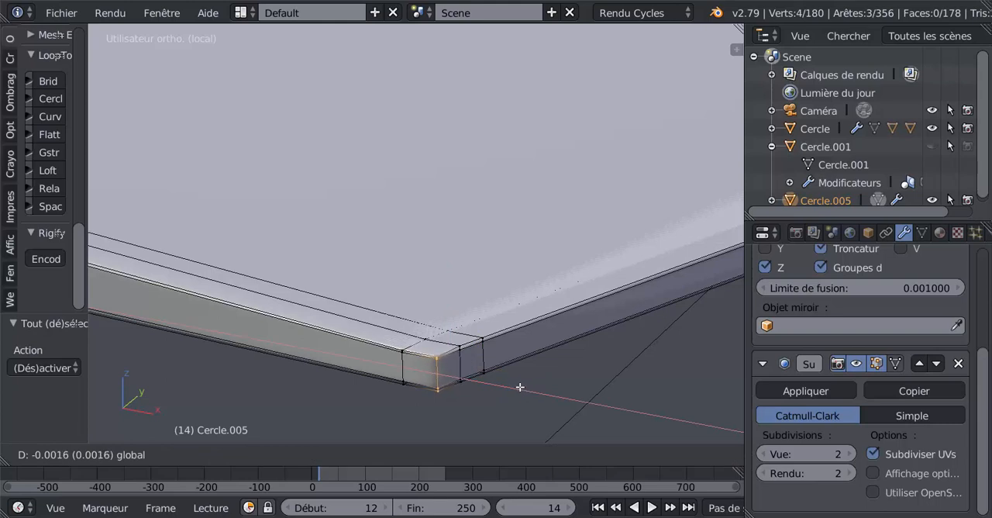
click(520, 386)
key(Tab)
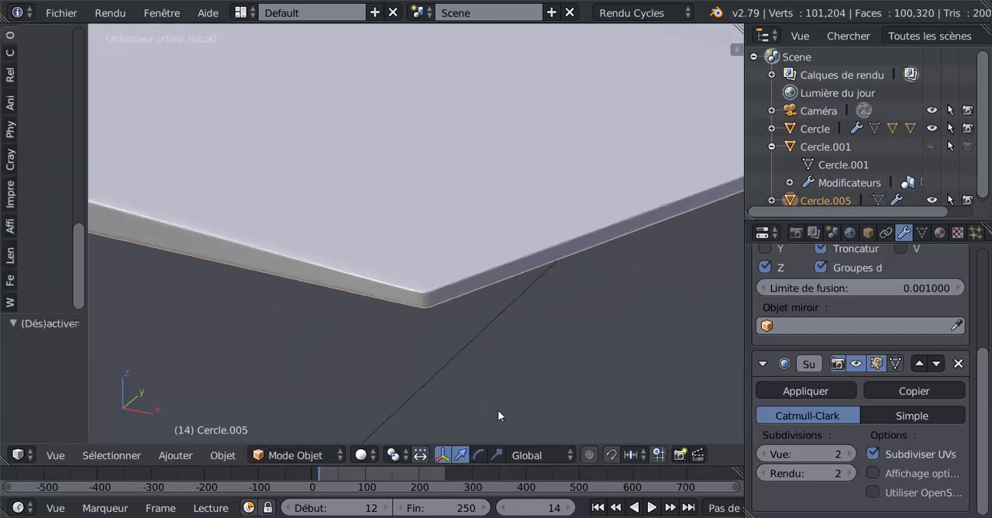
Examine how the flaps fit the wing's rear edge, both close up and across the whole aircraft.
scroll(499, 404, down, 8)
middle_drag(505, 327, 432, 321)
key(Tab)
key(Tab)
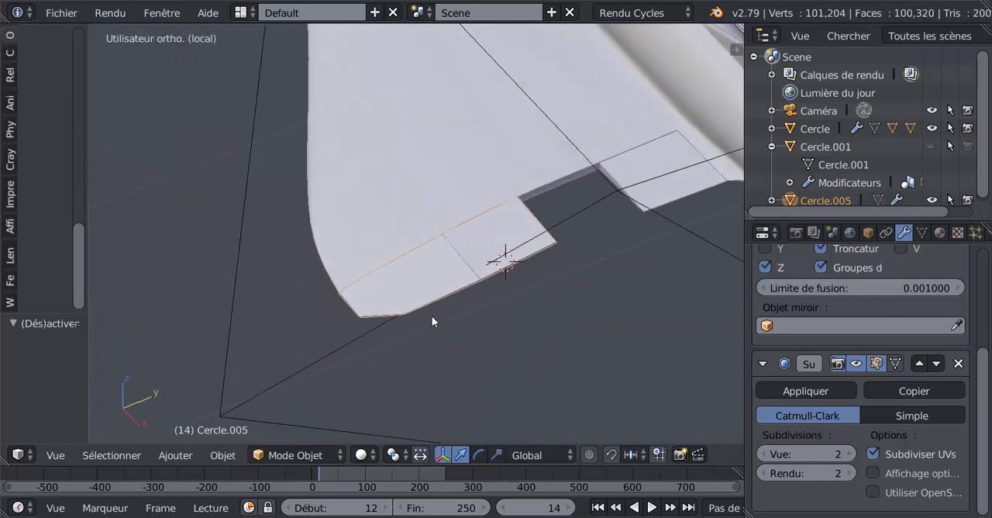
scroll(432, 316, down, 5)
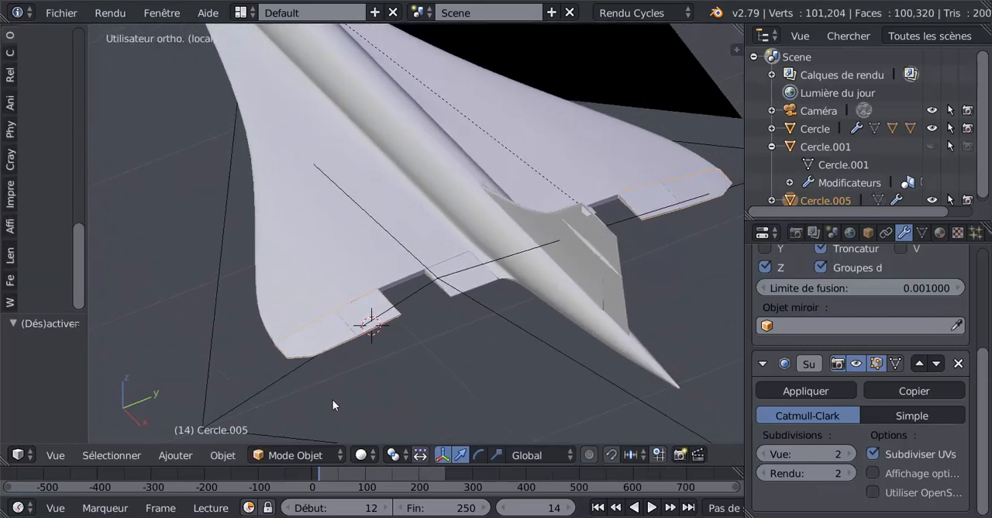
middle_drag(337, 401, 420, 391)
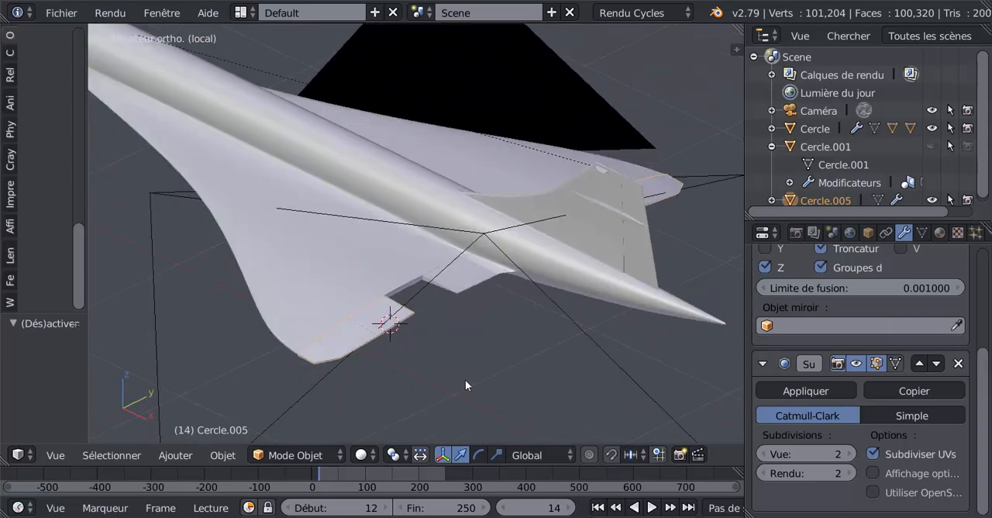
Set the render resolution scale to 100% of 1920 × 1080 px.
scroll(469, 383, down, 1)
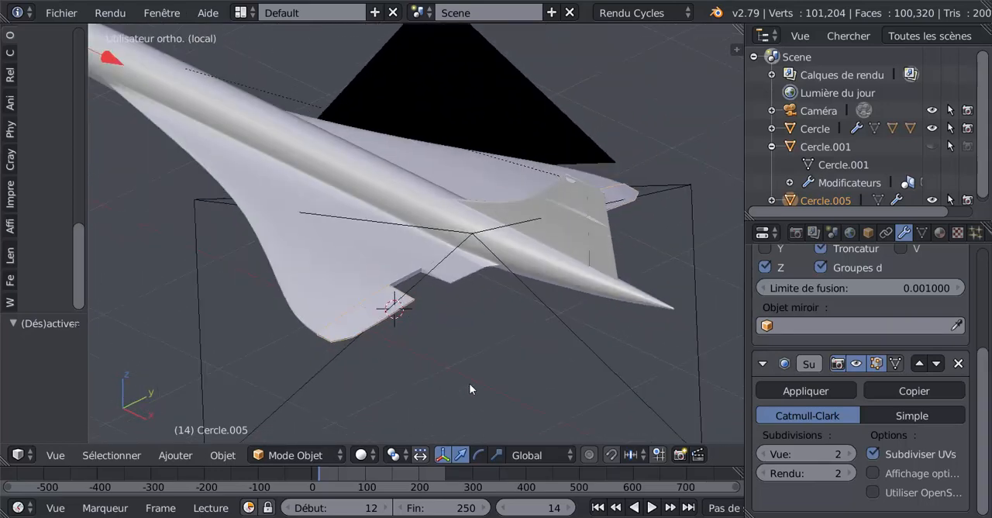
scroll(470, 383, up, 1)
scroll(478, 382, down, 2)
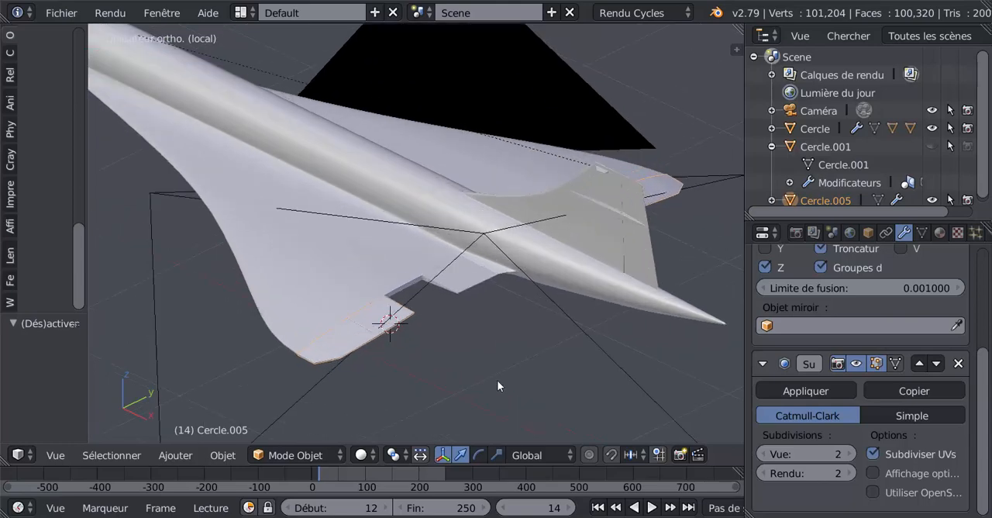
scroll(502, 380, up, 2)
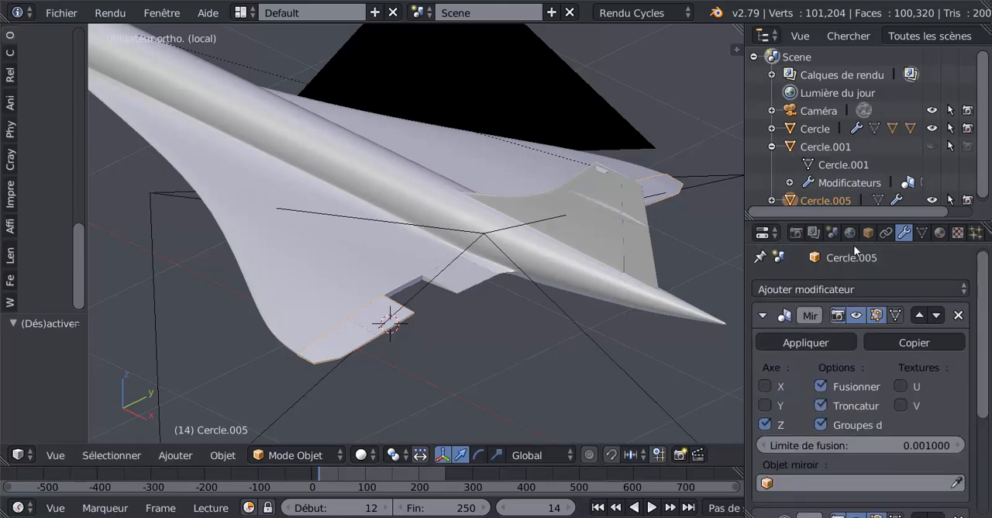
click(796, 232)
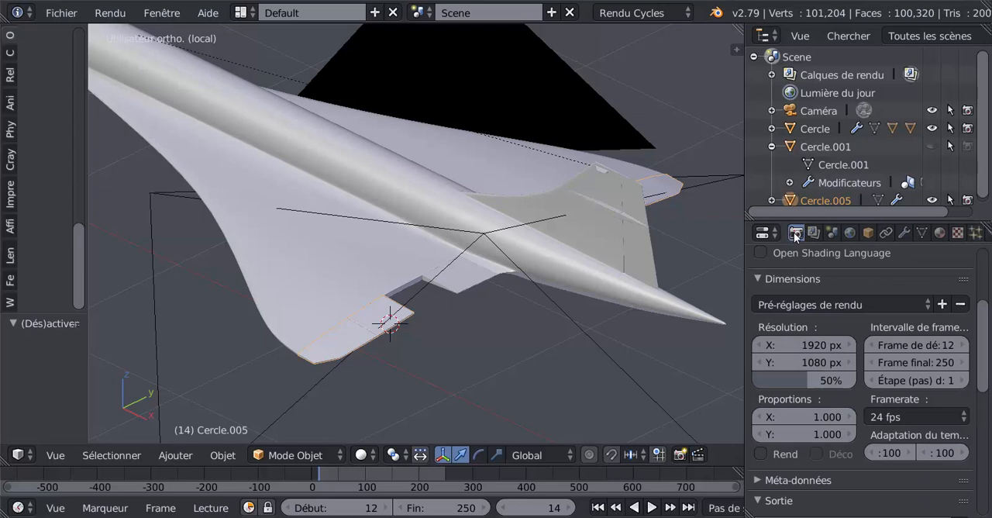
mouse_move(980, 345)
mouse_down()
mouse_move(983, 380)
mouse_move(981, 357)
mouse_up()
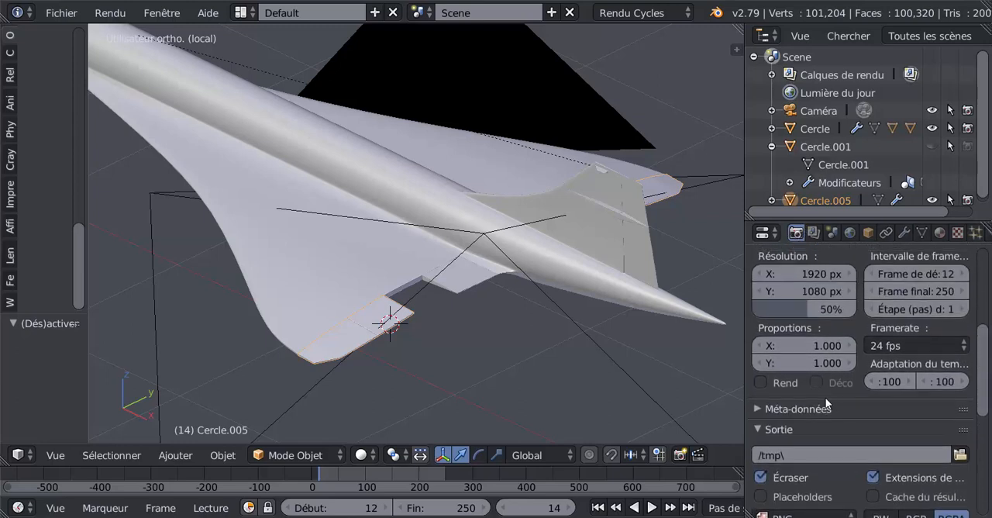
drag(804, 306, 856, 307)
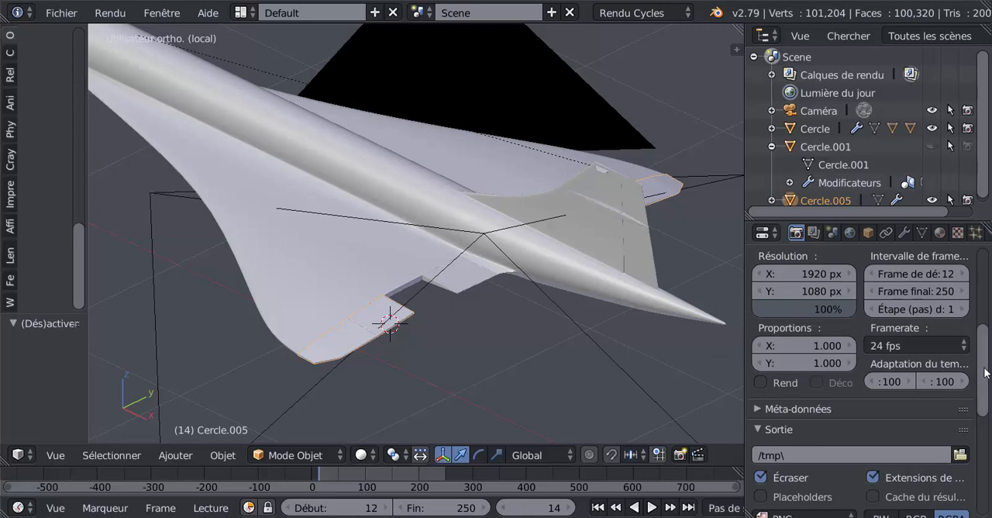
drag(986, 374, 988, 341)
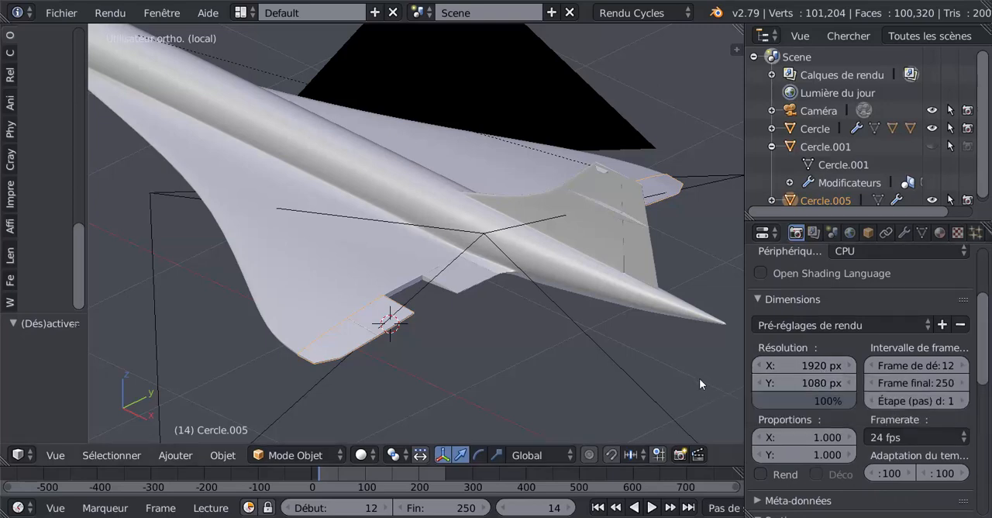
Render the rear view of the aircraft, inspect the flaps in the rendered image, and return to the 3D view.
scroll(696, 377, down, 2)
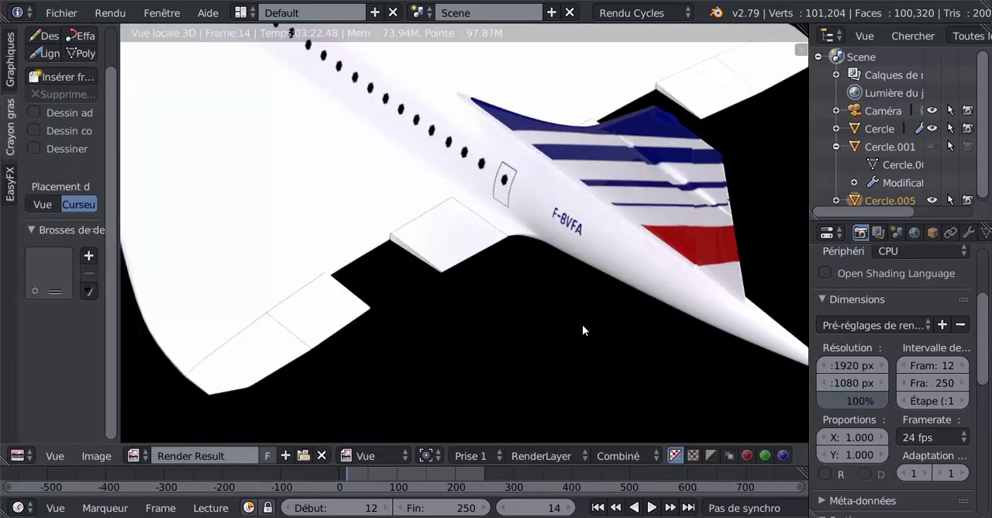
scroll(582, 324, down, 3)
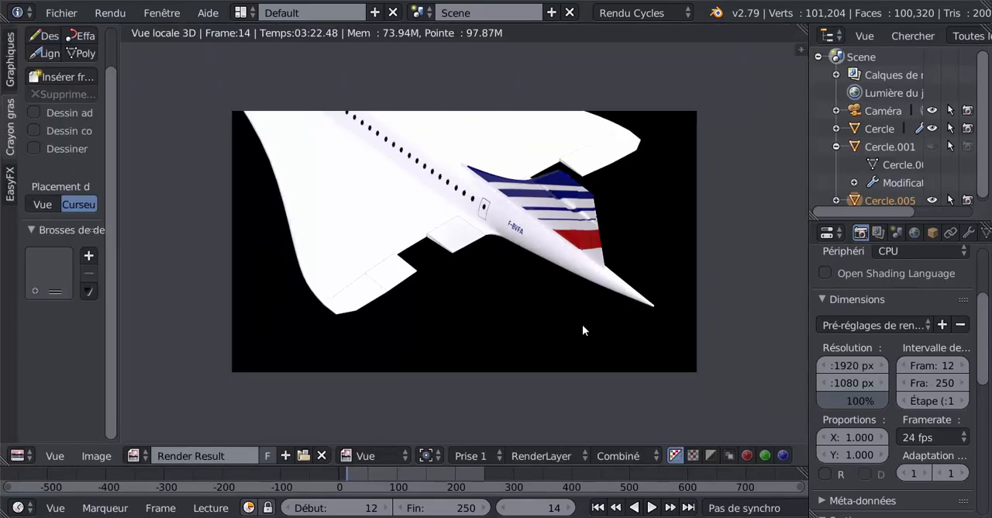
scroll(582, 324, up, 1)
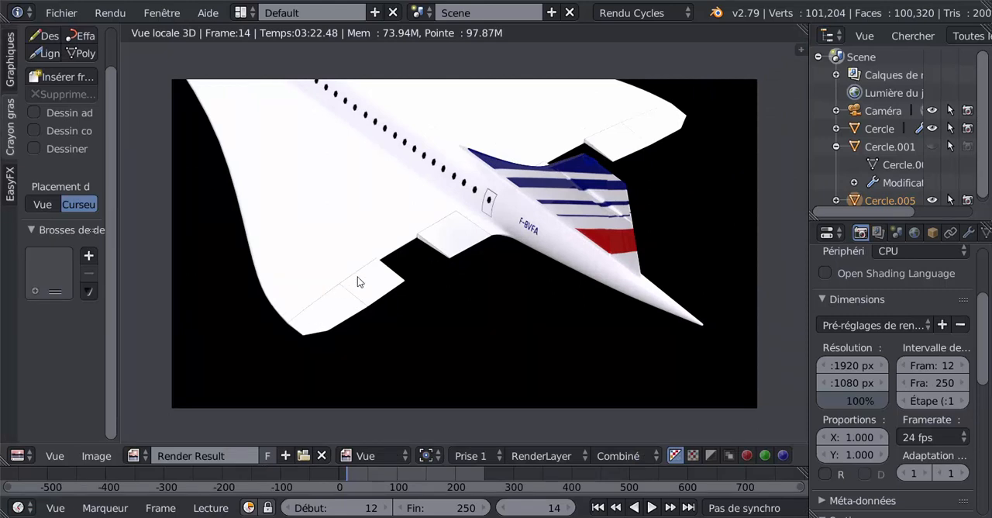
scroll(398, 300, up, 1)
scroll(406, 287, down, 2)
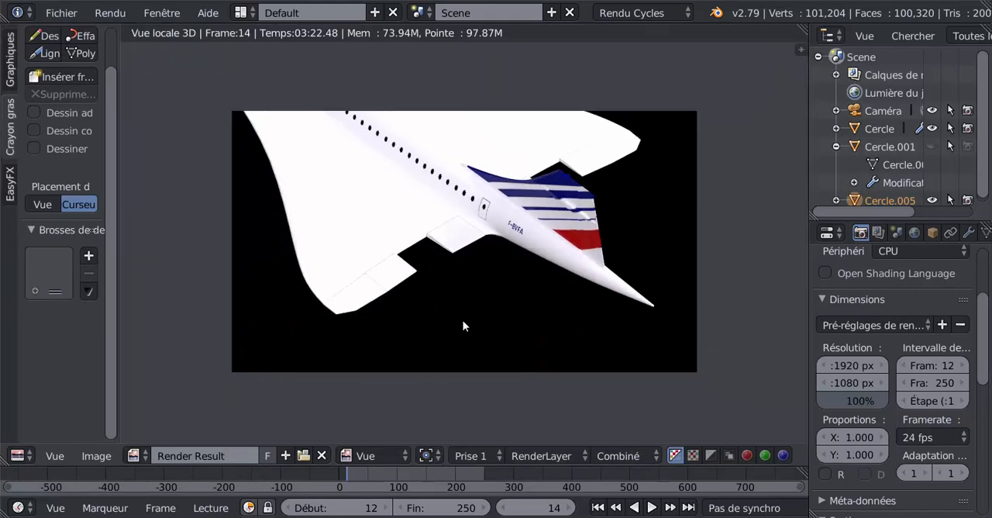
scroll(463, 321, up, 2)
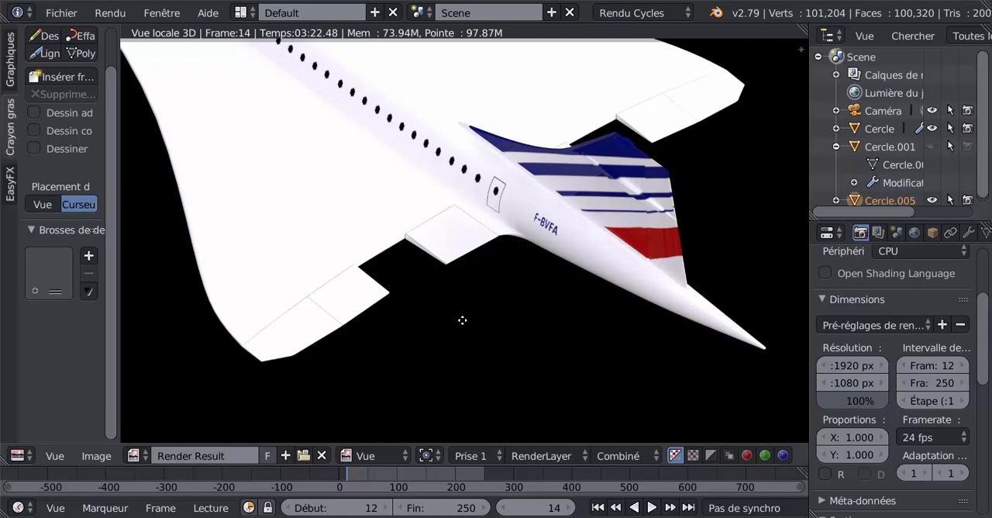
key(Escape)
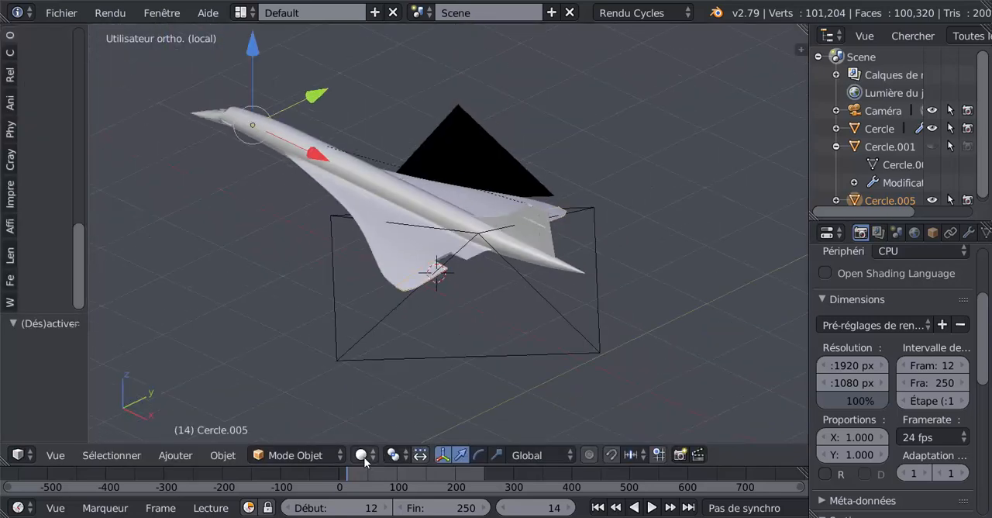
Switch the 3D view to Material shading so the aircraft's textures are displayed.
click(365, 461)
click(376, 358)
scroll(376, 359, up, 2)
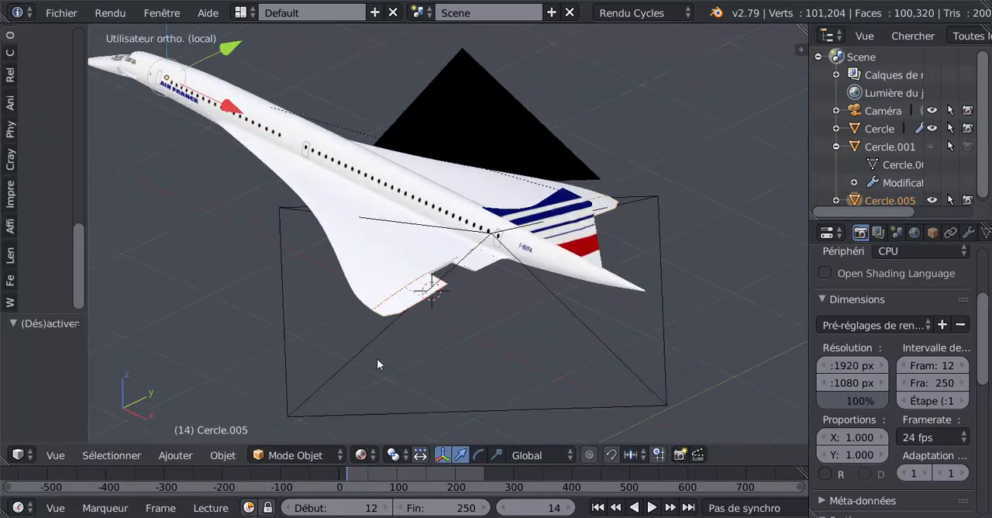
Examine the textured aircraft's wings and flaps from the side, from below and from the rear, both close up and as a whole.
middle_drag(378, 363, 470, 335)
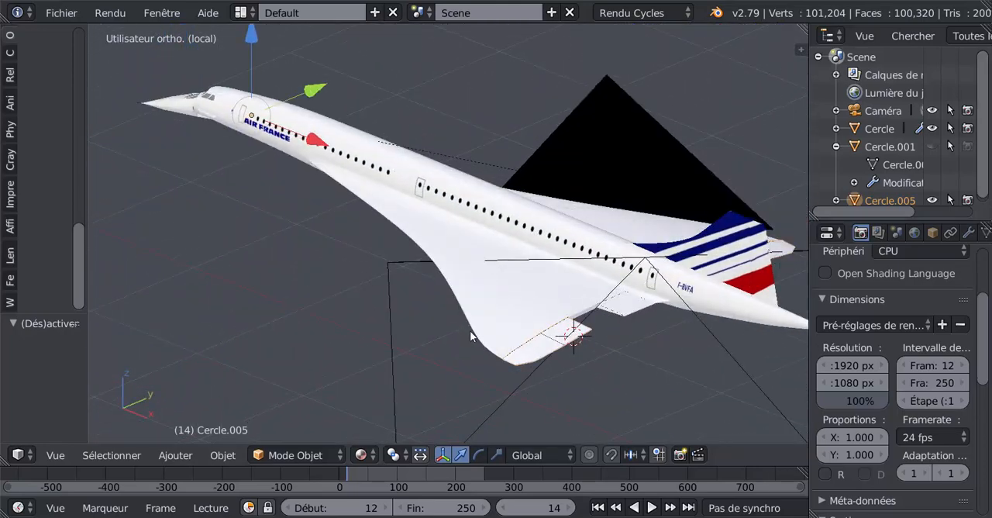
scroll(470, 332, up, 2)
shift+middle_drag(530, 344, 440, 292)
scroll(440, 294, up, 2)
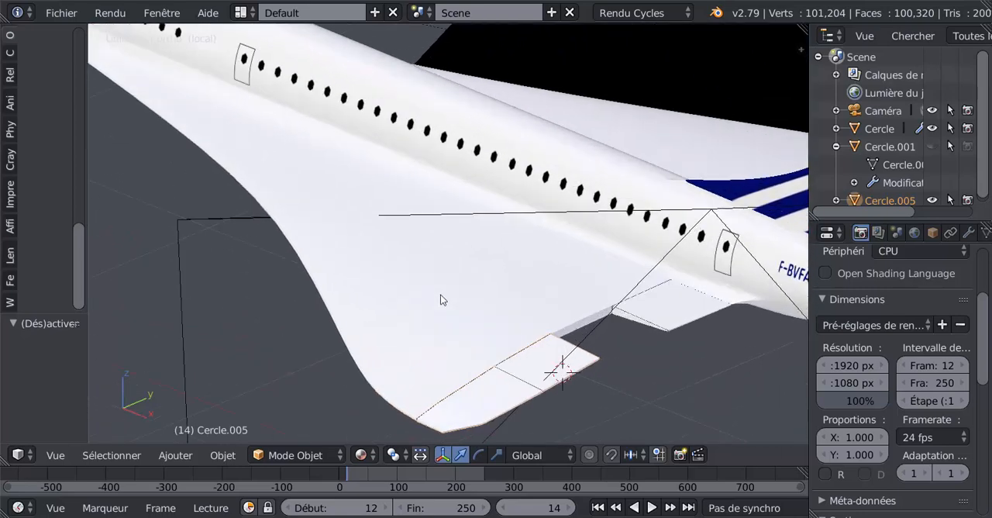
scroll(525, 320, down, 3)
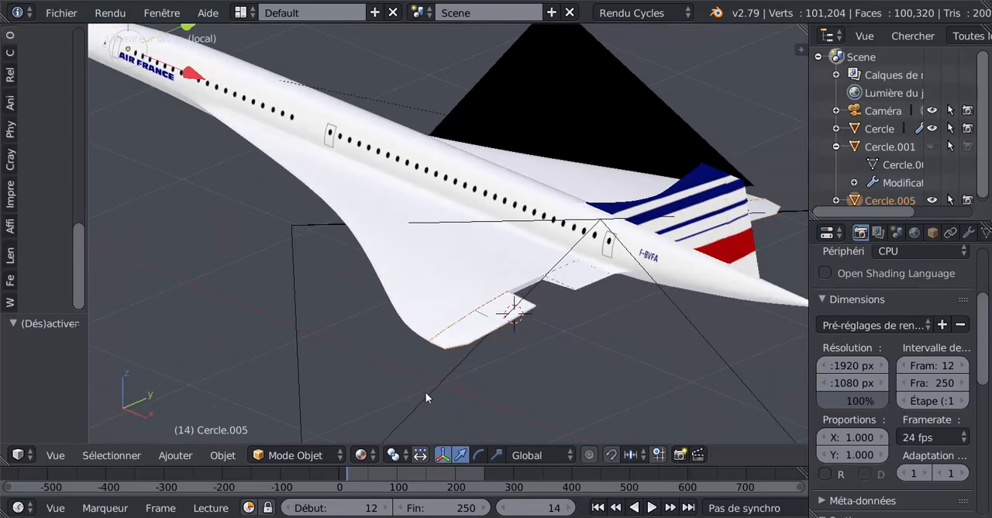
middle_drag(419, 334, 631, 81)
middle_drag(464, 243, 461, 209)
scroll(453, 212, up, 2)
scroll(458, 209, down, 4)
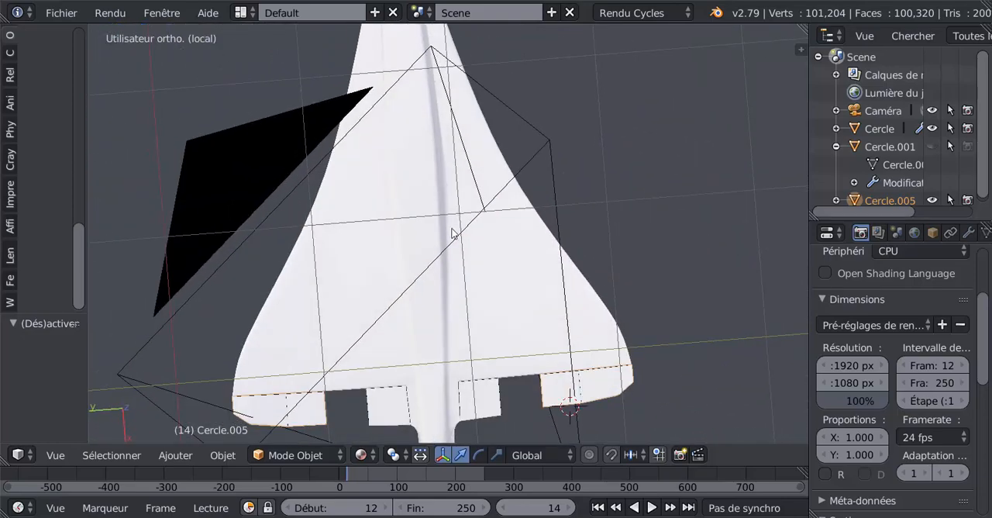
scroll(455, 225, up, 5)
scroll(439, 257, down, 6)
middle_drag(436, 266, 427, 225)
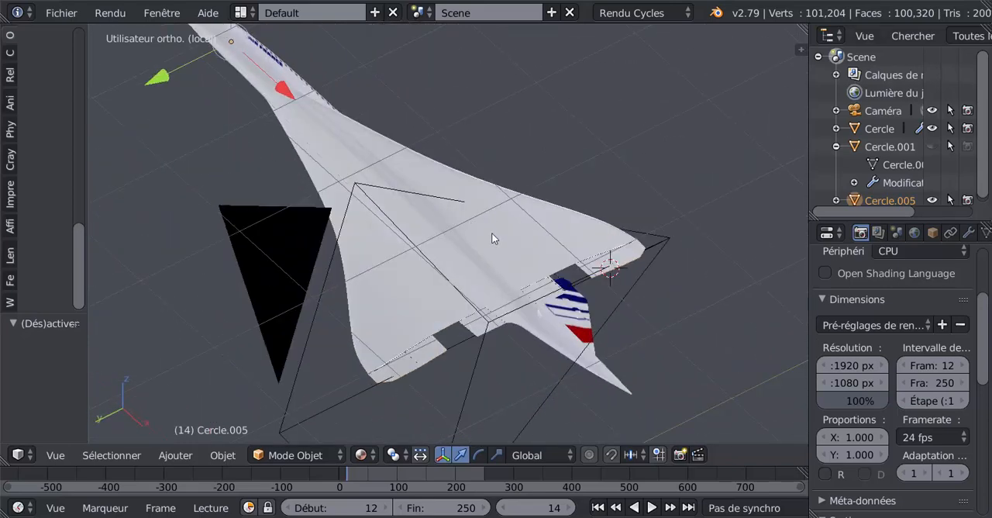
middle_drag(491, 238, 367, 315)
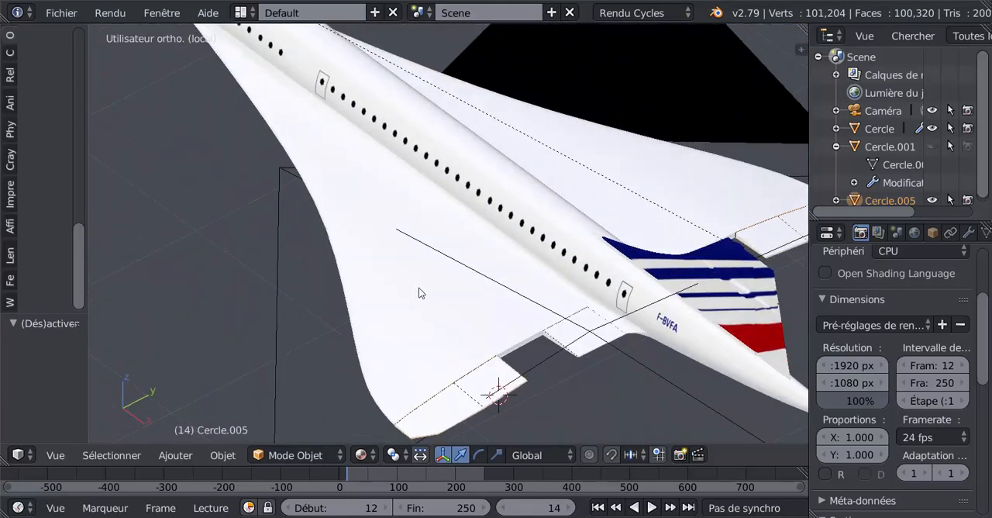
middle_drag(419, 293, 498, 325)
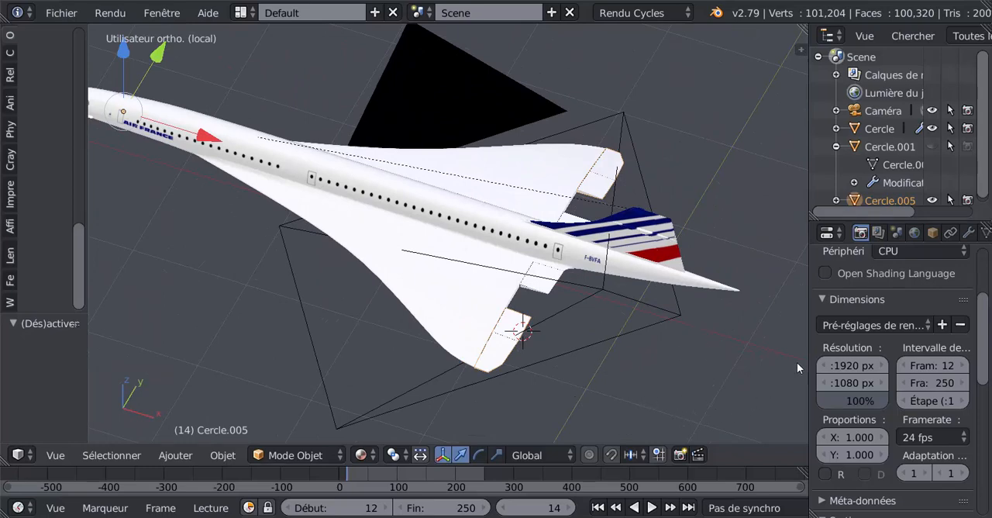
Widen the 3D view, frame the aircraft from its side, and start a render of the scene.
drag(811, 355, 856, 357)
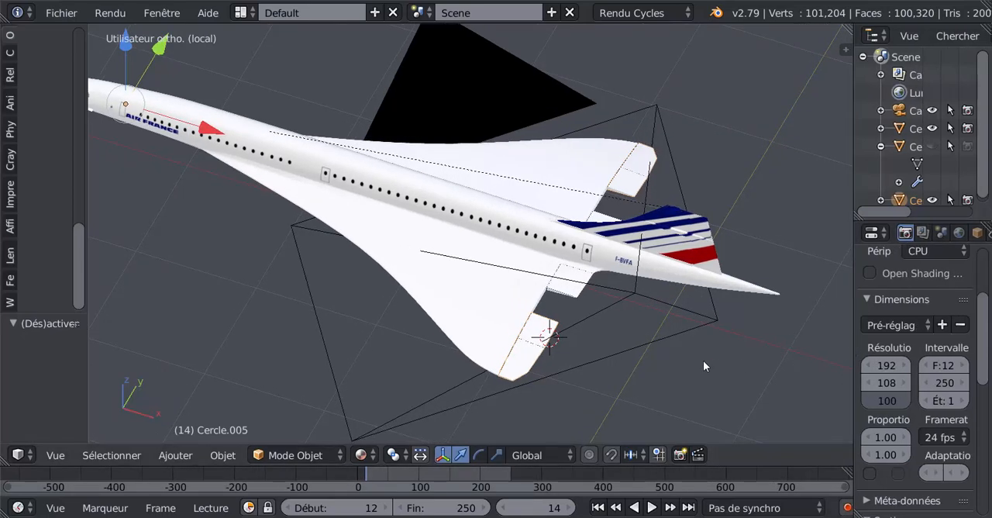
scroll(703, 358, down, 3)
shift+middle_drag(702, 358, 665, 328)
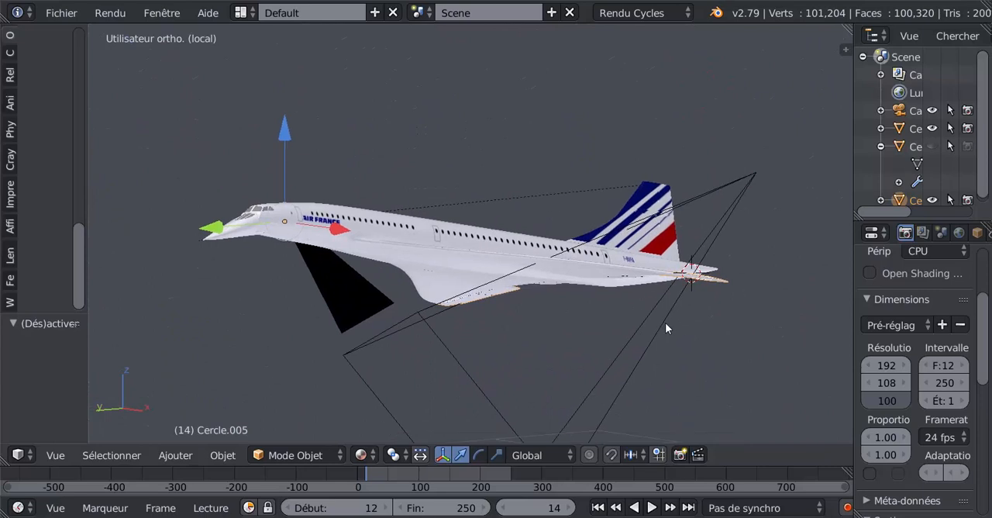
scroll(657, 332, up, 2)
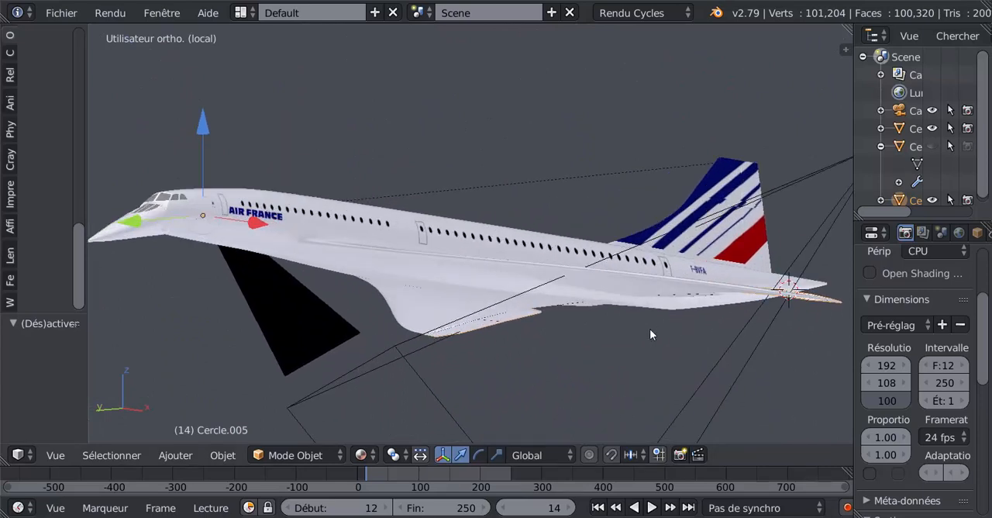
key(F12)
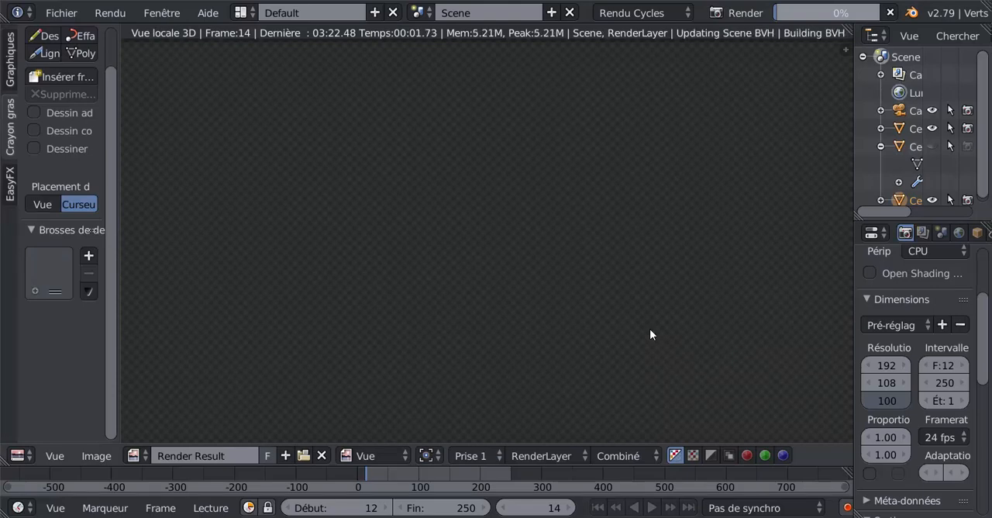